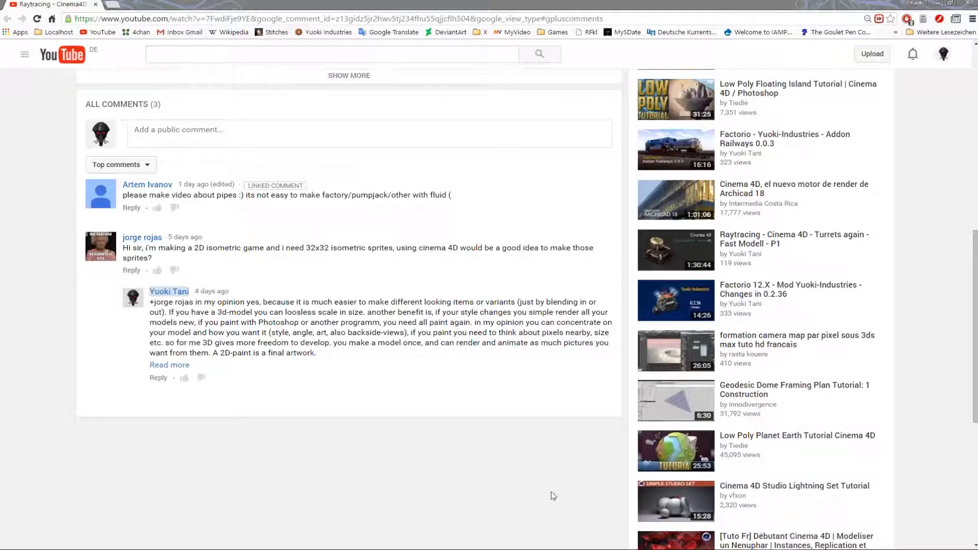
# Switch to Notepad++ and review the Tutorial and Tutorial-2 assembling-machine definitions in e_experimental.lua
pyautogui.moveTo(555, 548)
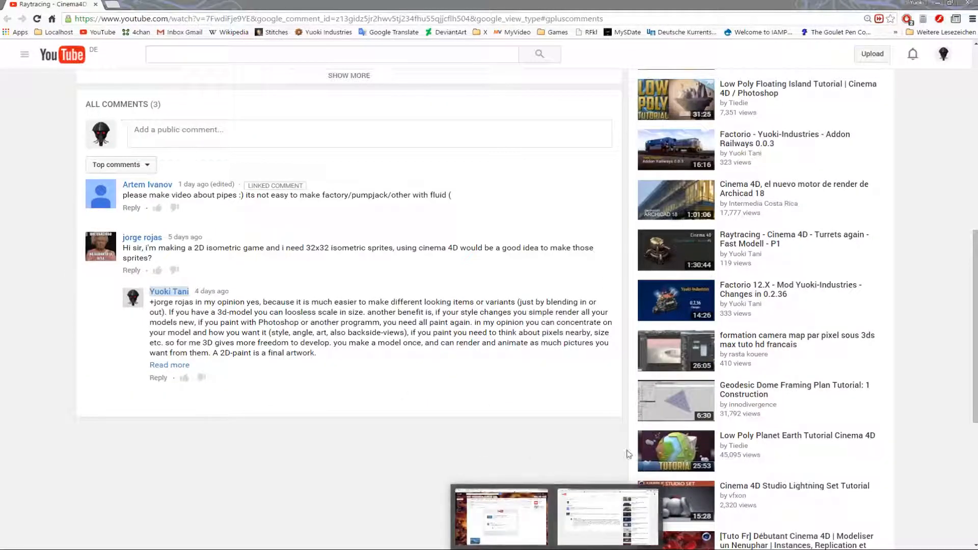
pyautogui.scroll(10, 533, 422)
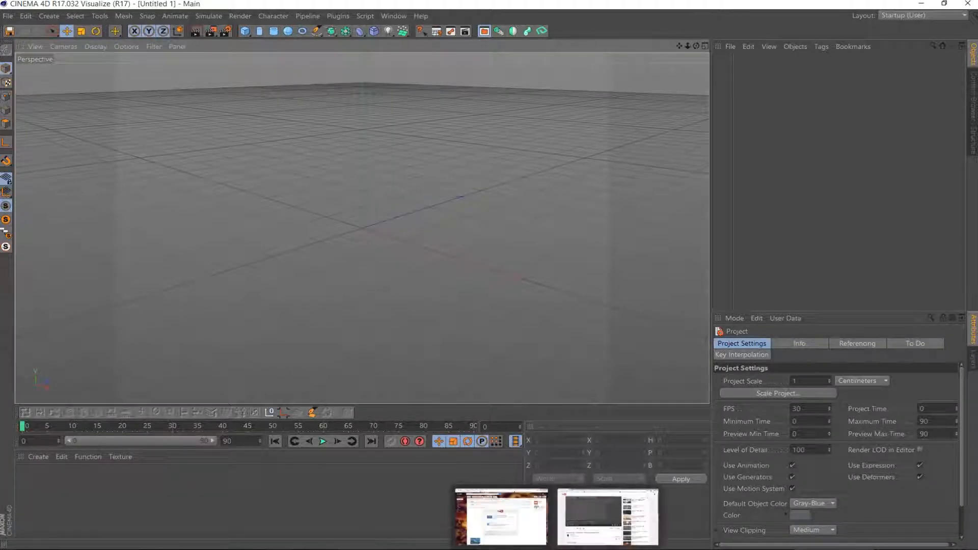
pyautogui.click(675, 517)
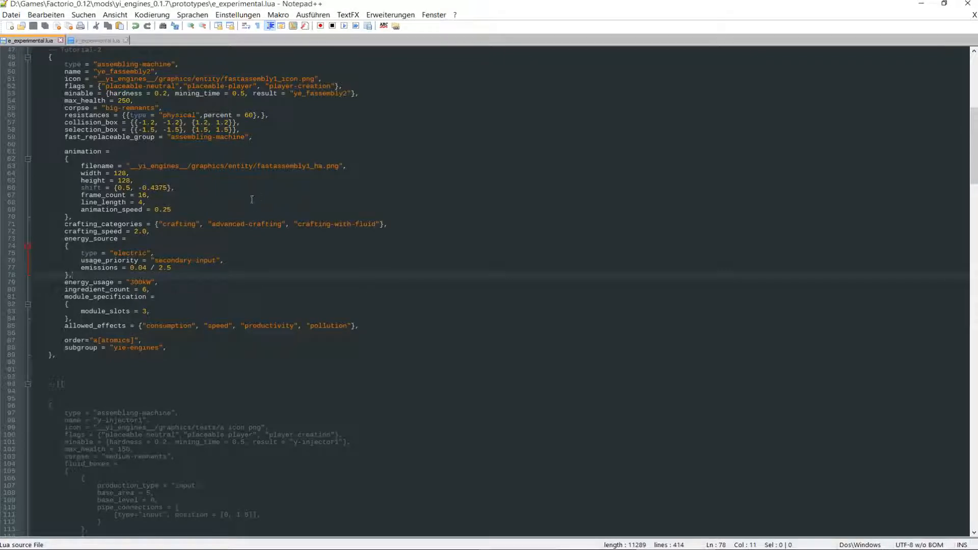
pyautogui.scroll(-10, 346, 331)
pyautogui.scroll(9, 273, 231)
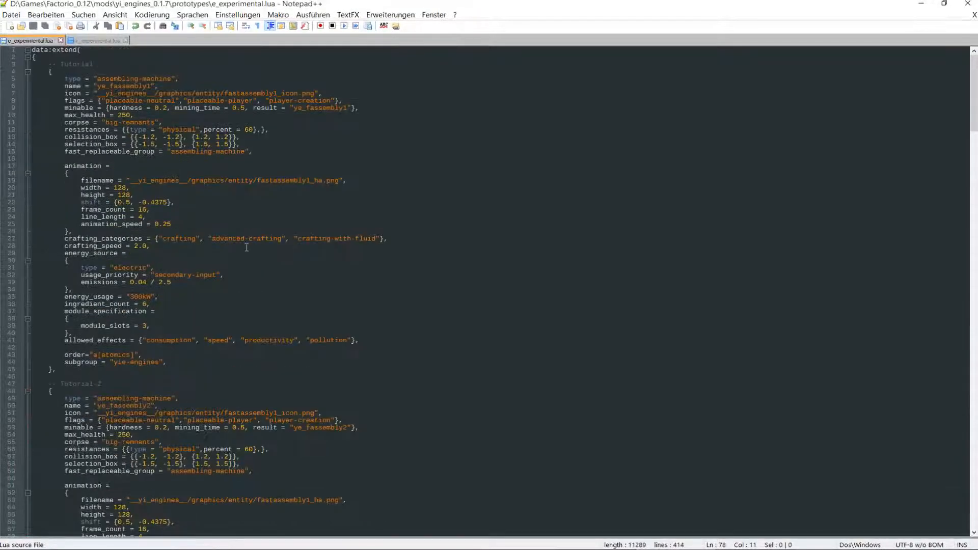
pyautogui.scroll(-13, 247, 248)
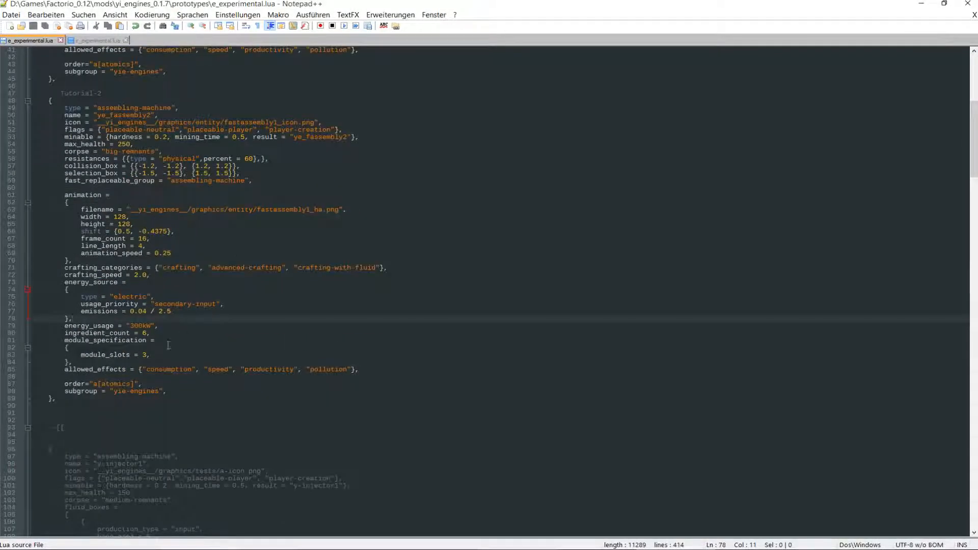
# Remove two blank lines below the Tutorial-2 block and save the file
pyautogui.click(116, 420)
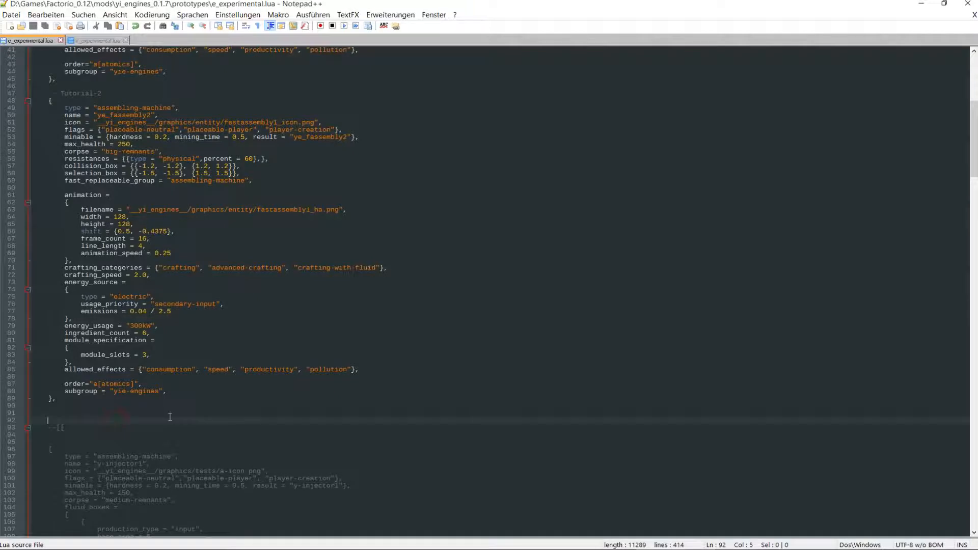
pyautogui.press('BackSpace')
pyautogui.press('BackSpace')
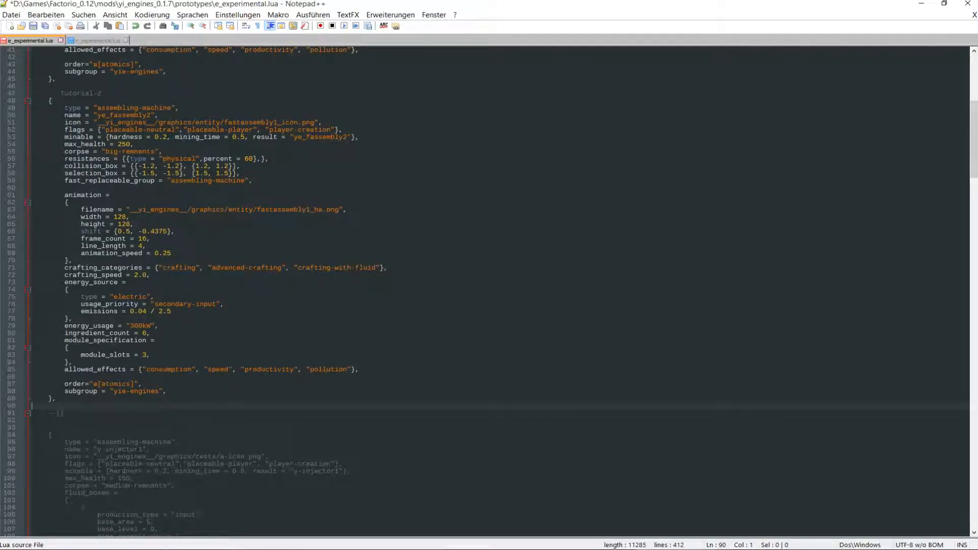
pyautogui.click(33, 26)
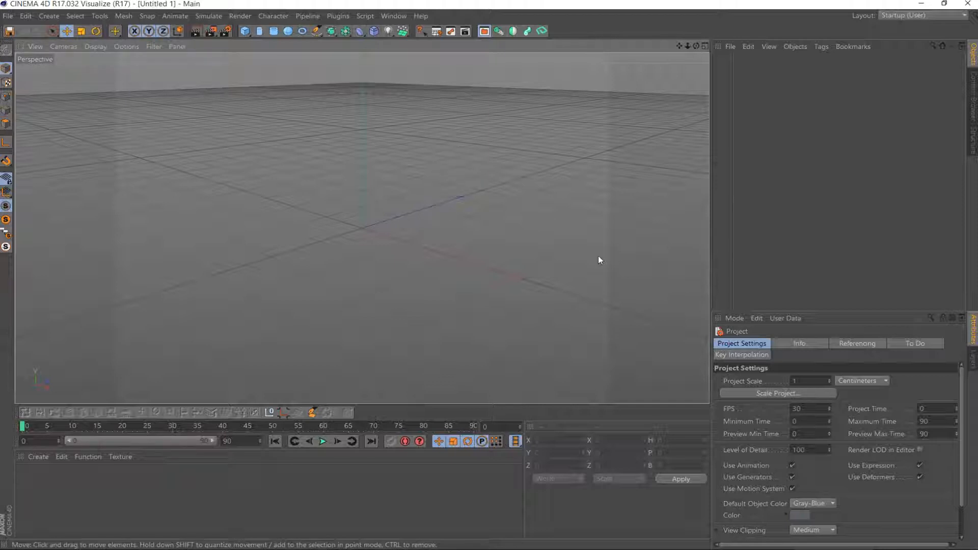
# Switch to Cinema 4D and open the render settings for the untitled project
pyautogui.click(225, 31)
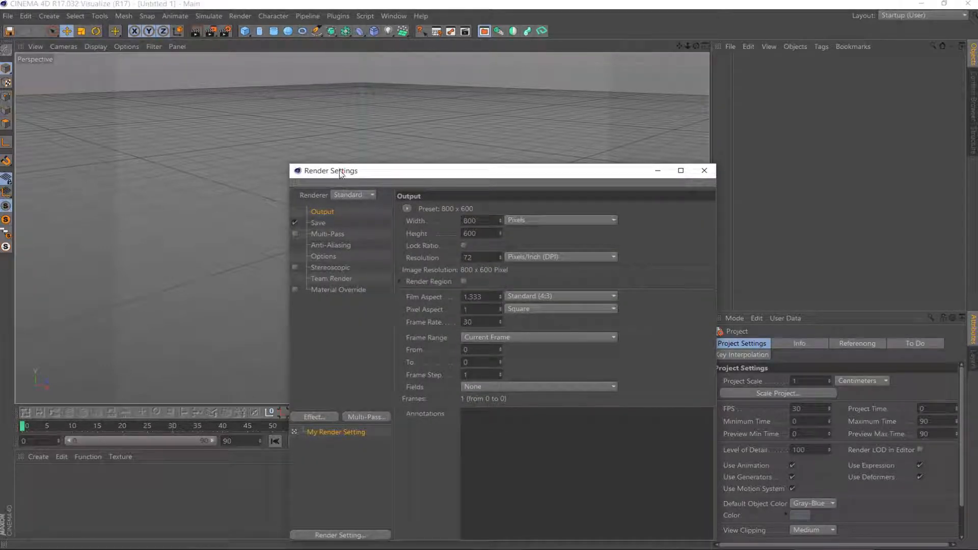
pyautogui.moveTo(340, 175); pyautogui.dragTo(323, 126)
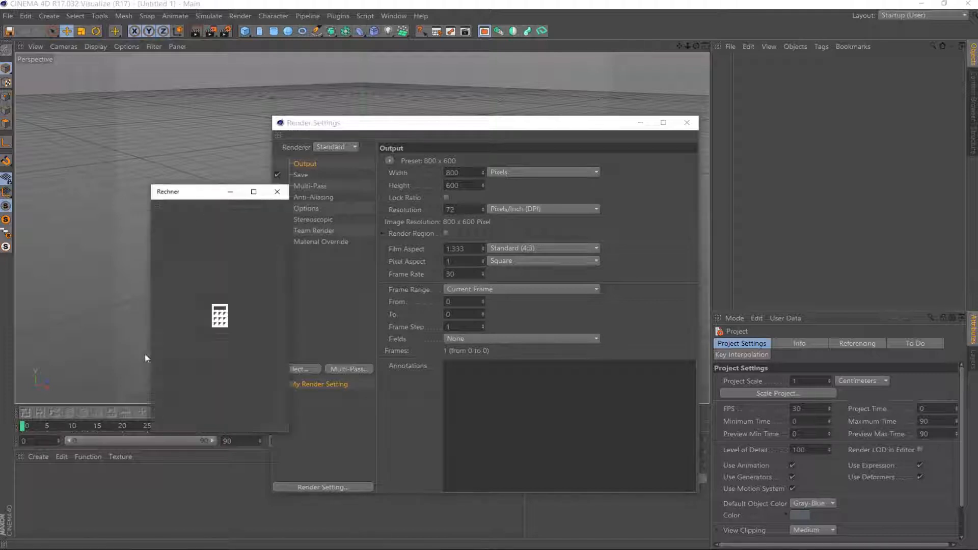
# In the Windows calculator, work out three times 32 and add another 32 to the result
pyautogui.moveTo(203, 200); pyautogui.dragTo(225, 137)
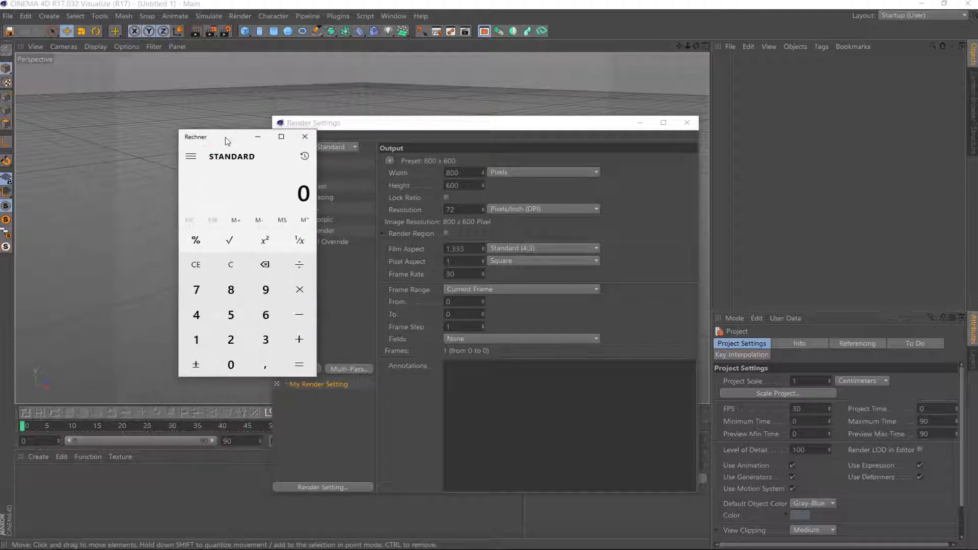
pyautogui.write('32*')
pyautogui.write('32 ×')
pyautogui.press('Return')
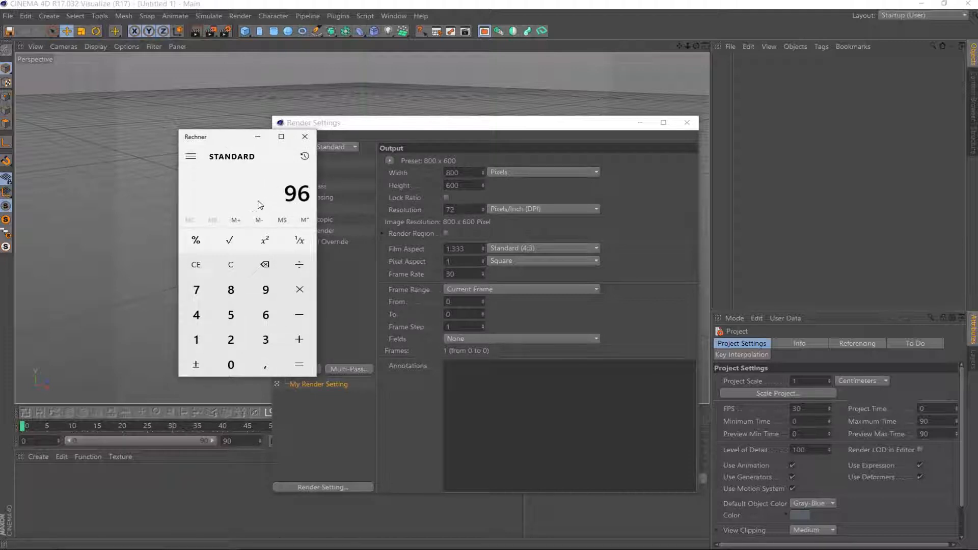
pyautogui.click(240, 136)
pyautogui.moveTo(129, 140); pyautogui.dragTo(155, 134)
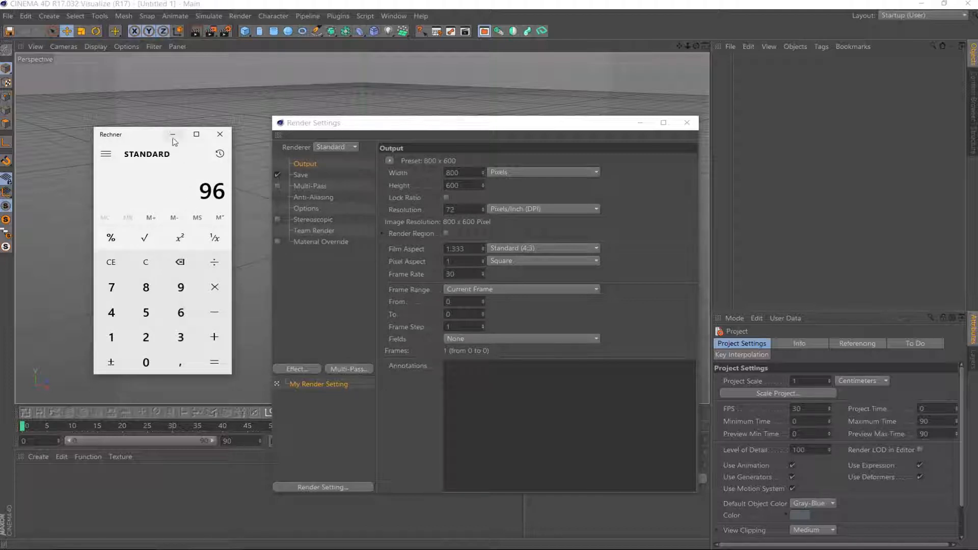
pyautogui.click(151, 139)
pyautogui.write('32')
pyautogui.press('Return')
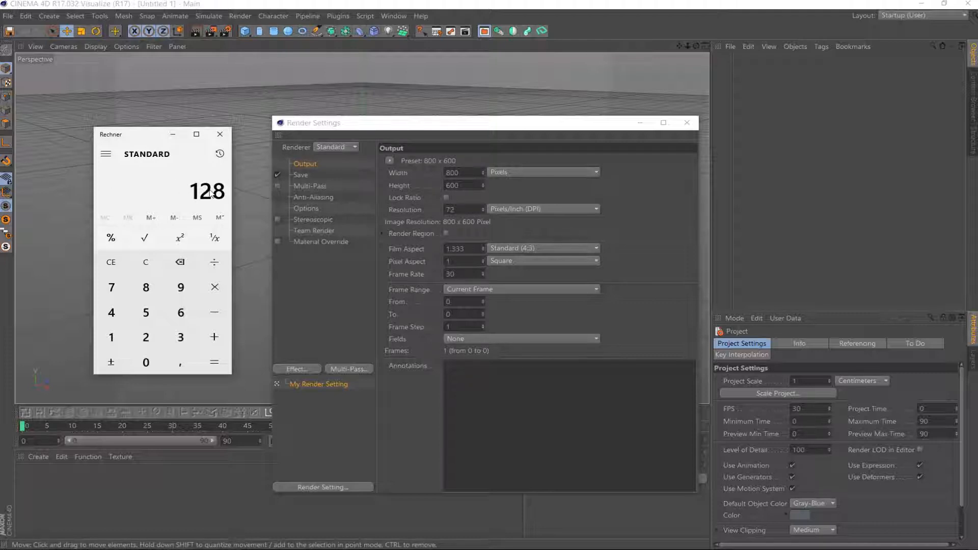
# Set the render output width and height to 256 pixels each
pyautogui.click(461, 173)
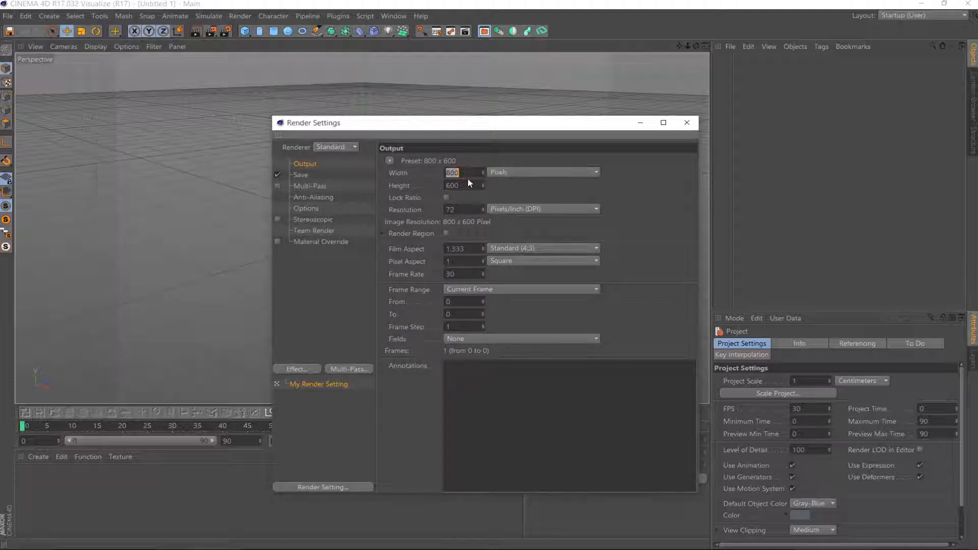
pyautogui.write('256')
pyautogui.click(463, 186)
pyautogui.write('25')
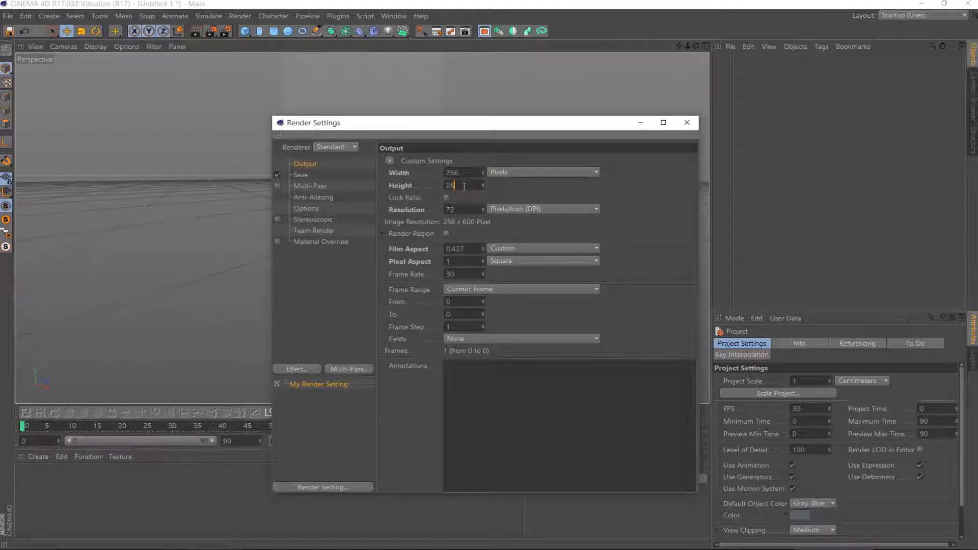
pyautogui.write('6')
pyautogui.press('Return')
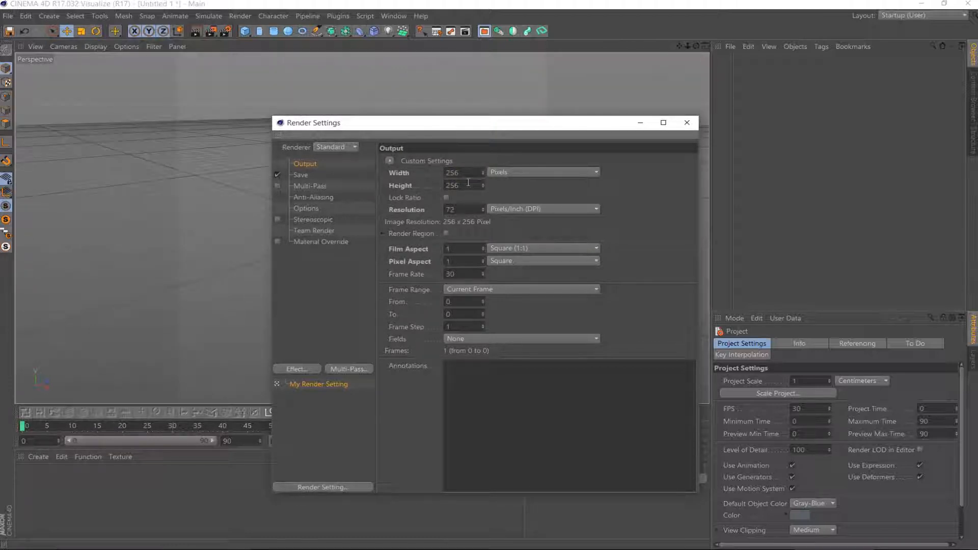
# Set the render output width and height to 512 pixels each and close the render settings
pyautogui.moveTo(430, 124); pyautogui.dragTo(359, 110)
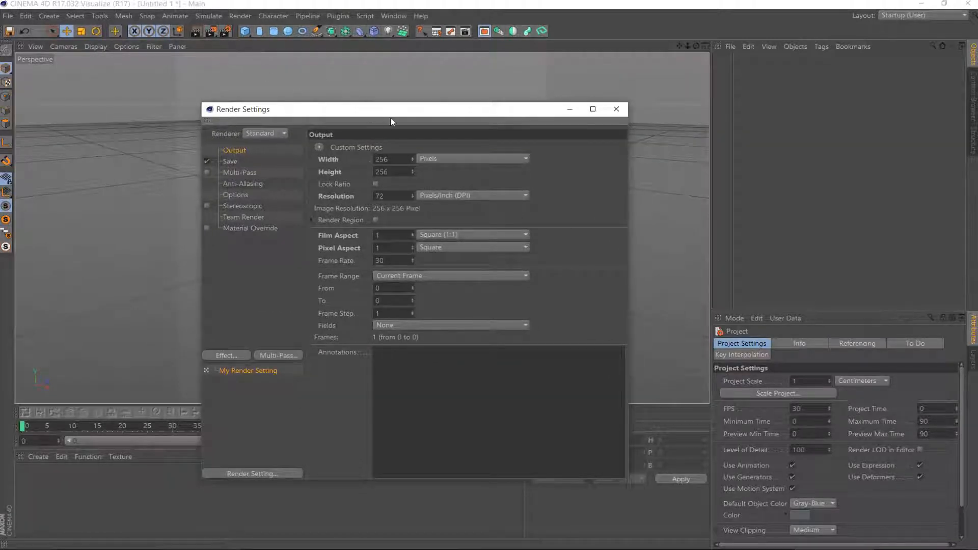
pyautogui.doubleClick(402, 158)
pyautogui.write('512')
pyautogui.doubleClick(402, 172)
pyautogui.write('512')
pyautogui.press('Return')
pyautogui.click(615, 109)
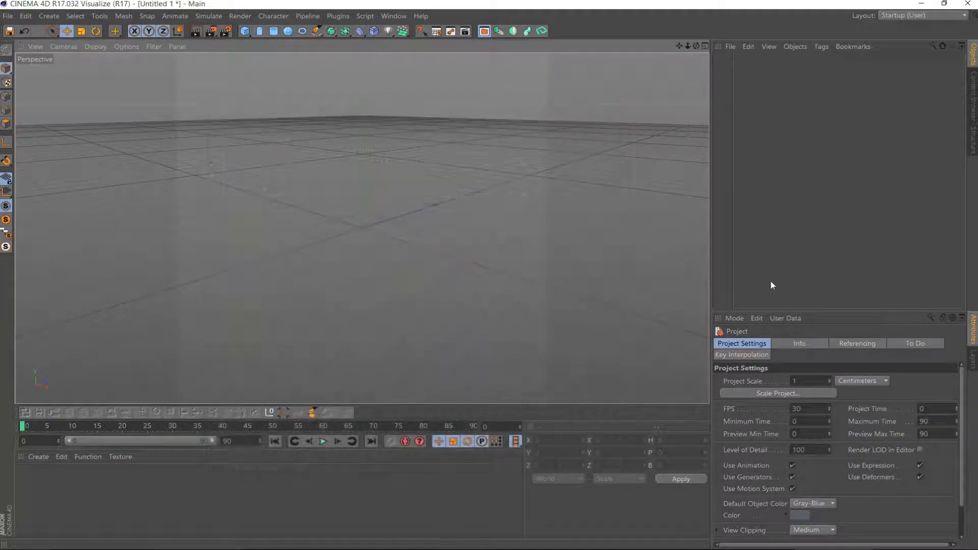
# Add a camera to the scene and set its projection to Parallel
pyautogui.moveTo(777, 289); pyautogui.dragTo(778, 193)
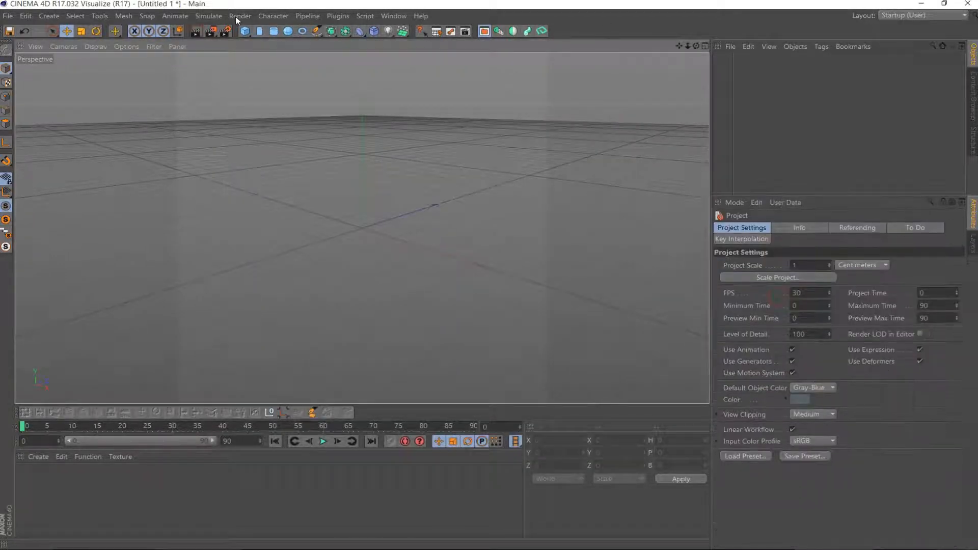
pyautogui.click(389, 30)
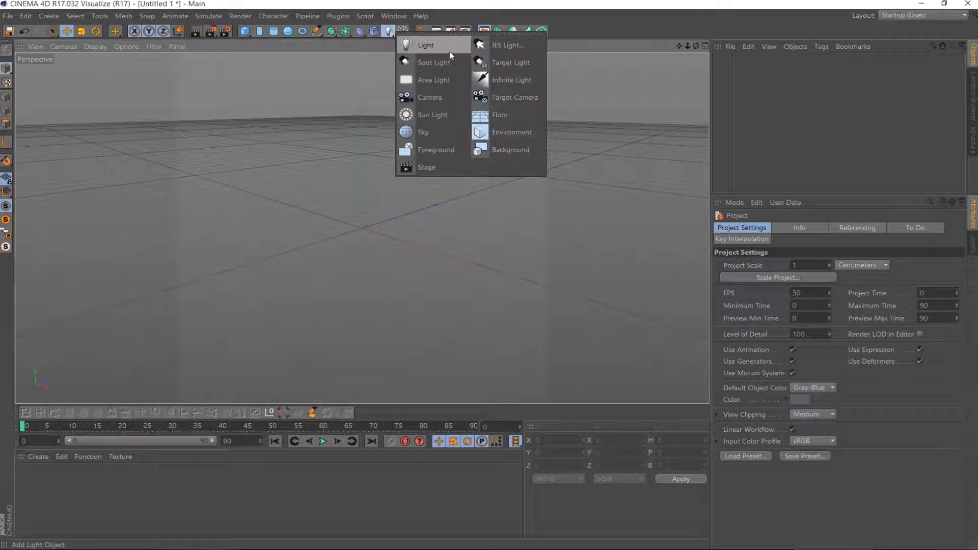
pyautogui.click(432, 100)
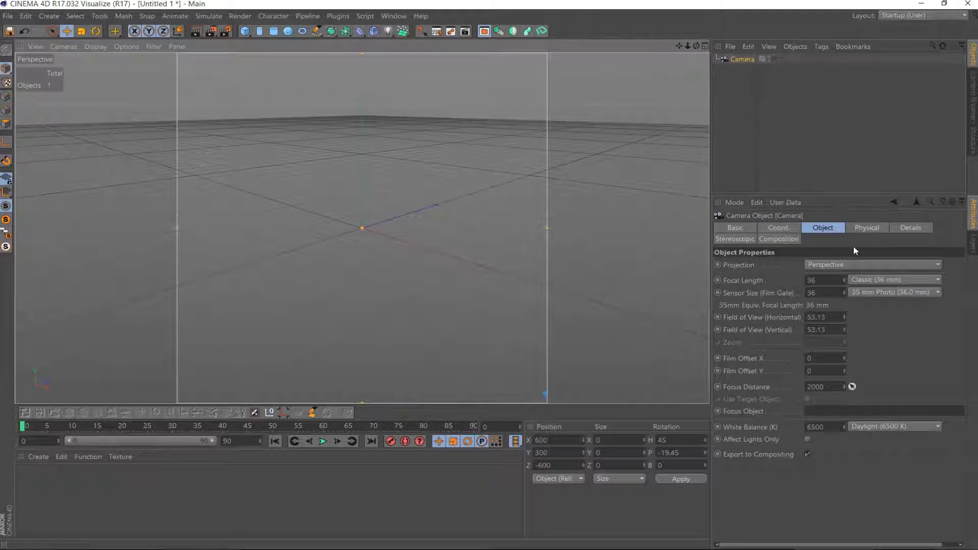
pyautogui.click(845, 265)
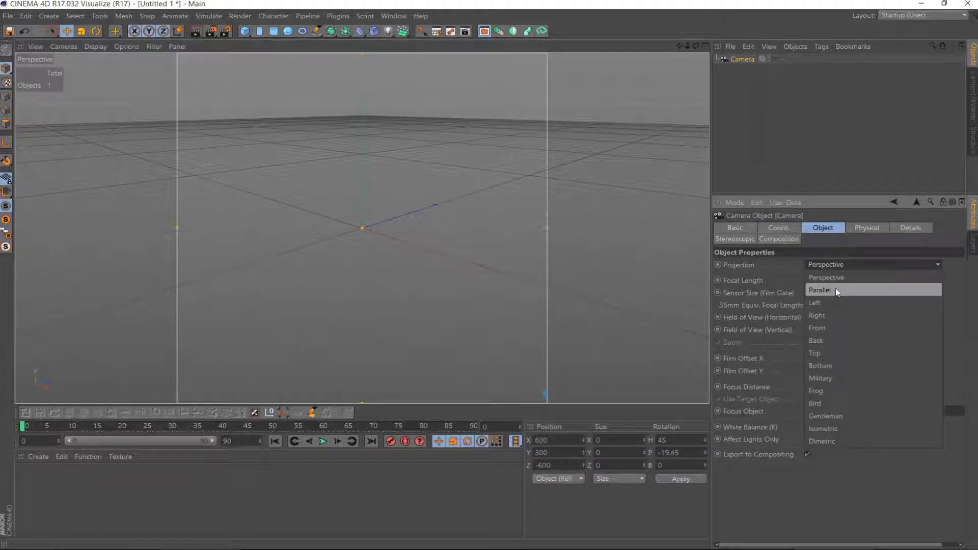
pyautogui.click(835, 289)
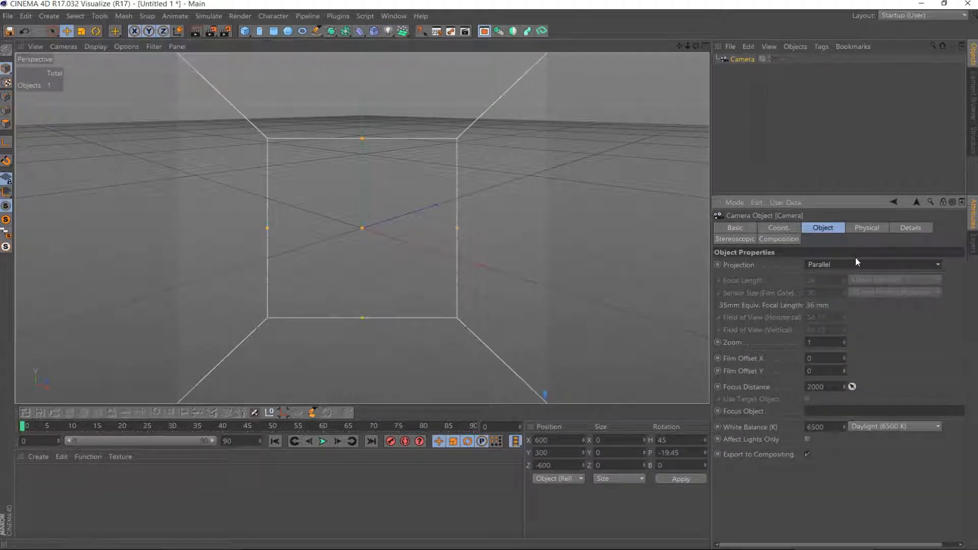
# Make the viewport look through the newly added camera
pyautogui.click(63, 46)
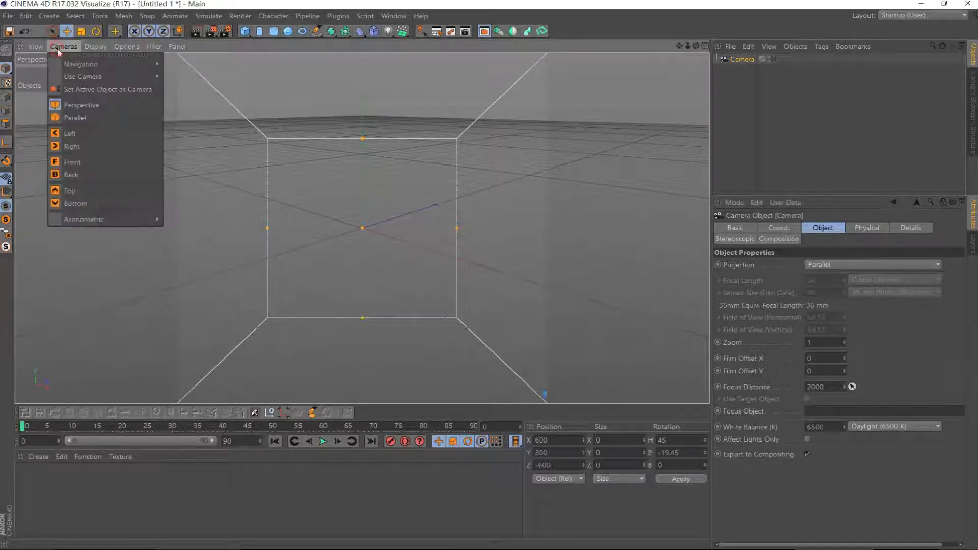
pyautogui.moveTo(62, 63)
pyautogui.moveTo(82, 77)
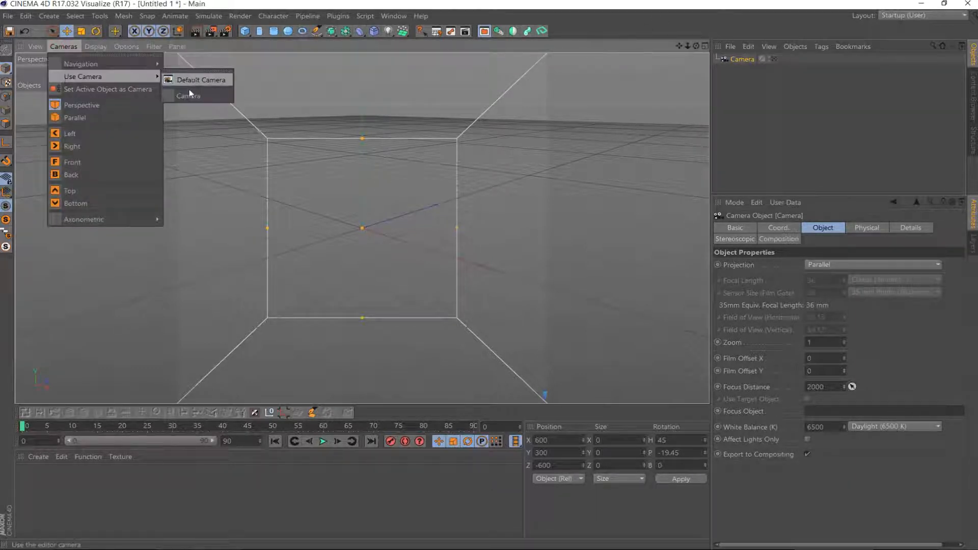
pyautogui.click(189, 91)
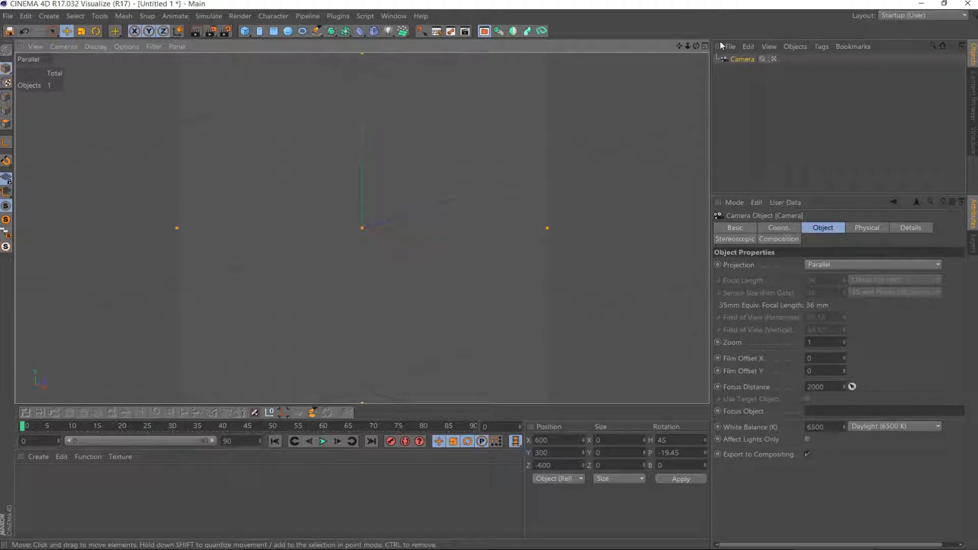
# Set the camera's rotation to H 0 and P -45
pyautogui.moveTo(696, 46)
pyautogui.mouseDown()
pyautogui.moveTo(726, 49)
pyautogui.moveTo(688, 46)
pyautogui.mouseUp()
pyautogui.click(779, 228)
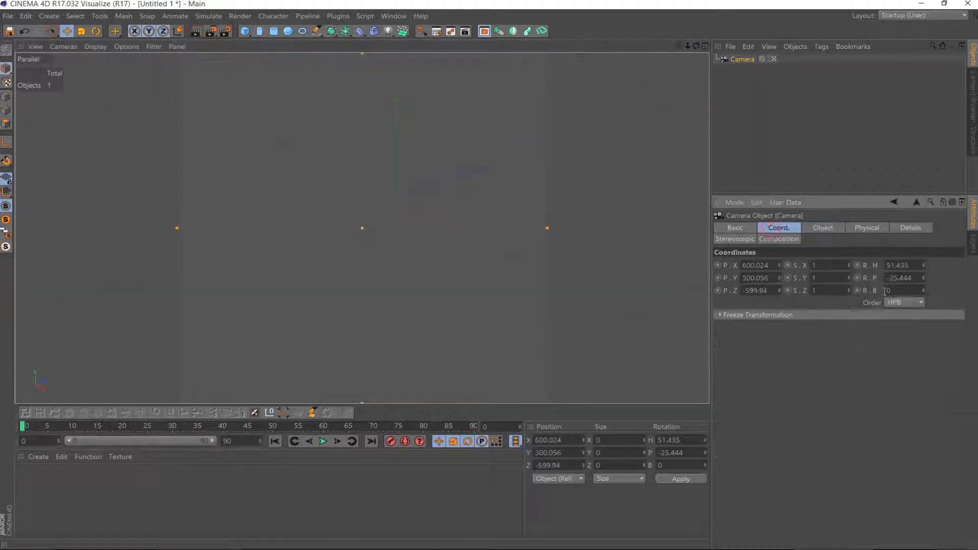
pyautogui.doubleClick(909, 264)
pyautogui.write('40')
pyautogui.doubleClick(907, 265)
pyautogui.doubleClick(906, 278)
pyautogui.write('-45')
pyautogui.keyDown('alt'); pyautogui.moveTo(470, 211); pyautogui.dragTo(471, 210, button='middle'); pyautogui.keyUp('alt')
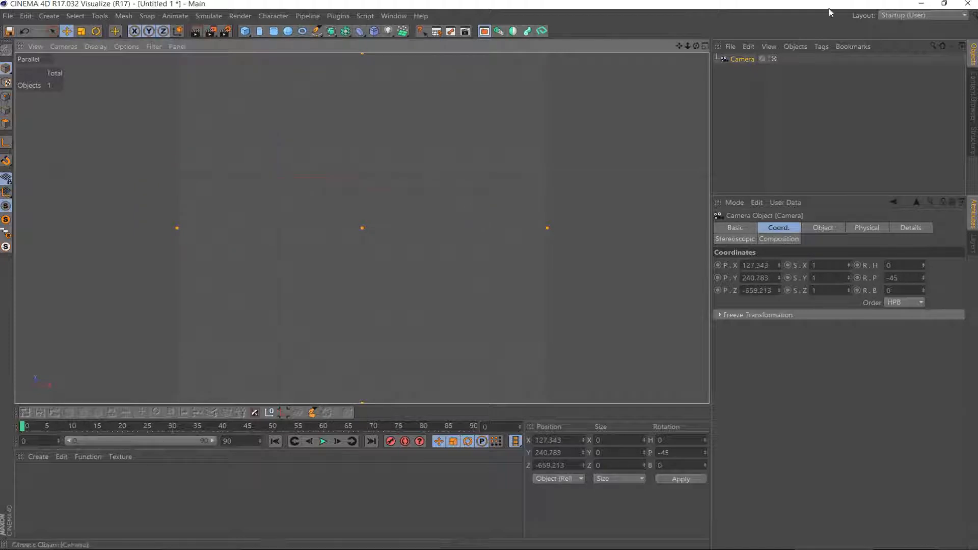
# Leave the camera's view and switch the default viewport camera to Parallel projection
pyautogui.click(775, 59)
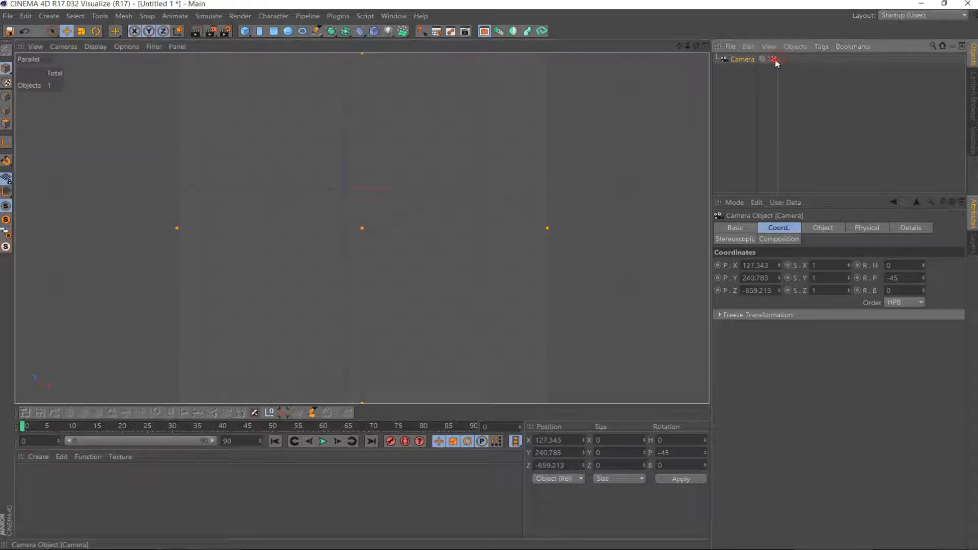
pyautogui.moveTo(696, 46)
pyautogui.mouseDown()
pyautogui.moveTo(581, 71)
pyautogui.moveTo(698, 50)
pyautogui.mouseUp()
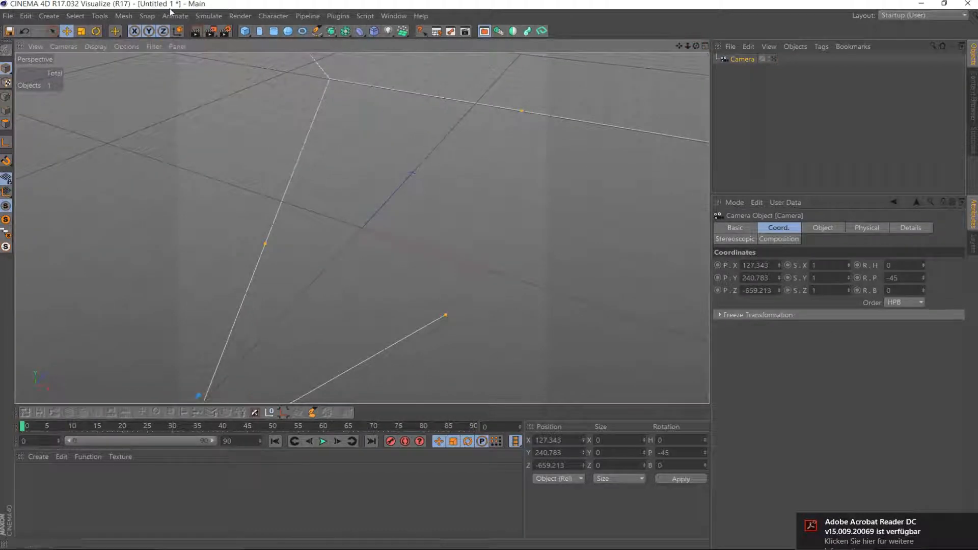
pyautogui.click(64, 46)
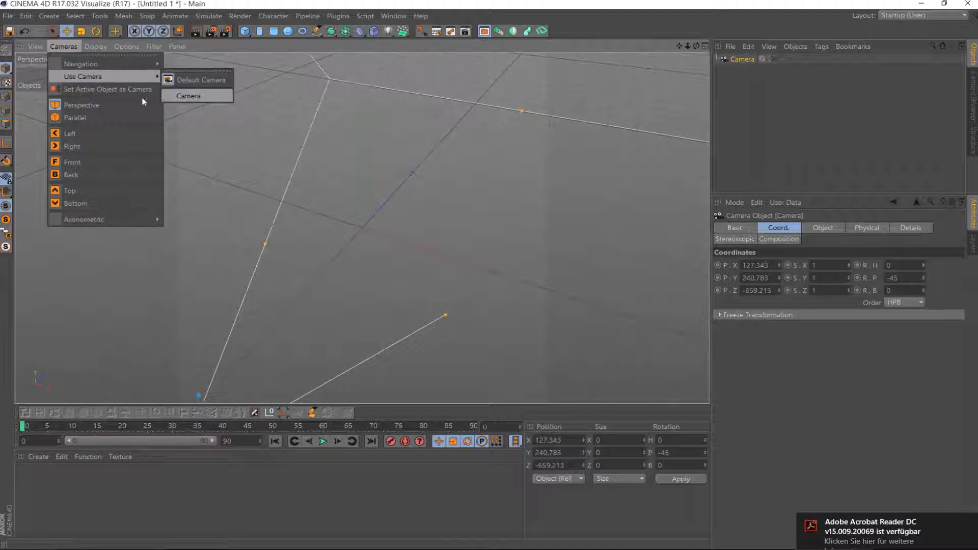
pyautogui.click(75, 118)
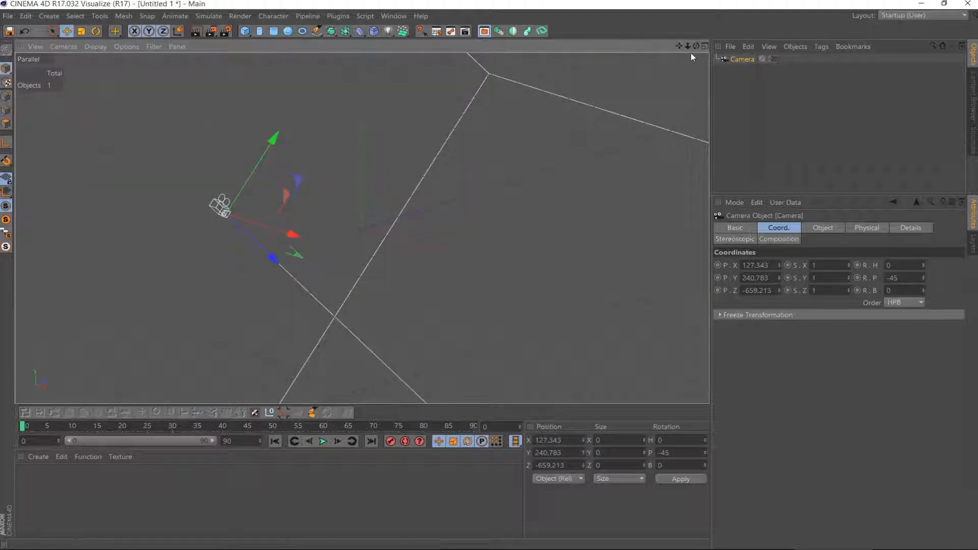
pyautogui.moveTo(687, 46)
pyautogui.mouseDown()
pyautogui.moveTo(724, 63)
pyautogui.moveTo(696, 46)
pyautogui.mouseUp()
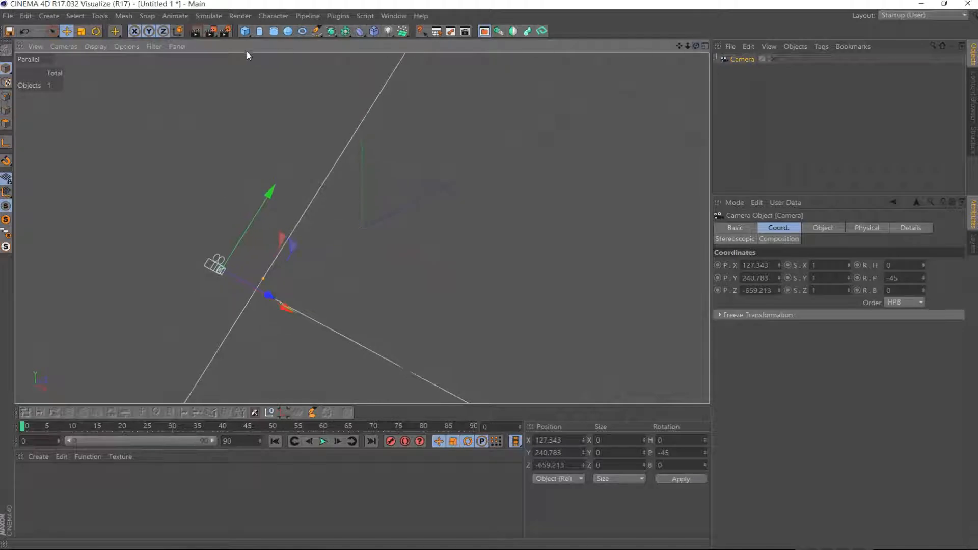
# Add a cube primitive to the scene
pyautogui.click(245, 32)
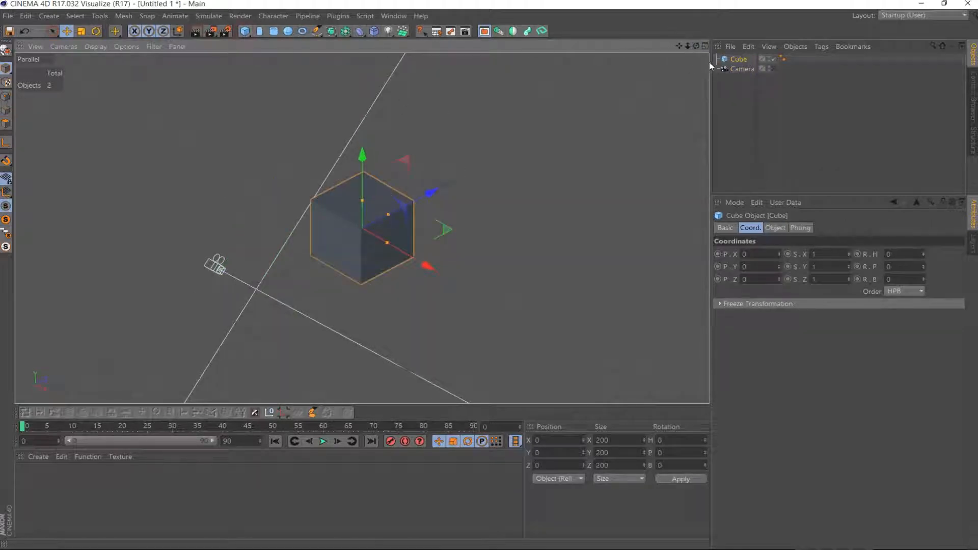
# Look through the scene camera and frame the cube large within its view
pyautogui.moveTo(696, 46); pyautogui.dragTo(651, 42)
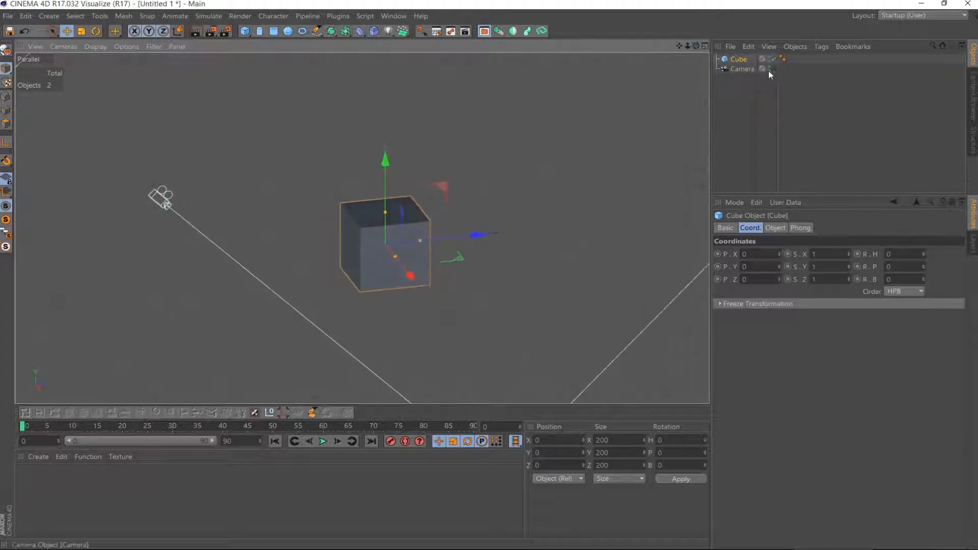
pyautogui.click(773, 70)
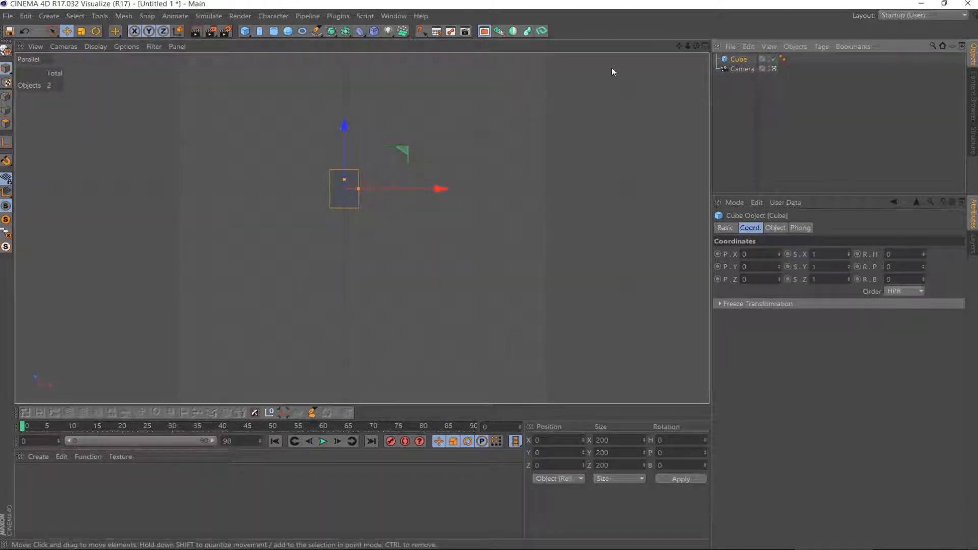
pyautogui.moveTo(687, 47)
pyautogui.mouseDown()
pyautogui.moveTo(693, 36)
pyautogui.moveTo(685, 48)
pyautogui.mouseUp()
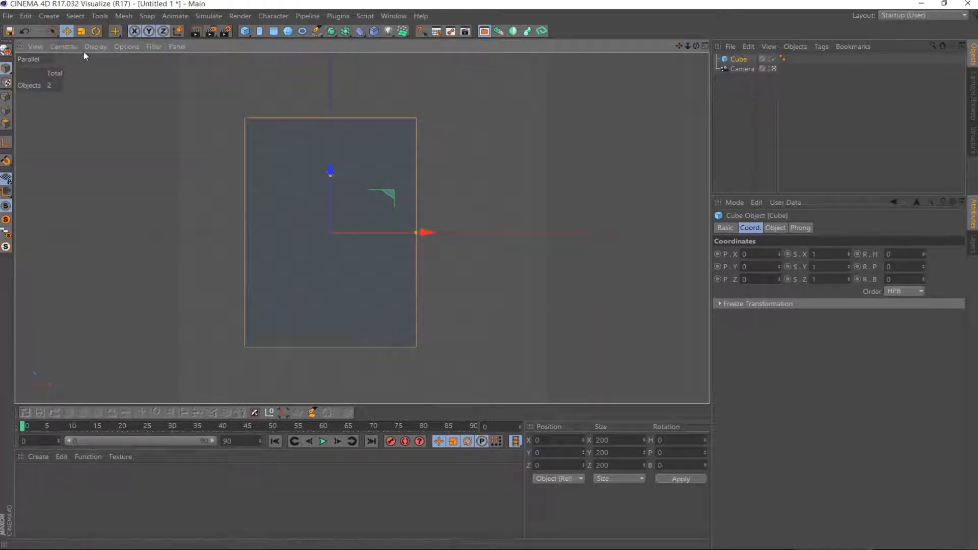
# Switch the viewport display mode to Constant Shading (Lines)
pyautogui.click(95, 47)
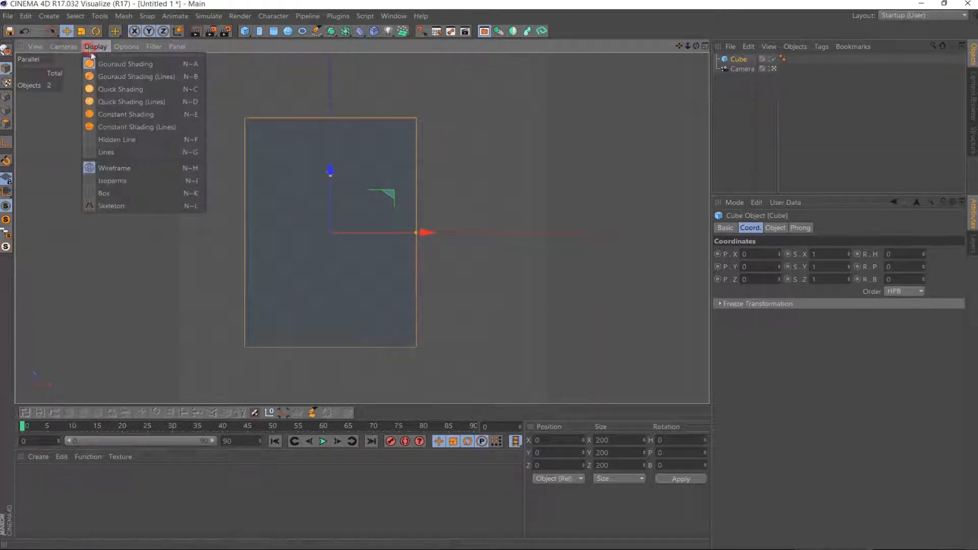
pyautogui.click(118, 128)
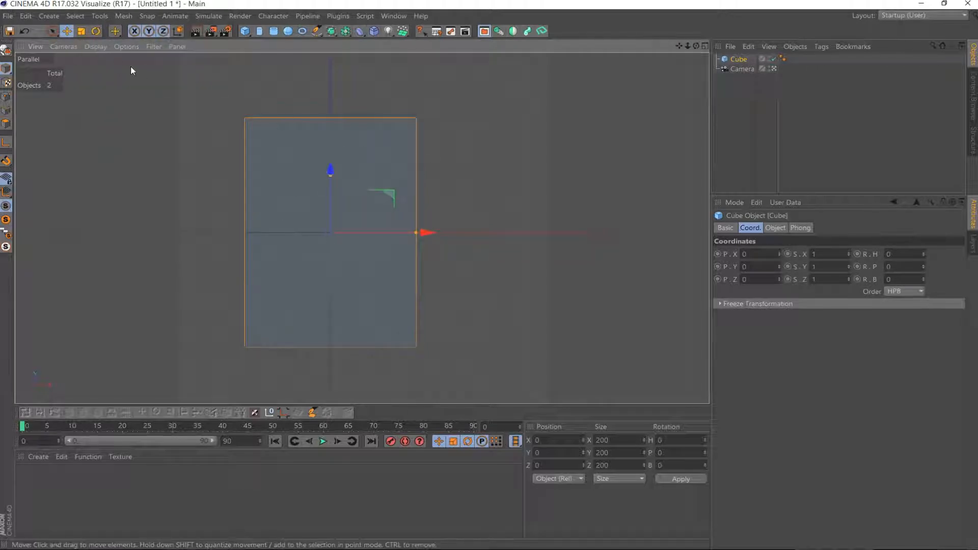
pyautogui.click(94, 46)
pyautogui.click(127, 108)
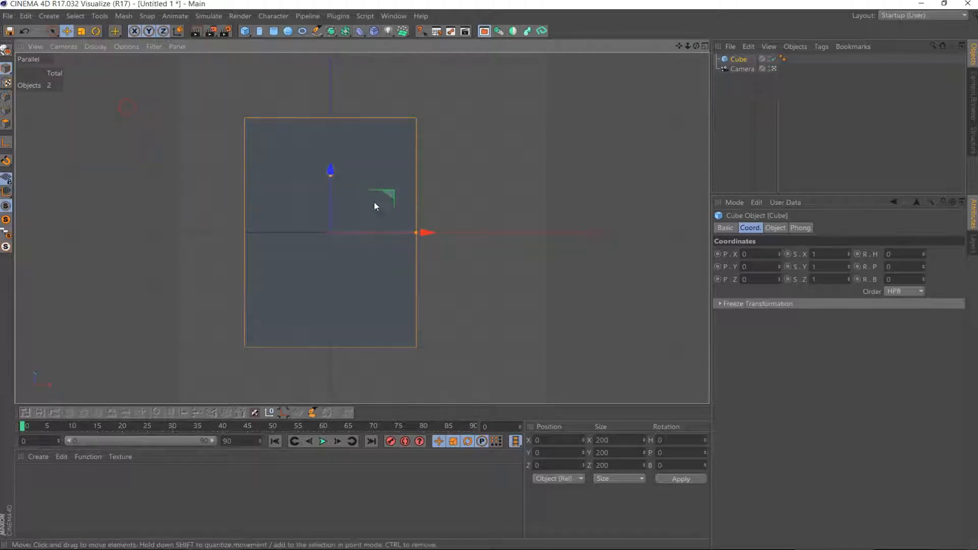
pyautogui.click(96, 47)
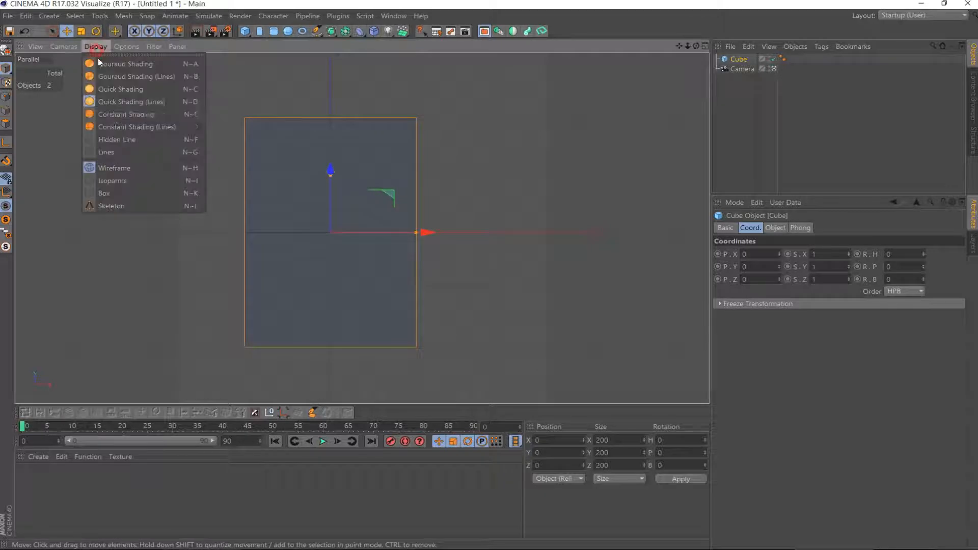
pyautogui.click(120, 127)
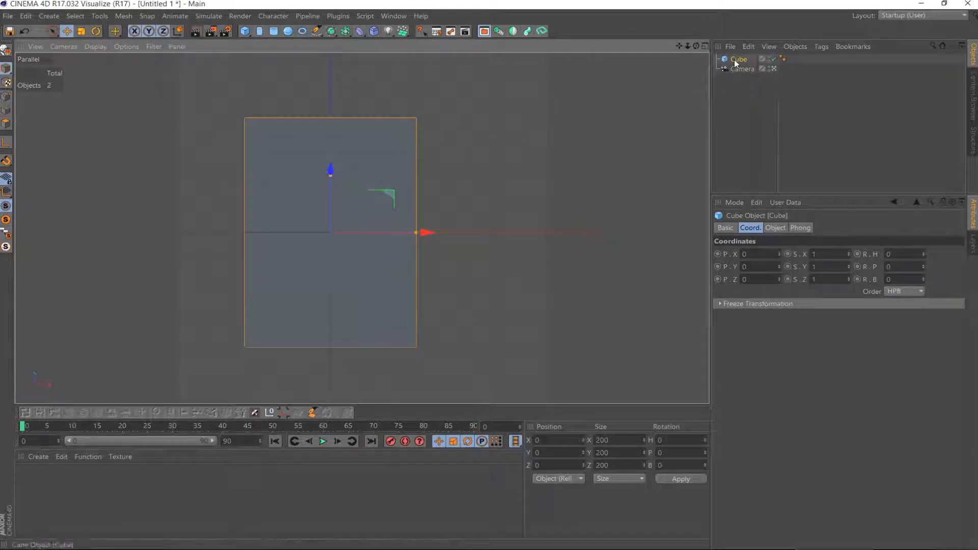
# Rotate the cube's heading to about -26° so several faces show, and deselect it
pyautogui.press('r')
pyautogui.moveTo(361, 266); pyautogui.dragTo(343, 276)
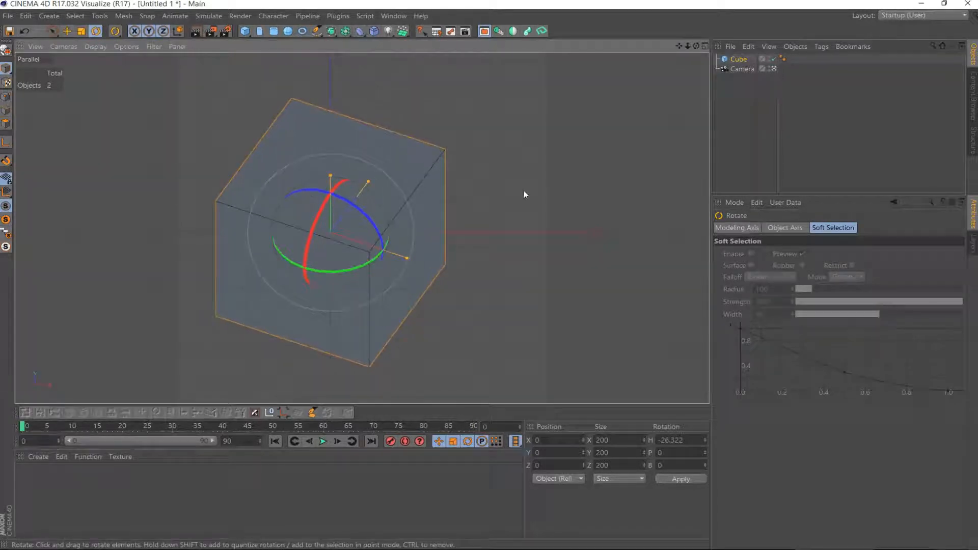
pyautogui.click(476, 110)
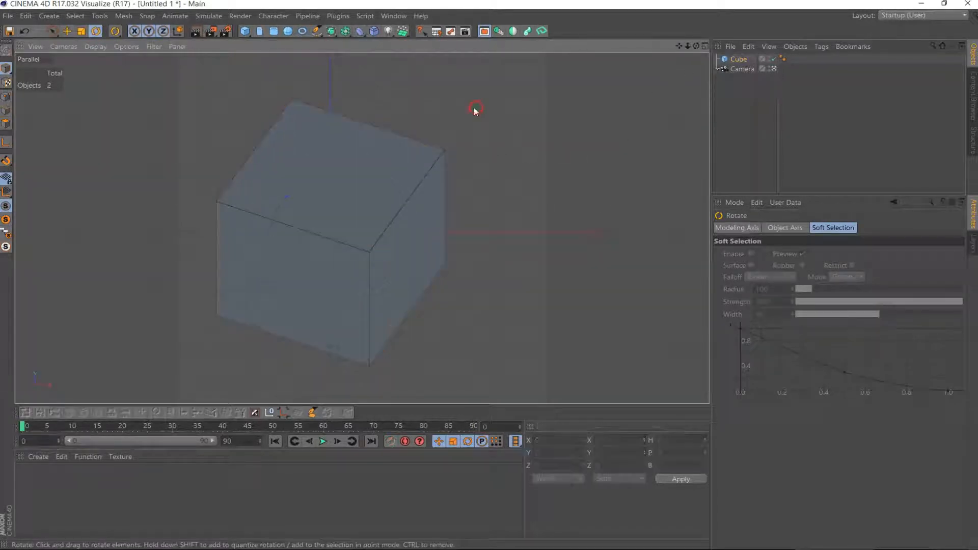
# Turn on the grid composition helper for the camera and set it to 4 cells
pyautogui.click(745, 69)
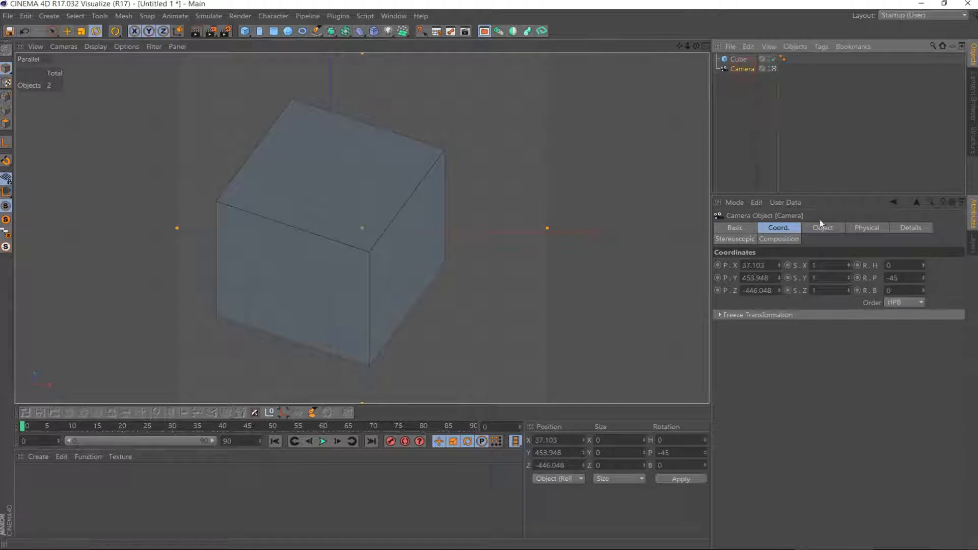
pyautogui.click(919, 233)
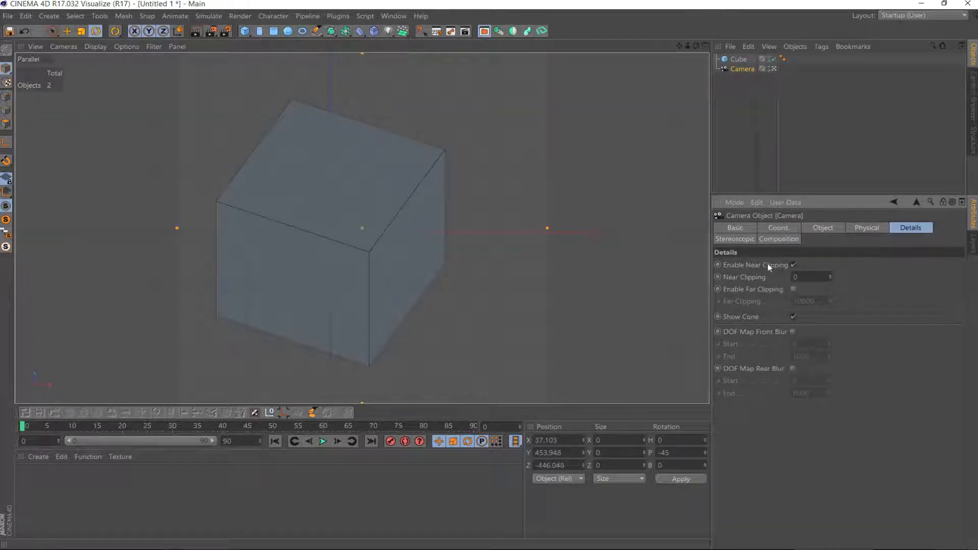
pyautogui.click(793, 265)
pyautogui.click(779, 239)
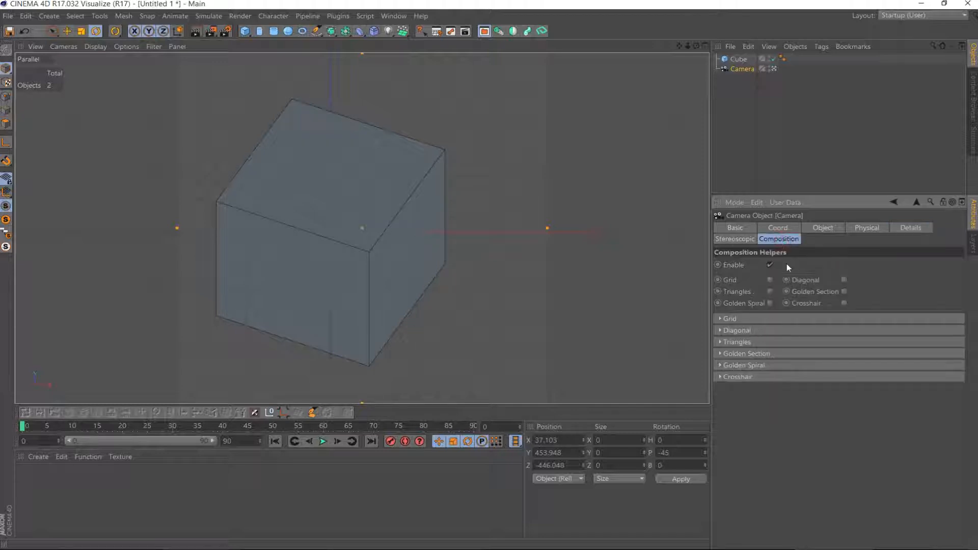
pyautogui.click(721, 319)
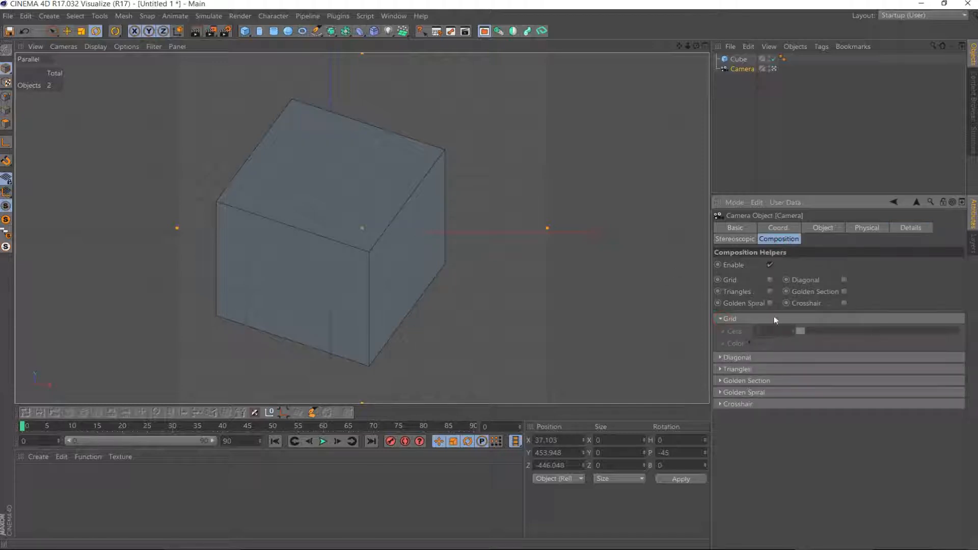
pyautogui.click(770, 280)
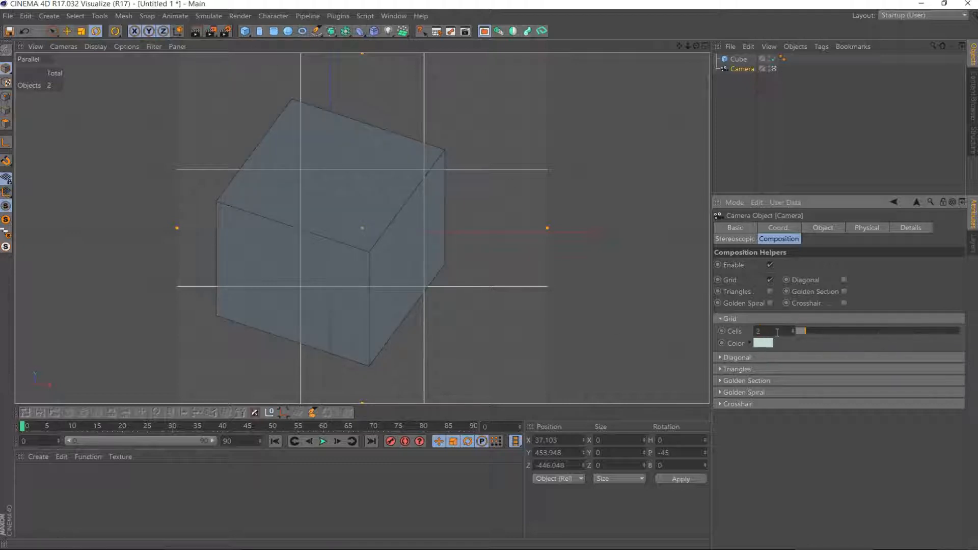
pyautogui.scroll(2, 777, 333)
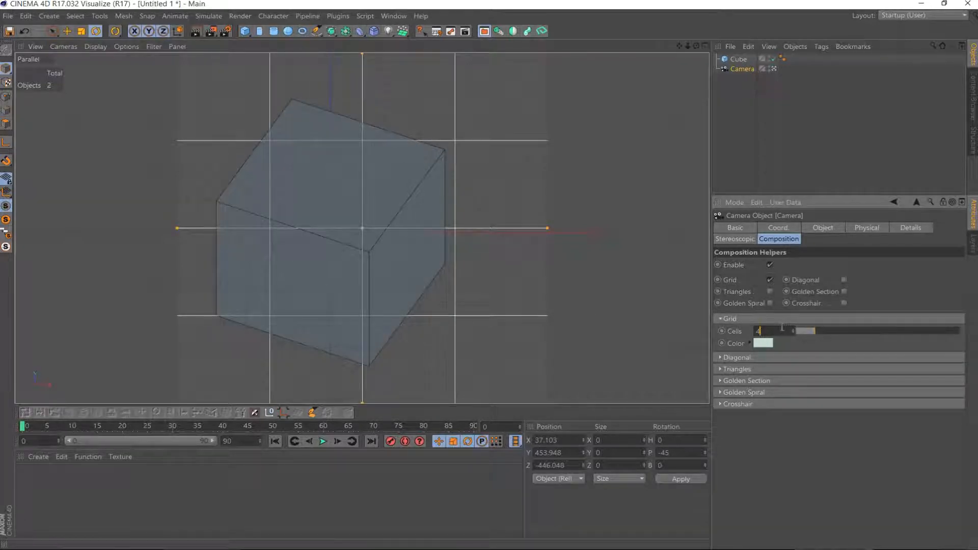
pyautogui.scroll(1, 770, 329)
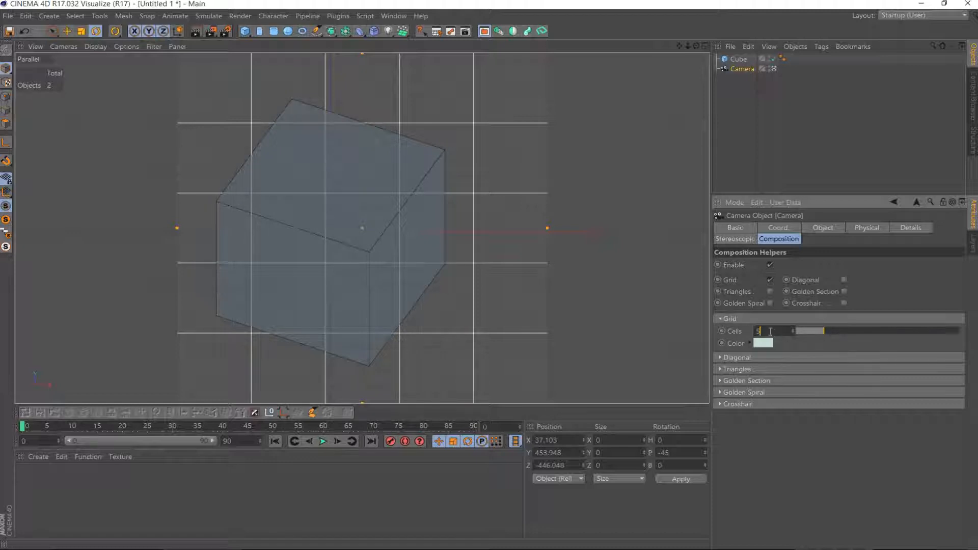
pyautogui.scroll(-1, 772, 332)
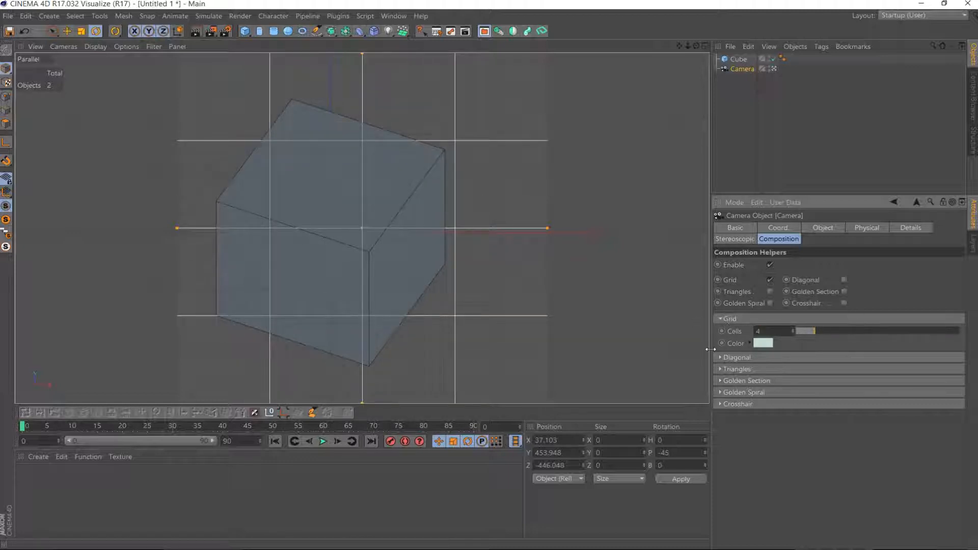
# Leave the camera's view and show the cube together with the camera's frame from outside
pyautogui.click(775, 70)
pyautogui.click(775, 69)
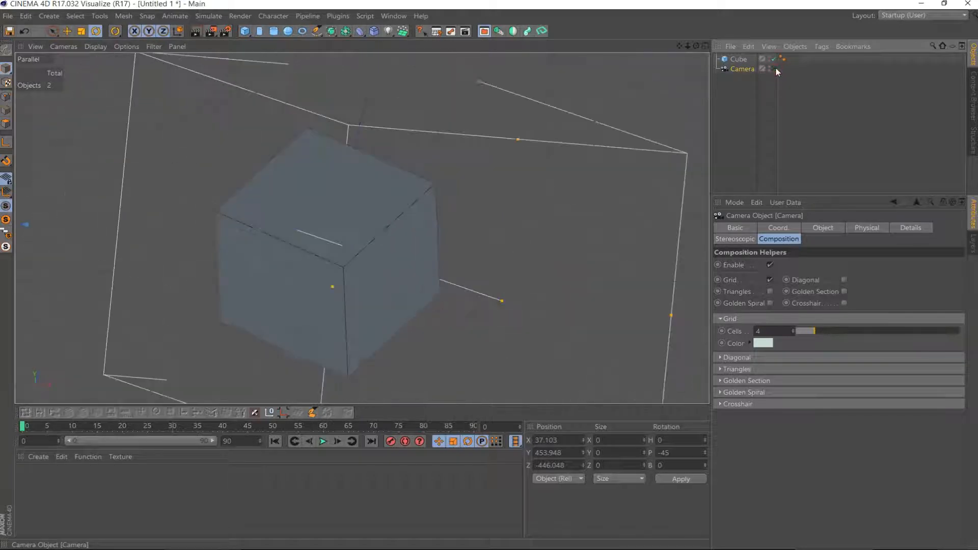
pyautogui.click(775, 70)
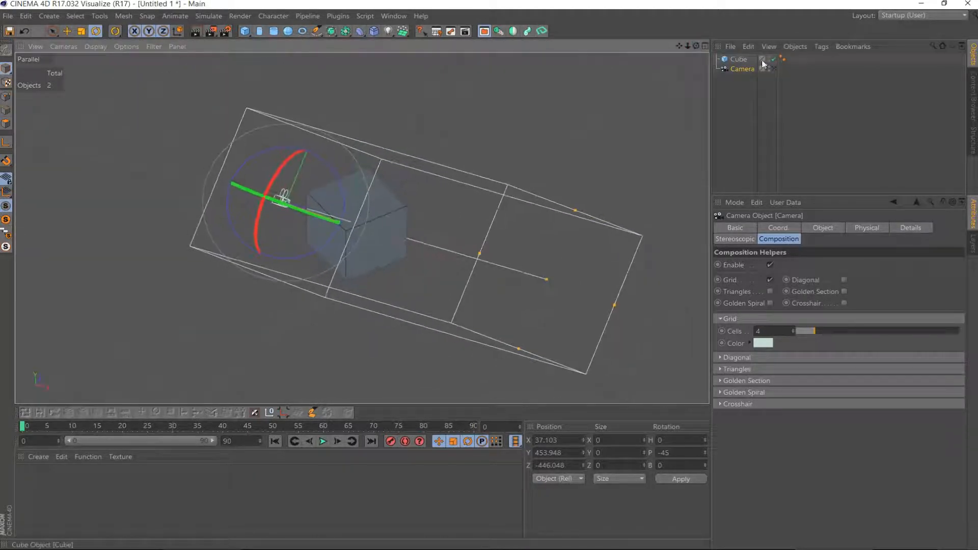
# Add a null object named Setting and make the camera its child
pyautogui.click(742, 128)
pyautogui.hotkey('alt', 'g')
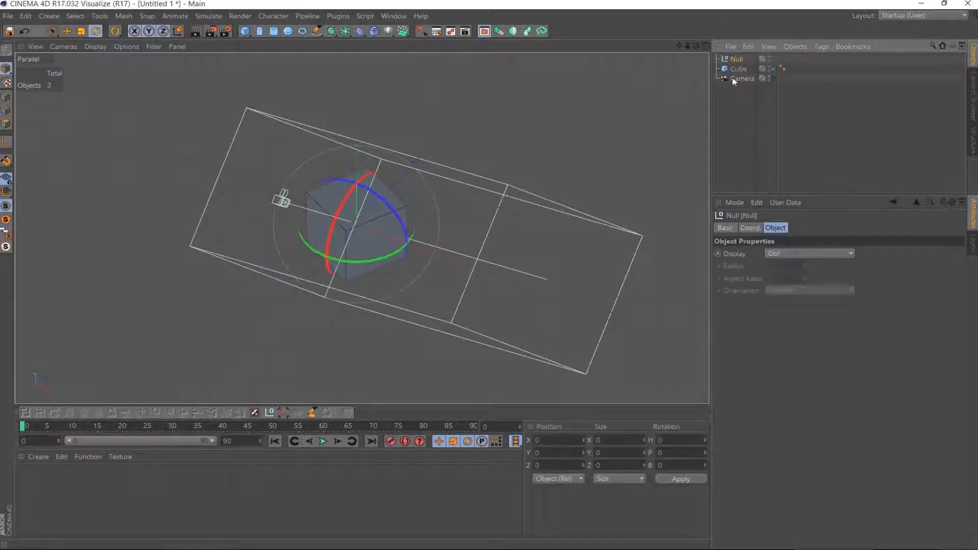
pyautogui.doubleClick(738, 60)
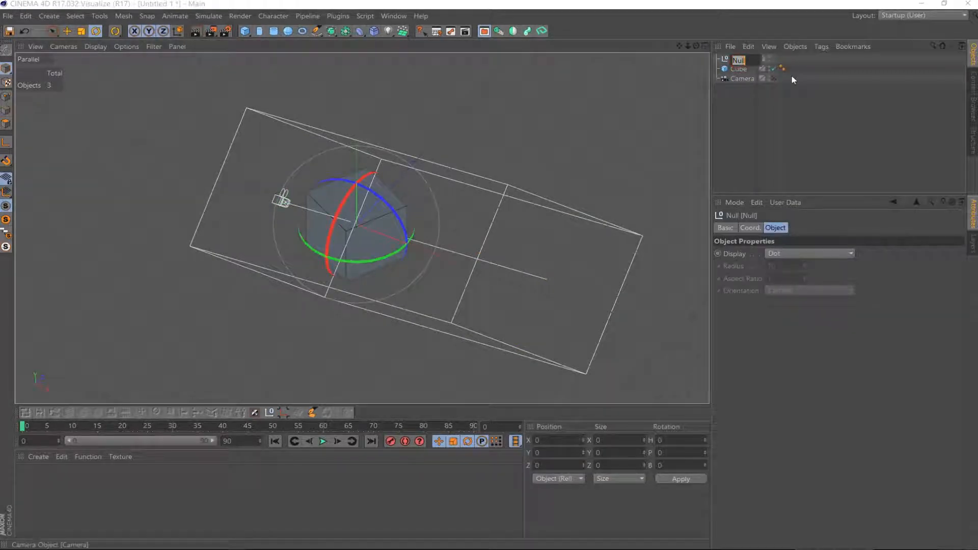
pyautogui.write('Setting')
pyautogui.press('Return')
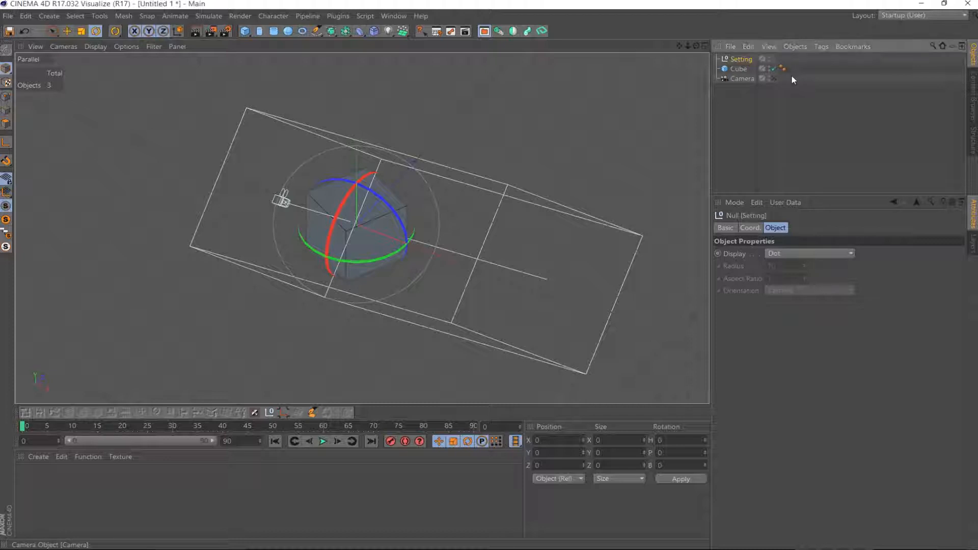
pyautogui.click(744, 79)
pyautogui.moveTo(744, 57); pyautogui.dragTo(744, 60)
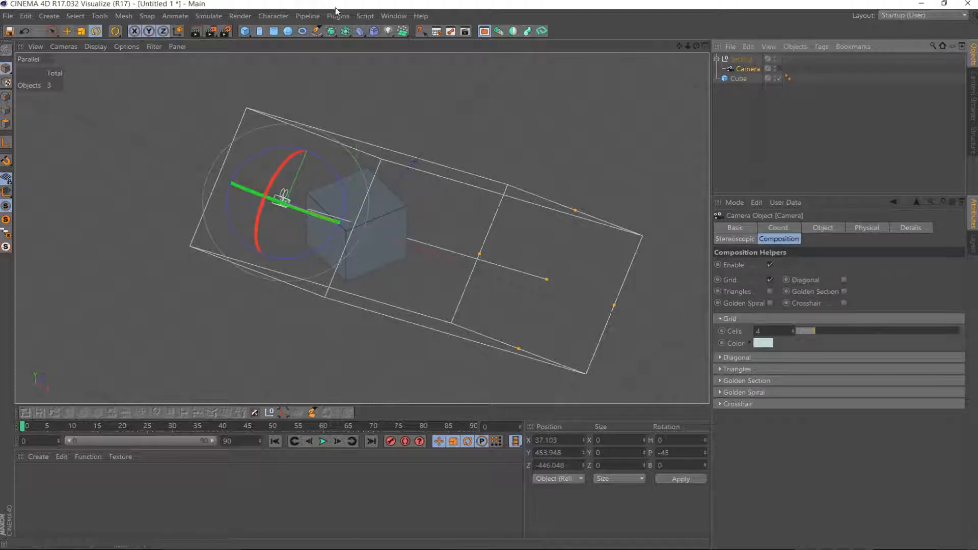
# Add a Floor object to the scene and move it below the cube in the object hierarchy
pyautogui.click(245, 32)
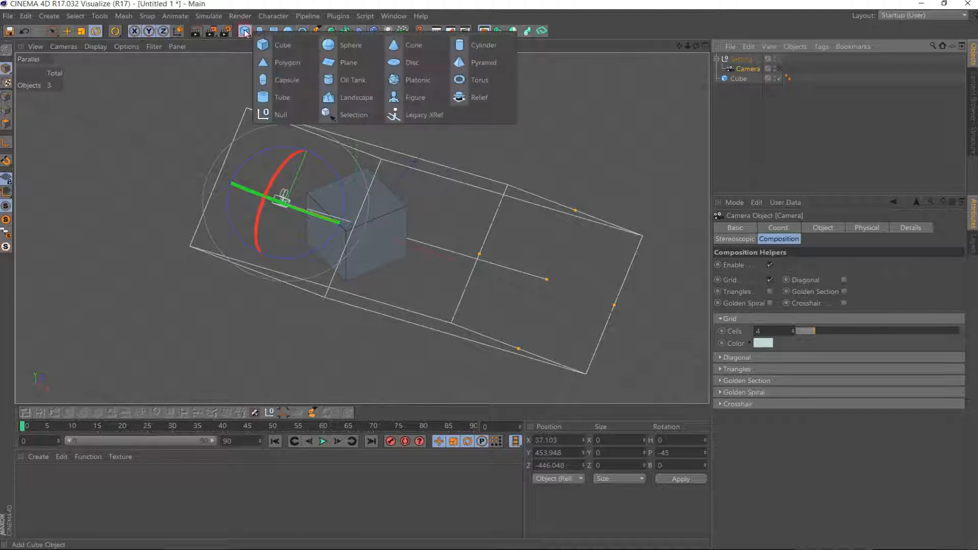
pyautogui.click(241, 6)
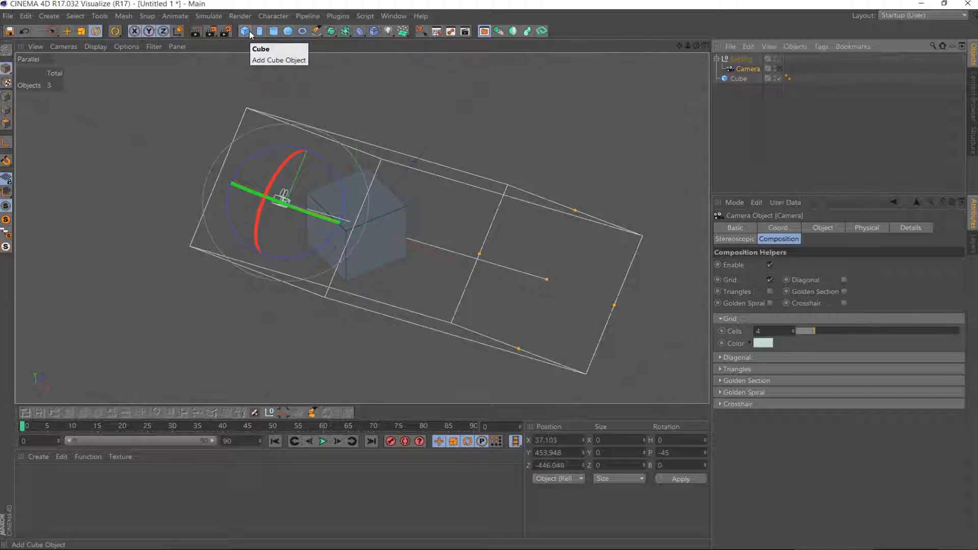
pyautogui.click(388, 31)
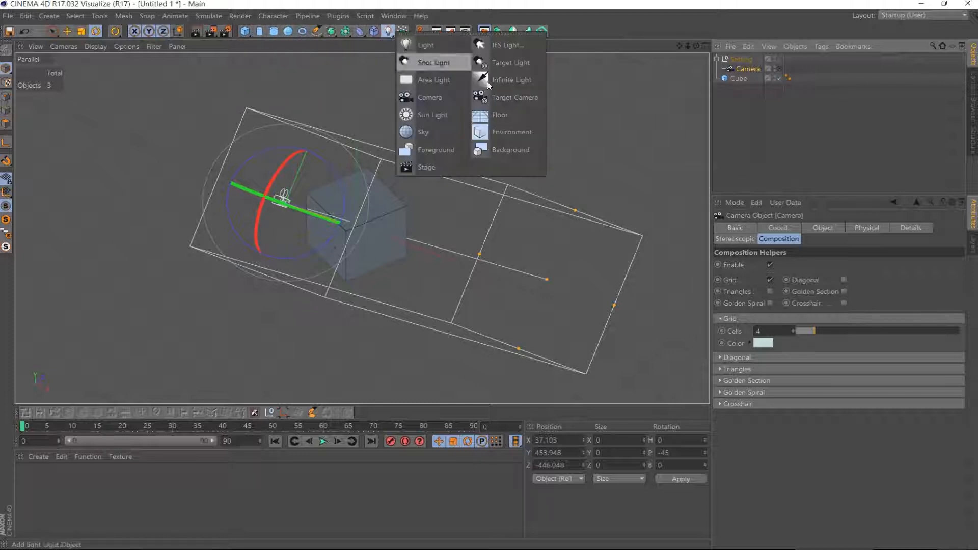
pyautogui.click(501, 115)
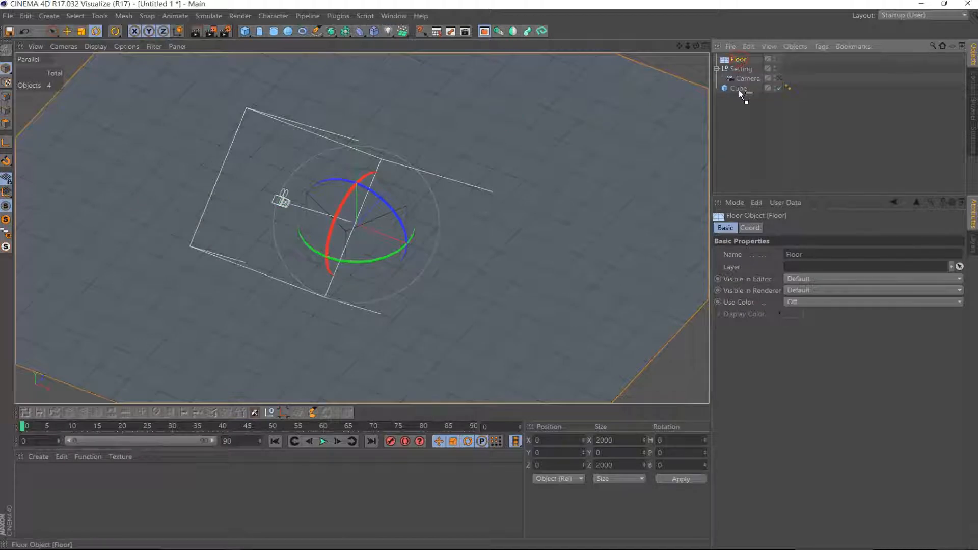
pyautogui.moveTo(742, 94); pyautogui.dragTo(740, 93)
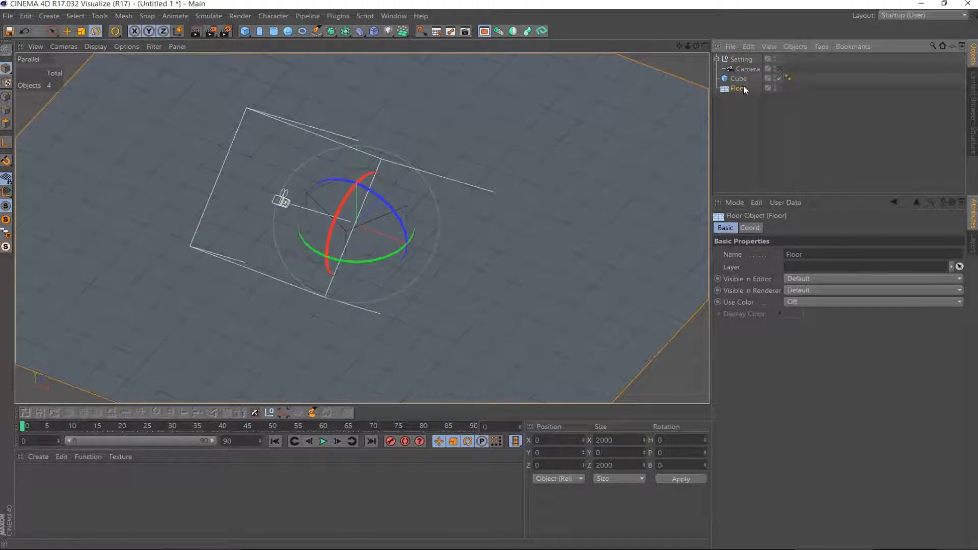
# Apply a new default material to the floor and nest the floor under the Setting null
pyautogui.click(39, 458)
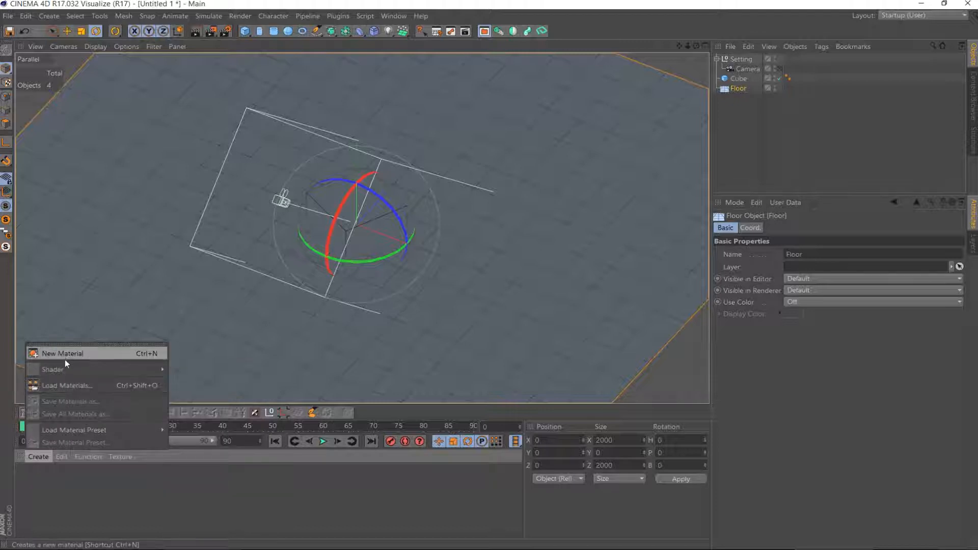
pyautogui.click(106, 497)
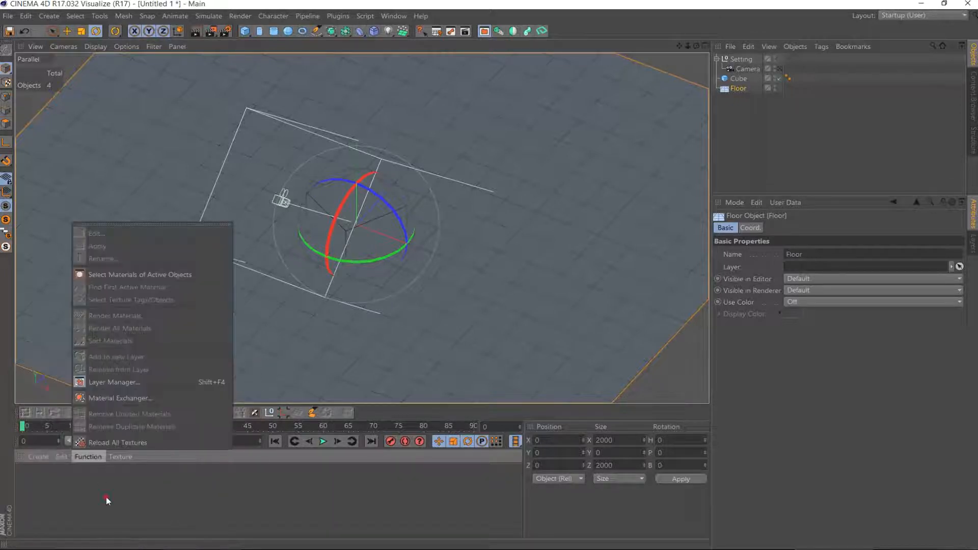
pyautogui.click(38, 457)
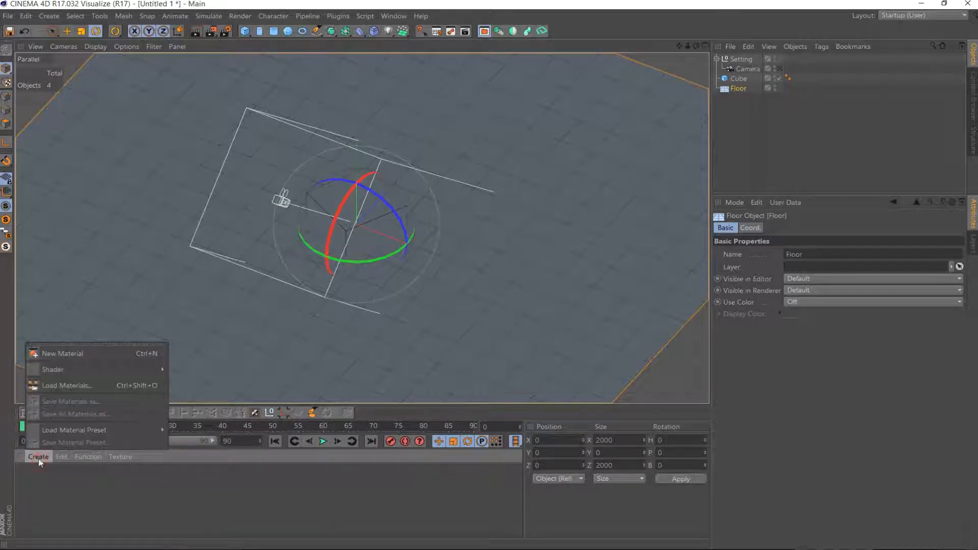
pyautogui.click(59, 355)
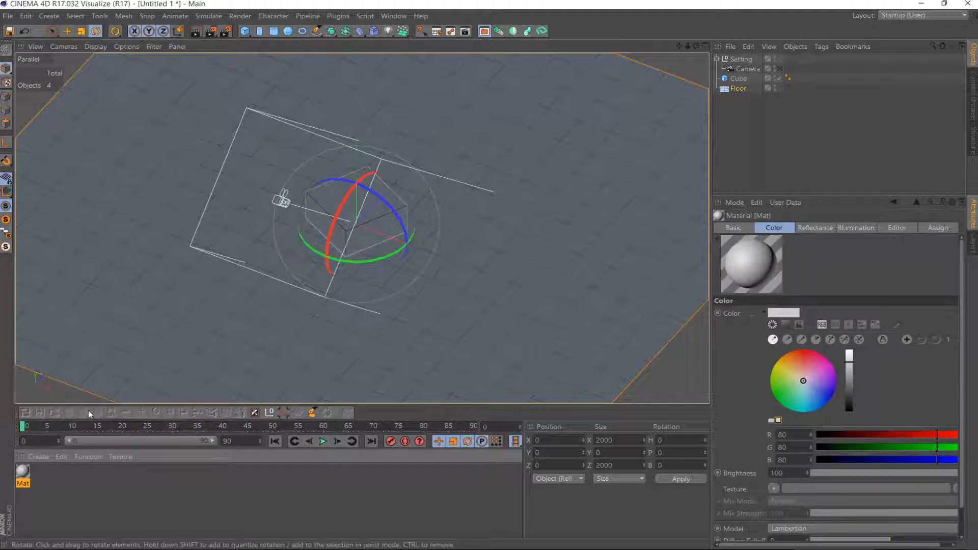
pyautogui.moveTo(538, 227); pyautogui.dragTo(738, 89)
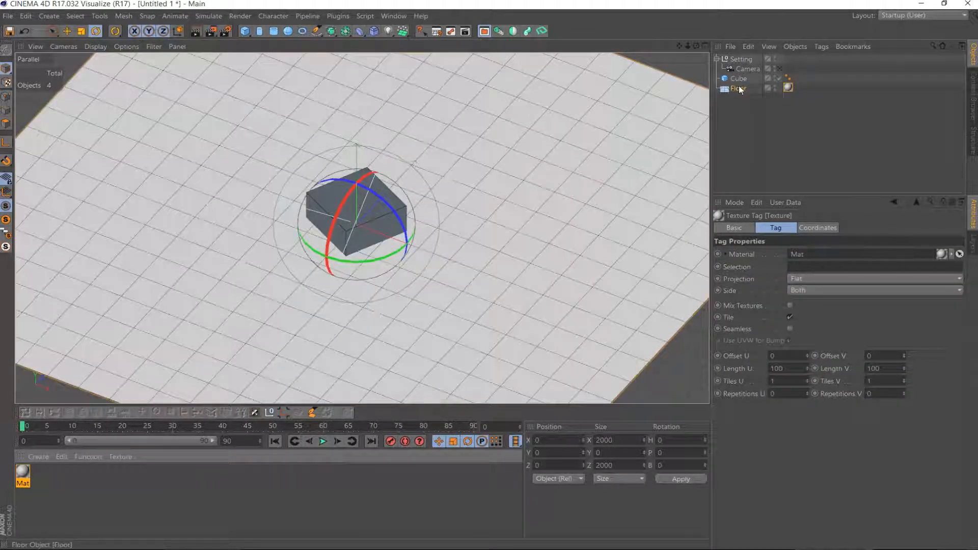
pyautogui.moveTo(740, 89); pyautogui.dragTo(748, 60)
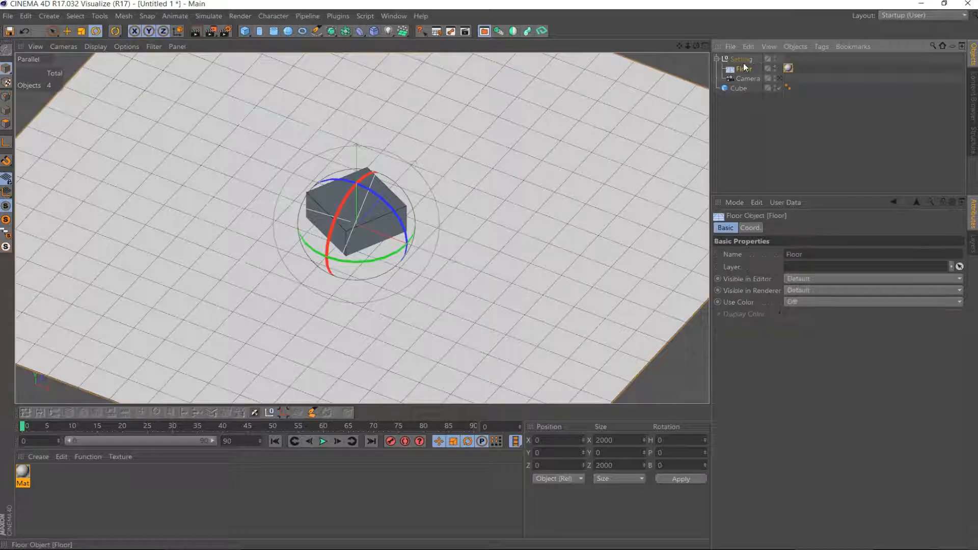
# Hide the Setting null in the editor and look through the scene camera
pyautogui.click(774, 58)
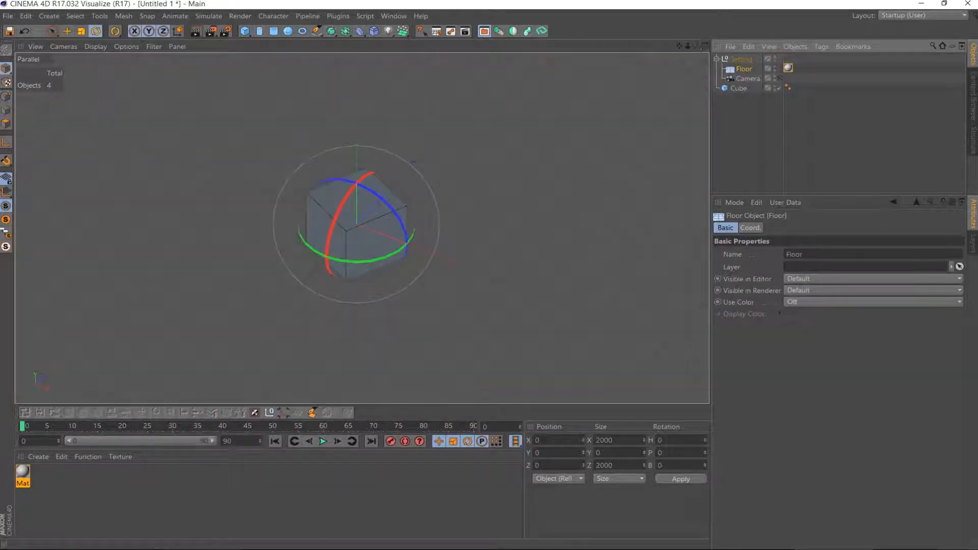
pyautogui.moveTo(697, 46)
pyautogui.mouseDown()
pyautogui.moveTo(721, 36)
pyautogui.moveTo(696, 45)
pyautogui.mouseUp()
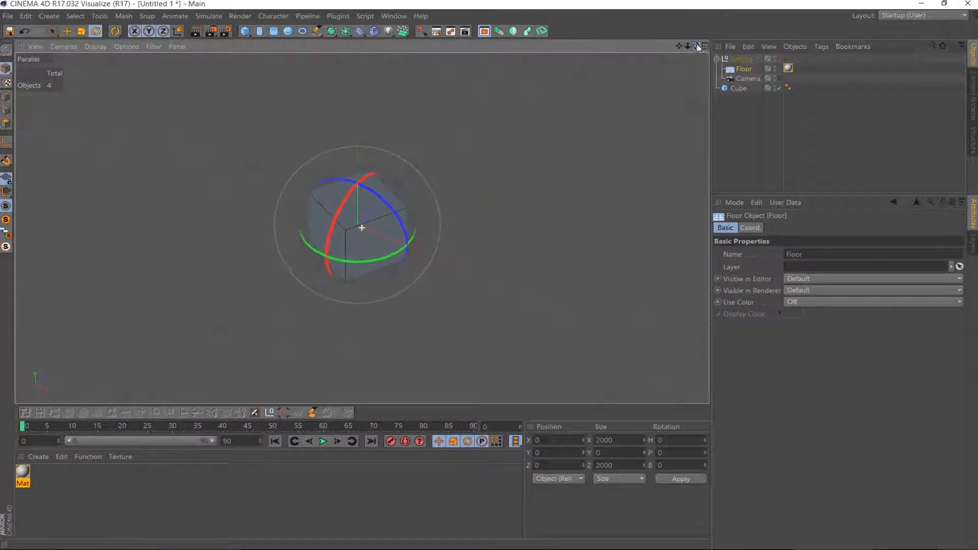
pyautogui.click(780, 78)
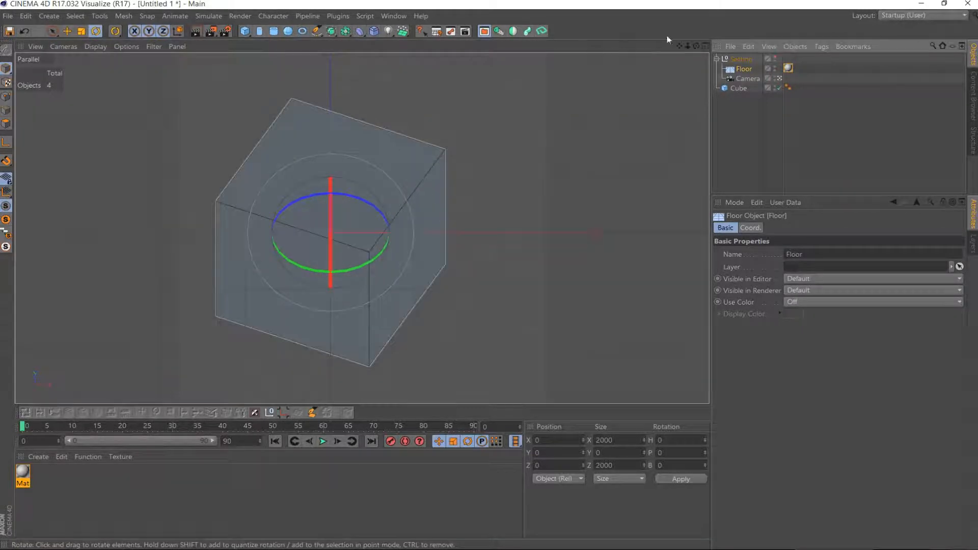
# Rotate the cube square to the camera and set its heading rotation to 0
pyautogui.moveTo(357, 269); pyautogui.dragTo(303, 267)
pyautogui.click(52, 31)
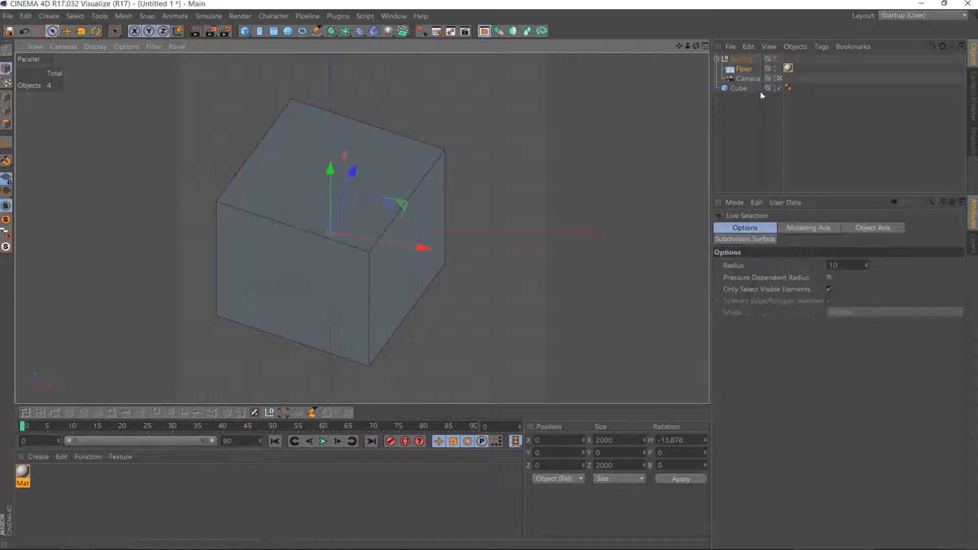
pyautogui.click(747, 79)
pyautogui.click(739, 88)
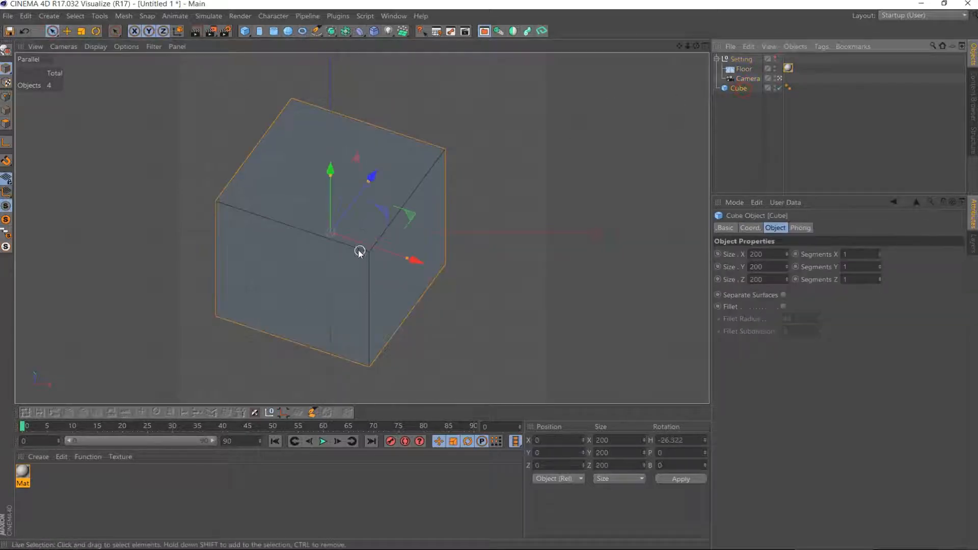
pyautogui.click(94, 31)
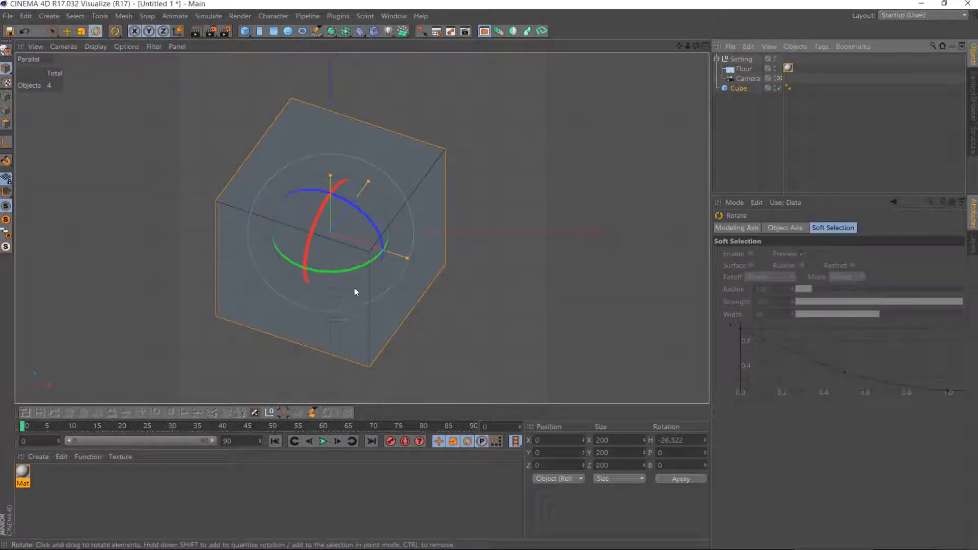
pyautogui.moveTo(347, 268)
pyautogui.mouseDown()
pyautogui.moveTo(404, 267)
pyautogui.moveTo(357, 278)
pyautogui.mouseUp()
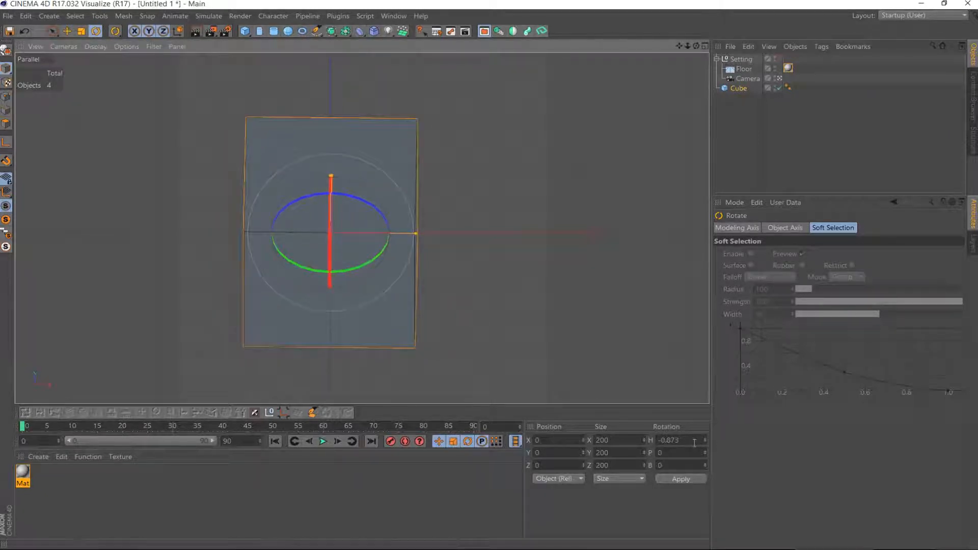
pyautogui.doubleClick(694, 442)
pyautogui.write('0')
pyautogui.click(688, 479)
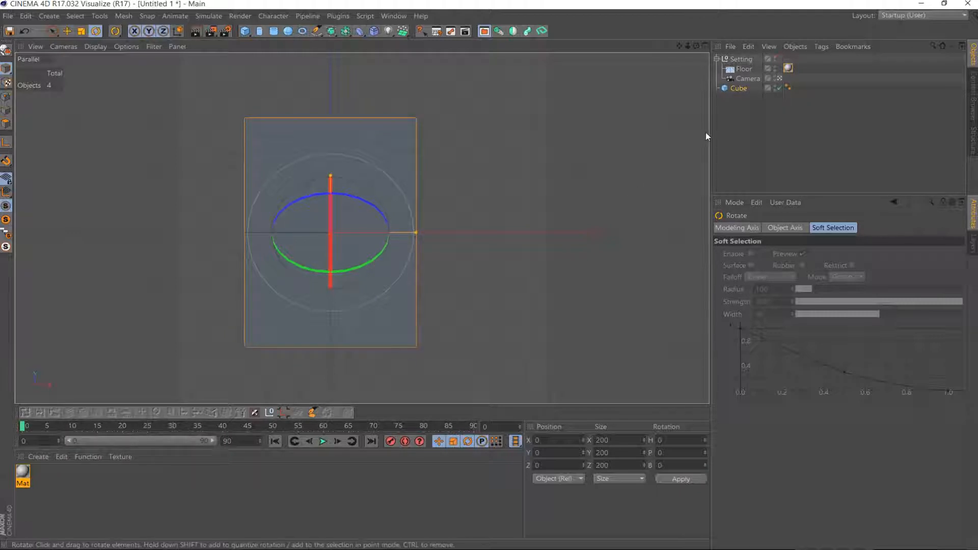
# Move the Setting null with its children below the cube in the object hierarchy
pyautogui.click(718, 59)
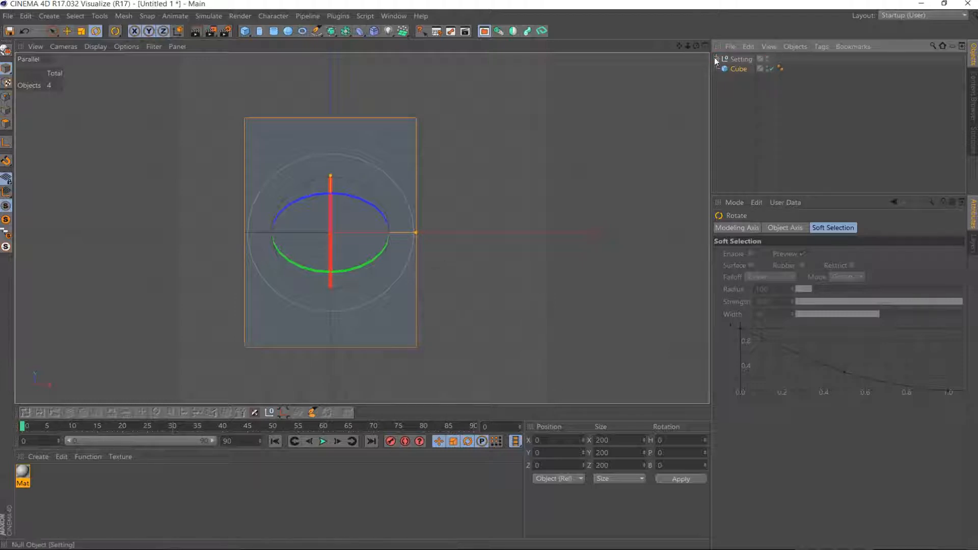
pyautogui.moveTo(734, 74); pyautogui.dragTo(737, 75)
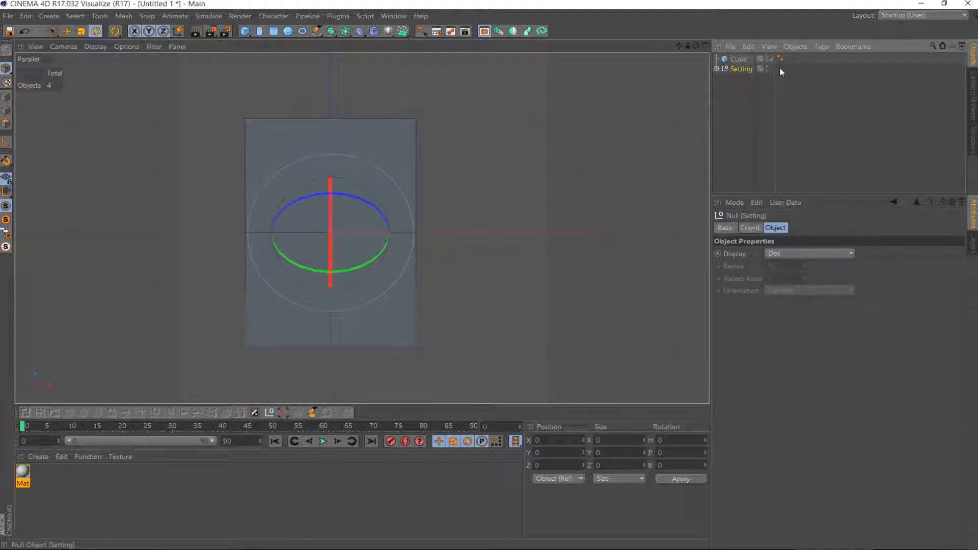
pyautogui.click(718, 69)
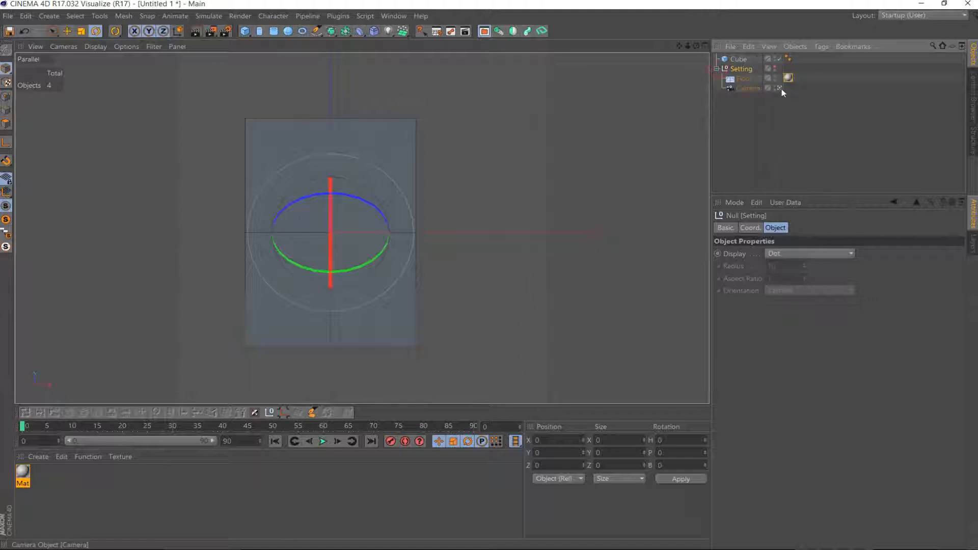
# Make the camera visible in the editor so its composition grid shows in the camera view
pyautogui.click(781, 89)
pyautogui.click(781, 89)
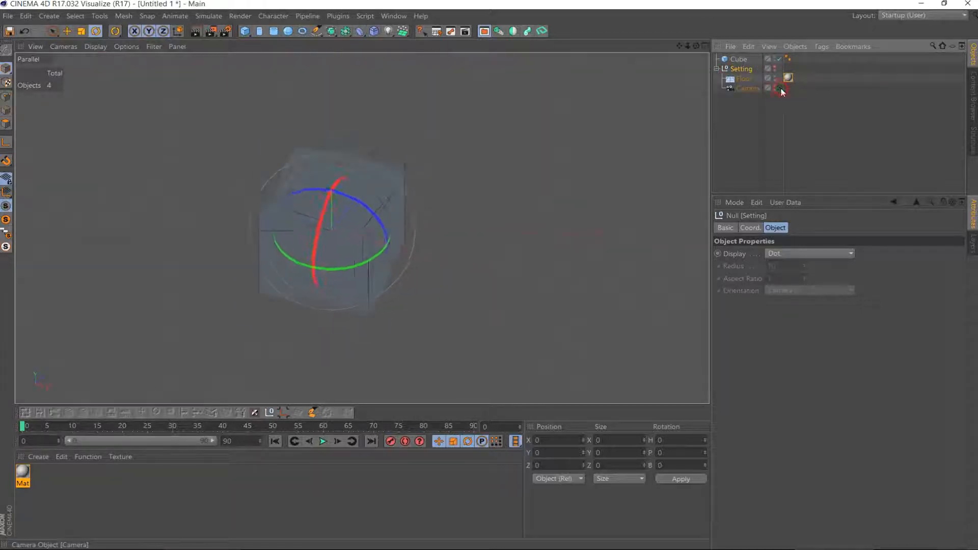
pyautogui.click(774, 88)
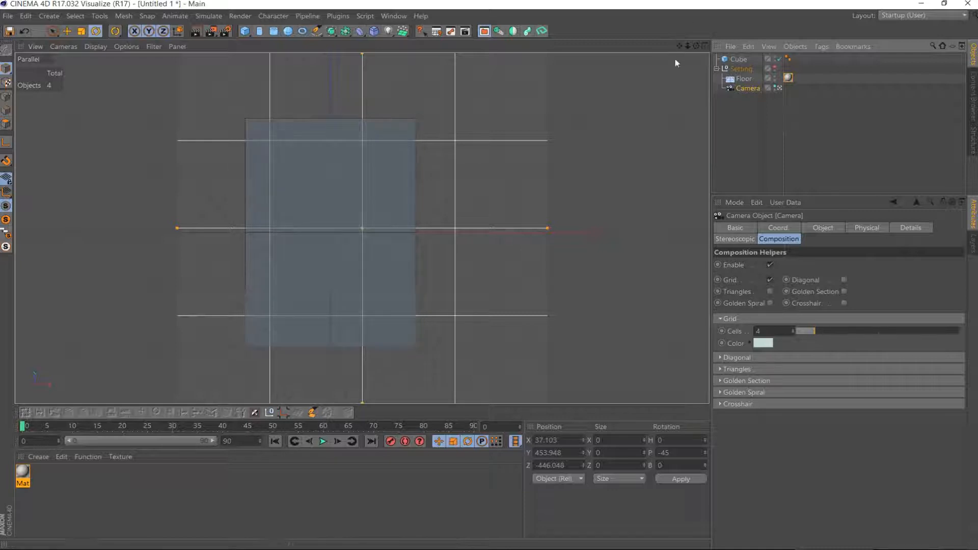
# Reframe the camera on the cube against the composition grid and test-render the view in the Picture Viewer
pyautogui.moveTo(680, 46); pyautogui.dragTo(700, 47)
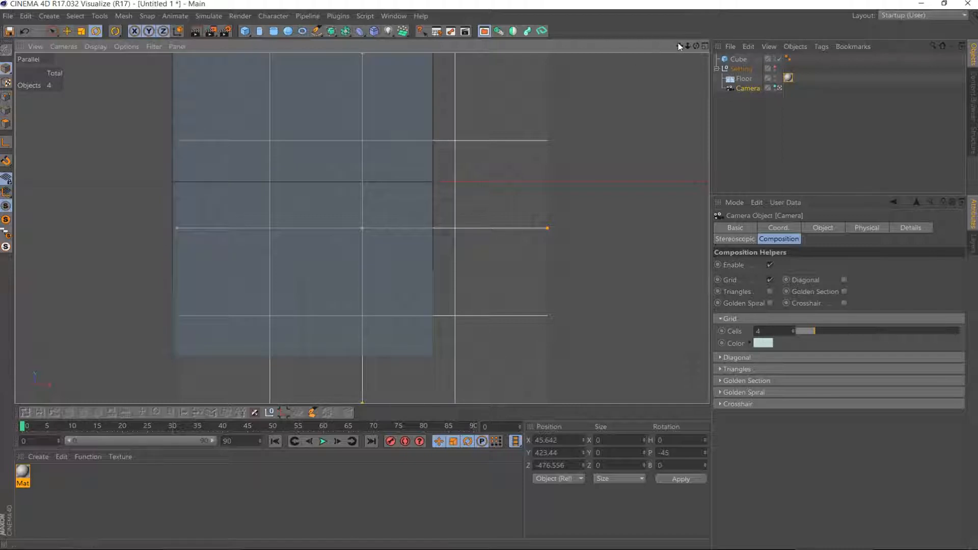
pyautogui.moveTo(688, 46); pyautogui.dragTo(663, 127)
pyautogui.moveTo(688, 47); pyautogui.dragTo(707, 7)
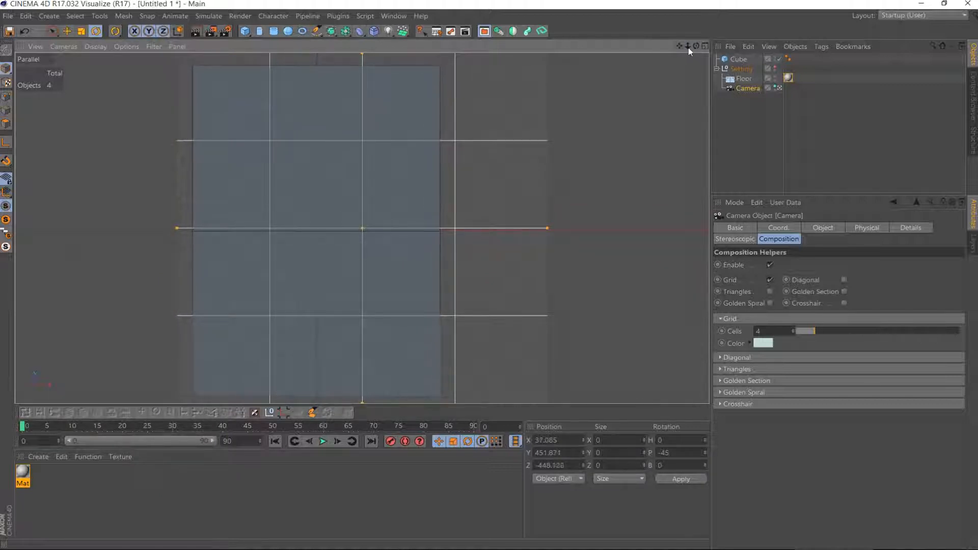
pyautogui.moveTo(688, 48); pyautogui.dragTo(684, 41)
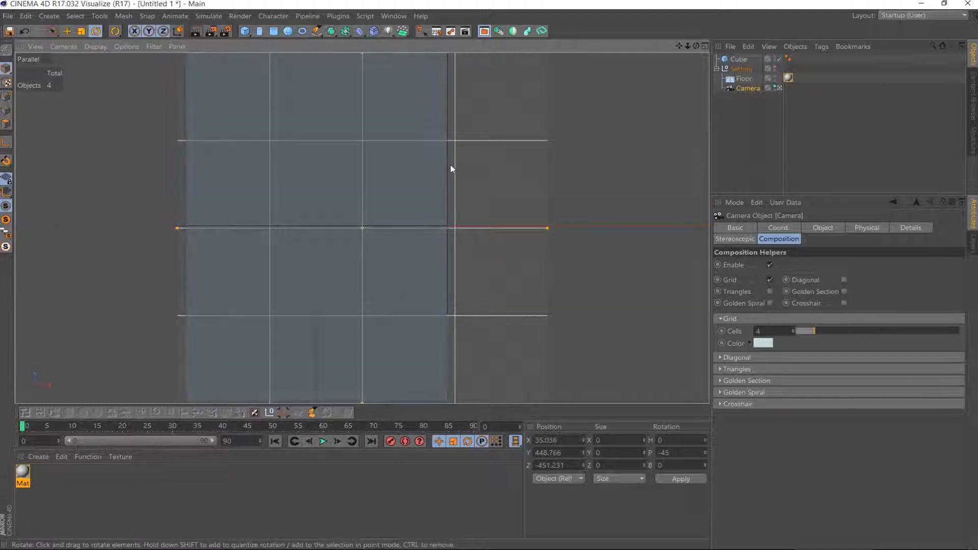
pyautogui.click(211, 31)
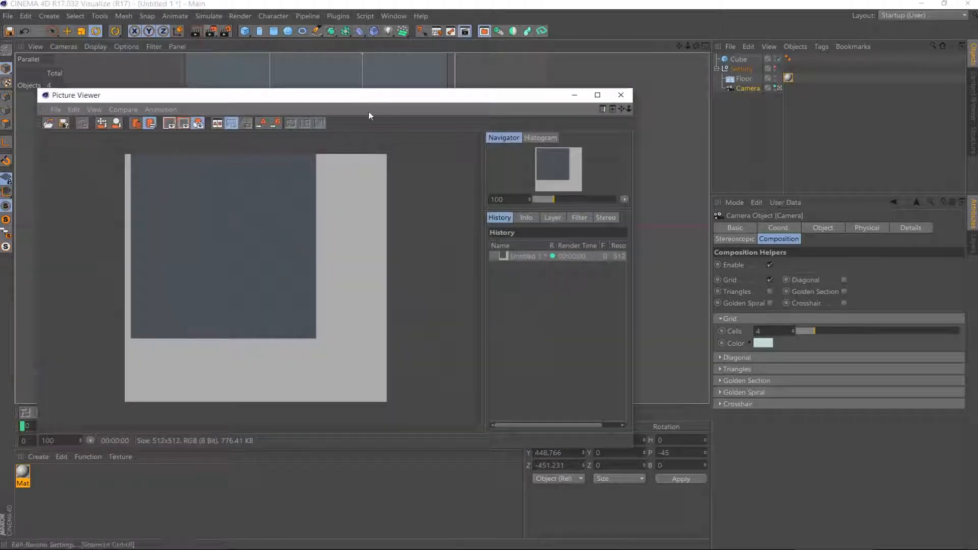
pyautogui.click(621, 94)
# Add a light, leave the camera view, and move the light above and beside the cube to about X -385, Y 556
pyautogui.click(389, 32)
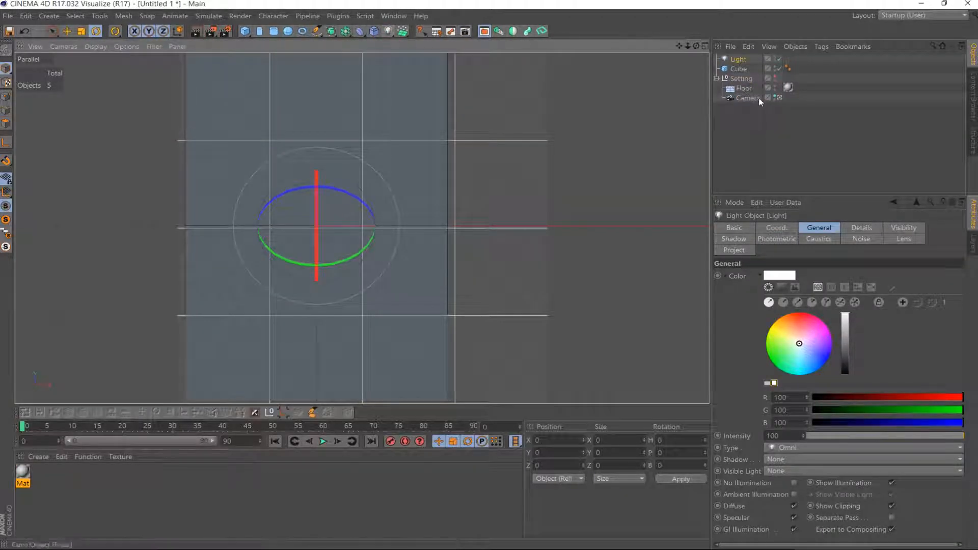
pyautogui.click(775, 96)
pyautogui.click(778, 97)
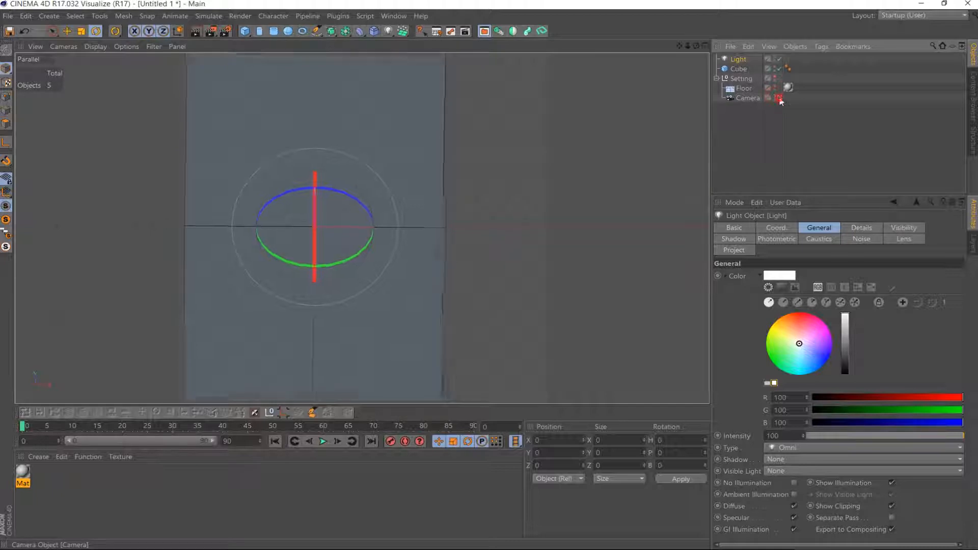
pyautogui.click(67, 31)
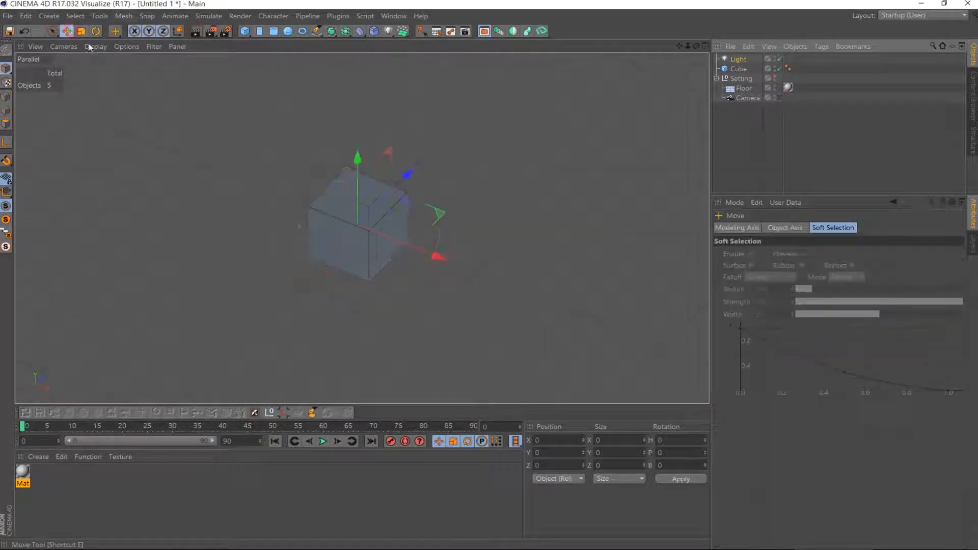
pyautogui.moveTo(358, 159); pyautogui.dragTo(357, 55)
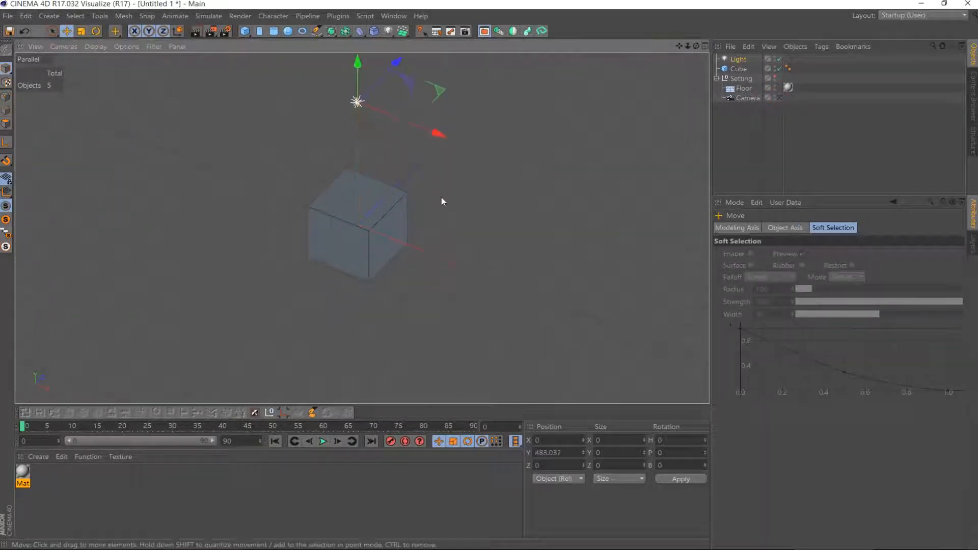
pyautogui.moveTo(438, 138); pyautogui.dragTo(341, 102)
pyautogui.scroll(-4, 383, 106)
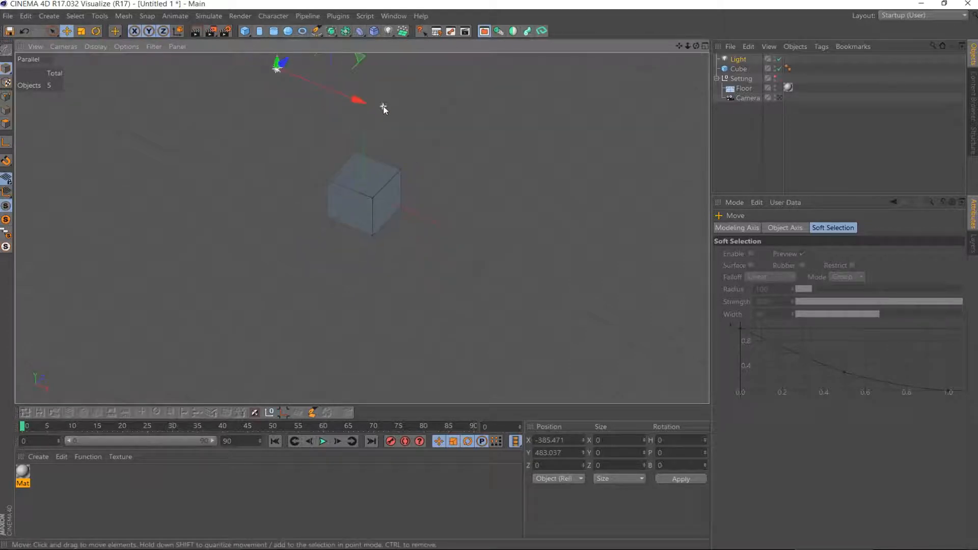
pyautogui.moveTo(296, 64); pyautogui.dragTo(297, 55)
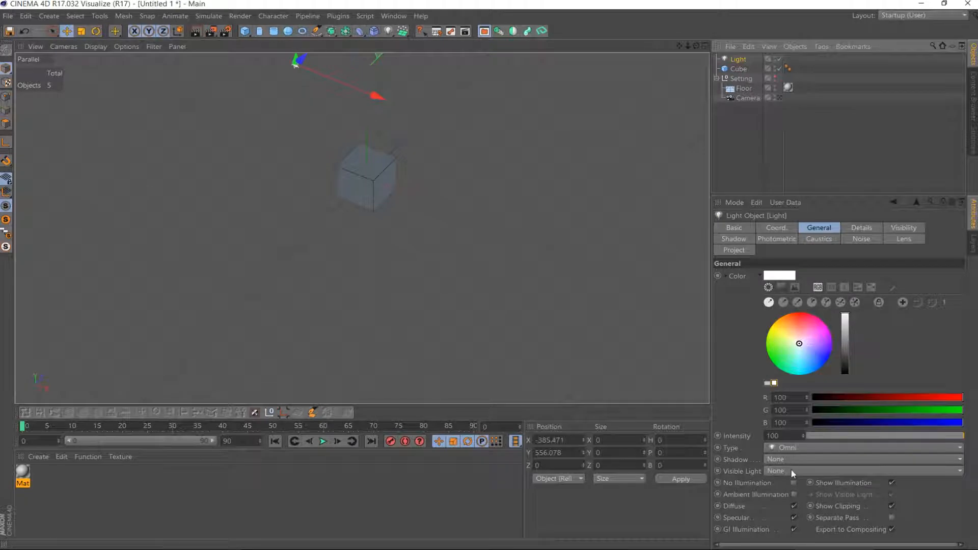
# Set the light's shadow to Raytraced (Hard) and test-render the cube in the Picture Viewer
pyautogui.click(791, 459)
pyautogui.click(796, 498)
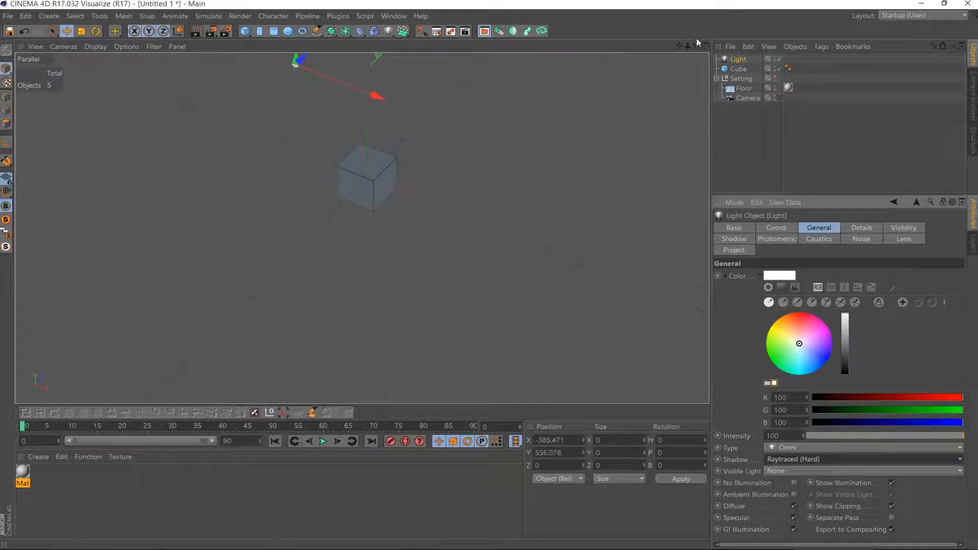
pyautogui.moveTo(688, 46); pyautogui.dragTo(684, 47)
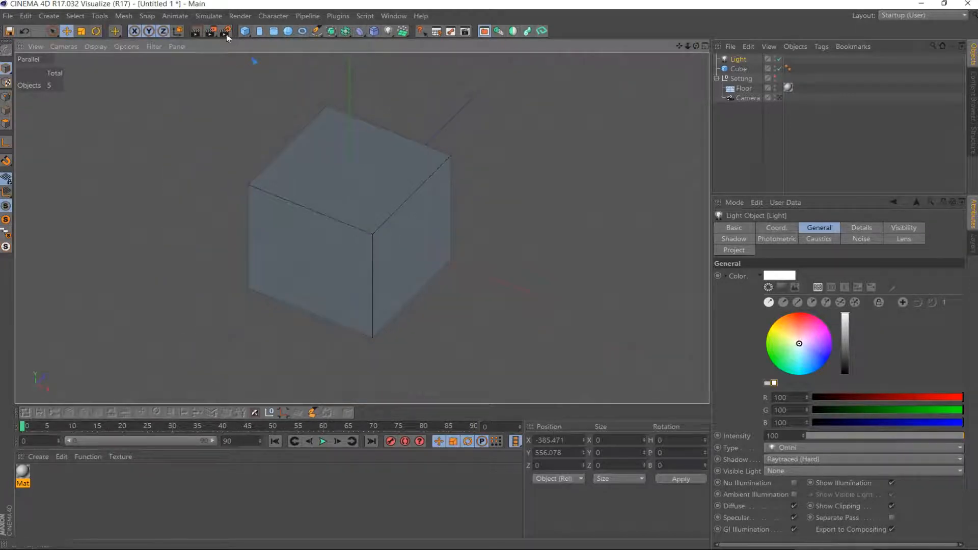
pyautogui.click(211, 31)
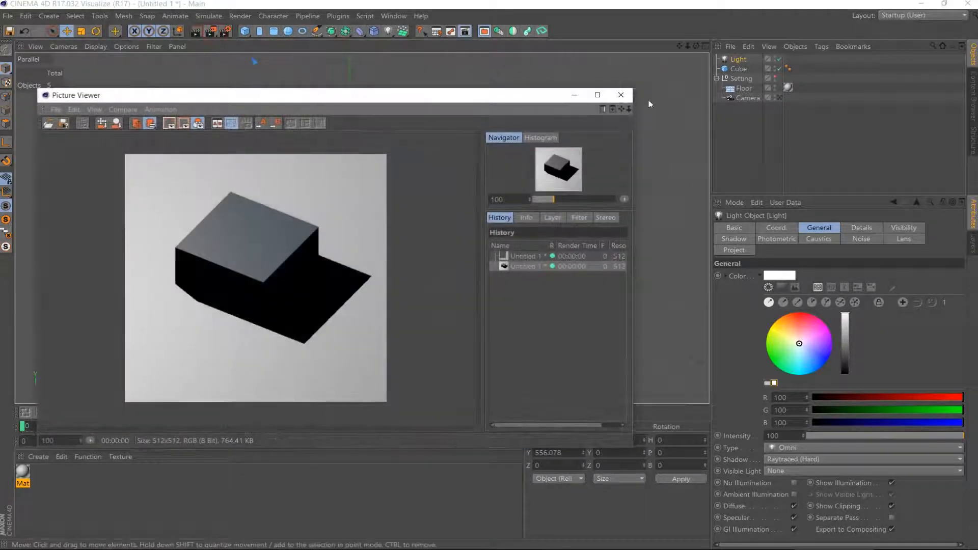
pyautogui.click(621, 95)
# Add a second light and place it above the cube at about X 220, Y 507, Z -350
pyautogui.click(389, 31)
pyautogui.scroll(-4, 535, 161)
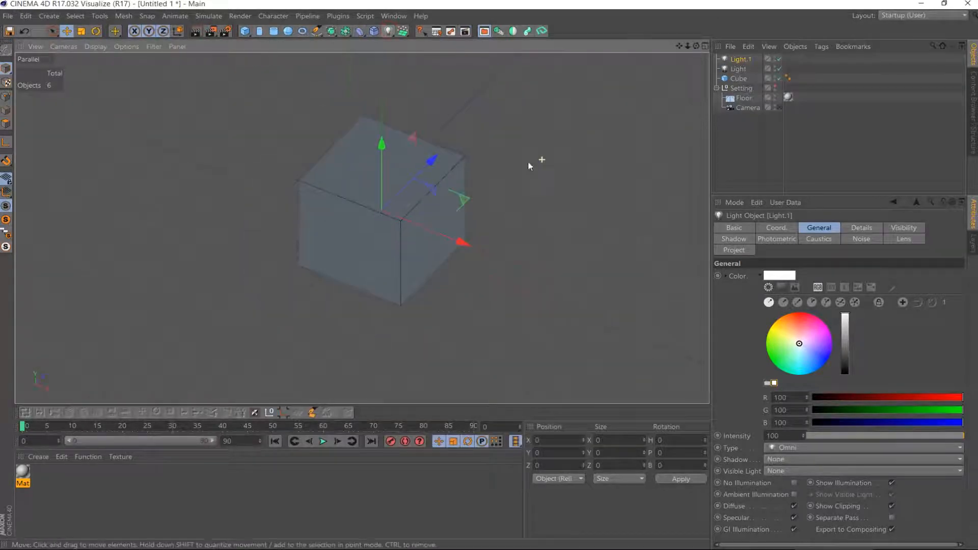
pyautogui.moveTo(406, 144); pyautogui.dragTo(481, 261)
pyautogui.moveTo(404, 168); pyautogui.dragTo(404, 103)
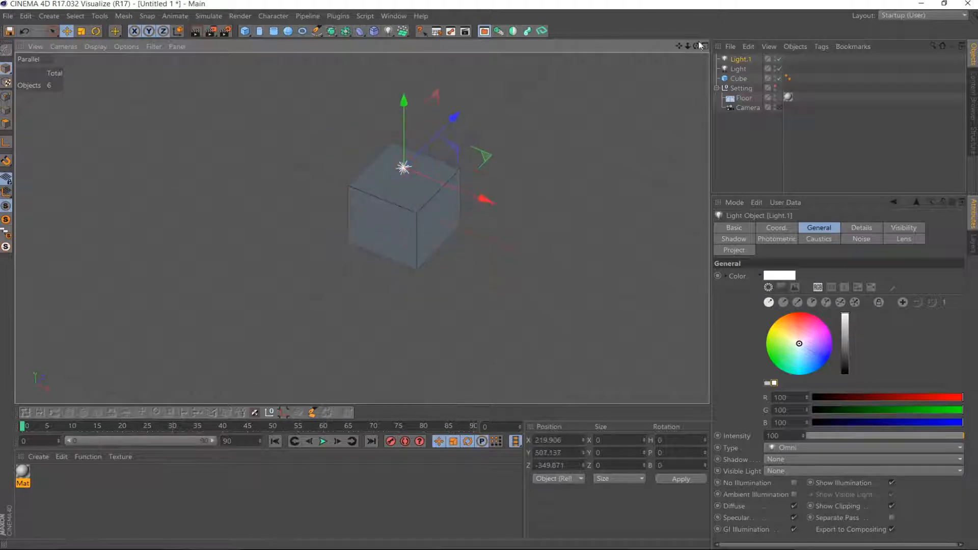
# Move the second light to about X 292, Y 600 and set its intensity to 75%
pyautogui.moveTo(696, 46); pyautogui.dragTo(785, 53)
pyautogui.moveTo(362, 228); pyautogui.dragTo(360, 227)
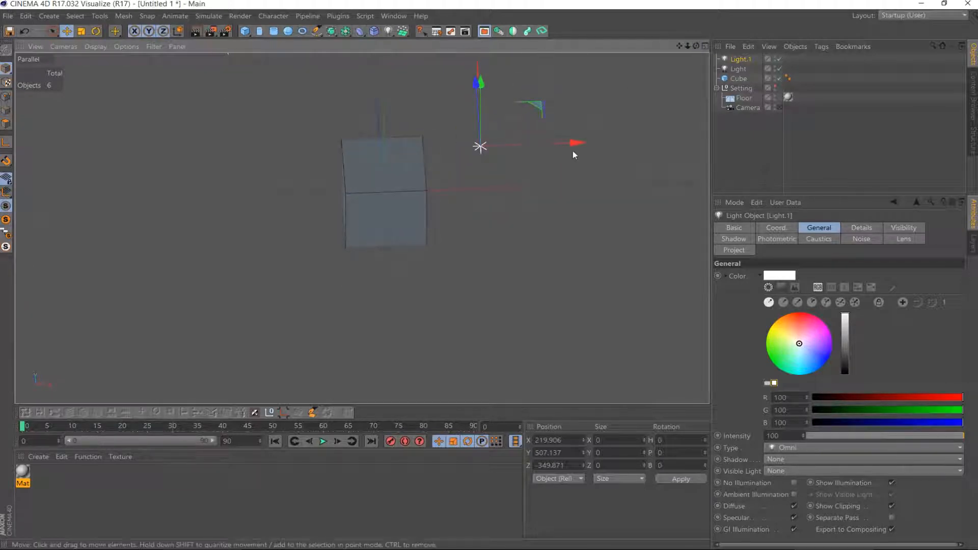
pyautogui.moveTo(574, 144); pyautogui.dragTo(601, 143)
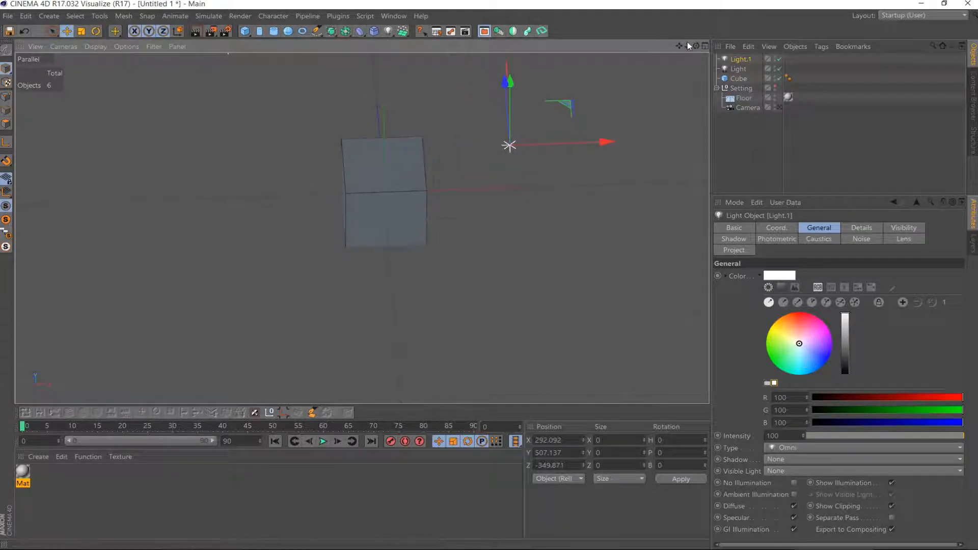
pyautogui.moveTo(696, 46); pyautogui.dragTo(456, 88)
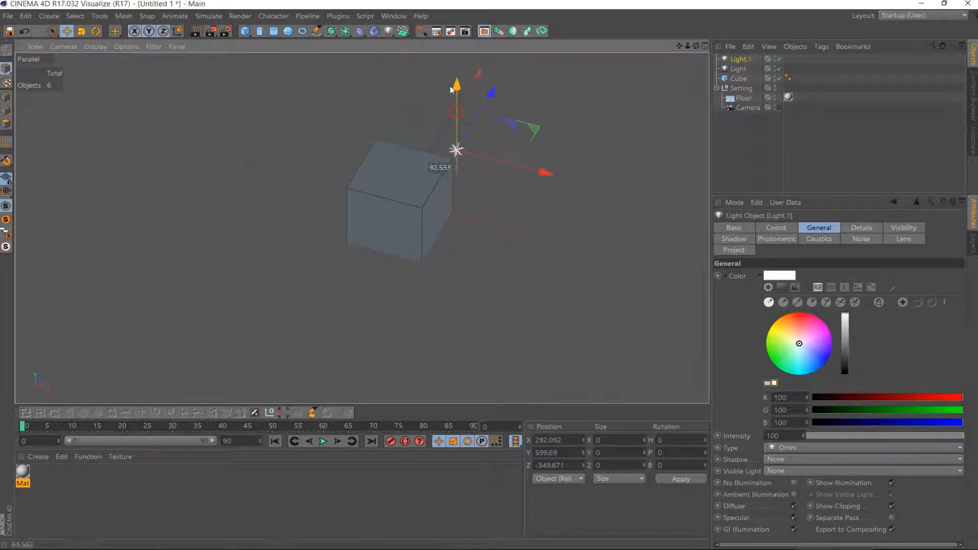
pyautogui.scroll(-3, 508, 113)
pyautogui.moveTo(680, 47); pyautogui.dragTo(632, 119)
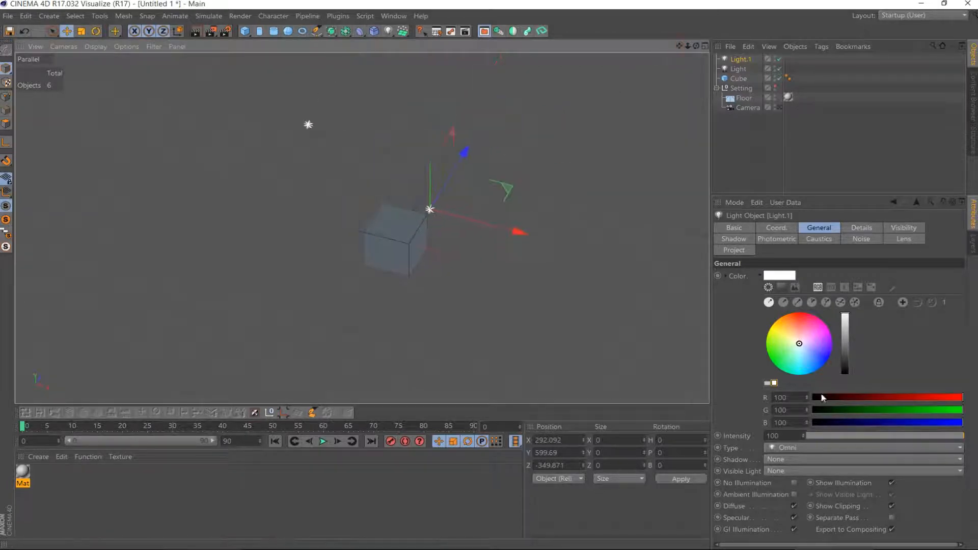
pyautogui.moveTo(915, 436); pyautogui.dragTo(925, 434)
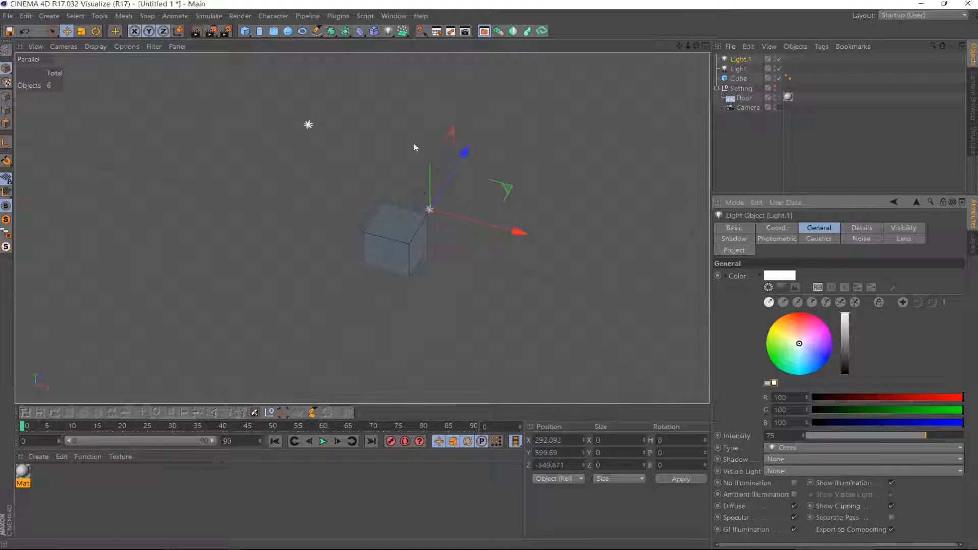
# Set the first light's shadow density to 70% and its shadow color to dark gray, RGB 18, 18, 18
pyautogui.click(739, 69)
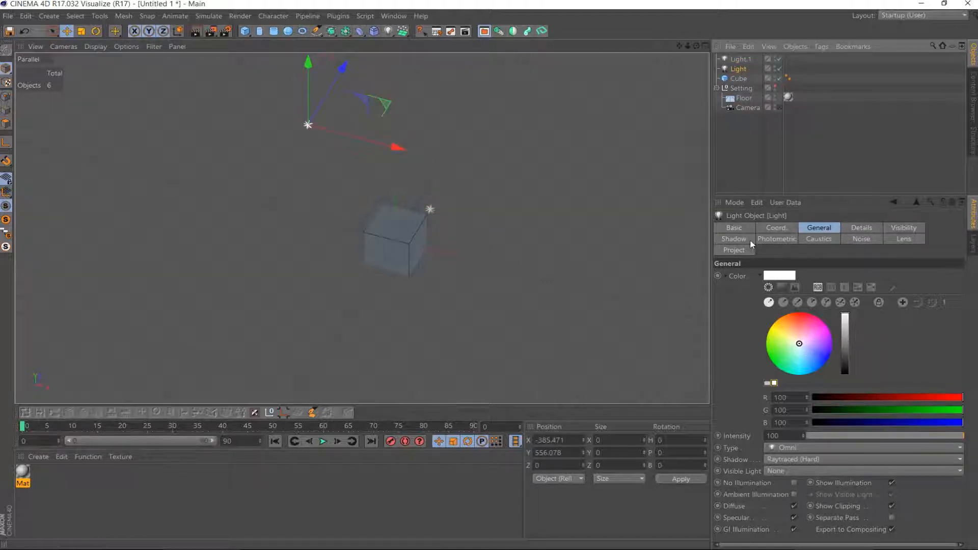
pyautogui.click(736, 239)
pyautogui.click(799, 292)
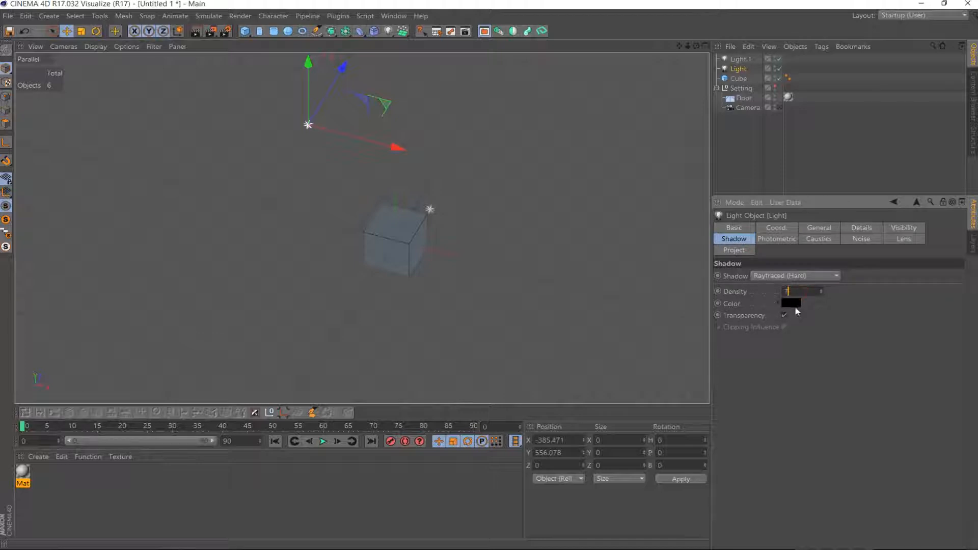
pyautogui.click(794, 305)
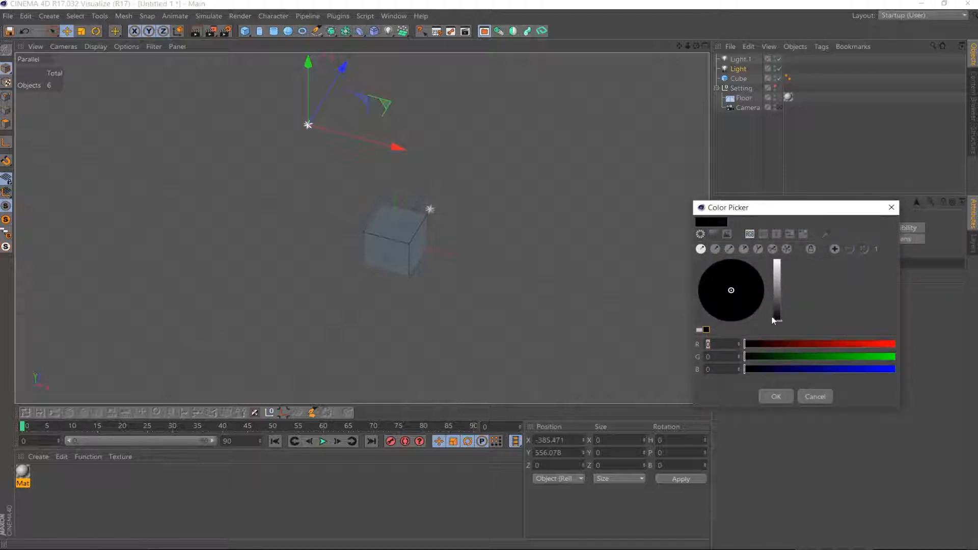
pyautogui.moveTo(774, 320); pyautogui.dragTo(776, 310)
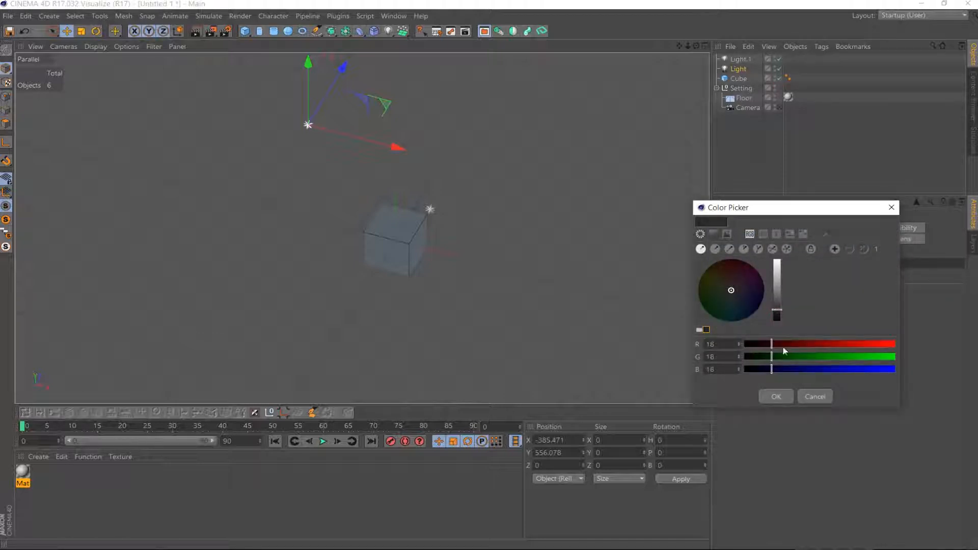
pyautogui.click(772, 397)
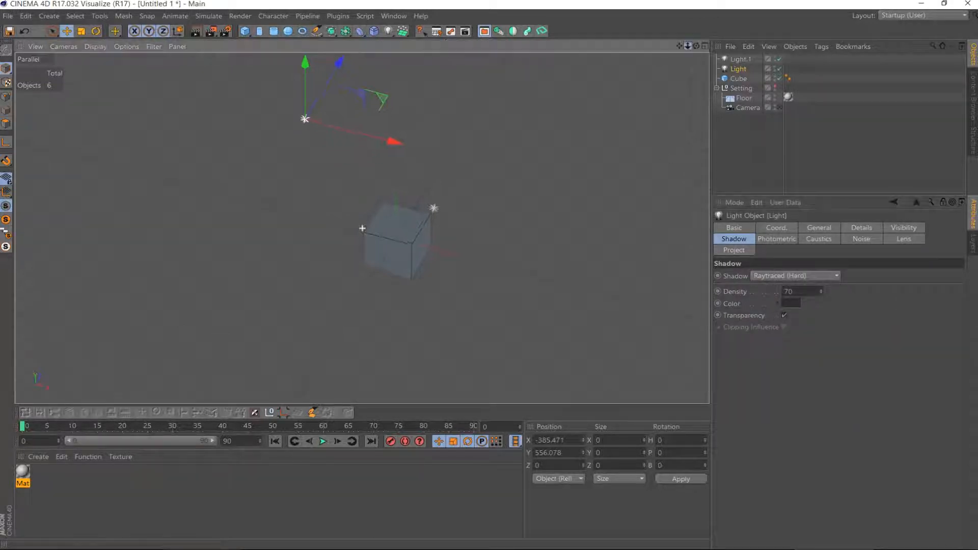
# Test-render the scene in the Picture Viewer and examine the cube's softened shadow up close
pyautogui.moveTo(688, 46); pyautogui.dragTo(332, 47)
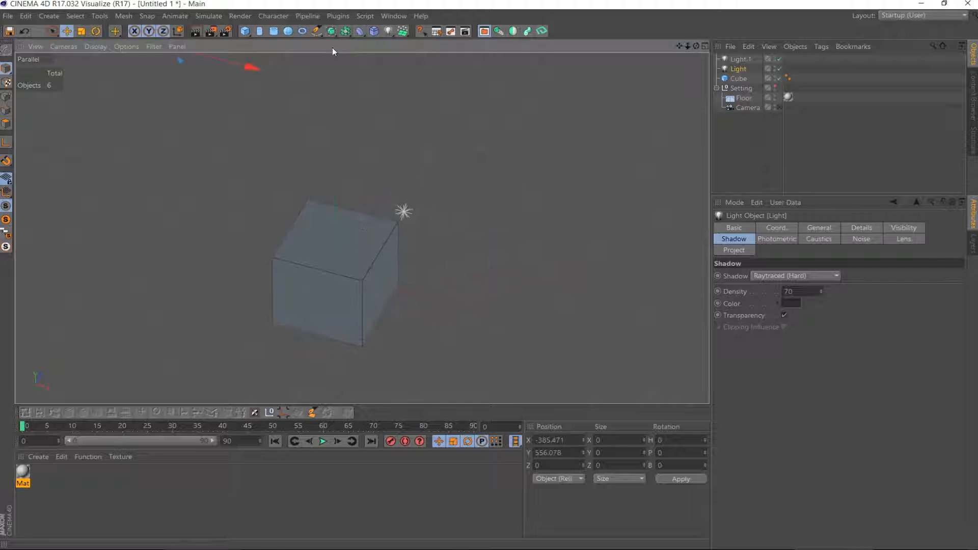
pyautogui.click(211, 32)
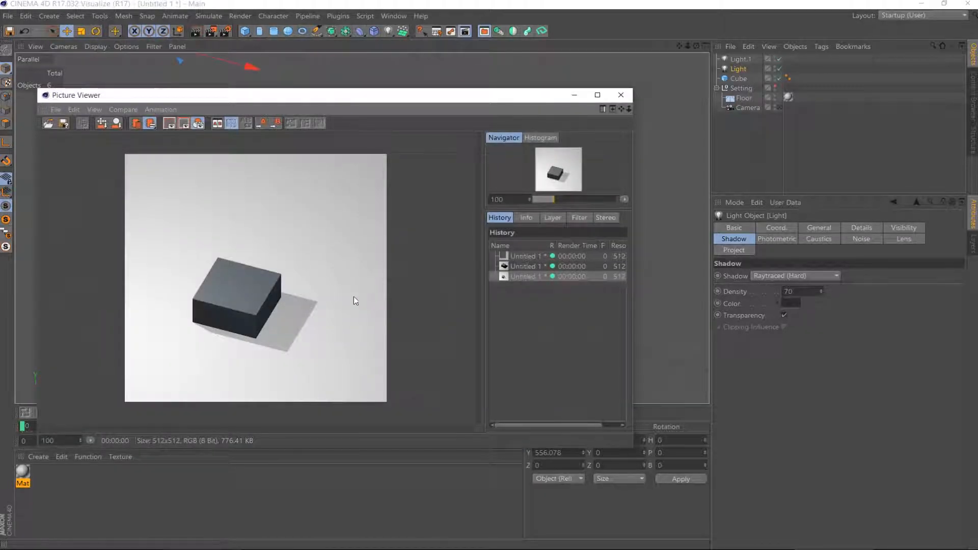
pyautogui.scroll(2, 354, 298)
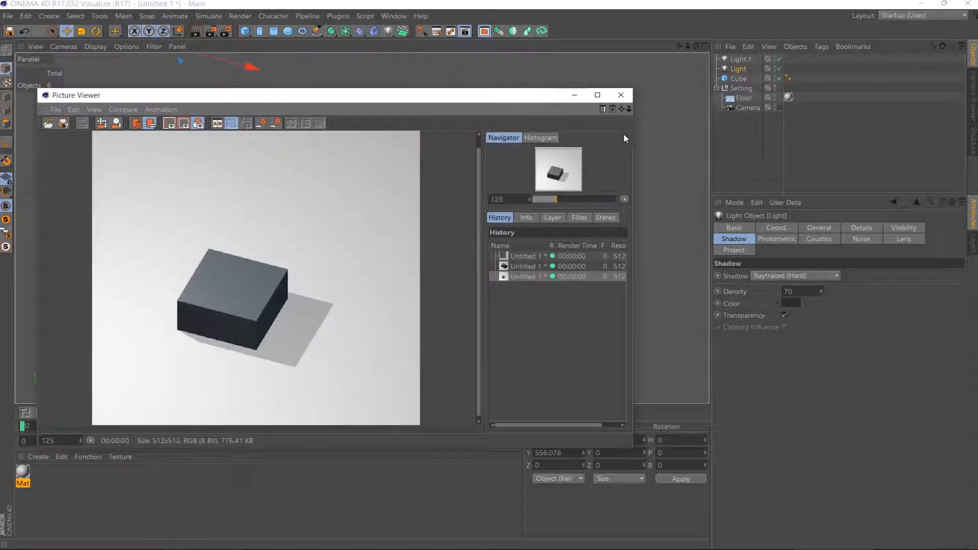
pyautogui.click(621, 95)
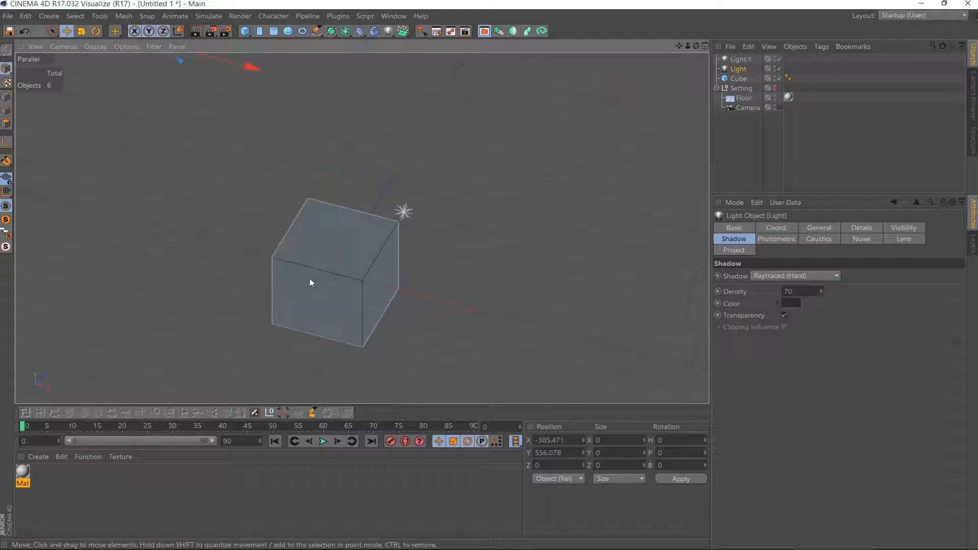
# Hide the floor in the editor and raise the cube to Y 100 so it rests on the ground plane
pyautogui.click(745, 98)
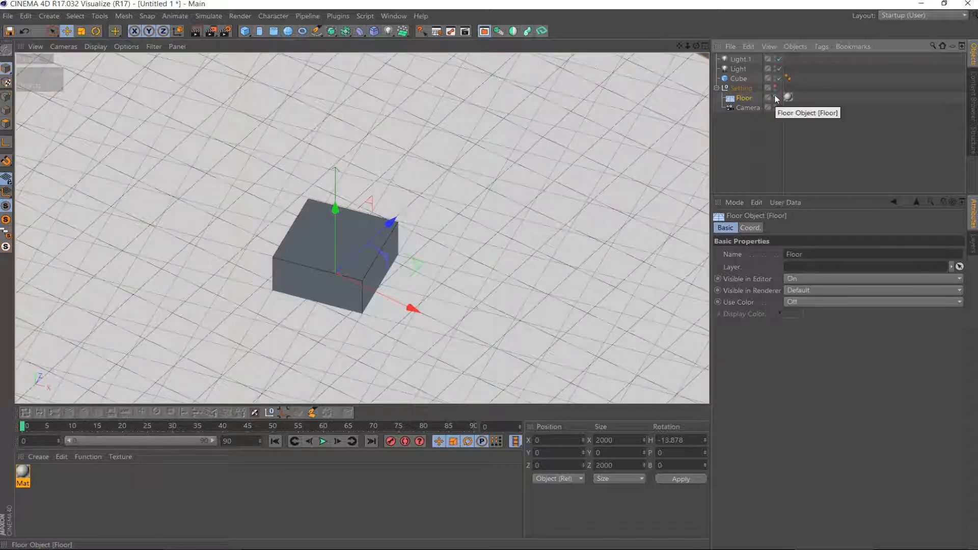
pyautogui.click(775, 96)
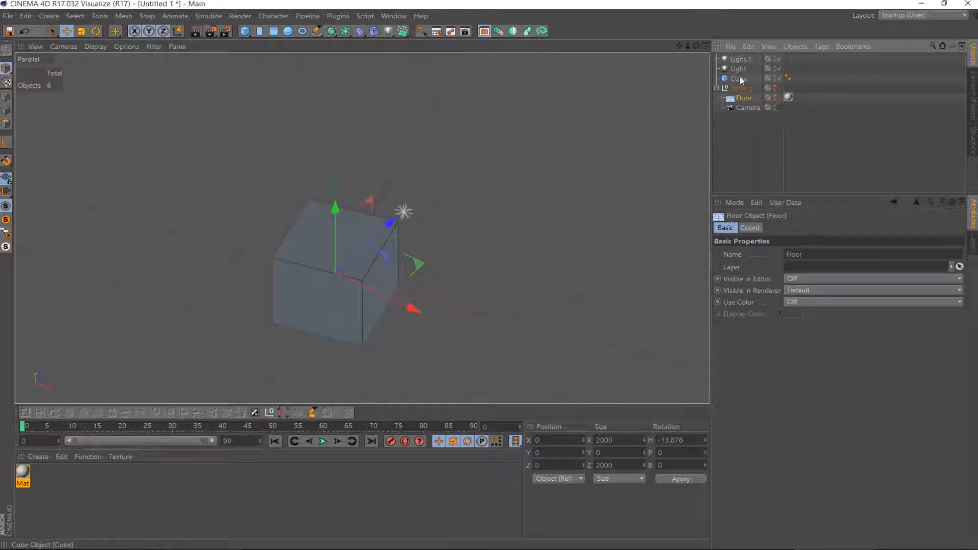
pyautogui.click(739, 79)
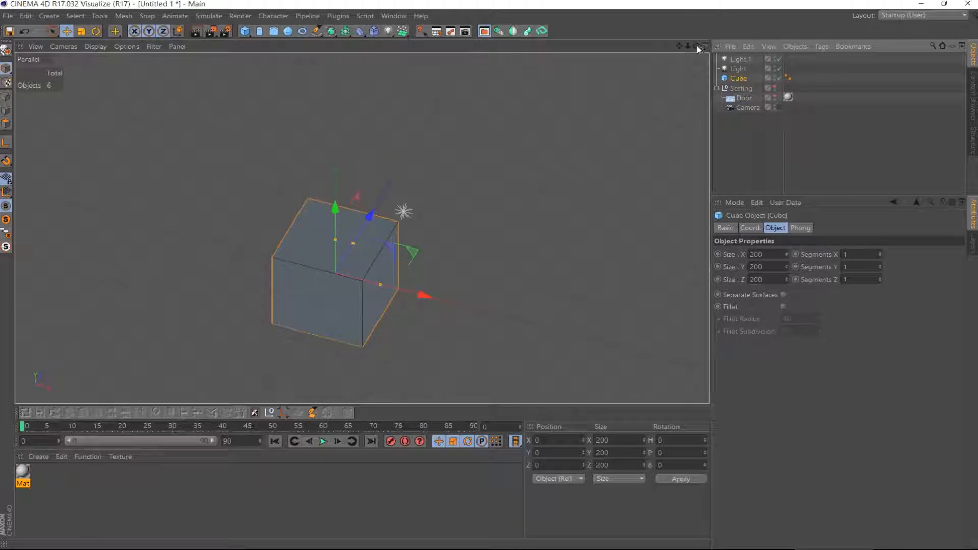
pyautogui.moveTo(697, 47); pyautogui.dragTo(683, 27)
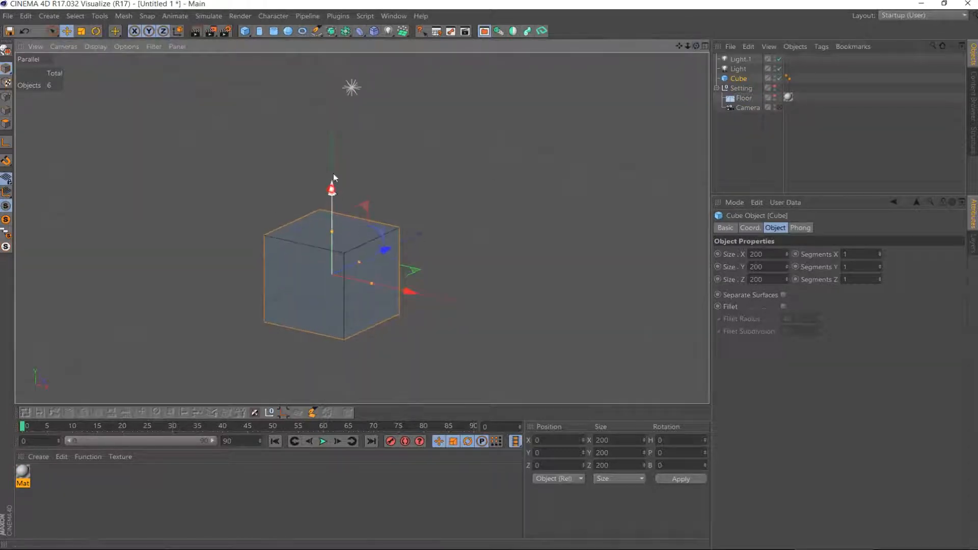
pyautogui.moveTo(333, 177); pyautogui.dragTo(335, 135)
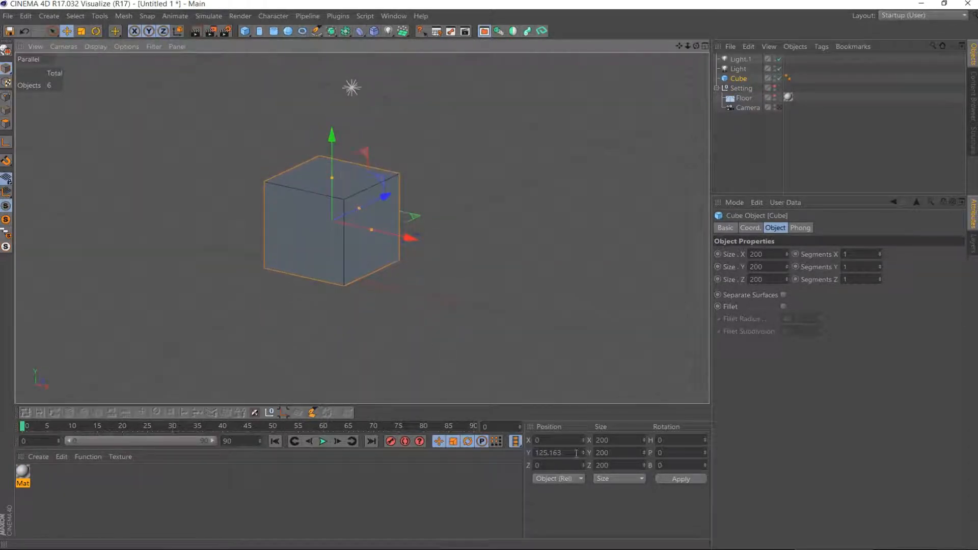
pyautogui.doubleClick(555, 453)
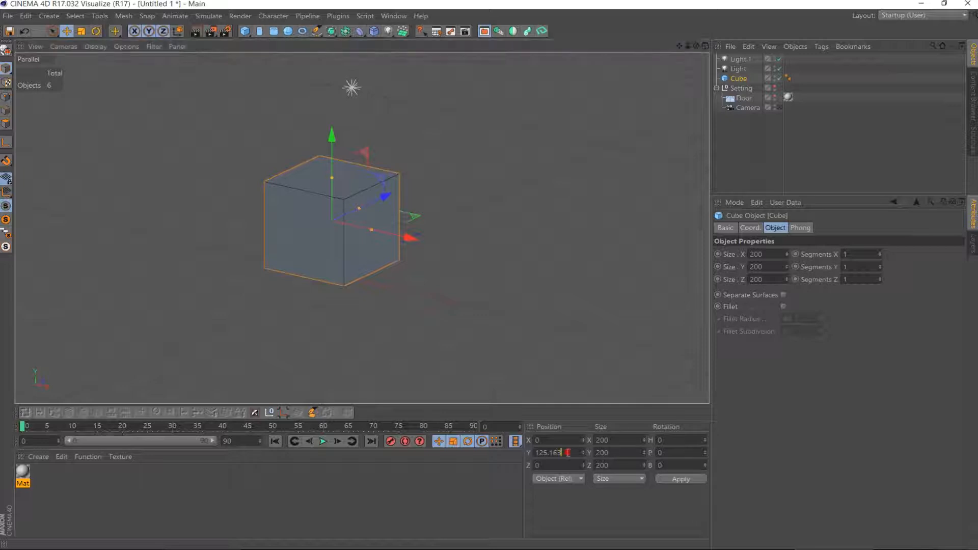
pyautogui.write('100')
pyautogui.click(673, 478)
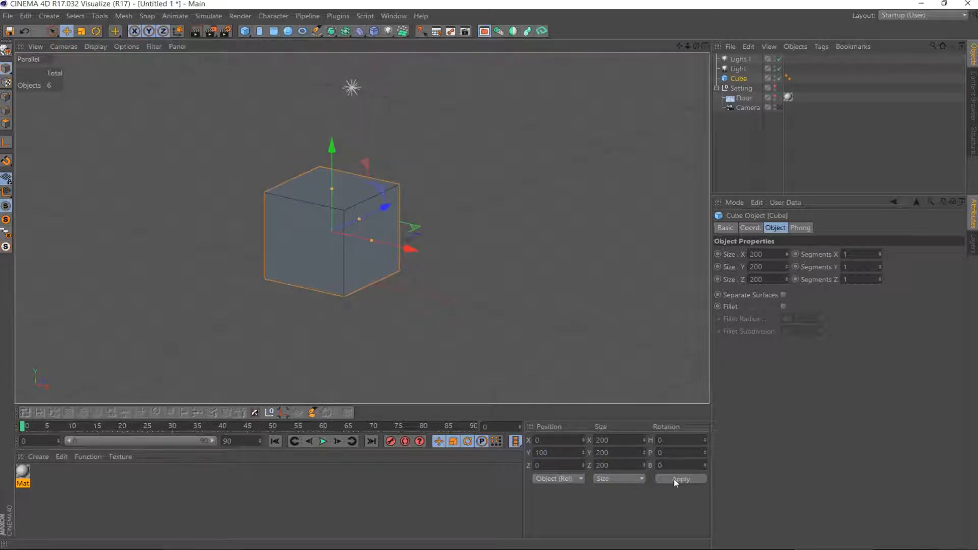
# Enter 5 as the movement increment in the Quantize section of the Modeling settings
pyautogui.click(735, 201)
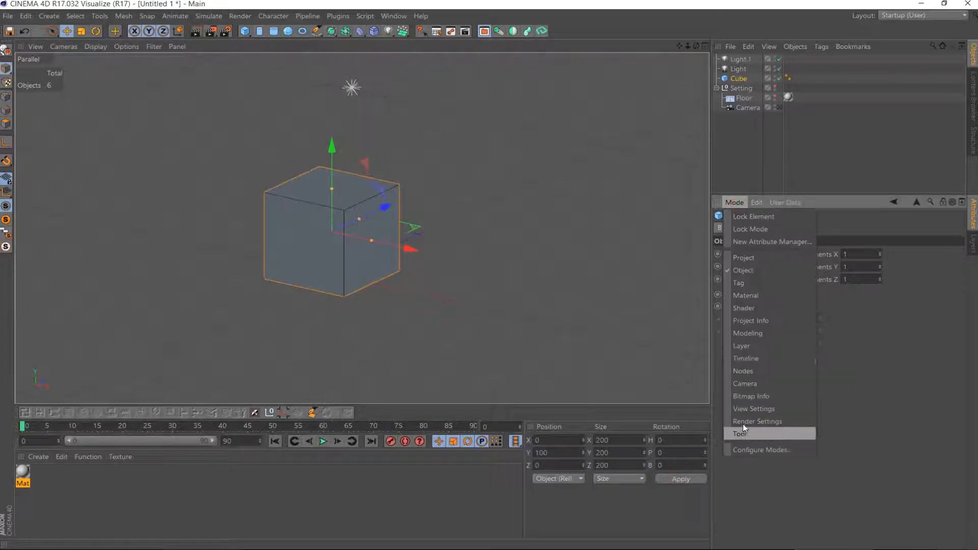
pyautogui.click(748, 333)
pyautogui.click(792, 228)
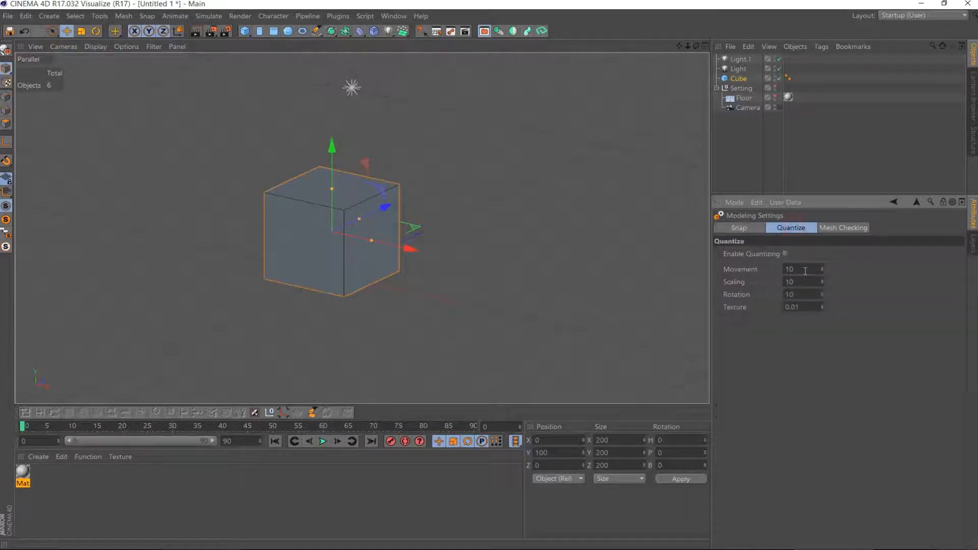
pyautogui.moveTo(805, 271); pyautogui.dragTo(783, 274)
pyautogui.click(785, 254)
pyautogui.write('5')
# Try rotating the cube about its vertical axis and moving it along Y
pyautogui.click(96, 31)
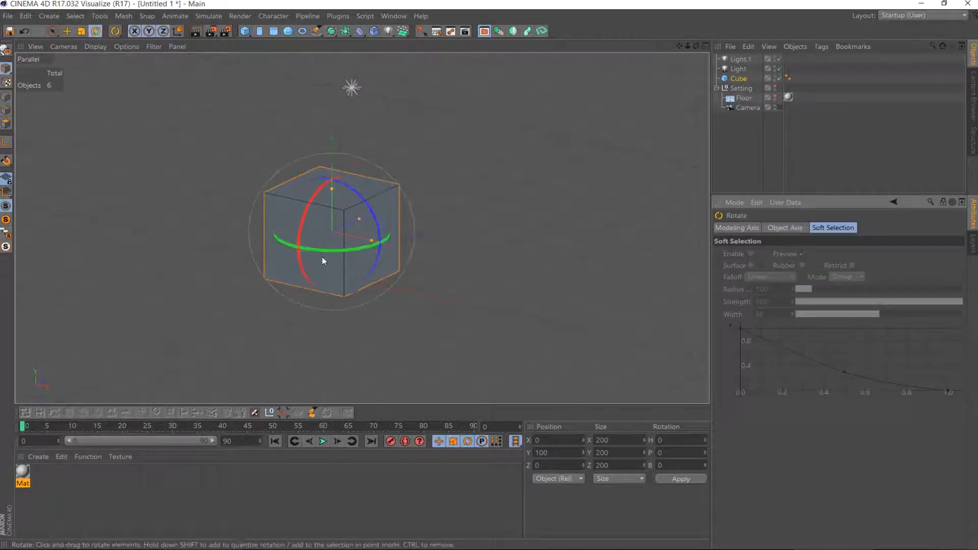
pyautogui.moveTo(322, 249)
pyautogui.mouseDown()
pyautogui.moveTo(388, 251)
pyautogui.moveTo(317, 263)
pyautogui.mouseUp()
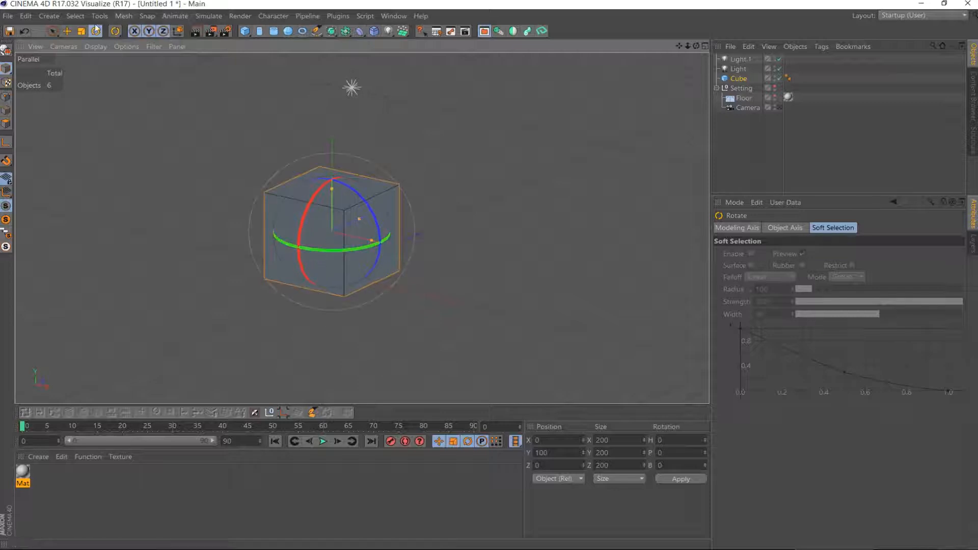
pyautogui.click(66, 31)
pyautogui.moveTo(331, 149)
pyautogui.mouseDown()
pyautogui.moveTo(332, 119)
pyautogui.moveTo(332, 160)
pyautogui.moveTo(335, 144)
pyautogui.mouseUp()
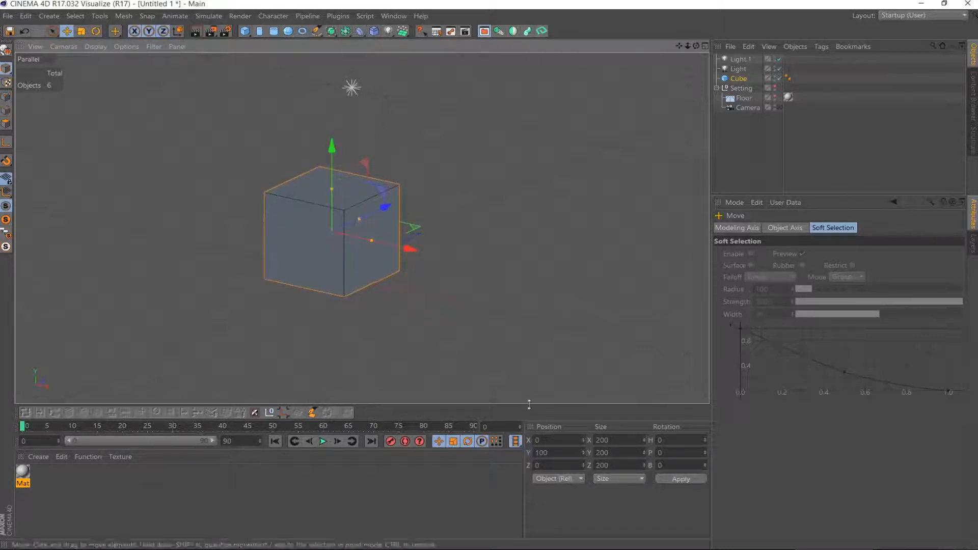
pyautogui.click(552, 453)
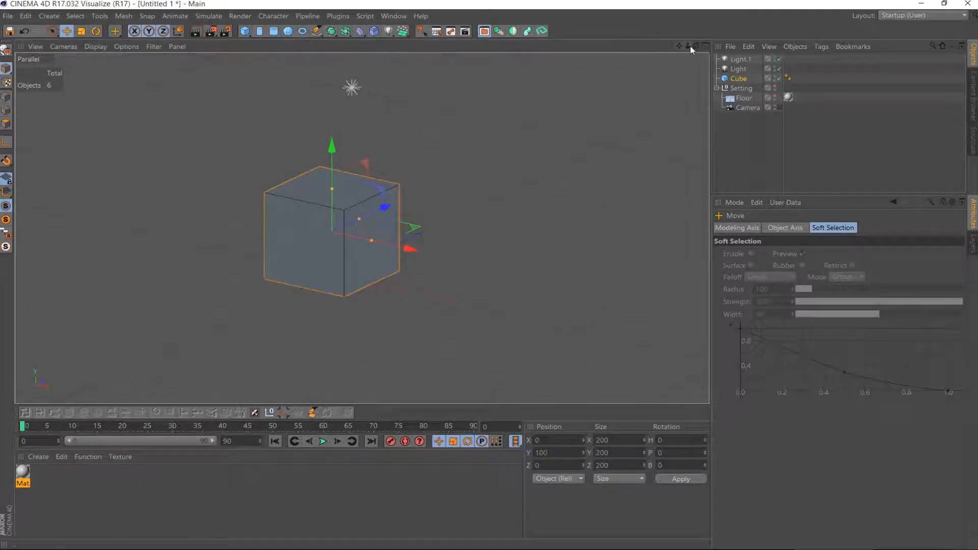
pyautogui.moveTo(695, 46); pyautogui.dragTo(660, 92)
pyautogui.click(555, 452)
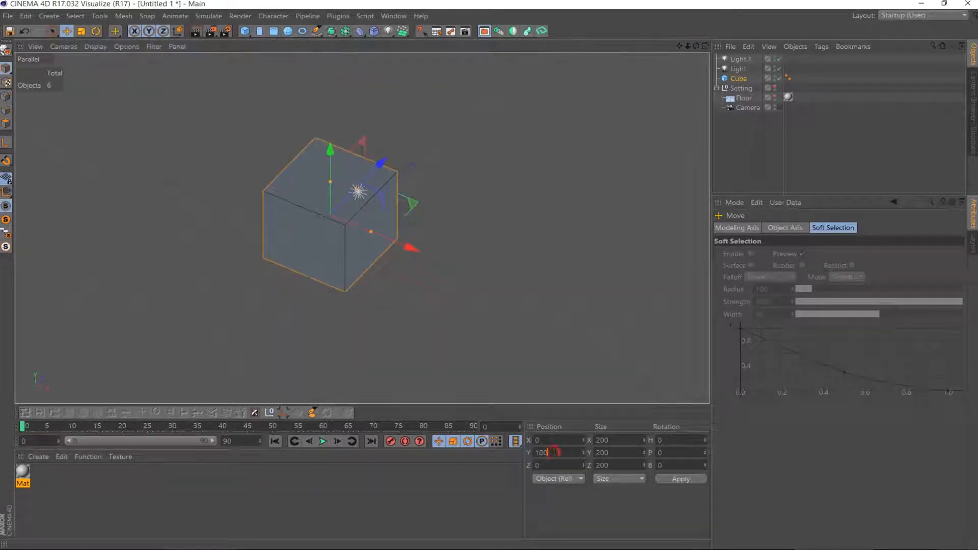
# Add a cylinder to the scene and set its orientation to +Z
pyautogui.moveTo(680, 46); pyautogui.dragTo(678, 77)
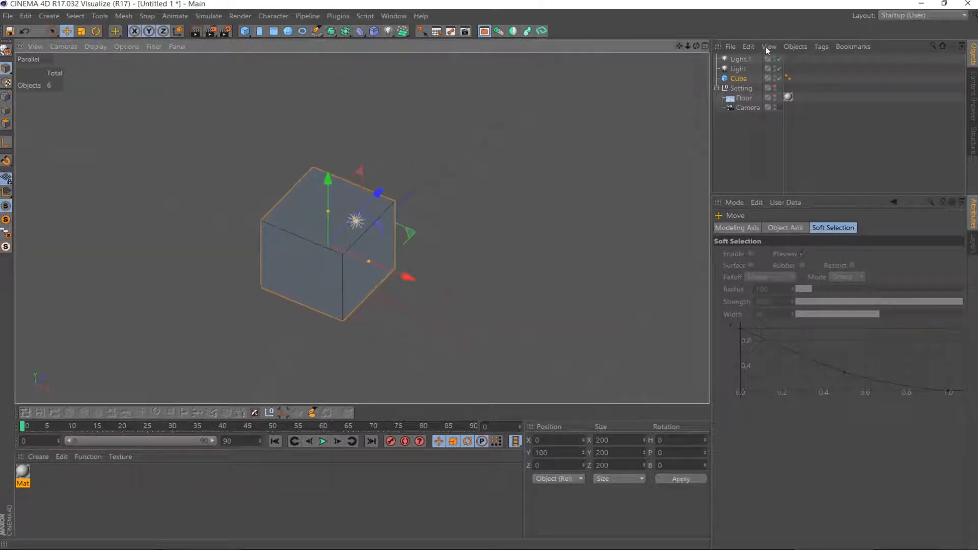
pyautogui.click(260, 31)
pyautogui.press('r')
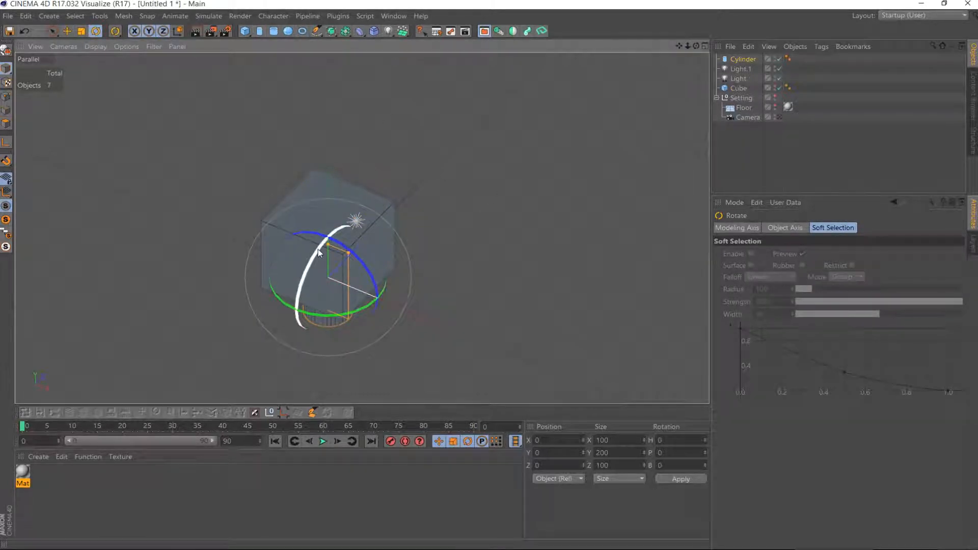
pyautogui.click(748, 60)
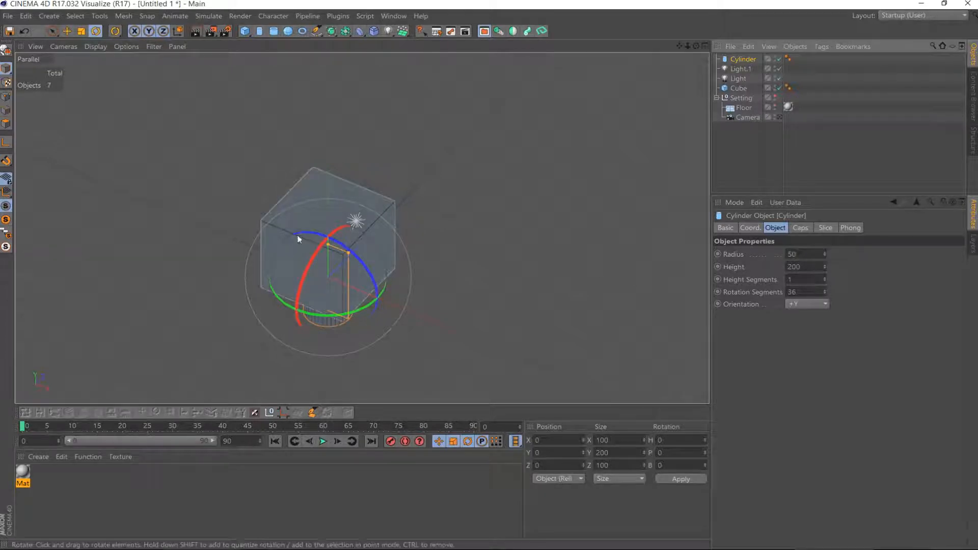
pyautogui.click(800, 305)
pyautogui.click(801, 319)
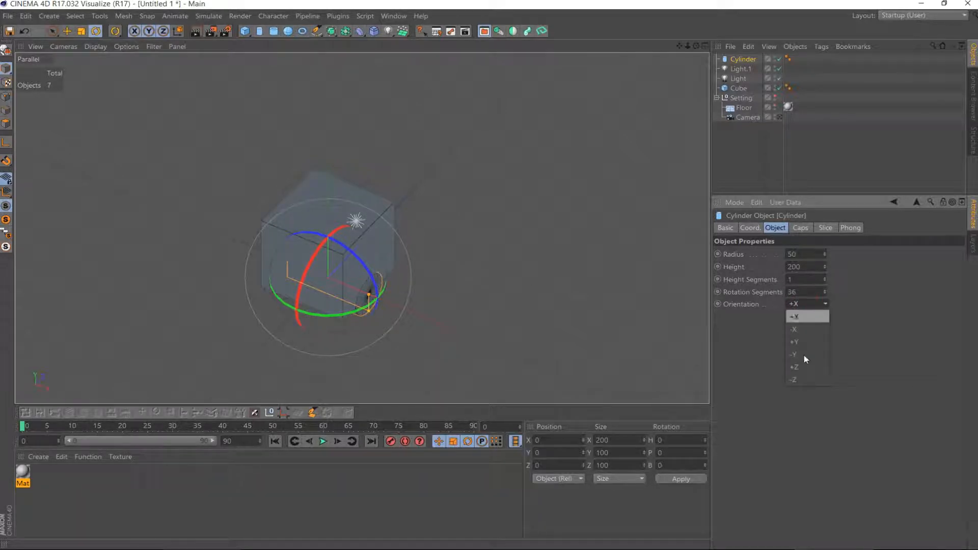
pyautogui.click(805, 367)
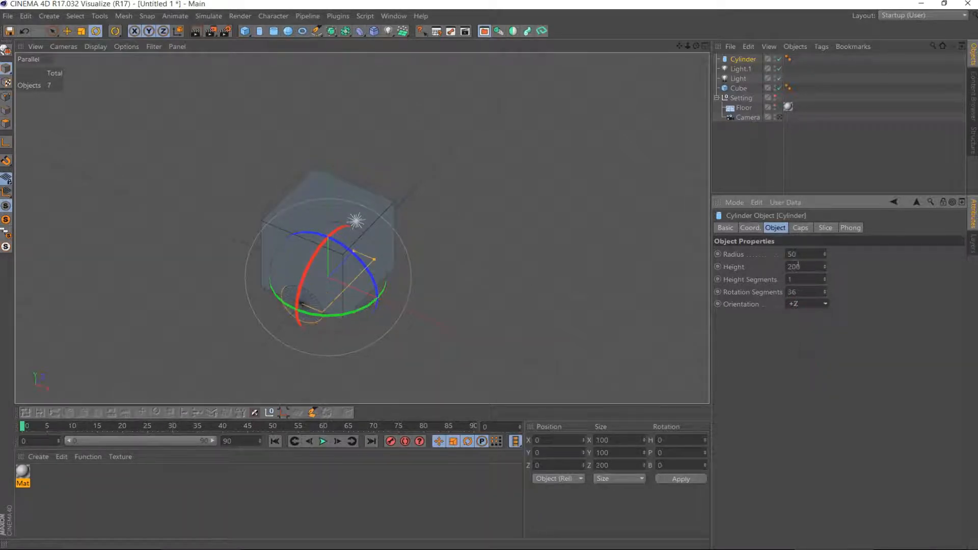
pyautogui.click(808, 266)
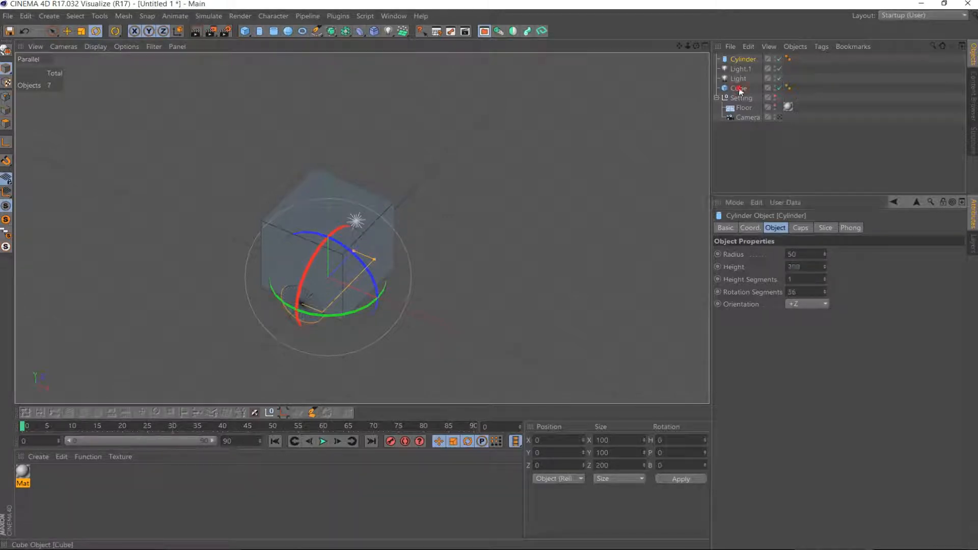
# Move both lights into the Setting null and collapse that group
pyautogui.click(739, 88)
pyautogui.click(738, 78)
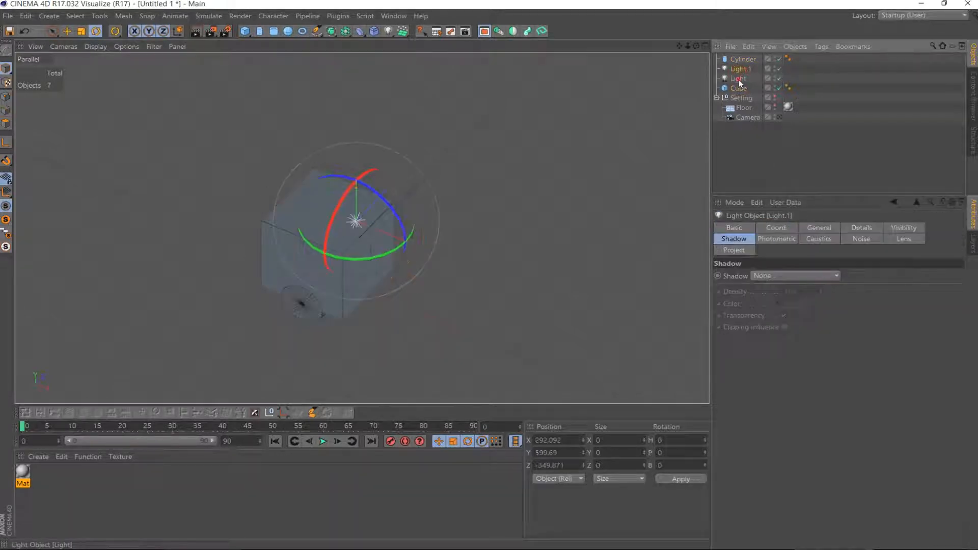
pyautogui.doubleClick(740, 79)
pyautogui.click(742, 72)
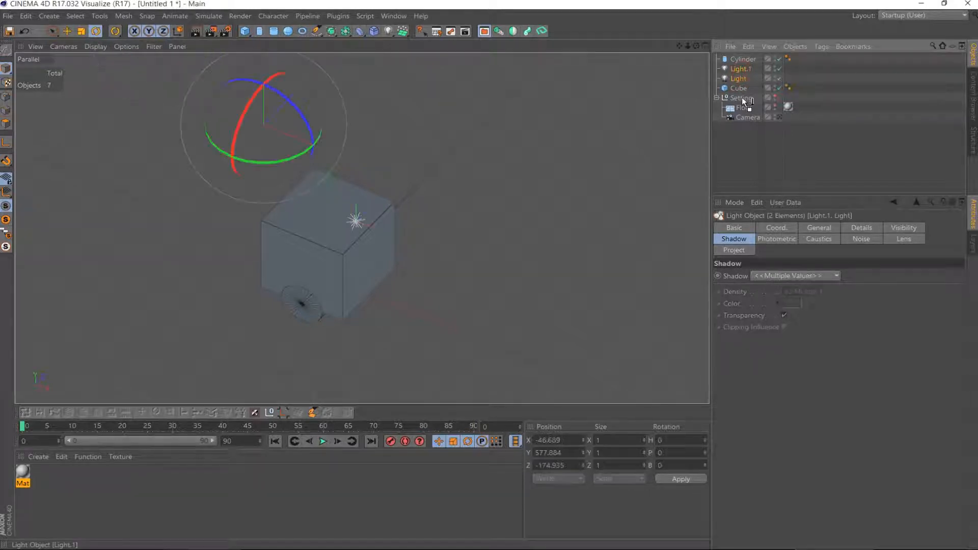
pyautogui.moveTo(741, 69); pyautogui.dragTo(741, 98)
pyautogui.click(717, 78)
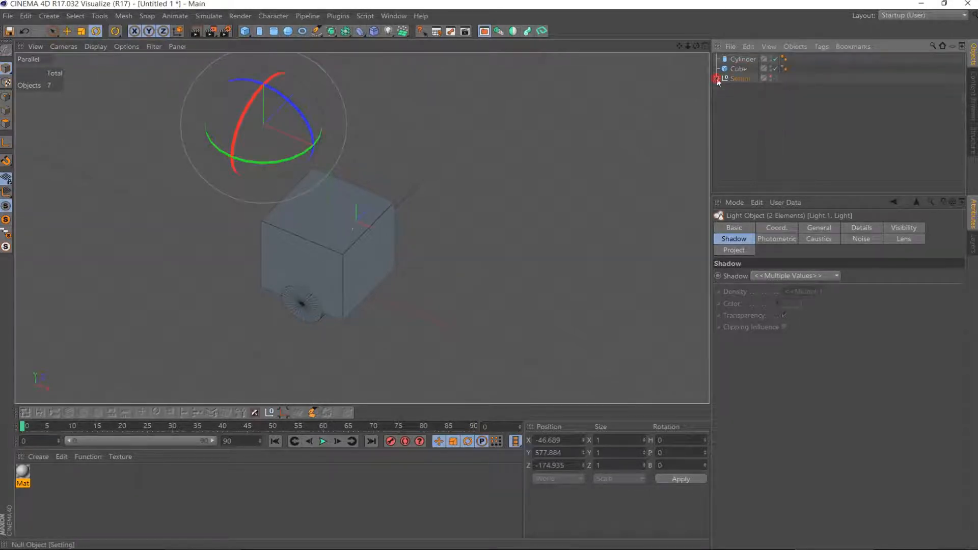
# Set the cube's X size to 100
pyautogui.click(743, 59)
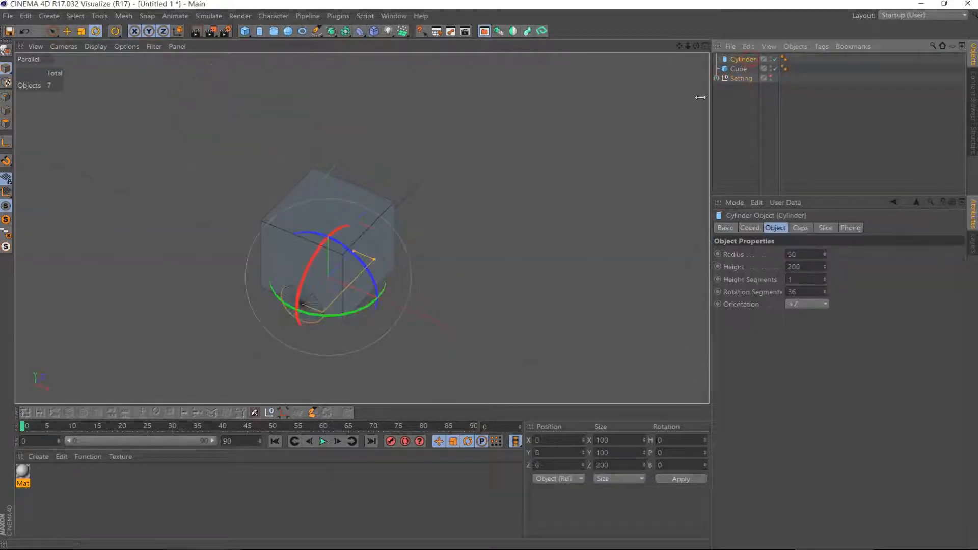
pyautogui.click(738, 69)
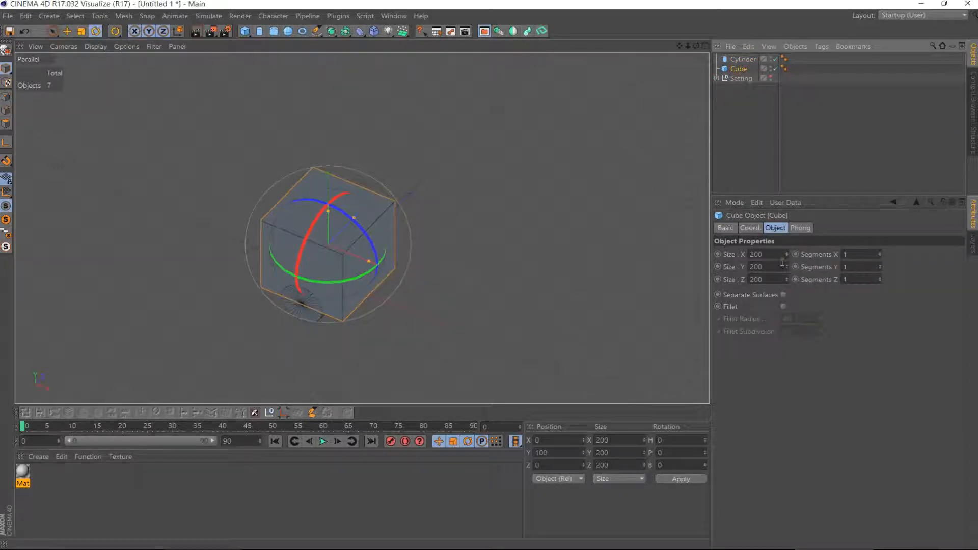
pyautogui.doubleClick(758, 254)
pyautogui.write('100')
pyautogui.press('Return')
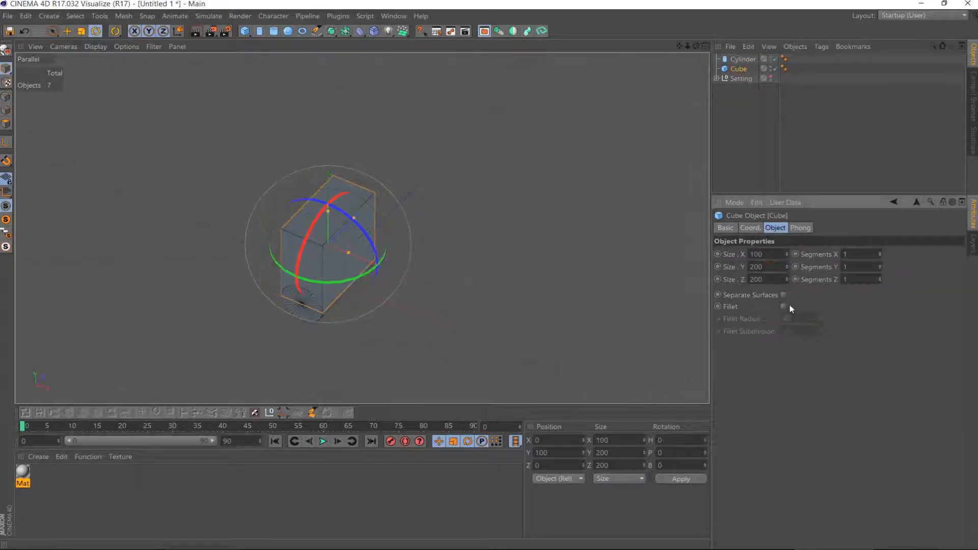
# Set the cube's X and Z sizes to 150
pyautogui.doubleClick(772, 257)
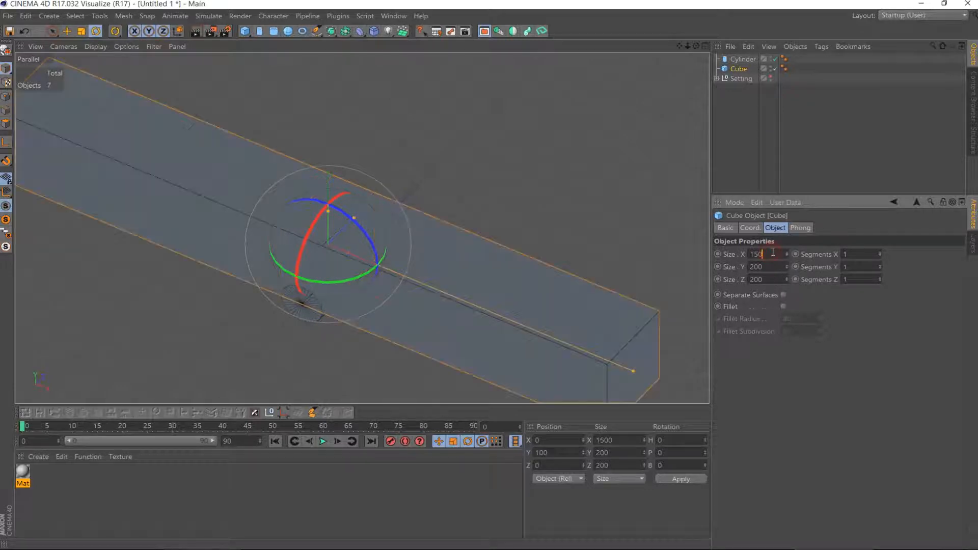
pyautogui.doubleClick(773, 279)
pyautogui.write('1500')
pyautogui.press('Return')
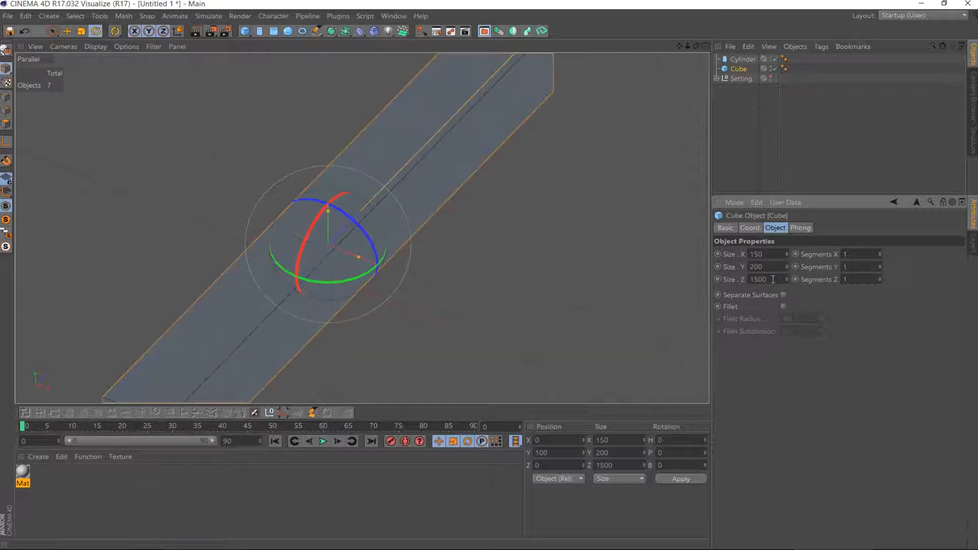
pyautogui.press('Return')
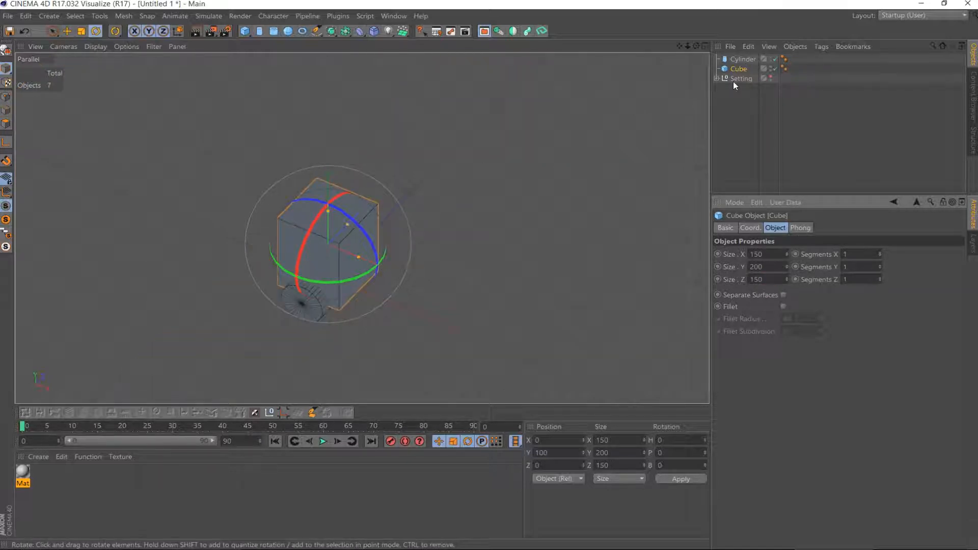
# Rename the cylinder as Pipe and raise it to Y 50 in the right view
pyautogui.click(742, 59)
pyautogui.press('F2')
pyautogui.press('F3')
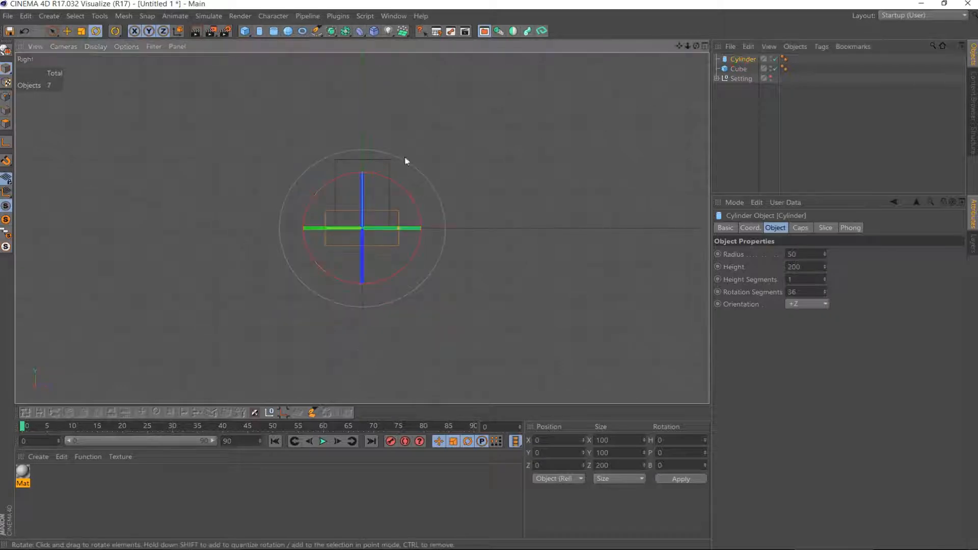
pyautogui.click(67, 31)
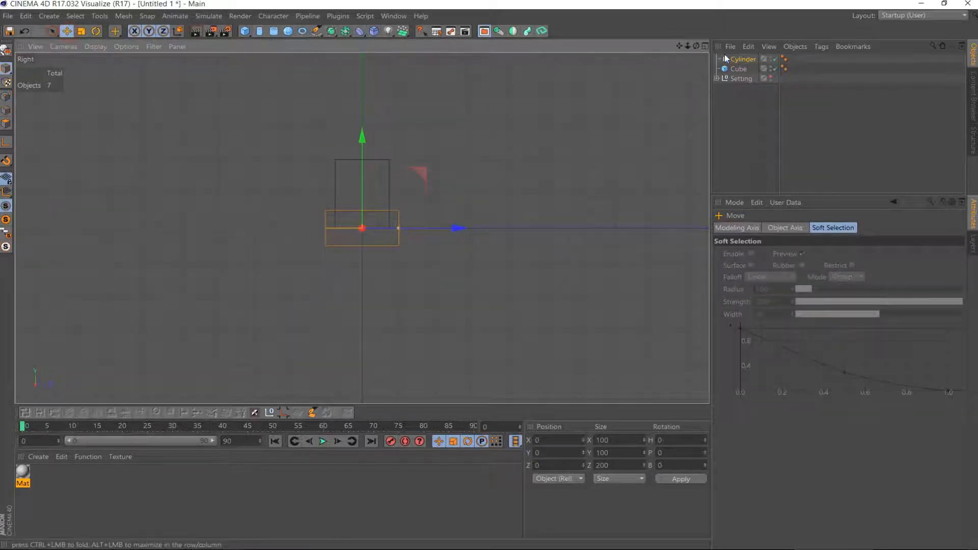
pyautogui.click(737, 59)
pyautogui.doubleClick(737, 59)
pyautogui.write('Pipe')
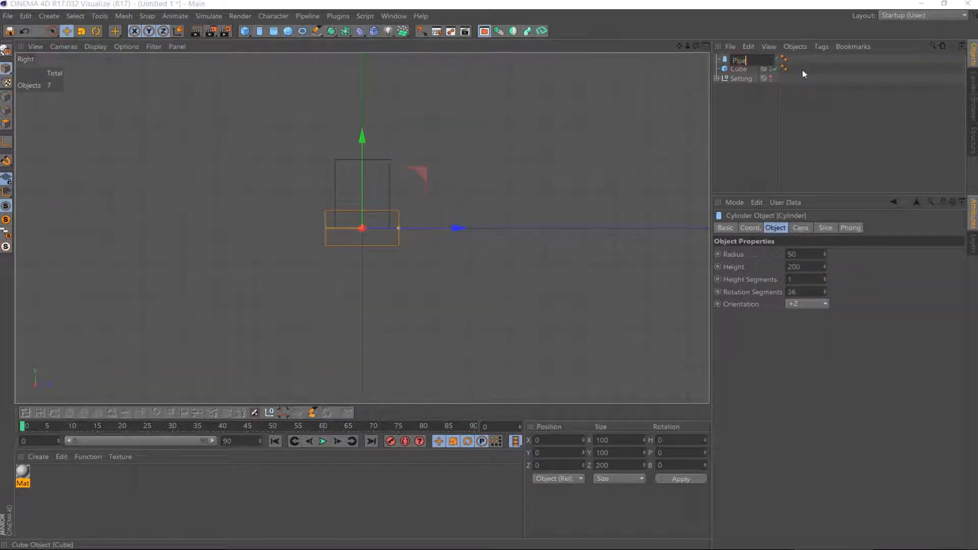
pyautogui.press('Return')
pyautogui.scroll(5, 343, 220)
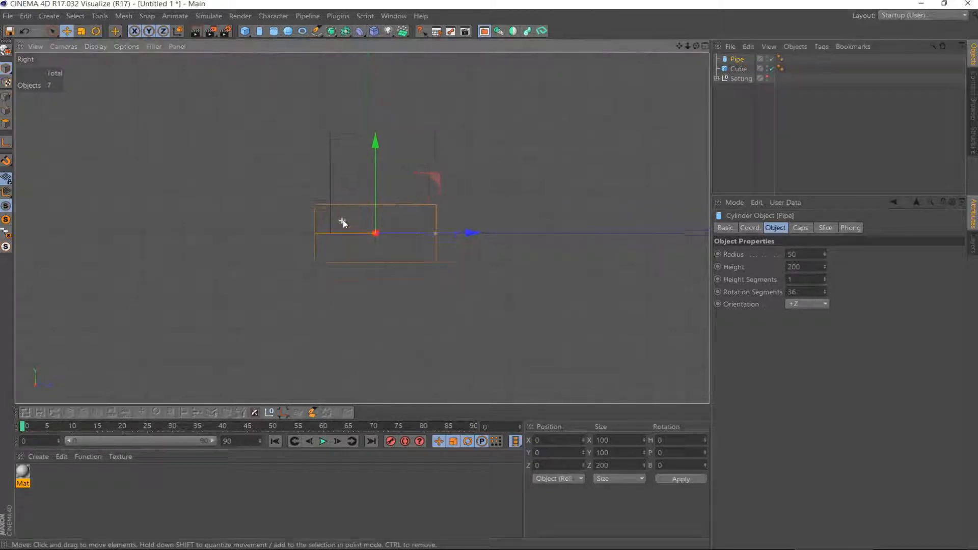
pyautogui.moveTo(389, 149); pyautogui.dragTo(392, 112)
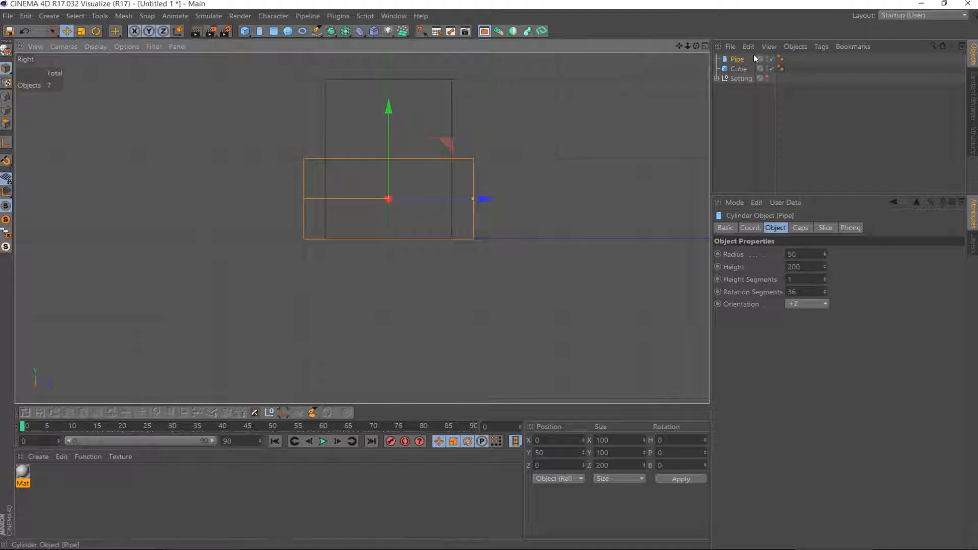
# Duplicate the Pipe cylinder, set the copy's orientation to +X, and return to the parallel view
pyautogui.moveTo(736, 63); pyautogui.dragTo(748, 69)
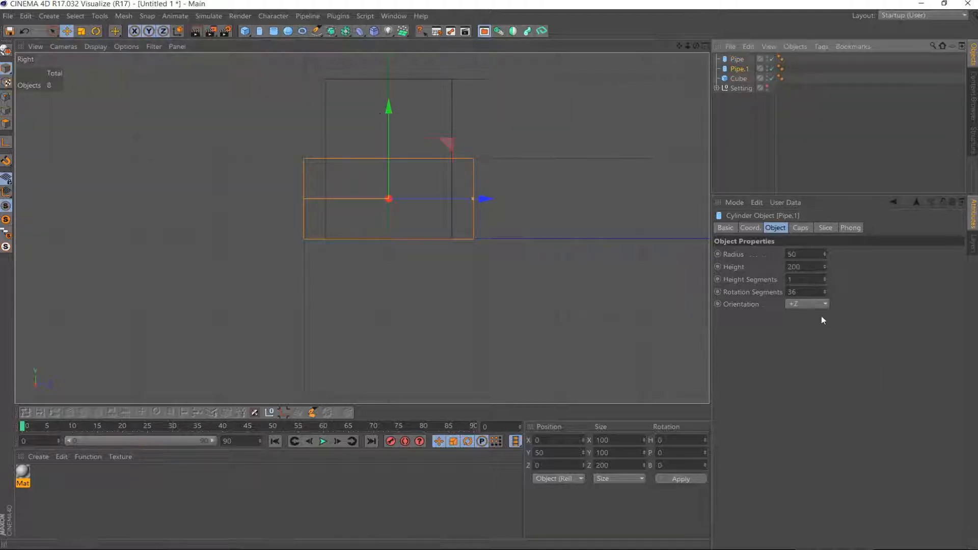
pyautogui.click(810, 304)
pyautogui.click(794, 313)
pyautogui.press('F1')
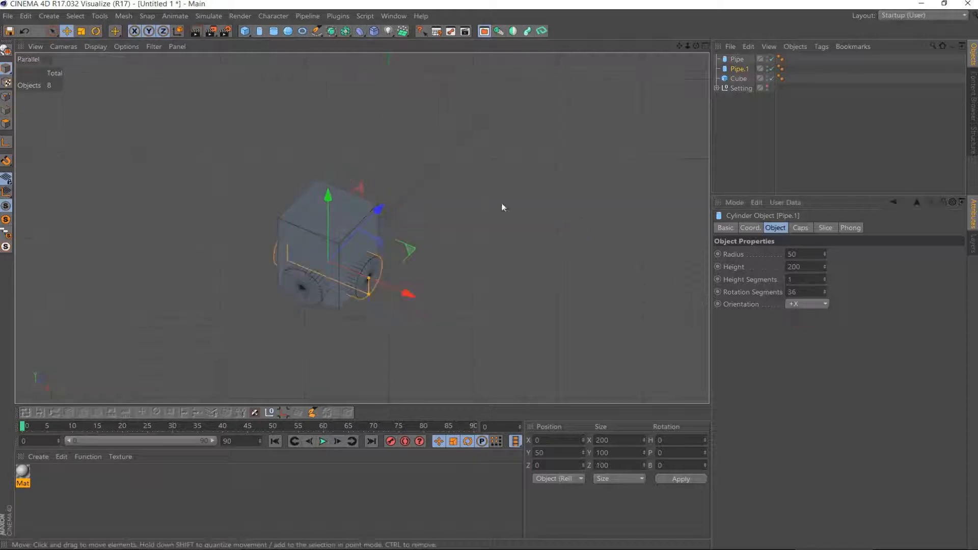
# Frame the model closer and render it to the Picture Viewer, closing the viewer after checking the result
pyautogui.scroll(2, 609, 70)
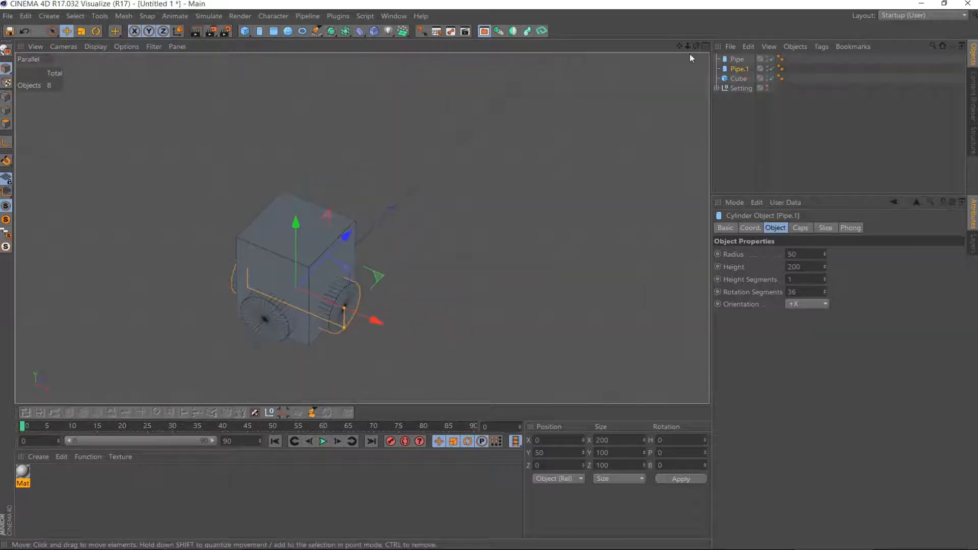
pyautogui.moveTo(688, 46); pyautogui.dragTo(363, 229)
pyautogui.click(210, 31)
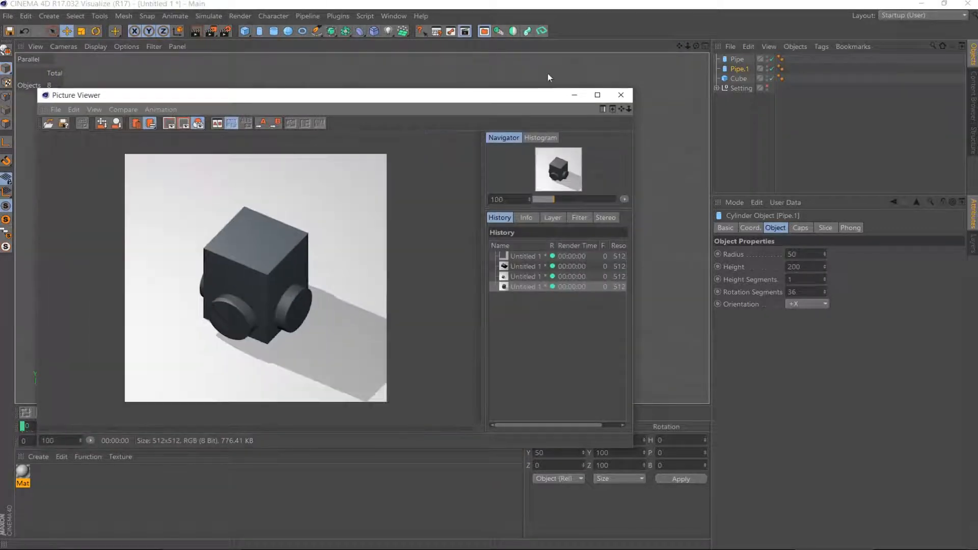
pyautogui.click(620, 95)
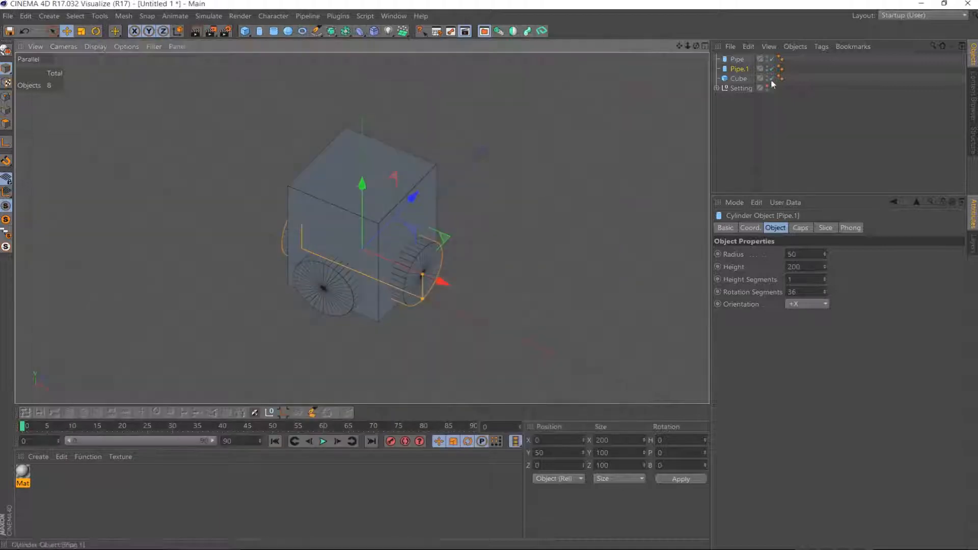
# Expand the Setting group, look through its camera, and turn on the camera's editor visibility so its composition grid is displayed
pyautogui.click(747, 89)
pyautogui.click(717, 88)
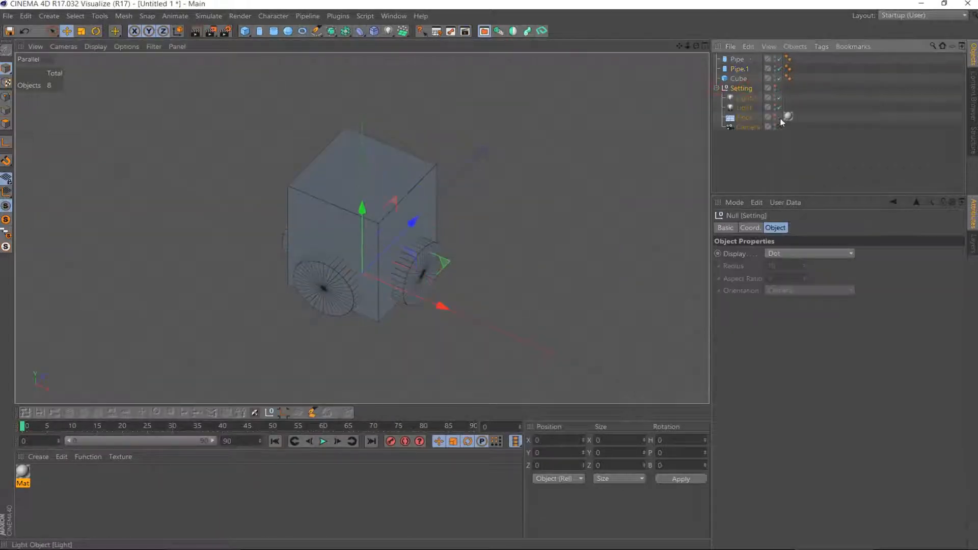
pyautogui.click(779, 122)
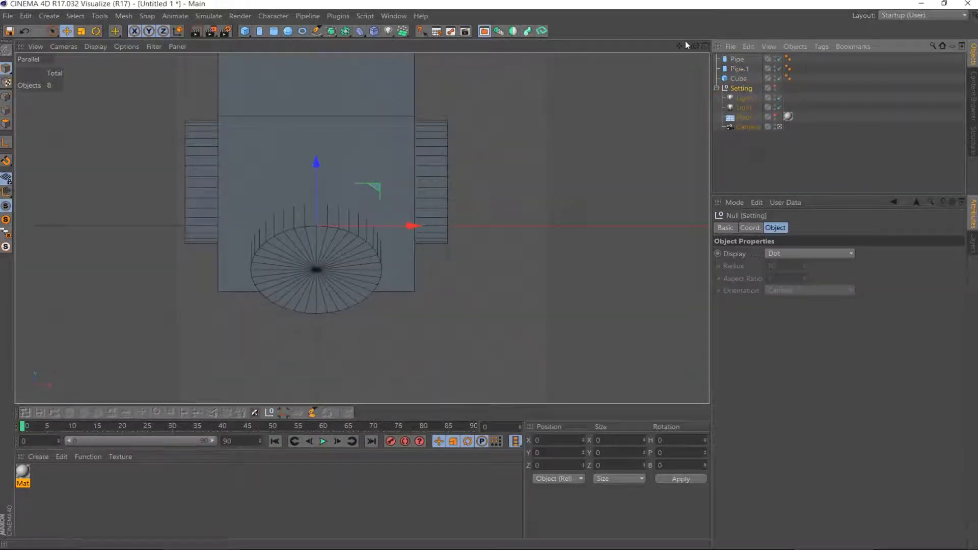
pyautogui.click(775, 128)
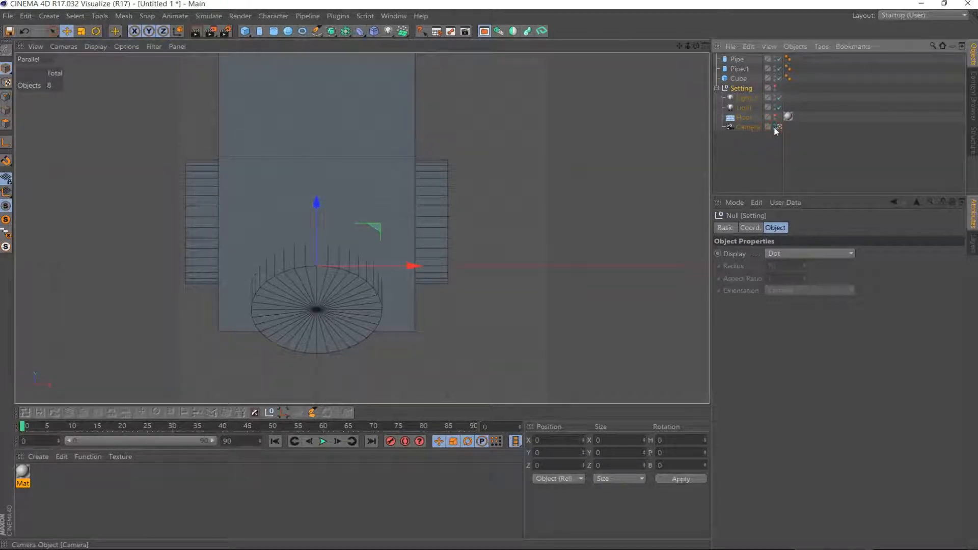
pyautogui.click(777, 127)
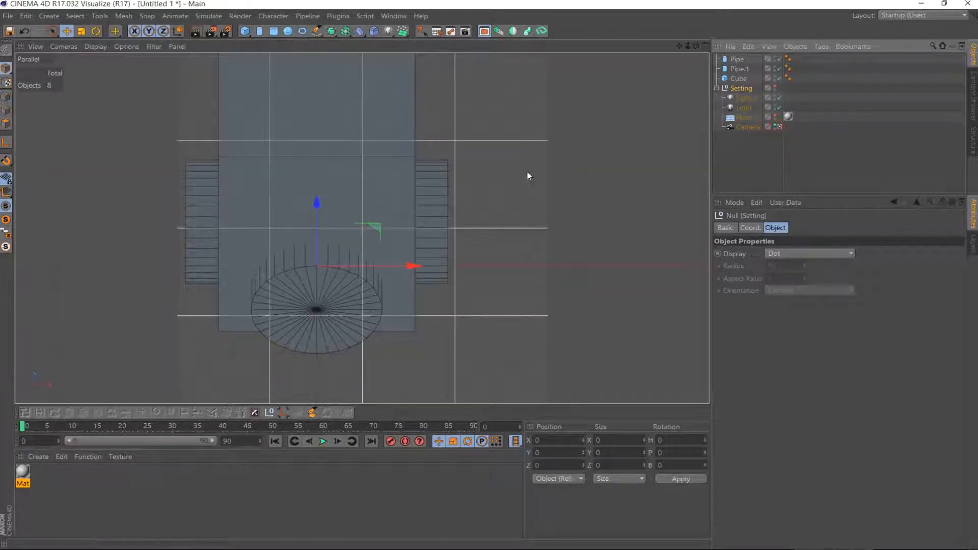
pyautogui.moveTo(679, 49); pyautogui.dragTo(679, 92)
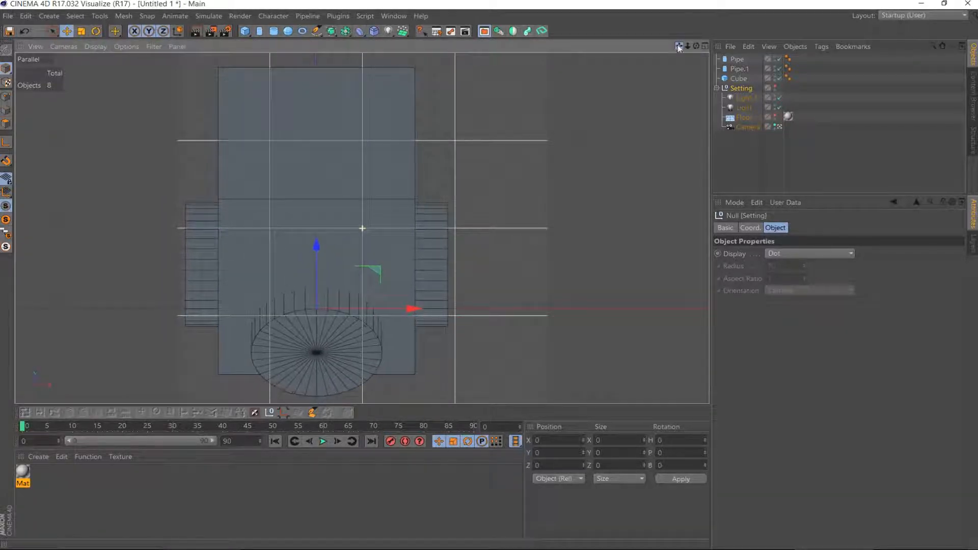
# Compare the pipes with the camera's composition grid and set the +Z Pipe's radius to 48
pyautogui.click(200, 264)
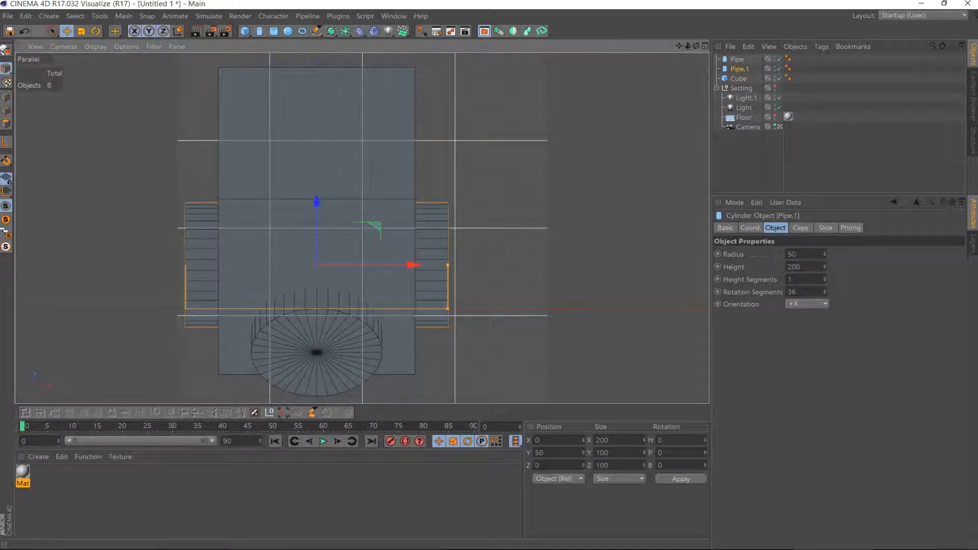
pyautogui.moveTo(688, 45)
pyautogui.mouseDown()
pyautogui.moveTo(702, 46)
pyautogui.moveTo(676, 46)
pyautogui.moveTo(693, 45)
pyautogui.mouseUp()
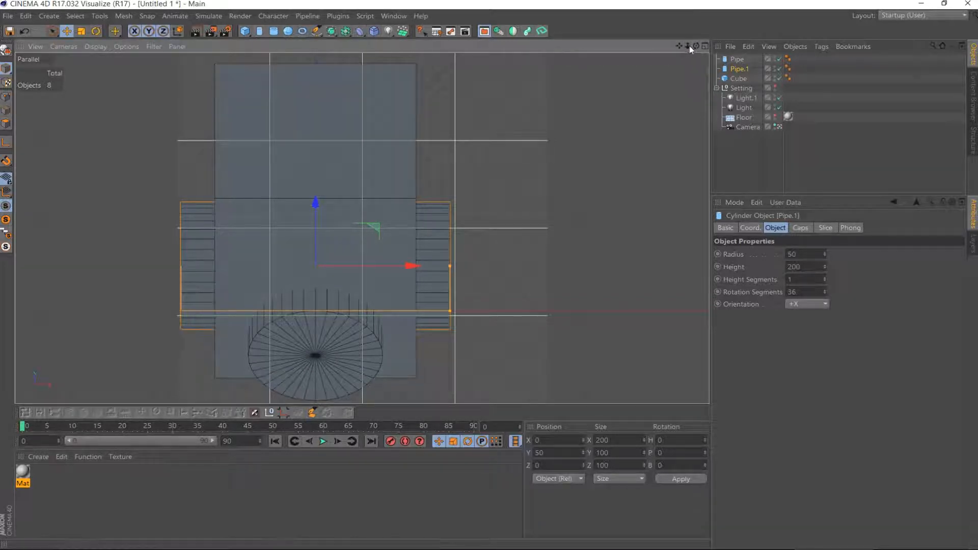
pyautogui.moveTo(689, 46); pyautogui.dragTo(696, 46)
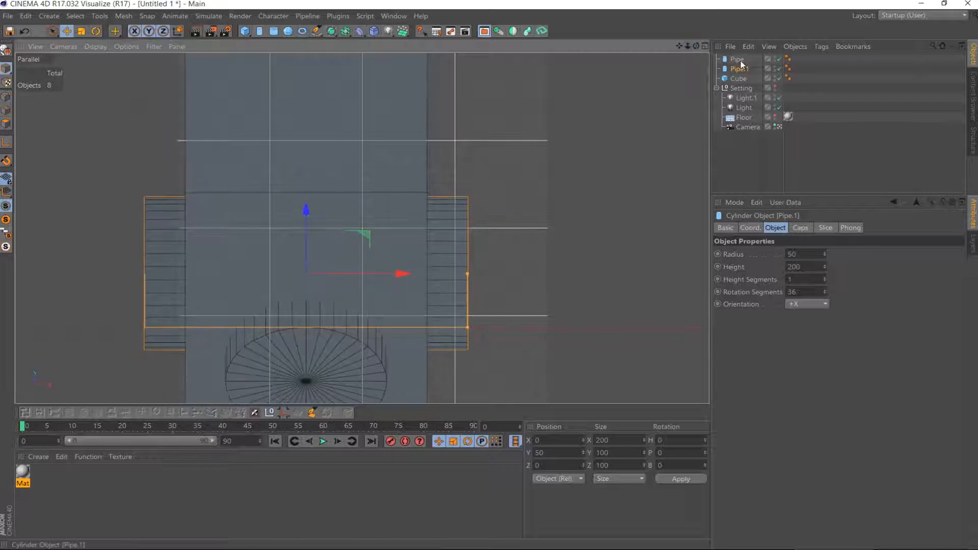
pyautogui.click(739, 79)
pyautogui.click(740, 69)
pyautogui.click(737, 59)
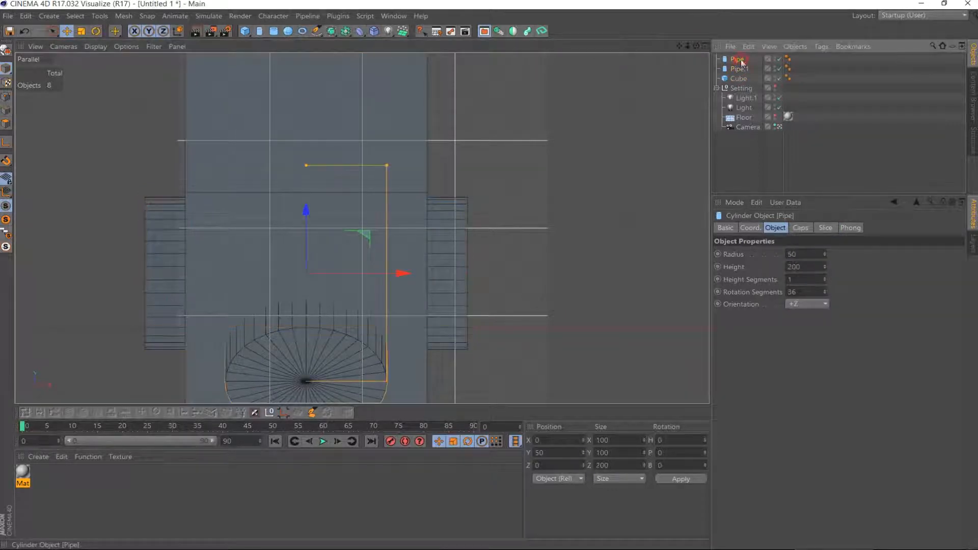
pyautogui.click(813, 254)
pyautogui.scroll(-2, 813, 254)
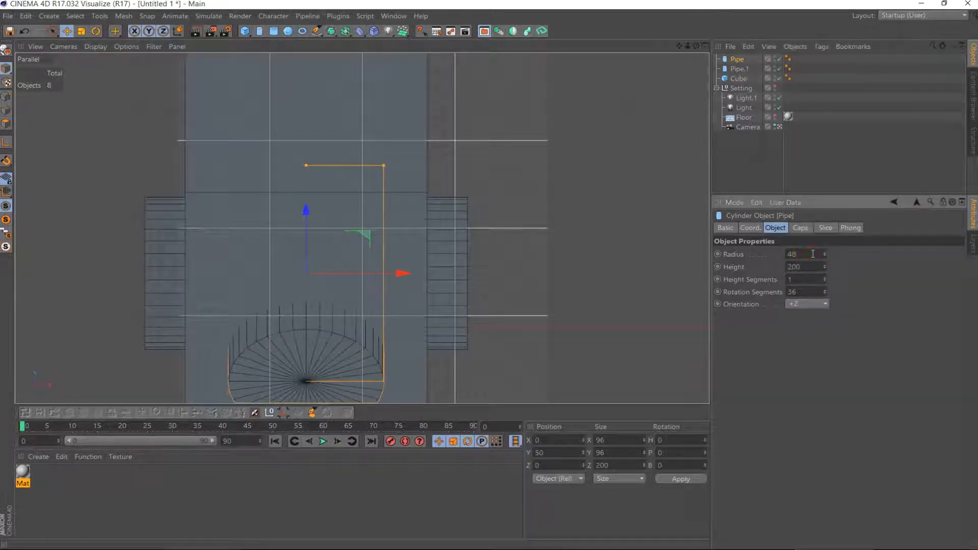
# Reduce the radius of the X-oriented cylinder Pipe.1 to 27
pyautogui.click(741, 69)
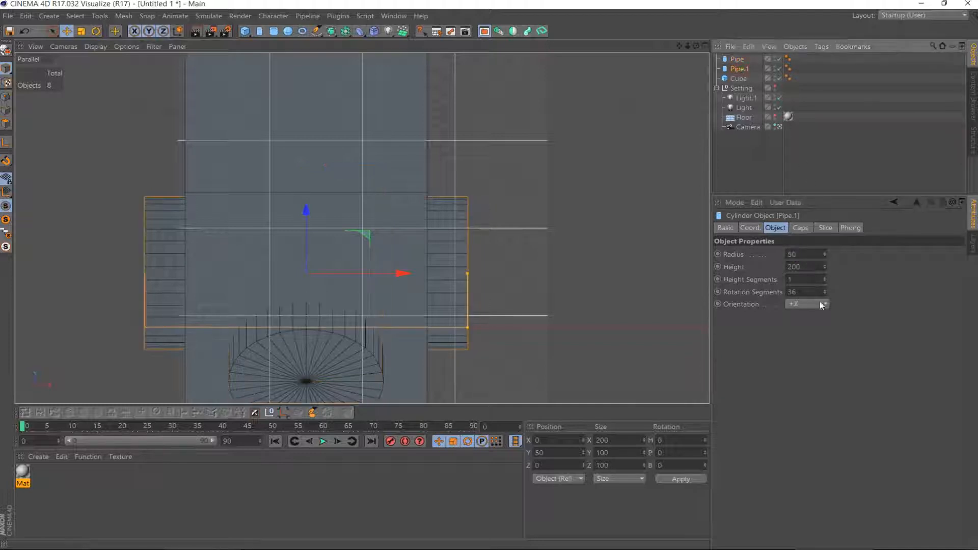
pyautogui.click(803, 254)
pyautogui.scroll(-2, 804, 254)
pyautogui.scroll(-20, 804, 255)
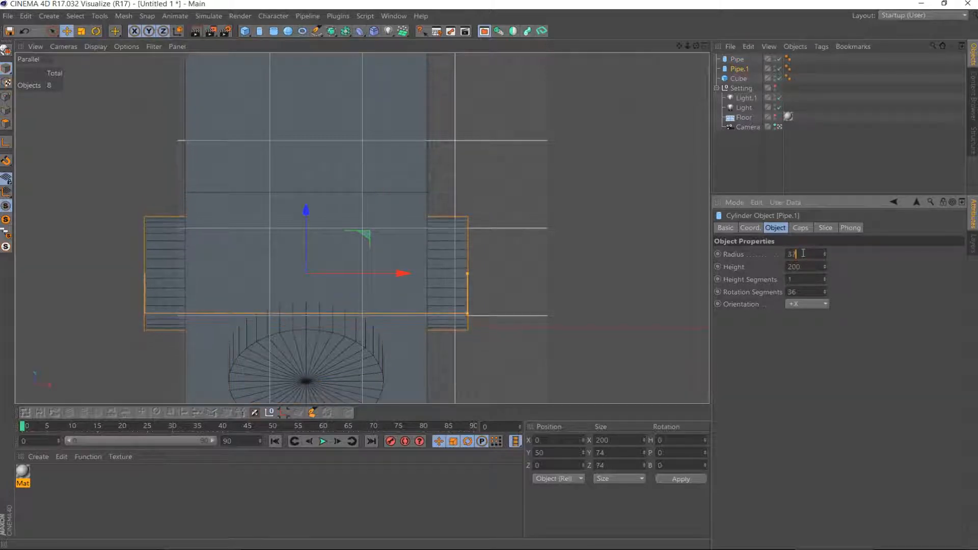
pyautogui.scroll(-1, 804, 254)
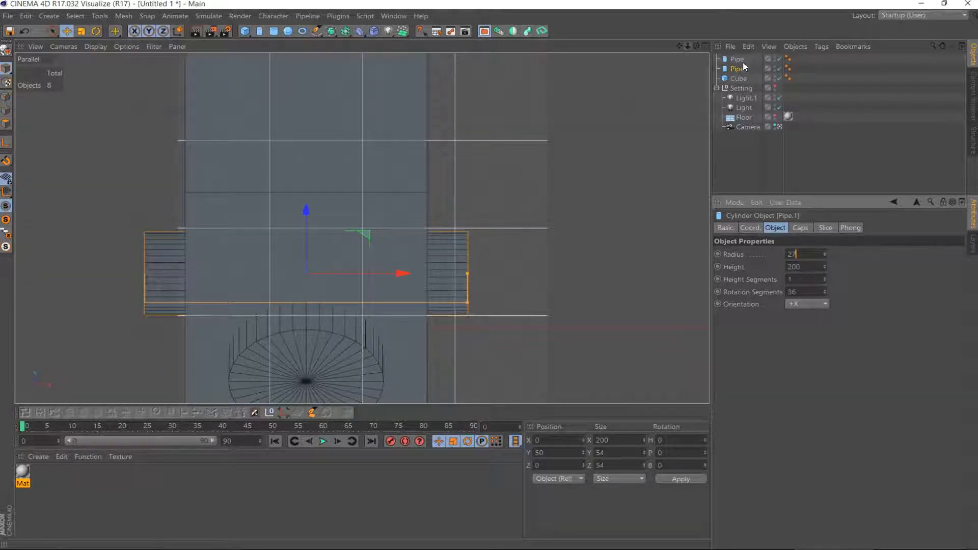
# Reduce the radius of the Z-oriented Pipe to 32, fitting its width to one grid cell
pyautogui.moveTo(689, 44); pyautogui.dragTo(678, 45)
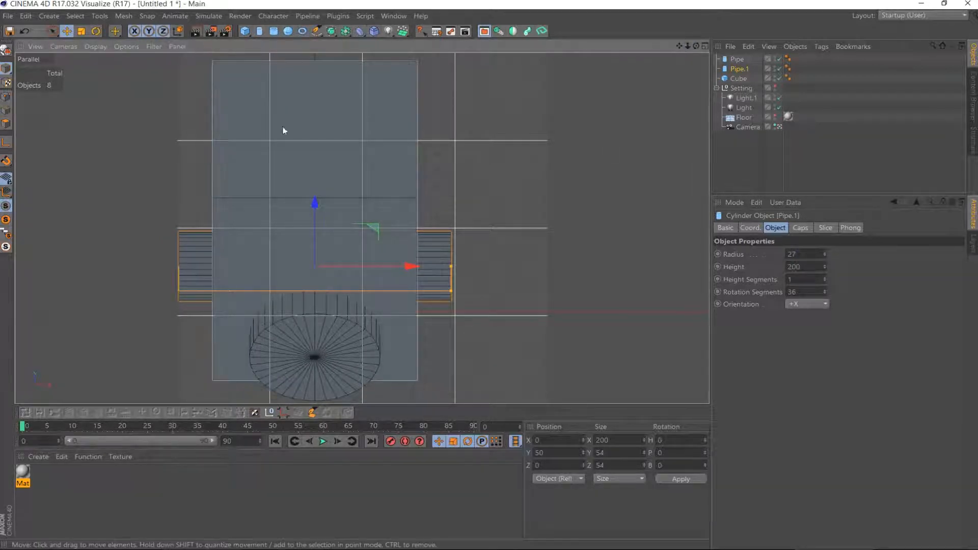
pyautogui.moveTo(682, 45); pyautogui.dragTo(683, 48)
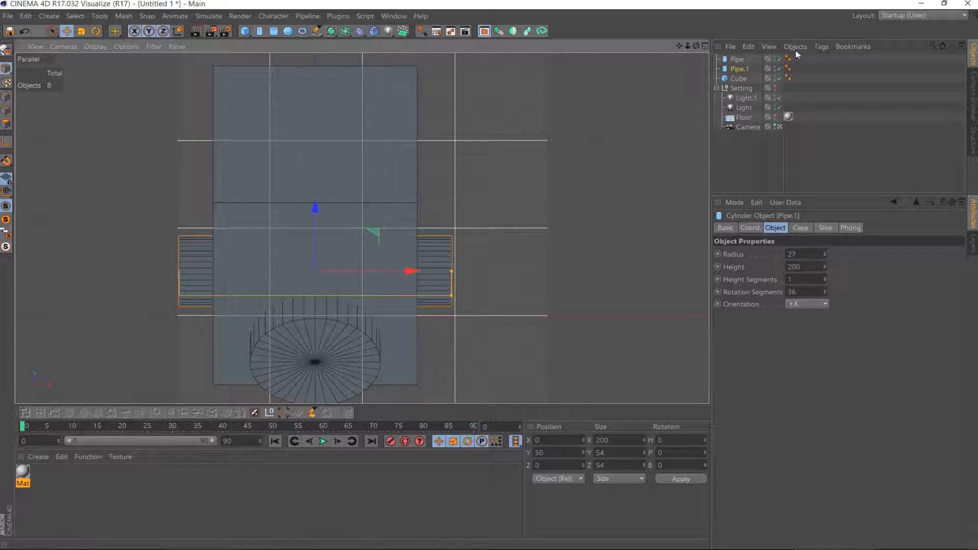
pyautogui.click(739, 59)
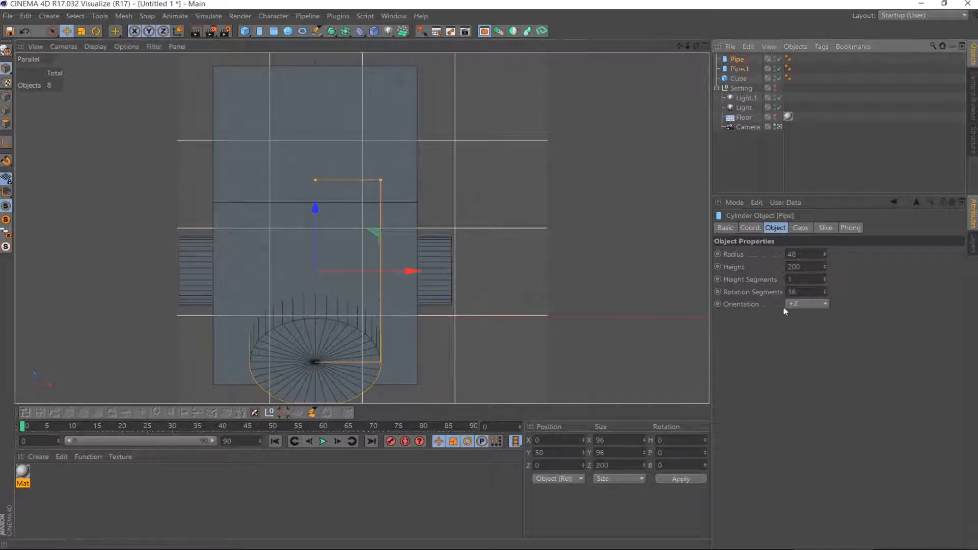
pyautogui.doubleClick(802, 254)
pyautogui.write('36')
pyautogui.scroll(-4, 802, 256)
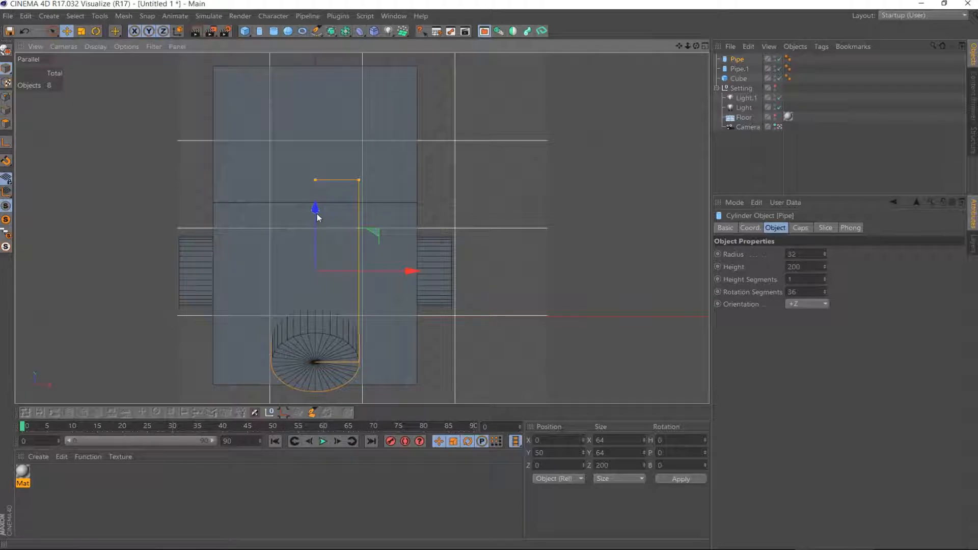
# Try lower and higher positions for the Z-oriented Pipe, and set its Y position to 50
pyautogui.moveTo(317, 214); pyautogui.dragTo(316, 224)
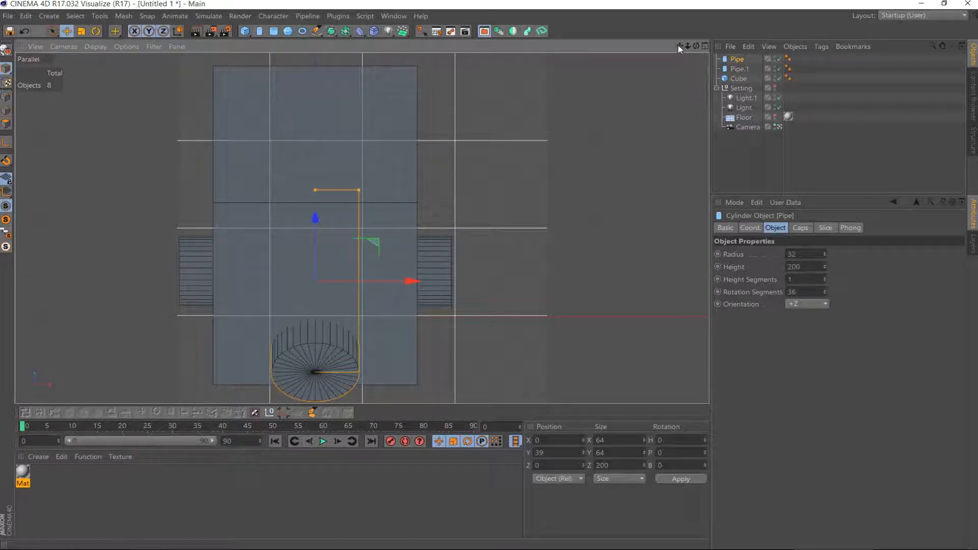
pyautogui.moveTo(318, 222)
pyautogui.mouseDown()
pyautogui.moveTo(315, 283)
pyautogui.moveTo(319, 206)
pyautogui.mouseUp()
pyautogui.doubleClick(560, 453)
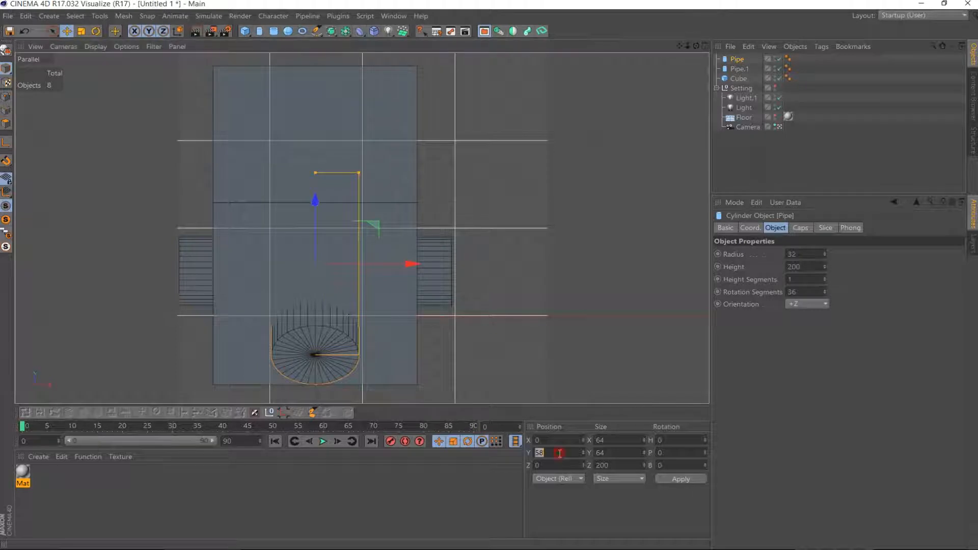
pyautogui.write('50')
pyautogui.press('Return')
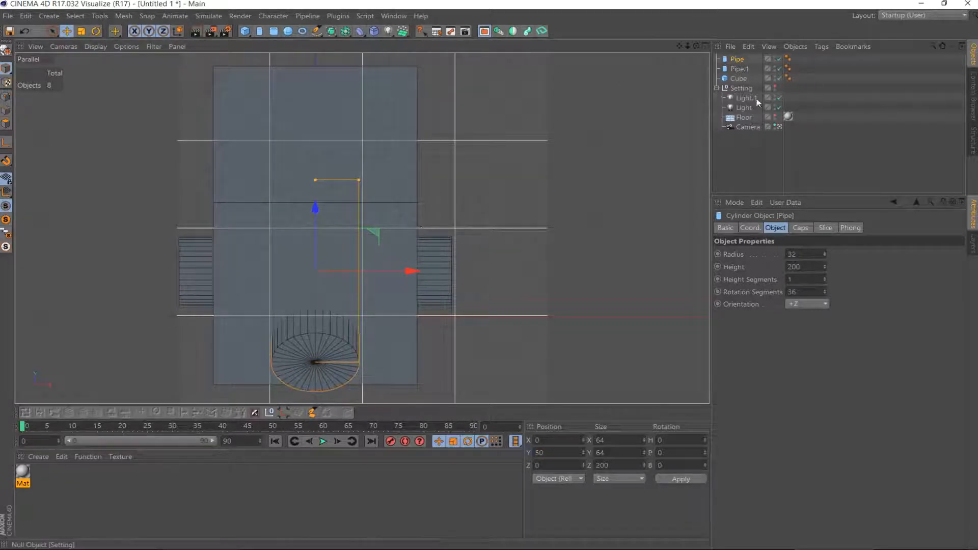
# Try a pitch of -50 for the Camera, set it to -40, and recentre the model in the camera view
pyautogui.click(748, 127)
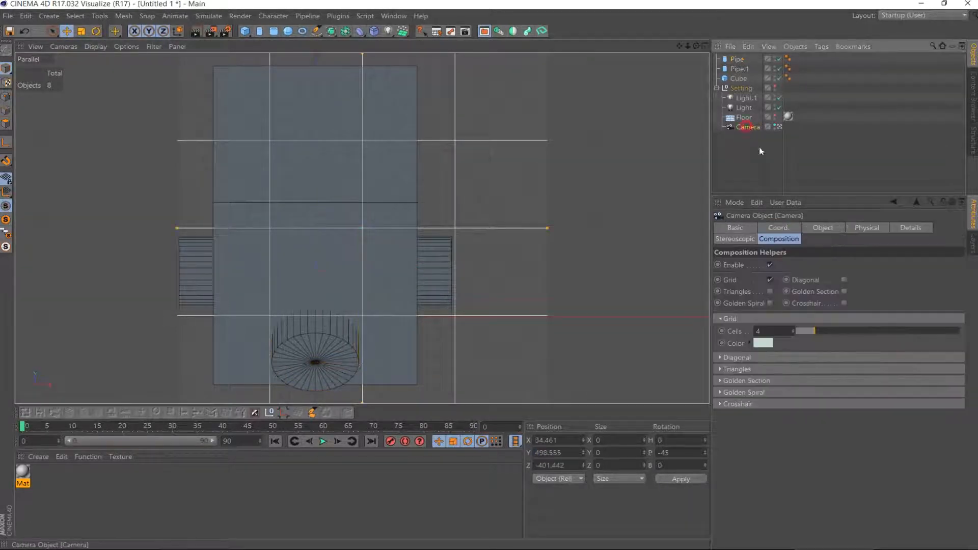
pyautogui.click(780, 228)
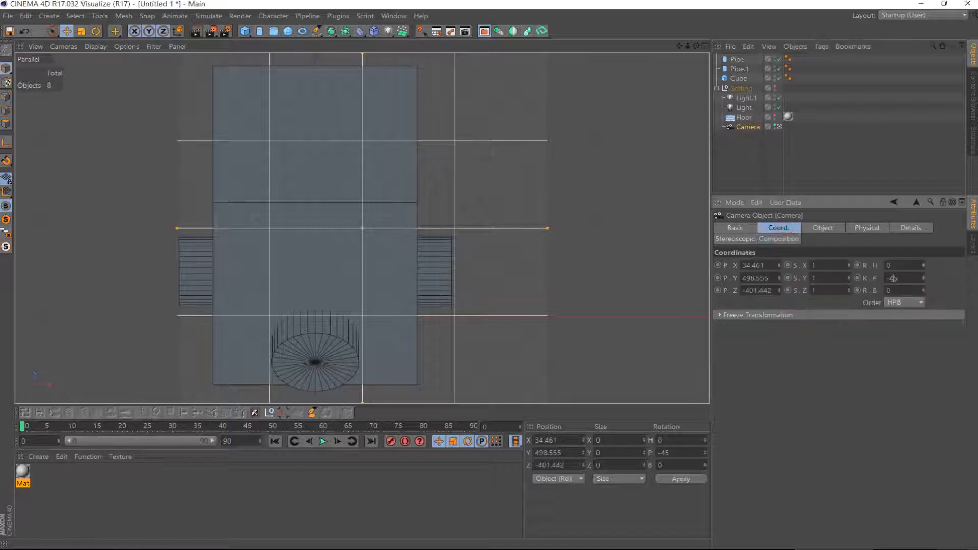
pyautogui.click(911, 279)
pyautogui.write('-50')
pyautogui.press('Return')
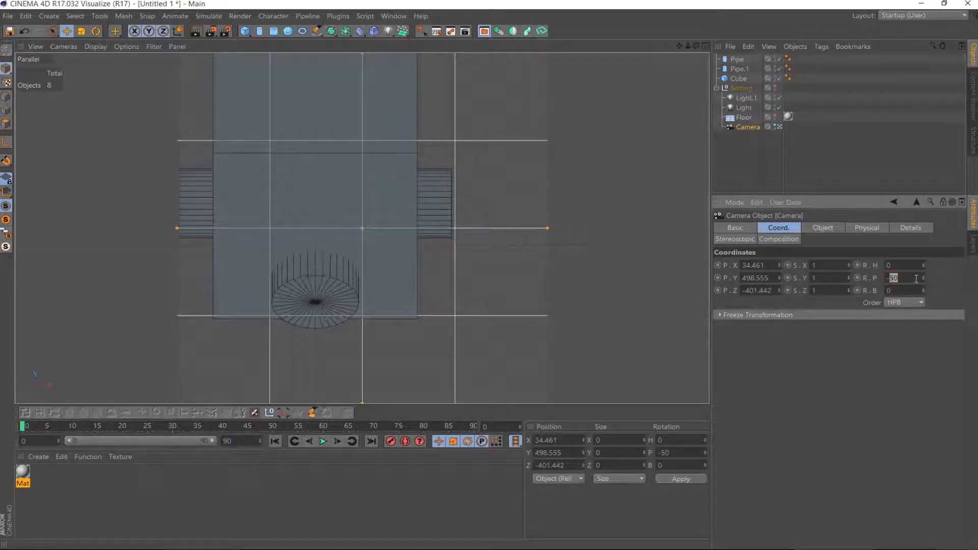
pyautogui.write('-40')
pyautogui.press('Return')
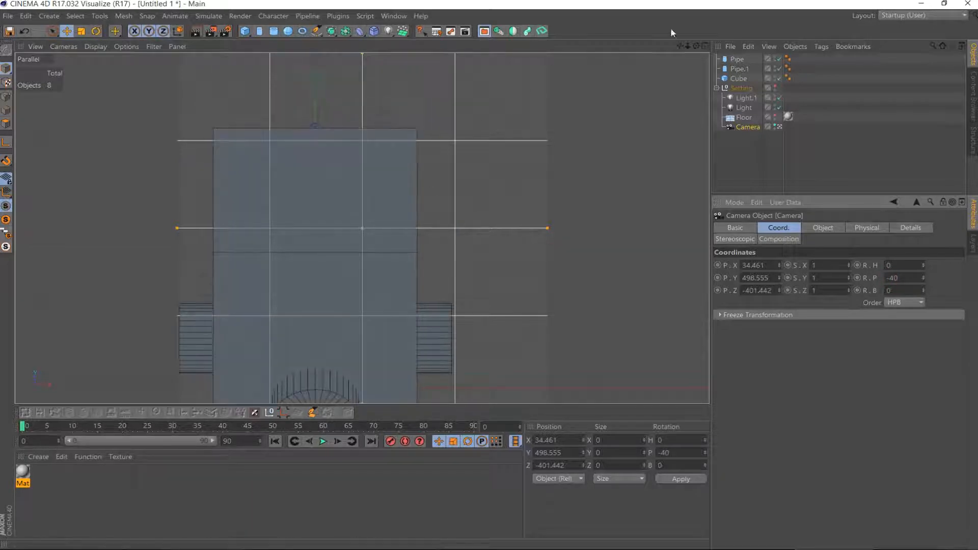
pyautogui.moveTo(679, 46); pyautogui.dragTo(680, 25)
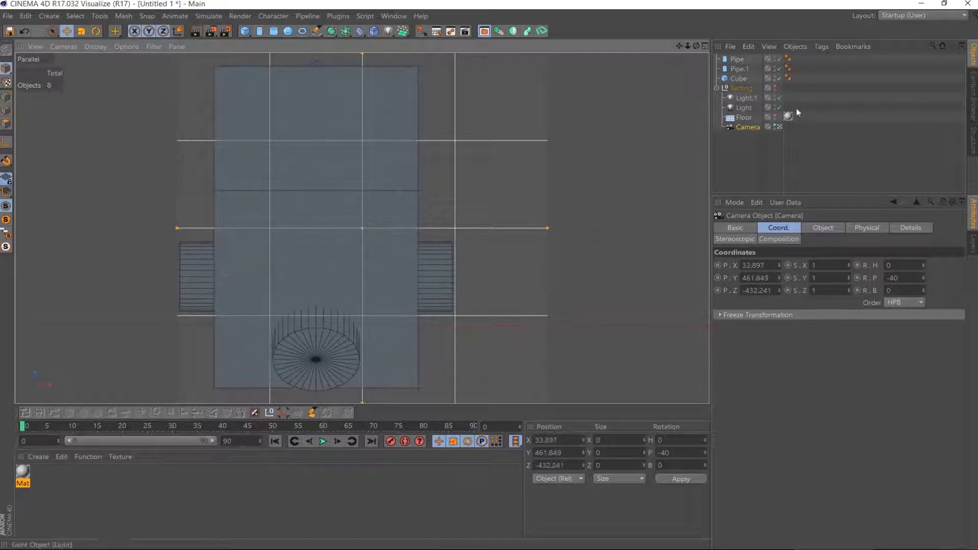
# Move the Z-oriented Pipe to a Z position of -31 and compare its end with the camera's composition grid
pyautogui.click(737, 60)
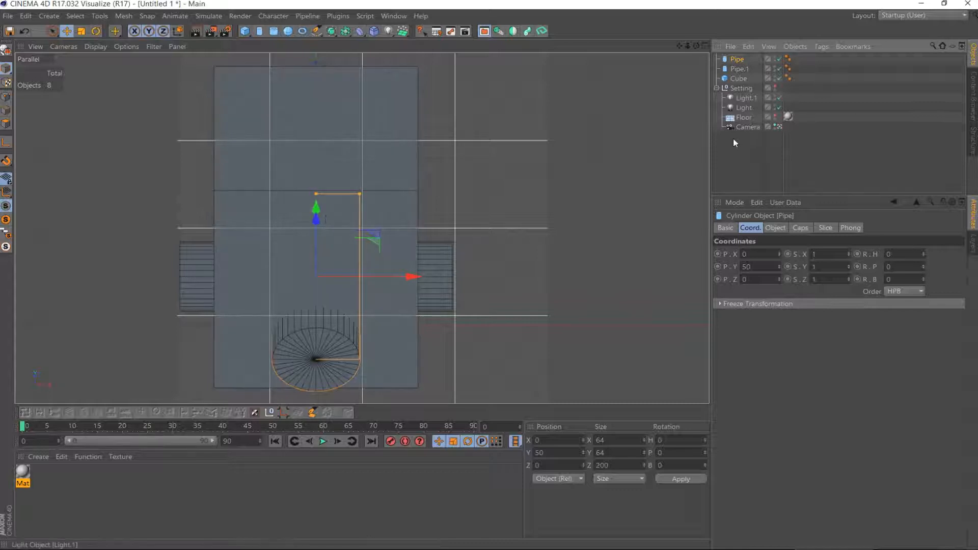
pyautogui.keyDown('alt'); pyautogui.moveTo(586, 178); pyautogui.dragTo(399, 215); pyautogui.keyUp('alt')
pyautogui.click(776, 127)
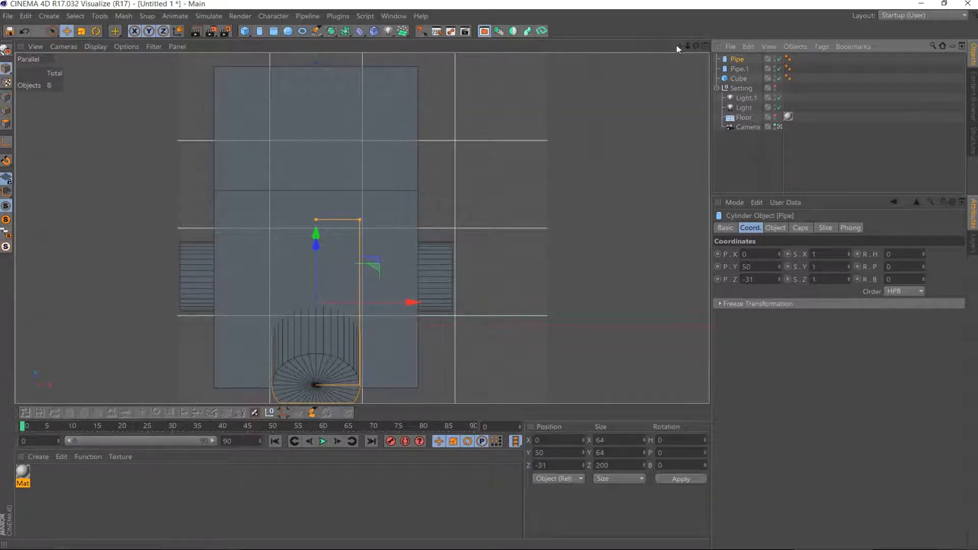
pyautogui.moveTo(679, 46)
pyautogui.mouseDown()
pyautogui.moveTo(681, 0)
pyautogui.moveTo(679, 41)
pyautogui.moveTo(678, 27)
pyautogui.mouseUp()
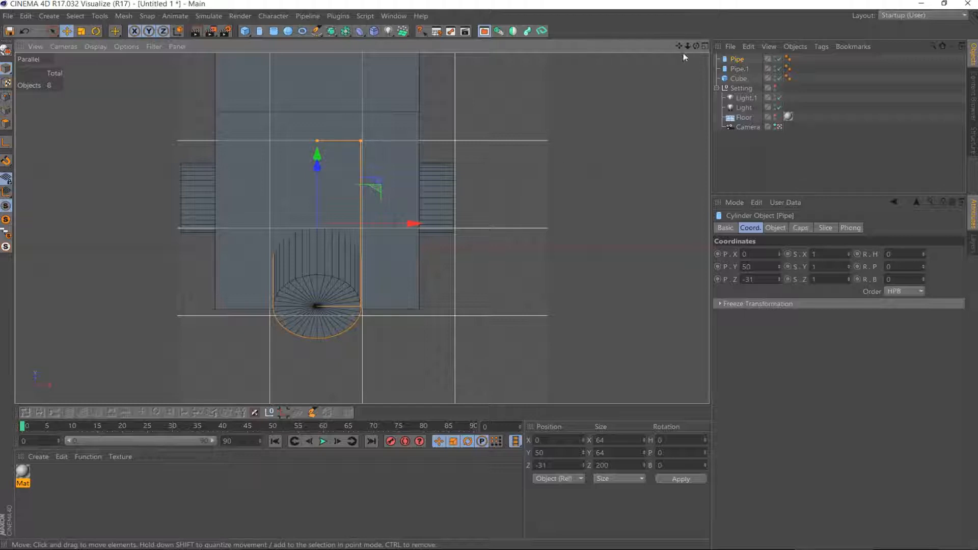
pyautogui.moveTo(678, 45); pyautogui.dragTo(678, 124)
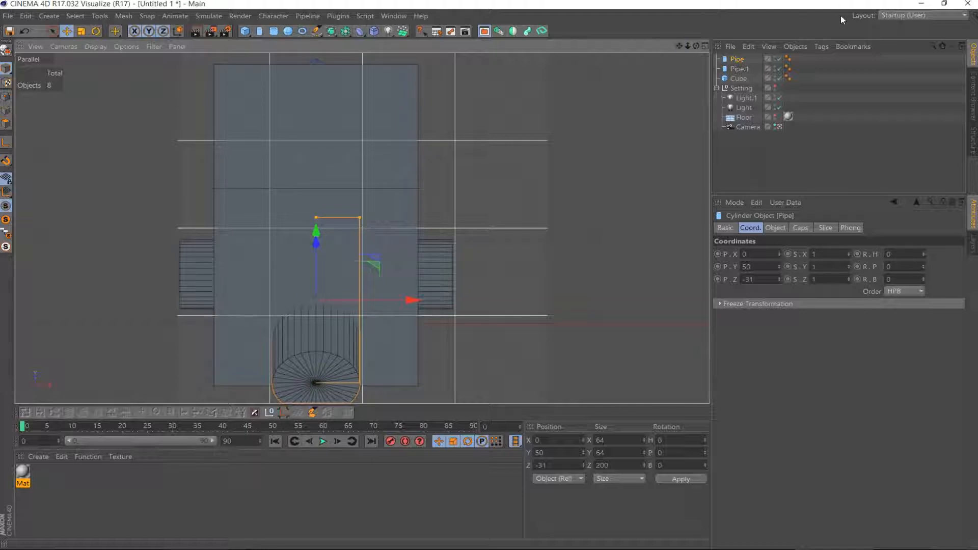
# Outside the camera view, try a Y position of 50 for the Cube and set it back to 100
pyautogui.click(741, 78)
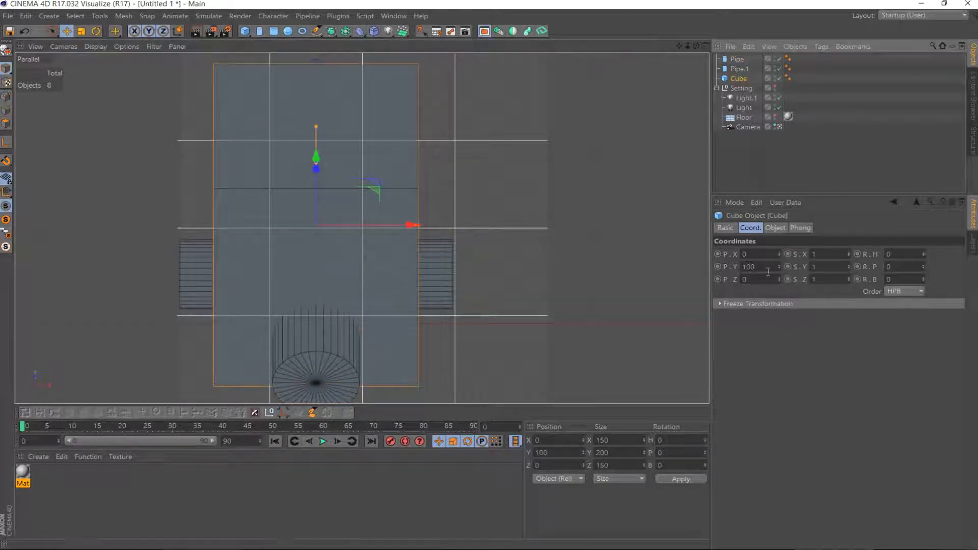
pyautogui.click(779, 126)
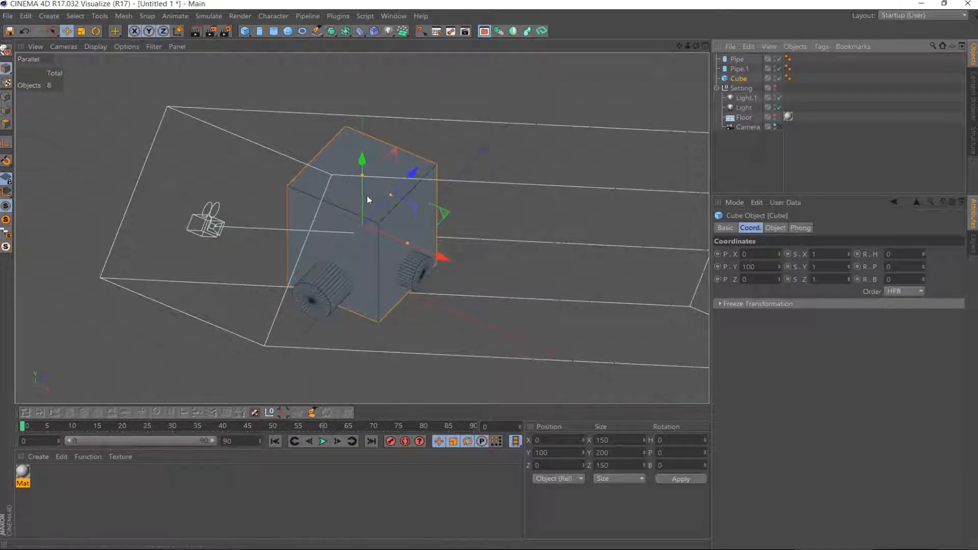
pyautogui.scroll(2, 343, 275)
pyautogui.scroll(-2, 344, 274)
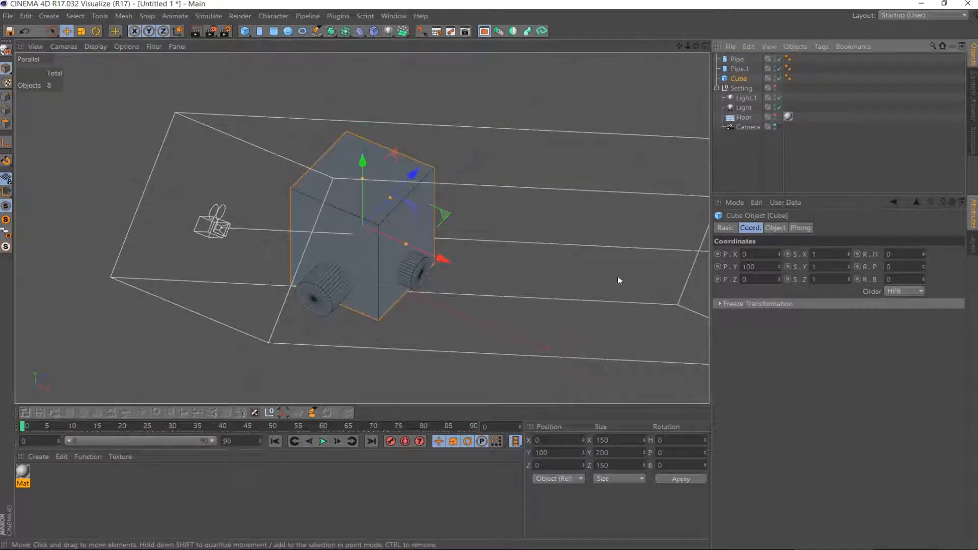
pyautogui.doubleClick(772, 267)
pyautogui.write('50')
pyautogui.press('Return')
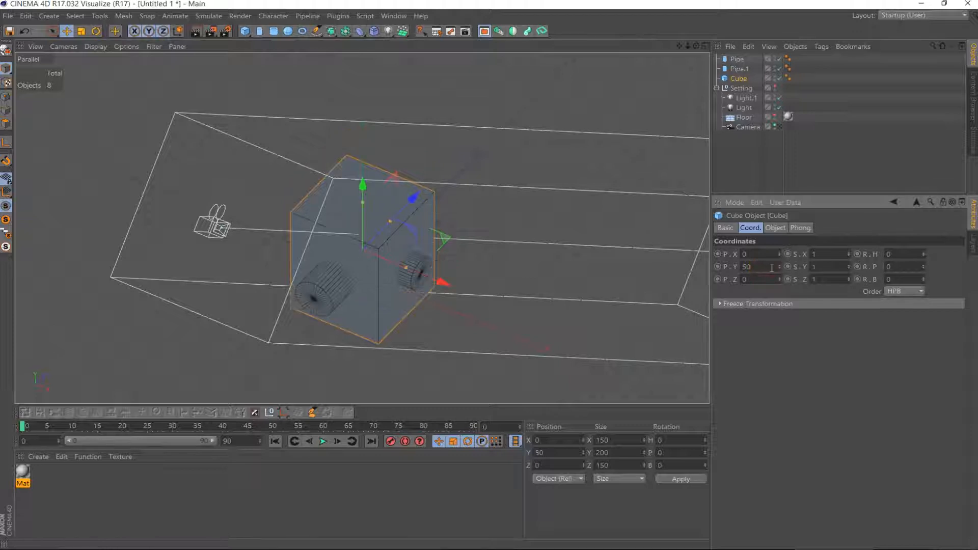
pyautogui.write('100')
pyautogui.press('Return')
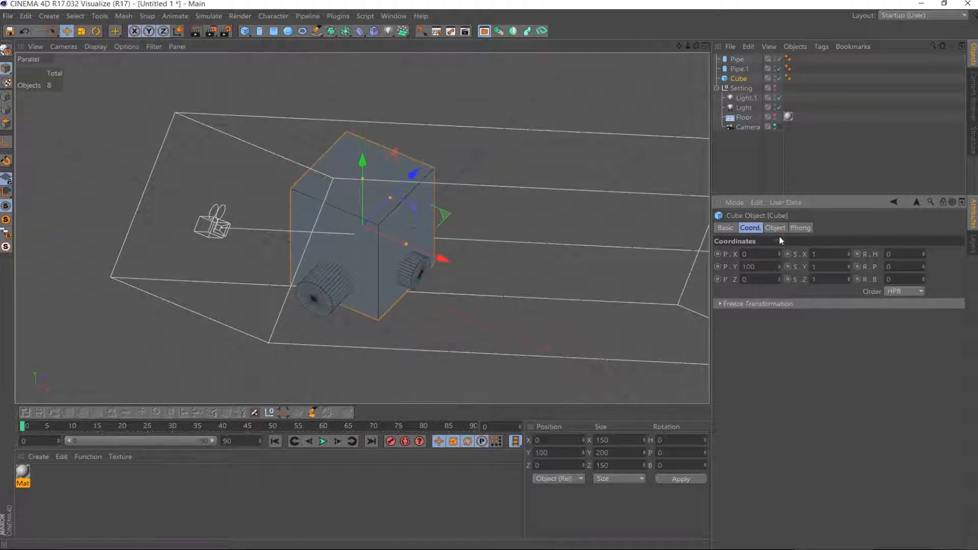
# Set the Cube's Y size to 100
pyautogui.click(775, 228)
pyautogui.doubleClick(763, 267)
pyautogui.write('100')
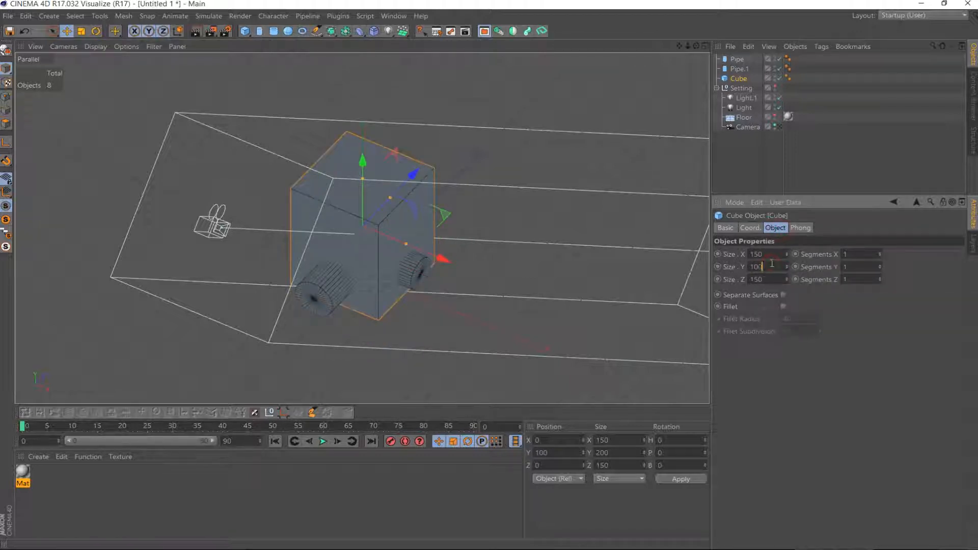
pyautogui.press('Return')
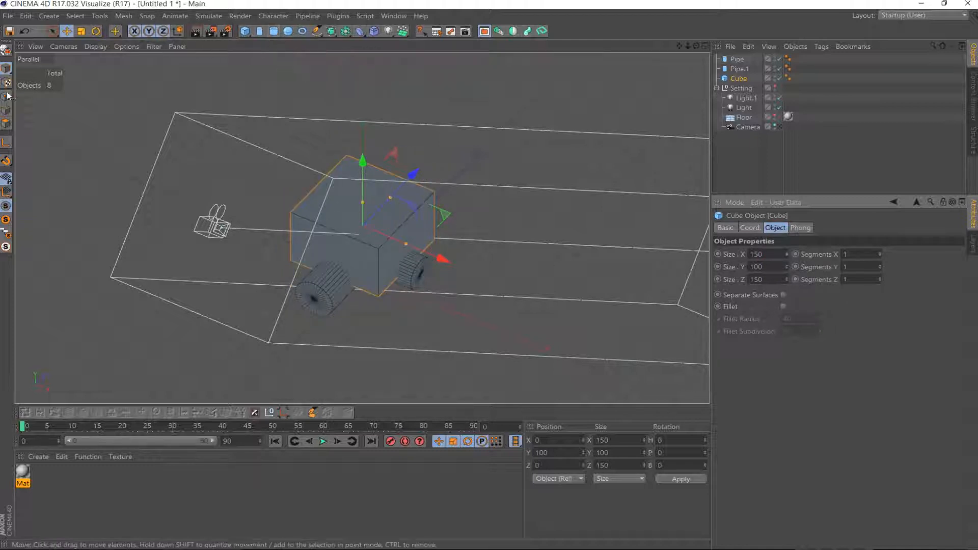
# Make the Cube editable and select its top polygon
pyautogui.click(5, 50)
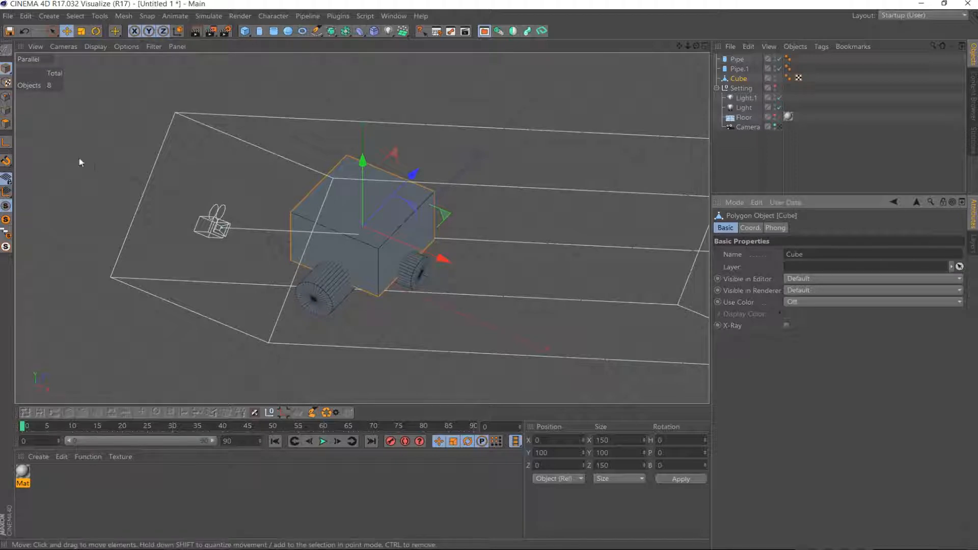
pyautogui.click(7, 123)
pyautogui.click(367, 188)
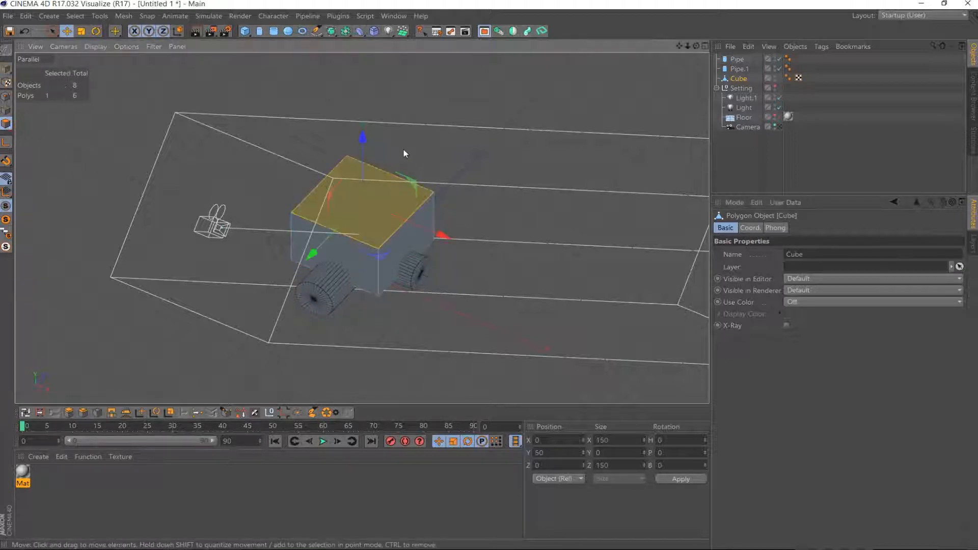
# Bevel the Cube's top polygon with offset 10, extrusion 15 and max angle 93, and return to whole-object selection
pyautogui.scroll(3, 476, 142)
pyautogui.click(83, 413)
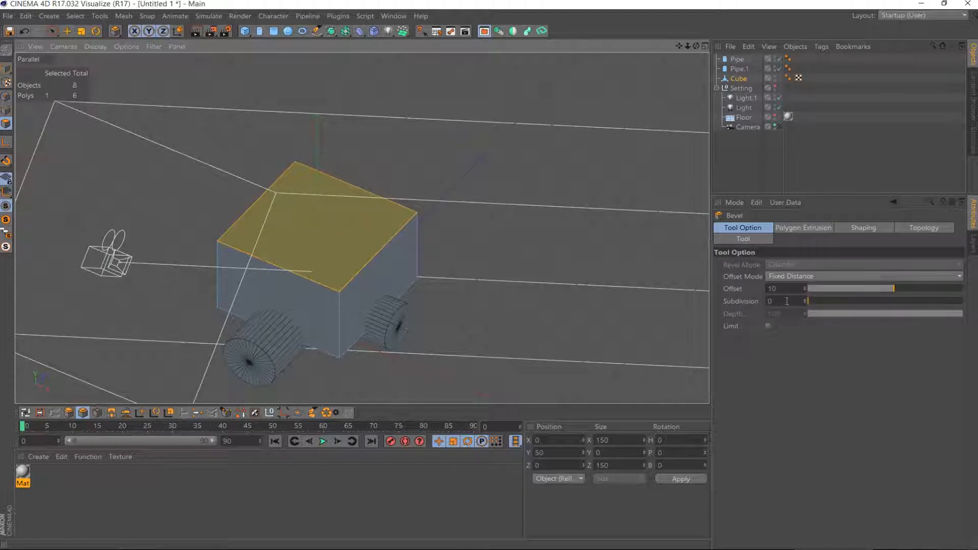
pyautogui.click(819, 228)
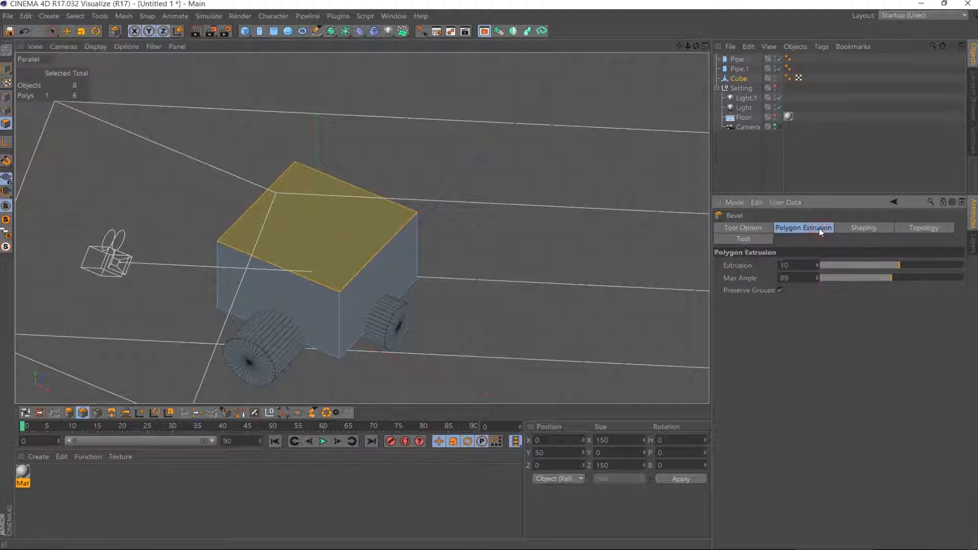
pyautogui.keyDown('shift'); pyautogui.click(744, 229); pyautogui.keyUp('shift')
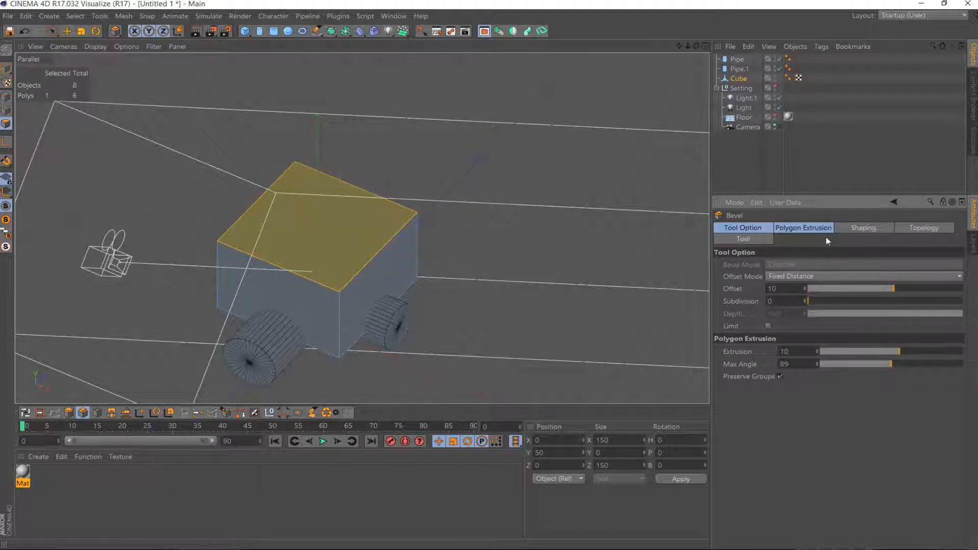
pyautogui.keyDown('shift'); pyautogui.click(886, 230); pyautogui.keyUp('shift')
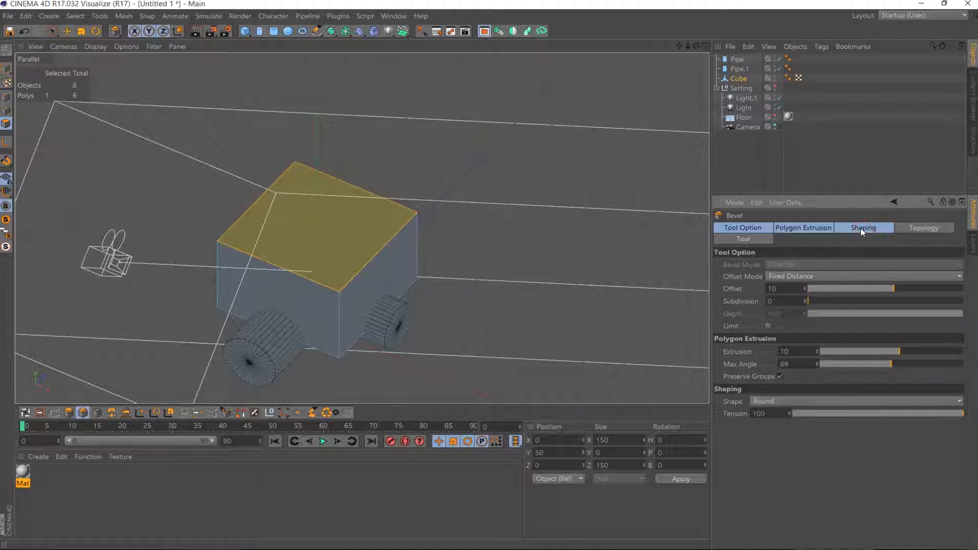
pyautogui.click(753, 239)
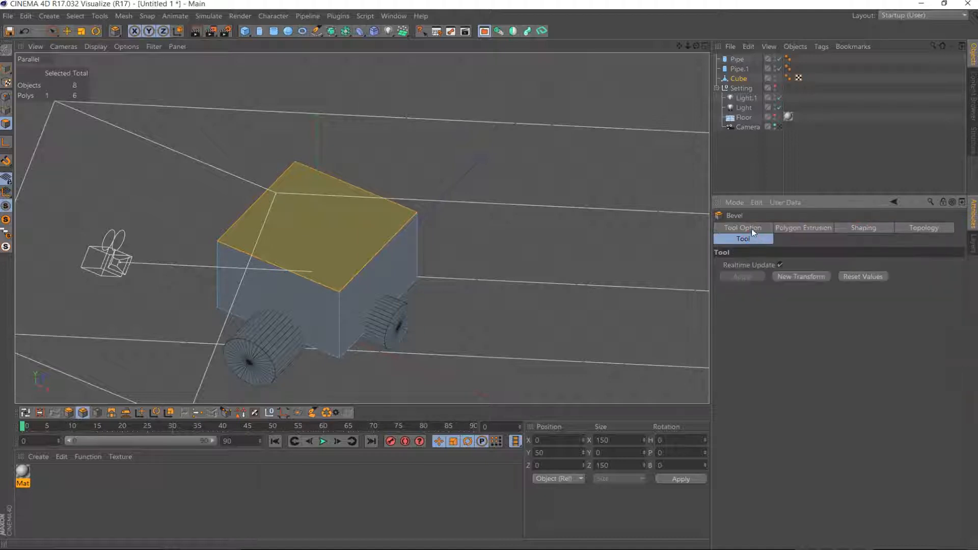
pyautogui.keyDown('shift'); pyautogui.click(753, 228); pyautogui.keyUp('shift')
pyautogui.keyDown('shift'); pyautogui.click(808, 229); pyautogui.keyUp('shift')
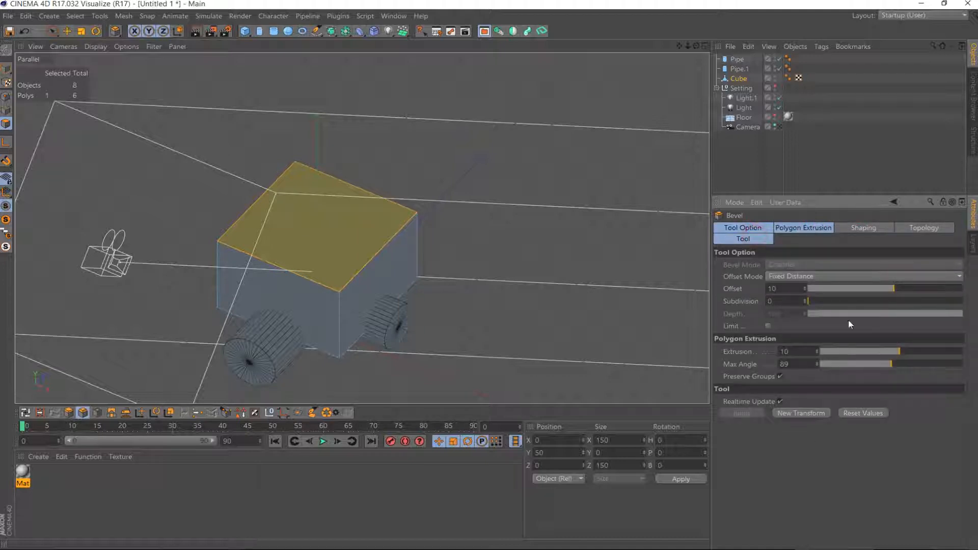
pyautogui.write('91')
pyautogui.press('Return')
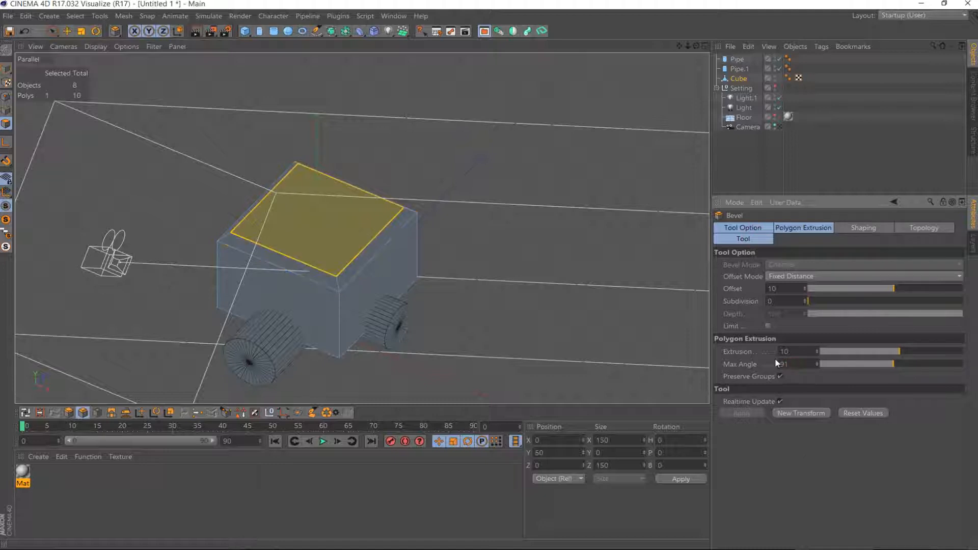
pyautogui.press('BackSpace')
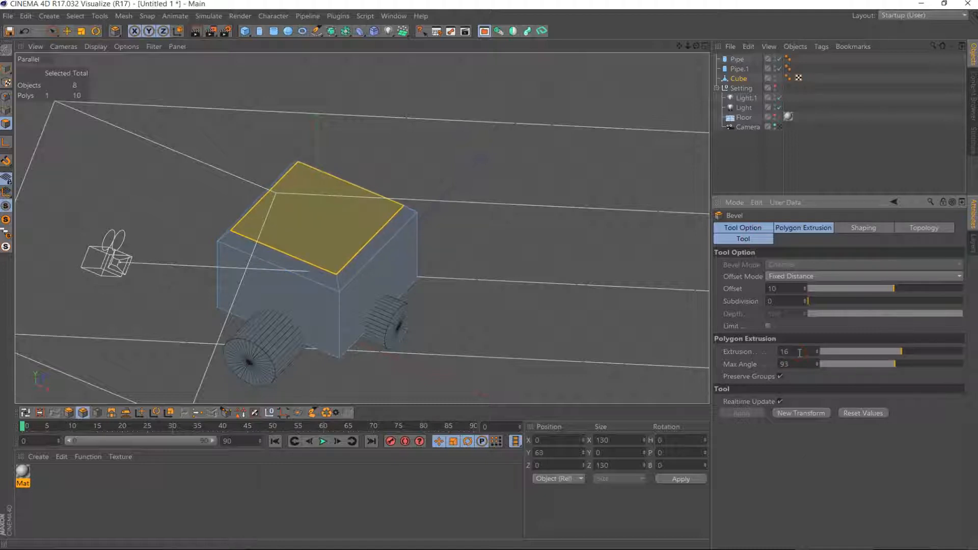
pyautogui.write('5')
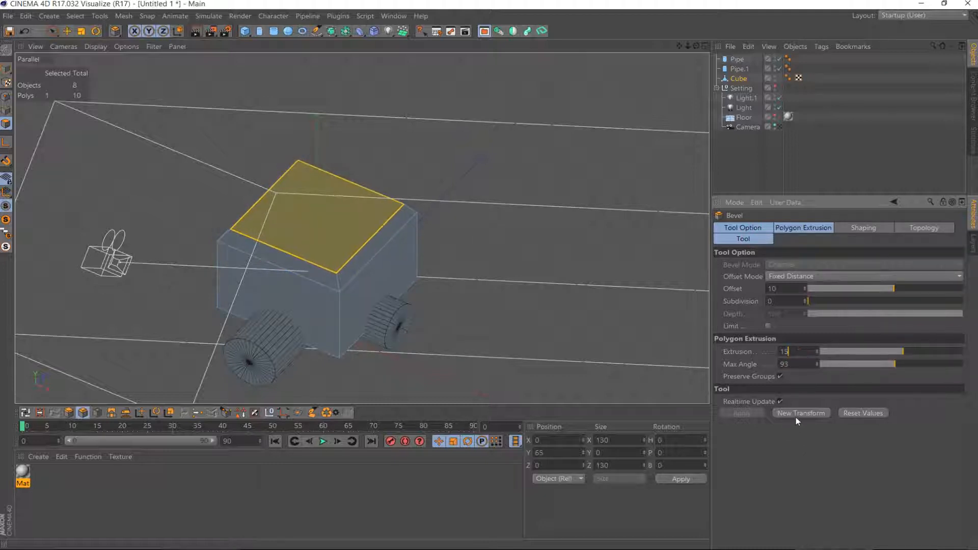
pyautogui.click(52, 31)
pyautogui.click(6, 68)
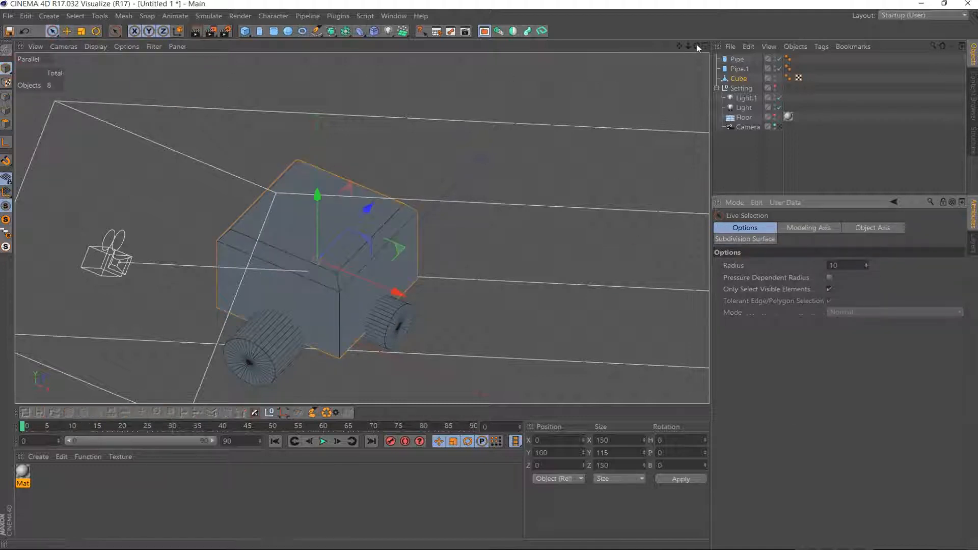
# Create a second standard material
pyautogui.moveTo(696, 46); pyautogui.dragTo(734, 51)
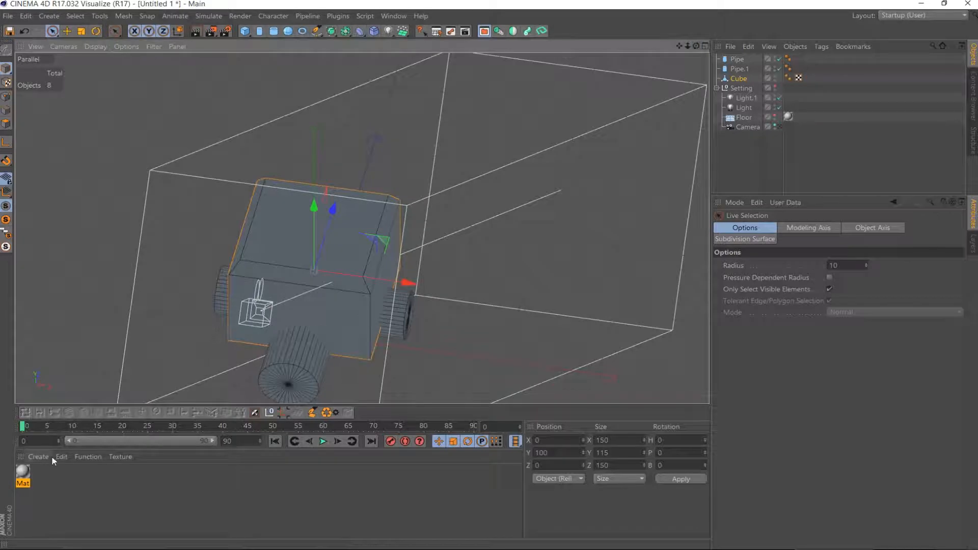
pyautogui.click(39, 457)
pyautogui.click(56, 481)
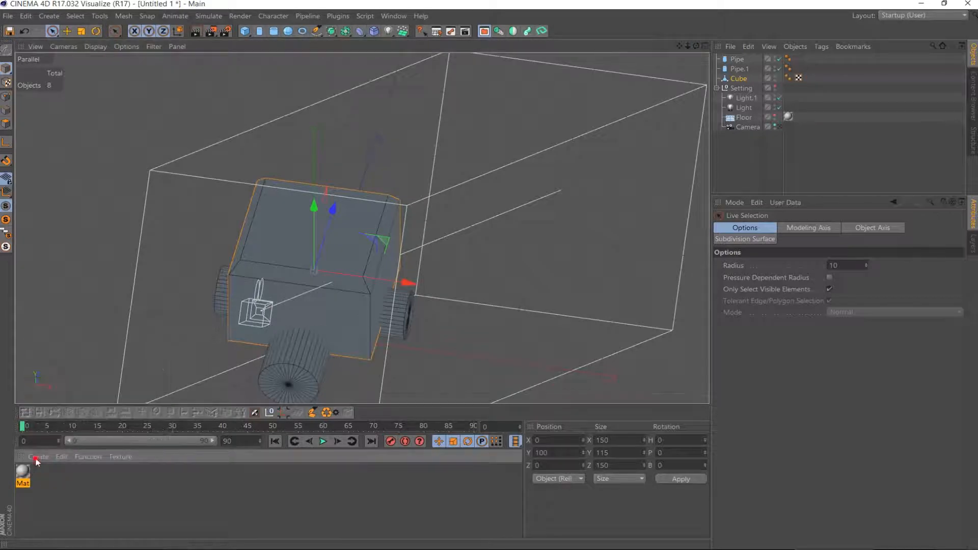
pyautogui.click(38, 457)
pyautogui.click(55, 354)
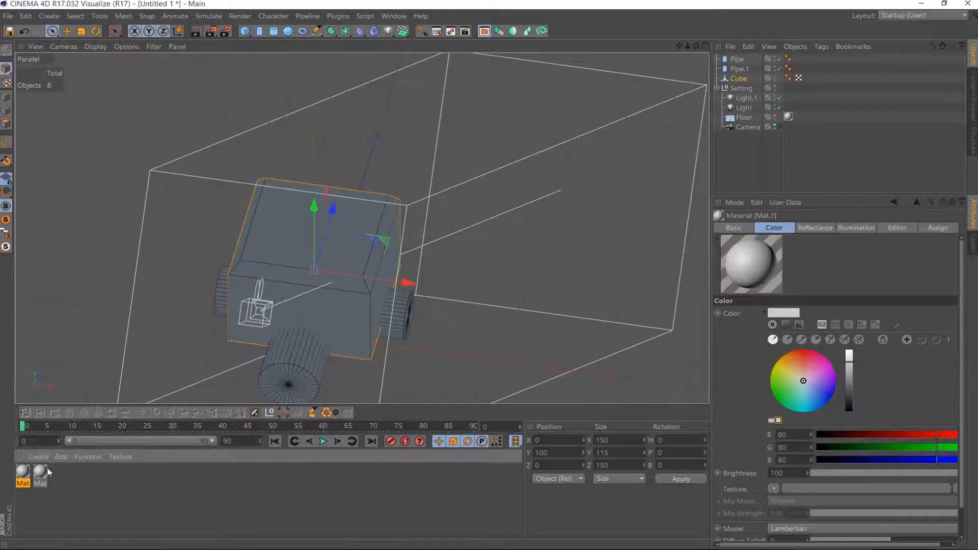
# Rename the first material as Floor in the Material Editor
pyautogui.doubleClick(24, 474)
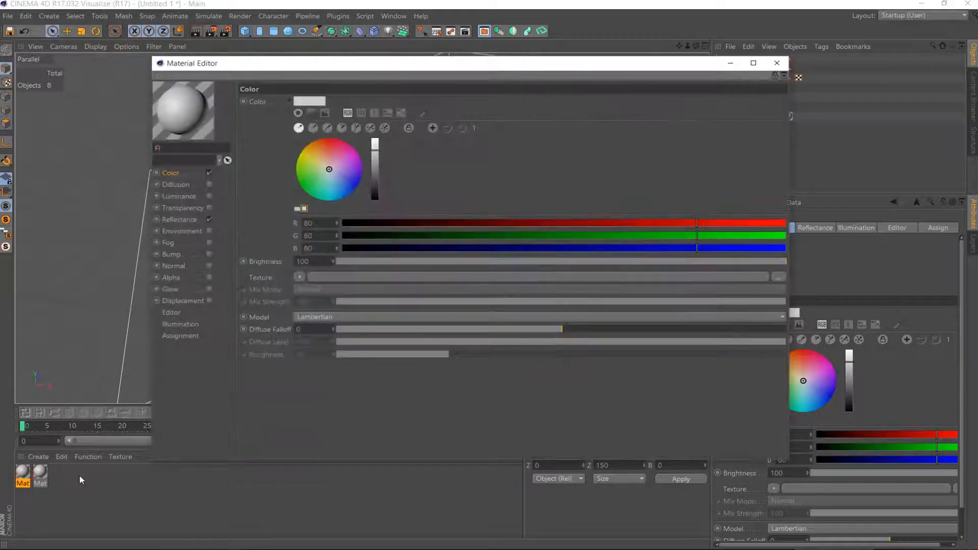
pyautogui.write('Floor')
pyautogui.press('Return')
# Enable the Floor material's Alpha channel with a Shadow Catcher texture and invert it
pyautogui.click(209, 278)
pyautogui.click(301, 175)
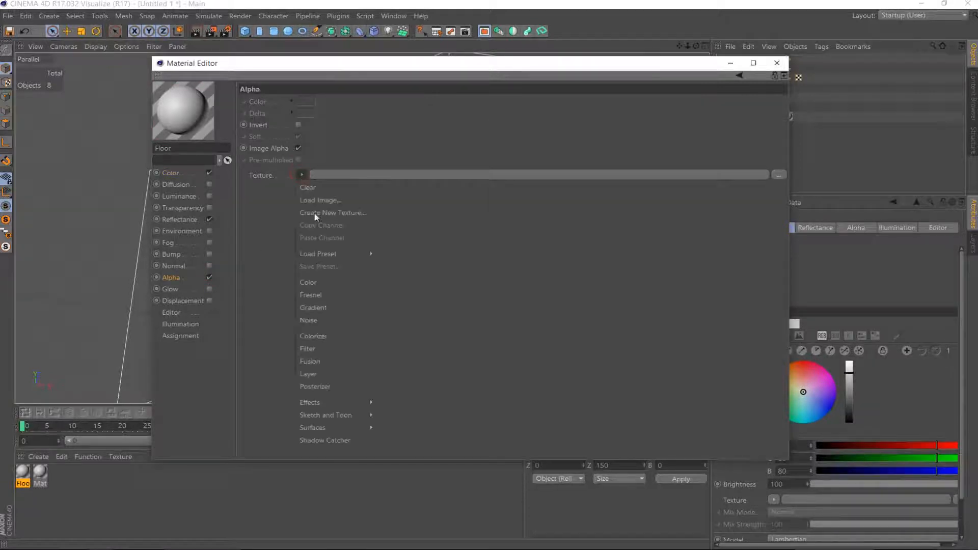
pyautogui.click(324, 439)
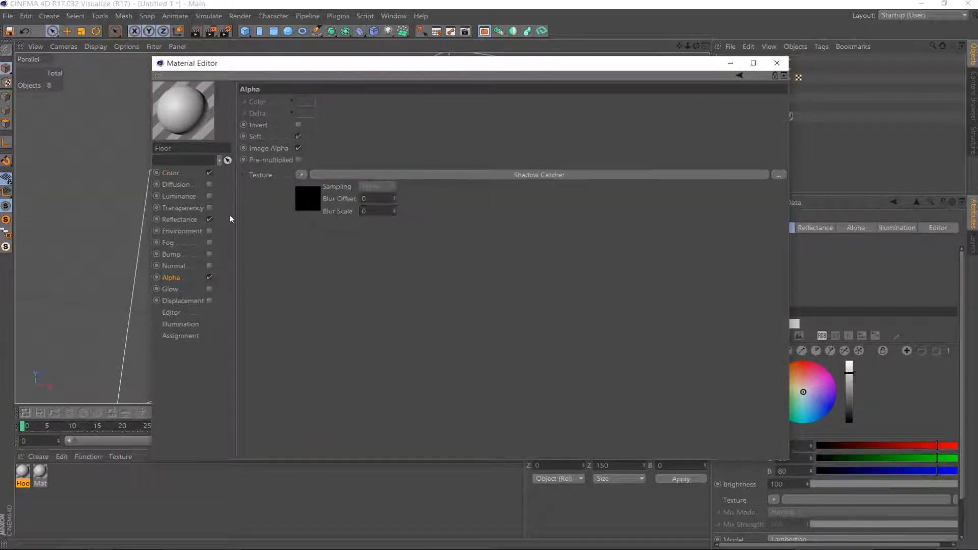
pyautogui.click(299, 125)
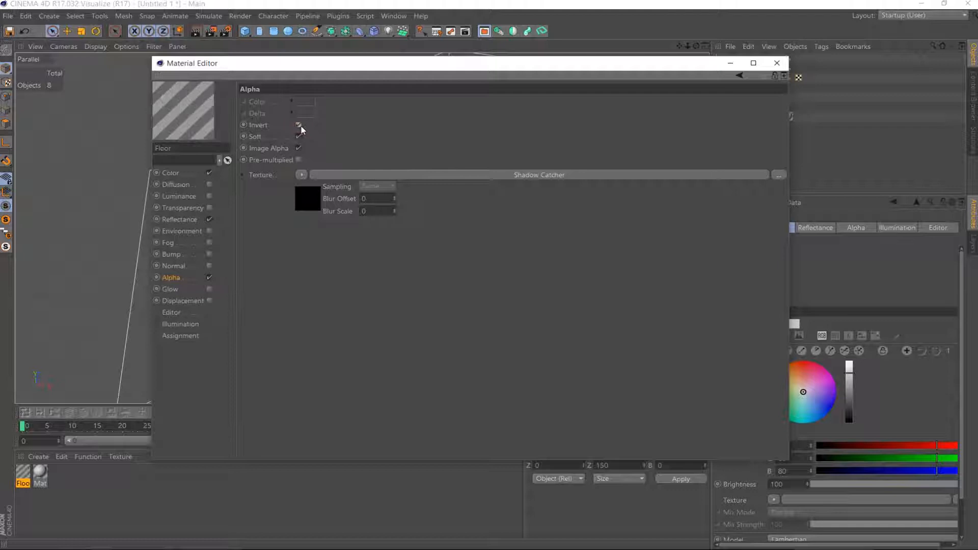
# Disable the Floor material's Color and Reflectance channels and apply the material to the Floor object
pyautogui.click(209, 173)
pyautogui.click(209, 219)
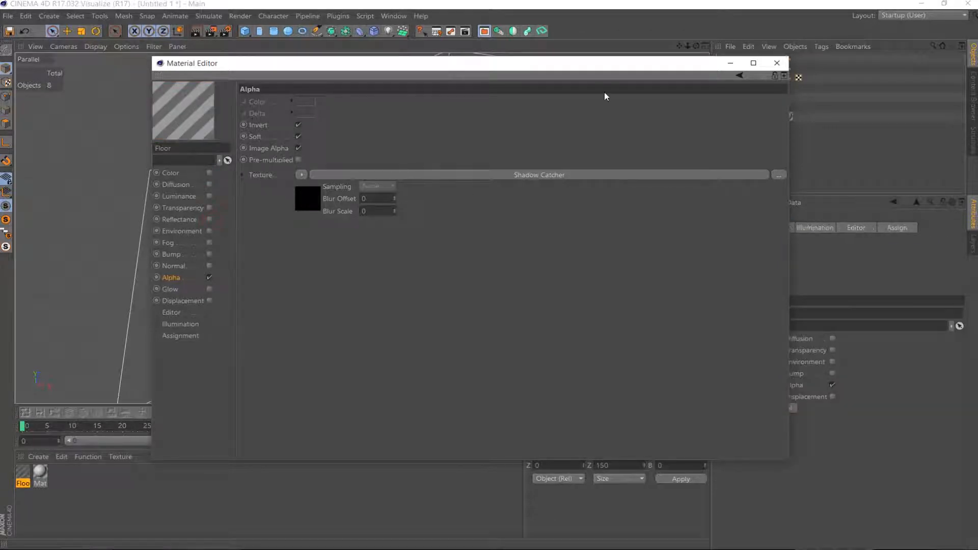
pyautogui.click(794, 66)
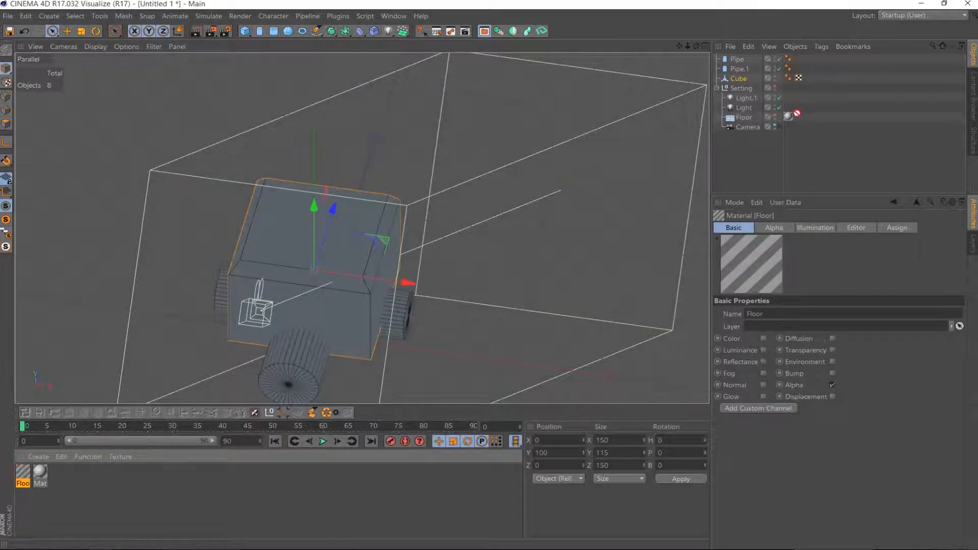
pyautogui.moveTo(791, 116); pyautogui.dragTo(789, 117)
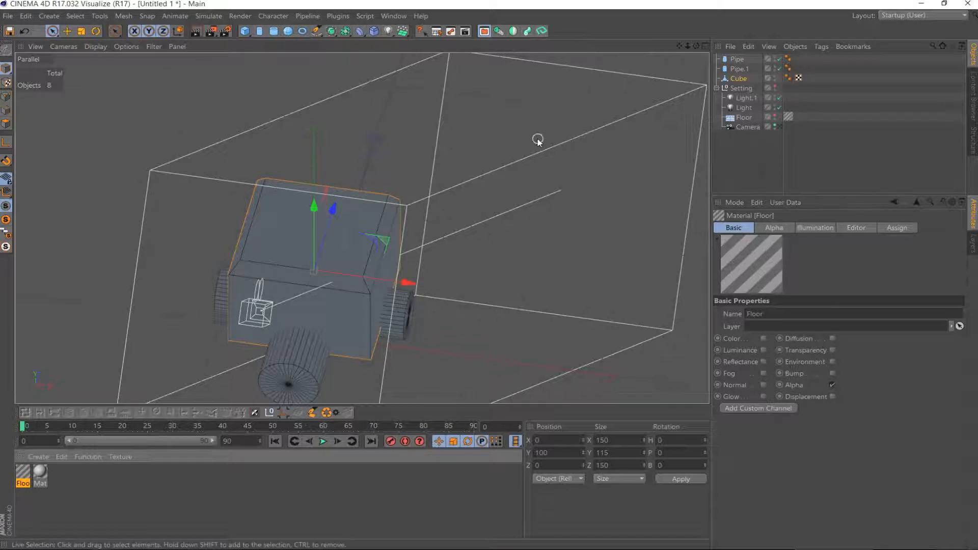
pyautogui.click(739, 69)
pyautogui.press('F2')
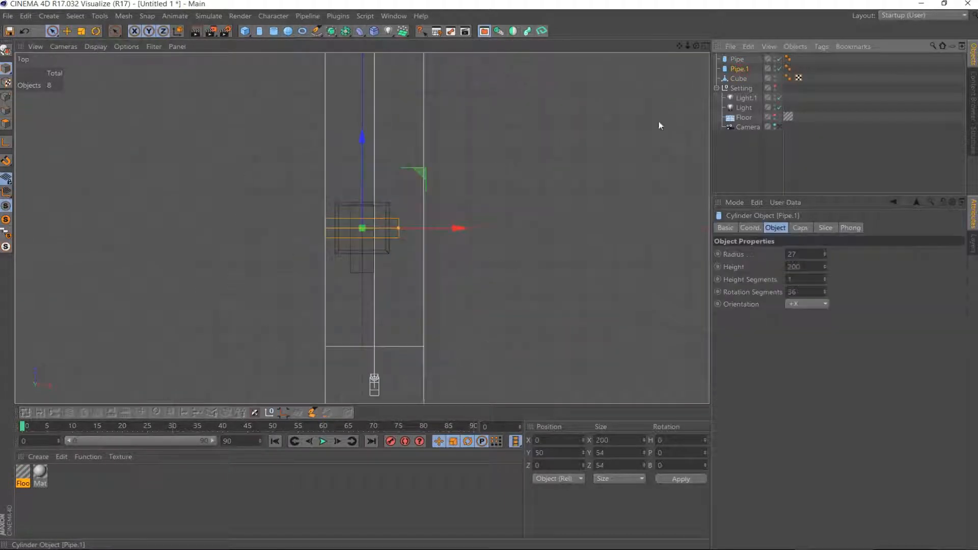
pyautogui.press('F3')
pyautogui.click(738, 59)
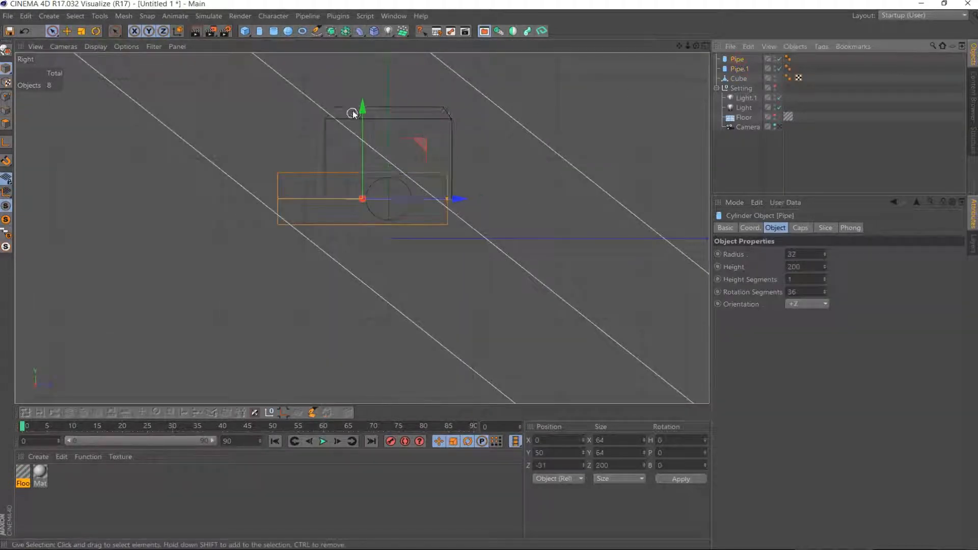
pyautogui.moveTo(365, 109); pyautogui.dragTo(368, 81)
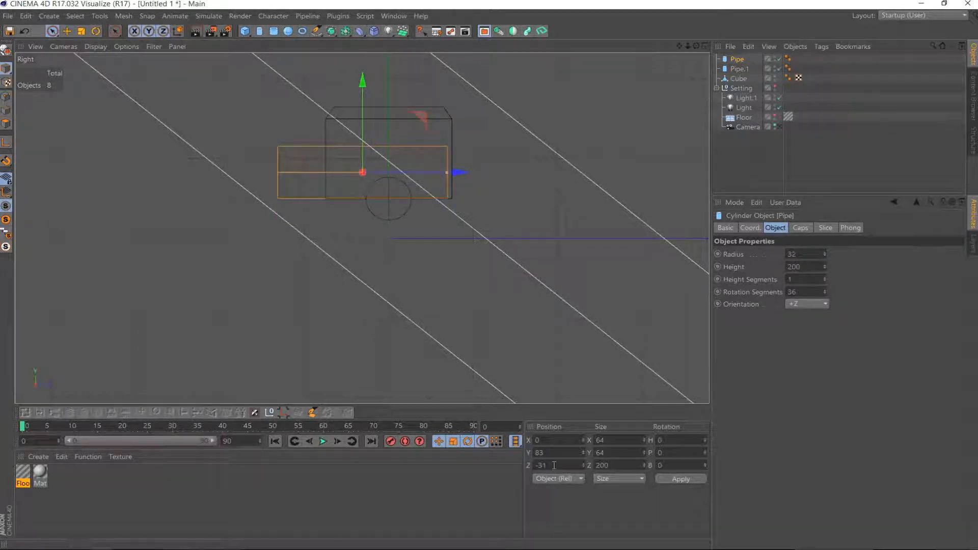
pyautogui.press('Return')
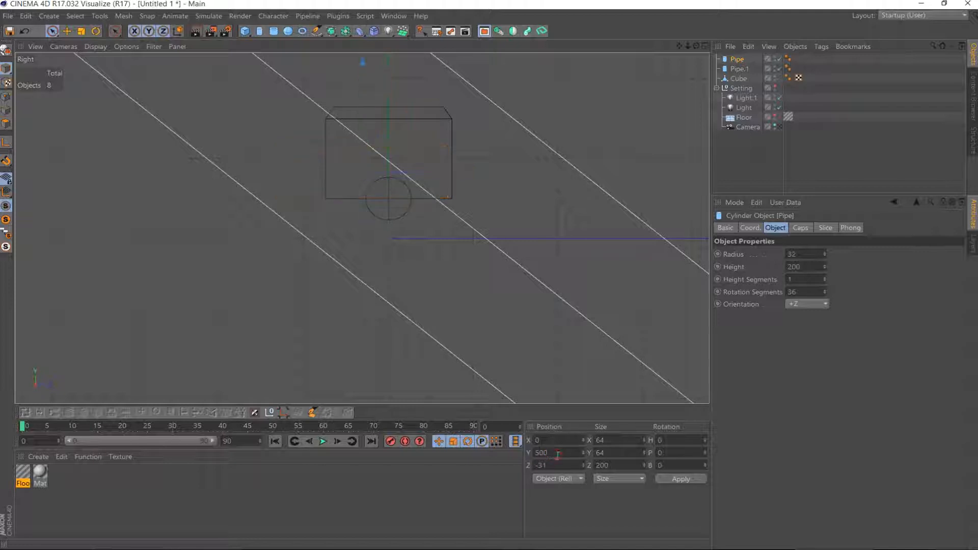
pyautogui.press('Return')
# Move only the Cube's axis down to its base and set the Cube's Y position to 0
pyautogui.click(739, 69)
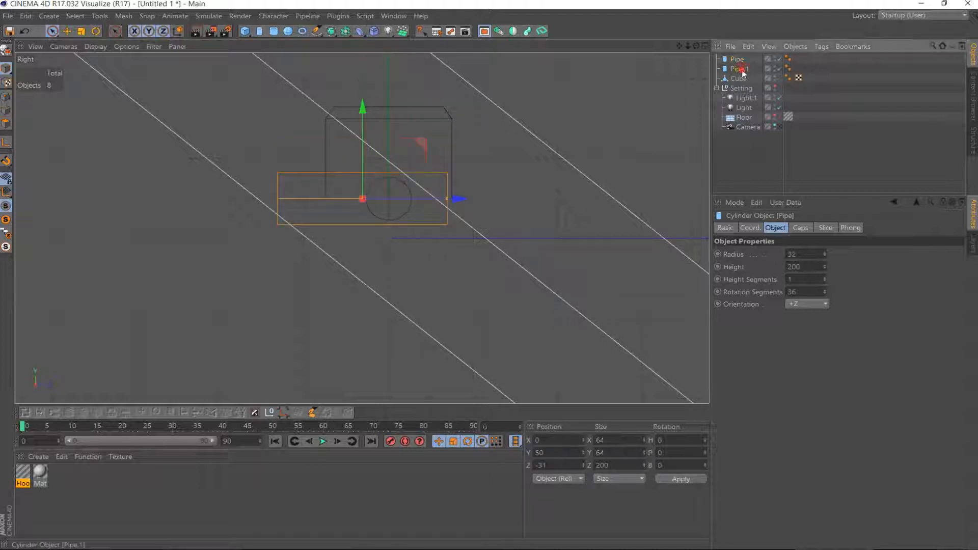
pyautogui.click(745, 78)
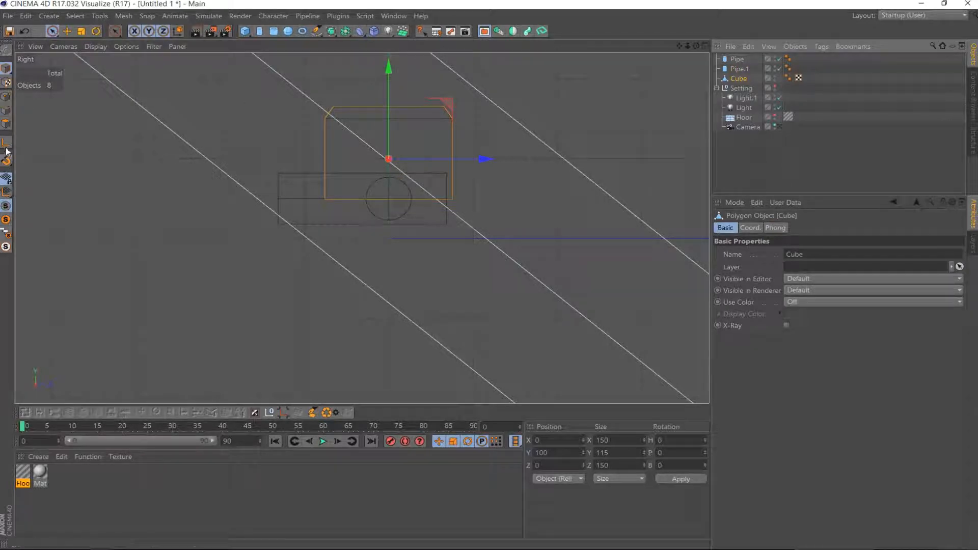
pyautogui.moveTo(388, 71); pyautogui.dragTo(389, 106)
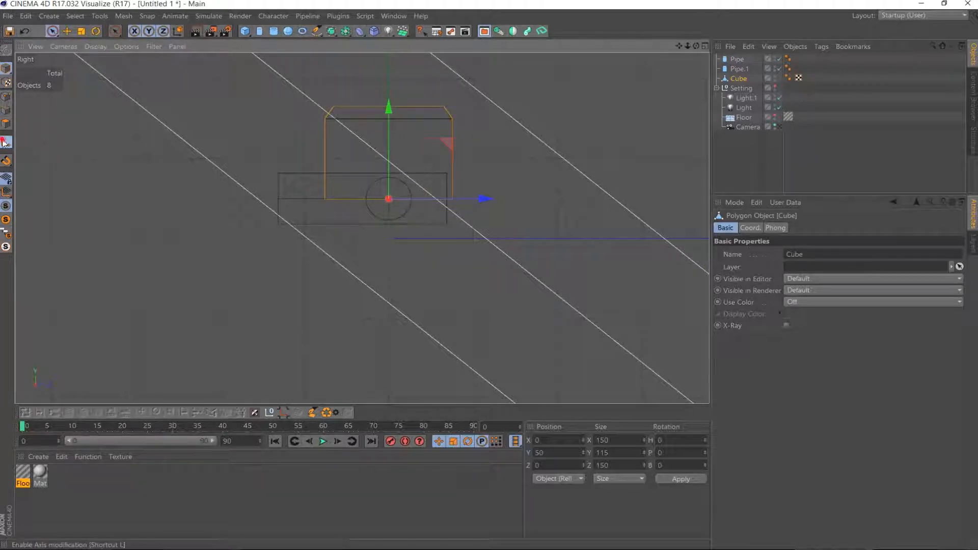
pyautogui.doubleClick(540, 452)
pyautogui.write('0')
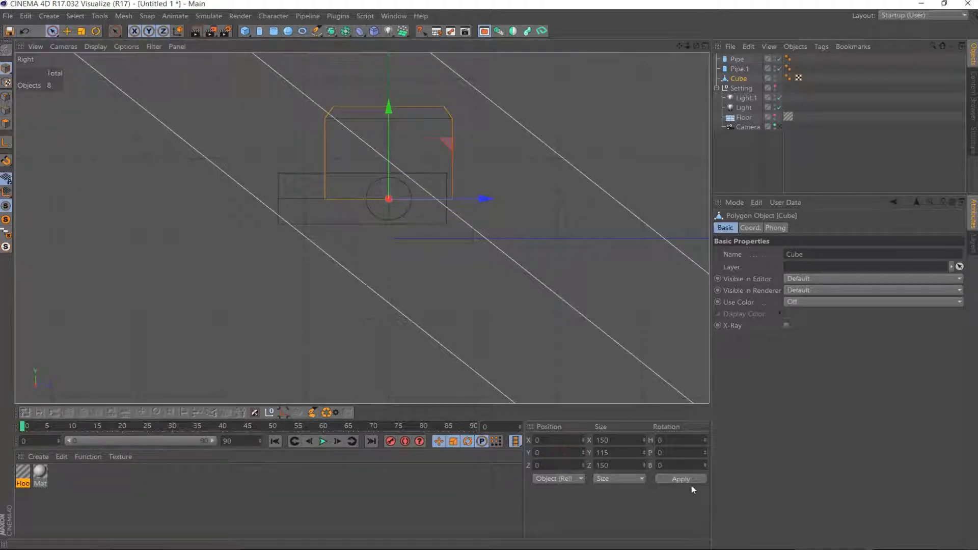
pyautogui.click(681, 479)
# Return to the perspective view and render the scene in the Picture Viewer
pyautogui.press('F1')
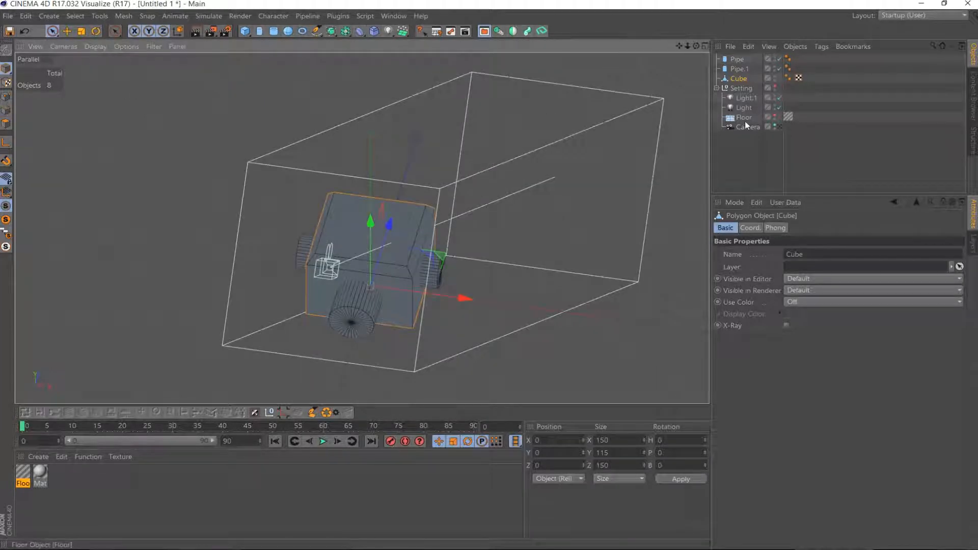
pyautogui.click(213, 32)
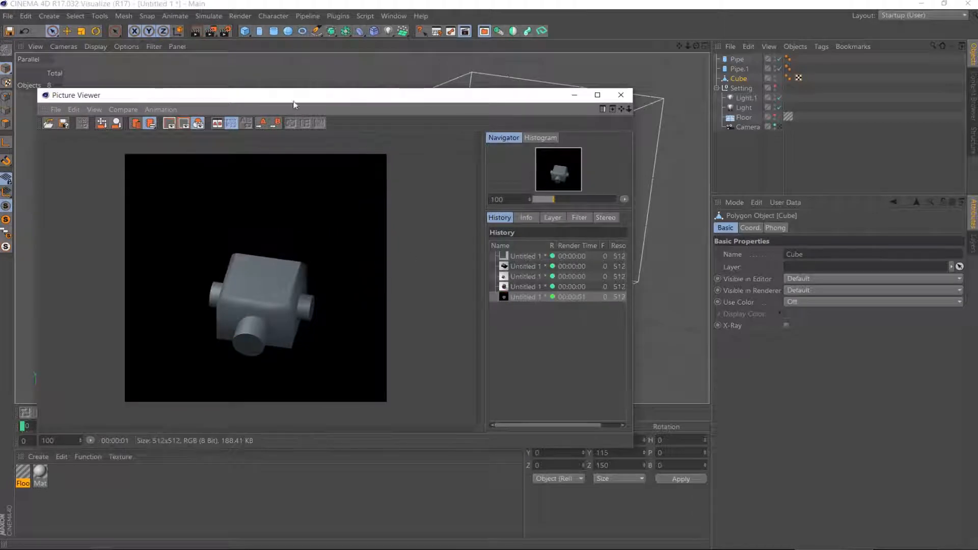
pyautogui.click(621, 93)
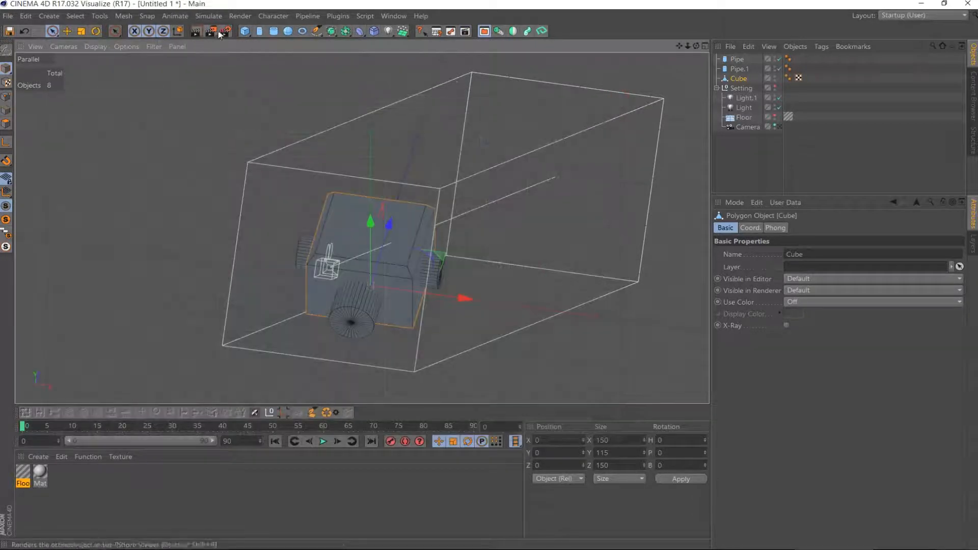
# Add the Ambient Occlusion effect to the render settings and colour the dark end of its gradient dark brown
pyautogui.click(225, 31)
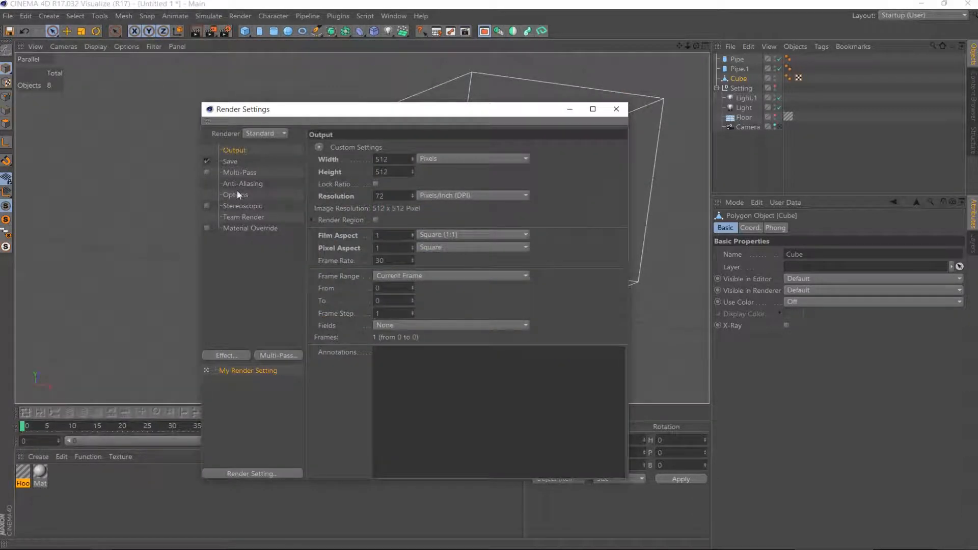
pyautogui.click(226, 356)
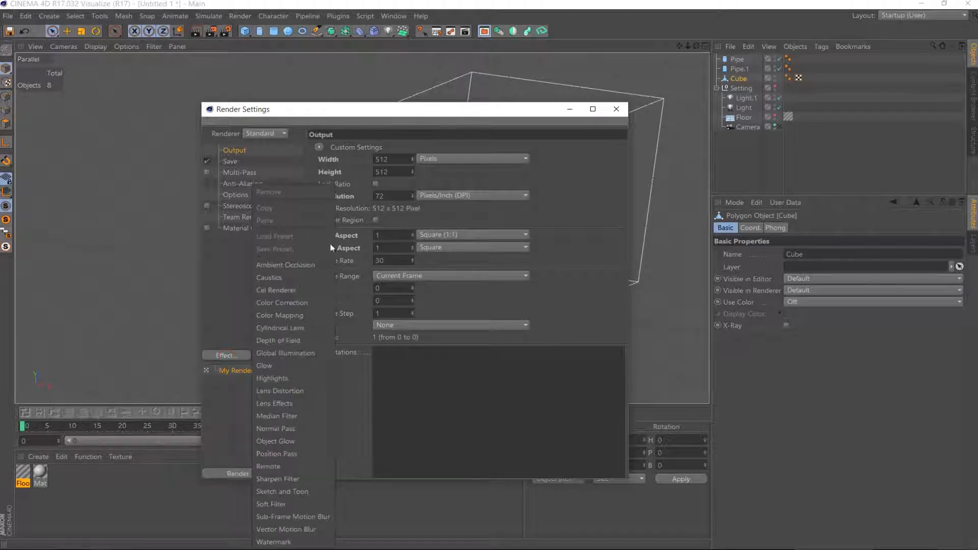
pyautogui.click(285, 263)
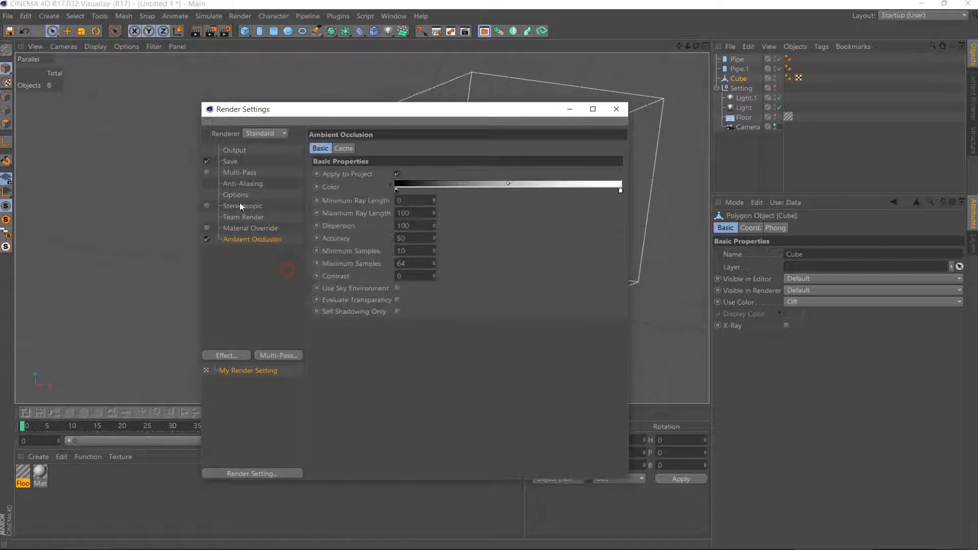
pyautogui.doubleClick(396, 189)
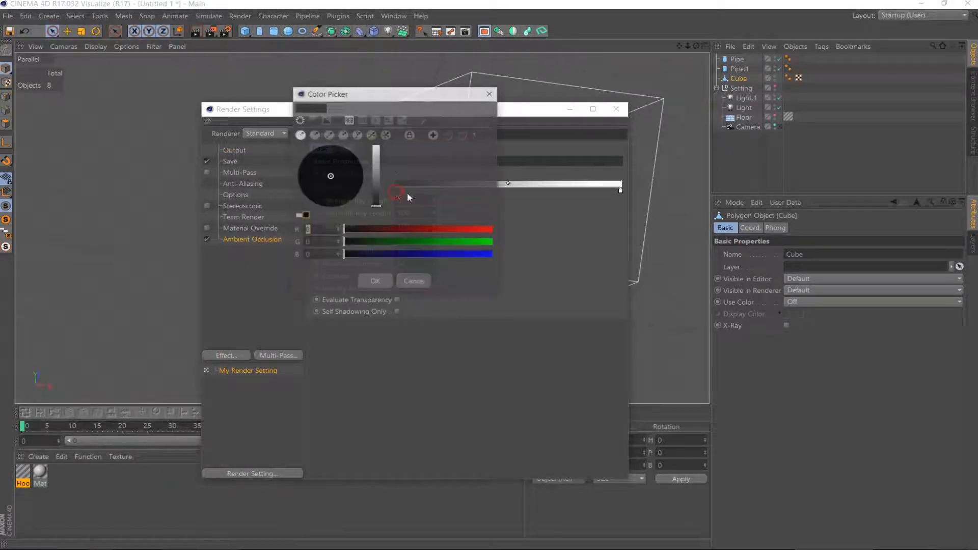
pyautogui.click(347, 230)
pyautogui.moveTo(362, 231)
pyautogui.mouseDown()
pyautogui.moveTo(371, 230)
pyautogui.moveTo(359, 242)
pyautogui.mouseUp()
pyautogui.moveTo(373, 197); pyautogui.dragTo(377, 191)
pyautogui.click(374, 283)
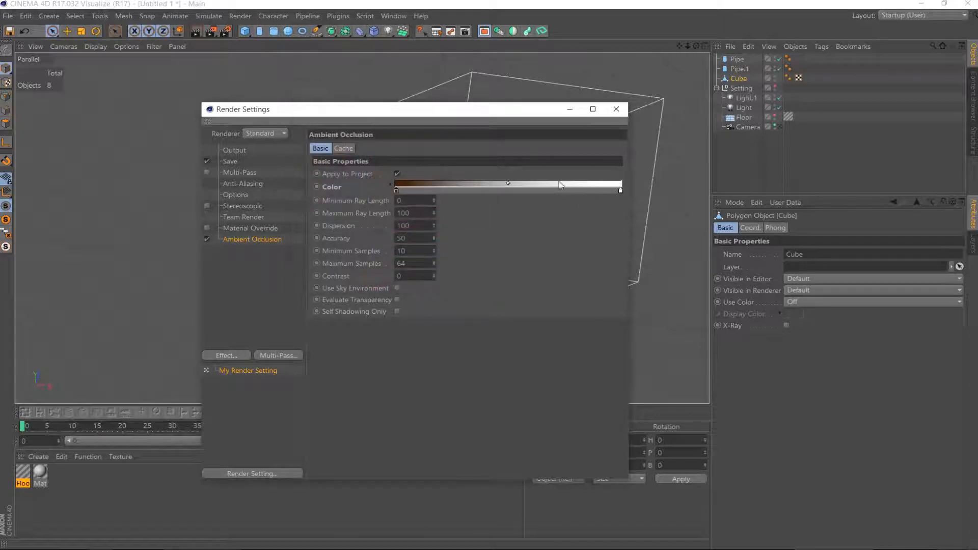
# Add a brown knot near the dark end of the Ambient Occlusion gradient, darken the starting knot, and shift the brown knot towards the middle
pyautogui.moveTo(507, 185); pyautogui.dragTo(473, 186)
pyautogui.click(418, 190)
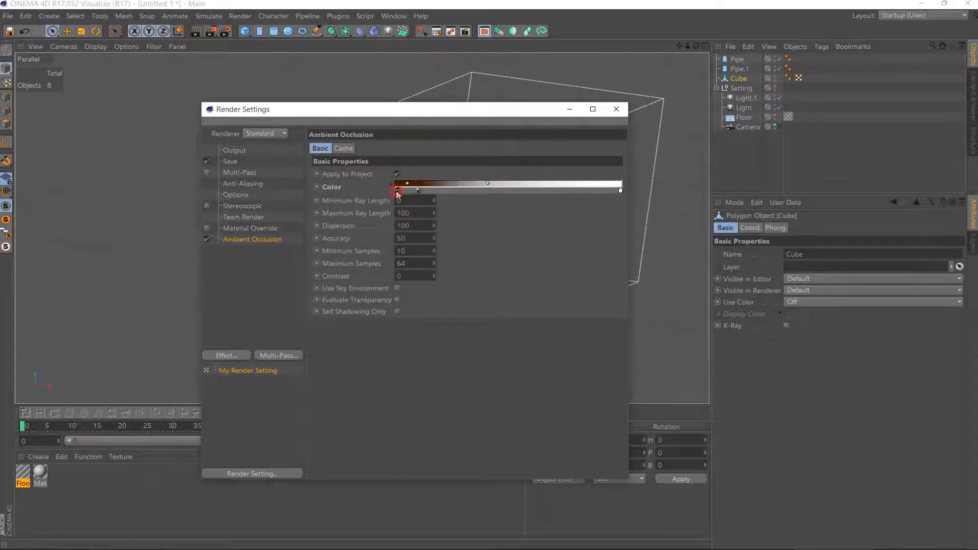
pyautogui.doubleClick(398, 191)
pyautogui.moveTo(378, 191); pyautogui.dragTo(377, 202)
pyautogui.click(376, 282)
pyautogui.moveTo(421, 190); pyautogui.dragTo(450, 191)
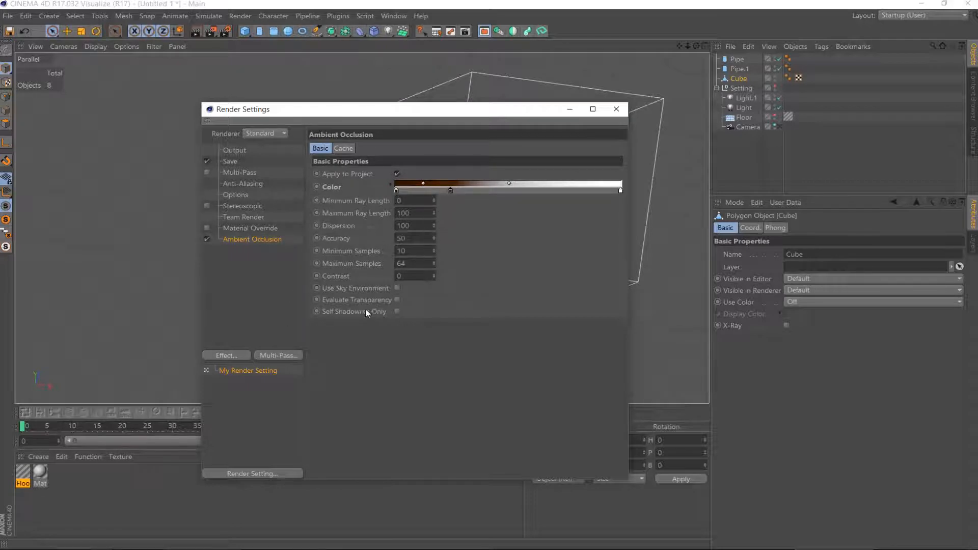
pyautogui.doubleClick(413, 264)
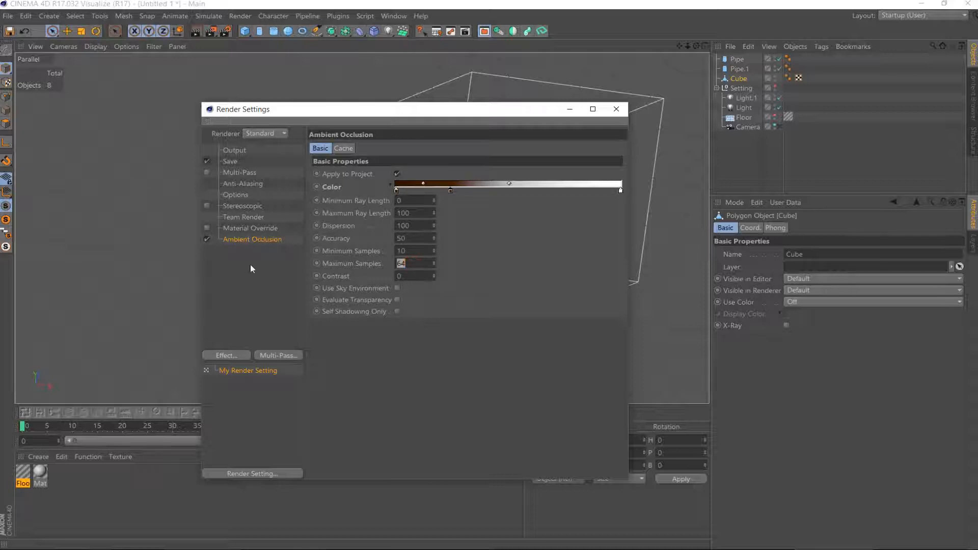
# Add a Sharpen Filter effect to the render settings with a strength of 10
pyautogui.click(239, 357)
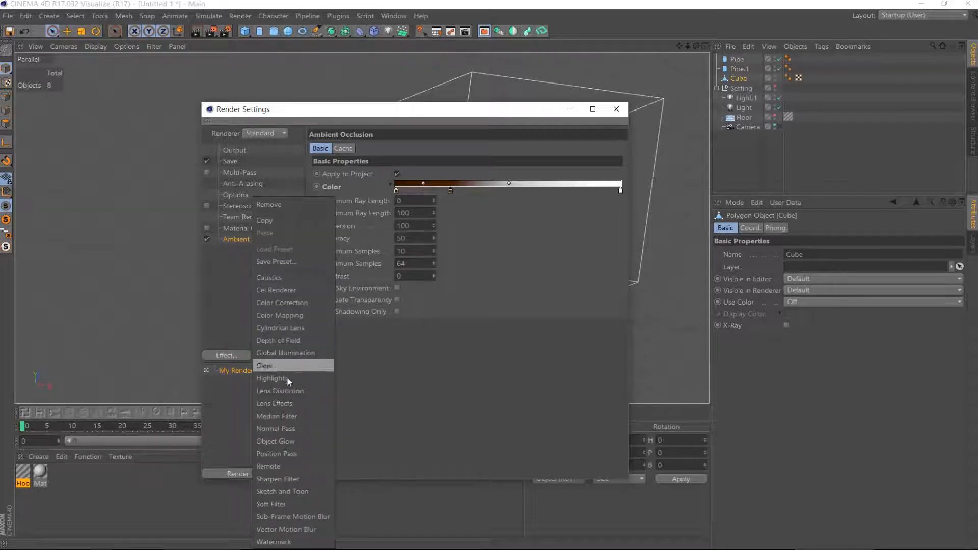
pyautogui.click(285, 478)
pyautogui.doubleClick(369, 162)
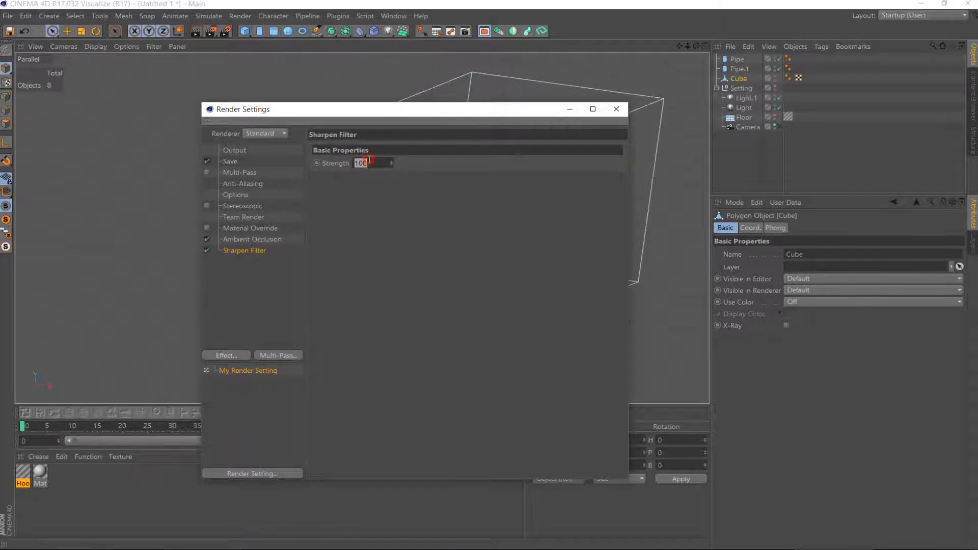
pyautogui.write('10')
pyautogui.click(377, 167)
# Set the saved render image's format to PNG with the alpha channel enabled, keeping saving switched on
pyautogui.click(233, 151)
pyautogui.click(230, 161)
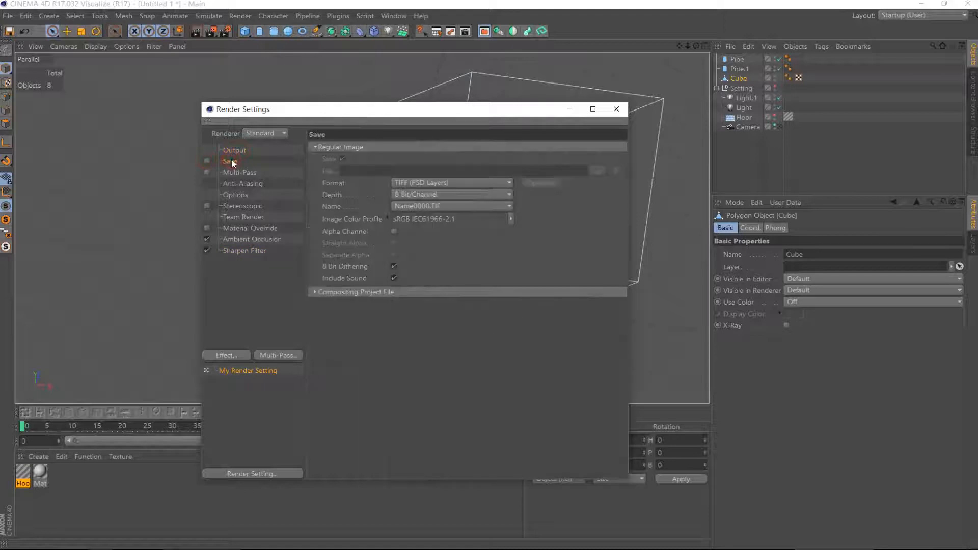
pyautogui.click(233, 151)
pyautogui.click(231, 162)
pyautogui.click(208, 161)
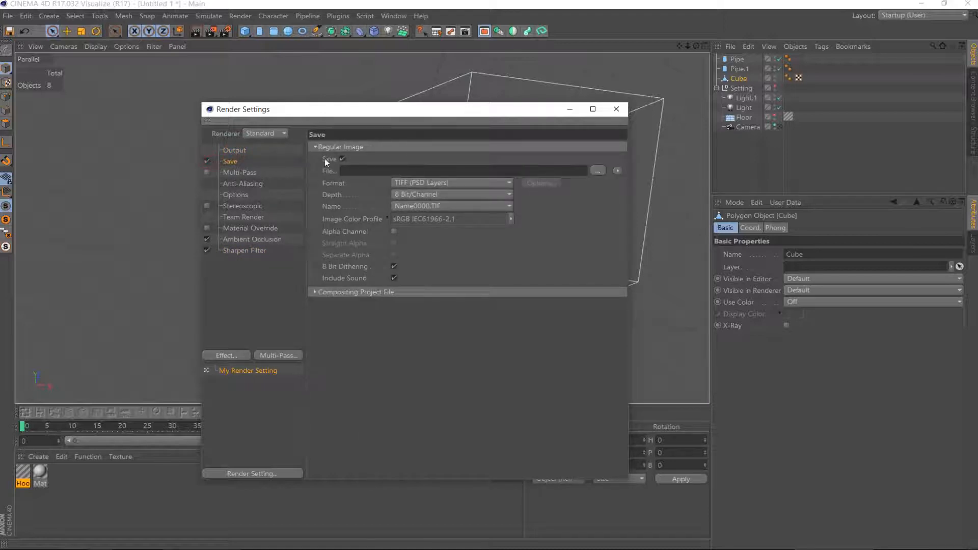
pyautogui.click(440, 185)
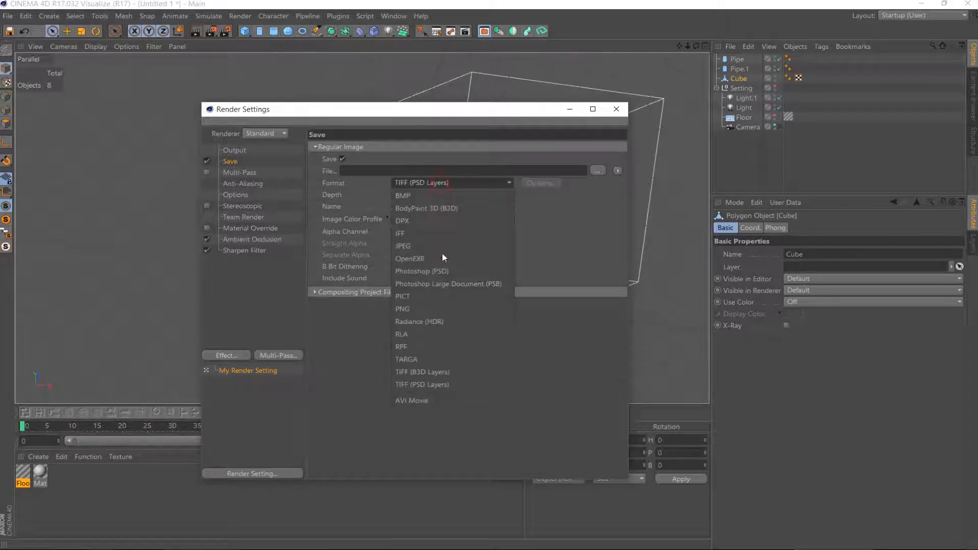
pyautogui.click(442, 308)
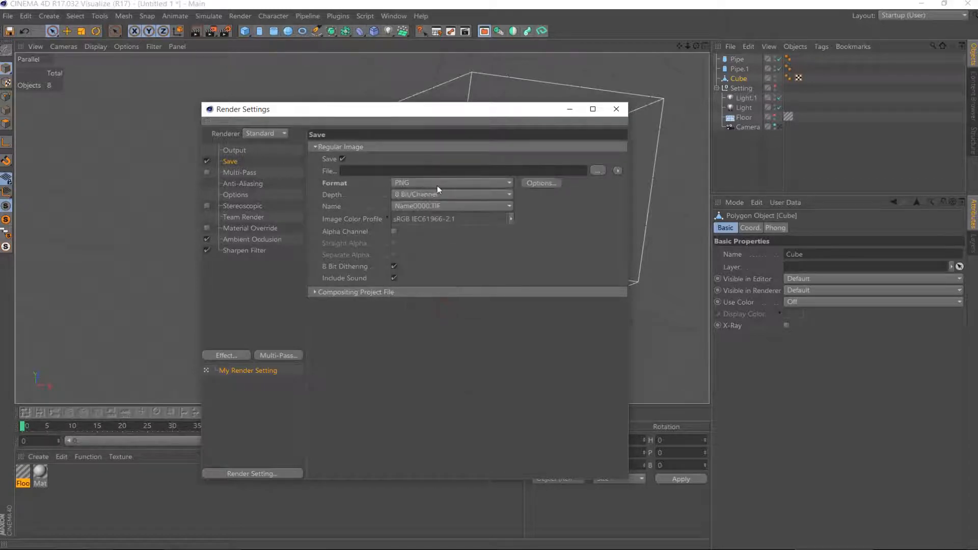
pyautogui.click(395, 232)
pyautogui.click(616, 109)
# Render the scene in the Picture Viewer and inspect the Alpha layer as a single pass against the full image
pyautogui.click(216, 32)
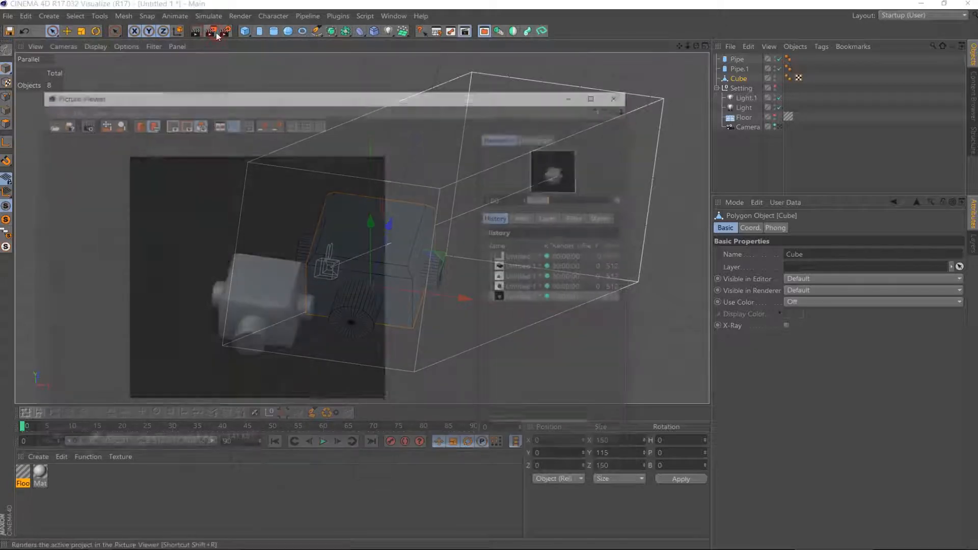
pyautogui.click(526, 218)
pyautogui.click(552, 217)
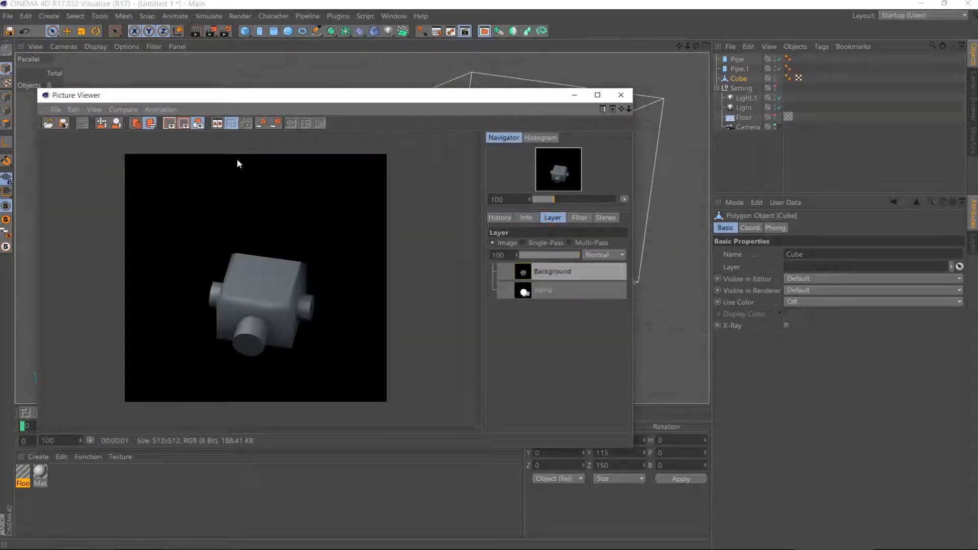
pyautogui.click(552, 290)
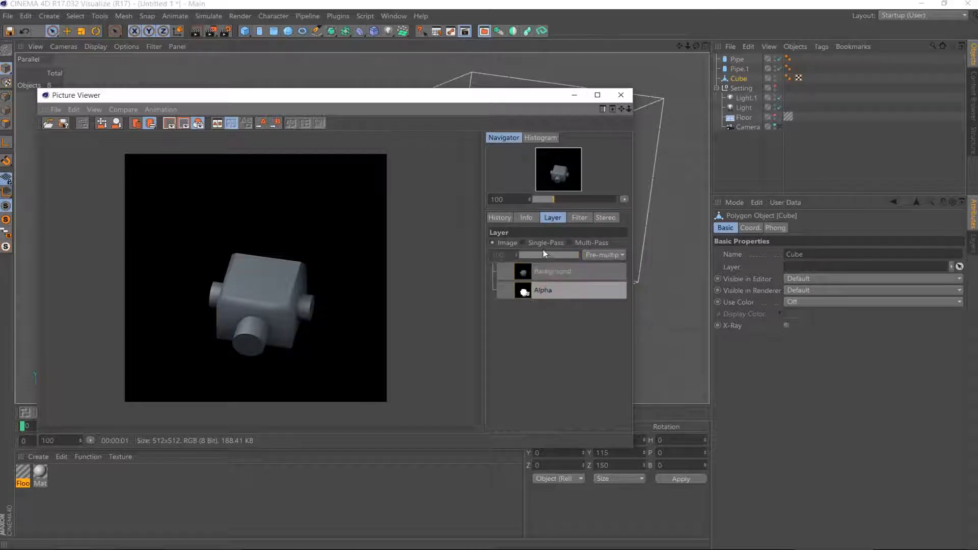
pyautogui.click(543, 243)
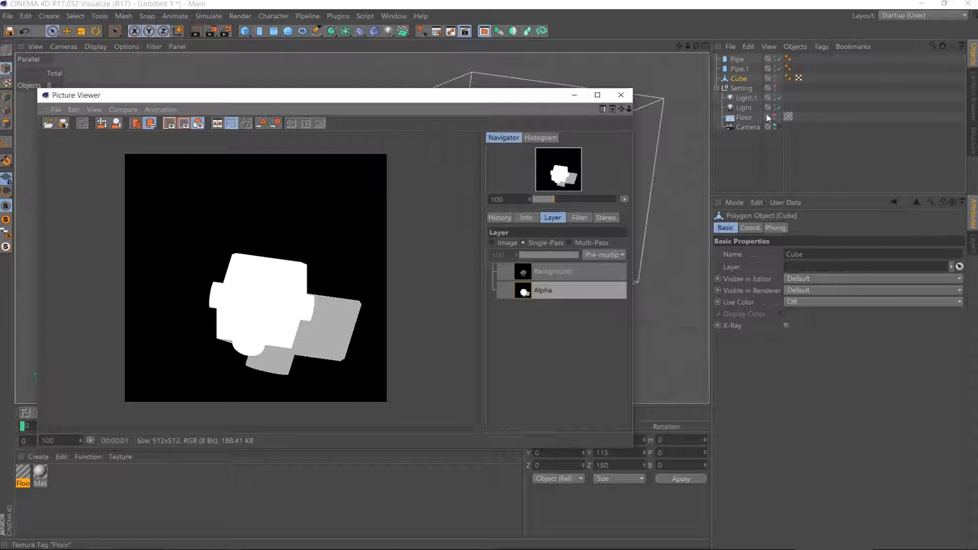
pyautogui.click(509, 247)
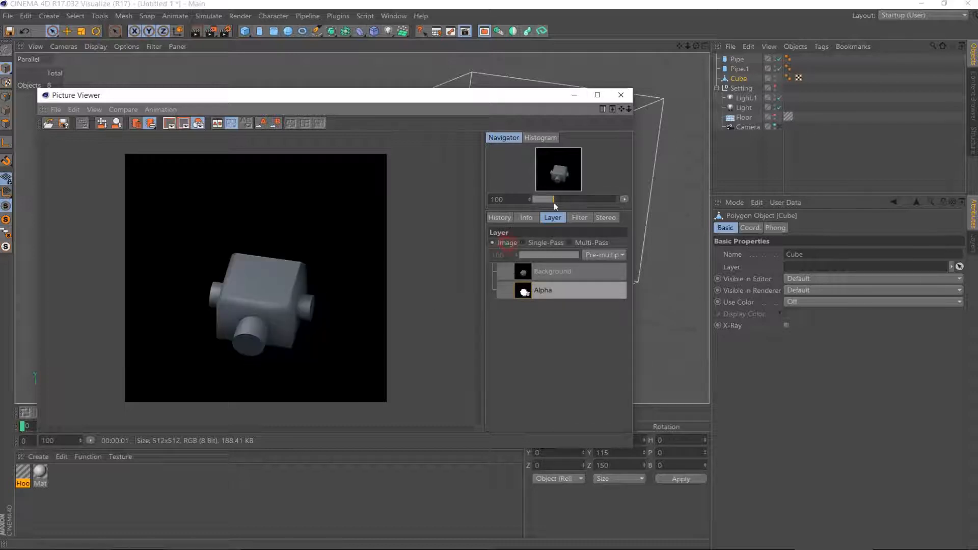
pyautogui.click(621, 95)
# Add a Compositing tag to the Floor object
pyautogui.click(41, 475)
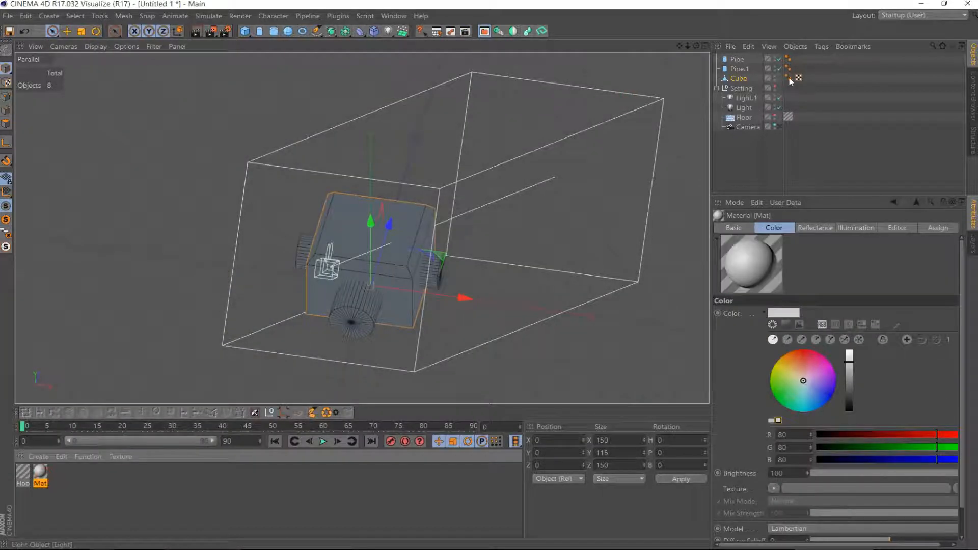
pyautogui.rightClick(747, 120)
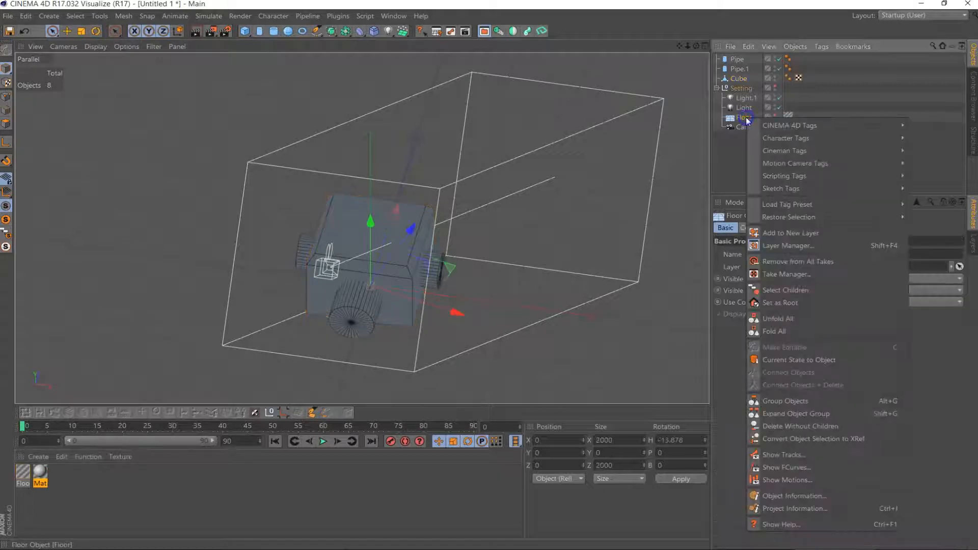
pyautogui.moveTo(774, 125)
pyautogui.click(691, 214)
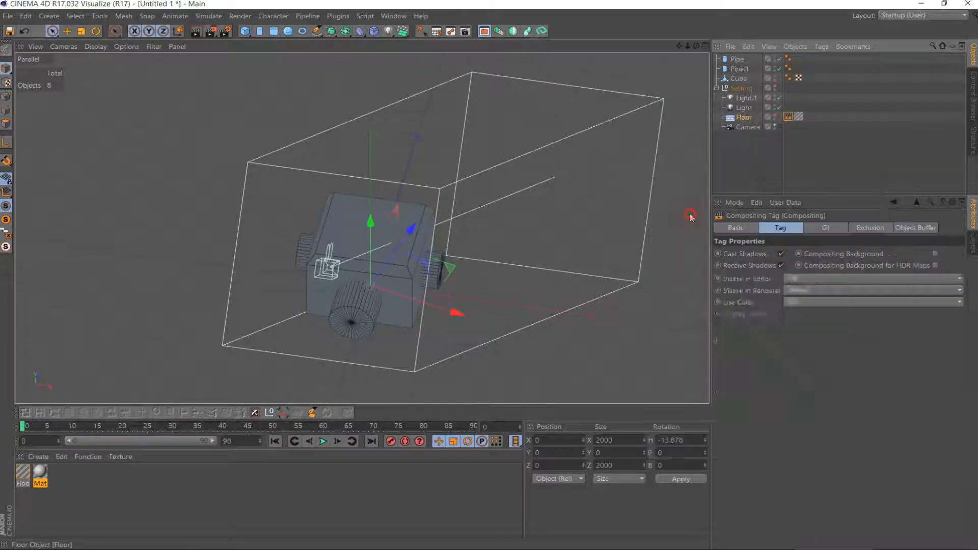
# Make the floor a matte object in its Compositing tag and give it a mid-grey matte colour
pyautogui.click(785, 395)
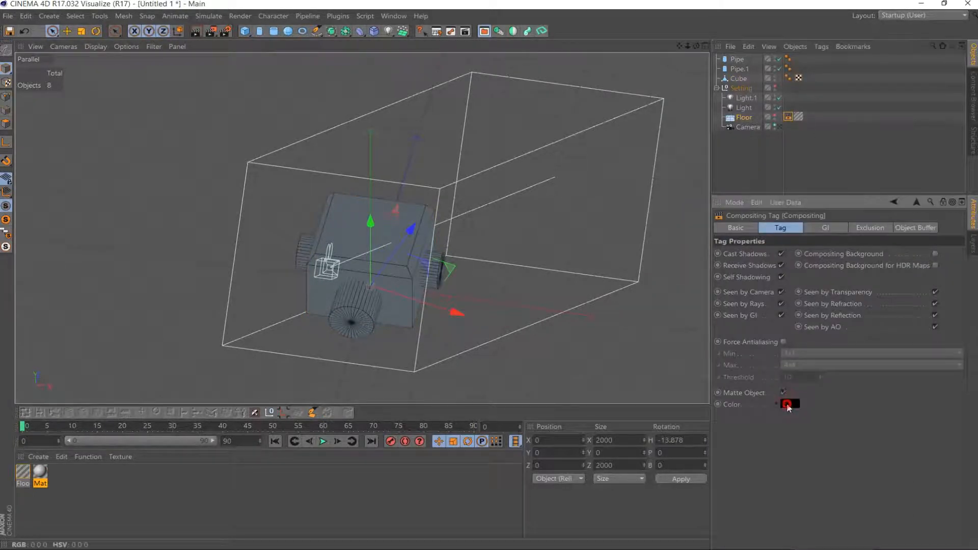
pyautogui.click(776, 404)
pyautogui.click(768, 403)
pyautogui.click(770, 381)
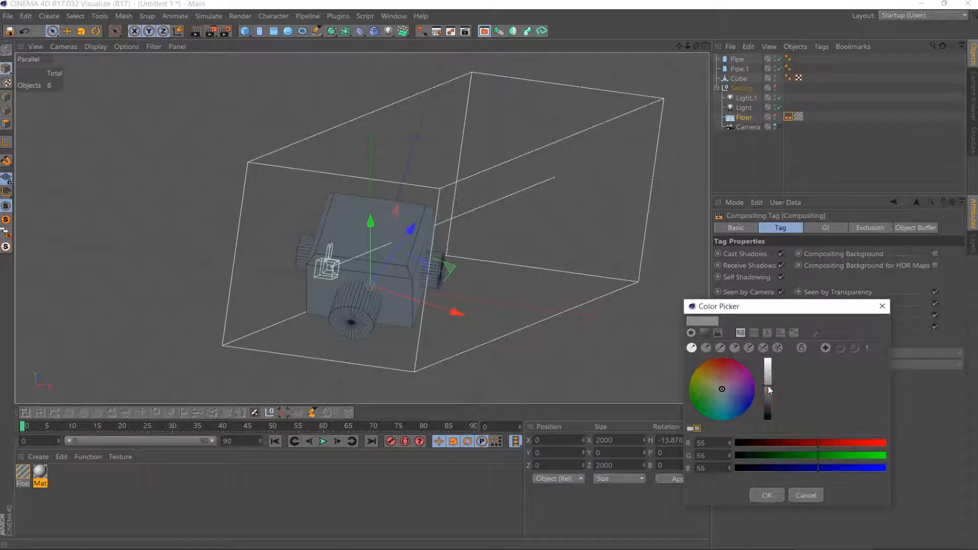
pyautogui.click(767, 496)
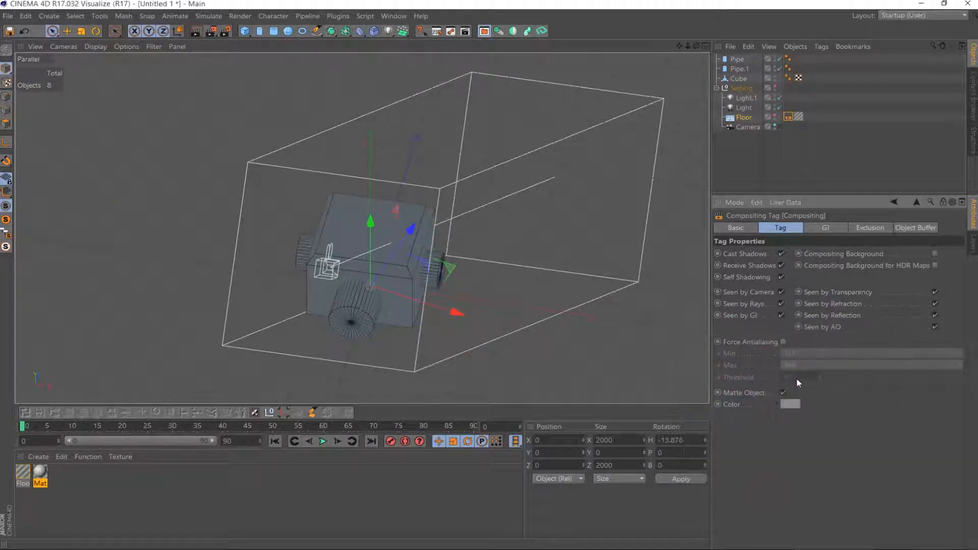
# Render the scene in the Picture Viewer with Matte Object enabled and inspect how the grey floor looks
pyautogui.click(784, 393)
pyautogui.click(784, 394)
pyautogui.click(215, 33)
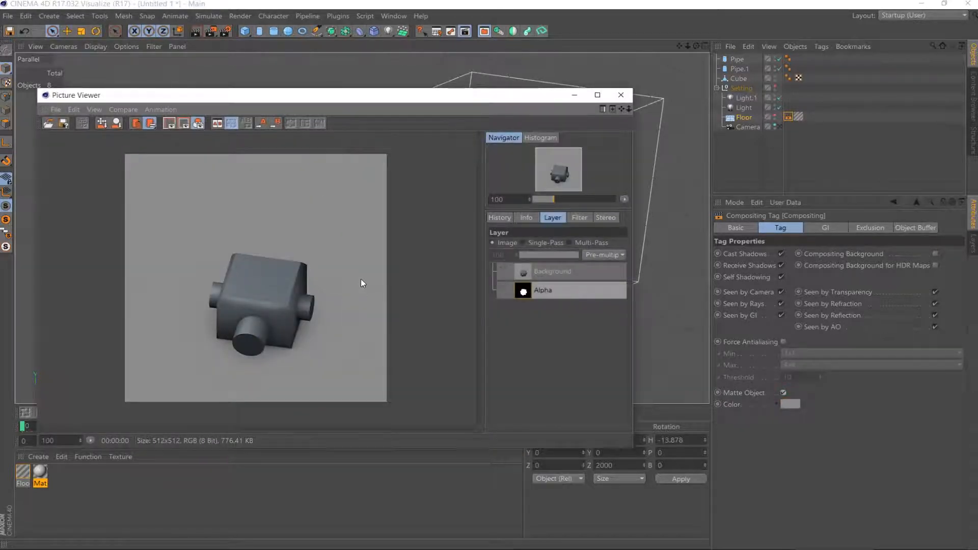
pyautogui.click(621, 95)
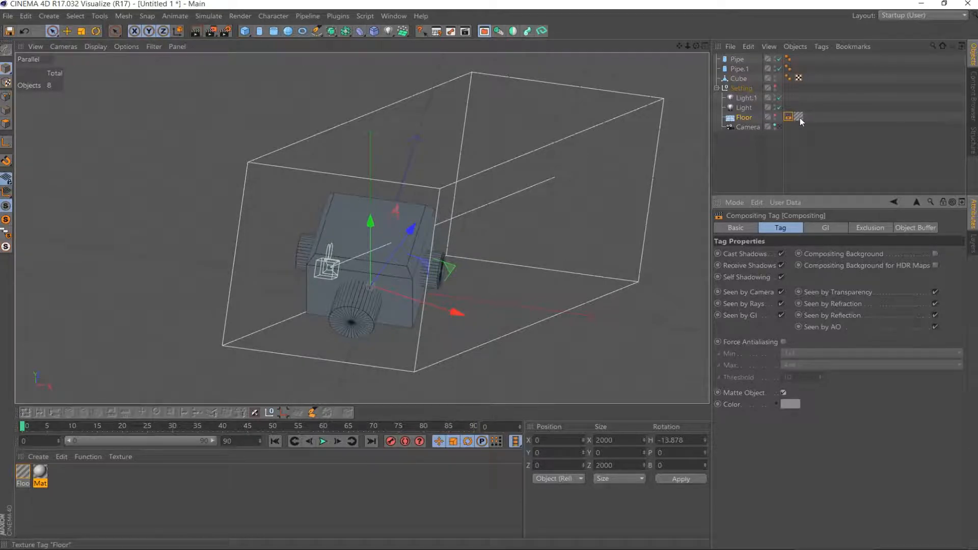
# Switch the floor's Matte Object option off and on again, and check the scene in another Picture Viewer render
pyautogui.click(799, 117)
pyautogui.click(788, 117)
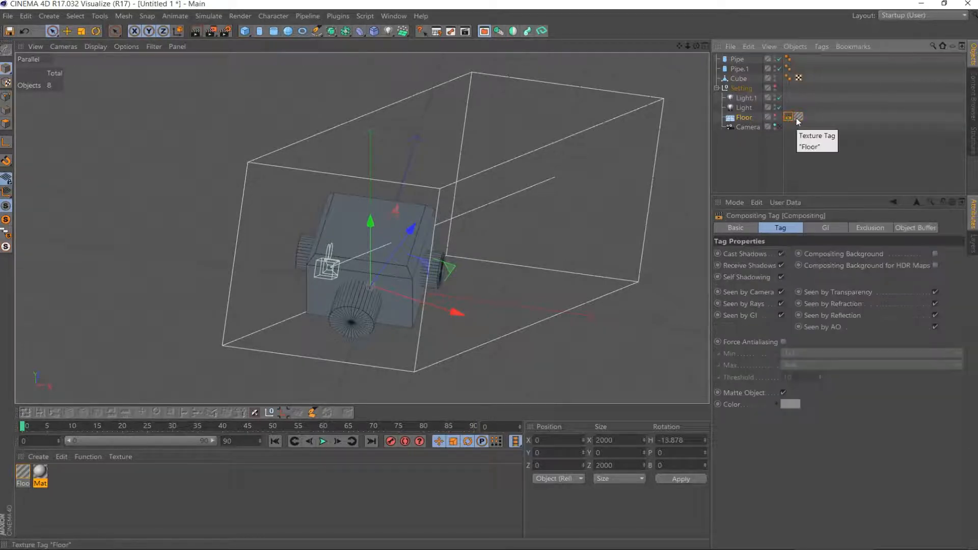
pyautogui.click(784, 392)
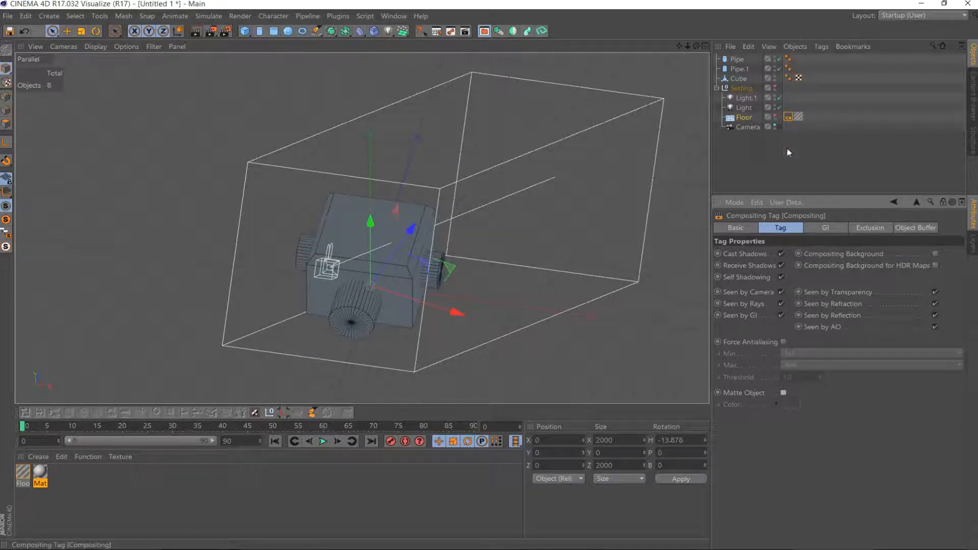
pyautogui.click(783, 392)
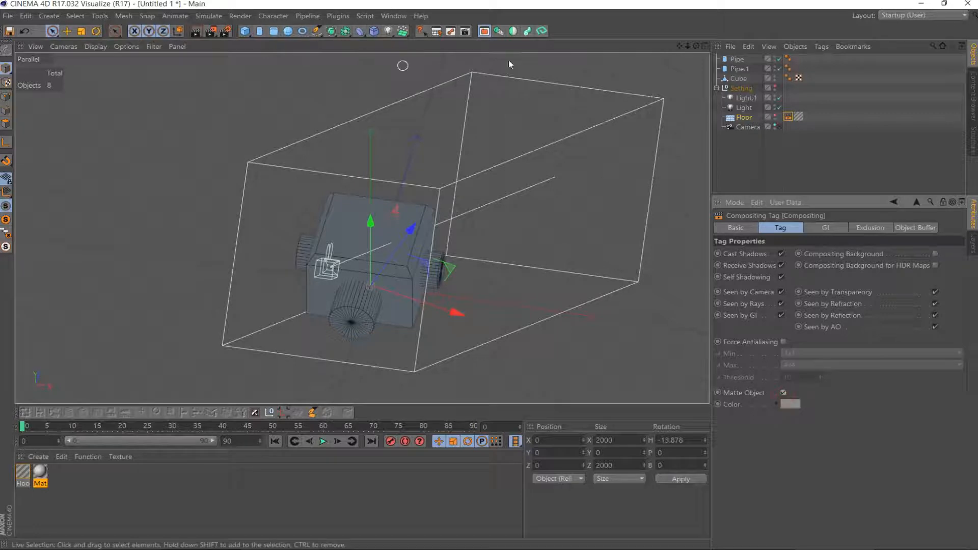
pyautogui.moveTo(696, 46); pyautogui.dragTo(636, 66)
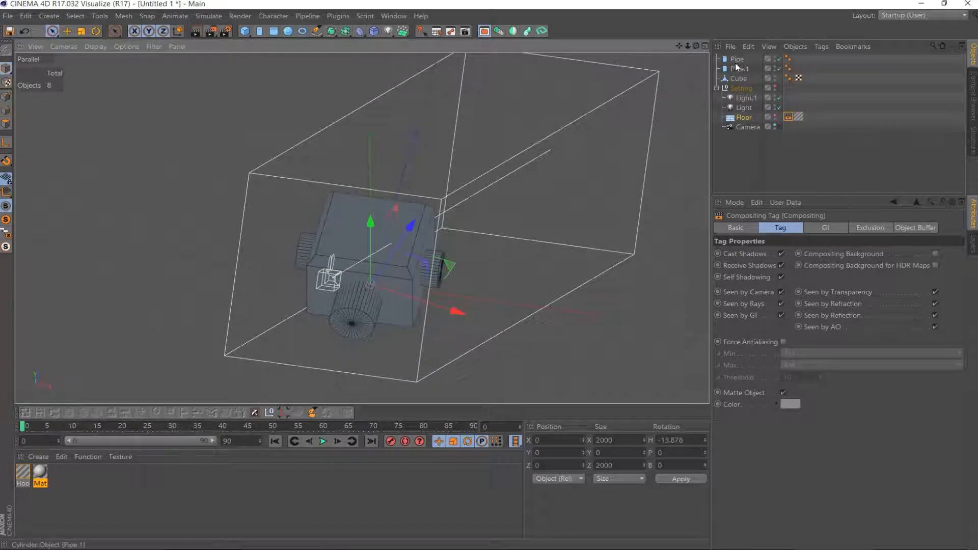
pyautogui.click(210, 31)
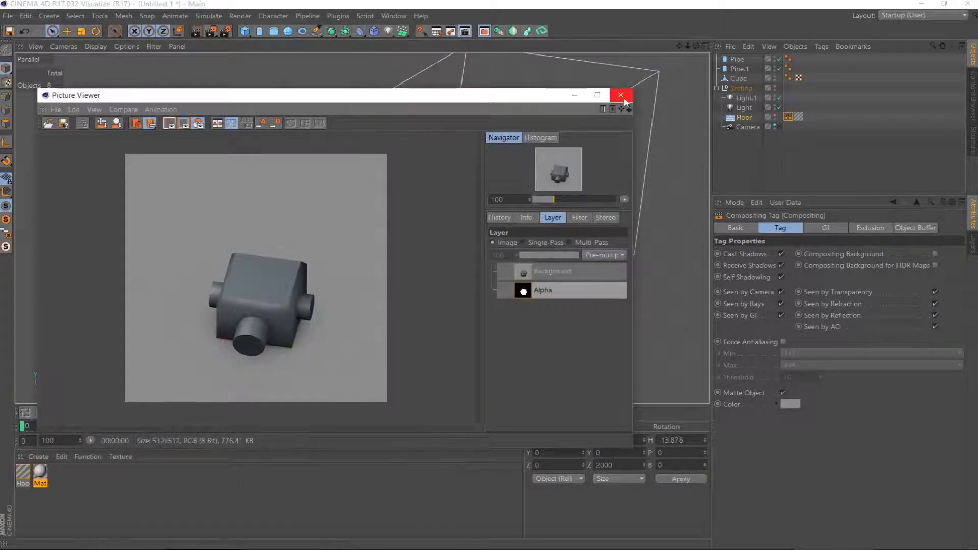
pyautogui.click(623, 99)
# Look through the scene camera and set the radius of the sideways pipe (Pipe.1) to 29
pyautogui.click(775, 126)
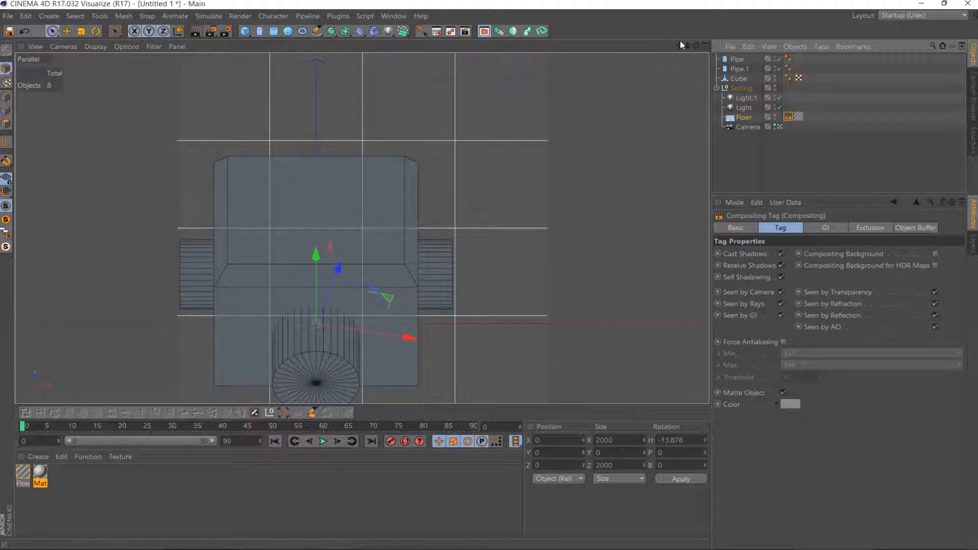
pyautogui.moveTo(681, 45); pyautogui.dragTo(680, 6)
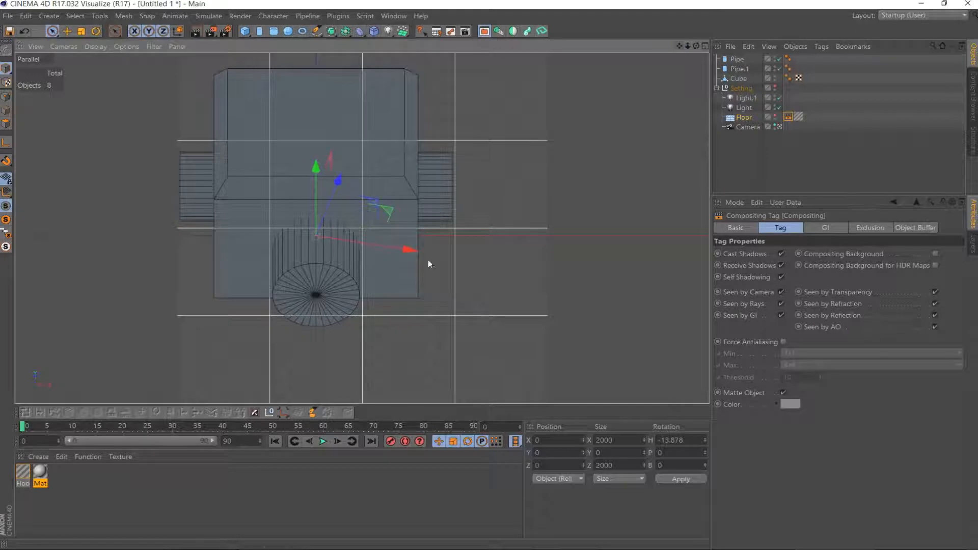
pyautogui.click(740, 69)
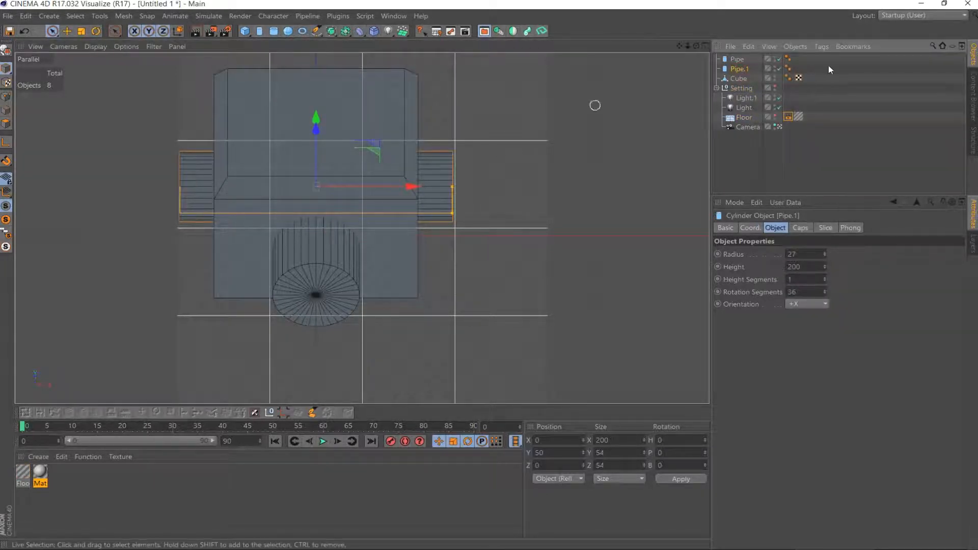
pyautogui.click(798, 254)
pyautogui.scroll(2, 799, 255)
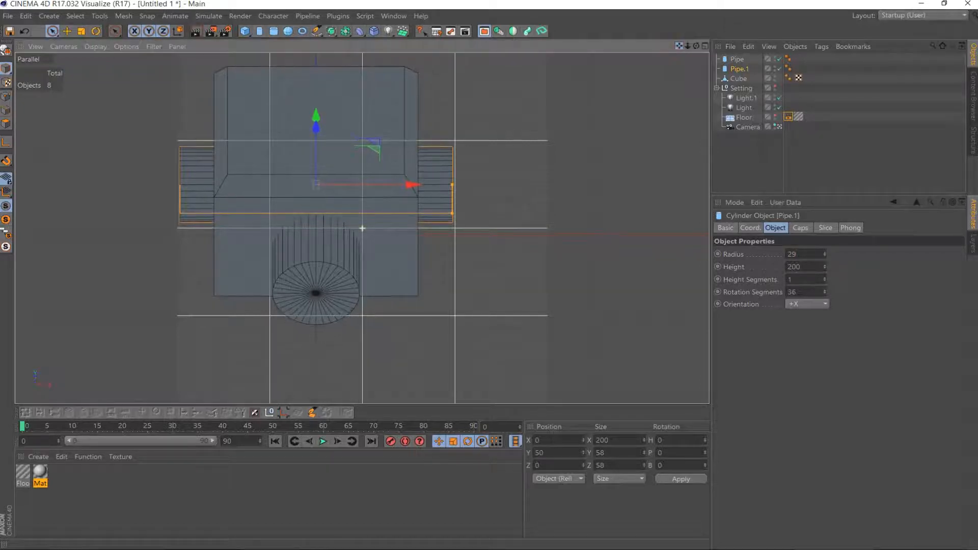
# Set the front pipe's Z position to -32
pyautogui.click(350, 288)
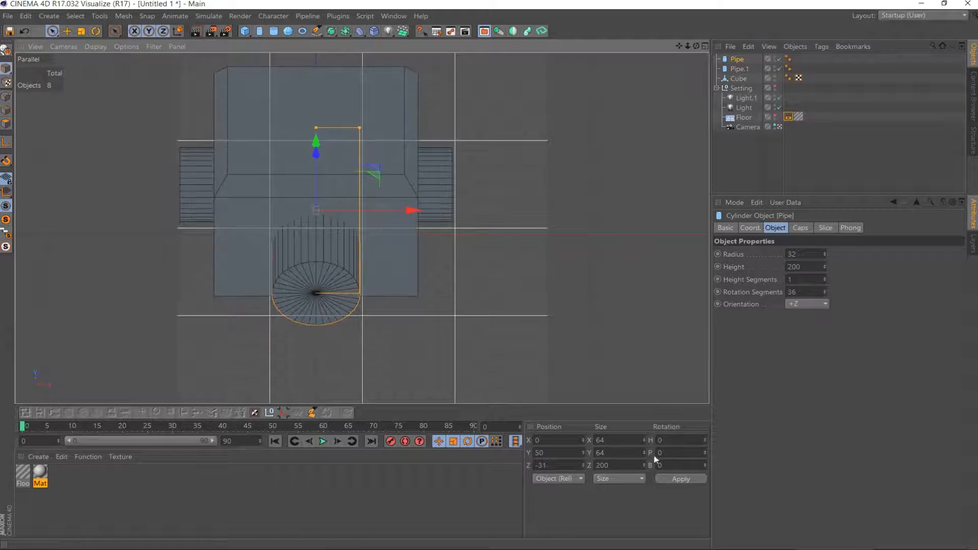
pyautogui.click(562, 466)
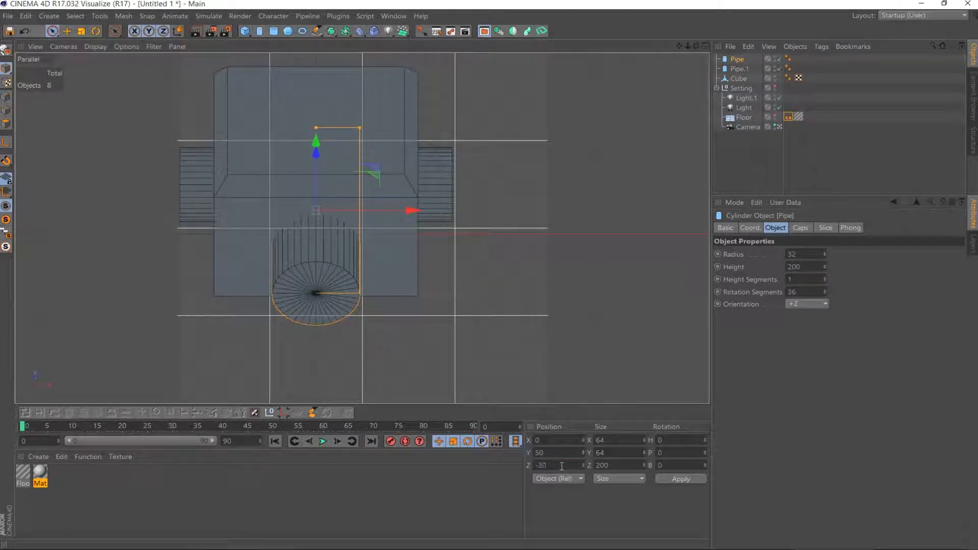
pyautogui.click(676, 479)
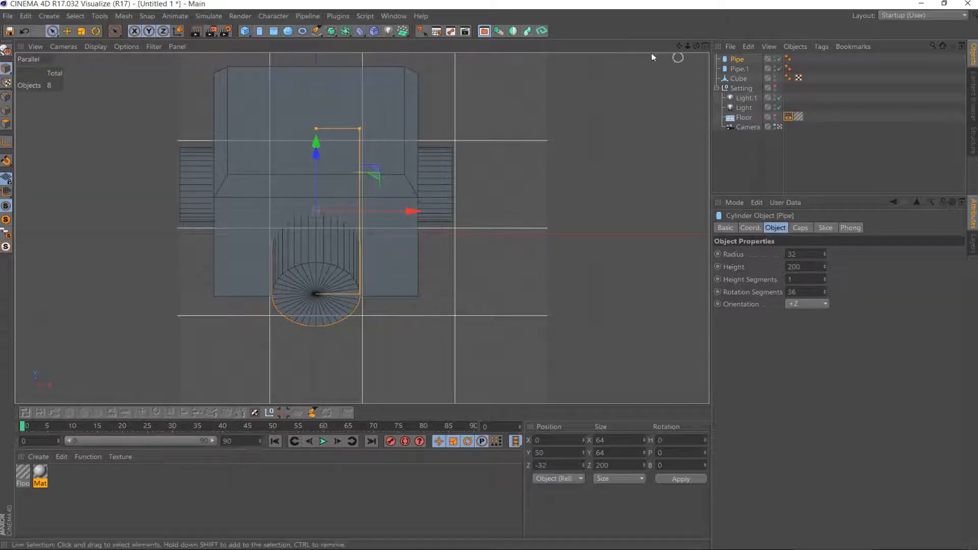
# Try moving the front pipe with the X and Y axes locked, and undo the move
pyautogui.rightClick(318, 157)
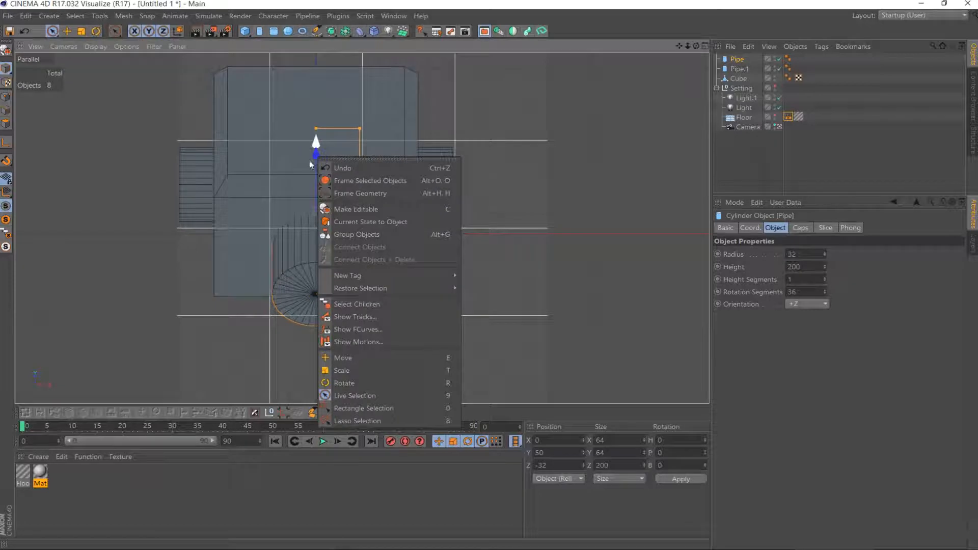
pyautogui.click(279, 124)
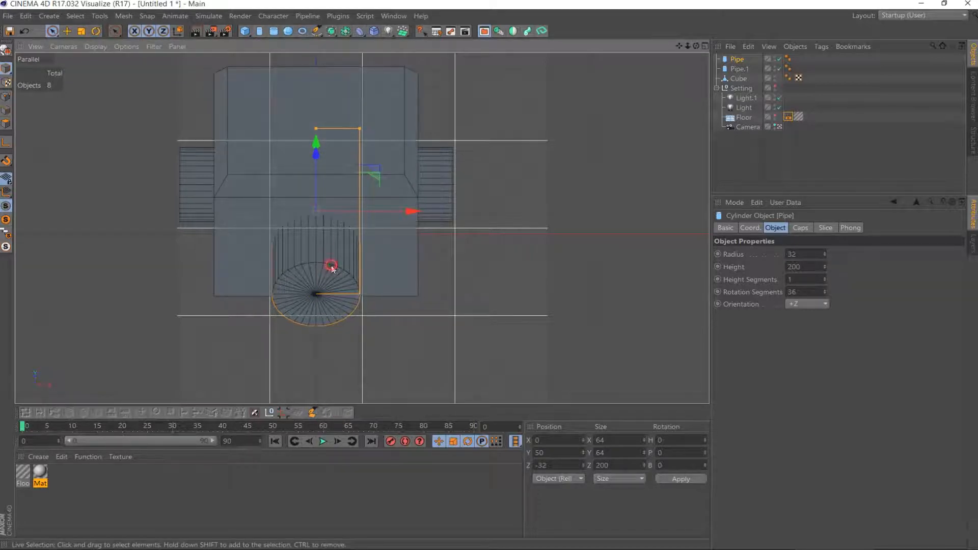
pyautogui.click(148, 32)
pyautogui.click(134, 31)
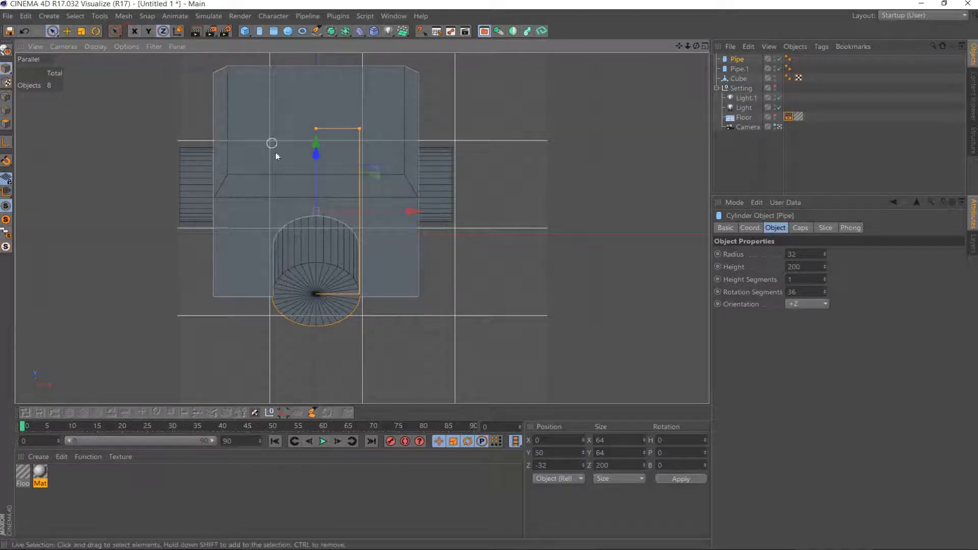
pyautogui.moveTo(316, 144)
pyautogui.mouseDown()
pyautogui.moveTo(315, 155)
pyautogui.moveTo(316, 145)
pyautogui.mouseUp()
pyautogui.click(25, 31)
# Try moving the front pipe with only the Y axis unlocked, and undo the move
pyautogui.click(163, 31)
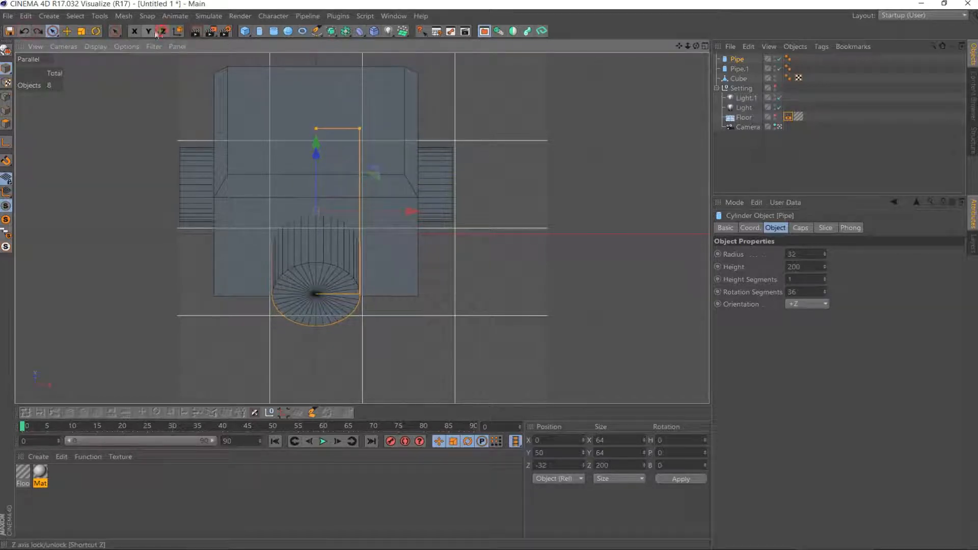
pyautogui.click(134, 31)
pyautogui.click(148, 31)
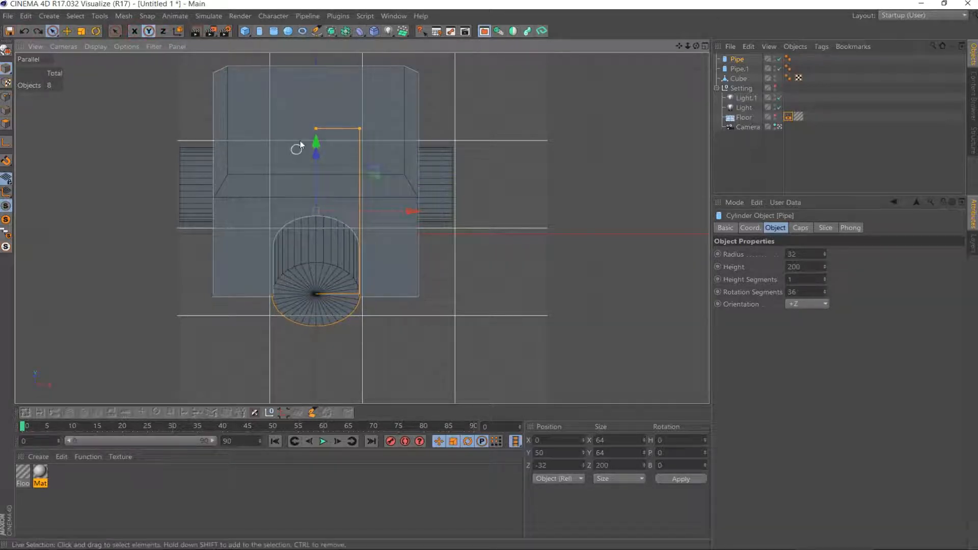
pyautogui.moveTo(318, 142); pyautogui.dragTo(291, 196)
pyautogui.click(24, 31)
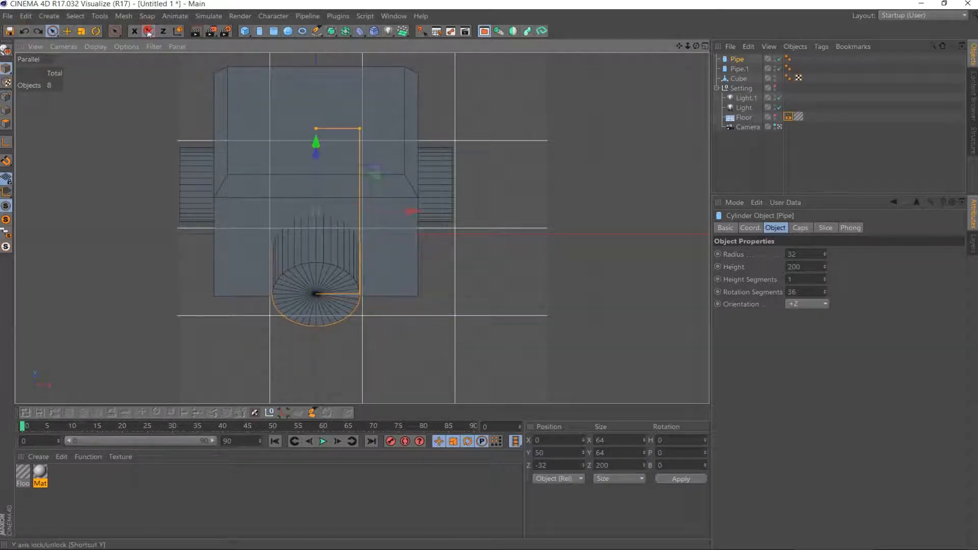
# Raise the front pipe to a Y position of 57 and unlock all three axes
pyautogui.click(148, 31)
pyautogui.click(163, 31)
pyautogui.moveTo(317, 162)
pyautogui.mouseDown()
pyautogui.moveTo(316, 153)
pyautogui.moveTo(316, 222)
pyautogui.moveTo(315, 153)
pyautogui.mouseUp()
pyautogui.click(163, 31)
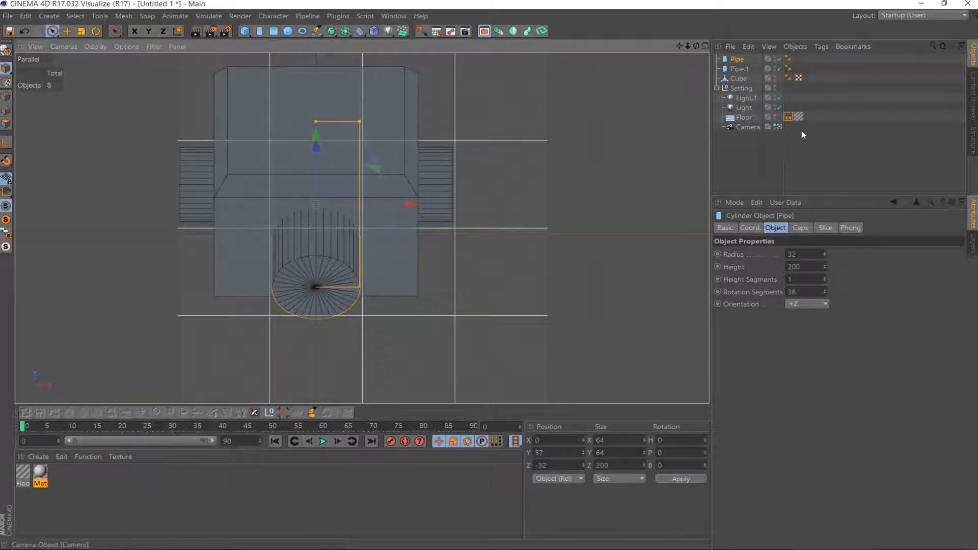
pyautogui.click(135, 32)
pyautogui.click(149, 31)
pyautogui.click(163, 31)
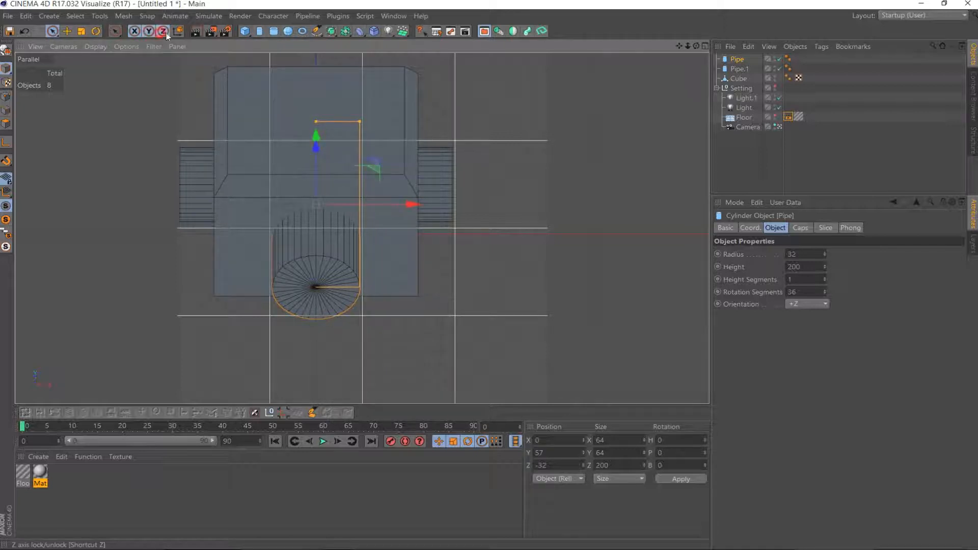
# Leave the camera view, pull the front pipe outward to a Z position of -65, and return to the scene camera
pyautogui.click(780, 127)
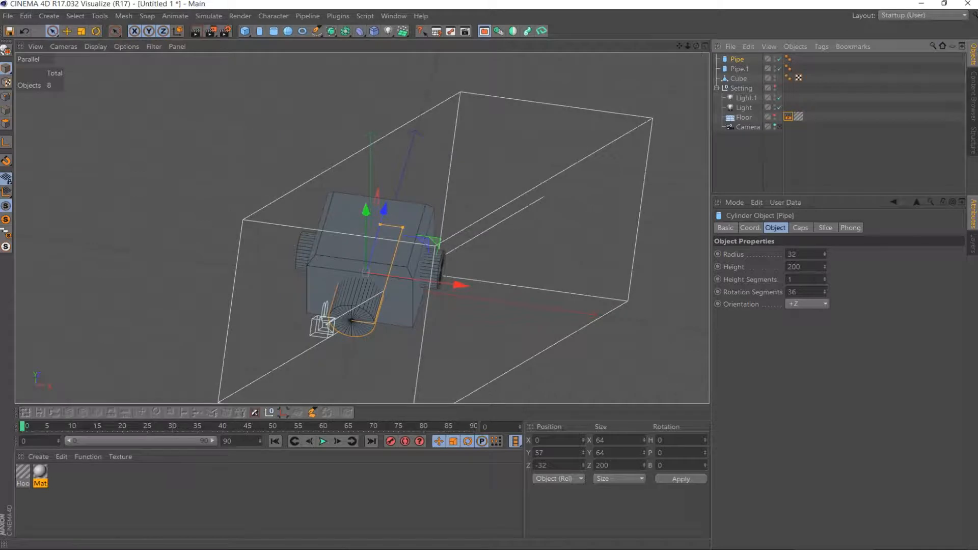
pyautogui.moveTo(696, 46); pyautogui.dragTo(696, 48)
pyautogui.moveTo(426, 231); pyautogui.dragTo(417, 251)
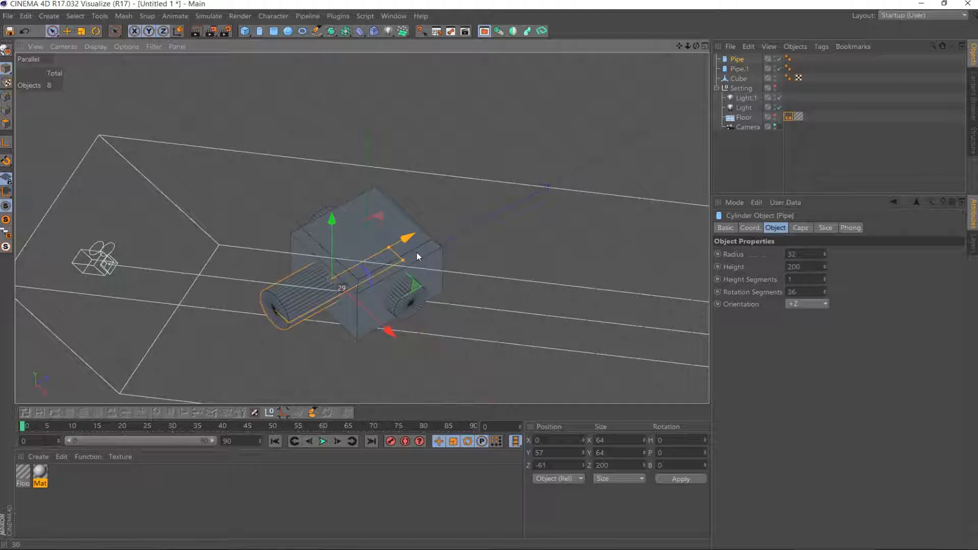
pyautogui.moveTo(417, 256); pyautogui.dragTo(417, 257)
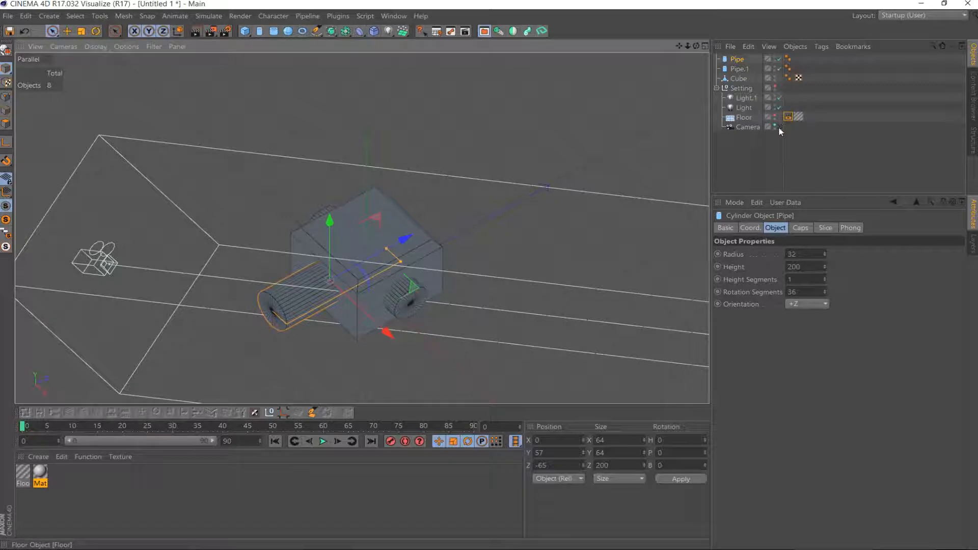
pyautogui.click(780, 126)
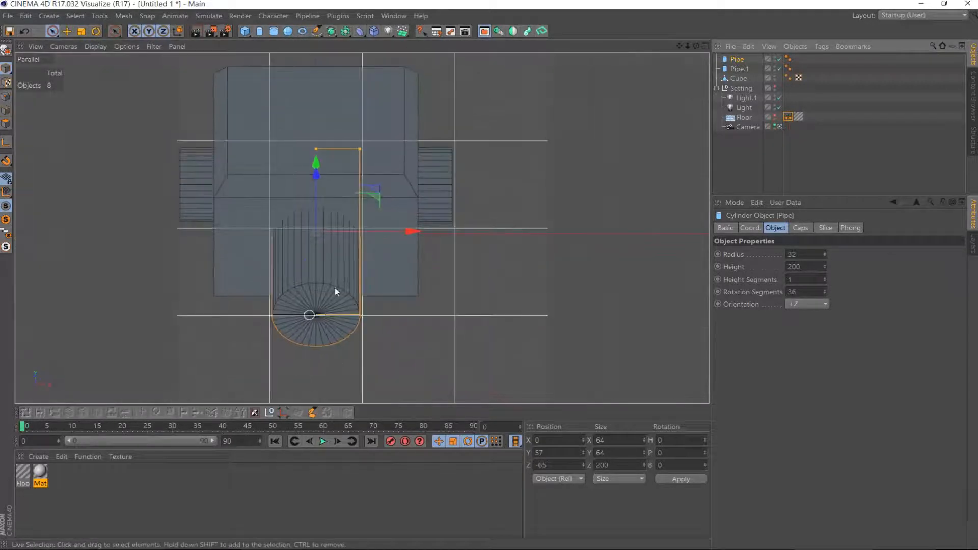
# Add a null to the scene and name it "Object"
pyautogui.click(740, 80)
pyautogui.hotkey('alt', 'n')
pyautogui.doubleClick(738, 61)
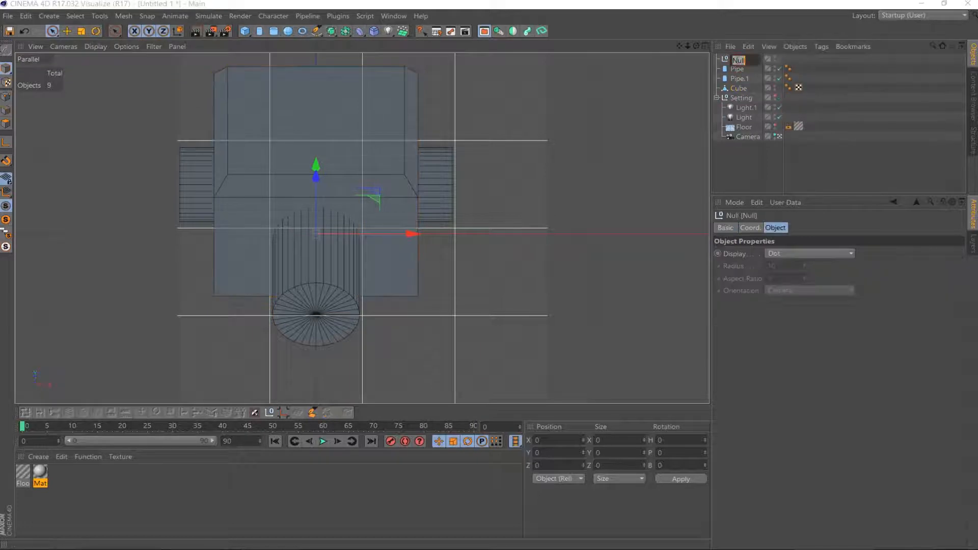
pyautogui.write('Object')
pyautogui.press('Return')
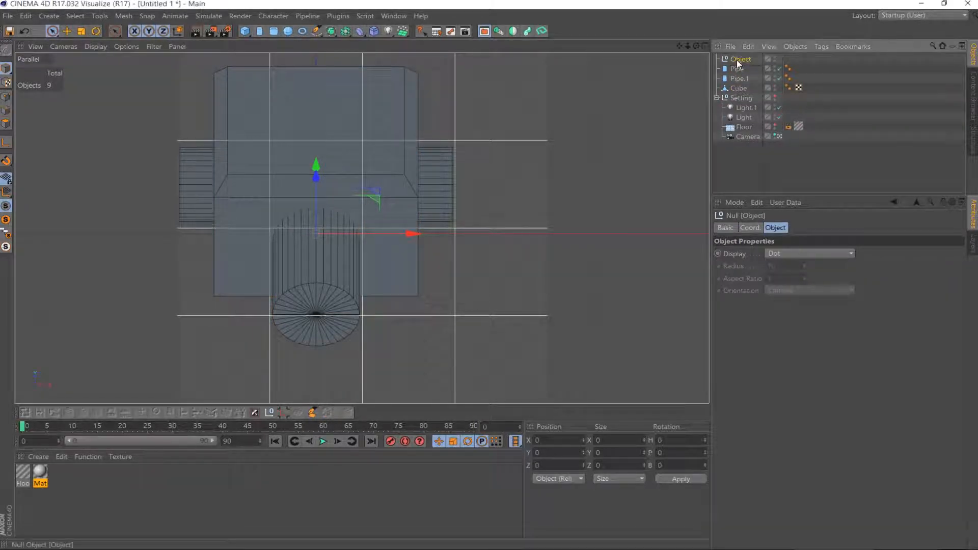
# Nest Pipe, Pipe.1 and Cube under the Object null
pyautogui.click(737, 69)
pyautogui.keyDown('shift'); pyautogui.click(738, 88); pyautogui.keyUp('shift')
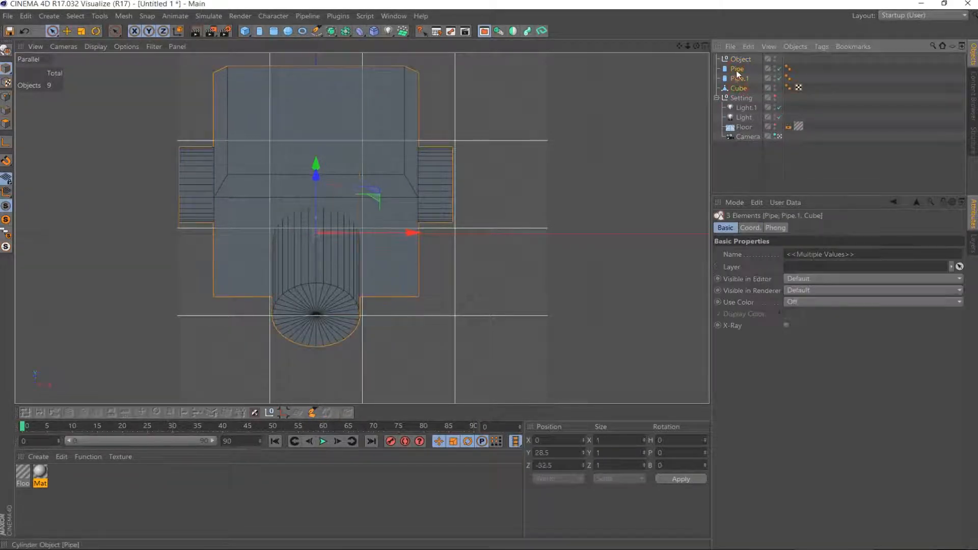
pyautogui.moveTo(740, 63); pyautogui.dragTo(740, 61)
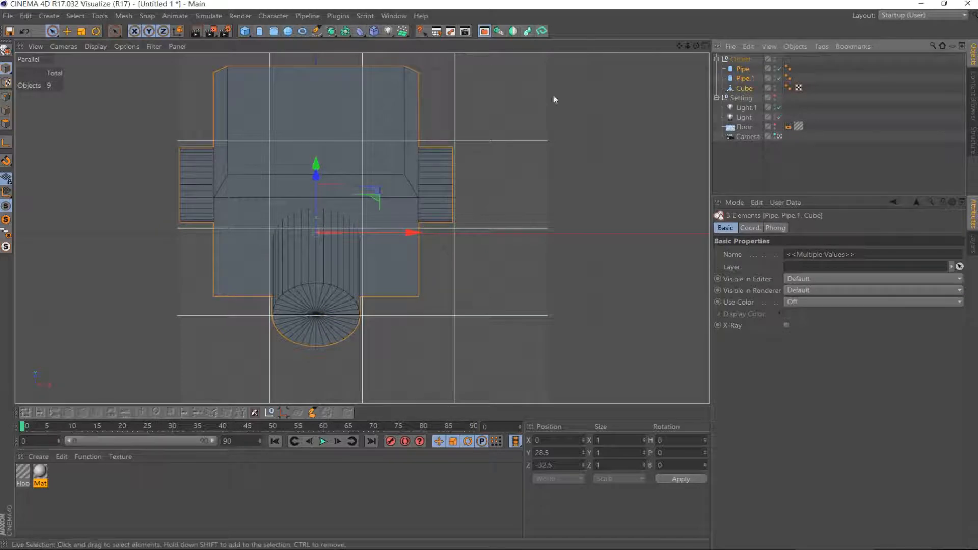
# Select the Object null, render the scene to the Picture Viewer to check the model, and close the viewer
pyautogui.click(740, 59)
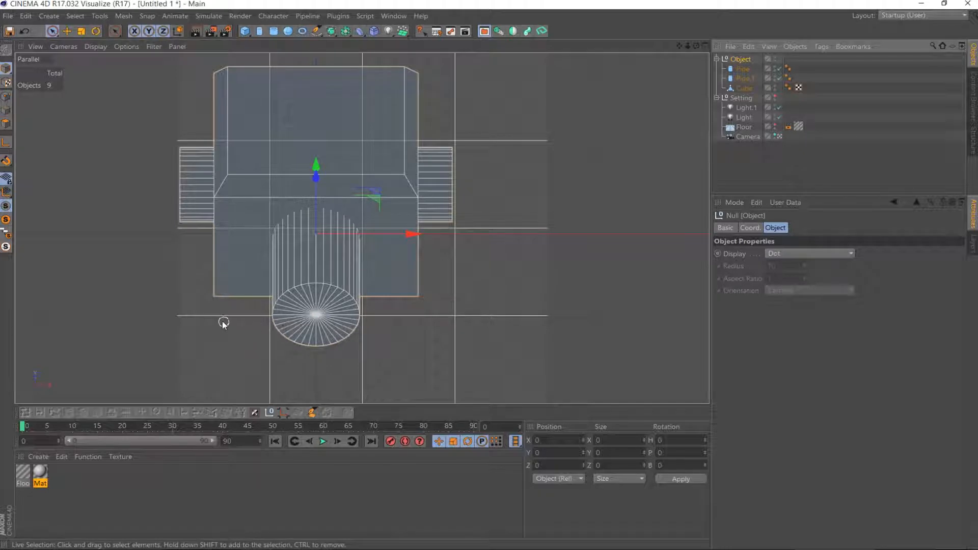
pyautogui.click(212, 32)
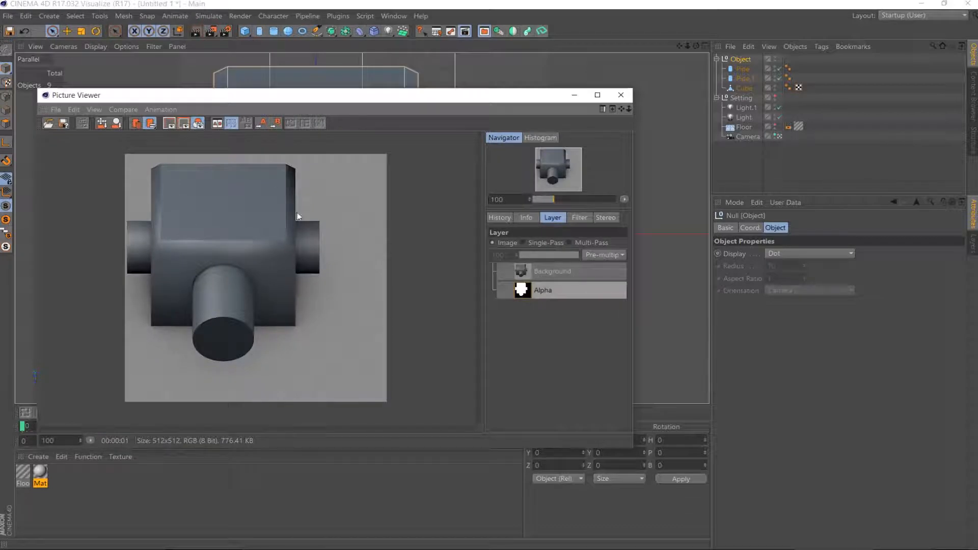
pyautogui.click(622, 97)
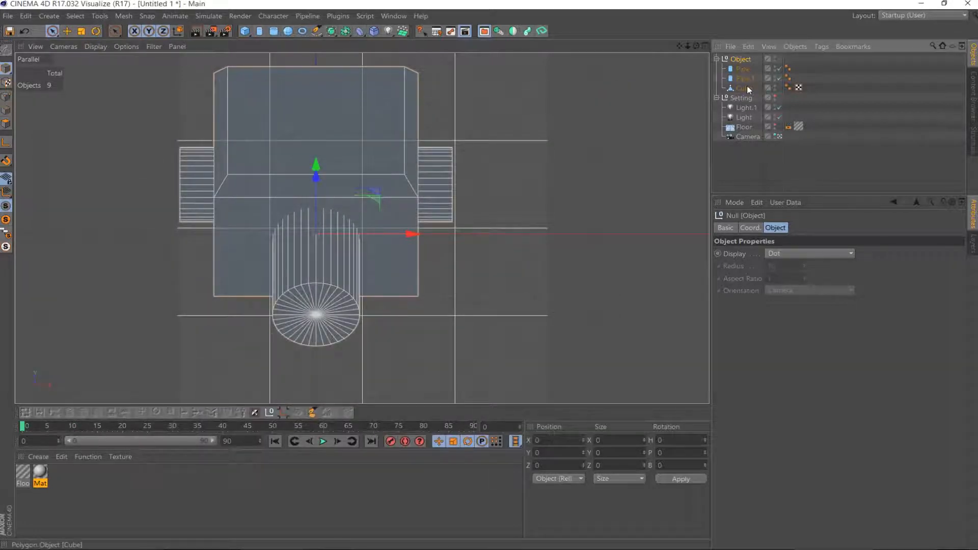
# Disable Matte Object in the floor's Compositing tag
pyautogui.click(746, 89)
pyautogui.click(789, 88)
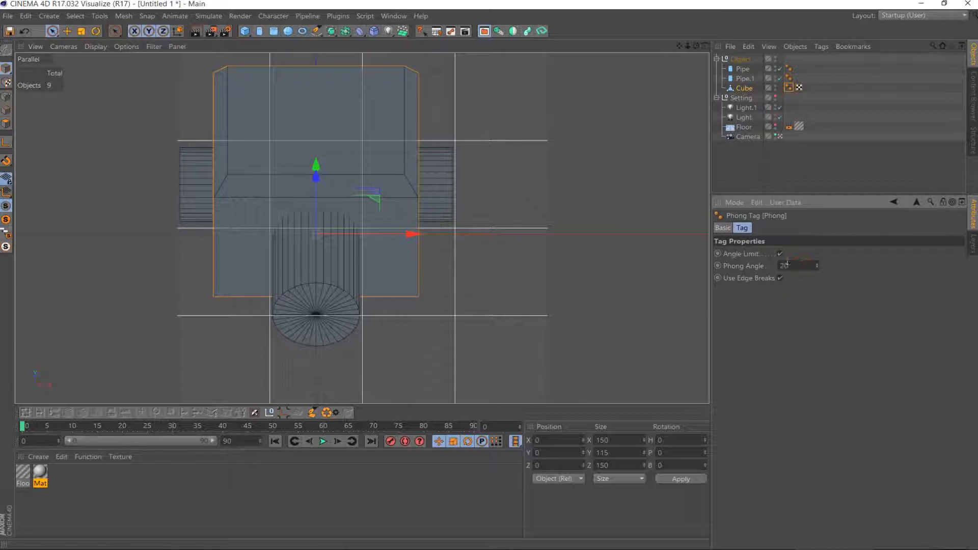
pyautogui.click(789, 126)
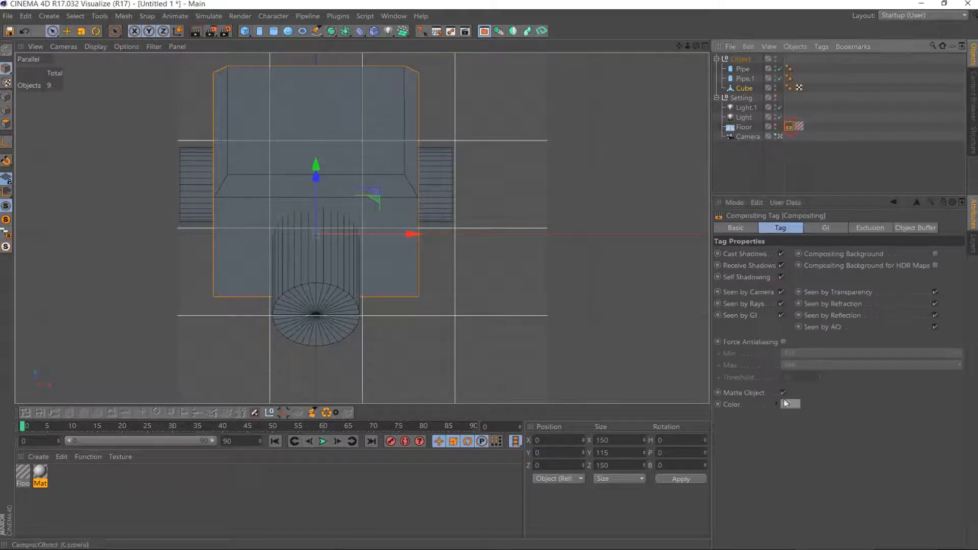
pyautogui.click(783, 392)
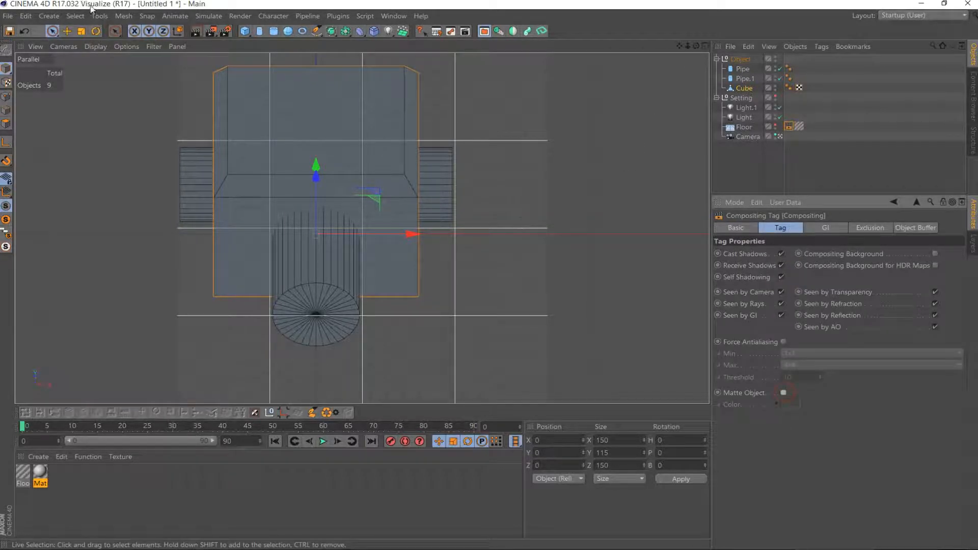
# Render the scene without the floor matte, check the image and its Alpha layer, and close the Picture Viewer
pyautogui.click(213, 31)
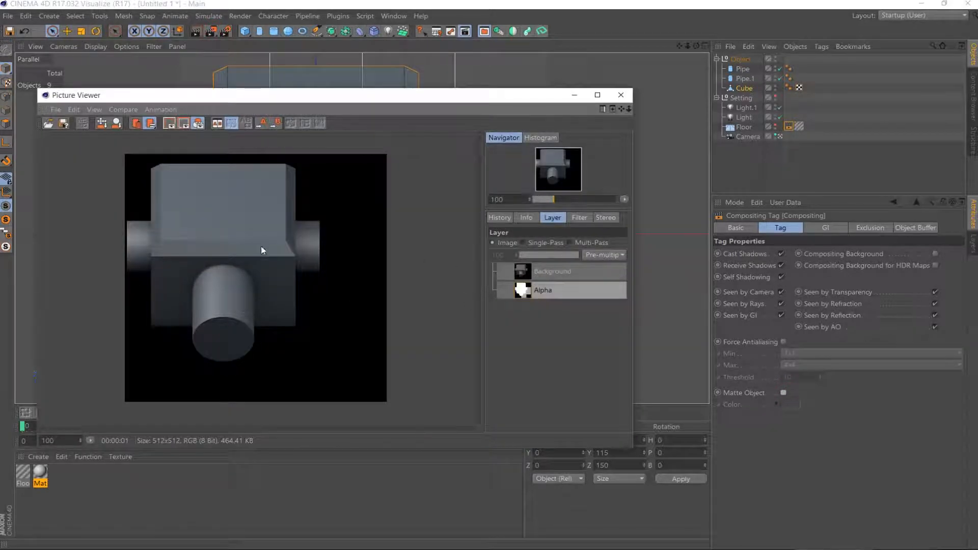
pyautogui.click(555, 289)
pyautogui.click(499, 245)
pyautogui.click(621, 94)
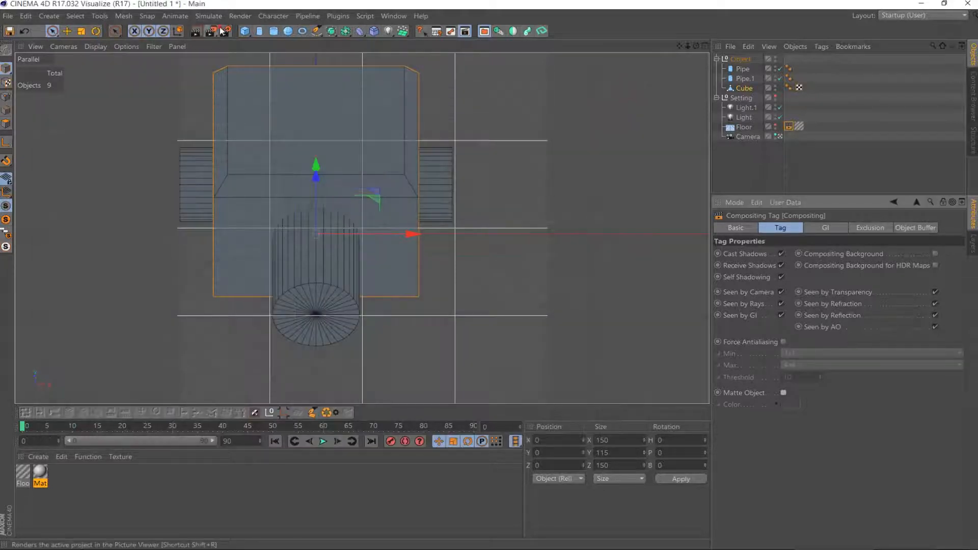
# Set the render output size to 128 x 128 pixels in the render settings
pyautogui.click(225, 31)
pyautogui.click(234, 150)
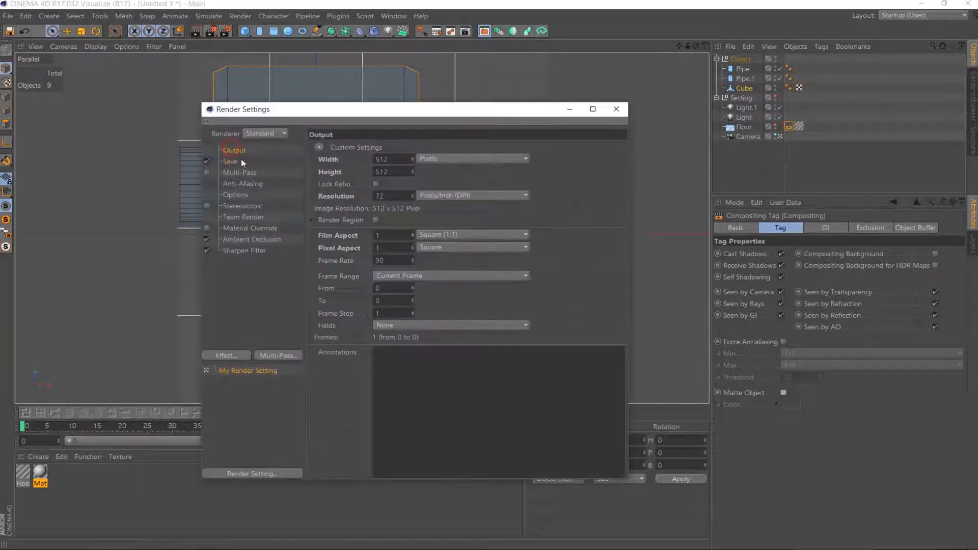
pyautogui.click(391, 159)
pyautogui.write('128')
pyautogui.click(395, 172)
pyautogui.write('12')
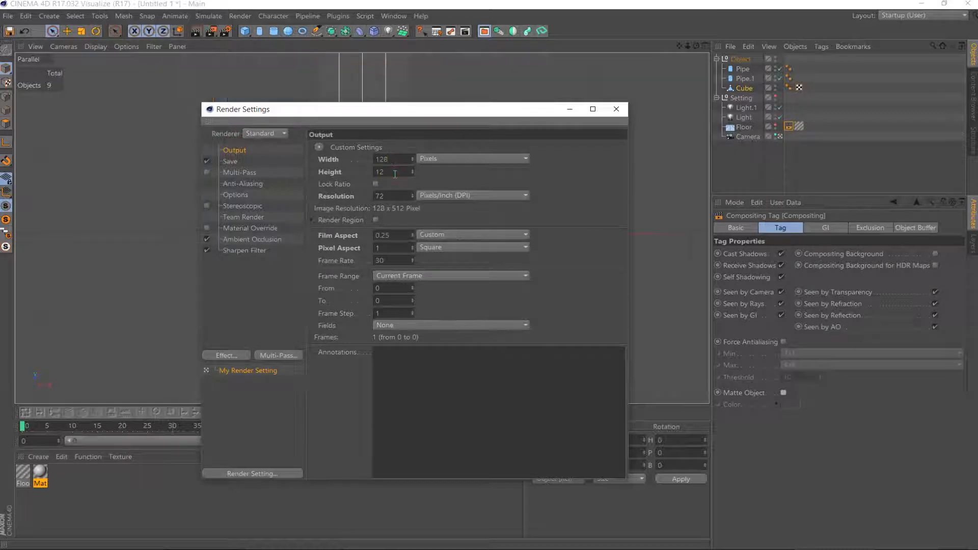
pyautogui.write('8')
pyautogui.press('Return')
pyautogui.click(616, 109)
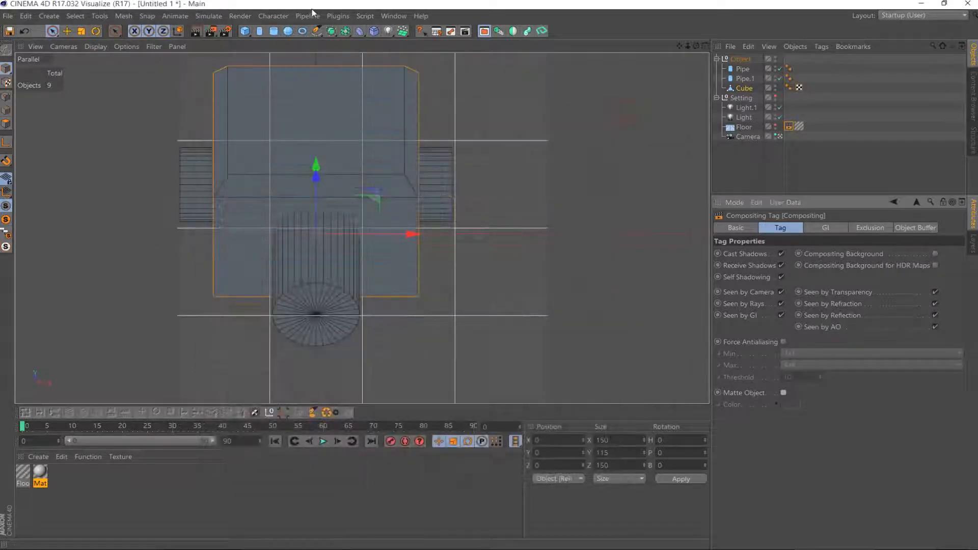
# Render the scene and start saving the picture as an 8-bit PNG still image with alpha channel
pyautogui.click(212, 32)
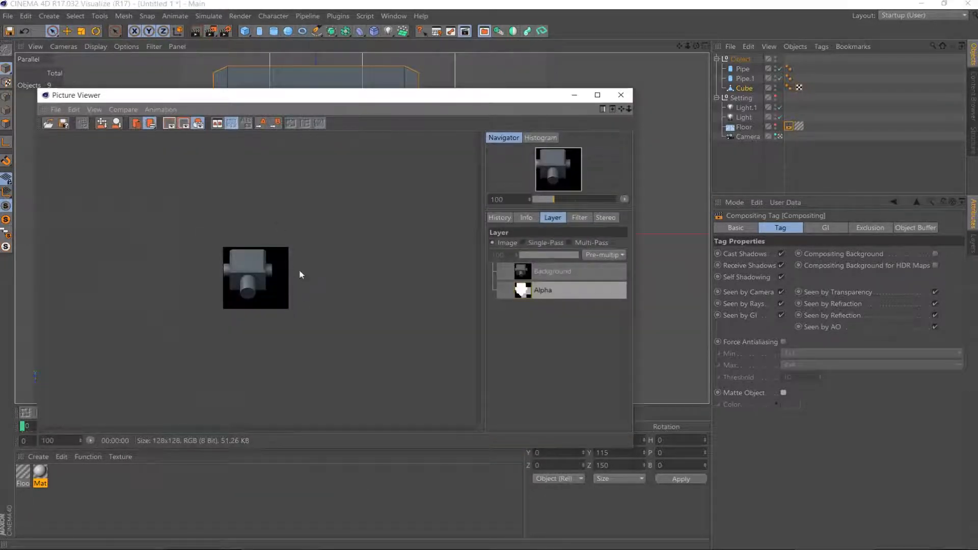
pyautogui.click(63, 123)
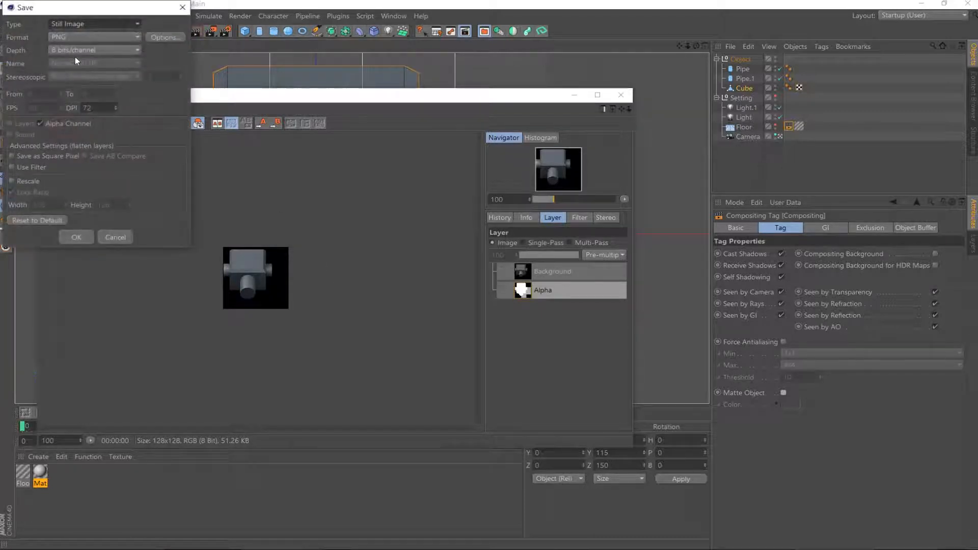
pyautogui.click(77, 237)
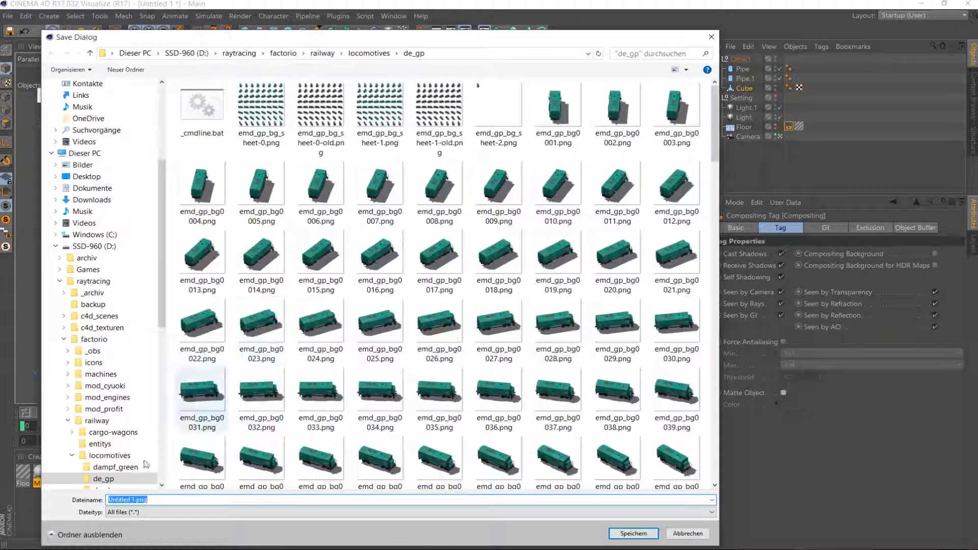
# Choose the temp folder inside raytracing\factorio on drive D as the save location
pyautogui.click(68, 421)
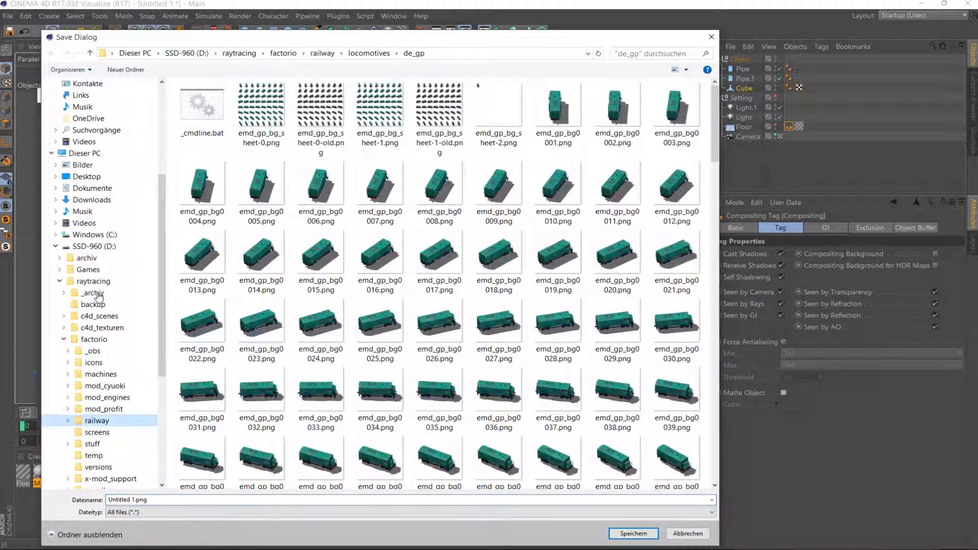
pyautogui.click(63, 340)
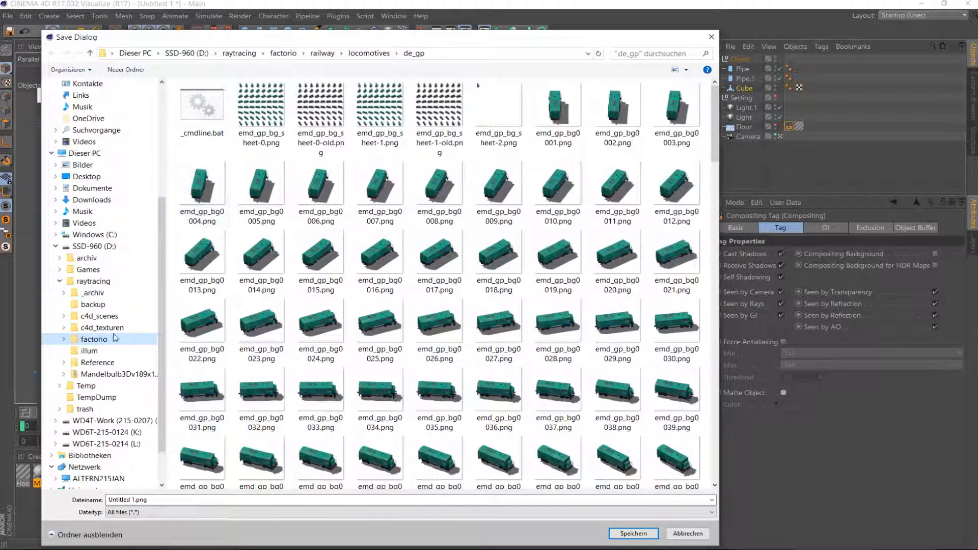
pyautogui.click(97, 284)
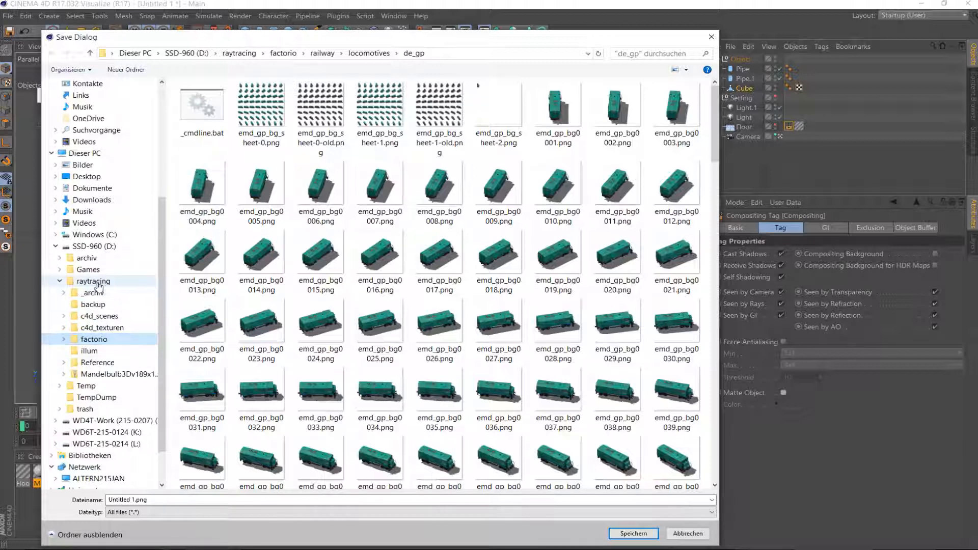
pyautogui.click(94, 339)
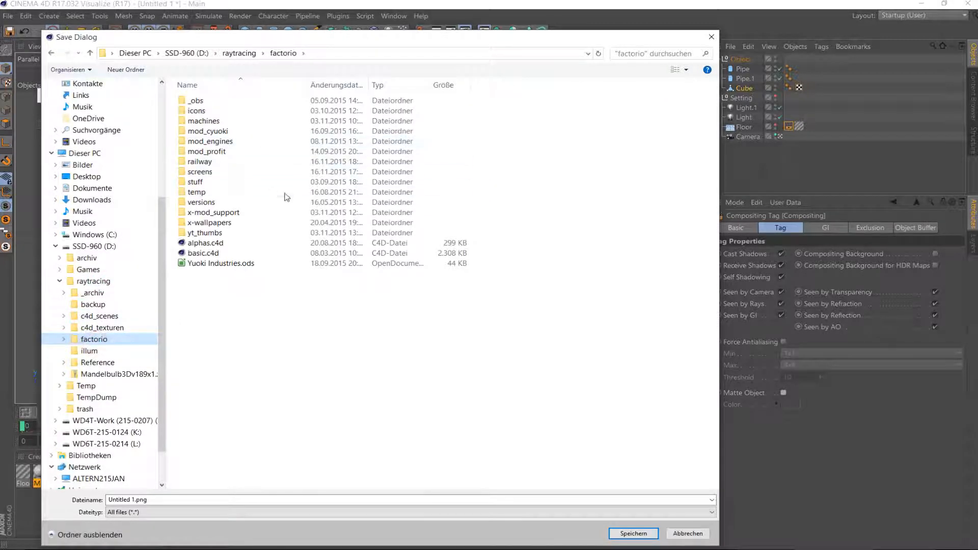
pyautogui.doubleClick(196, 192)
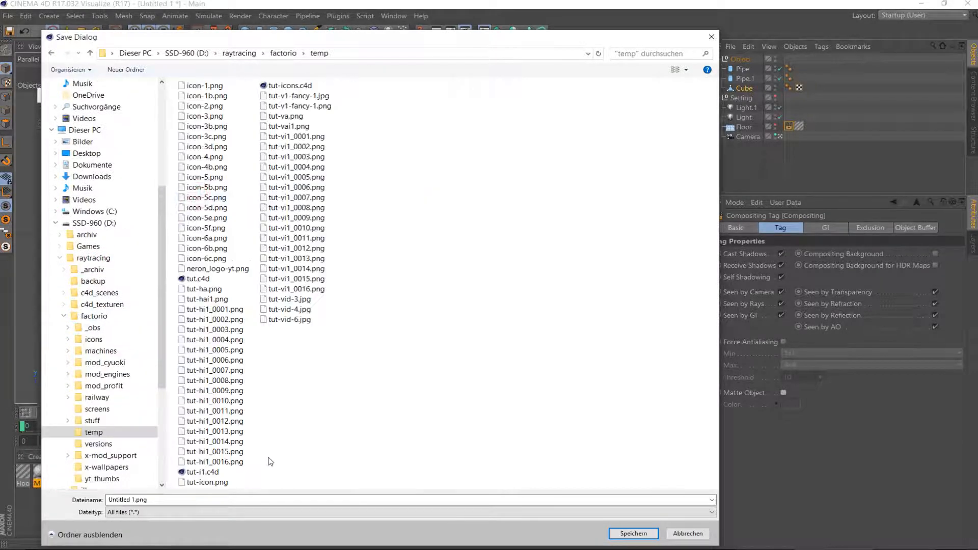
# Save the rendered image as tut-2.png and close the Picture Viewer
pyautogui.click(135, 502)
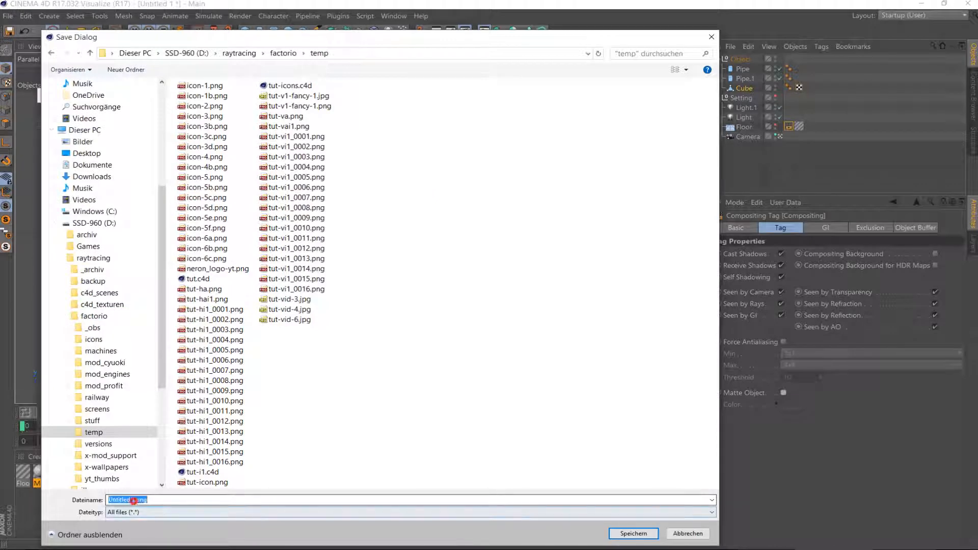
pyautogui.click(178, 503)
pyautogui.hotkey('shift', 'Home')
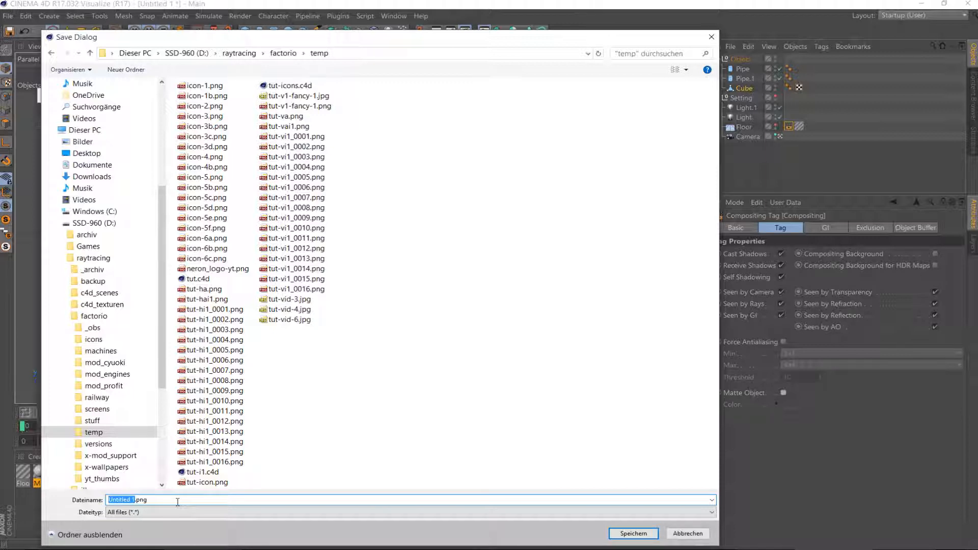
pyautogui.write('t')
pyautogui.press('Return')
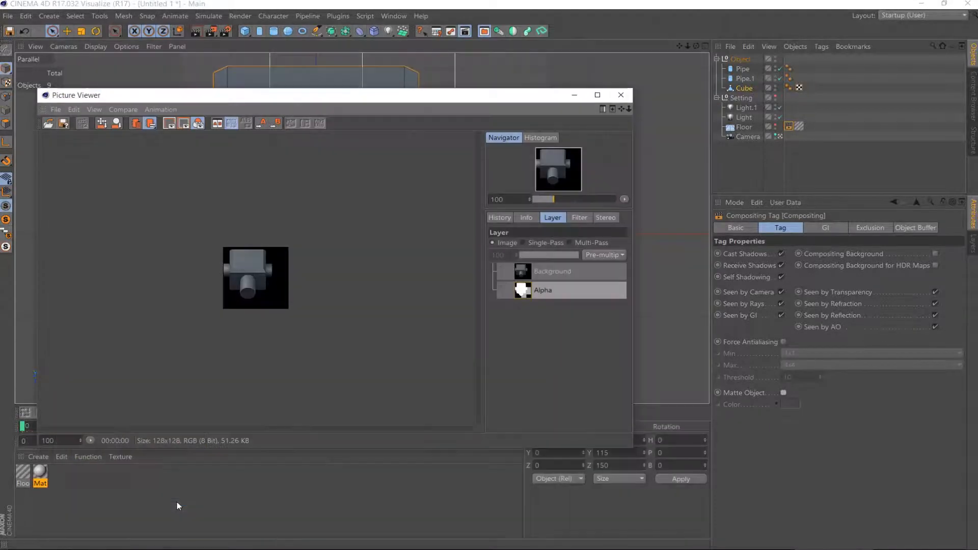
pyautogui.click(621, 95)
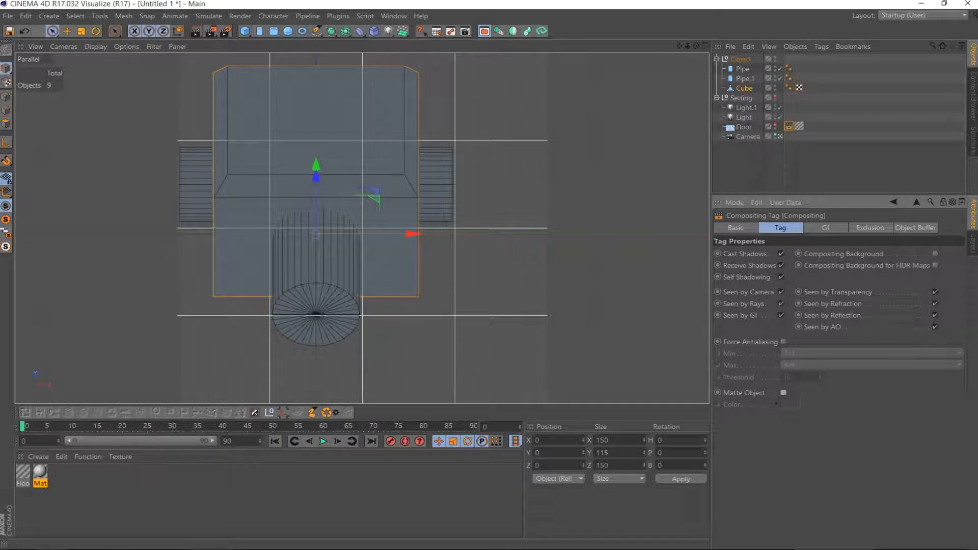
# Switch to cGFXShift and load tut-2.png from the factorio temp folder
pyautogui.click(153, 549)
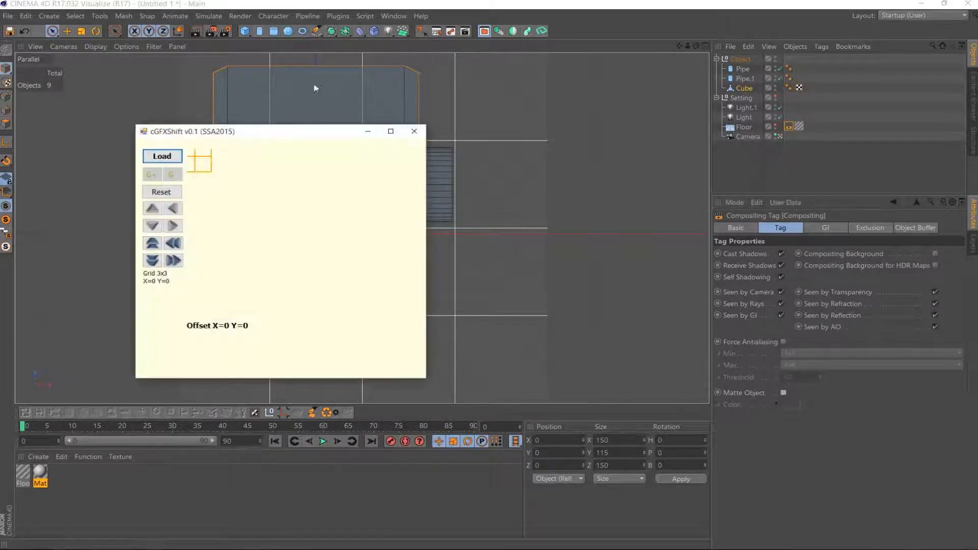
pyautogui.click(162, 156)
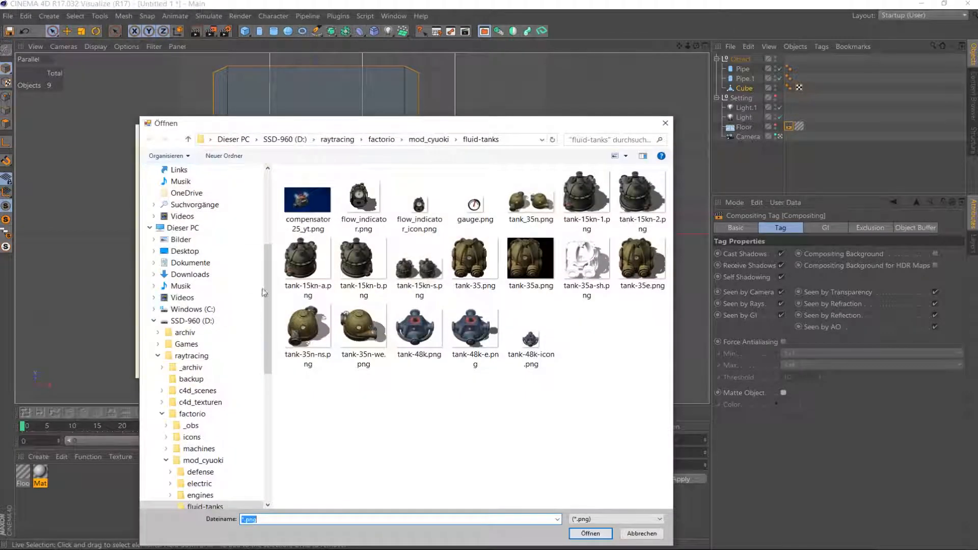
pyautogui.scroll(-8, 227, 316)
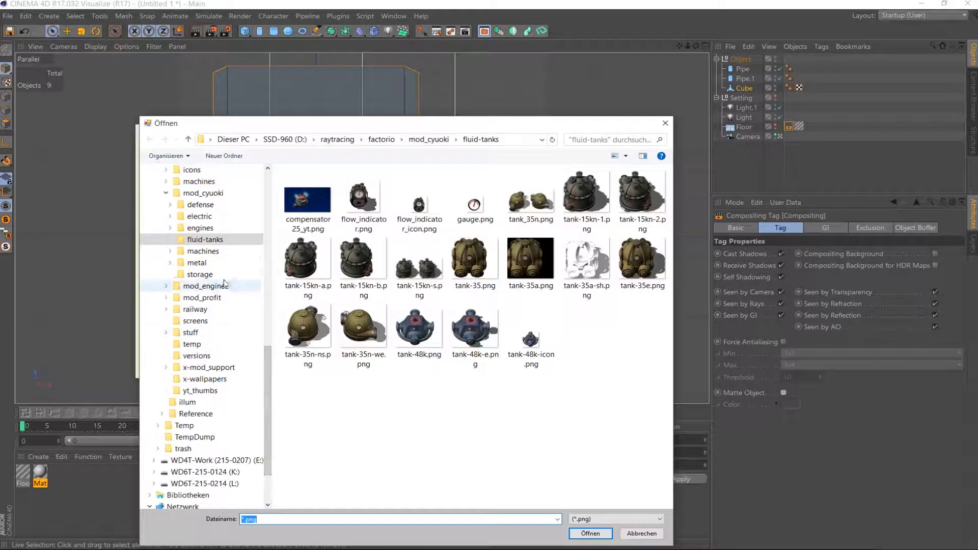
pyautogui.click(192, 344)
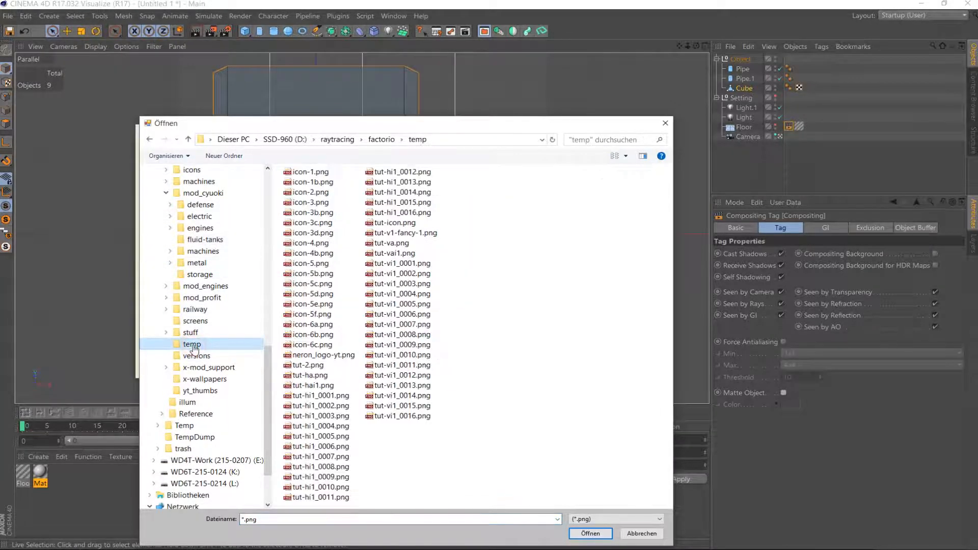
pyautogui.click(309, 365)
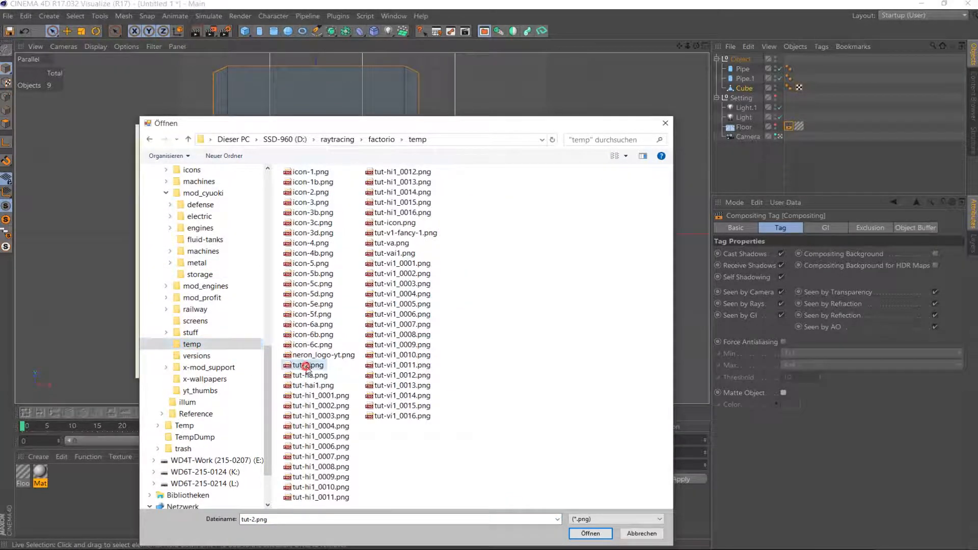
pyautogui.click(590, 534)
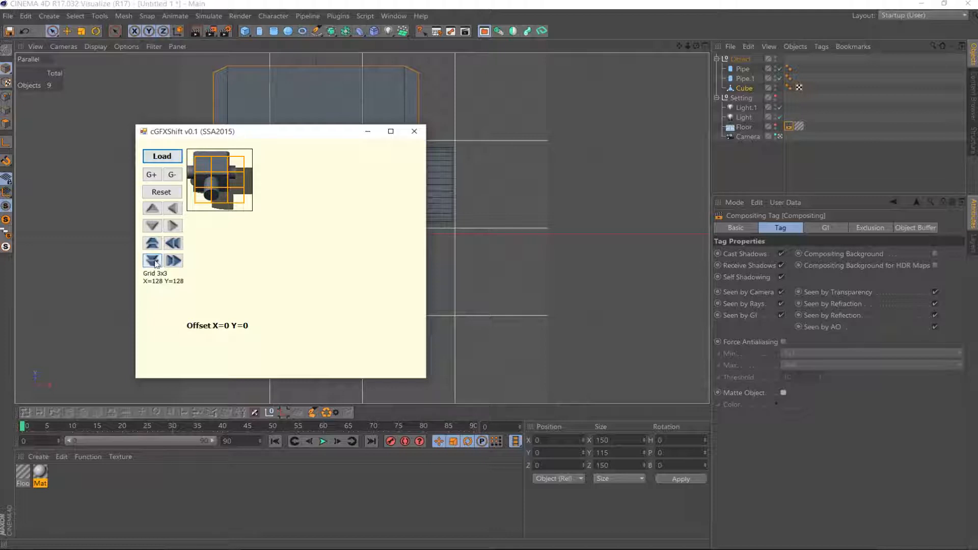
# Shift the 3x3 grid over the machine sprite to an offset of X=0.5, Y=0.5
pyautogui.click(171, 247)
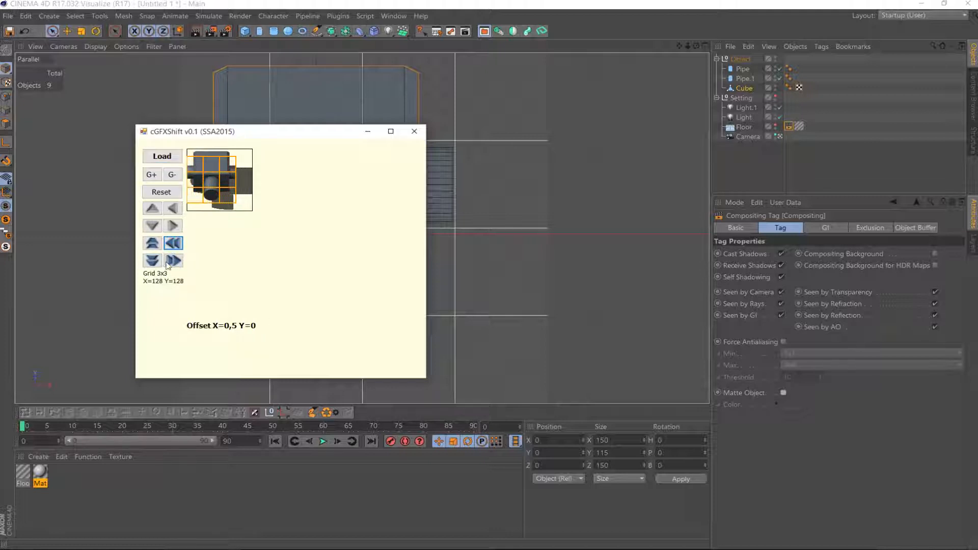
pyautogui.click(152, 243)
pyautogui.click(152, 243)
pyautogui.click(152, 243)
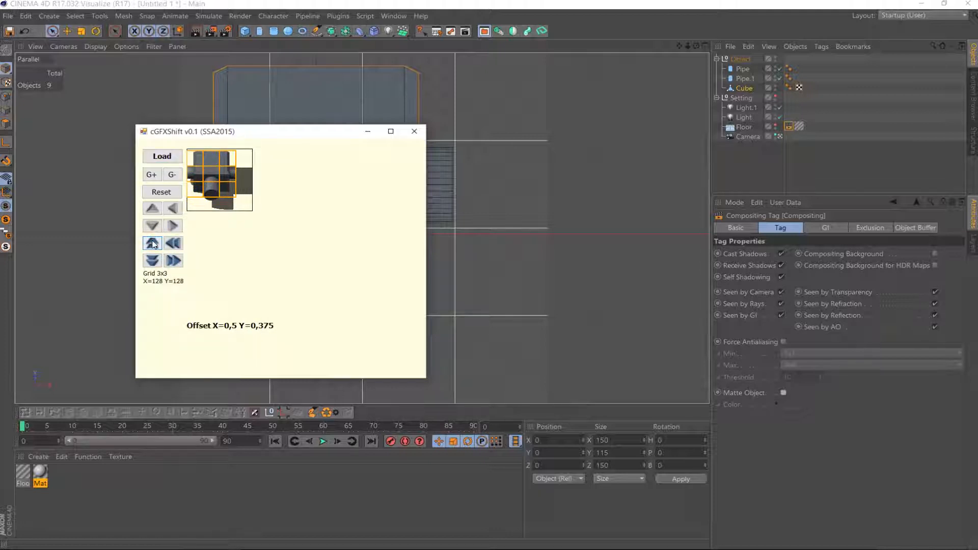
pyautogui.click(152, 244)
pyautogui.click(152, 244)
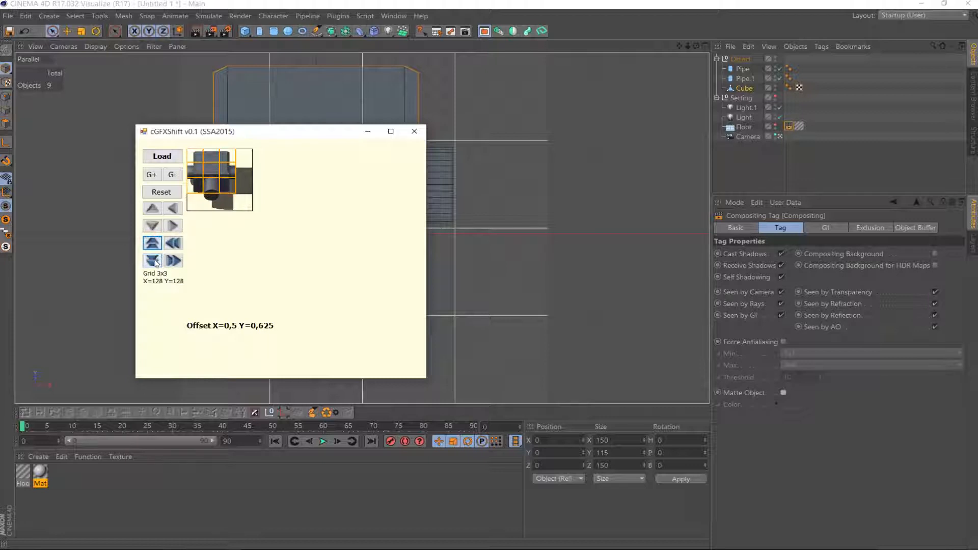
pyautogui.click(154, 261)
pyautogui.click(152, 243)
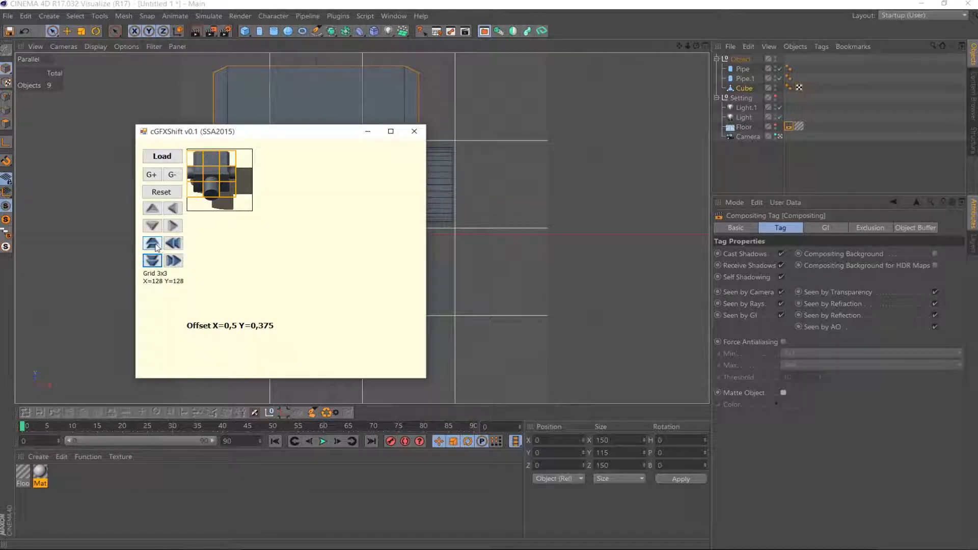
pyautogui.click(152, 261)
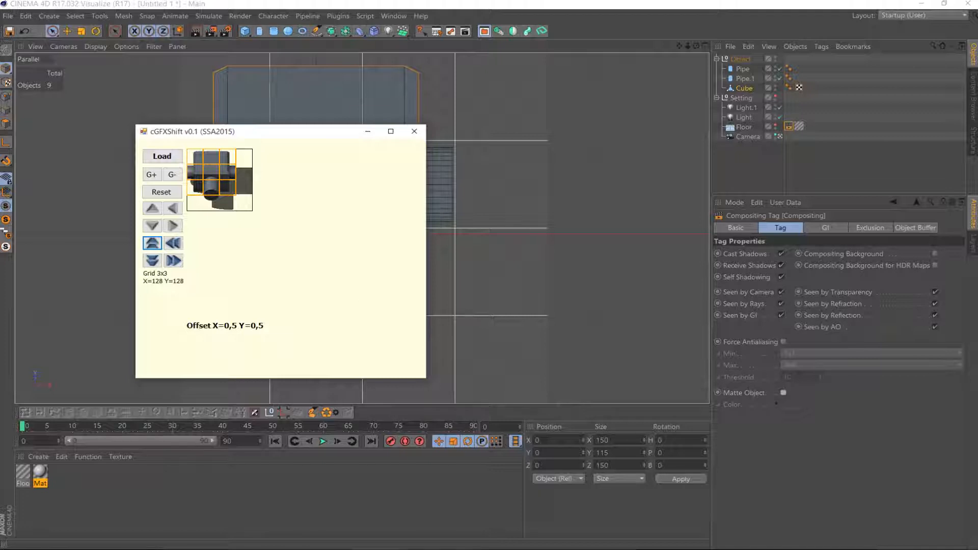
# Switch to File Explorer and open the D:\raytracing\factorio\temp folder
pyautogui.click(424, 545)
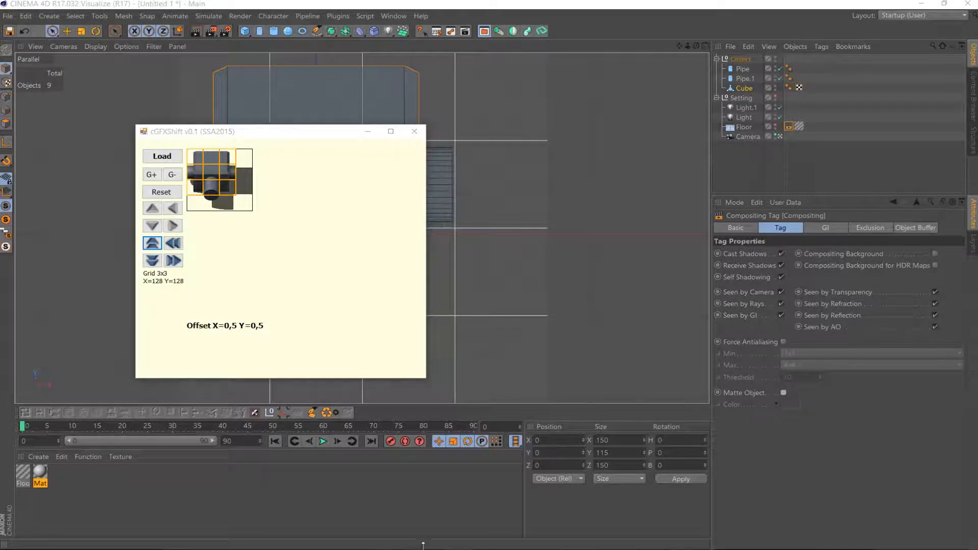
pyautogui.moveTo(192, 210); pyautogui.dragTo(192, 287)
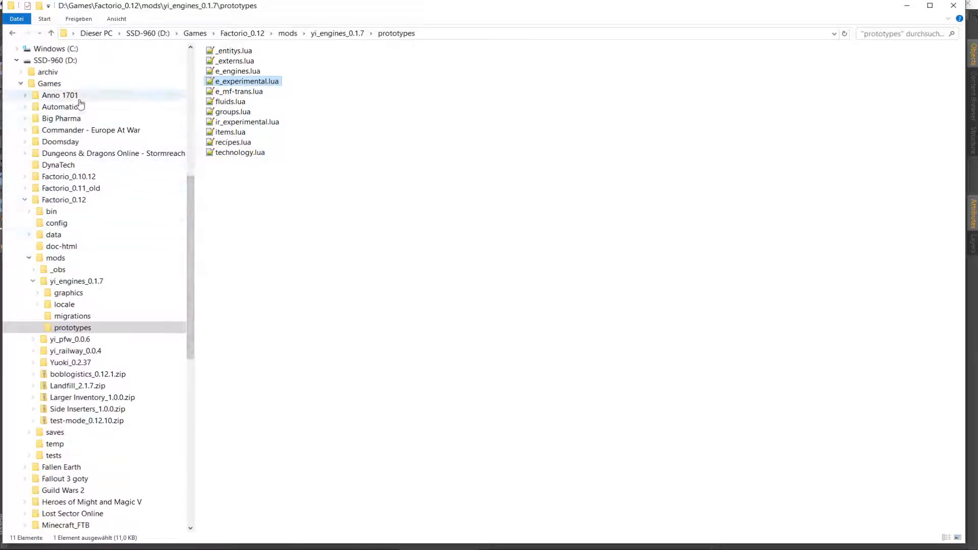
pyautogui.moveTo(194, 192); pyautogui.dragTo(194, 327)
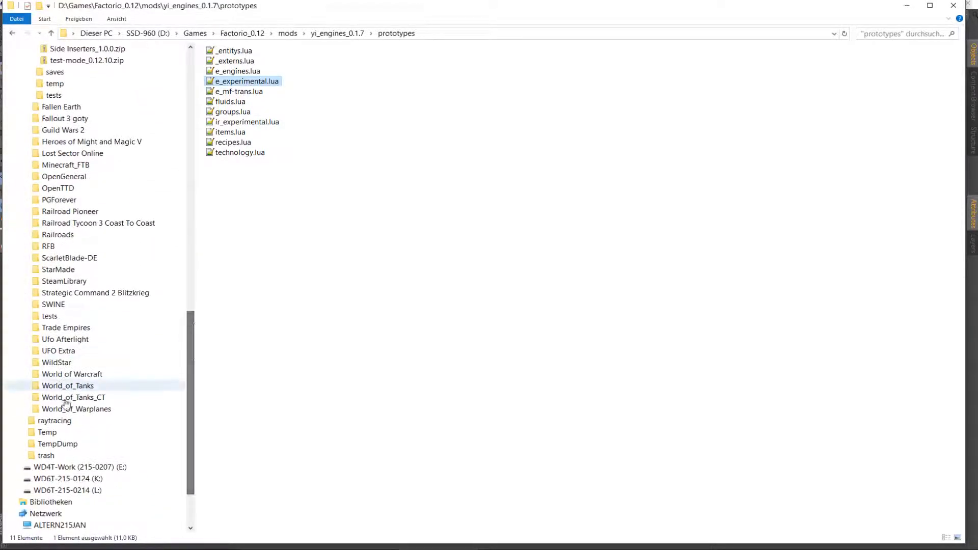
pyautogui.click(20, 420)
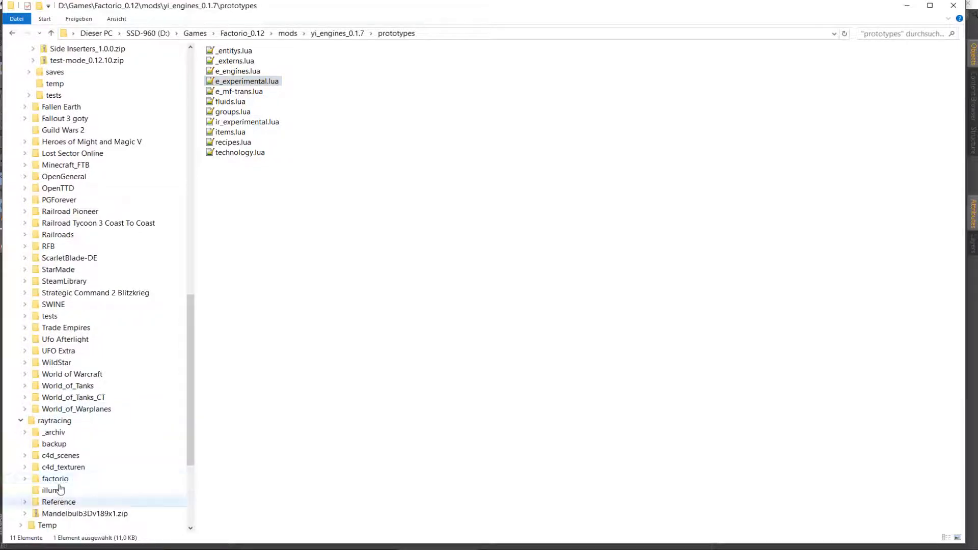
pyautogui.click(60, 479)
pyautogui.doubleClick(226, 143)
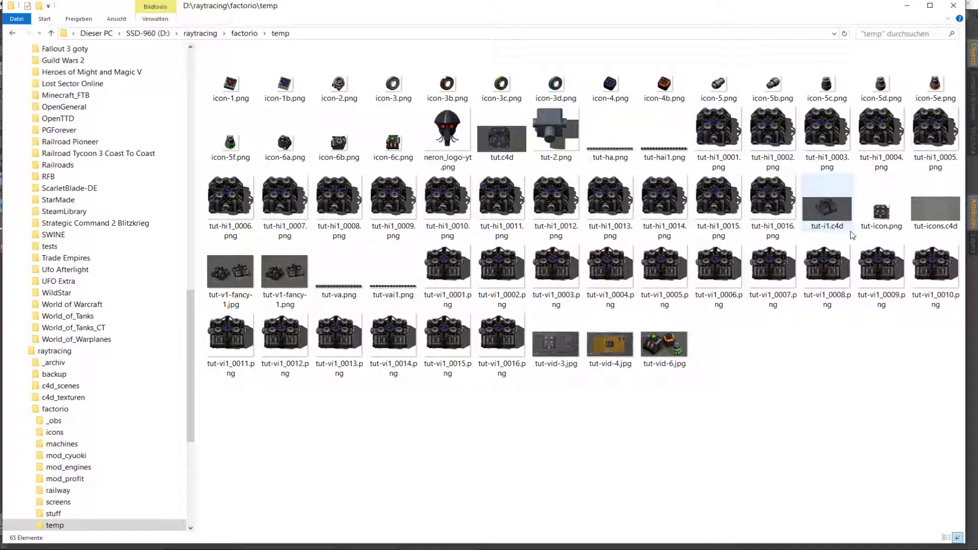
# Show the temp folder's files as a list and copy tut-2.png
pyautogui.click(117, 18)
pyautogui.click(195, 44)
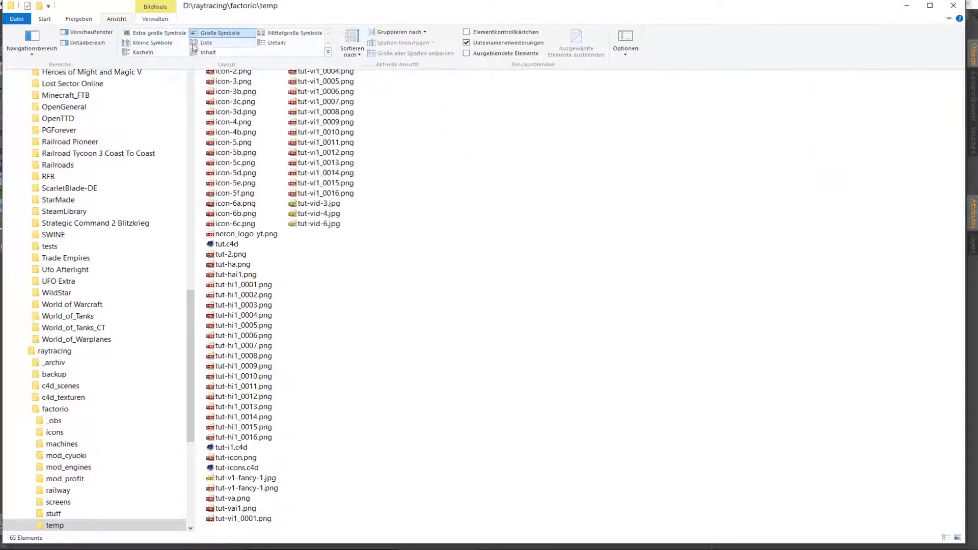
pyautogui.rightClick(233, 257)
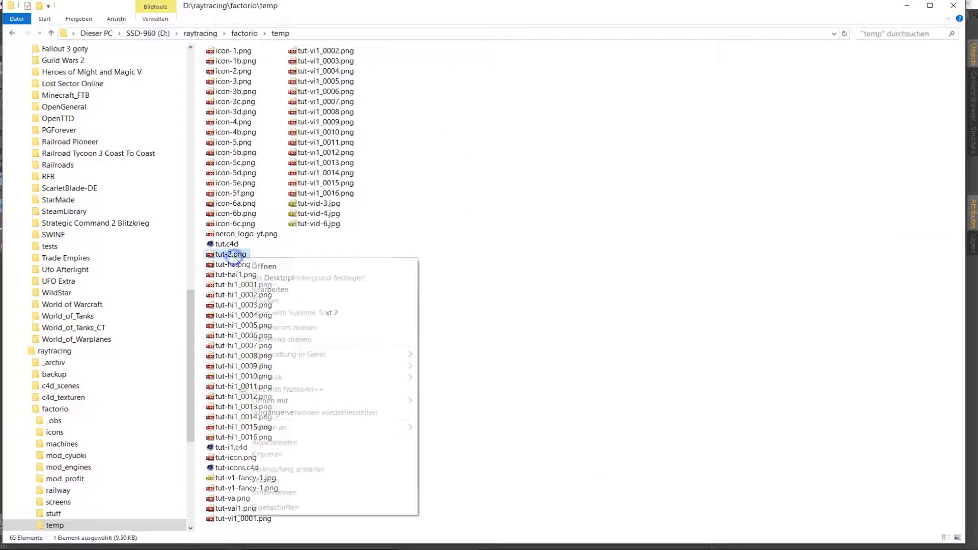
pyautogui.click(276, 455)
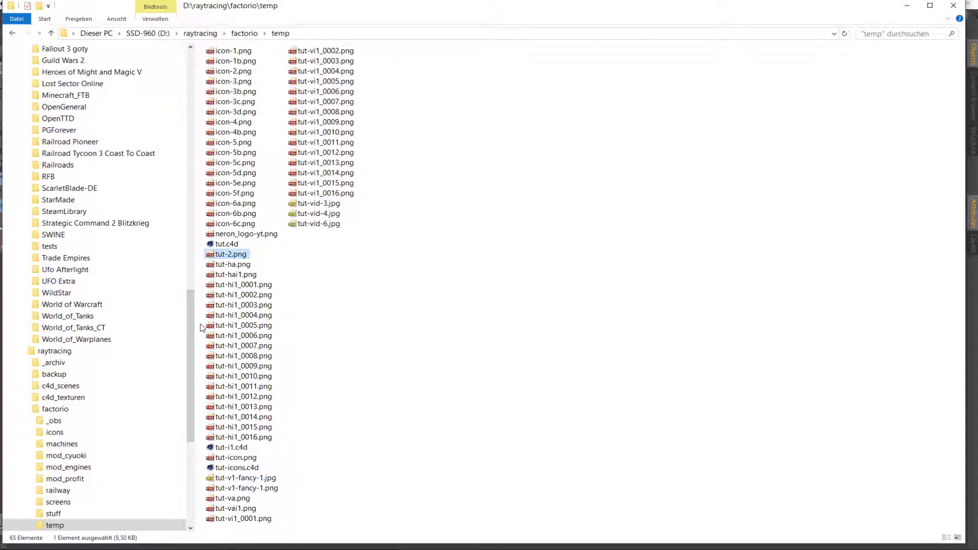
# Paste the copied image into the graphics\entity folder of the yi_engines_0.1.7 mod
pyautogui.moveTo(192, 331); pyautogui.dragTo(191, 227)
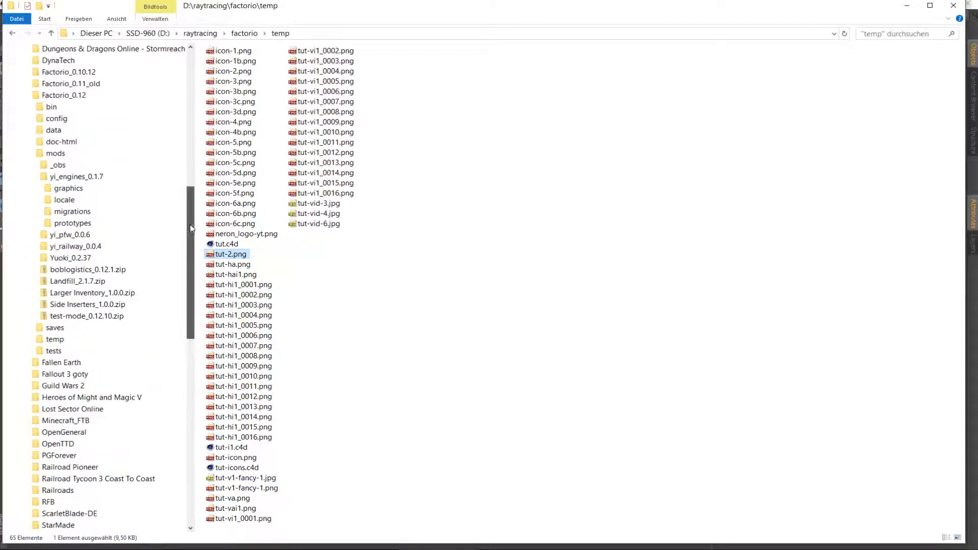
pyautogui.click(80, 188)
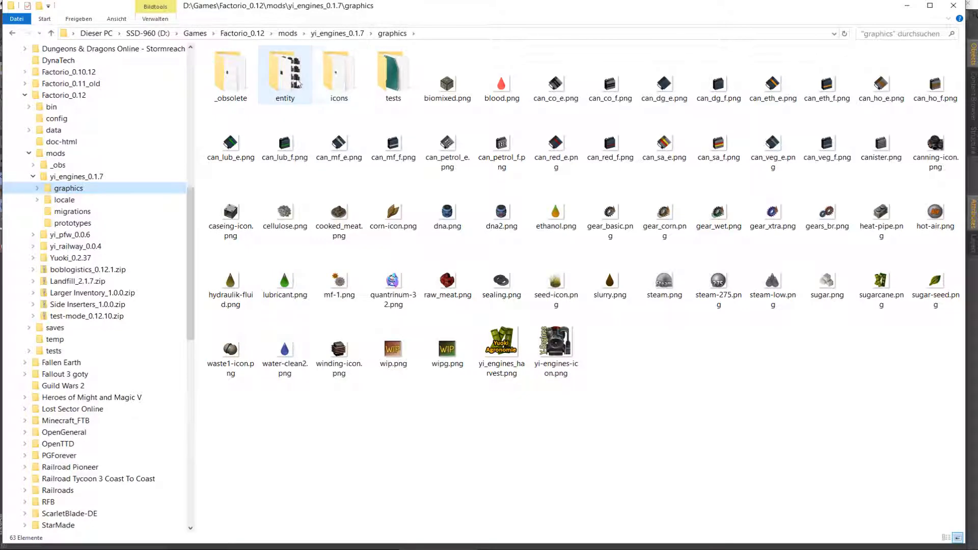
pyautogui.doubleClick(299, 84)
pyautogui.rightClick(408, 346)
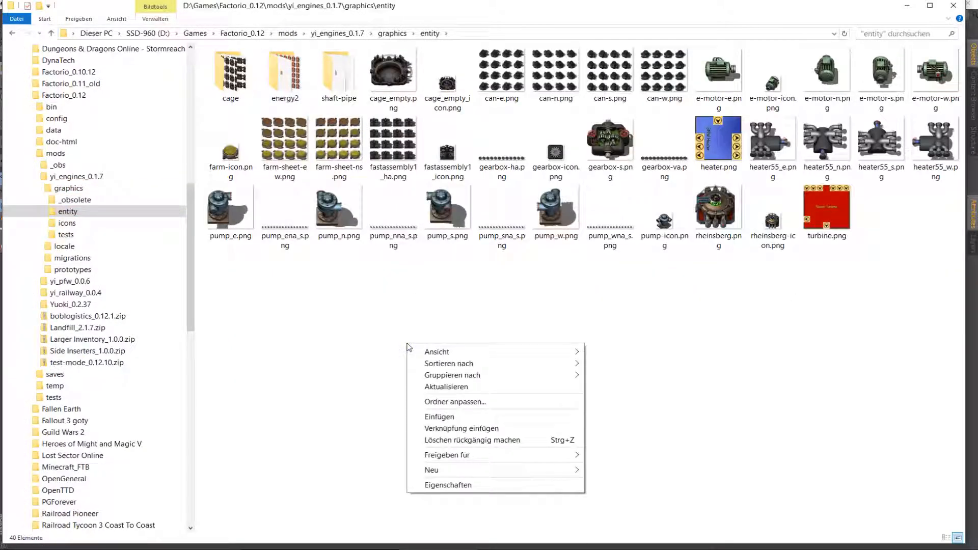
pyautogui.click(67, 235)
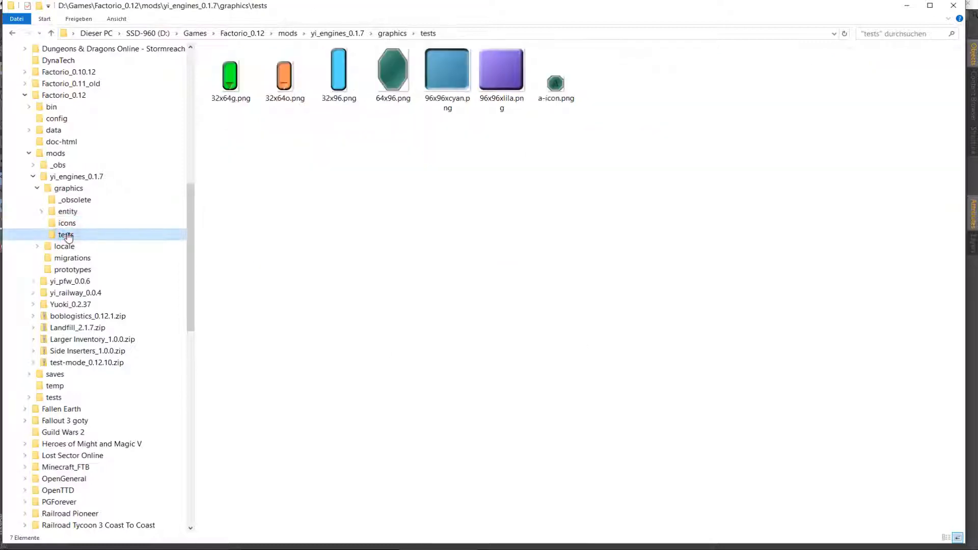
pyautogui.click(66, 211)
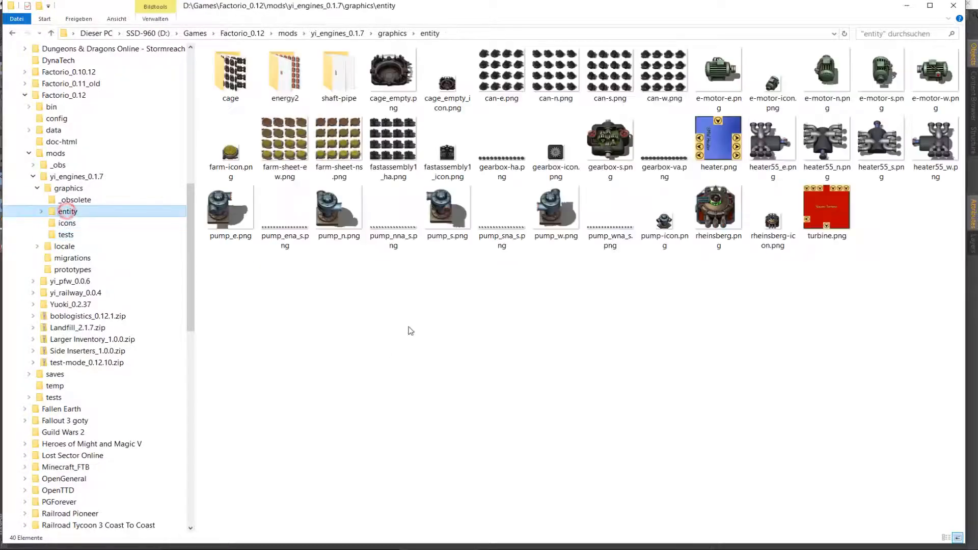
pyautogui.rightClick(431, 323)
pyautogui.click(479, 402)
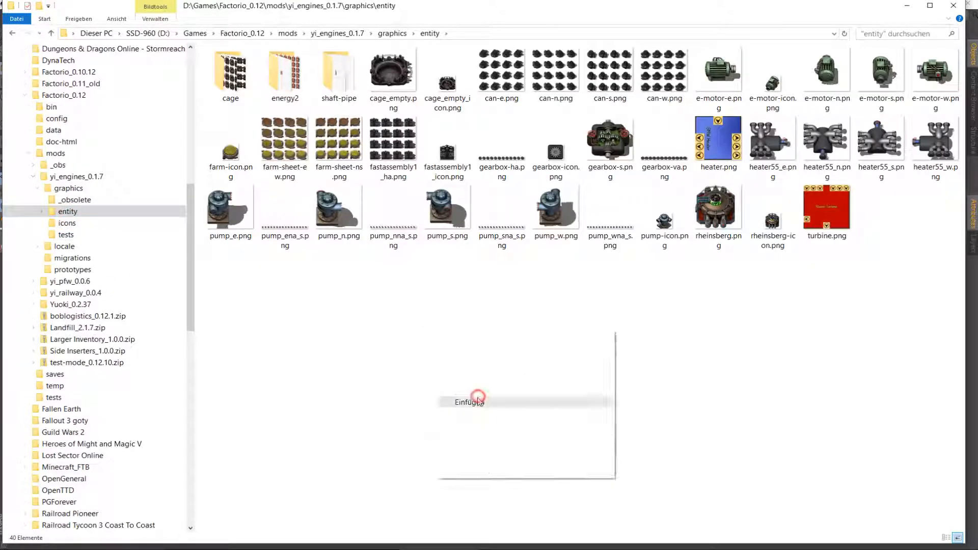
# Copy the pasted image's base name and, in Notepad++, replace fastassembly1_ha in the Tutorial-2 animation filename with tut-2
pyautogui.press('F2')
pyautogui.hotkey('ctrl', 'c')
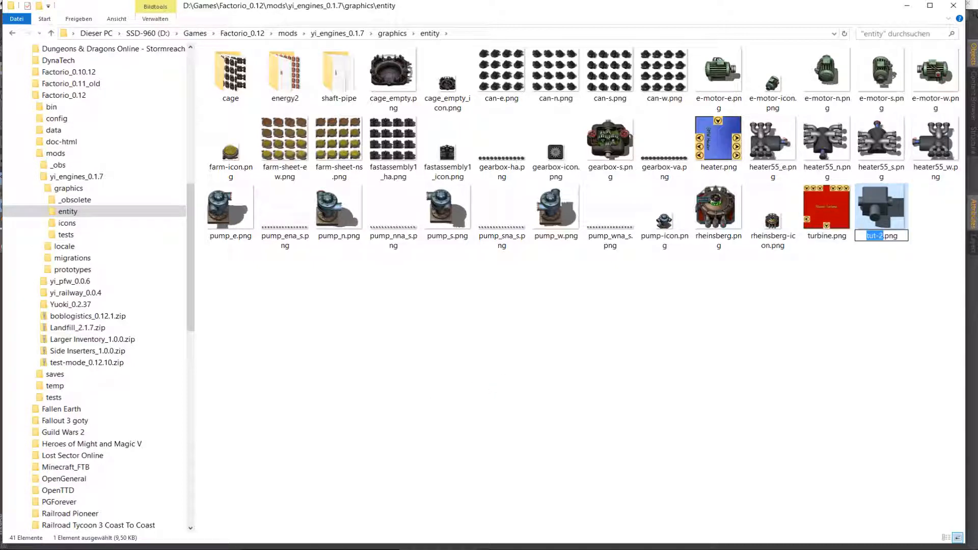
pyautogui.hotkey('alt', 'Tab')
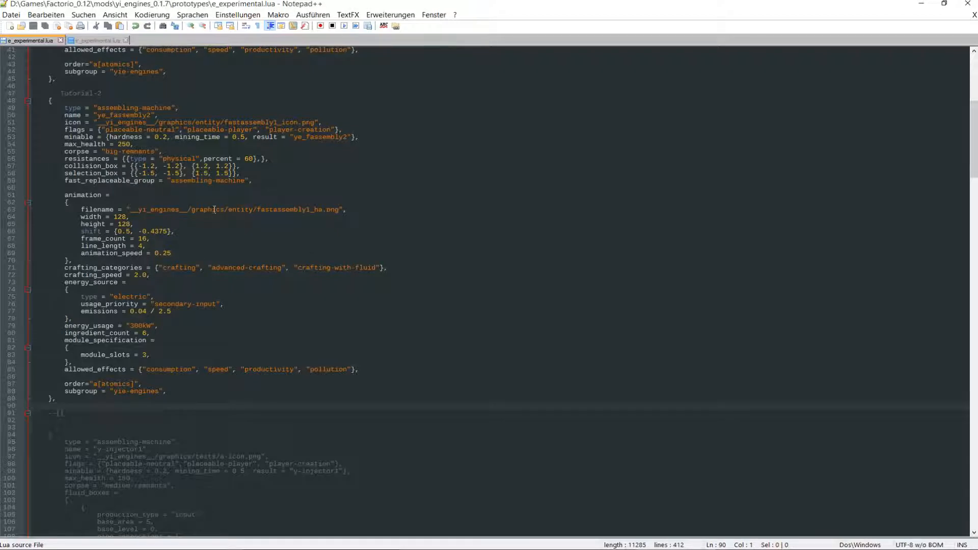
pyautogui.moveTo(257, 209); pyautogui.dragTo(322, 211)
pyautogui.hotkey('ctrl', 'v')
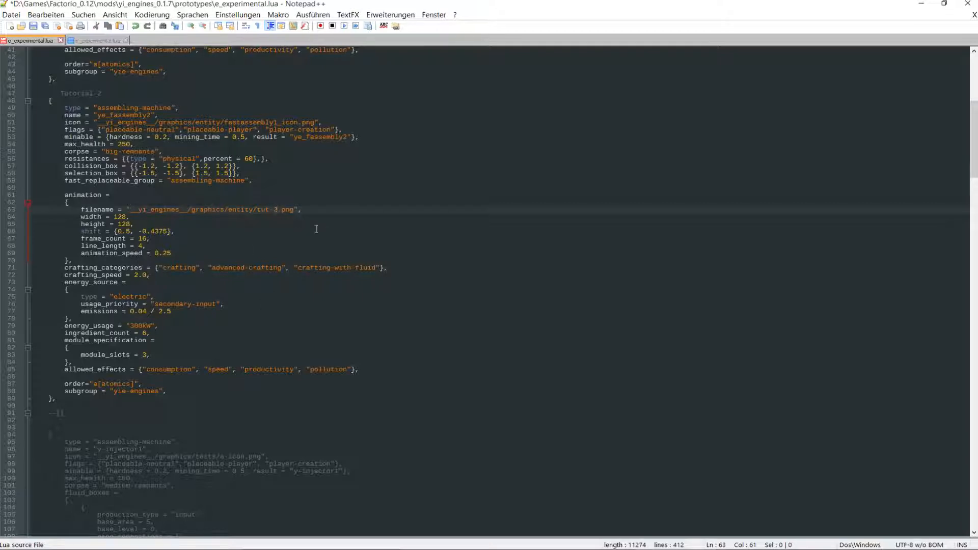
# Check ir_experimental.lua, test-load the mod in Factorio and dismiss the error dialog
pyautogui.click(100, 40)
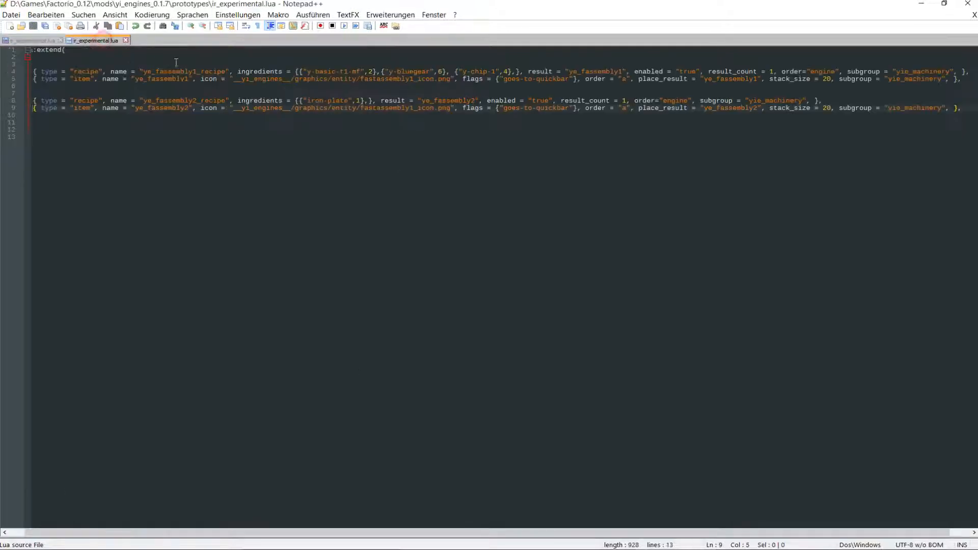
pyautogui.click(32, 40)
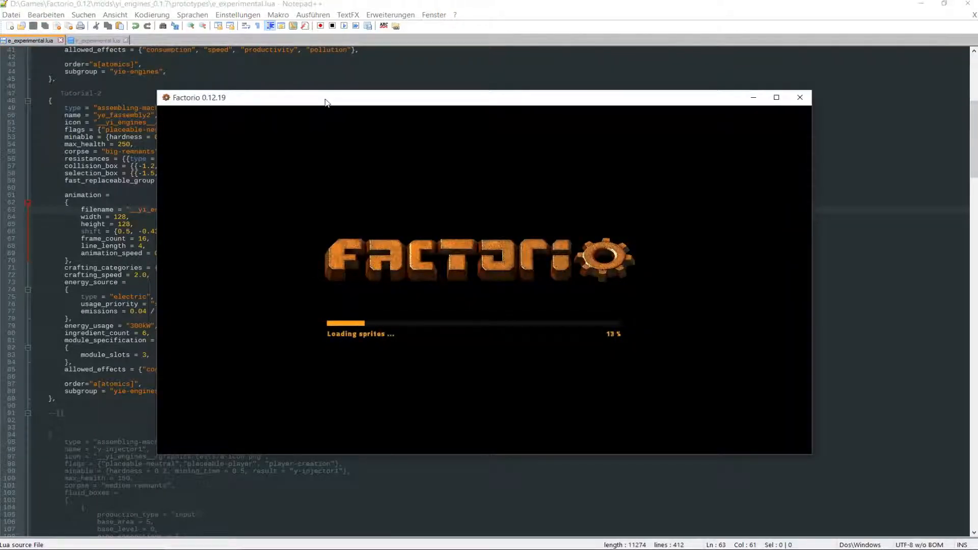
pyautogui.click(129, 223)
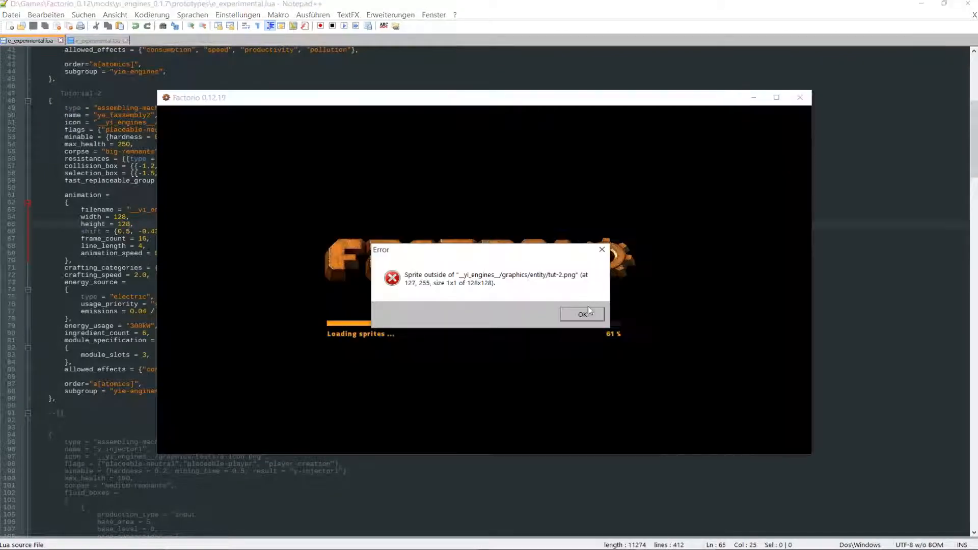
pyautogui.click(582, 315)
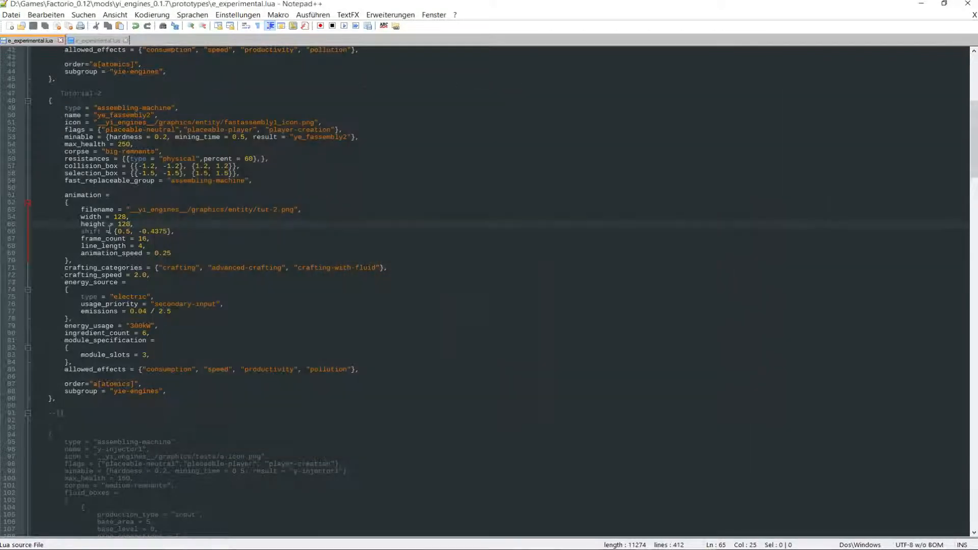
# Open _entitys.lua from the mod's prototypes folder in Notepad++
pyautogui.scroll(13, 237, 210)
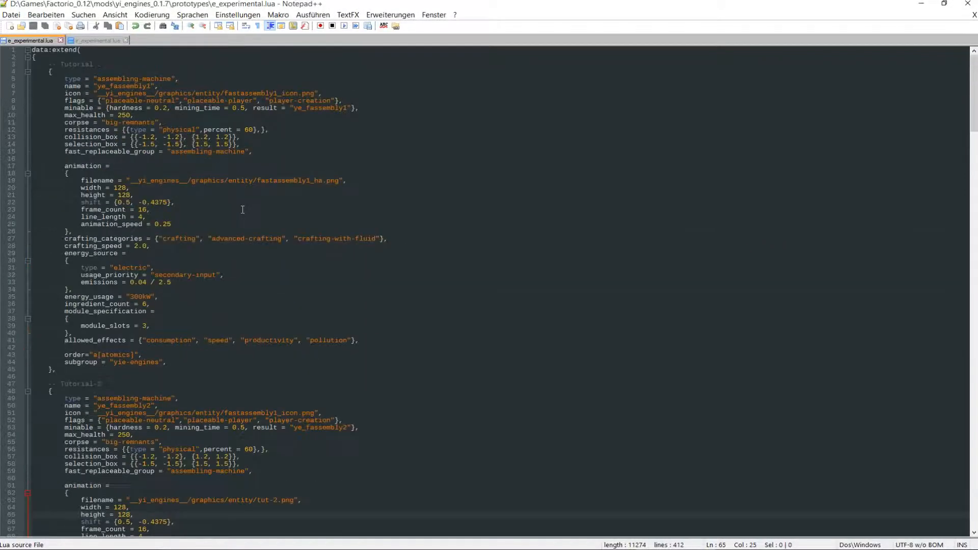
pyautogui.click(97, 40)
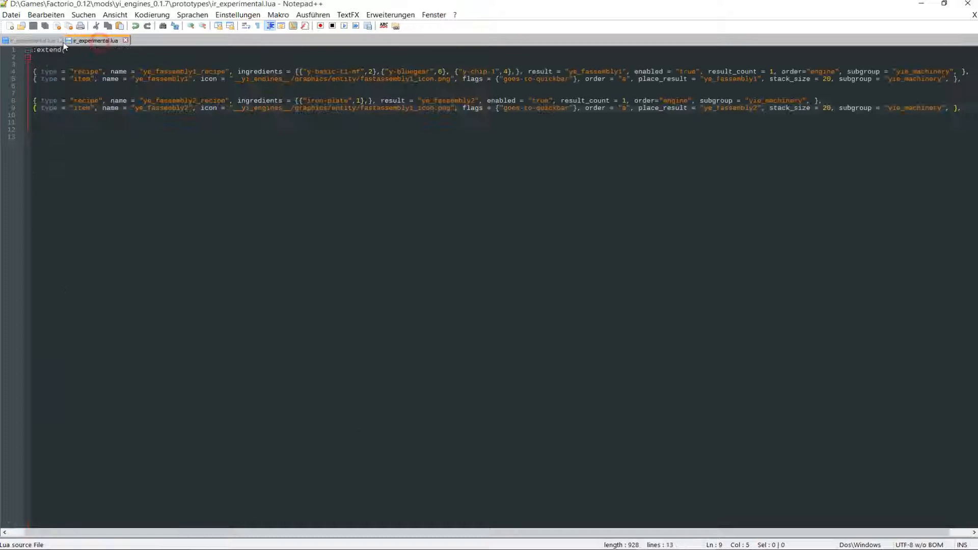
pyautogui.click(21, 26)
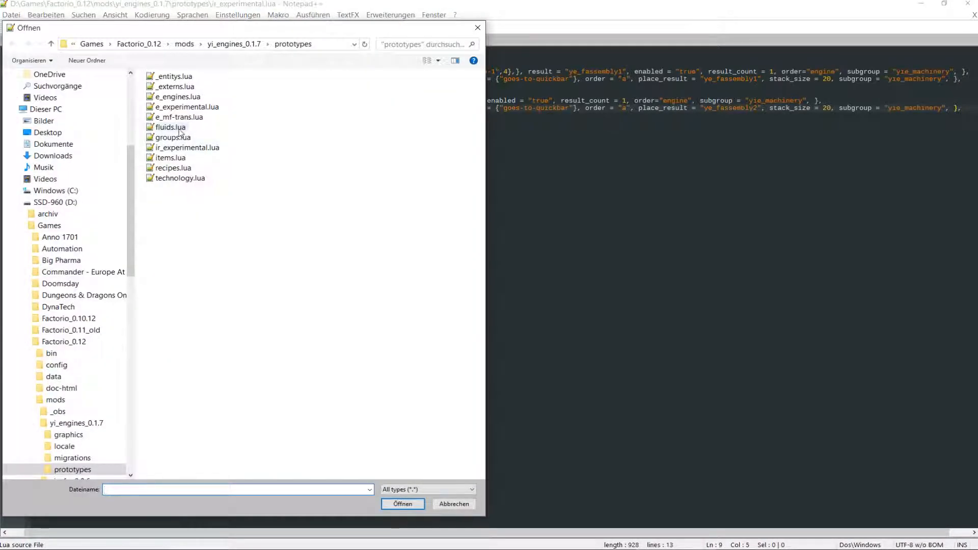
pyautogui.click(177, 97)
pyautogui.click(177, 106)
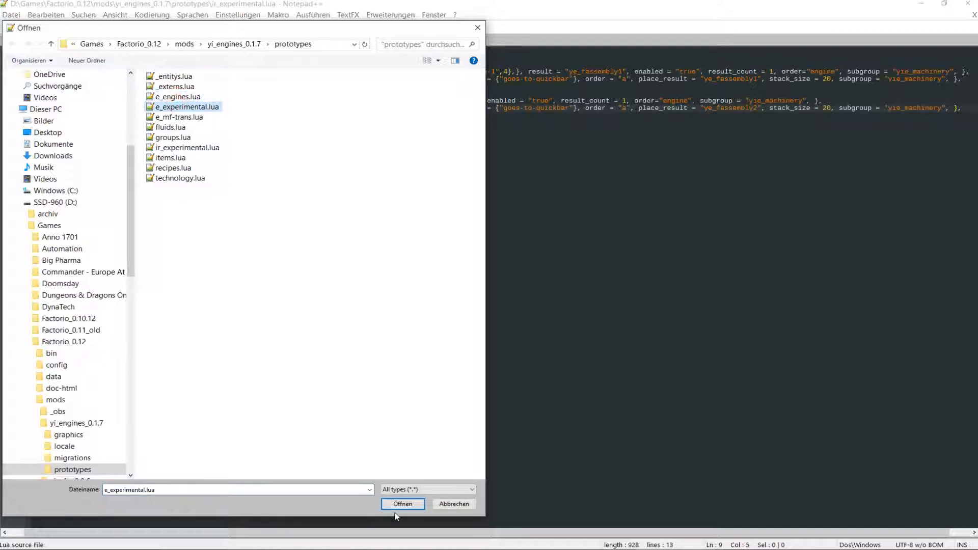
pyautogui.click(174, 76)
pyautogui.click(398, 505)
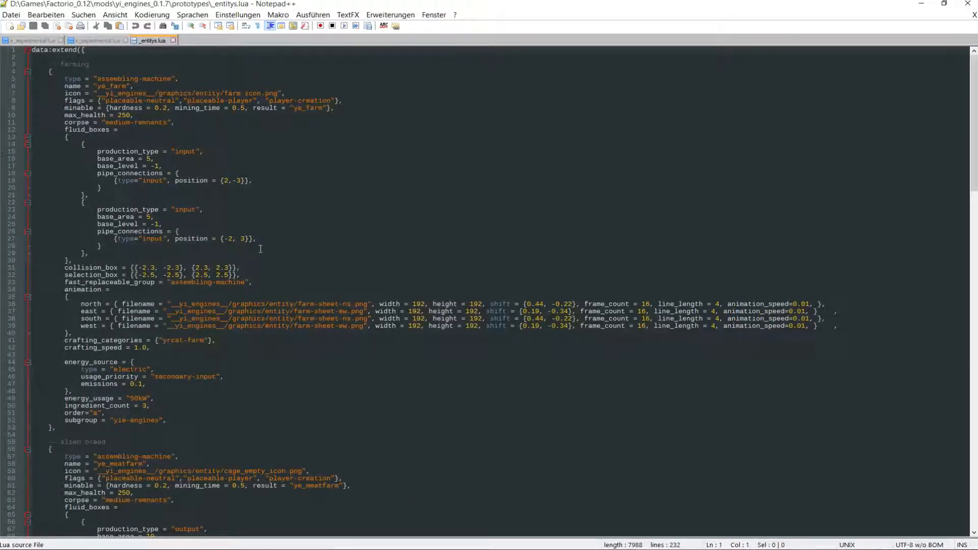
# Copy the complete fluid_boxes block of the ye_farm entity and return to e_experimental.lua
pyautogui.click(103, 132)
pyautogui.press('Home')
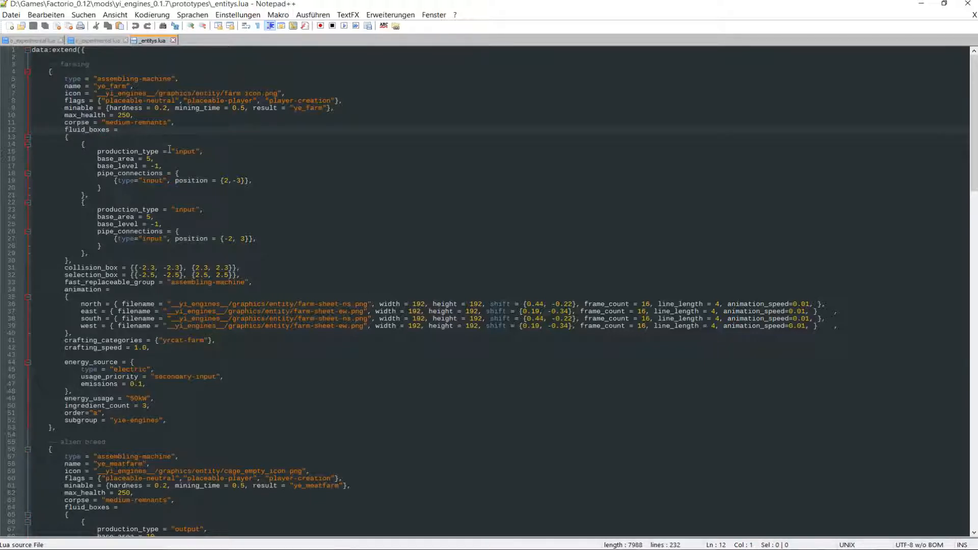
pyautogui.hotkey('shift', 'Down')
pyautogui.hotkey('shift', 'Down')
pyautogui.hotkey('shift', 'Down')
pyautogui.hotkey('shift', 'Down')
pyautogui.hotkey('shift', 'Down')
pyautogui.hotkey('shift', 'Down')
pyautogui.hotkey('shift', 'Down')
pyautogui.hotkey('shift', 'Down')
pyautogui.hotkey('shift', 'Down')
pyautogui.hotkey('shift', 'Down')
pyautogui.hotkey('shift', 'Down')
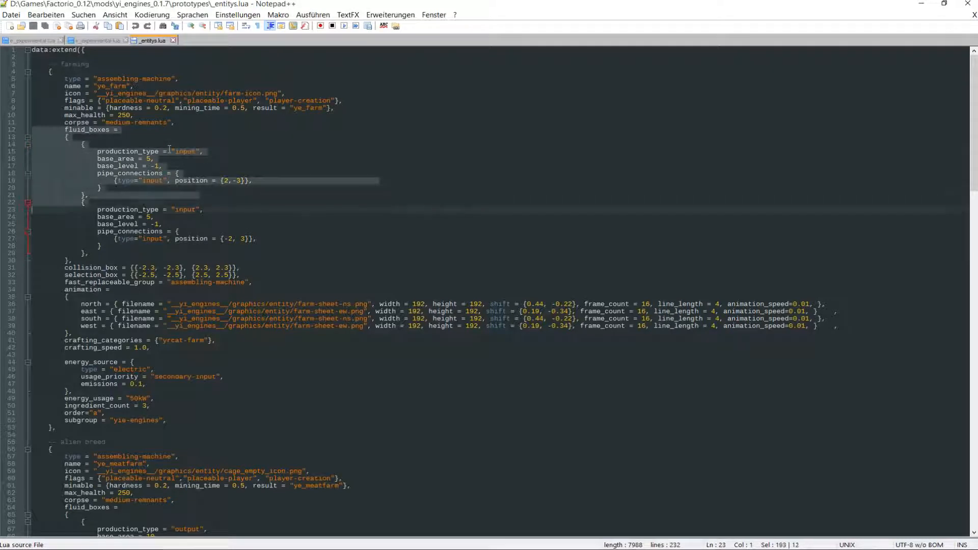
pyautogui.hotkey('shift', 'Down')
pyautogui.hotkey('shift', 'Down')
pyautogui.hotkey('shift', 'Down')
pyautogui.hotkey('shift', 'Down')
pyautogui.hotkey('shift', 'Down')
pyautogui.hotkey('shift', 'Down')
pyautogui.hotkey('shift', 'Down')
pyautogui.hotkey('shift', 'Down')
pyautogui.hotkey('ctrl', 'c')
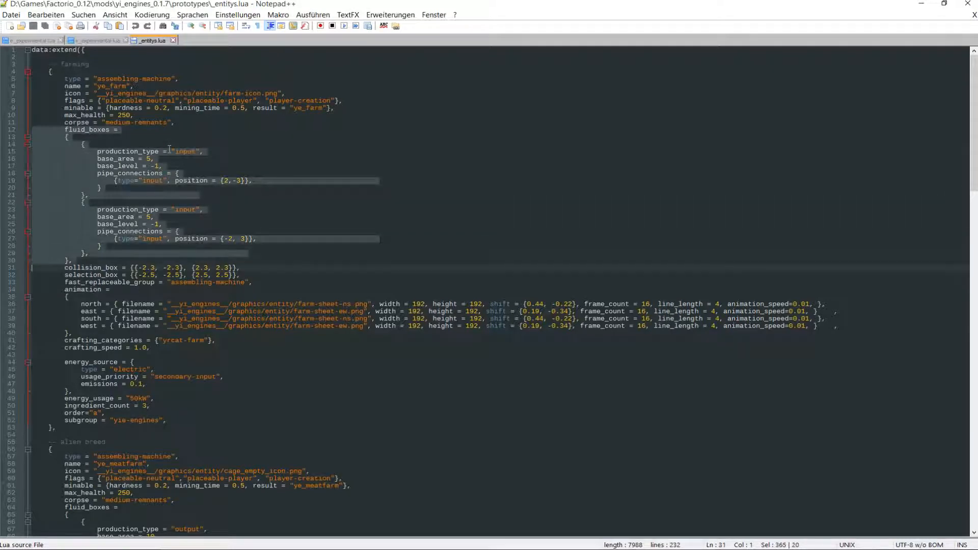
pyautogui.click(34, 41)
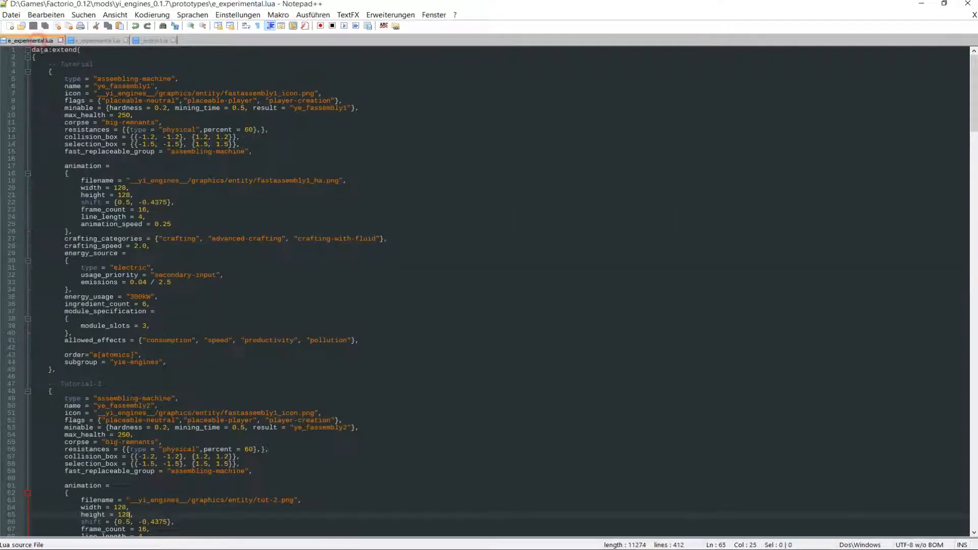
# Paste the copied fluid_boxes block above the animation section of the Tutorial-2 entity in e_experimental.lua
pyautogui.scroll(-17, 222, 378)
pyautogui.scroll(7, 141, 290)
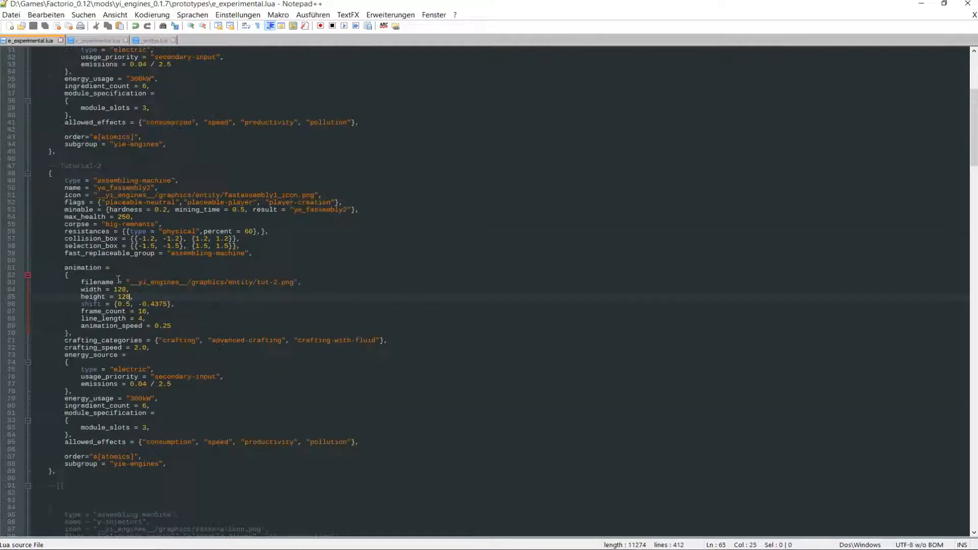
pyautogui.click(104, 261)
pyautogui.press('Return')
pyautogui.press('Return')
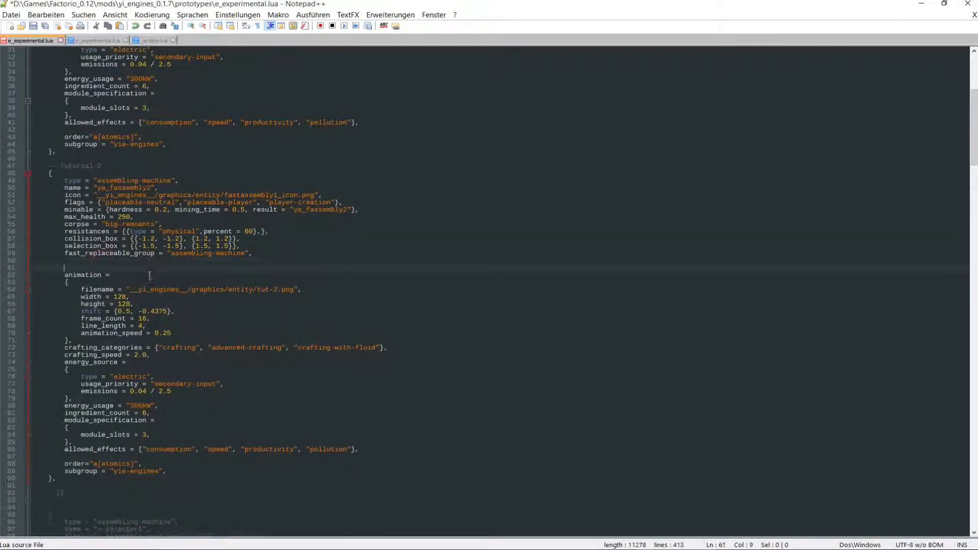
pyautogui.press('Up')
pyautogui.hotkey('ctrl', 'v')
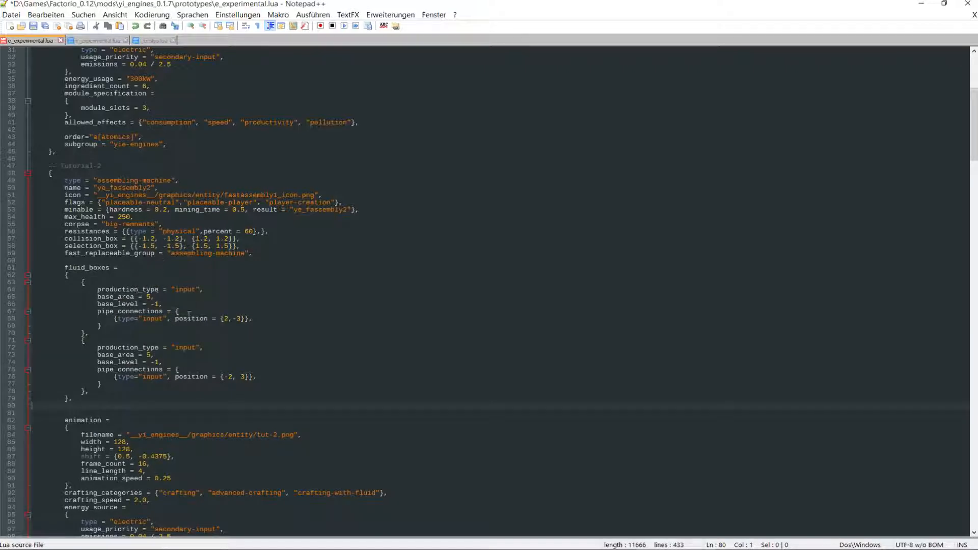
# Set the first fluid box's pipe connection position to {0,-2} in the Tutorial-2 entity
pyautogui.click(223, 320)
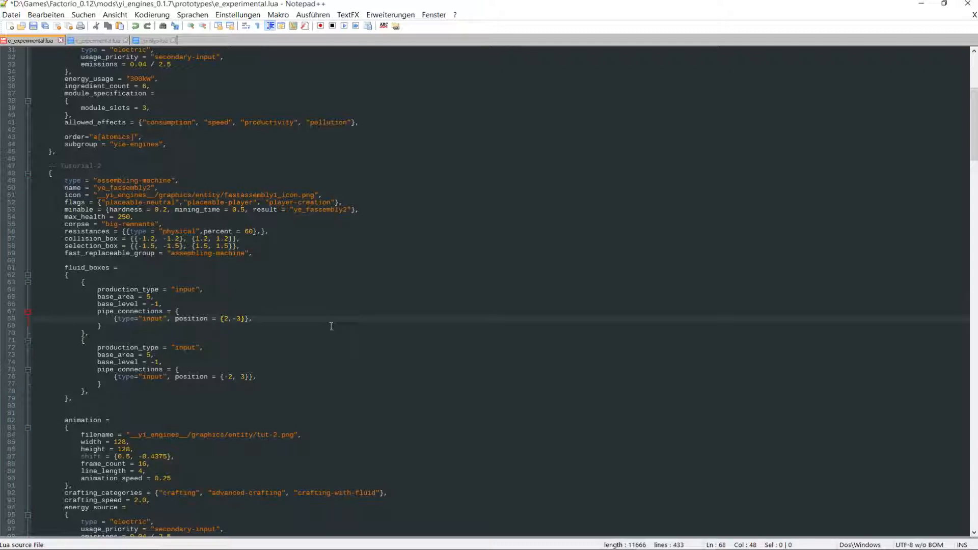
pyautogui.press('Delete')
pyautogui.write('0')
pyautogui.press('Right')
pyautogui.press('Right')
pyautogui.press('Delete')
pyautogui.write('1')
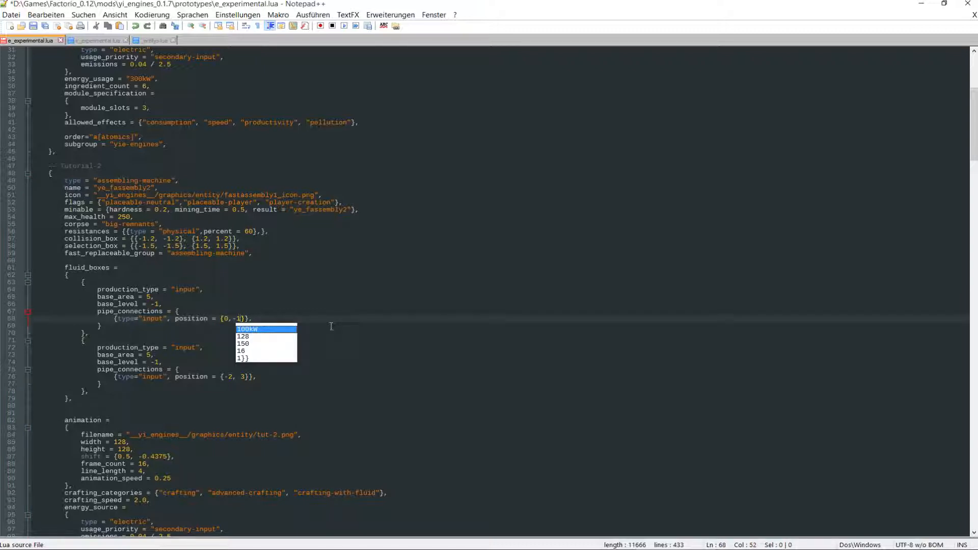
pyautogui.press('BackSpace')
pyautogui.write('2')
pyautogui.press('Escape')
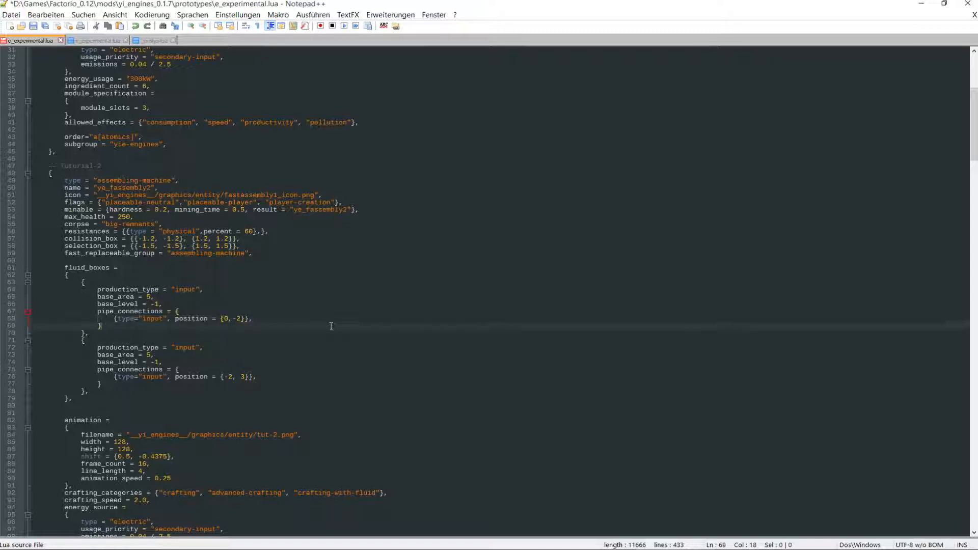
# Set the second fluid box's pipe connection position to {0, 2}
pyautogui.press('Down')
pyautogui.press('Down')
pyautogui.press('Down')
pyautogui.press('Down')
pyautogui.press('Down')
pyautogui.press('Down')
pyautogui.press('Down')
pyautogui.press('Down')
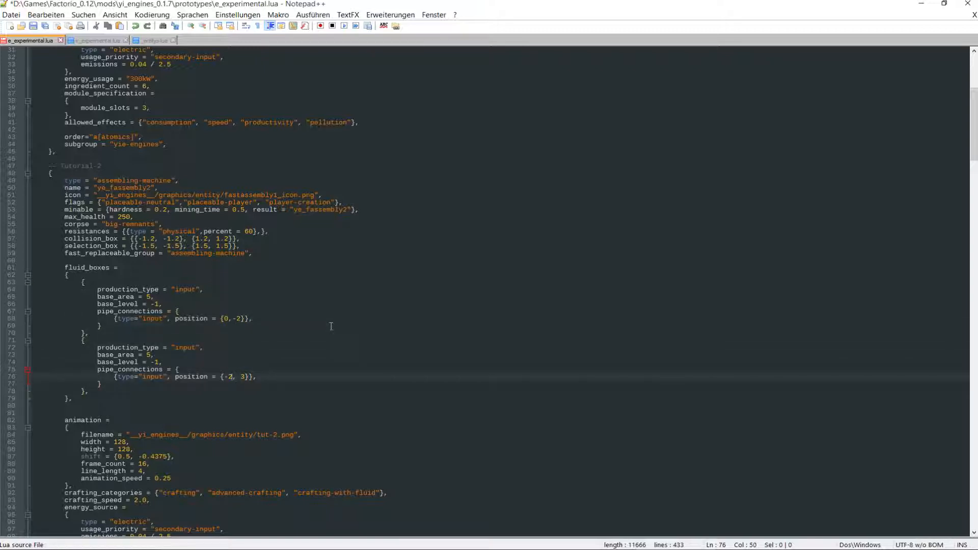
pyautogui.write('0')
pyautogui.press('Right')
pyautogui.write('2')
pyautogui.press('Escape')
# Set the Tutorial-2 animation's shift to {0.5, -0.5}
pyautogui.scroll(-7, 316, 327)
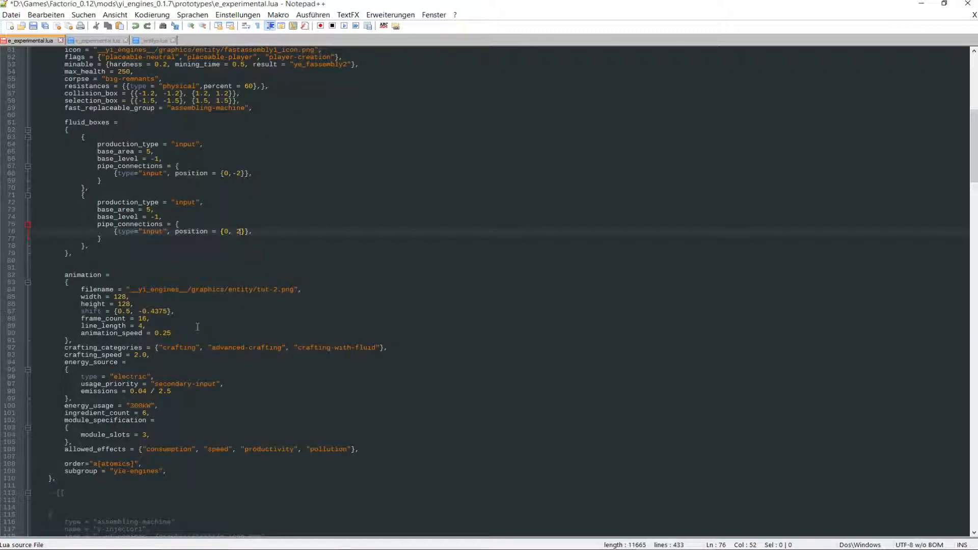
pyautogui.click(151, 310)
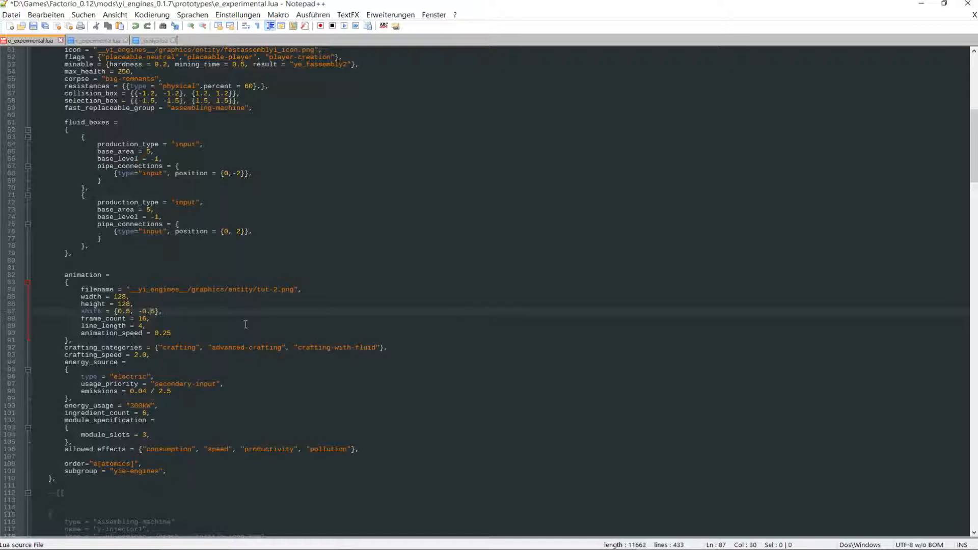
pyautogui.write('5')
pyautogui.press('Escape')
# Set both frame_count and line_length of the Tutorial-2 animation to 1
pyautogui.press('Down')
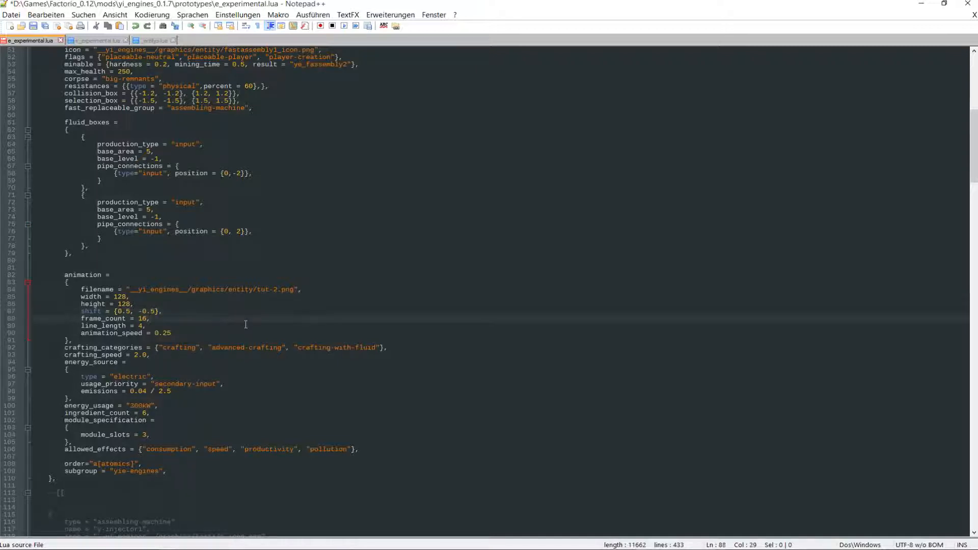
pyautogui.press('BackSpace')
pyautogui.press('Escape')
pyautogui.press('Down')
pyautogui.press('BackSpace')
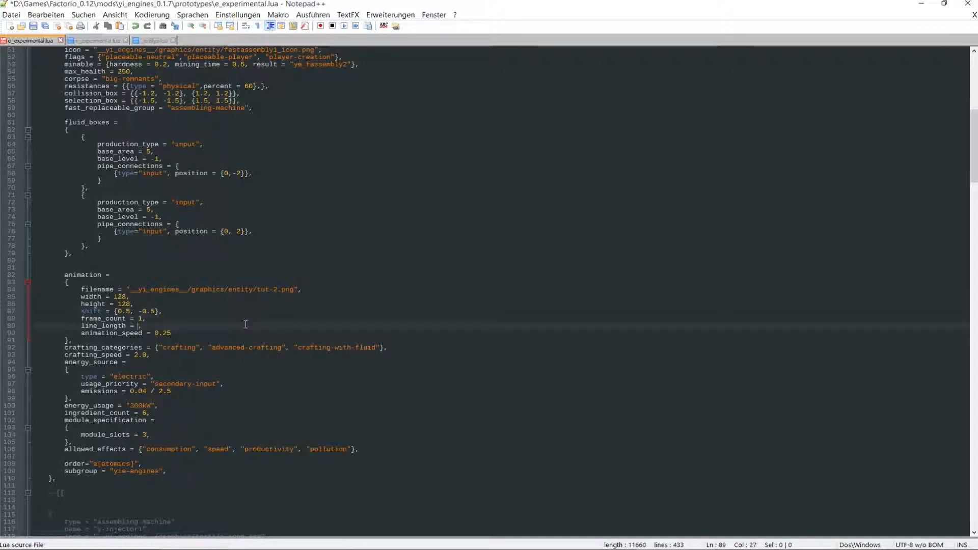
pyautogui.write('1')
pyautogui.press('Escape')
# Check the sprite offset in cGFXShift, then correct the Tutorial-2 animation's shift to {0.5, 0.5} and save e_experimental.lua
pyautogui.press('Up')
pyautogui.press('Up')
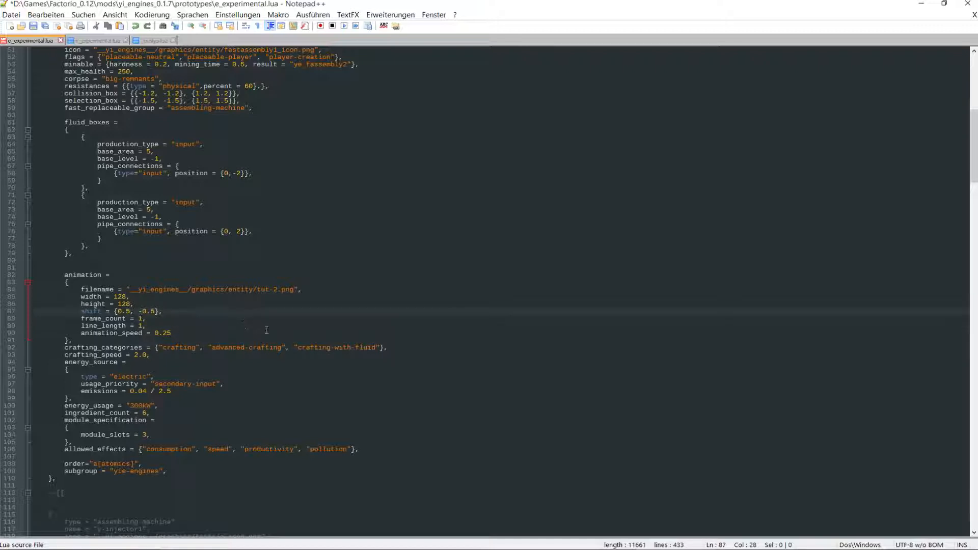
pyautogui.hotkey('alt', 'Tab')
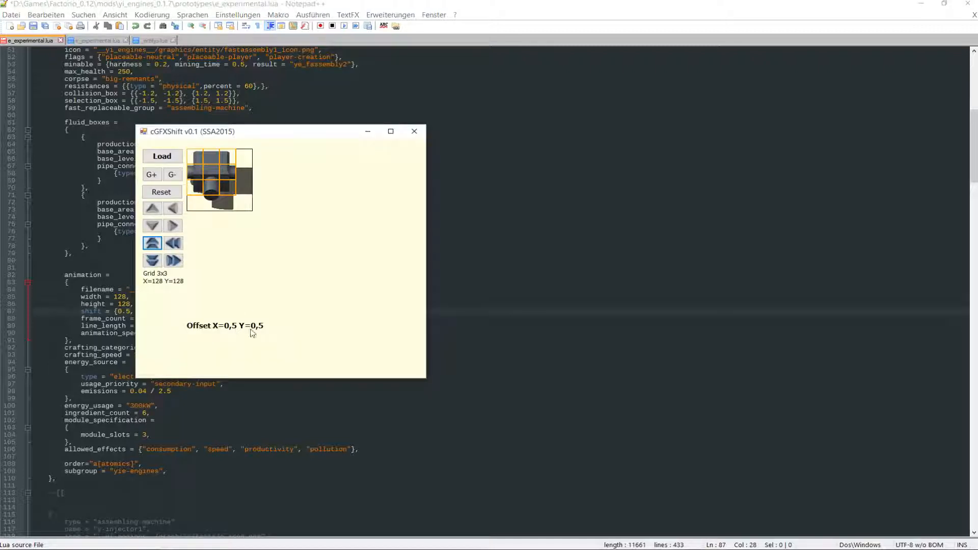
pyautogui.click(112, 318)
pyautogui.click(141, 312)
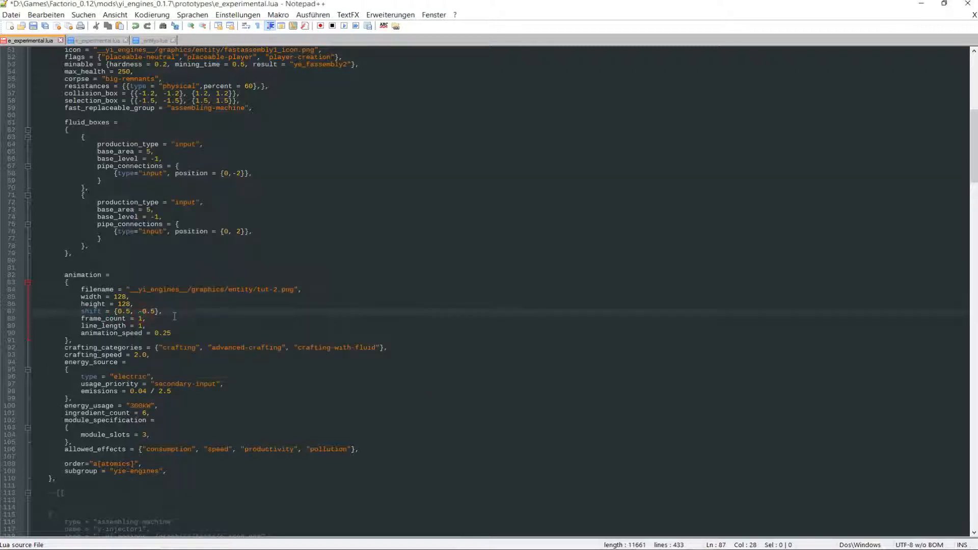
pyautogui.press('BackSpace')
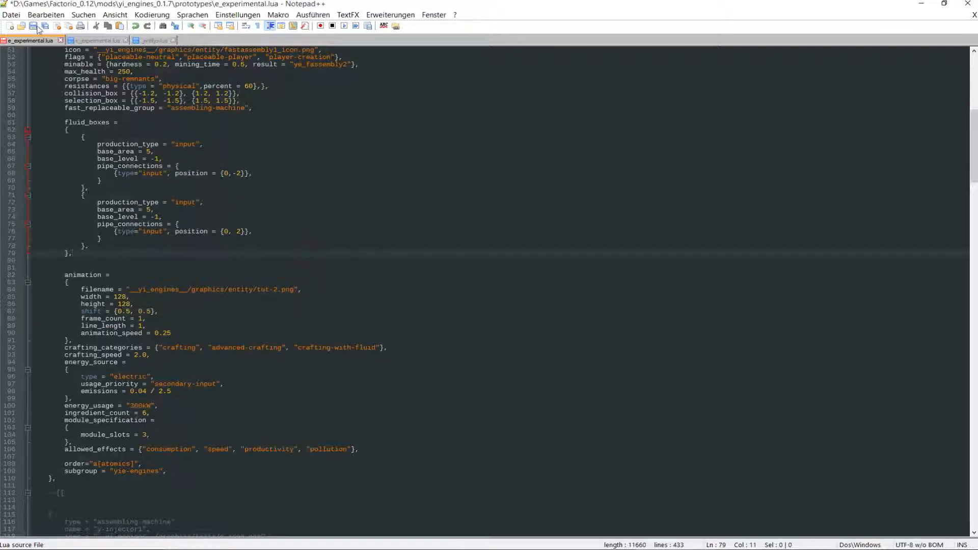
pyautogui.click(34, 26)
pyautogui.click(72, 254)
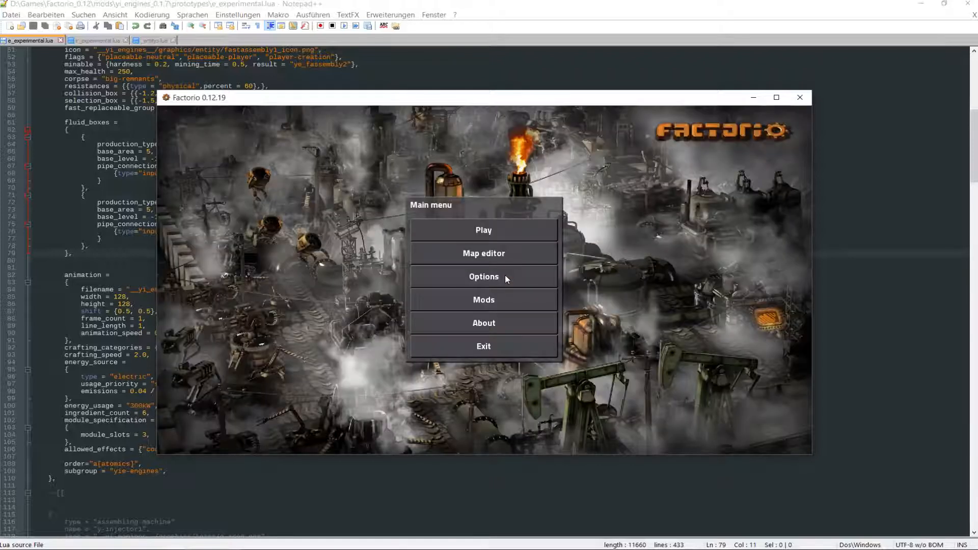
# Load the xT save in Factorio and activate test mode
pyautogui.click(488, 230)
pyautogui.click(489, 286)
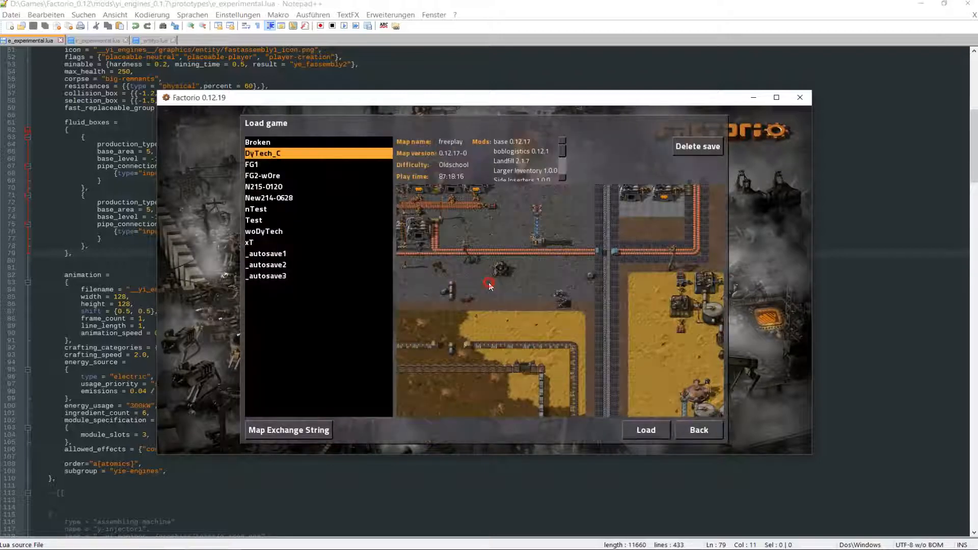
pyautogui.click(273, 243)
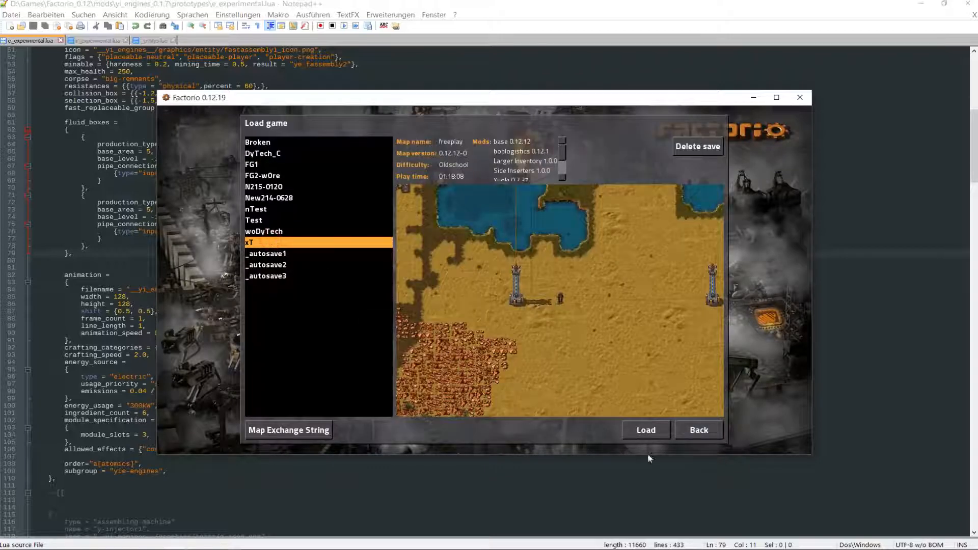
pyautogui.click(646, 430)
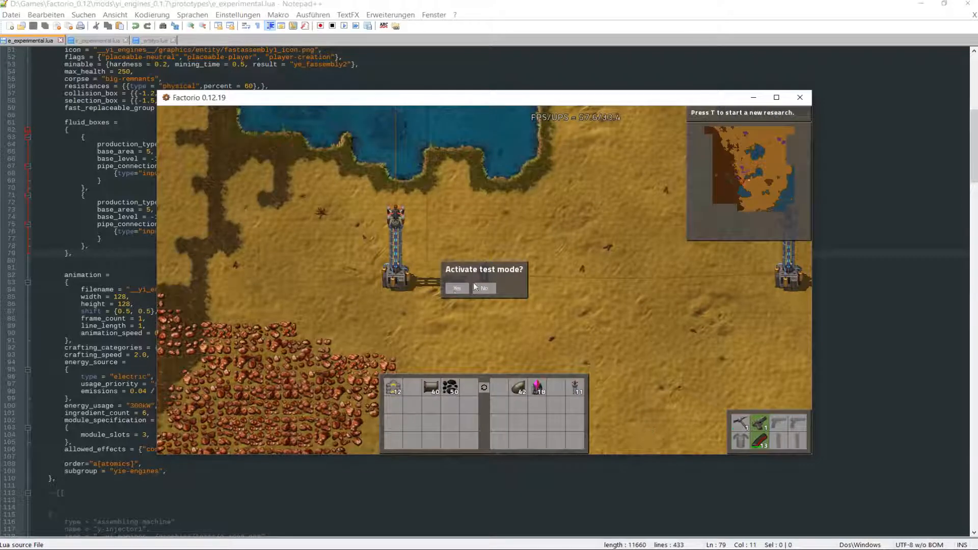
pyautogui.click(457, 288)
# Craft one ye_fassembly2 machine from the YI-Engines/Experiments recipes and place it on the ground just beside the character
pyautogui.press('e')
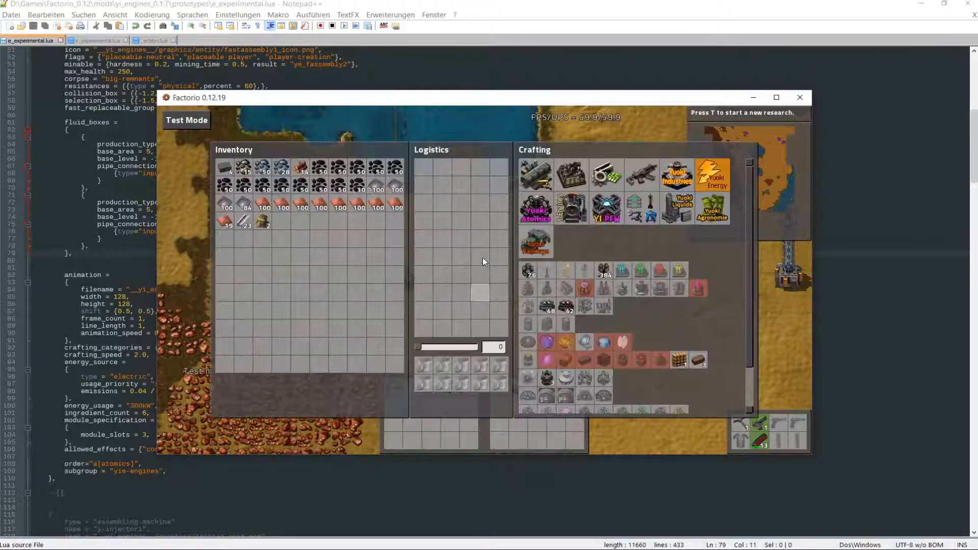
pyautogui.click(567, 208)
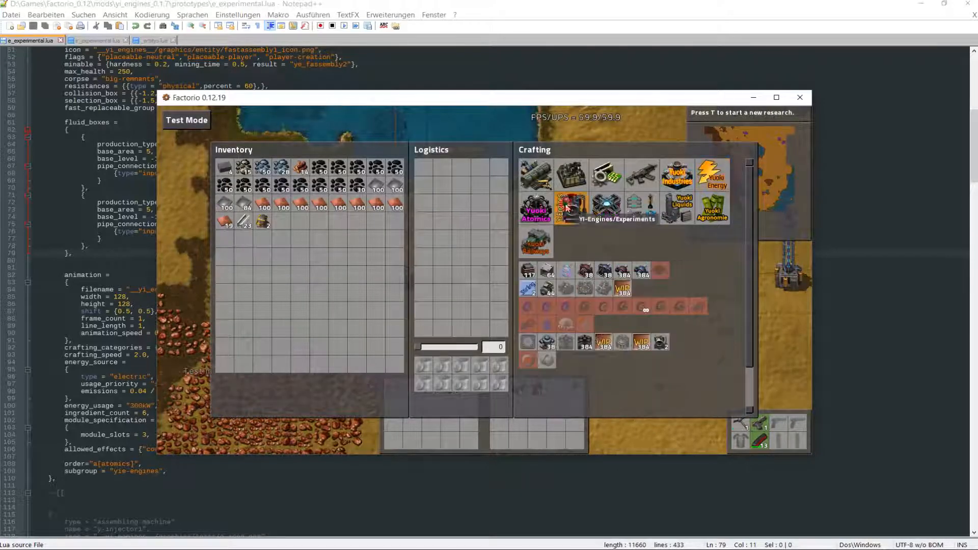
pyautogui.click(585, 342)
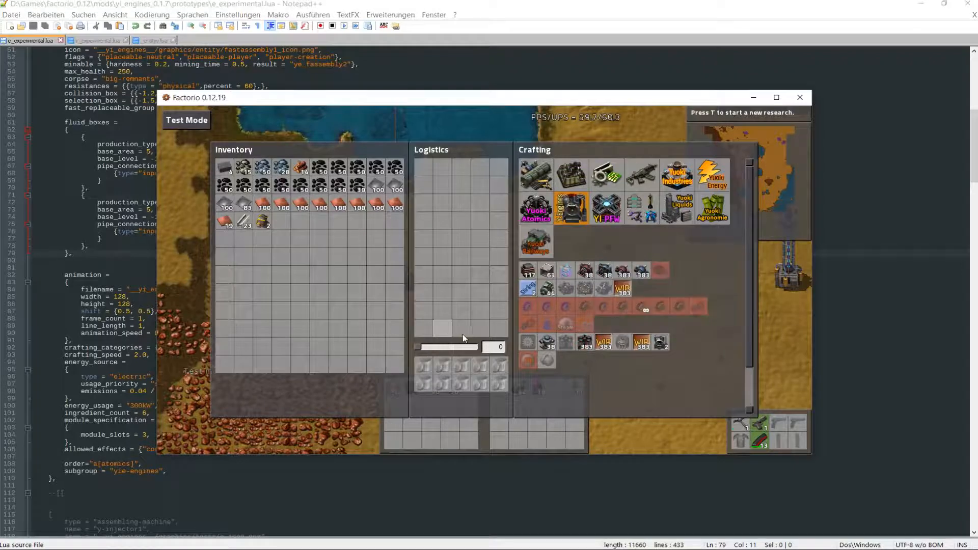
pyautogui.press('e')
pyautogui.click(412, 388)
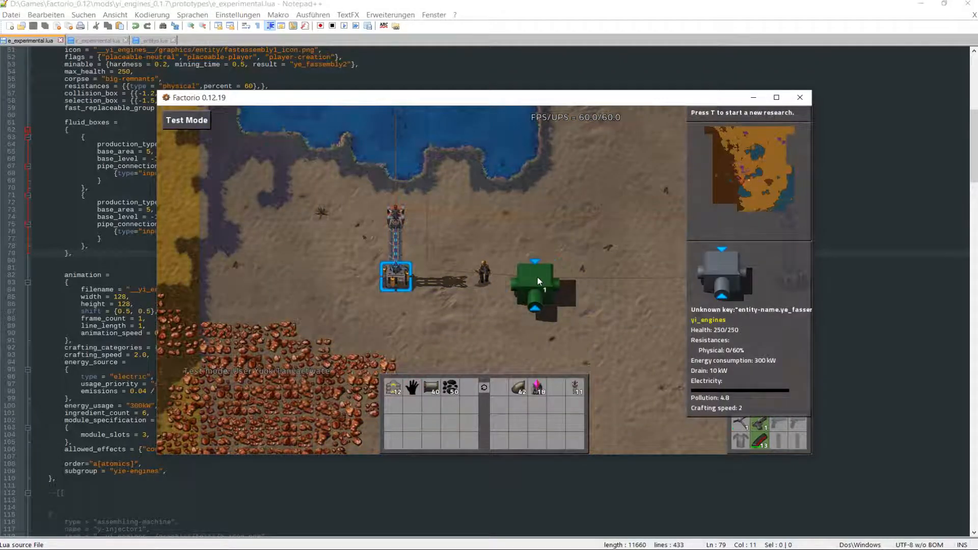
pyautogui.scroll(5, 538, 275)
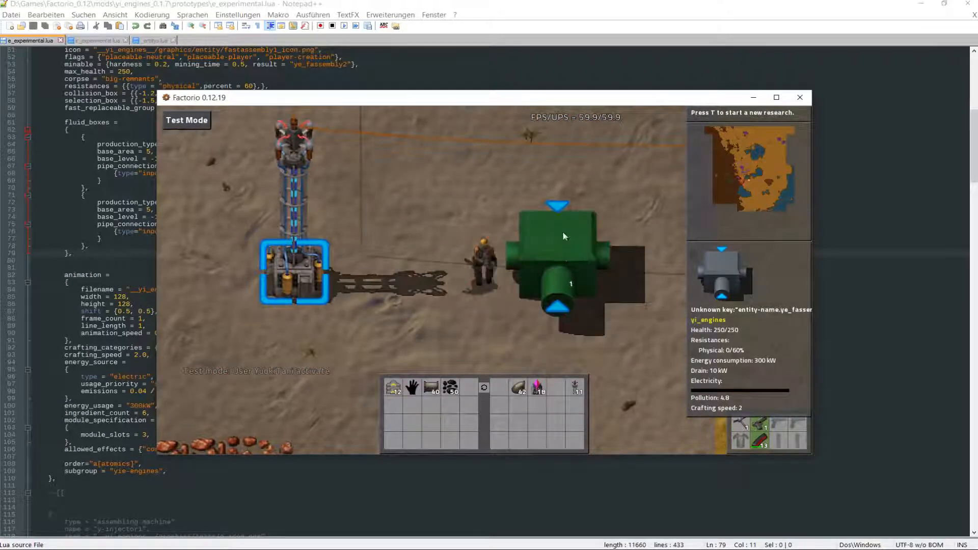
pyautogui.click(557, 275)
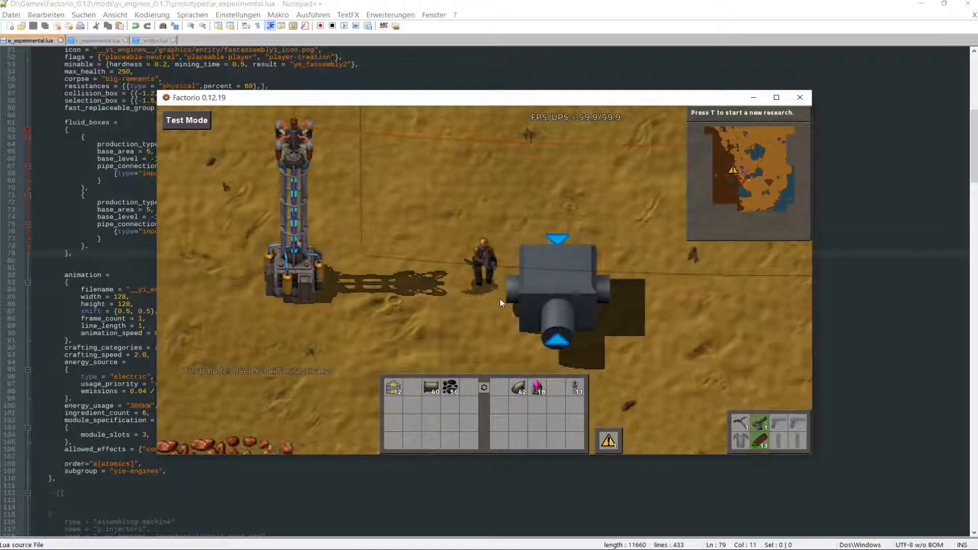
# With the debug grid shown in a maximized game window, place an iron pipe against each of the machine's four sides
pyautogui.press('F5')
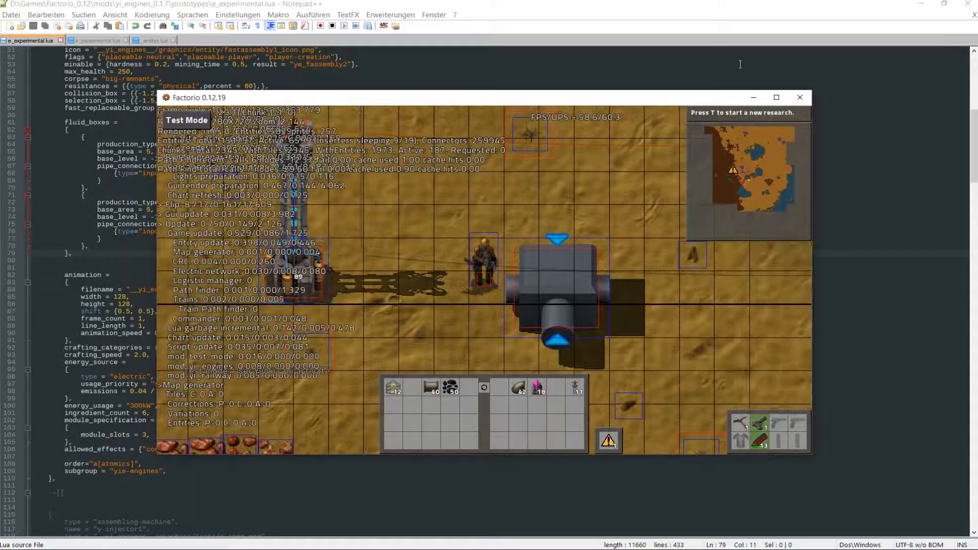
pyautogui.click(777, 98)
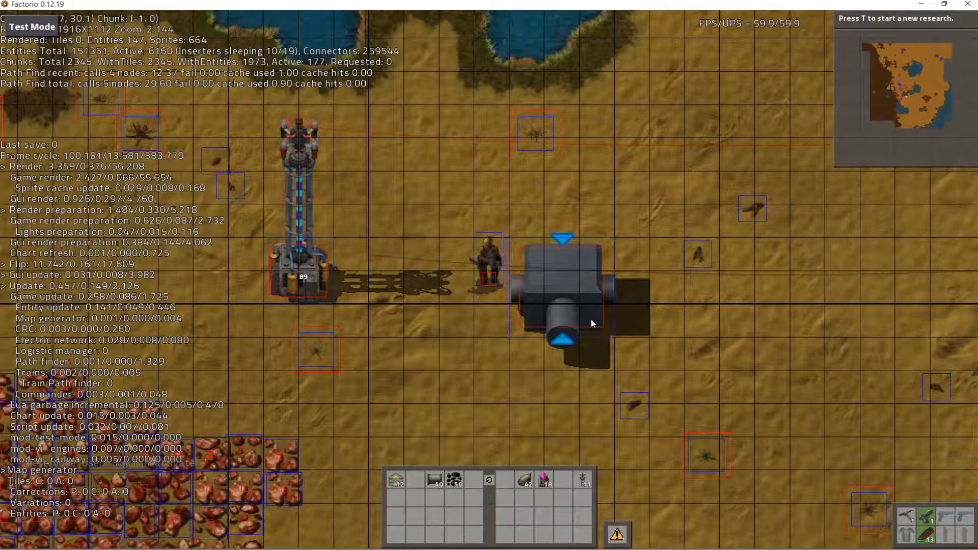
pyautogui.click(441, 484)
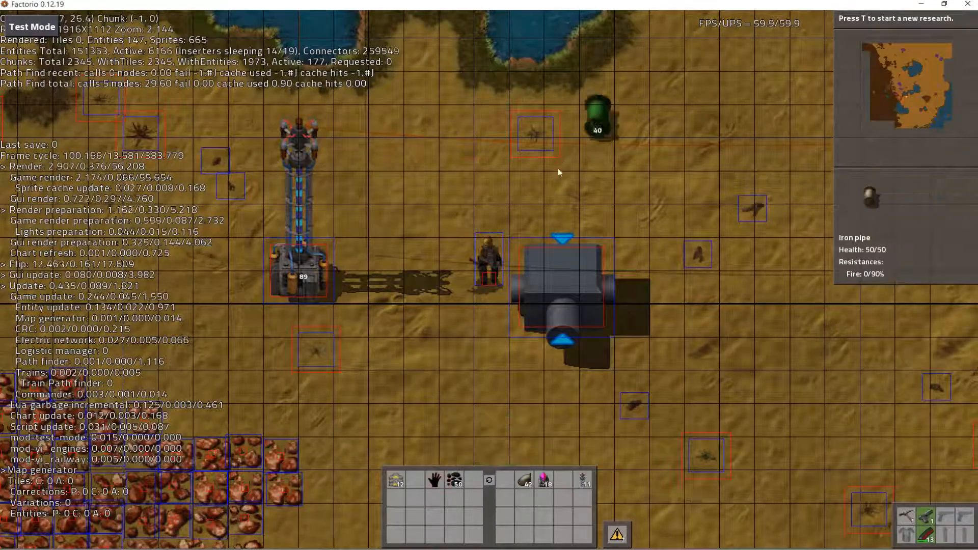
pyautogui.click(562, 220)
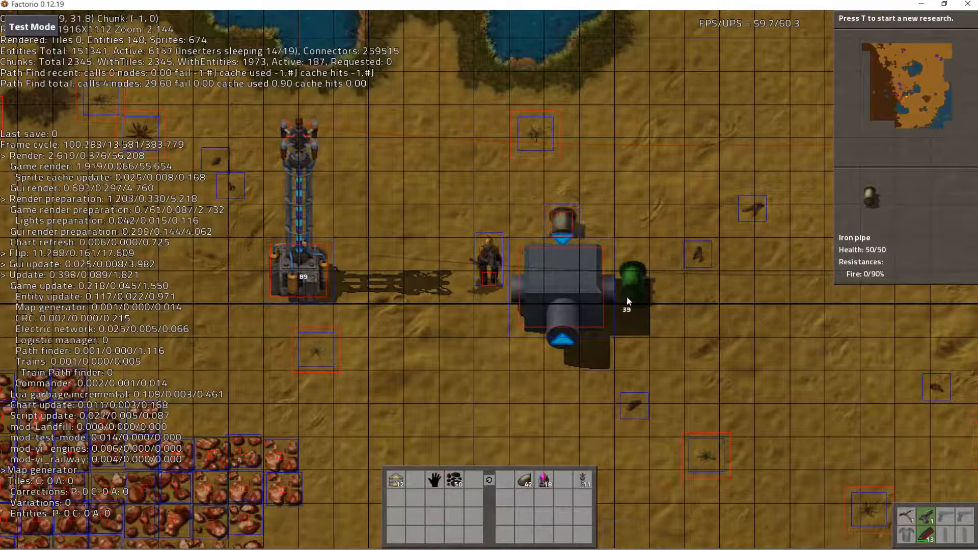
pyautogui.click(627, 295)
pyautogui.click(562, 351)
pyautogui.press('a')
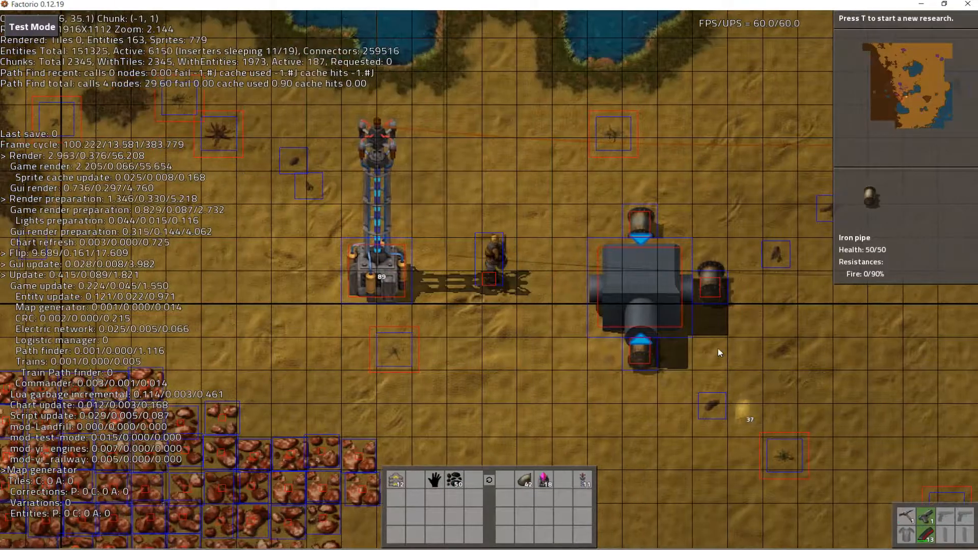
pyautogui.press('d')
pyautogui.press('s')
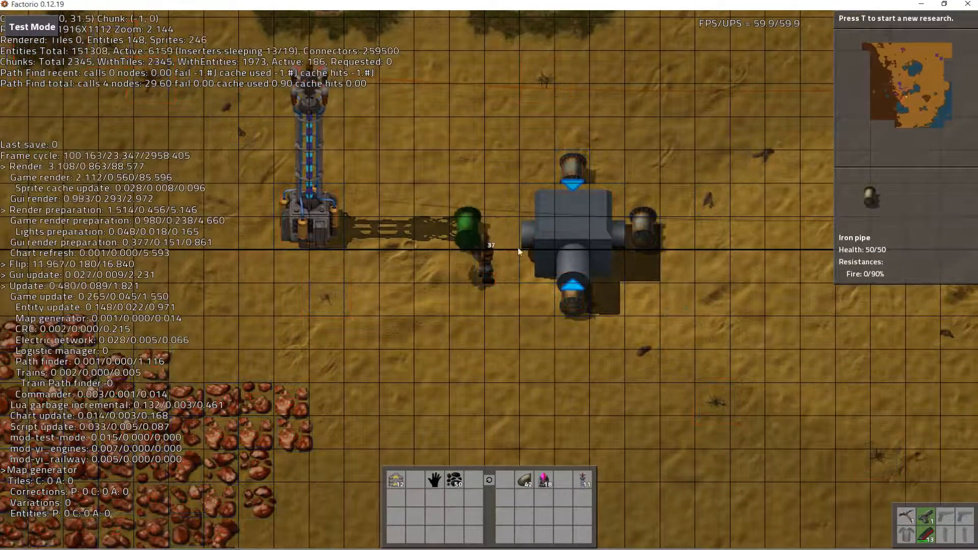
pyautogui.click(502, 224)
pyautogui.press('w')
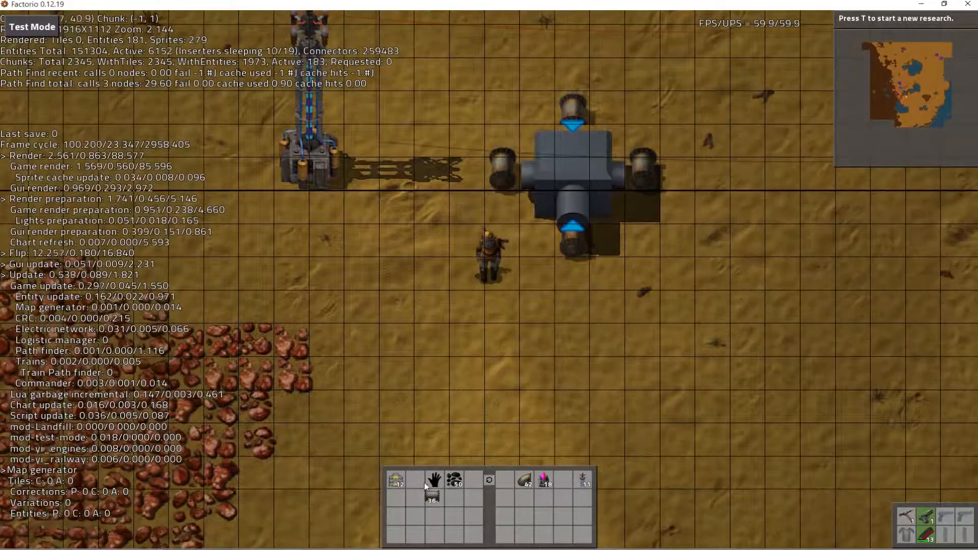
# Put the remaining pipes away, rotate the machine so its fluid inputs face the side pipes, and hide the debug overlay
pyautogui.click(425, 480)
pyautogui.press('r')
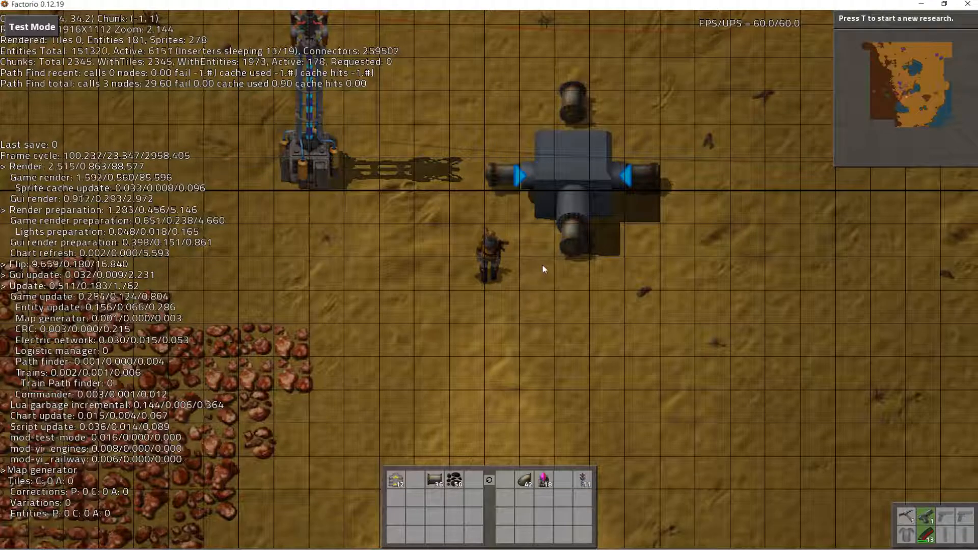
pyautogui.press('F5')
# Examine up close how the rotated machine's sprite lines up with the surrounding pipes
pyautogui.press('d')
pyautogui.scroll(4, 566, 204)
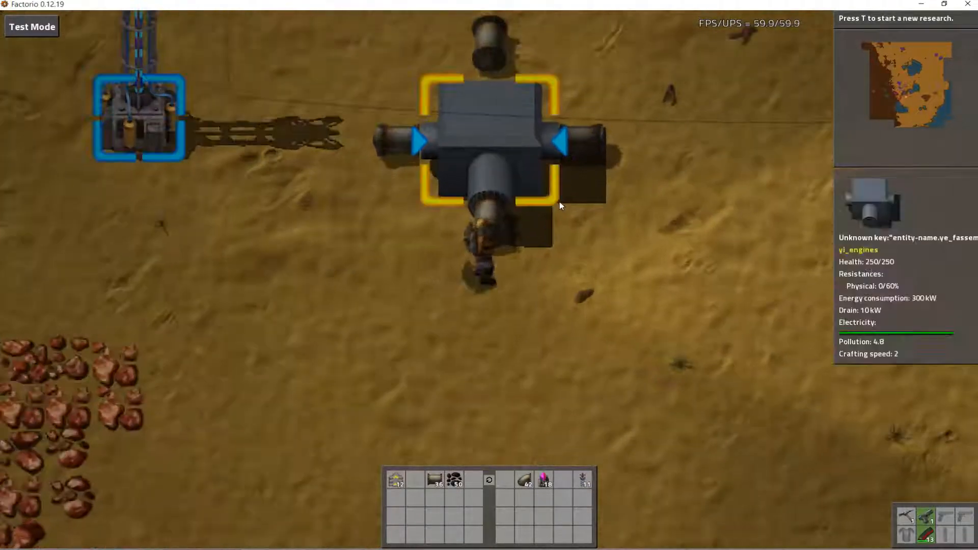
pyautogui.press('d')
pyautogui.press('w')
pyautogui.press('s')
pyautogui.press('s')
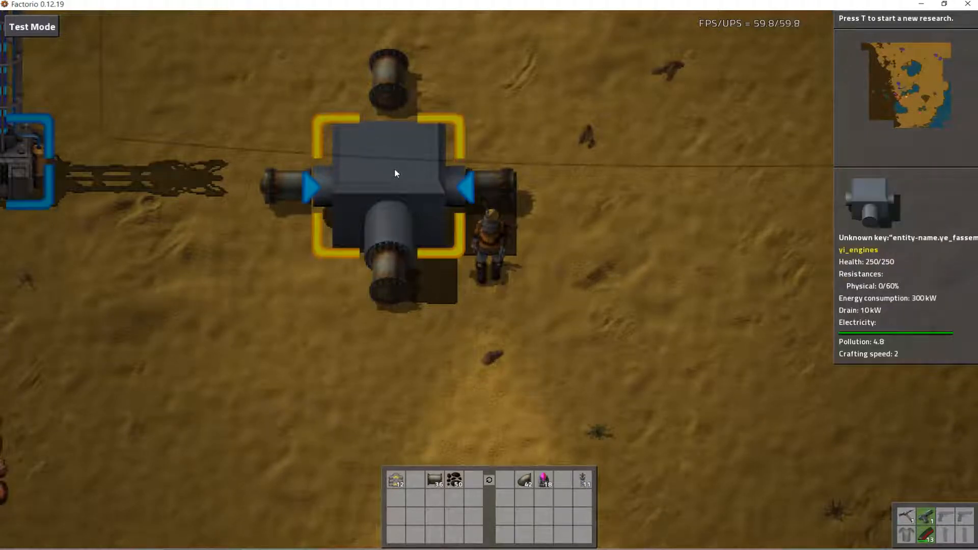
# Rotate the machine back and forth to compare its pipe alignment, leaving the fluid inputs facing the pipes above and below it
pyautogui.press('r')
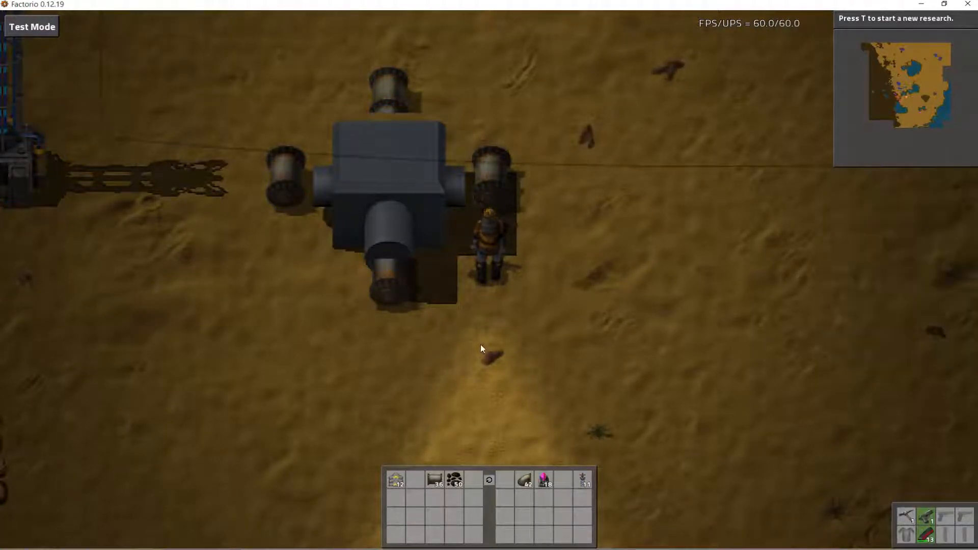
pyautogui.press('Escape')
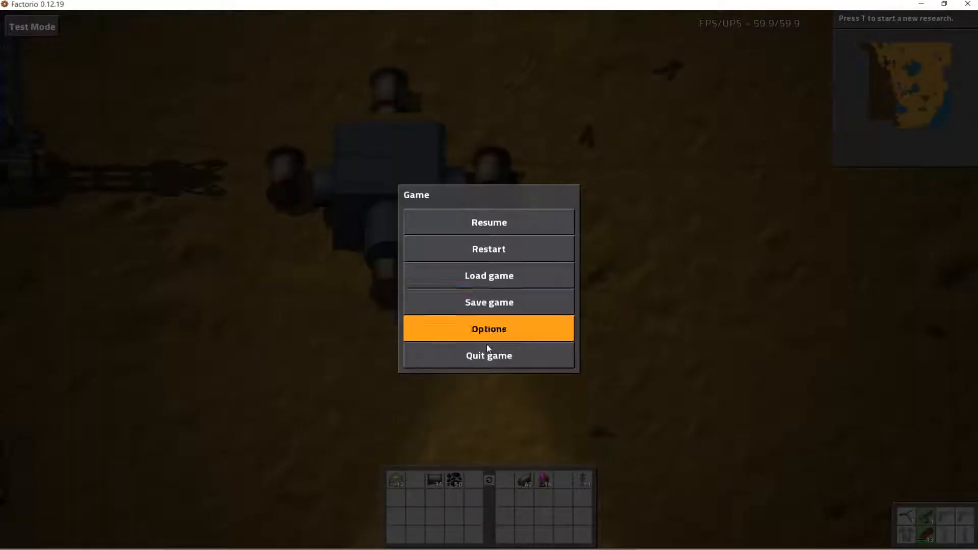
pyautogui.click(482, 224)
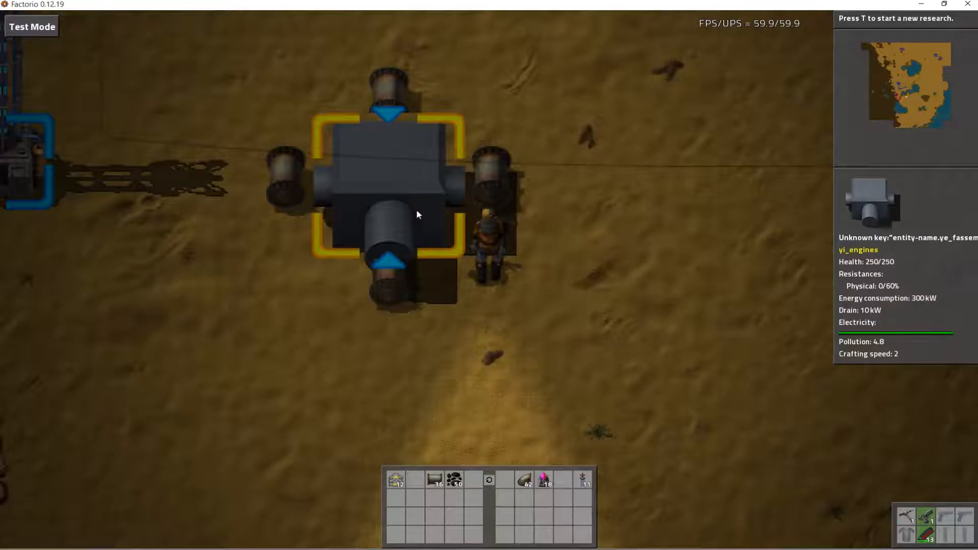
pyautogui.press('r')
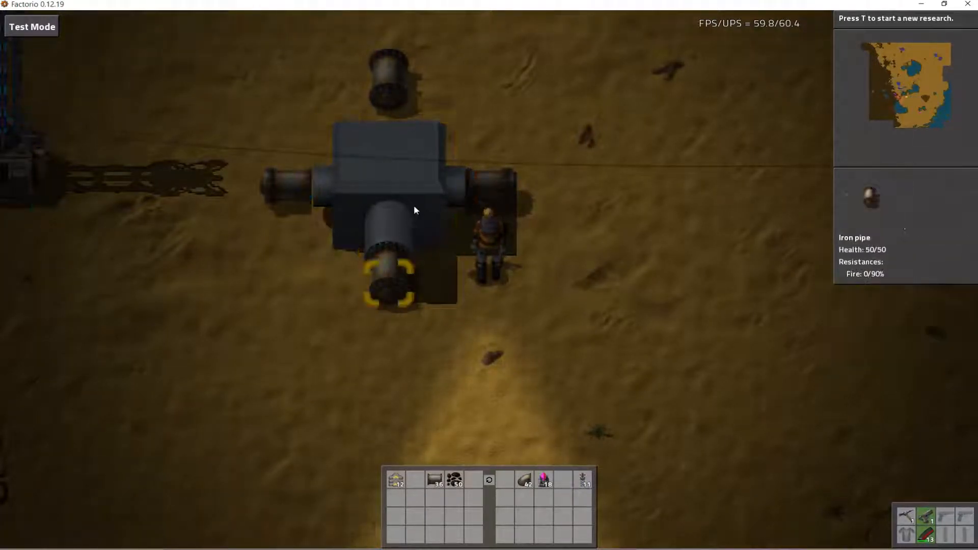
pyautogui.press('r')
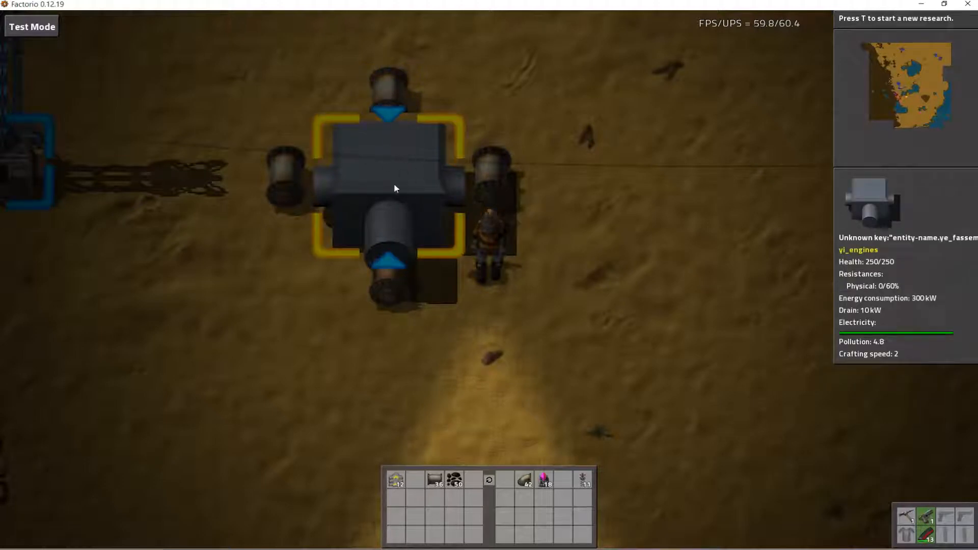
pyautogui.scroll(-3, 506, 436)
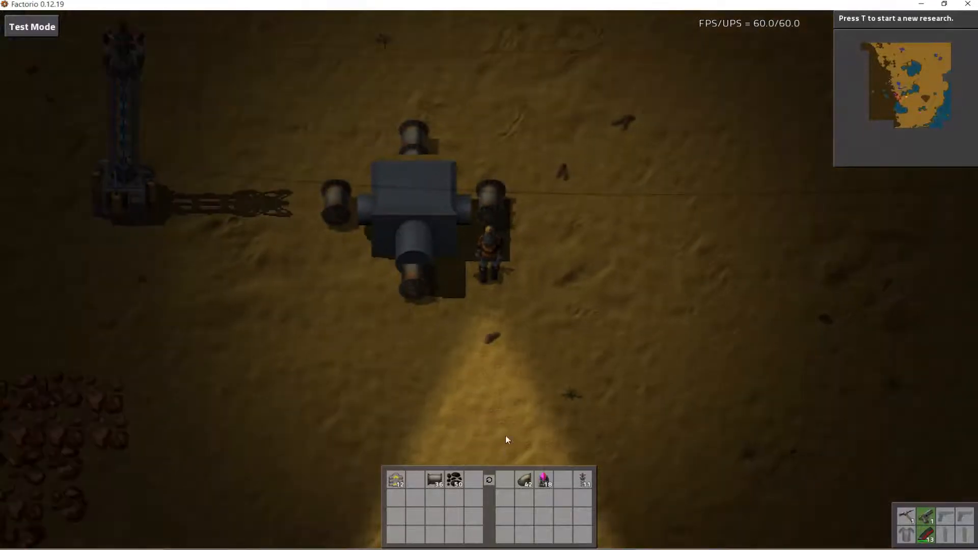
# Craft one Tiny Lamp from the Yuoki Energy recipes and take it in hand
pyautogui.press('e')
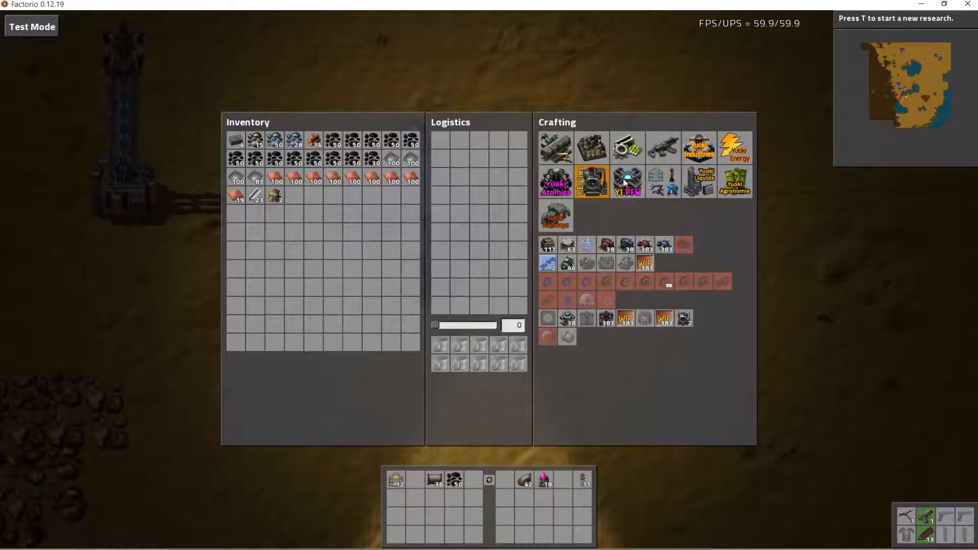
pyautogui.click(734, 148)
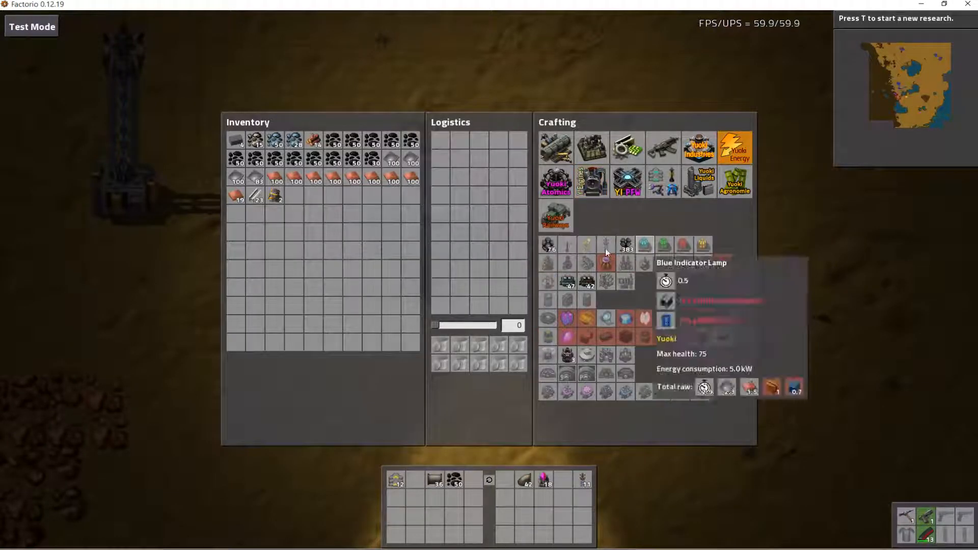
pyautogui.click(642, 258)
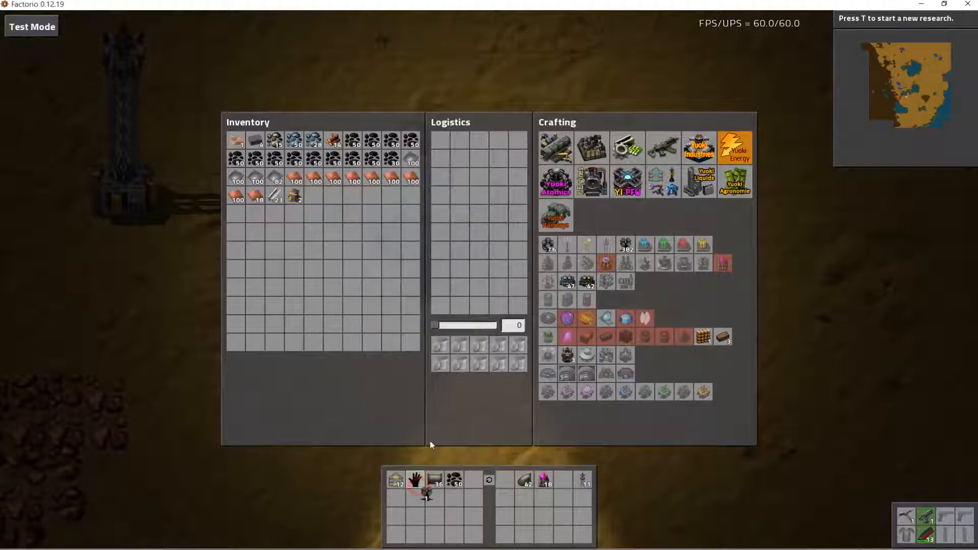
pyautogui.click(415, 479)
pyautogui.press('e')
# Place the Tiny Lamp on the ground between the tower and the machine, and walk back to the machine
pyautogui.press('a')
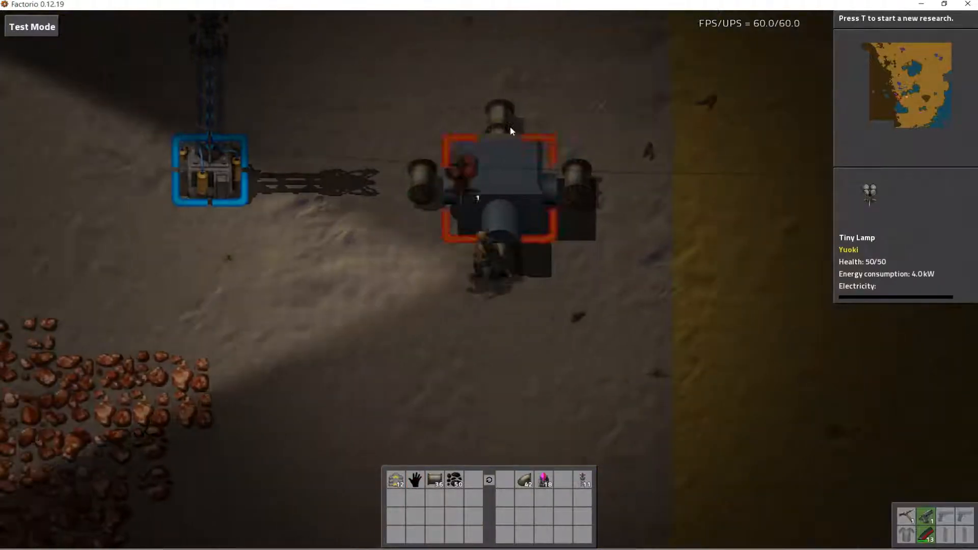
pyautogui.press('w')
pyautogui.click(470, 247)
pyautogui.press('s')
pyautogui.press('d')
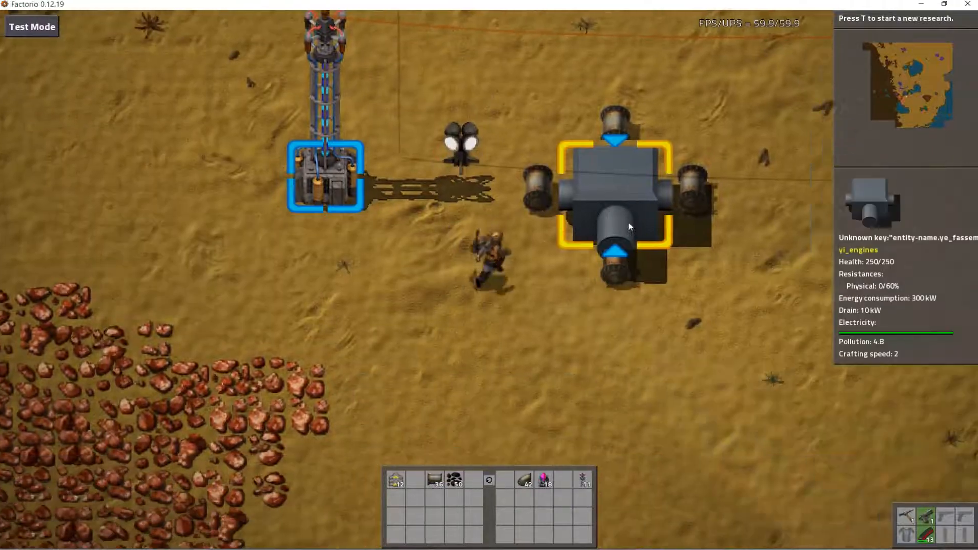
pyautogui.press('w')
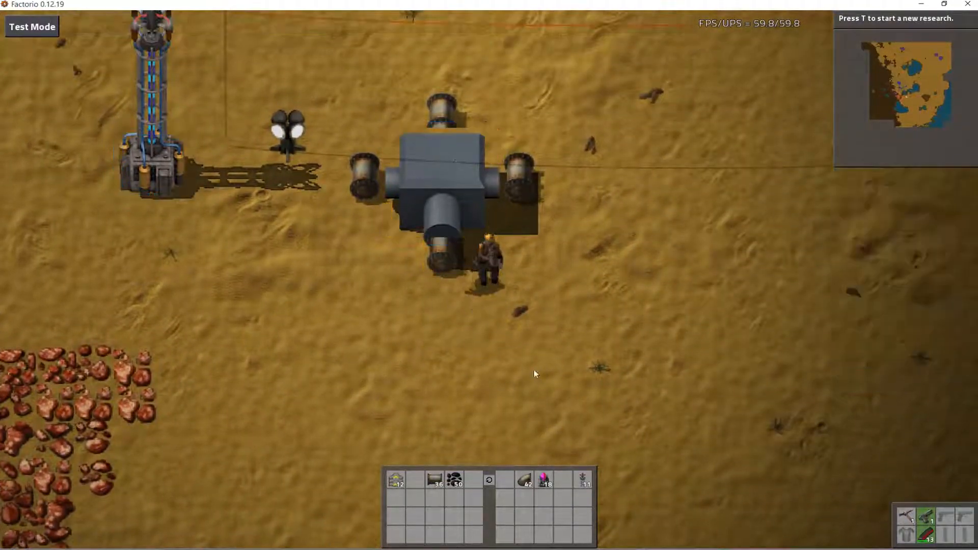
# Save the game over the xT save, quit to the main menu and exit Factorio
pyautogui.press('Escape')
pyautogui.click(505, 314)
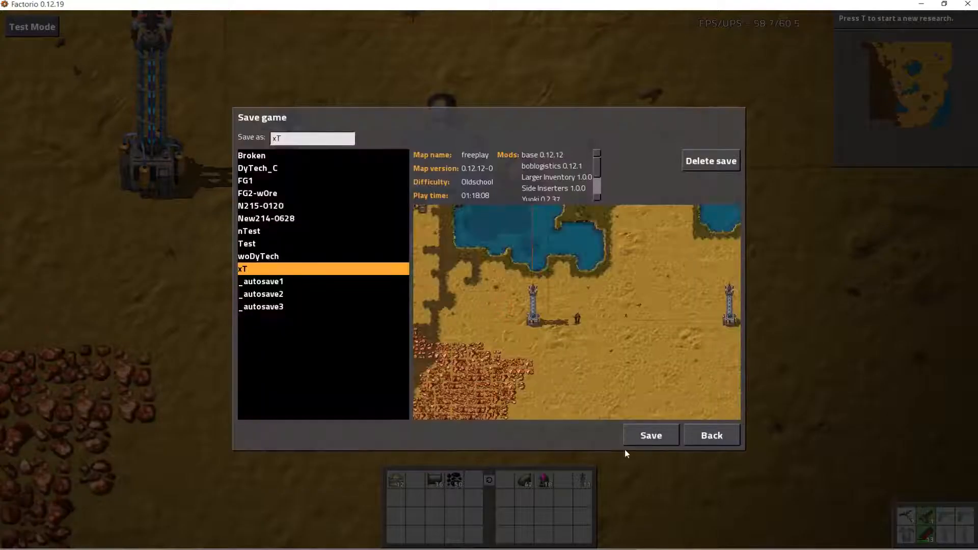
pyautogui.click(650, 437)
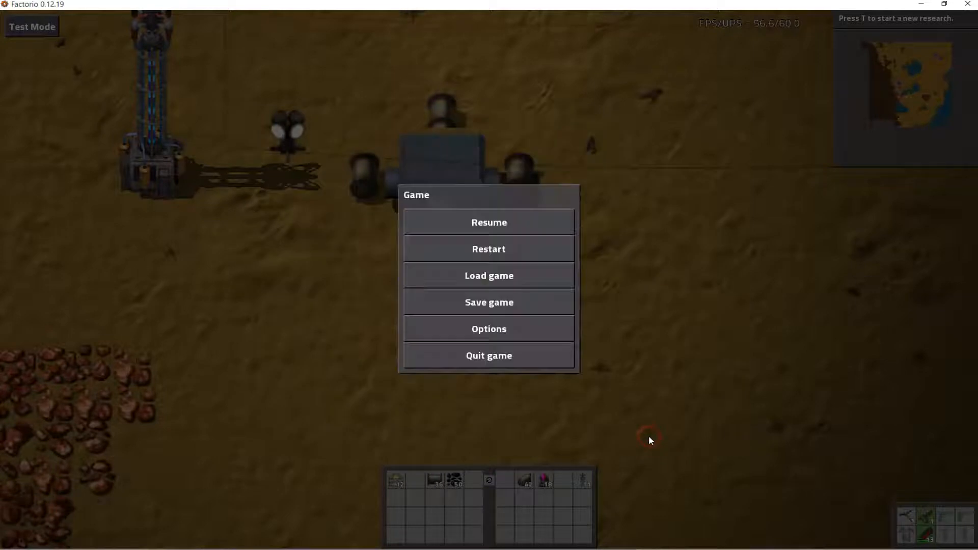
pyautogui.click(494, 356)
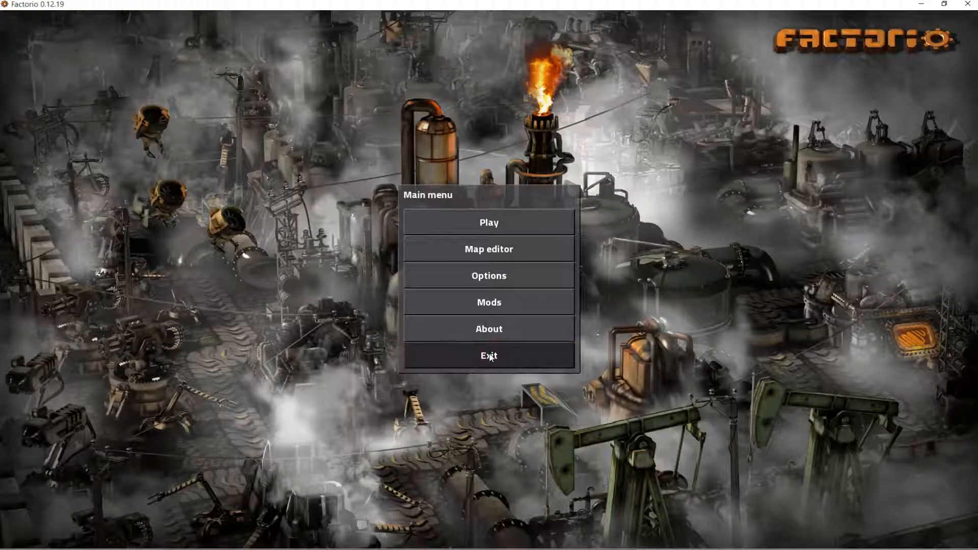
pyautogui.click(489, 357)
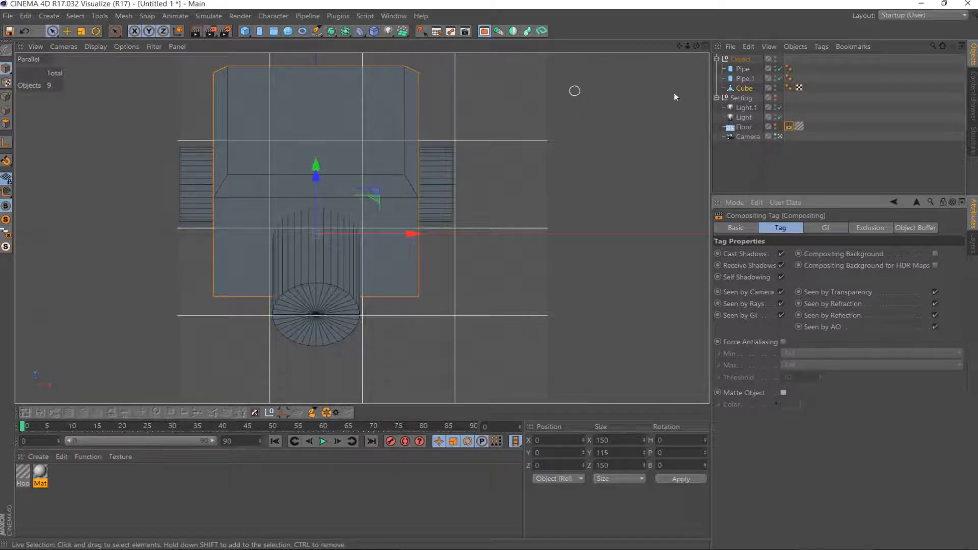
# In Cinema 4D, shift the Object group to X = 1, comparing against the sprite in cGFXShift, and zoom the camera in slightly
pyautogui.click(740, 59)
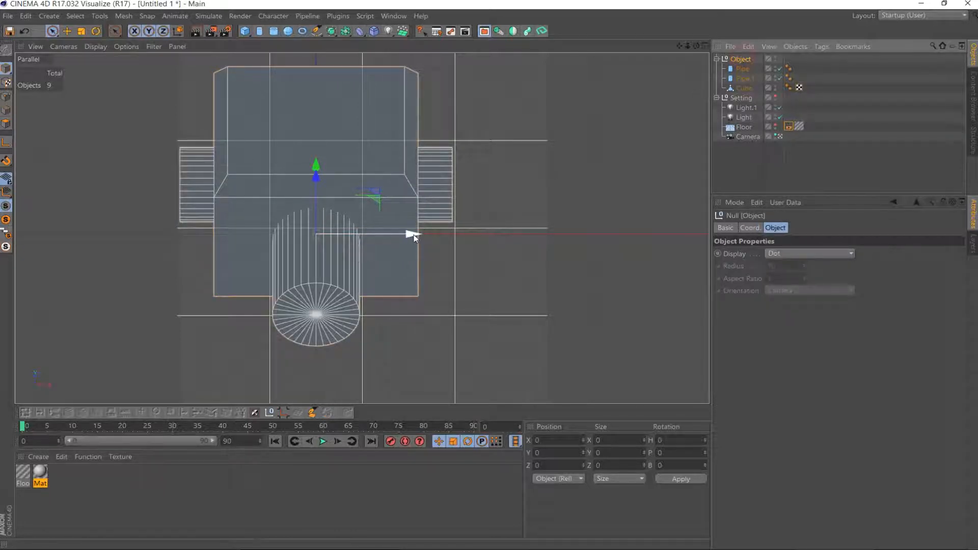
pyautogui.moveTo(414, 237); pyautogui.dragTo(419, 238)
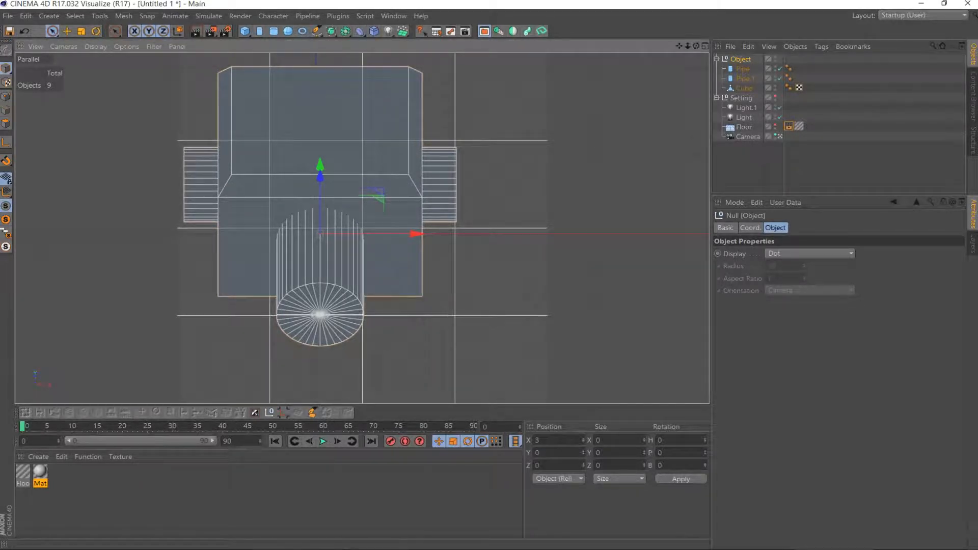
pyautogui.hotkey('alt', 'Tab')
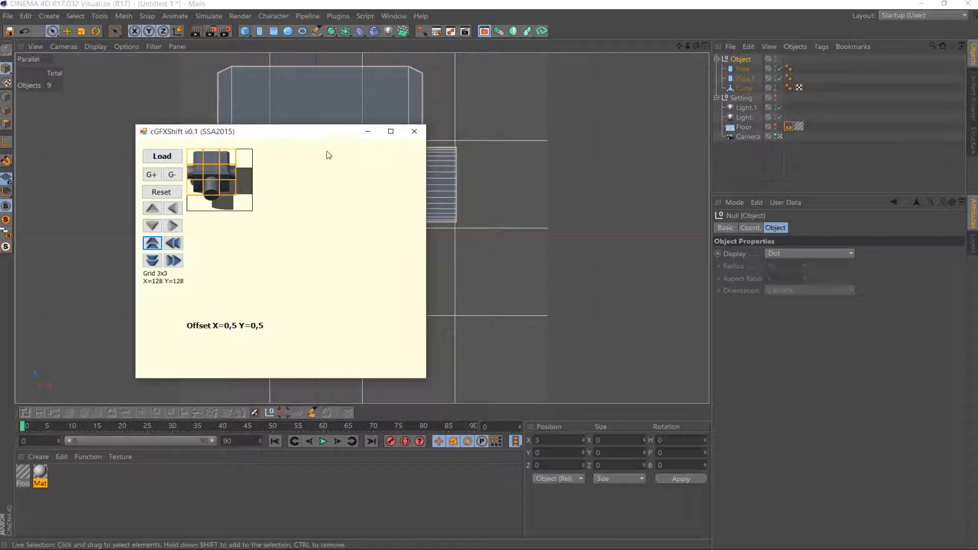
pyautogui.click(366, 133)
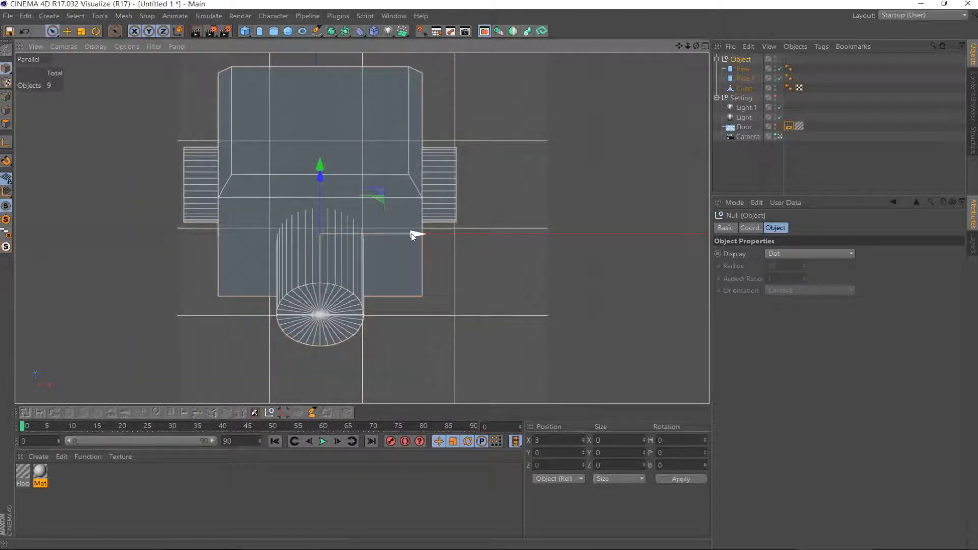
pyautogui.moveTo(414, 236); pyautogui.dragTo(410, 235)
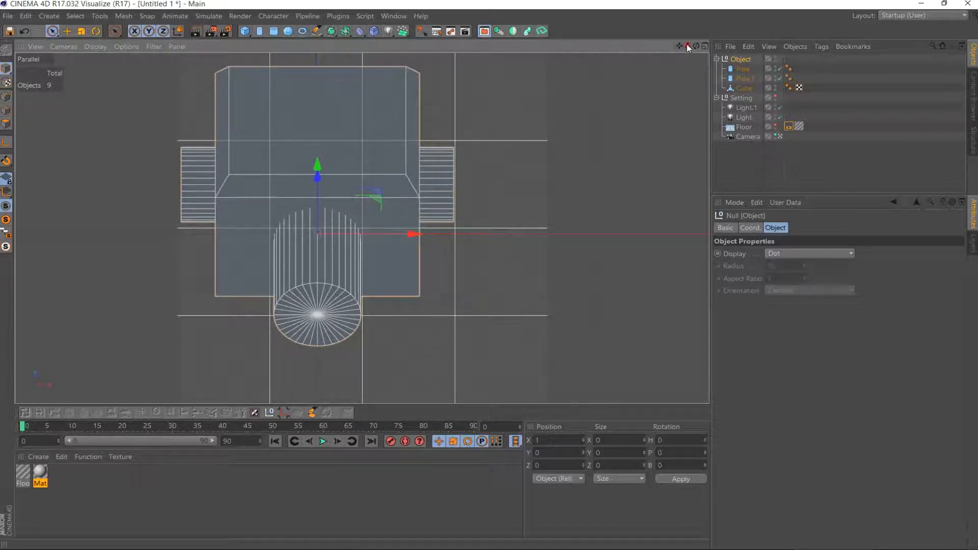
pyautogui.moveTo(688, 46); pyautogui.dragTo(682, 47)
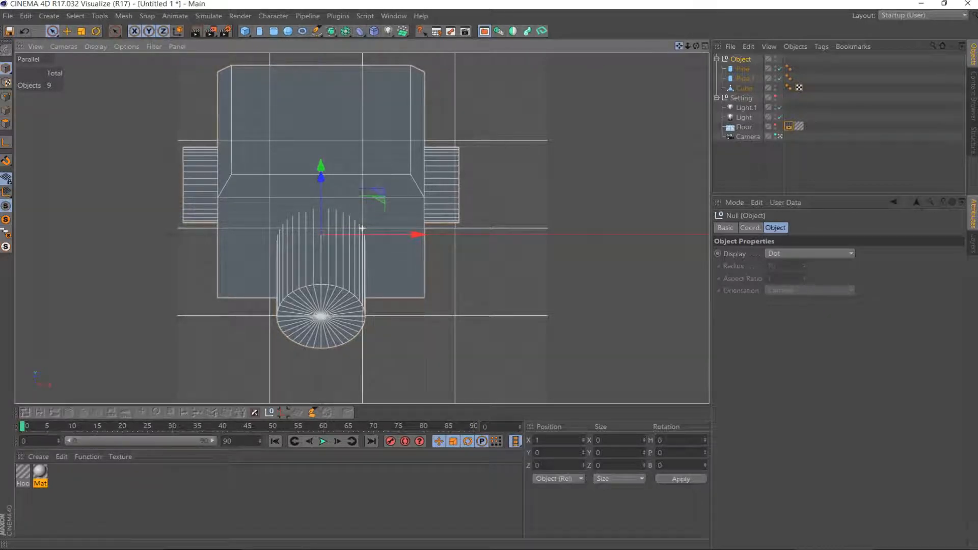
# Outside the camera view, set the front Pipe cylinder's height to 300 and move it back to about Z = -46
pyautogui.click(340, 266)
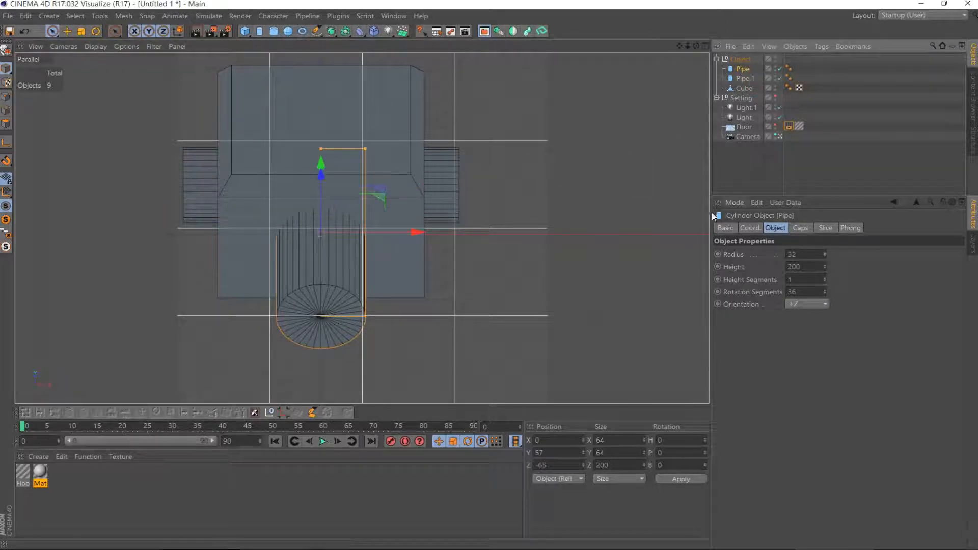
pyautogui.click(779, 137)
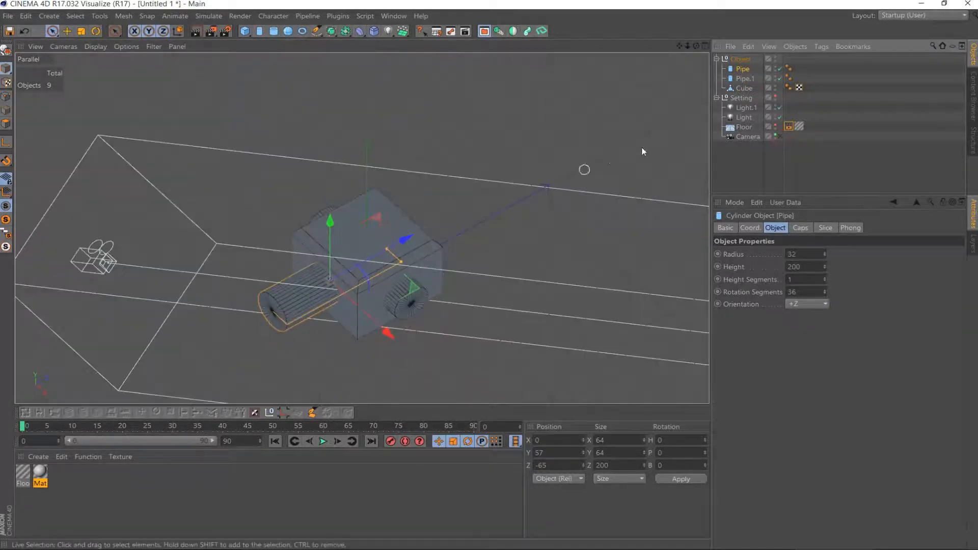
pyautogui.click(805, 266)
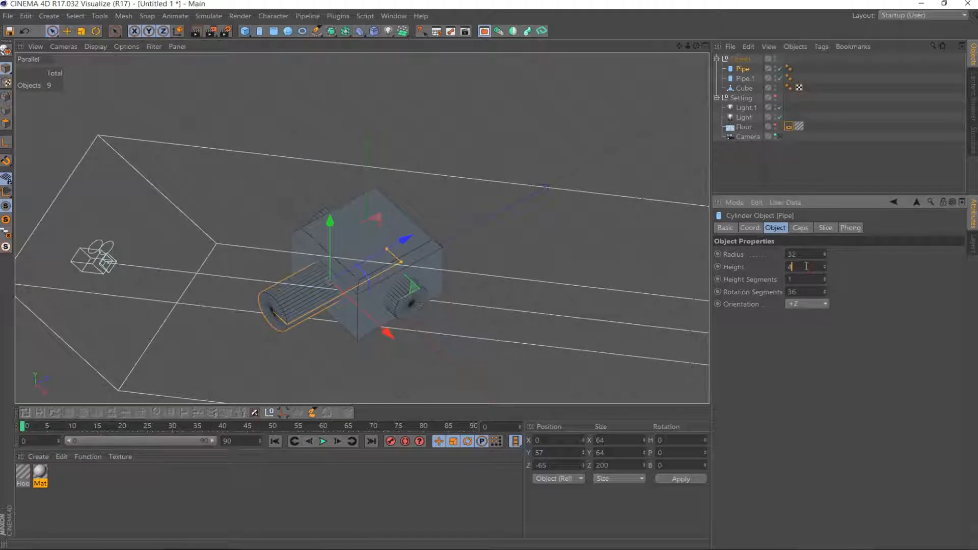
pyautogui.press('Return')
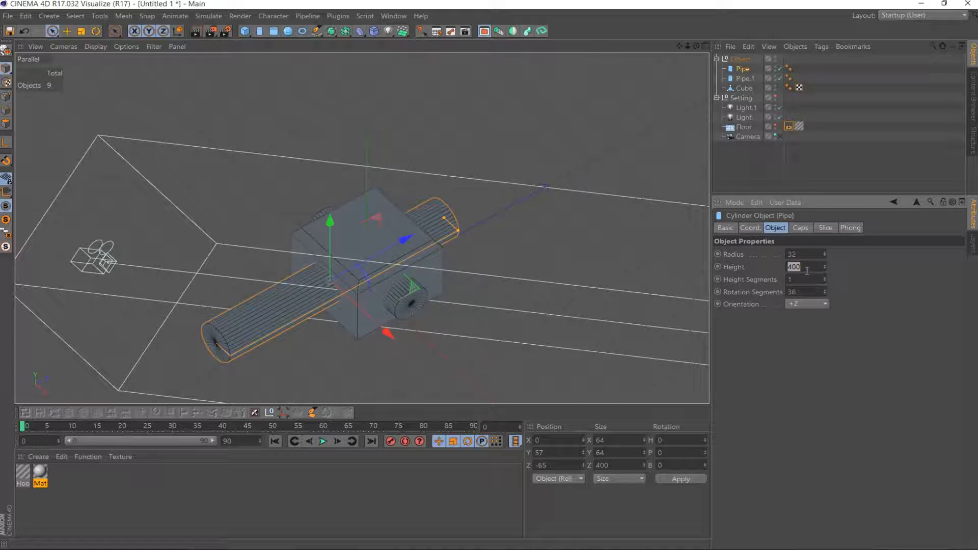
pyautogui.press('Return')
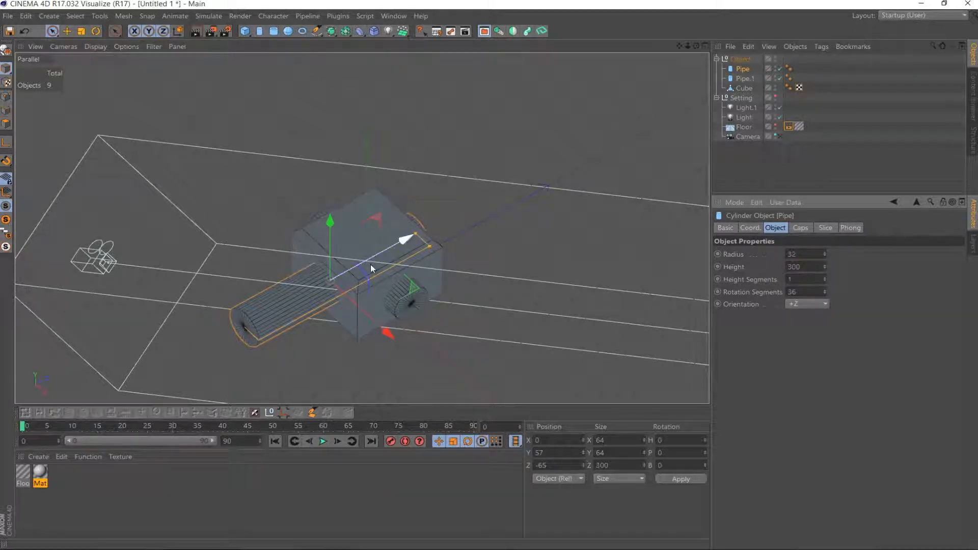
pyautogui.moveTo(404, 240); pyautogui.dragTo(415, 239)
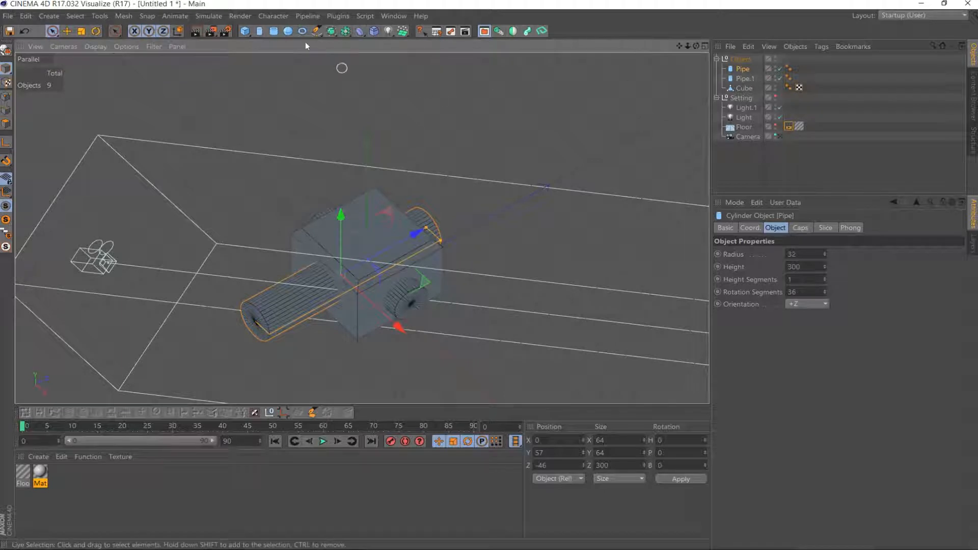
# Add a Tube object with +Z orientation and an outer radius of 55
pyautogui.click(276, 32)
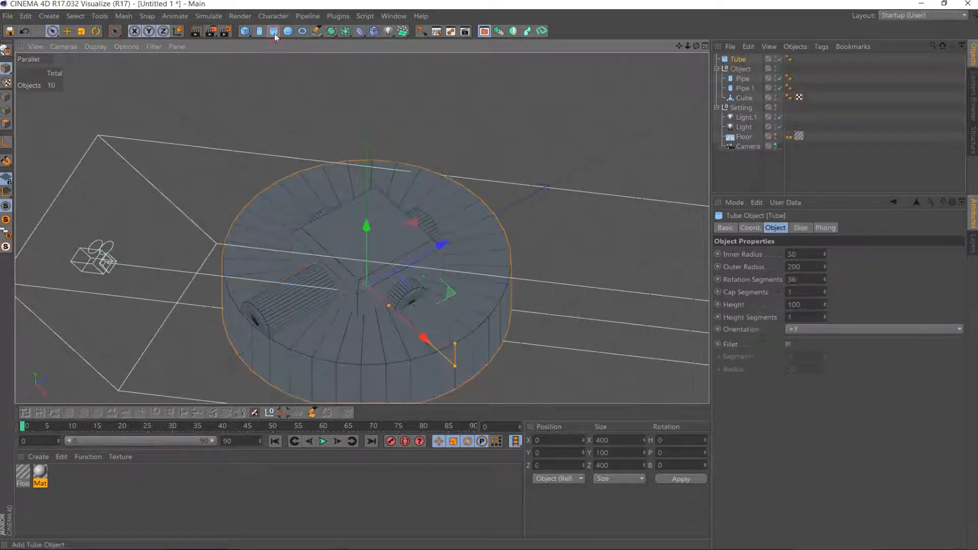
pyautogui.click(812, 329)
pyautogui.click(804, 393)
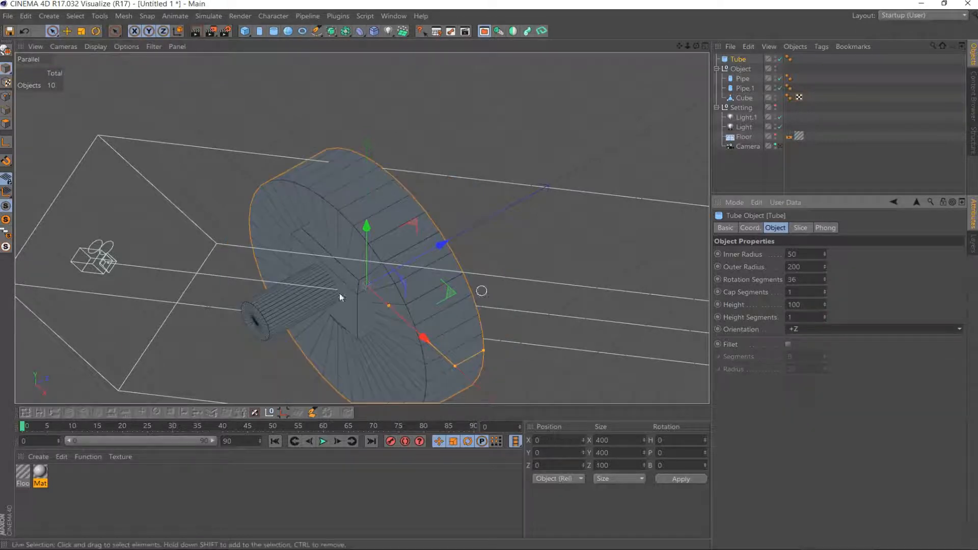
pyautogui.click(806, 266)
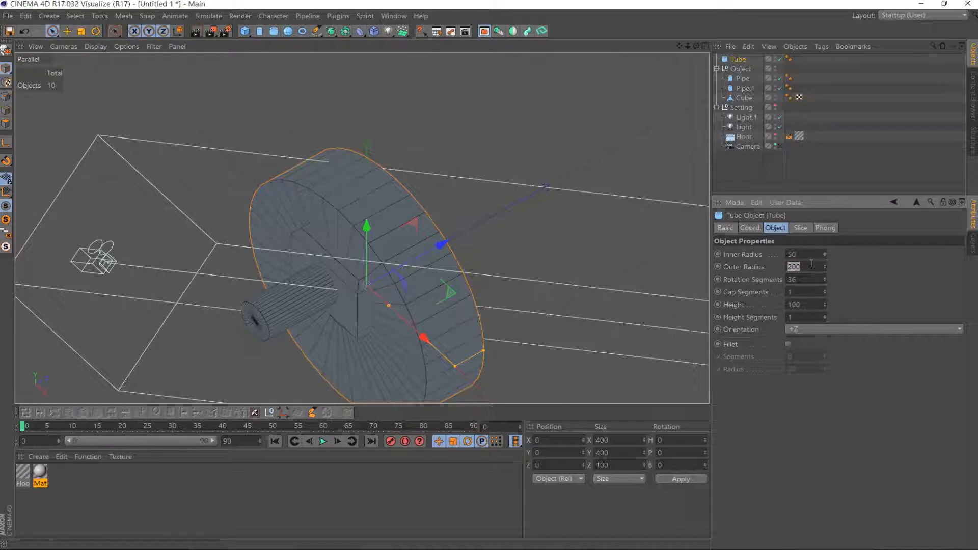
pyautogui.write('55')
pyautogui.press('Return')
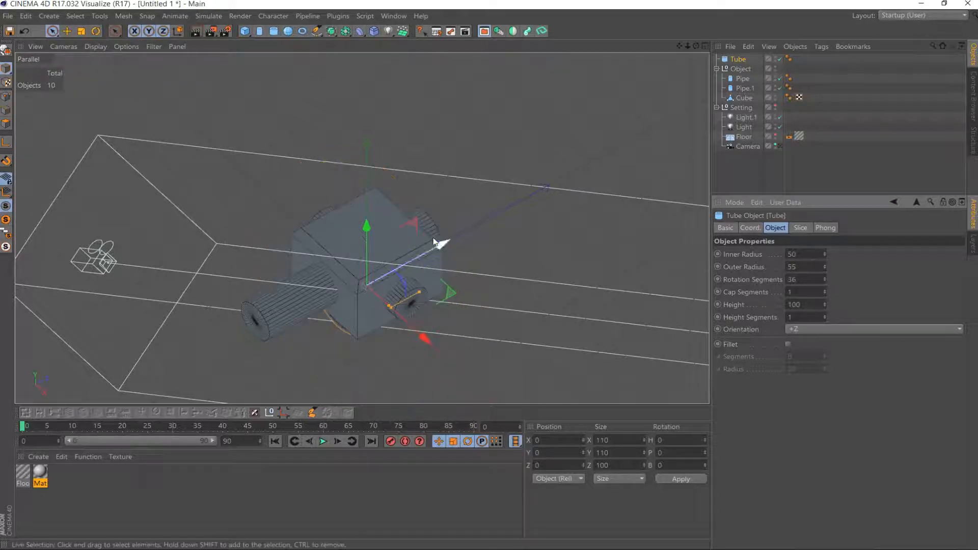
# Move the tube onto the long pipe's axis, at Y = 57 and Z = -118
pyautogui.moveTo(437, 238); pyautogui.dragTo(363, 279)
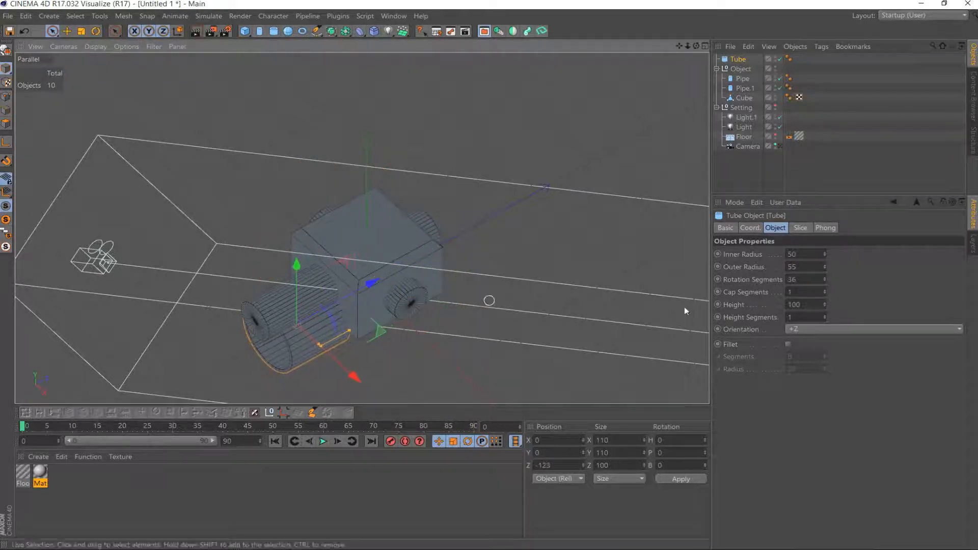
pyautogui.click(798, 254)
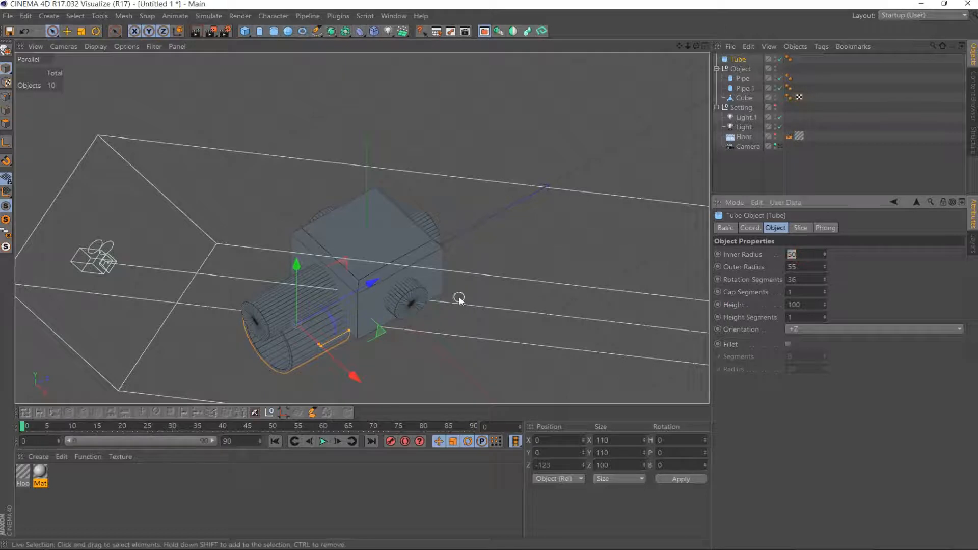
pyautogui.press('F2')
pyautogui.press('F3')
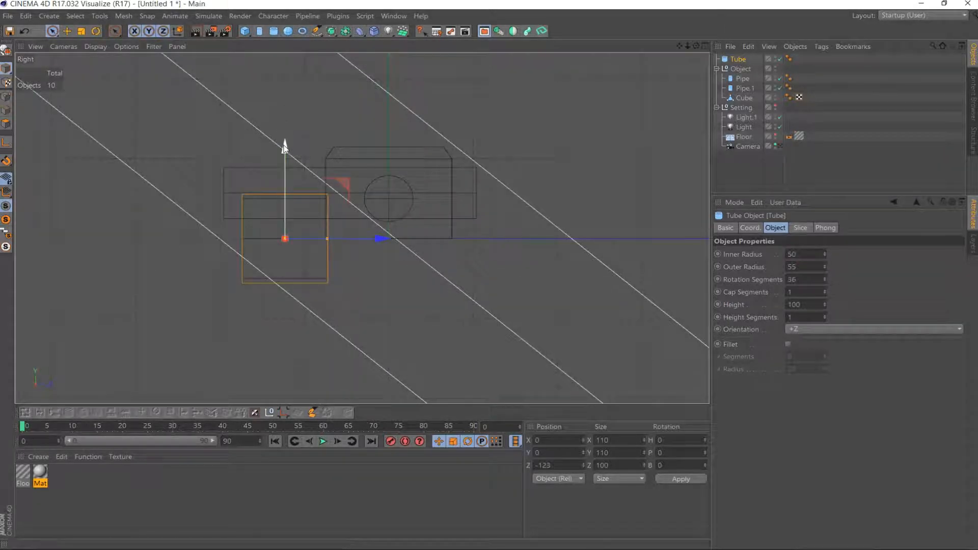
pyautogui.moveTo(285, 147); pyautogui.dragTo(287, 103)
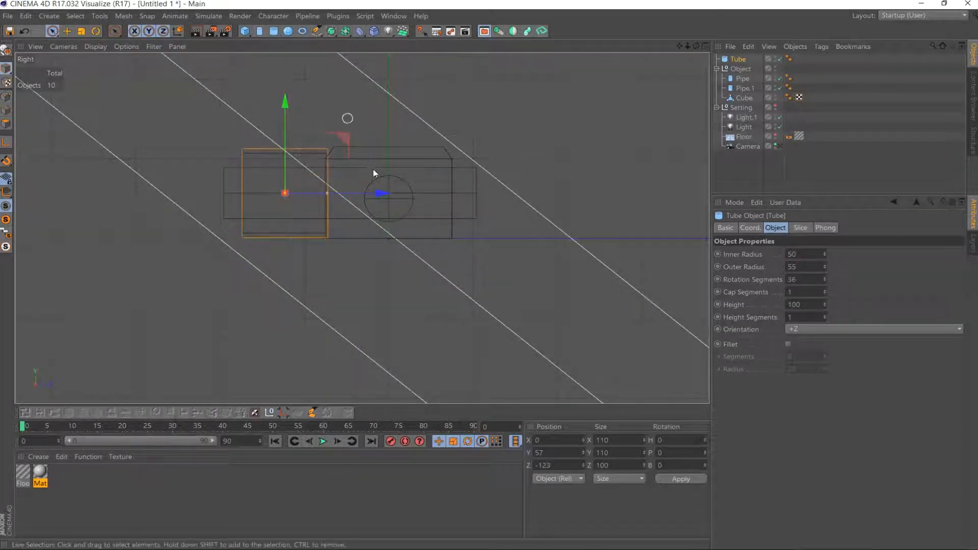
pyautogui.moveTo(383, 194)
pyautogui.mouseDown()
pyautogui.moveTo(426, 194)
pyautogui.moveTo(359, 193)
pyautogui.moveTo(504, 193)
pyautogui.moveTo(384, 193)
pyautogui.mouseUp()
# Set the tube's inner radius to 30, outer radius to 40 and height to 10
pyautogui.click(811, 255)
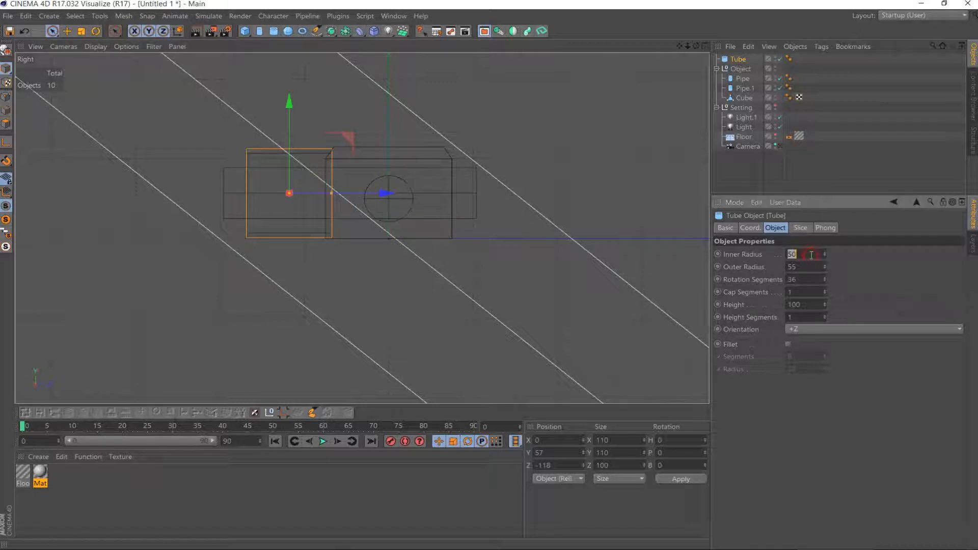
pyautogui.write('31')
pyautogui.press('Down')
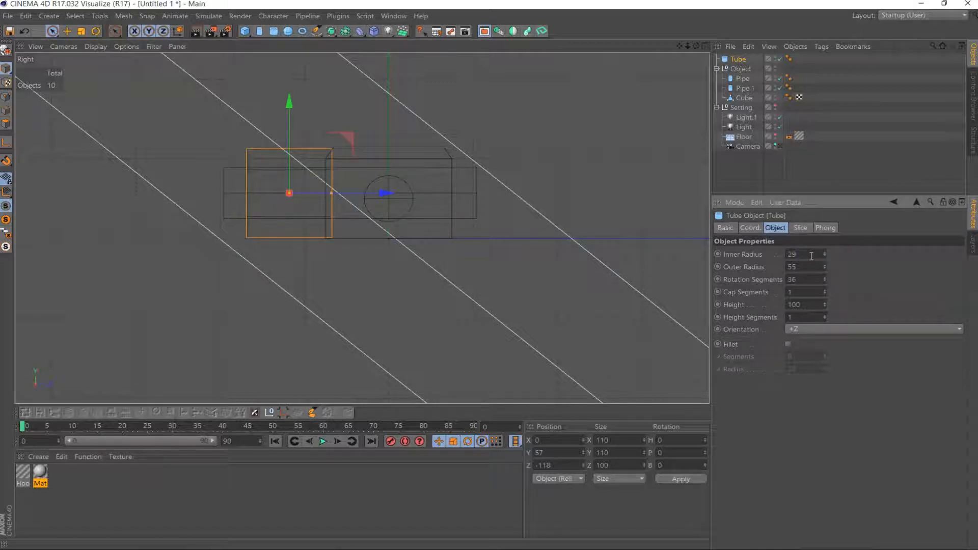
pyautogui.press('Up')
pyautogui.click(807, 268)
pyautogui.write('35')
pyautogui.press('Return')
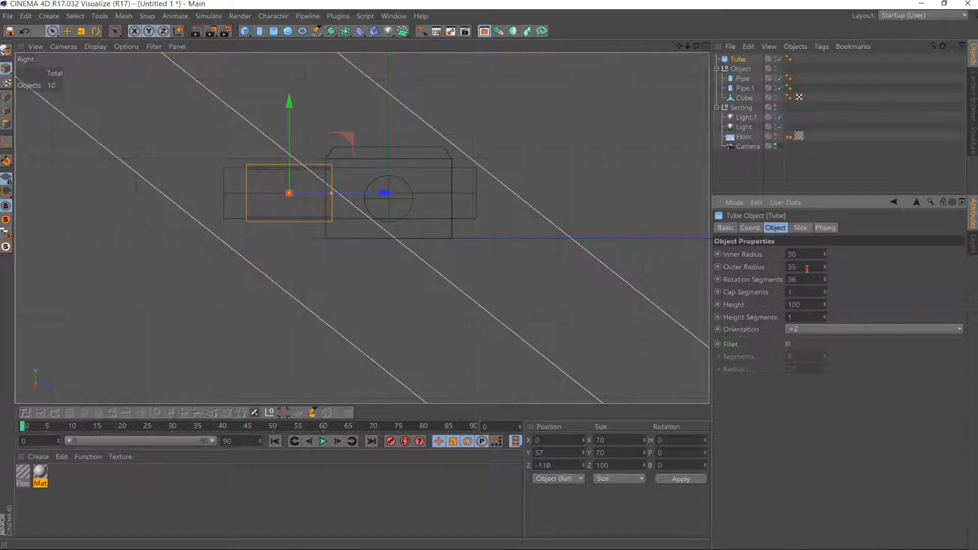
pyautogui.write('40')
pyautogui.press('Return')
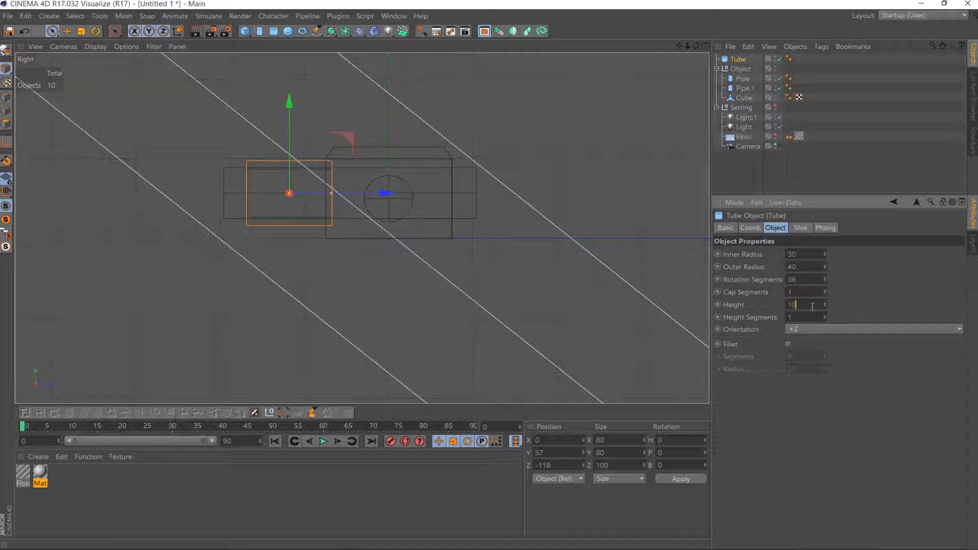
pyautogui.press('Return')
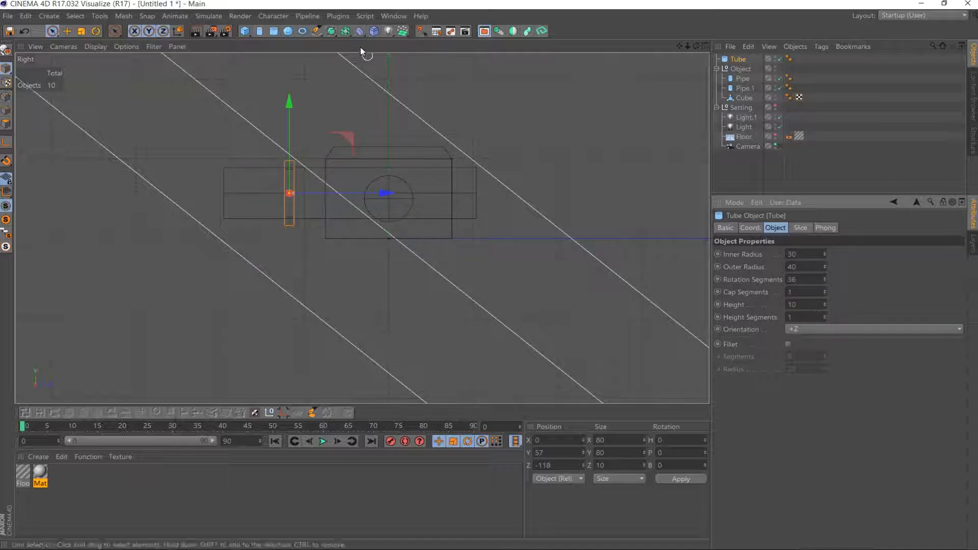
# Add a cylinder with radius 4, height 20 and 6 rotation segments, and set its phong angle to 20
pyautogui.click(258, 32)
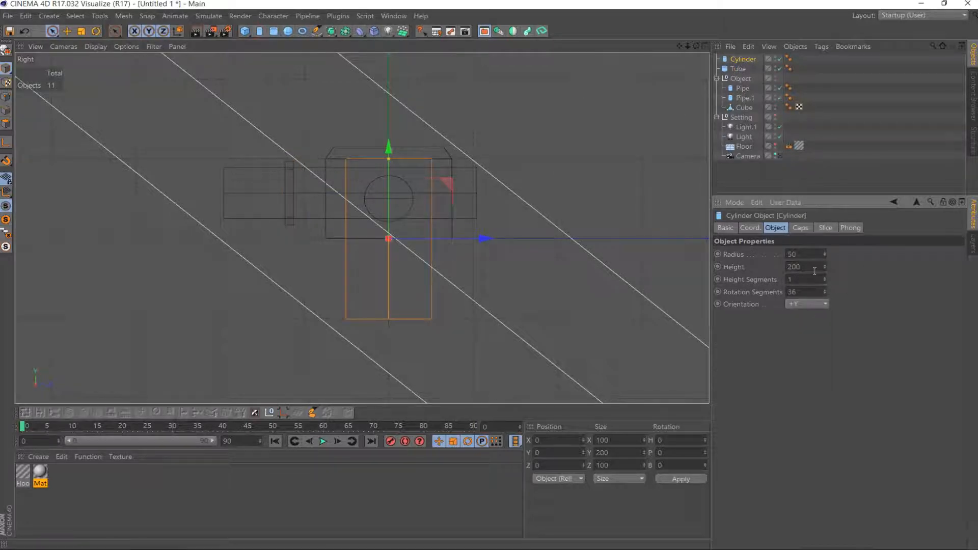
pyautogui.write('4')
pyautogui.press('Return')
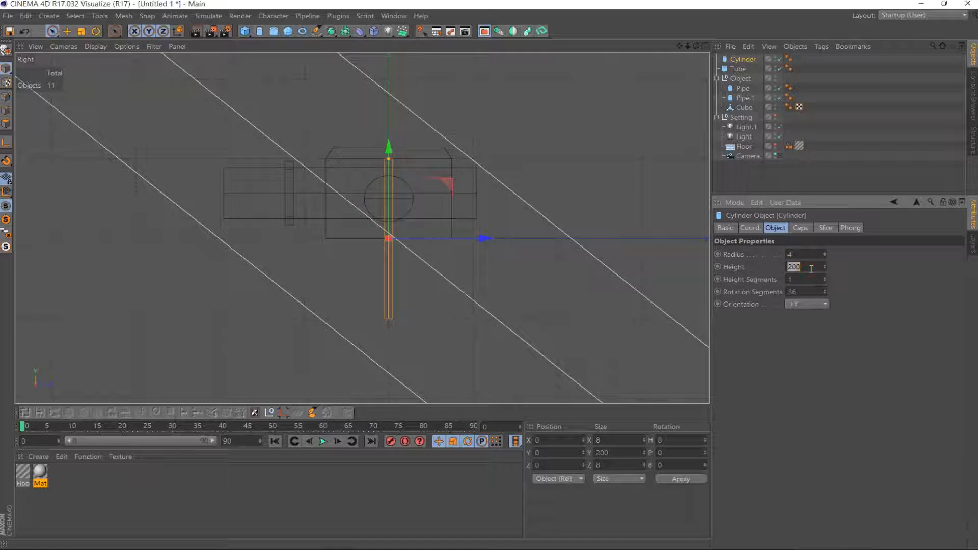
pyautogui.write('20')
pyautogui.click(809, 292)
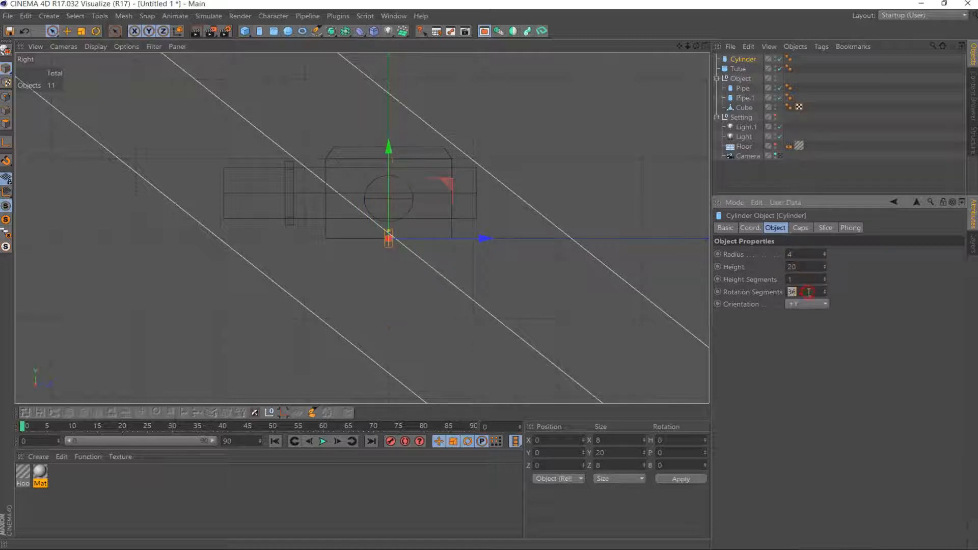
pyautogui.click(789, 58)
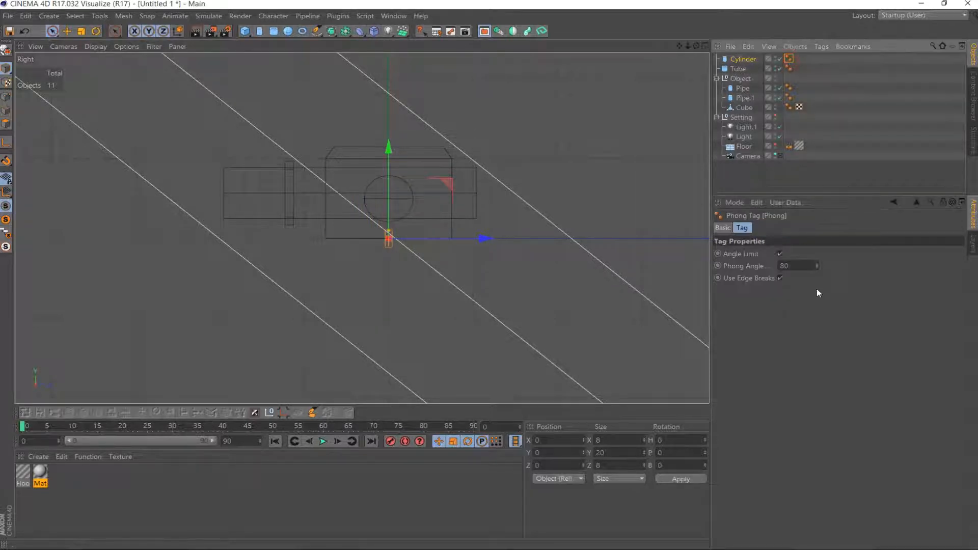
pyautogui.click(802, 265)
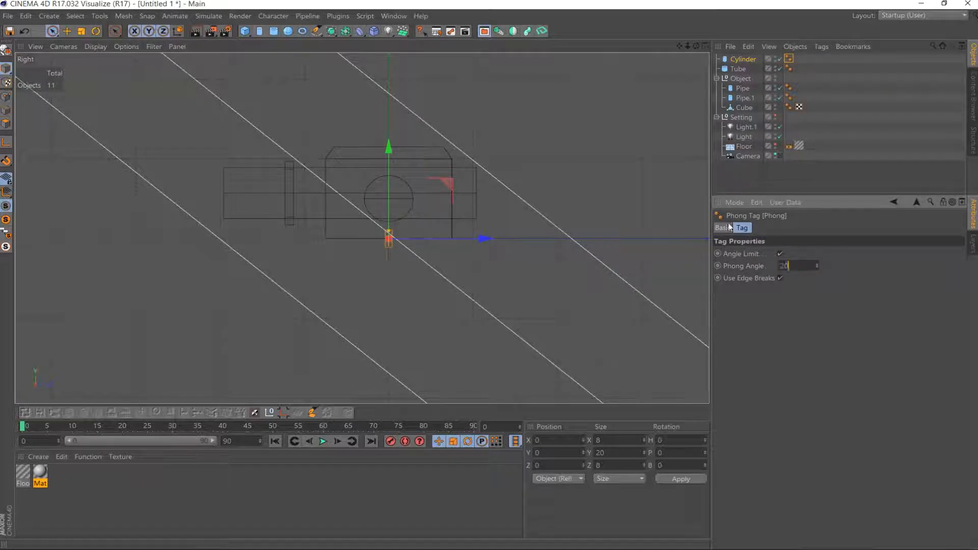
# Nest the small cylinder in a new Array object and rotate the array to a pitch of 90 degrees
pyautogui.click(345, 31)
pyautogui.moveTo(740, 69); pyautogui.dragTo(740, 66)
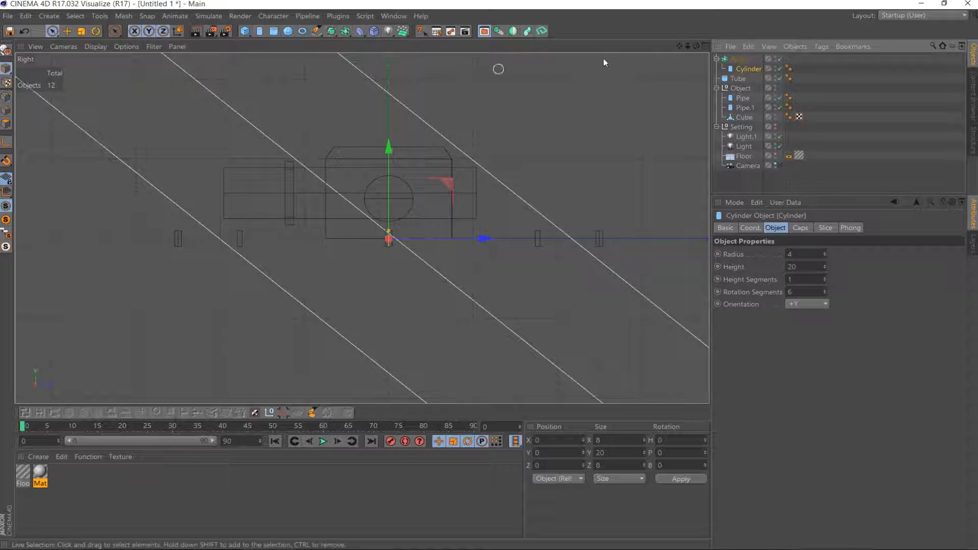
pyautogui.click(95, 31)
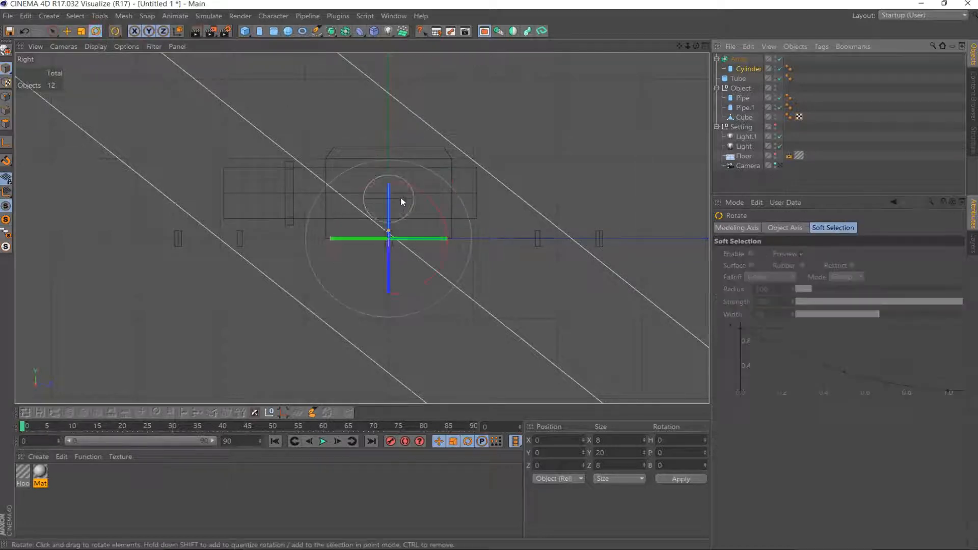
pyautogui.moveTo(365, 187); pyautogui.dragTo(326, 182)
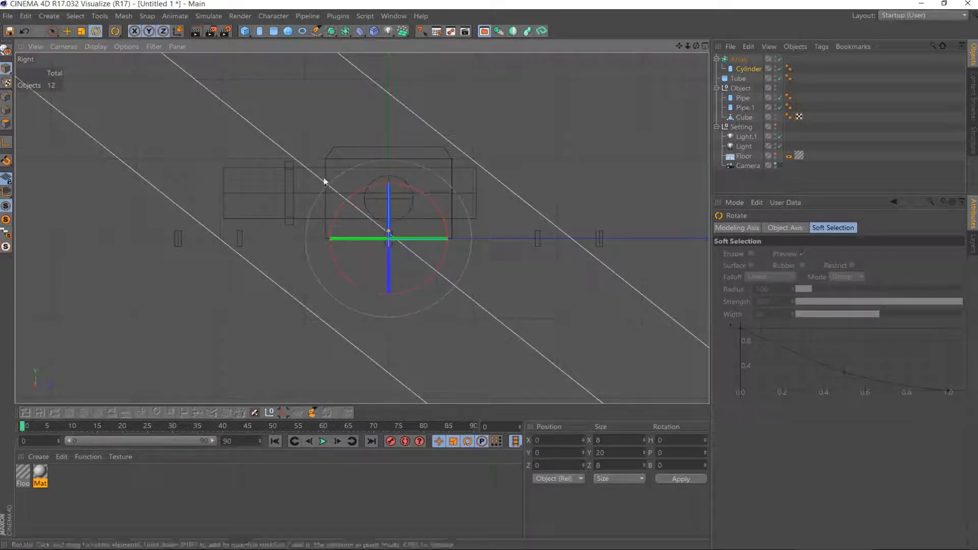
pyautogui.click(737, 59)
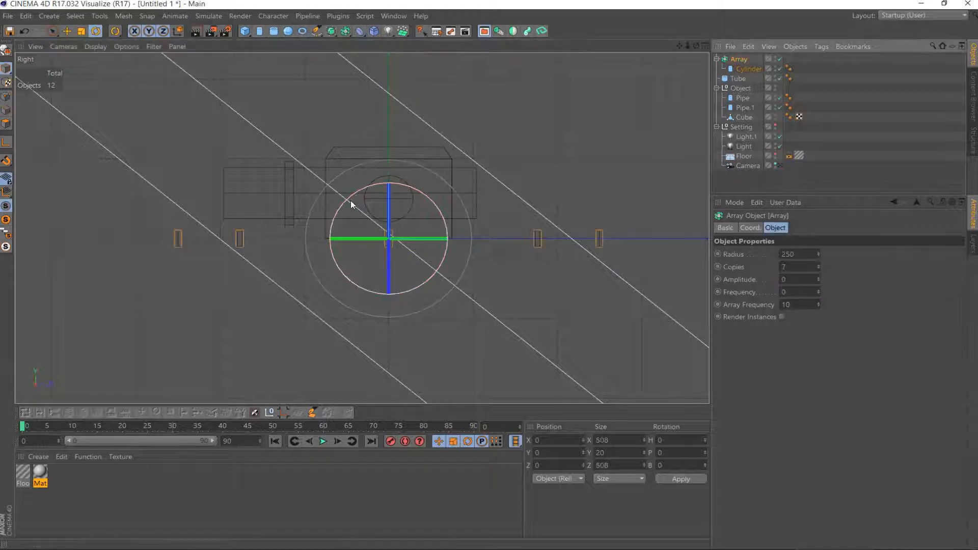
pyautogui.moveTo(362, 191); pyautogui.dragTo(352, 262)
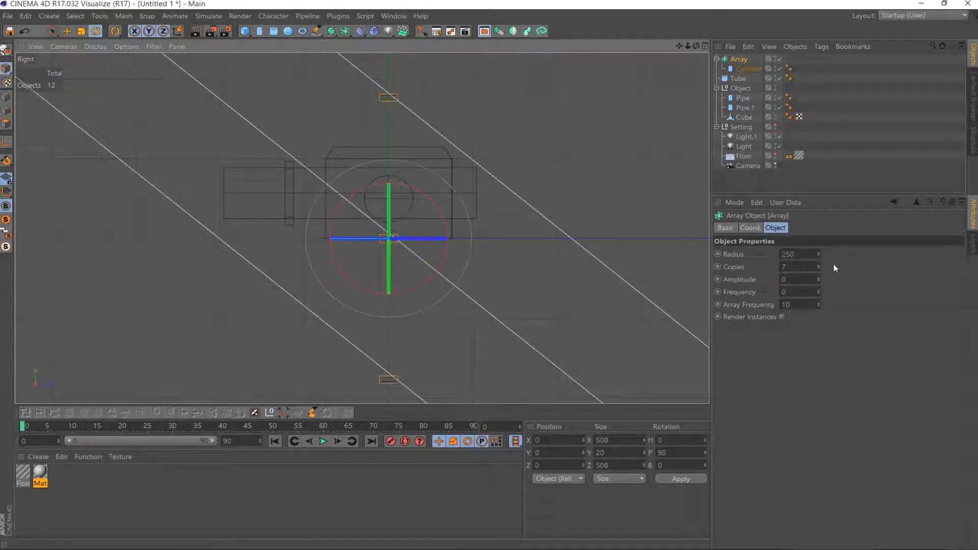
# Set the array's radius to 50 and move it around the tube at Y = 57 and Z = -122
pyautogui.click(800, 255)
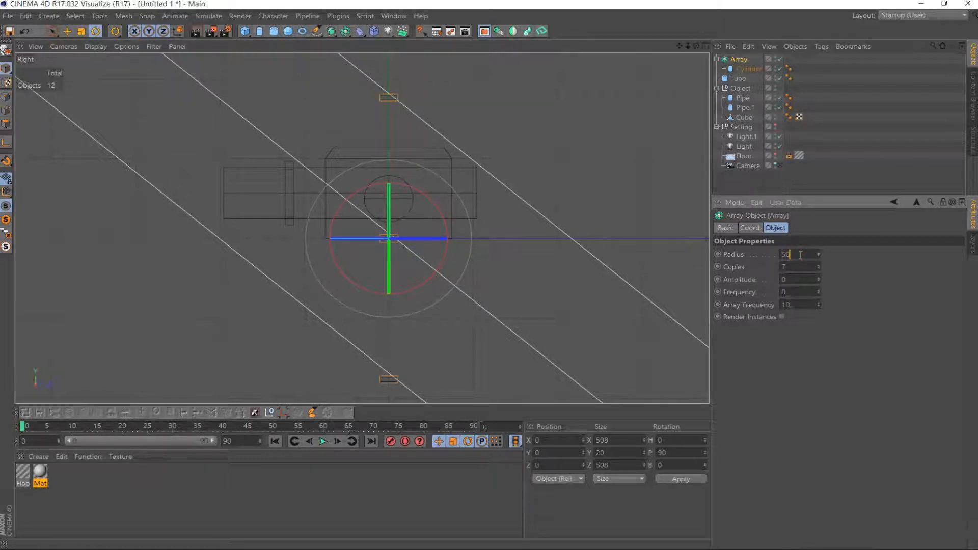
pyautogui.press('Return')
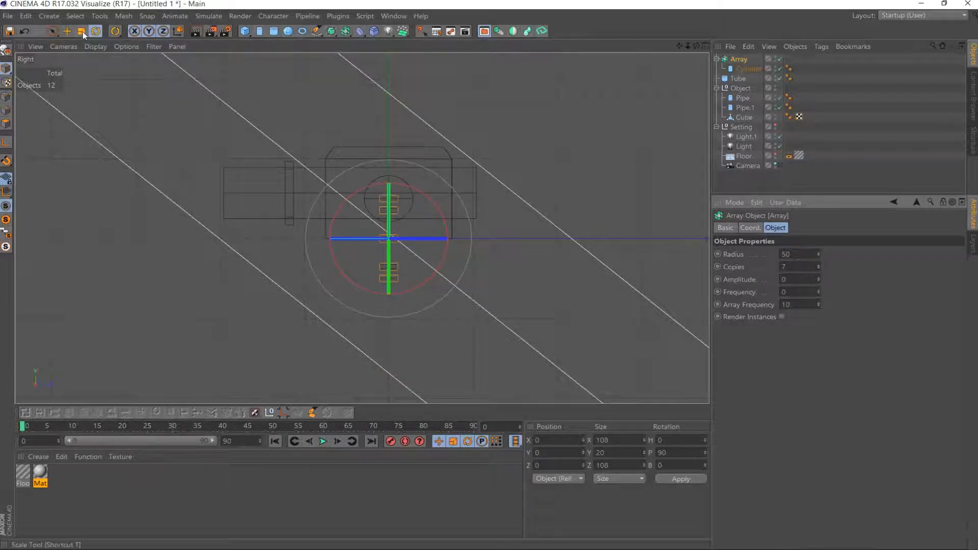
pyautogui.click(67, 32)
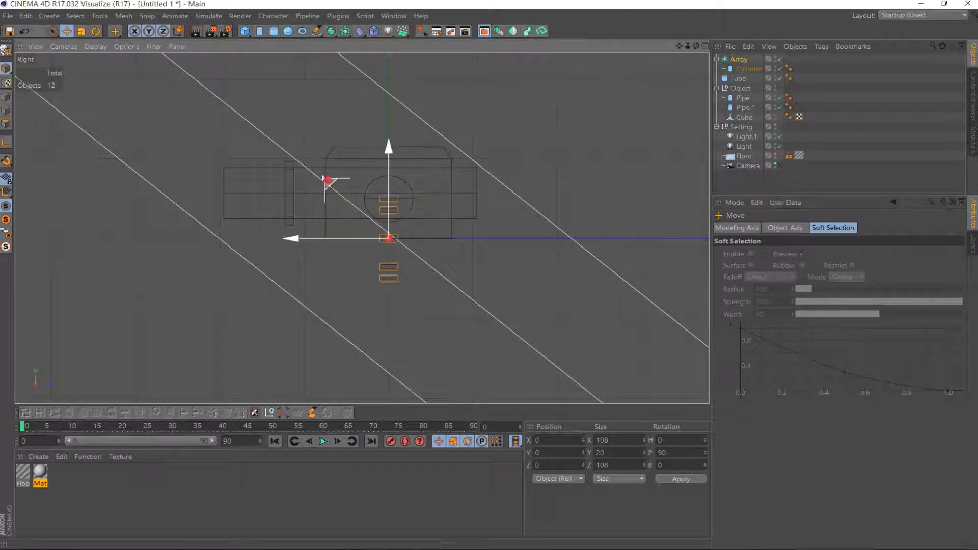
pyautogui.moveTo(328, 182); pyautogui.dragTo(222, 133)
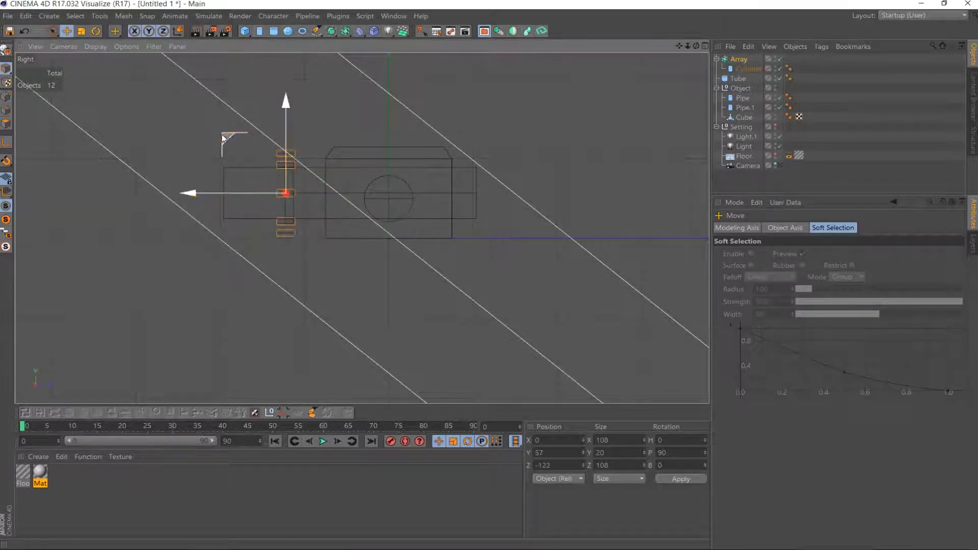
# Enlarge the tube to an outer radius of 55 and a height of 13
pyautogui.scroll(3, 209, 178)
pyautogui.scroll(5, 209, 178)
pyautogui.keyDown('alt'); pyautogui.moveTo(236, 187); pyautogui.dragTo(350, 217, button='middle'); pyautogui.keyUp('alt')
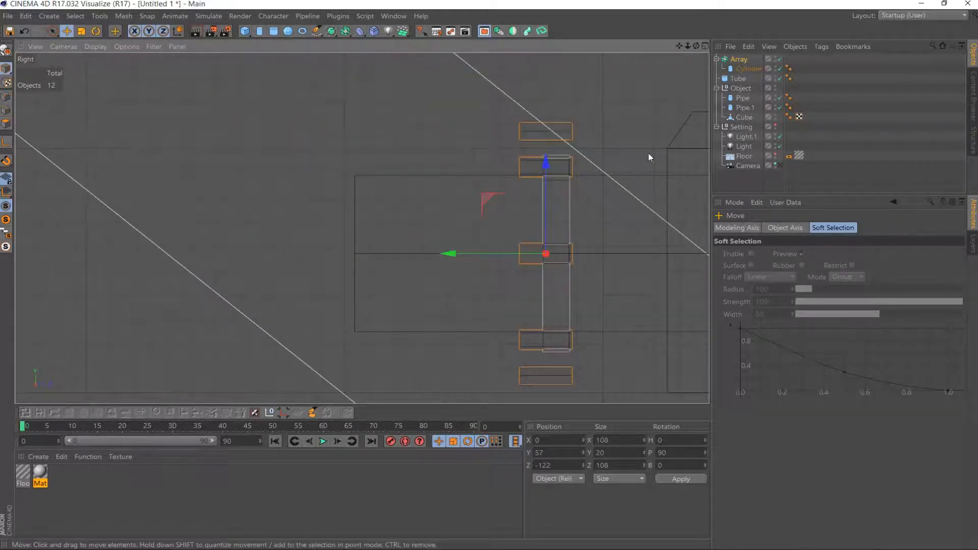
pyautogui.click(742, 79)
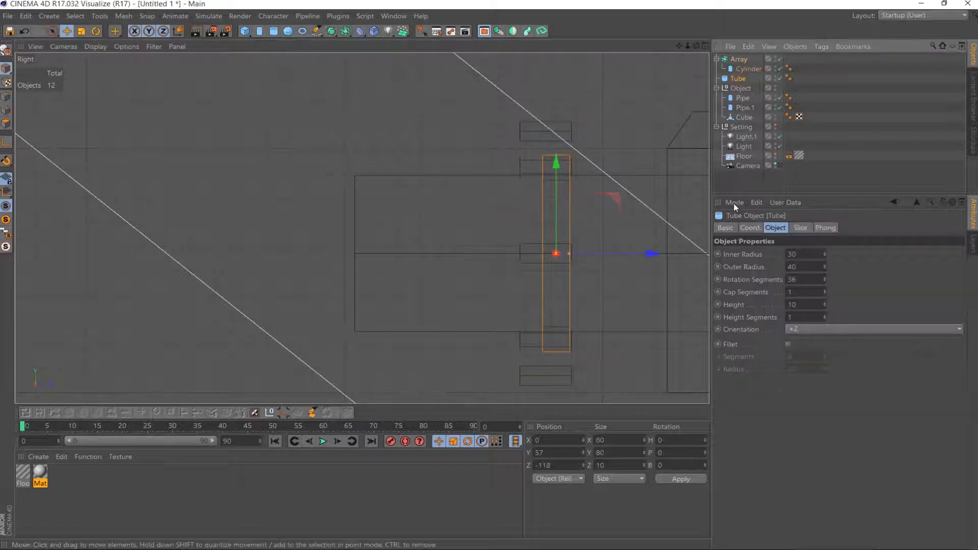
pyautogui.click(741, 70)
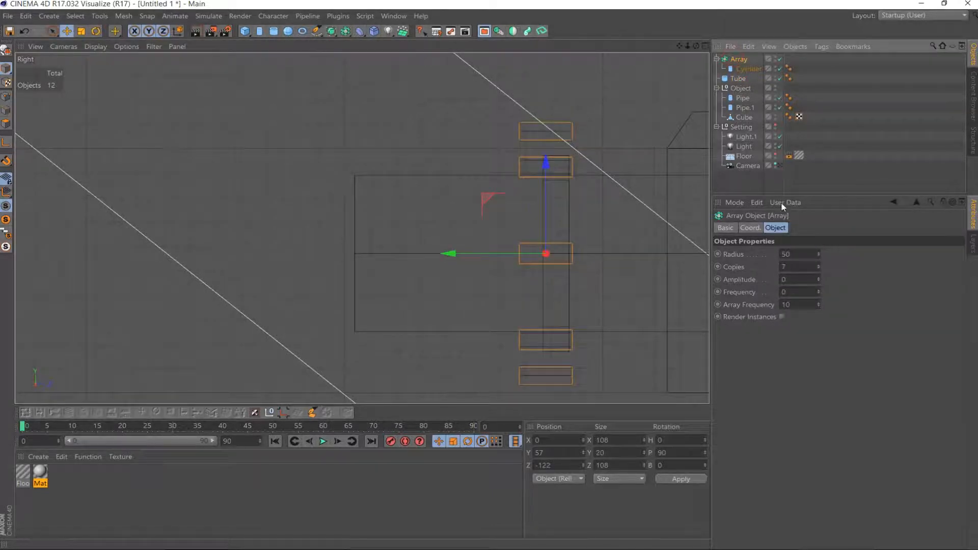
pyautogui.click(740, 79)
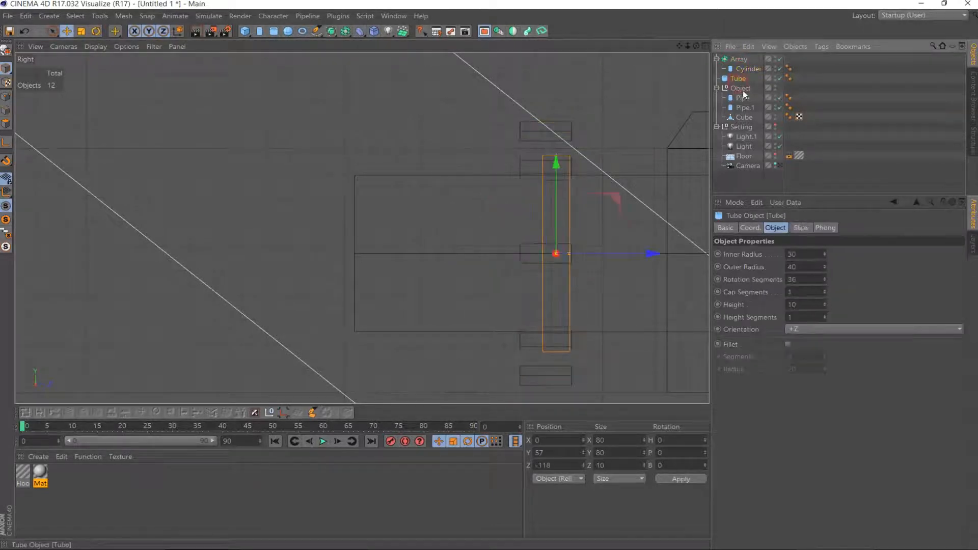
pyautogui.click(802, 267)
pyautogui.scroll(9, 804, 266)
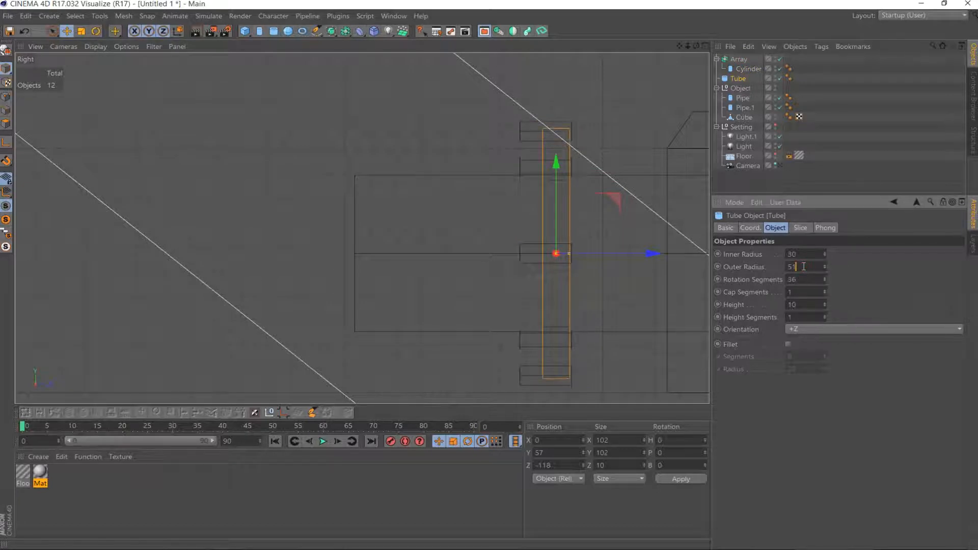
pyautogui.scroll(-1, 804, 266)
pyautogui.scroll(3, 802, 263)
pyautogui.scroll(1, 803, 263)
pyautogui.scroll(3, 803, 306)
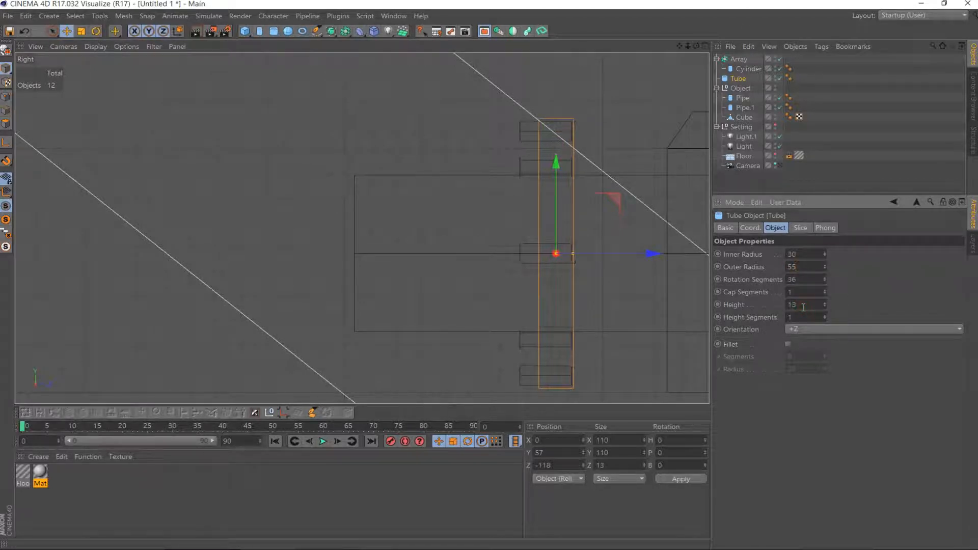
# Shift the array along the pipe to Z = -118 and set its copies to 9
pyautogui.click(735, 60)
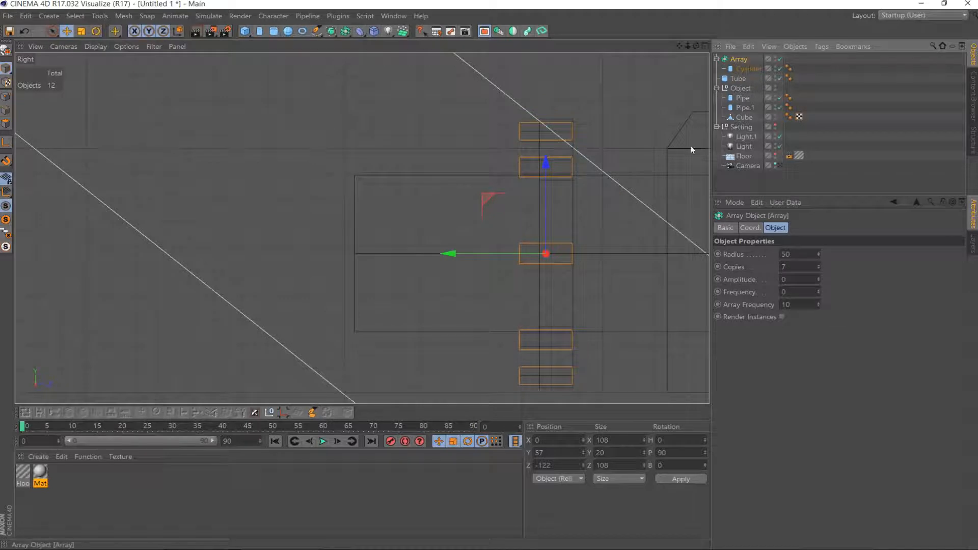
pyautogui.moveTo(449, 254); pyautogui.dragTo(462, 256)
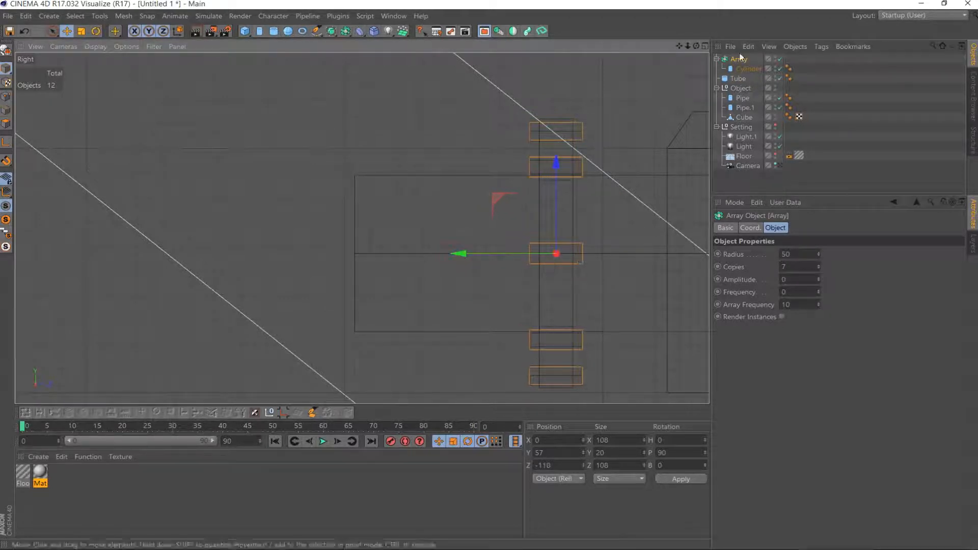
pyautogui.doubleClick(800, 264)
pyautogui.write('5')
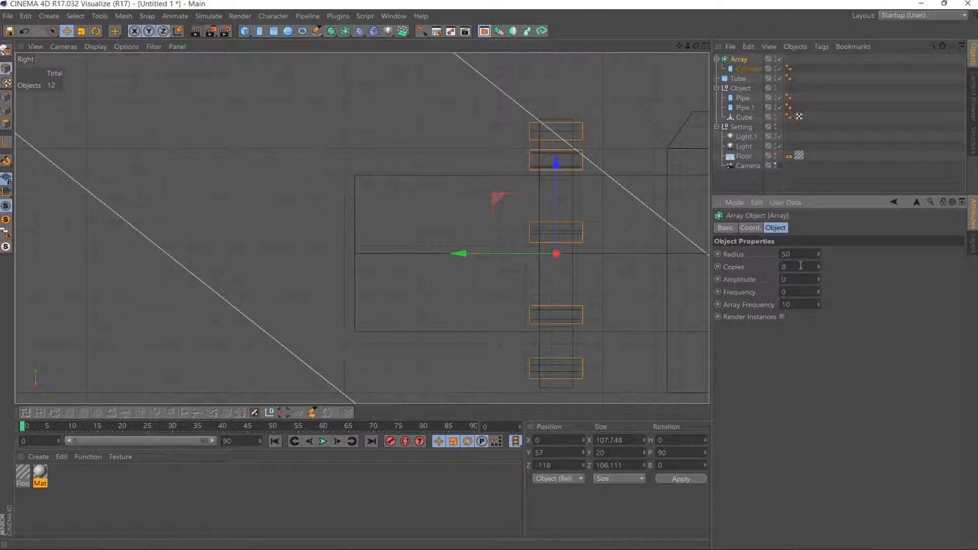
pyautogui.scroll(1, 801, 266)
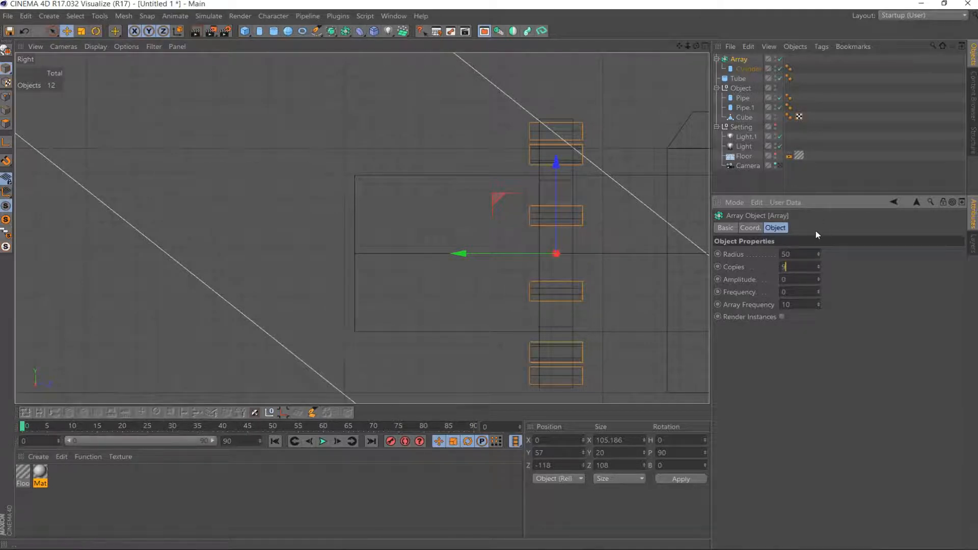
# Create a null object named Flange and nest the bolt array and the tube inside it
pyautogui.click(855, 92)
pyautogui.hotkey('alt', 'g')
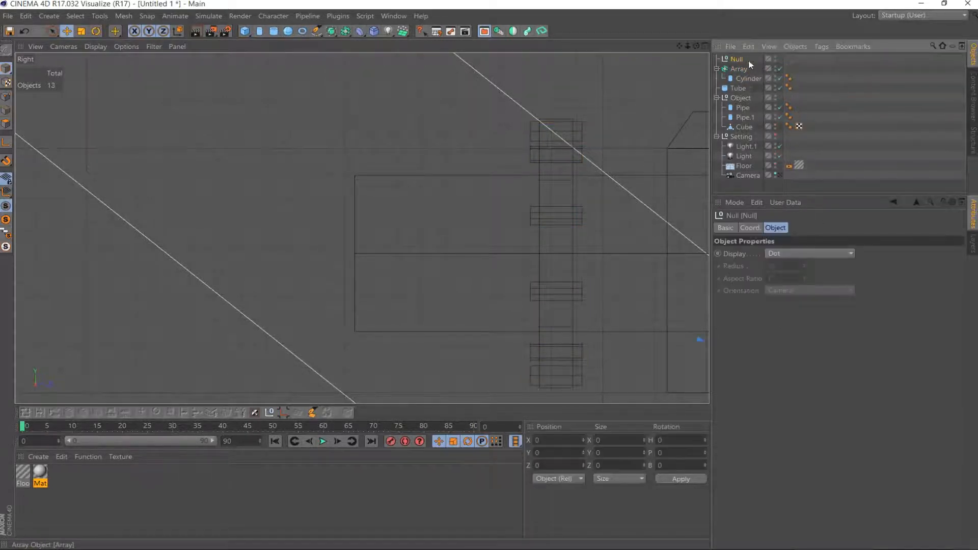
pyautogui.click(743, 60)
pyautogui.doubleClick(743, 61)
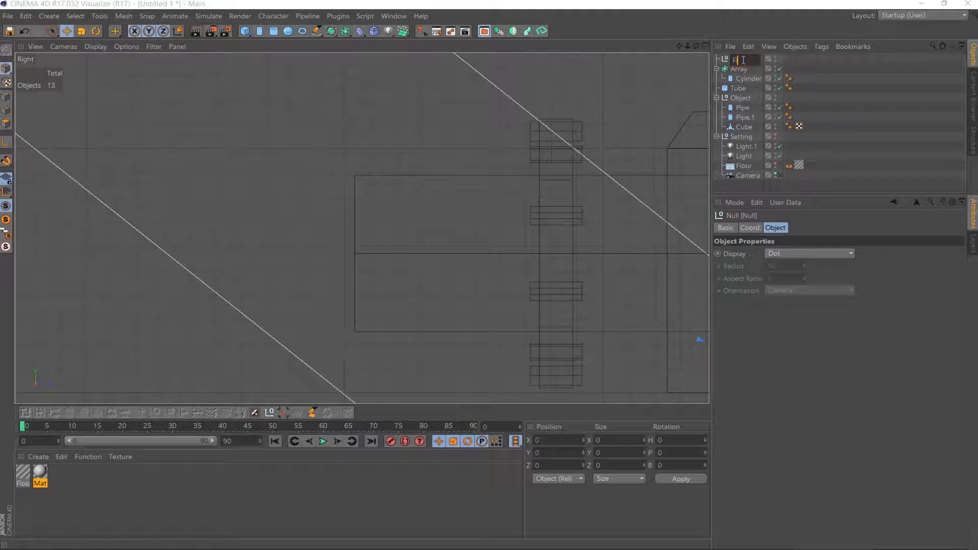
pyautogui.press('Return')
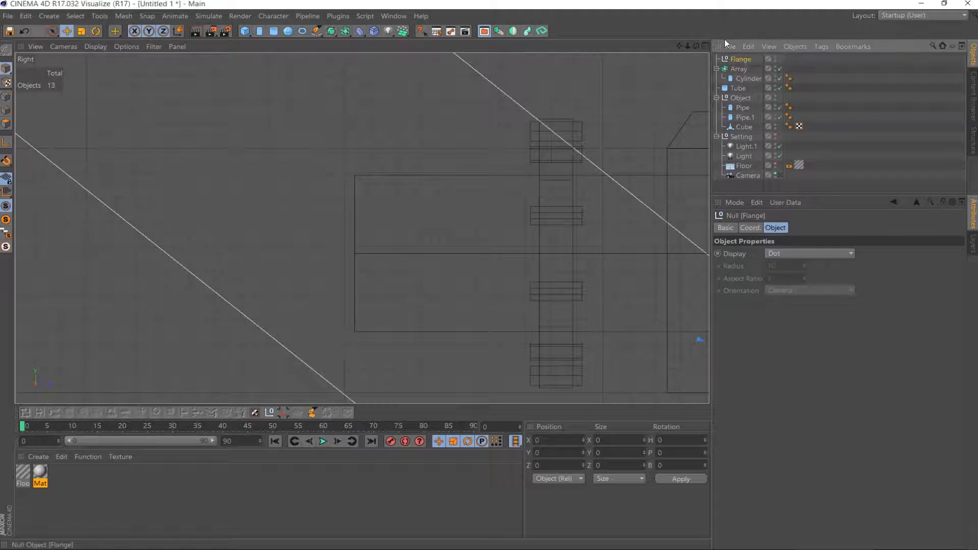
pyautogui.click(741, 70)
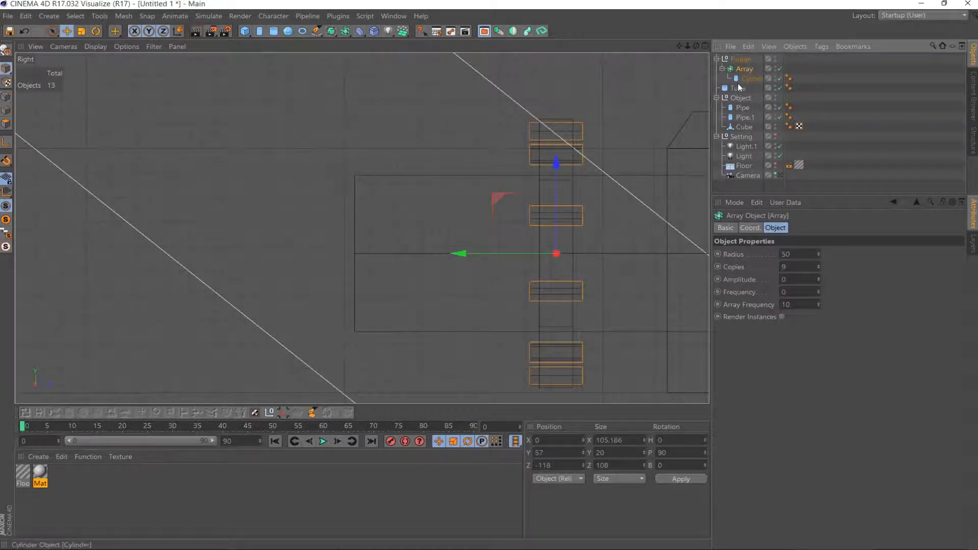
pyautogui.moveTo(738, 84); pyautogui.dragTo(744, 62)
pyautogui.click(744, 60)
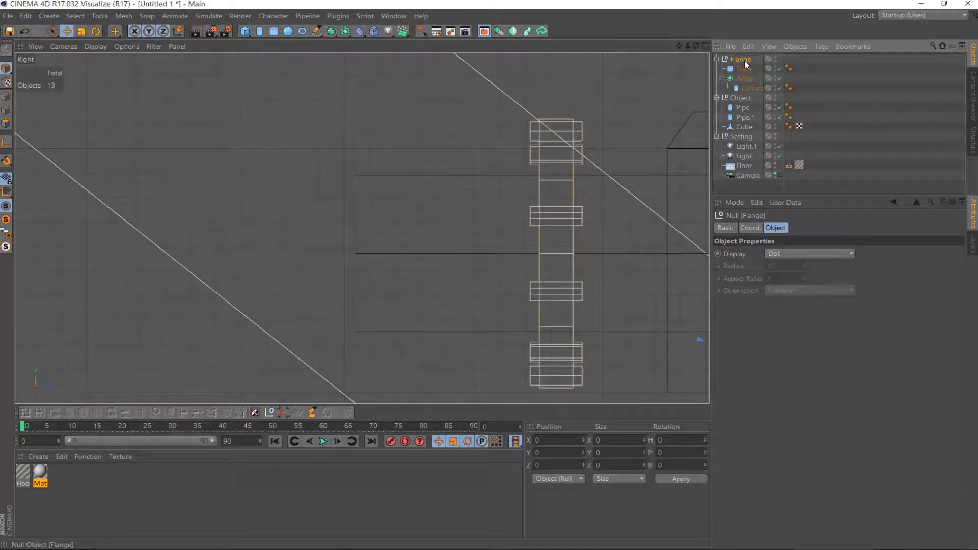
# Reduce the radius of the flange's bolt array to 41
pyautogui.press('F1')
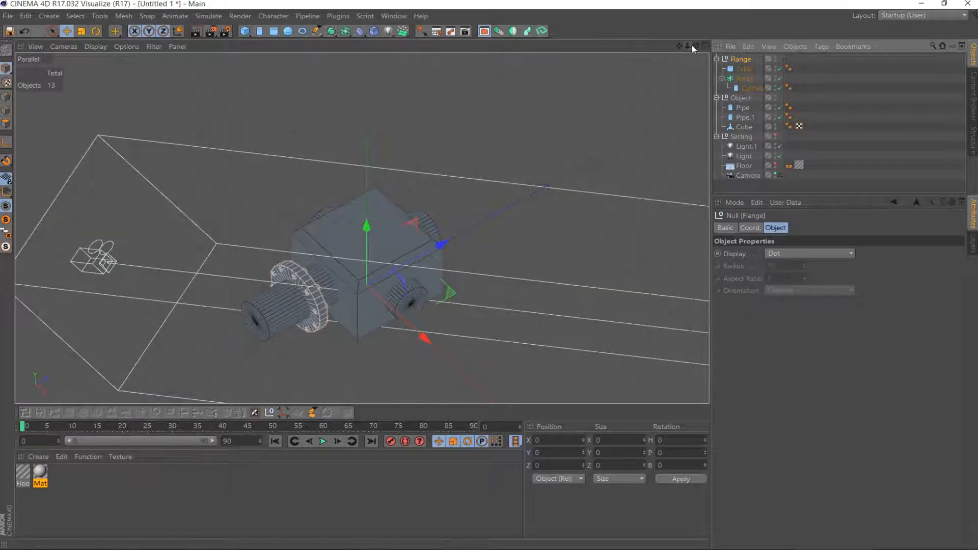
pyautogui.moveTo(696, 46); pyautogui.dragTo(739, 50)
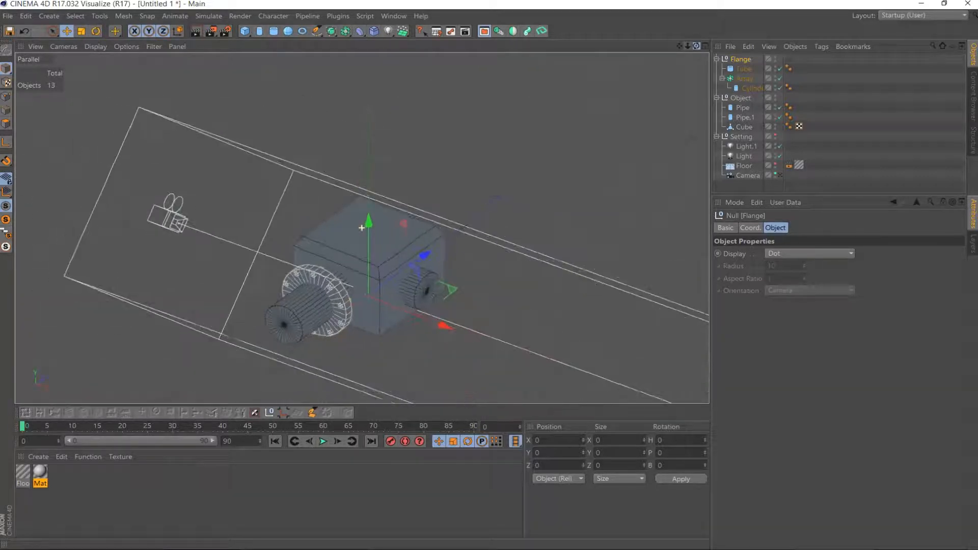
pyautogui.click(745, 78)
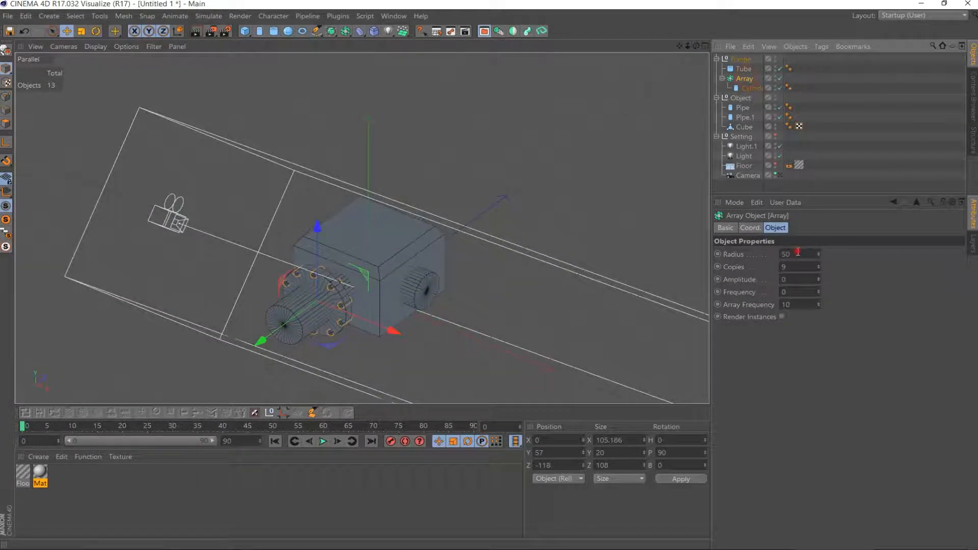
pyautogui.click(798, 252)
pyautogui.scroll(-9, 798, 254)
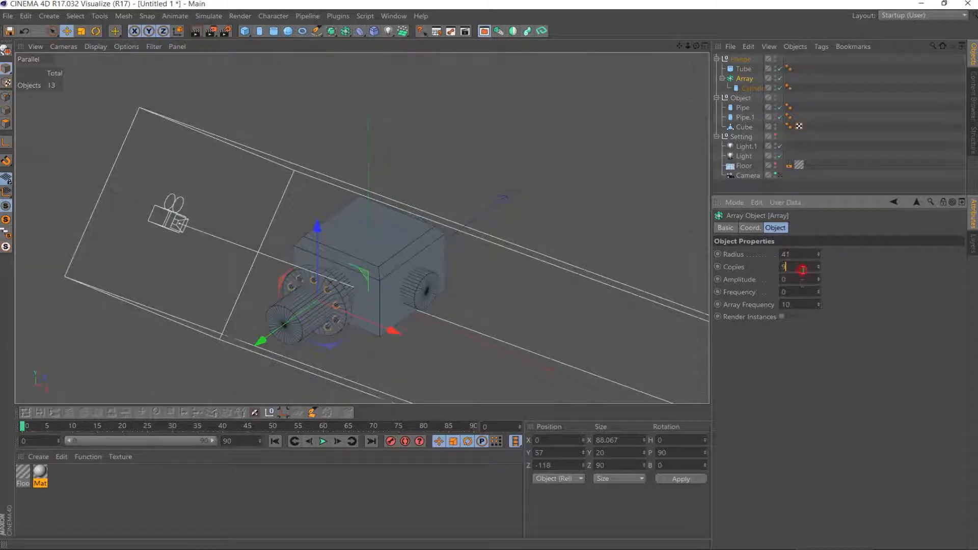
pyautogui.click(747, 88)
pyautogui.click(804, 255)
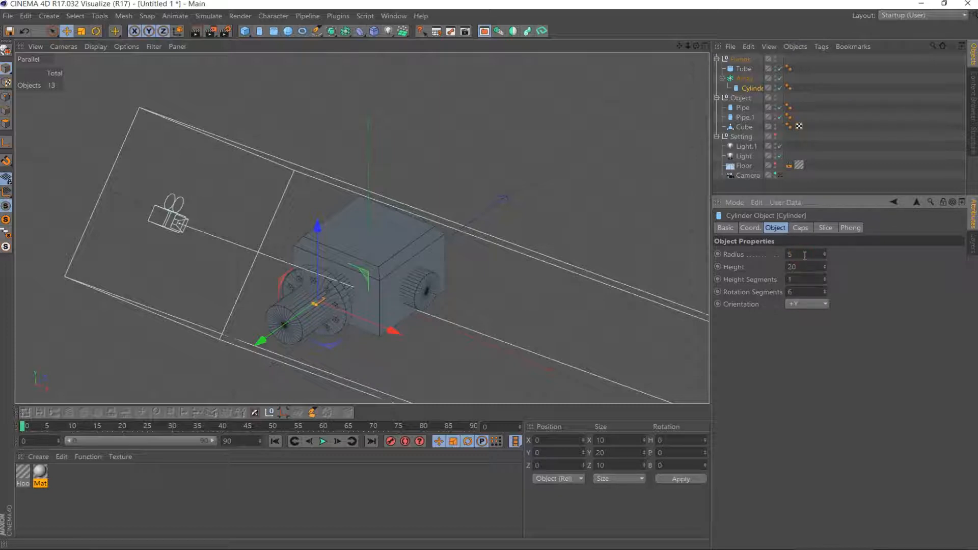
# Set the flange tube's outer radius to 50
pyautogui.click(744, 69)
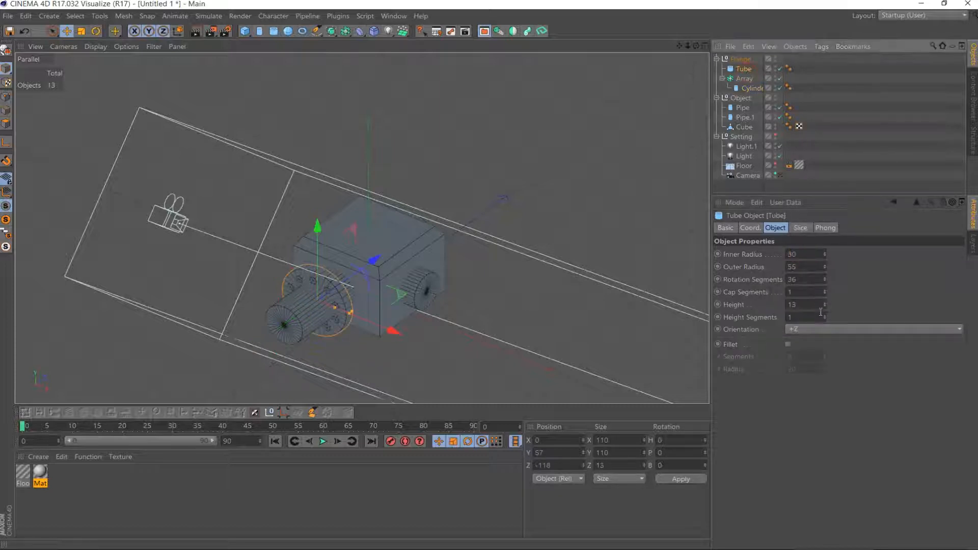
pyautogui.press('BackSpace')
pyautogui.write('0')
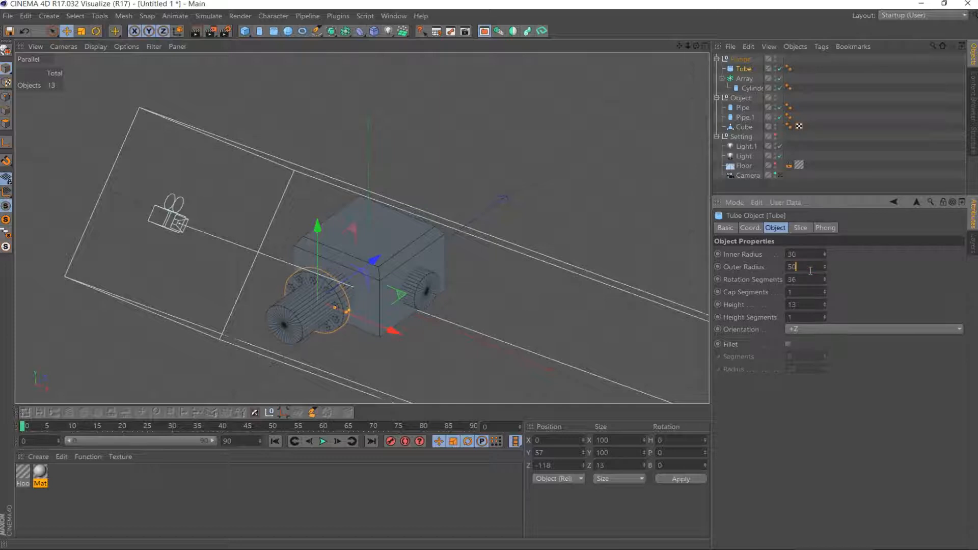
pyautogui.click(740, 59)
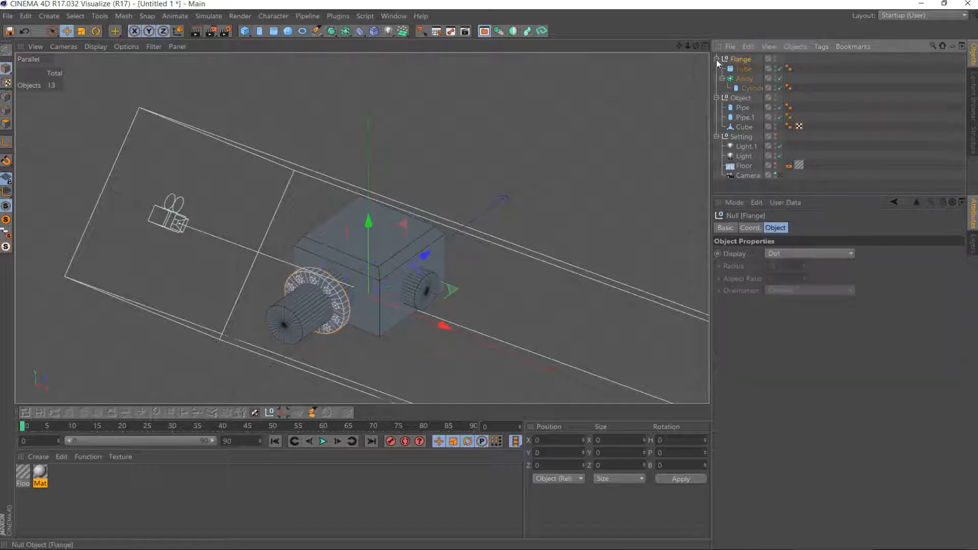
pyautogui.click(716, 59)
pyautogui.click(497, 32)
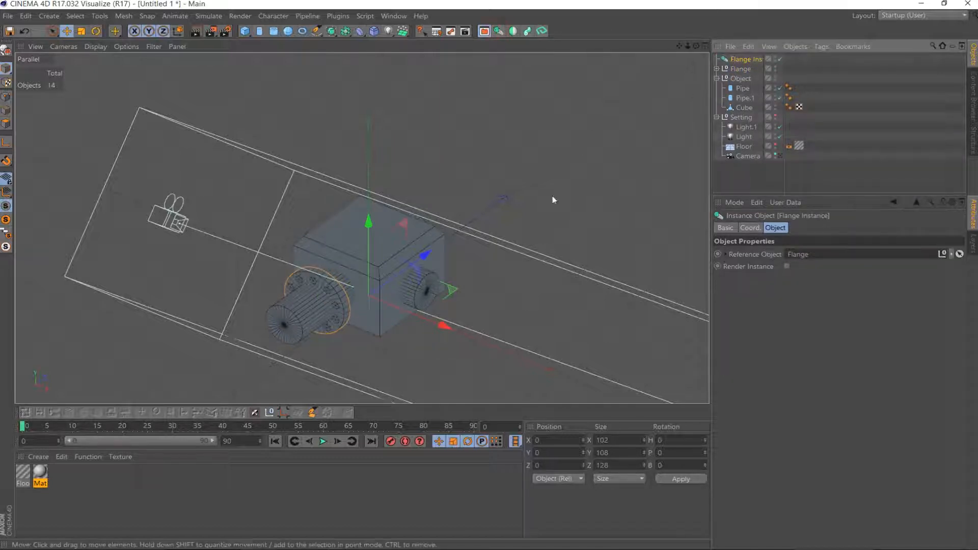
pyautogui.click(741, 70)
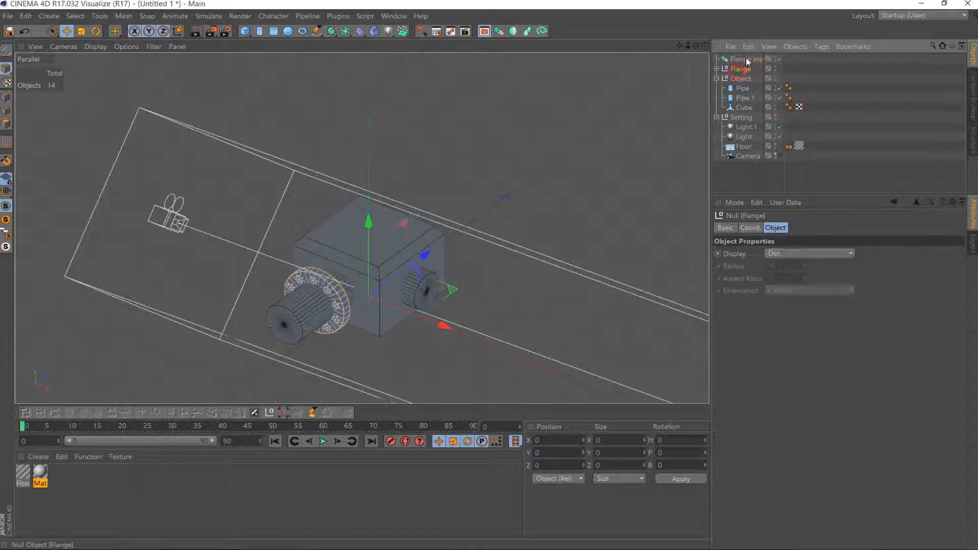
pyautogui.click(748, 60)
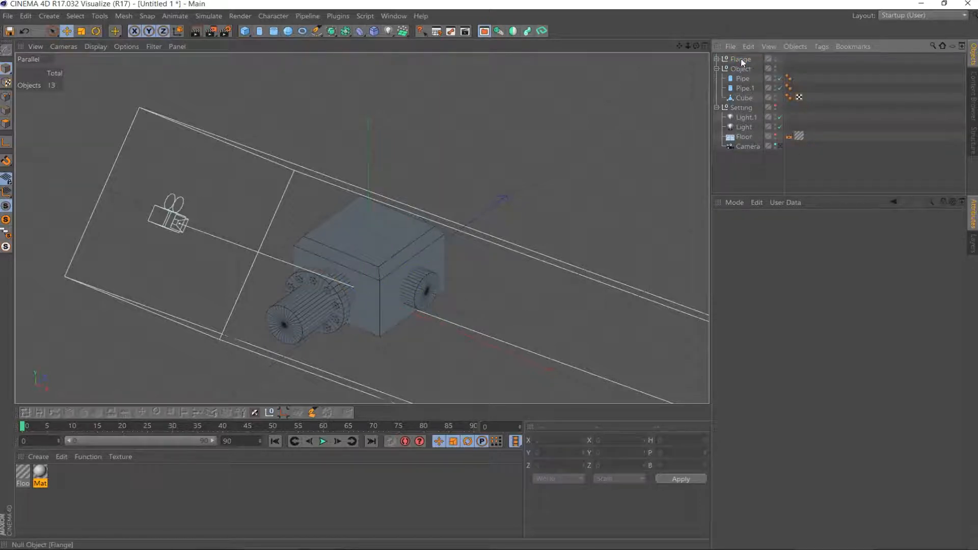
pyautogui.press('Delete')
# Move only the Flange null's axis to the tube's centre along the pipe at Z = -118, without shifting its children
pyautogui.press('F2')
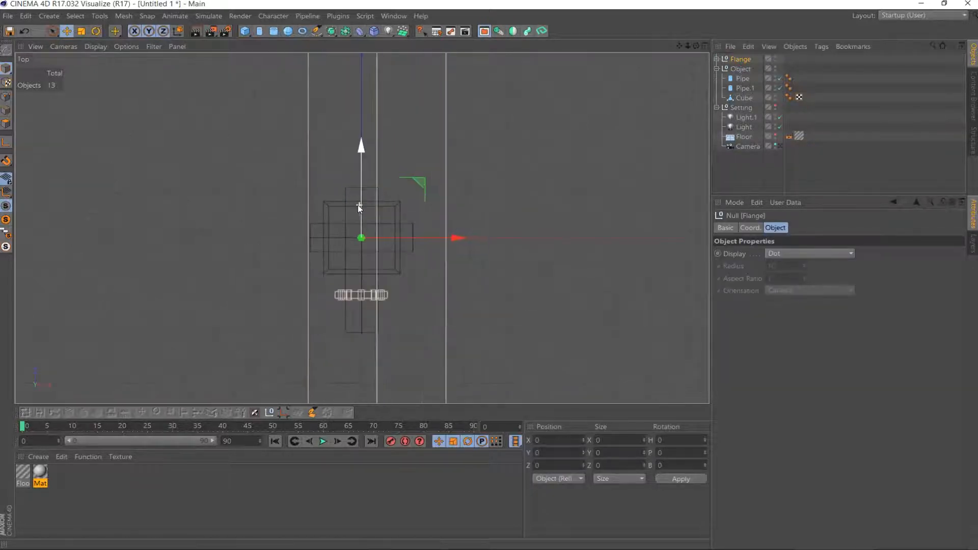
pyautogui.scroll(2, 357, 204)
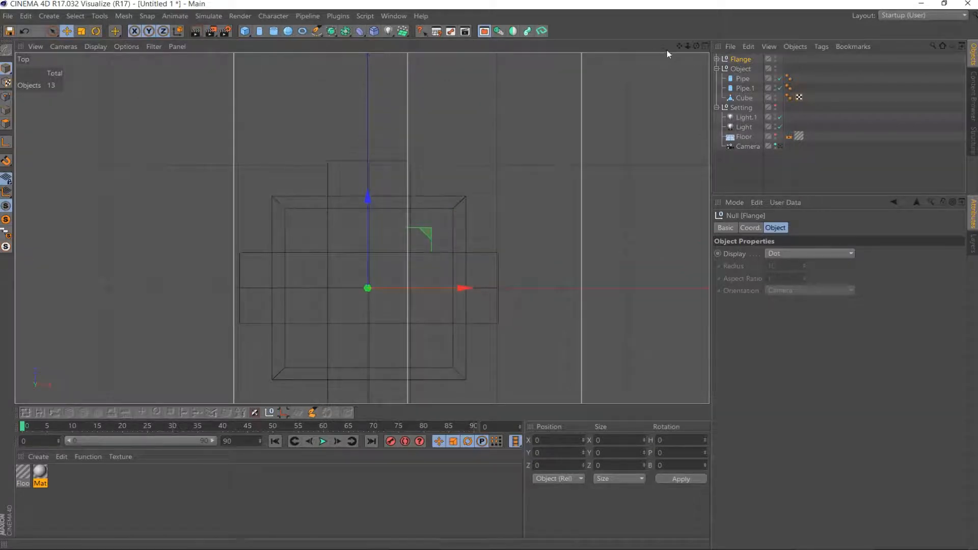
pyautogui.moveTo(679, 46); pyautogui.dragTo(678, 60)
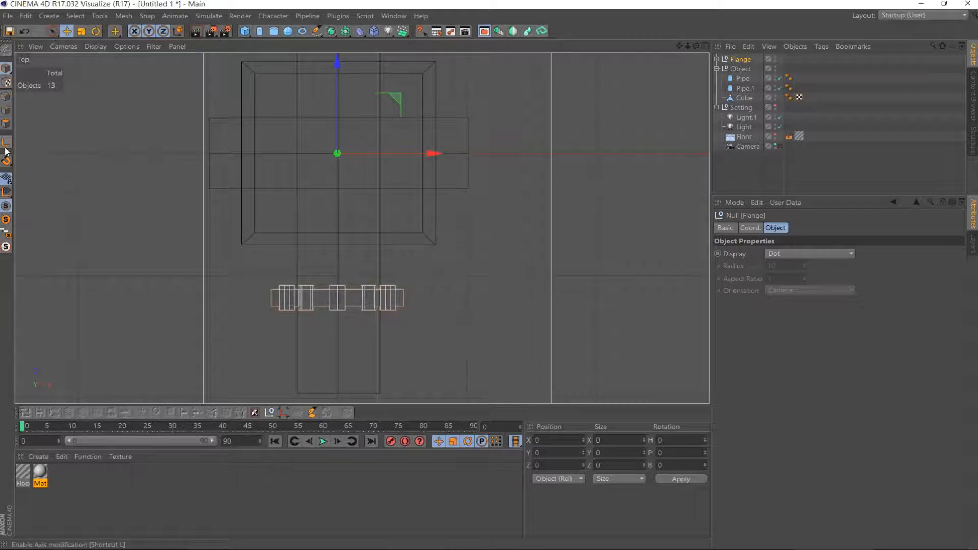
pyautogui.moveTo(339, 67); pyautogui.dragTo(338, 211)
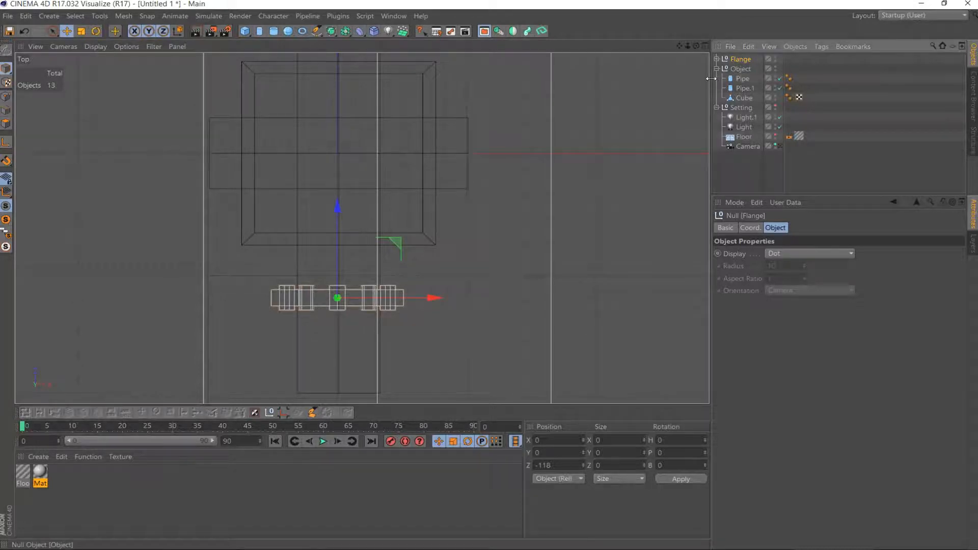
# Raise only the Flange null's axis to the centre of the ring at Y = 57, leaving its geometry in place
pyautogui.press('F3')
pyautogui.press('F4')
pyautogui.scroll(7, 428, 170)
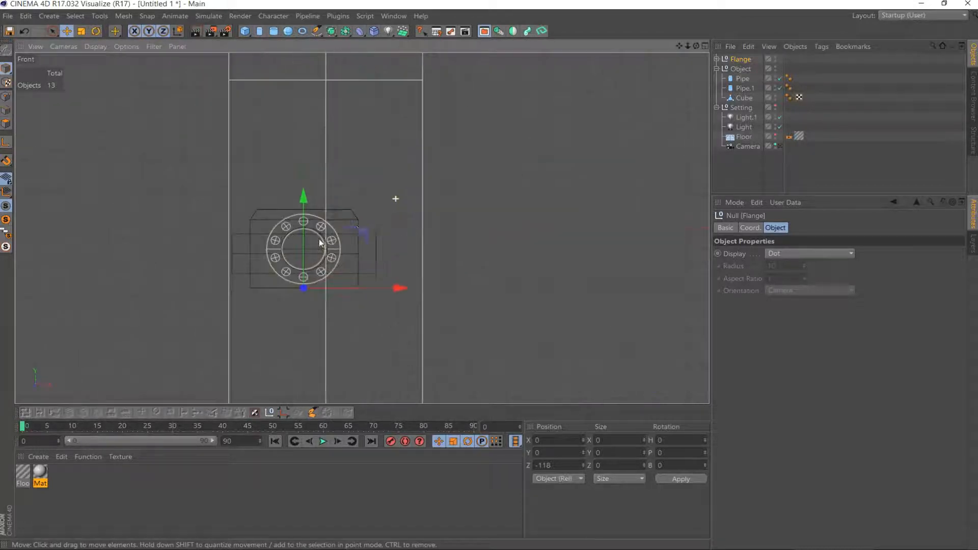
pyautogui.keyDown('alt'); pyautogui.moveTo(313, 229); pyautogui.dragTo(190, 297, button='middle'); pyautogui.keyUp('alt')
pyautogui.moveTo(678, 46); pyautogui.dragTo(668, 55)
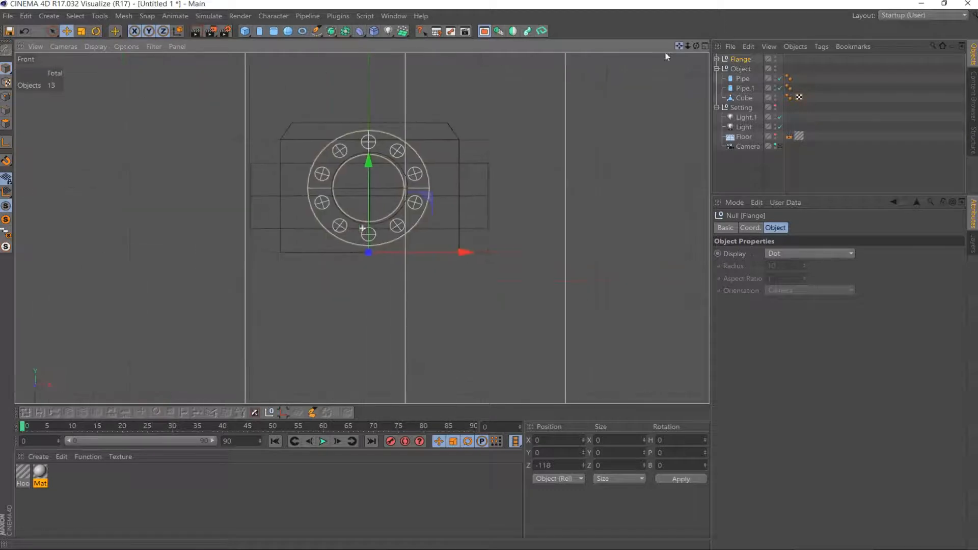
pyautogui.scroll(3, 216, 238)
pyautogui.scroll(3, 235, 215)
pyautogui.press('l')
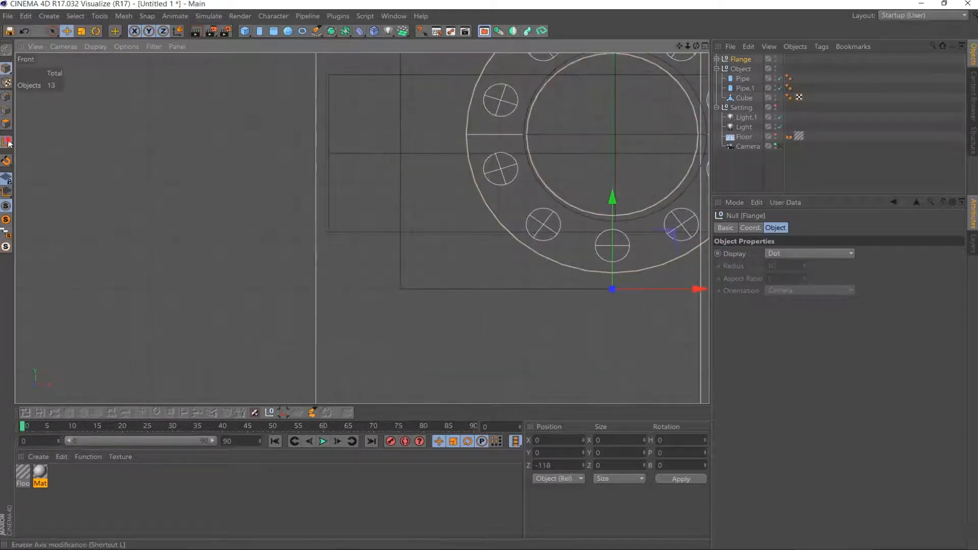
pyautogui.moveTo(616, 201); pyautogui.dragTo(616, 47)
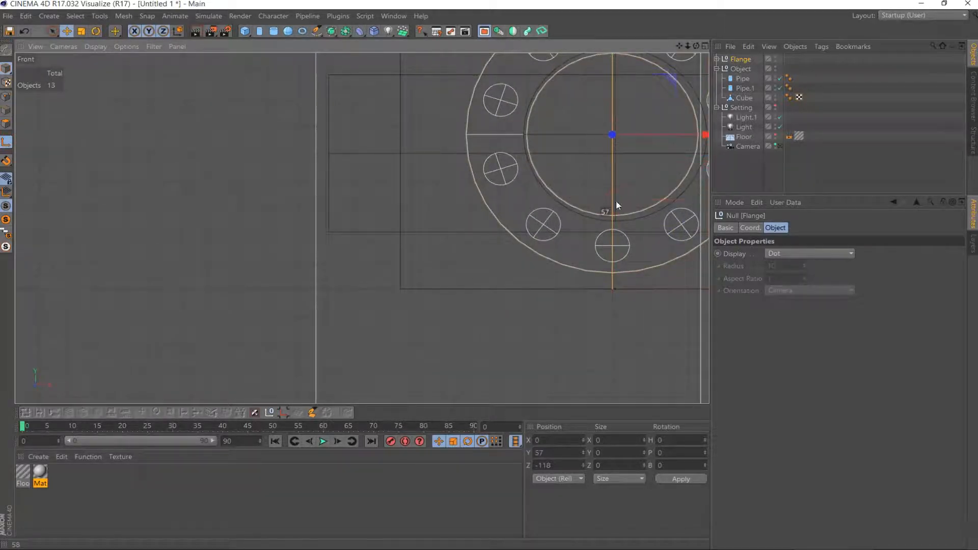
pyautogui.click(6, 143)
pyautogui.moveTo(679, 46); pyautogui.dragTo(144, 247)
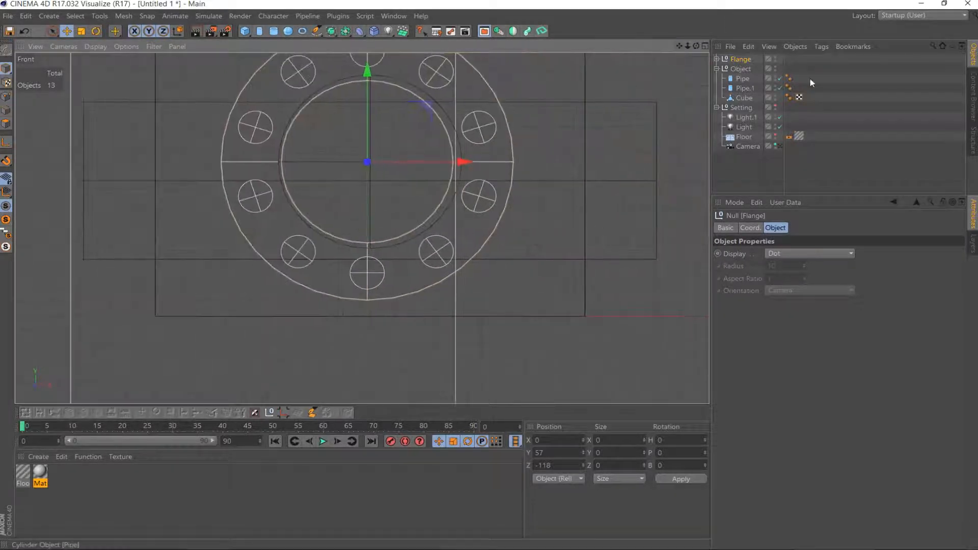
# Set the X position of the Object null to 0
pyautogui.click(748, 70)
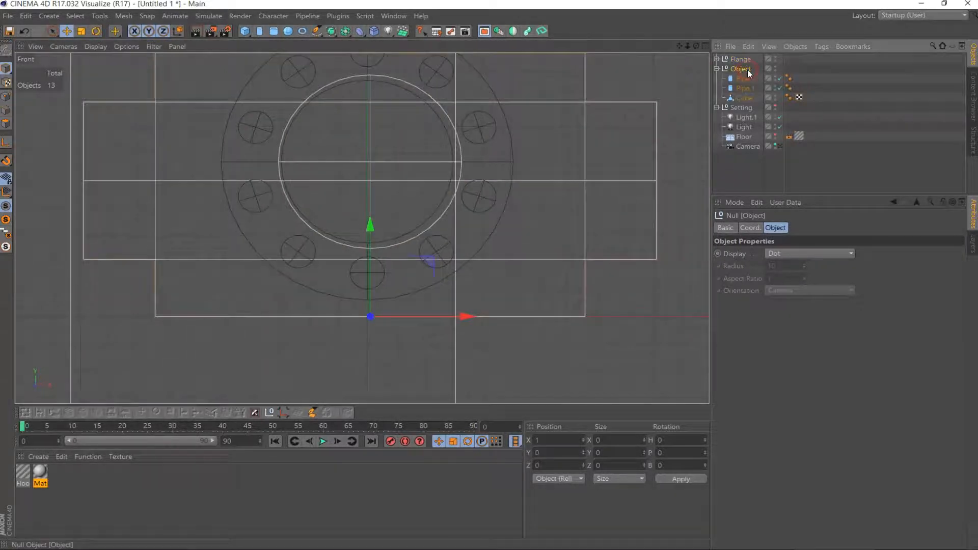
pyautogui.click(555, 441)
pyautogui.click(675, 479)
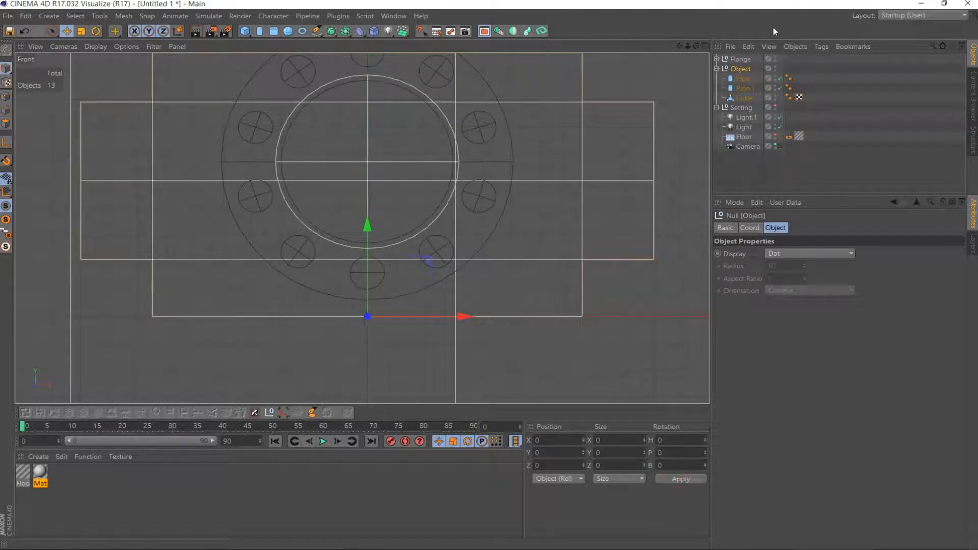
# Create an instance of the Flange null and move it sideways to X = 140
pyautogui.click(742, 59)
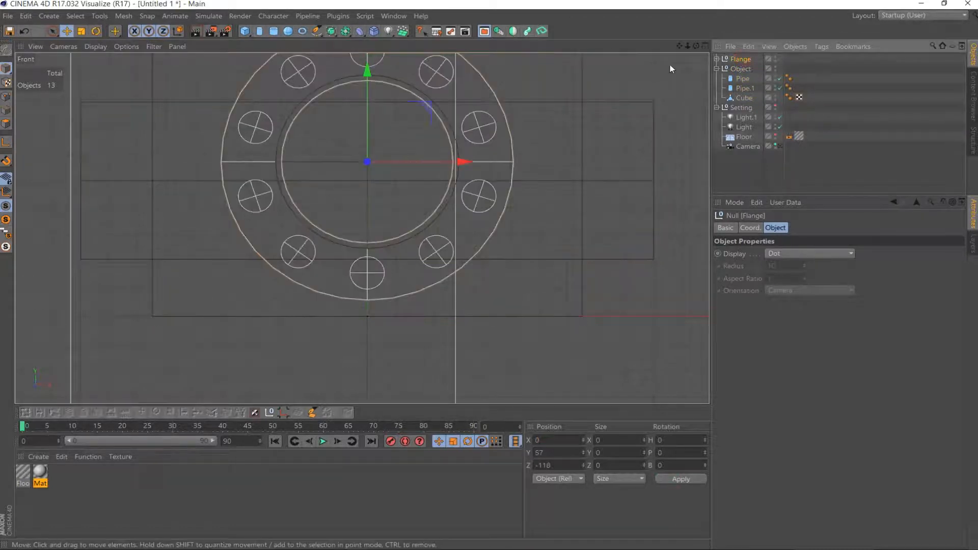
pyautogui.press('F1')
pyautogui.click(498, 32)
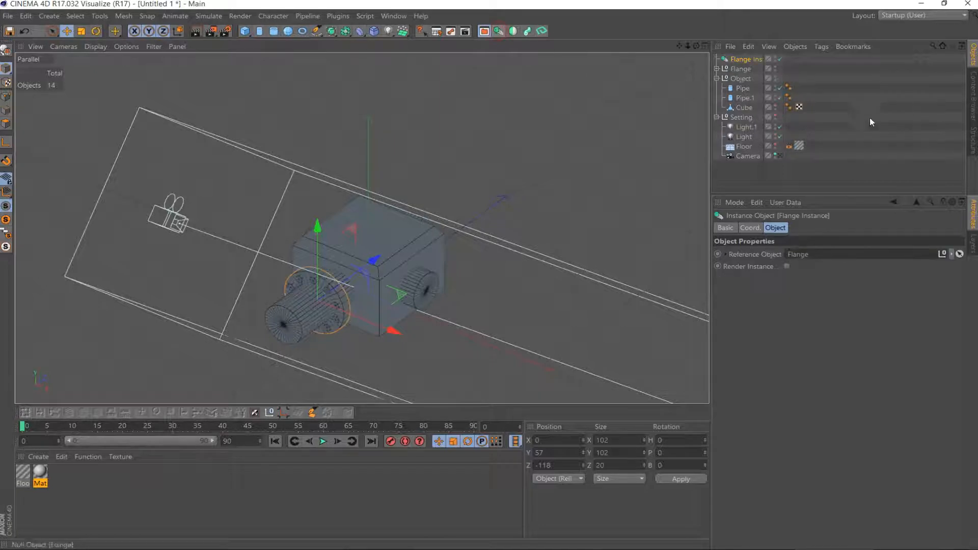
pyautogui.moveTo(394, 336); pyautogui.dragTo(474, 363)
# Rotate the flange instance to a heading of 90 degrees and place it around the side pipe at X = 95 and Z = 0
pyautogui.click(96, 31)
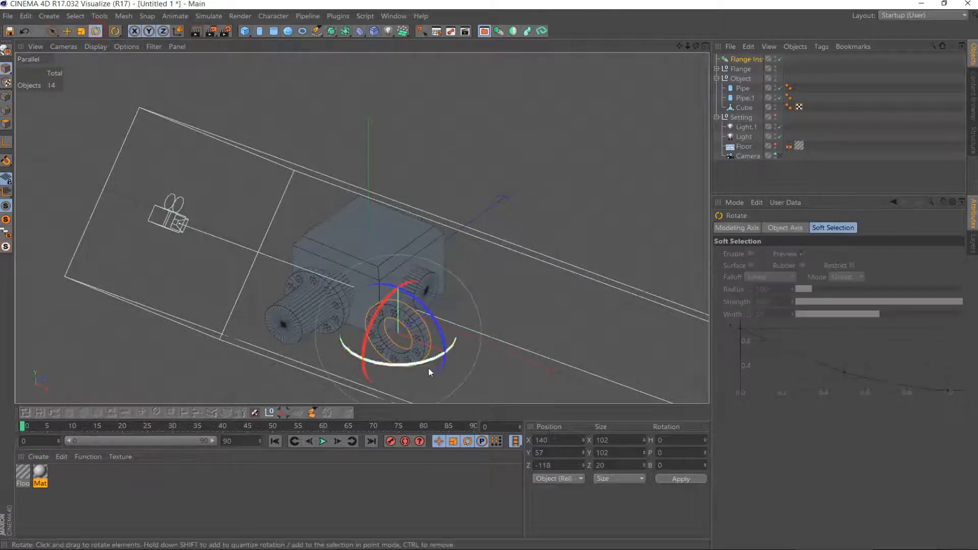
pyautogui.moveTo(412, 367); pyautogui.dragTo(504, 317)
pyautogui.press('F2')
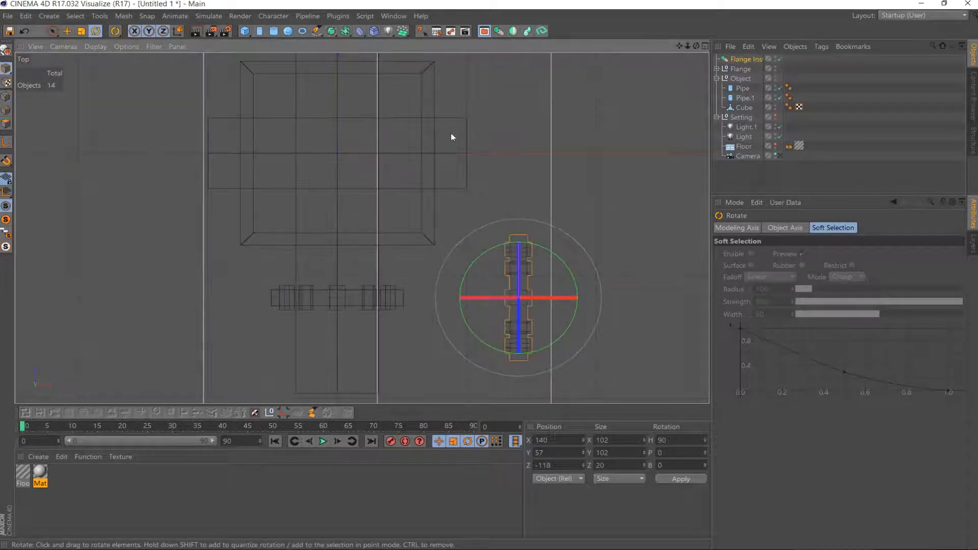
pyautogui.click(66, 31)
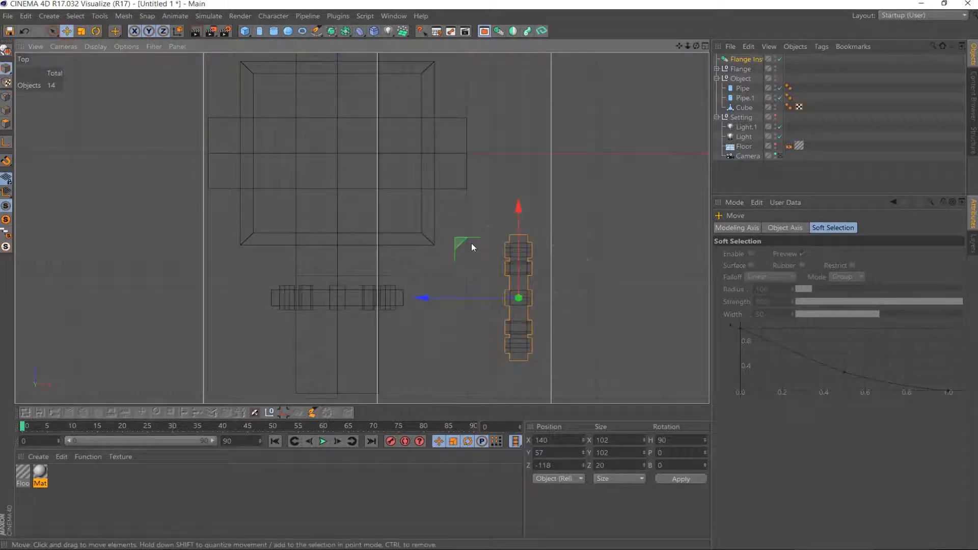
pyautogui.moveTo(468, 243); pyautogui.dragTo(406, 101)
pyautogui.scroll(5, 456, 96)
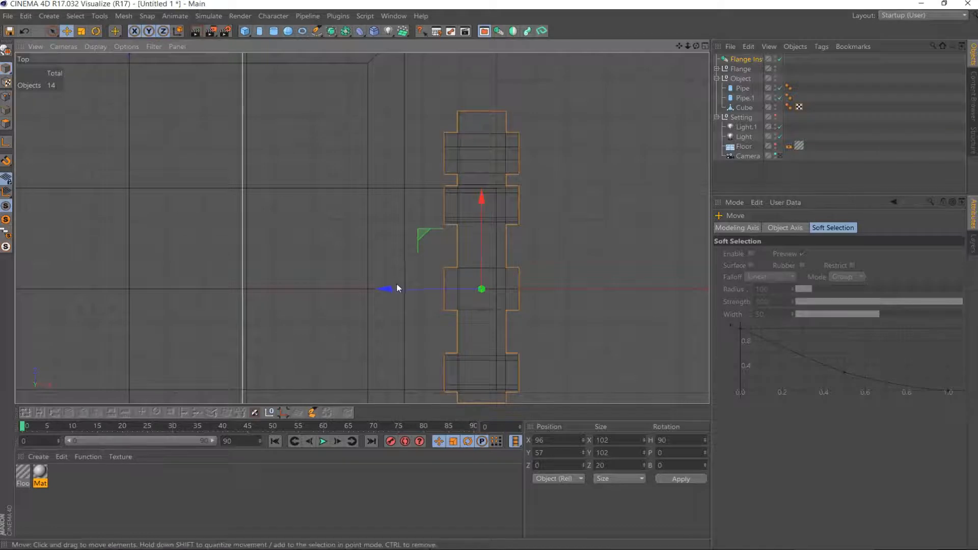
pyautogui.moveTo(413, 291); pyautogui.dragTo(386, 289)
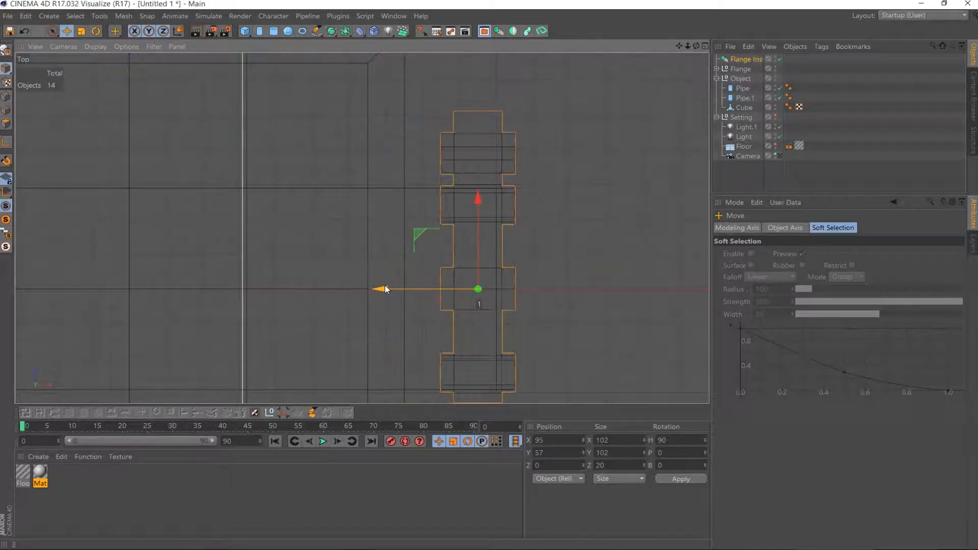
pyautogui.press('F1')
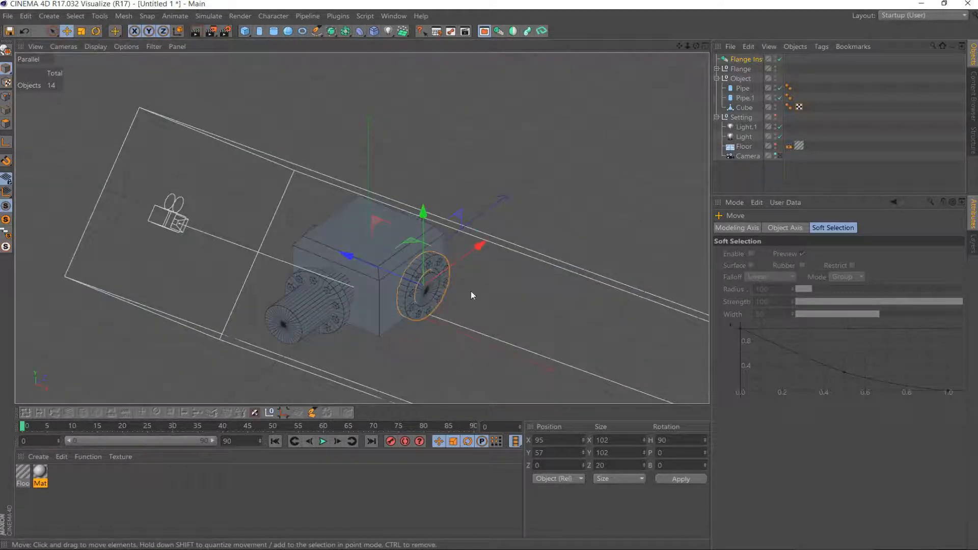
# Raise the Pipe.1 cylinder to Y = 57 so it lines up with the centre of the flange instance
pyautogui.press('F4')
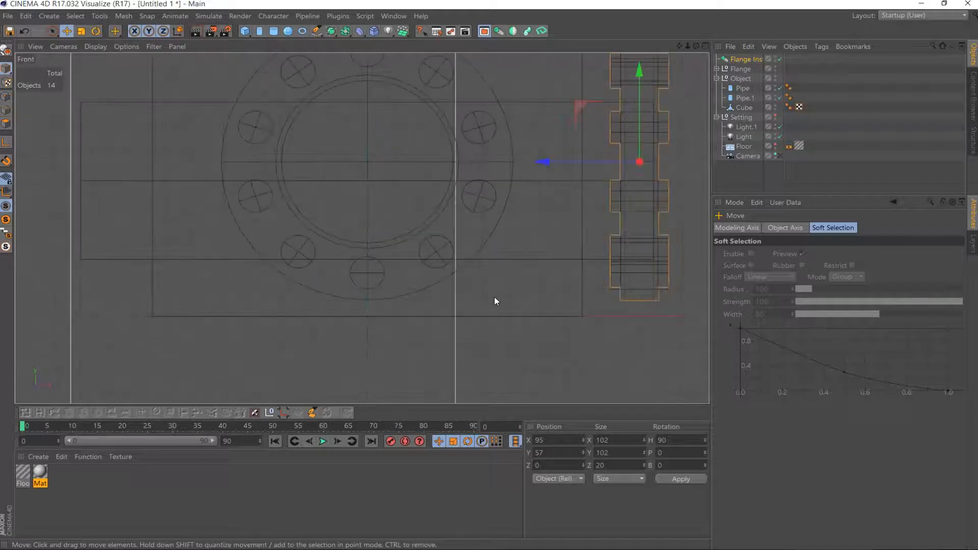
pyautogui.click(744, 97)
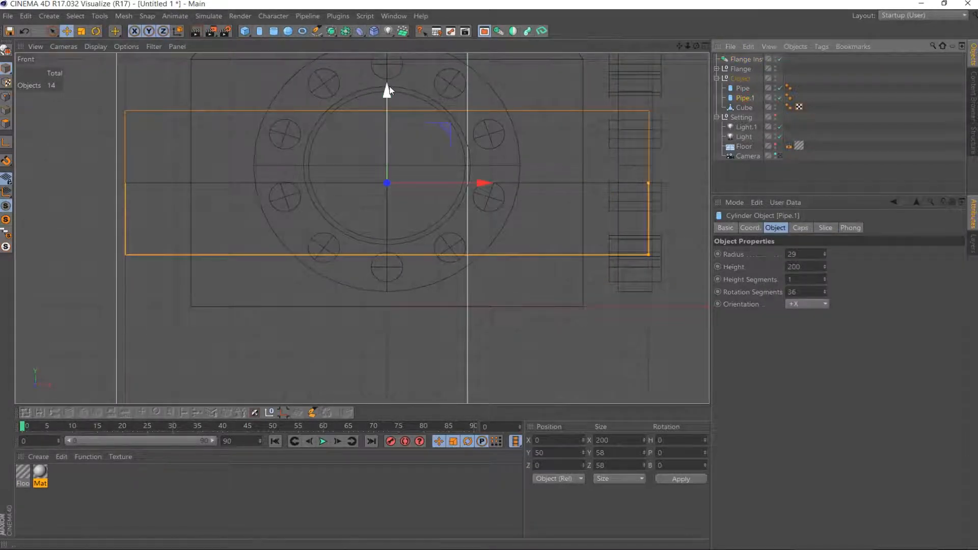
pyautogui.moveTo(388, 88); pyautogui.dragTo(388, 74)
pyautogui.press('F1')
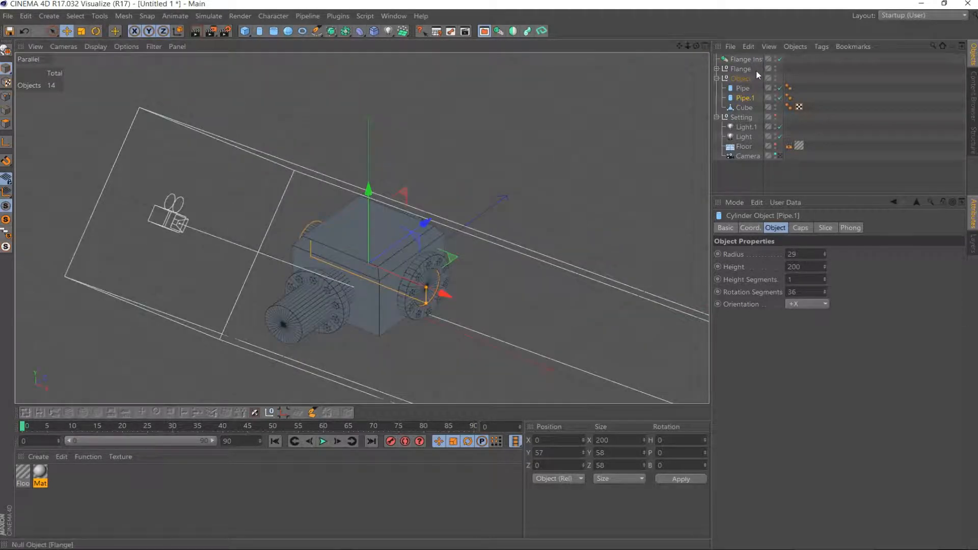
# Add a Symmetry object and place the Flange Instance inside it to mirror the flange onto the opposite side pipe
pyautogui.moveTo(696, 46); pyautogui.dragTo(706, 48)
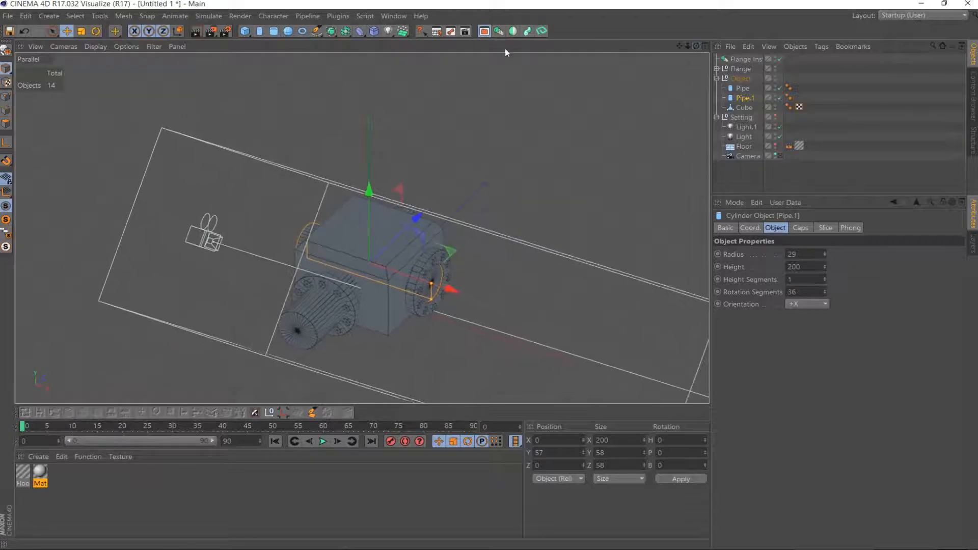
pyautogui.click(512, 36)
pyautogui.click(741, 69)
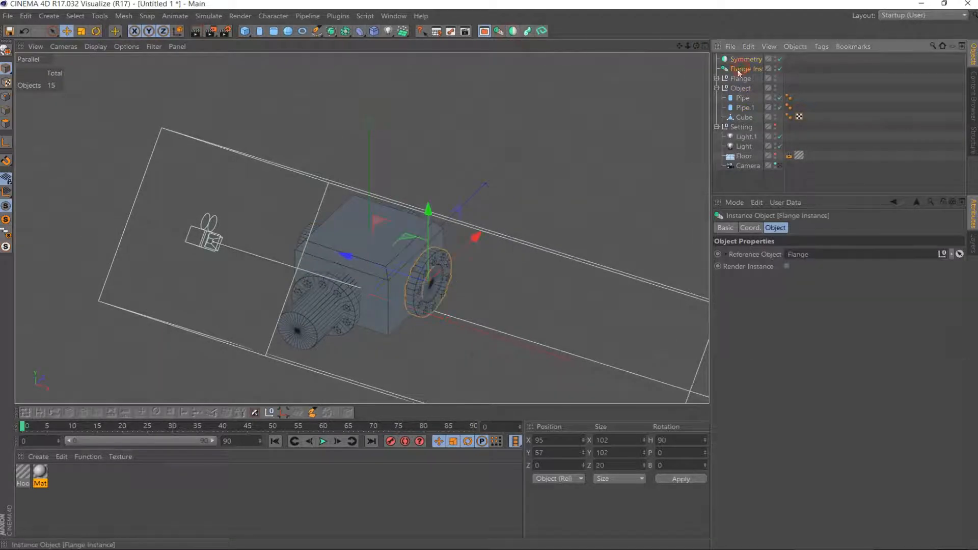
pyautogui.moveTo(740, 61); pyautogui.dragTo(831, 49)
pyautogui.moveTo(697, 47); pyautogui.dragTo(606, 56)
# Inset the cube's top polygon with Extrude Inner until the inner face measures 118 by 118
pyautogui.click(338, 222)
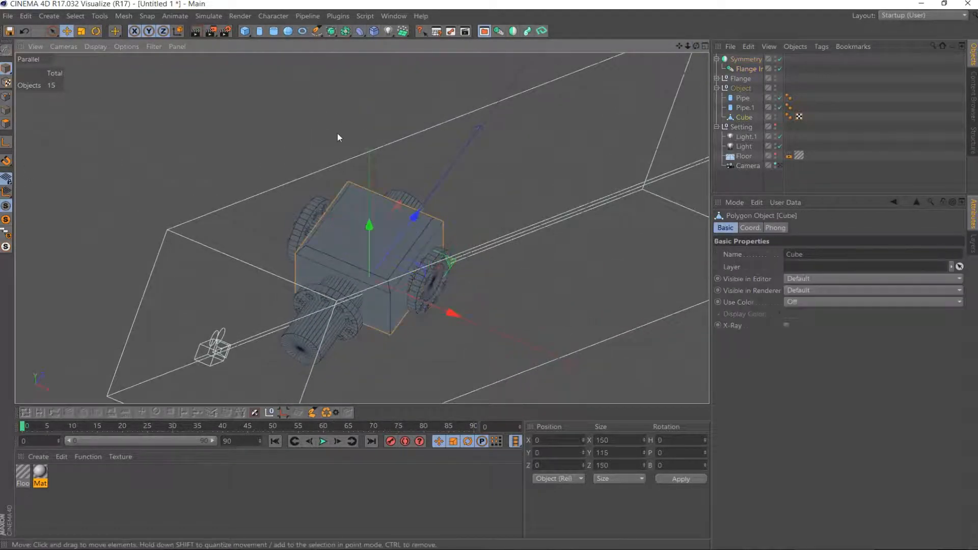
pyautogui.click(6, 110)
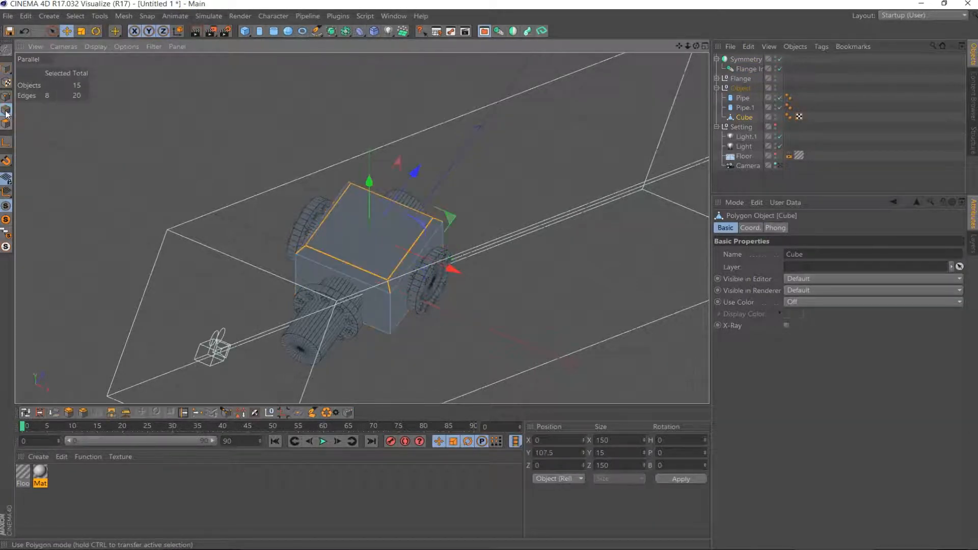
pyautogui.click(6, 124)
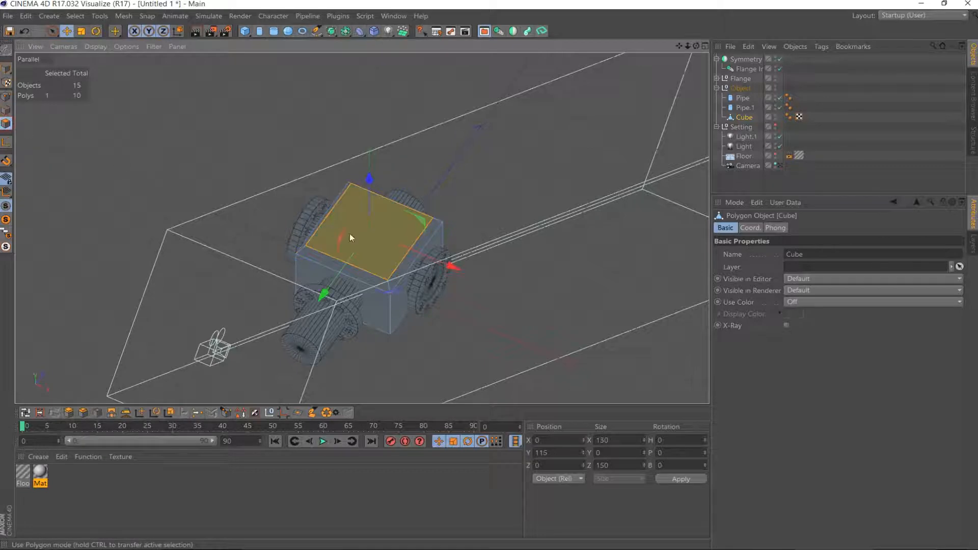
pyautogui.click(97, 412)
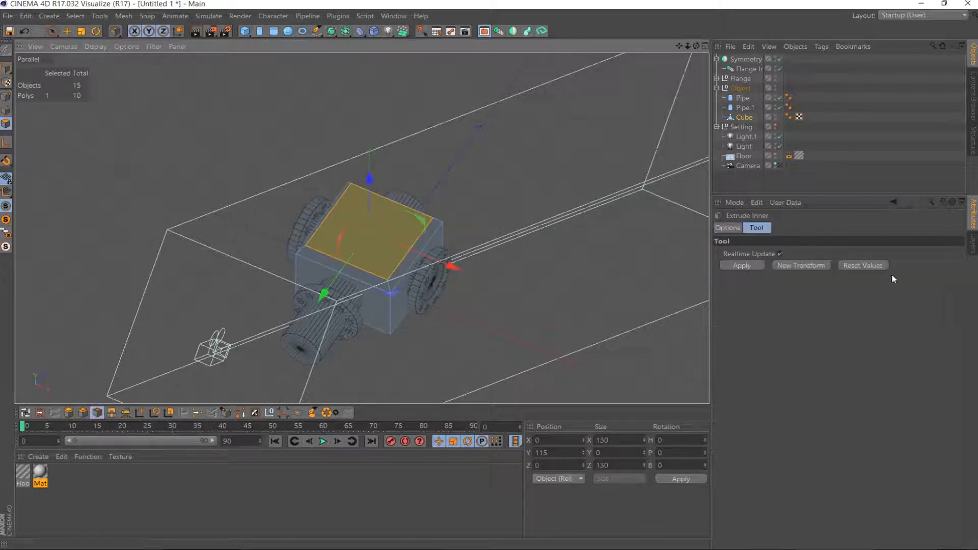
pyautogui.click(727, 227)
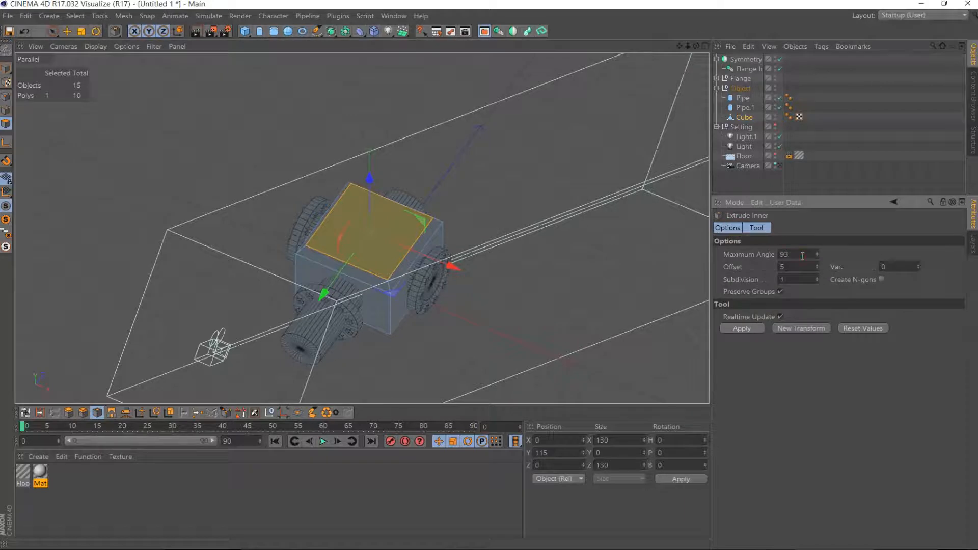
pyautogui.click(734, 330)
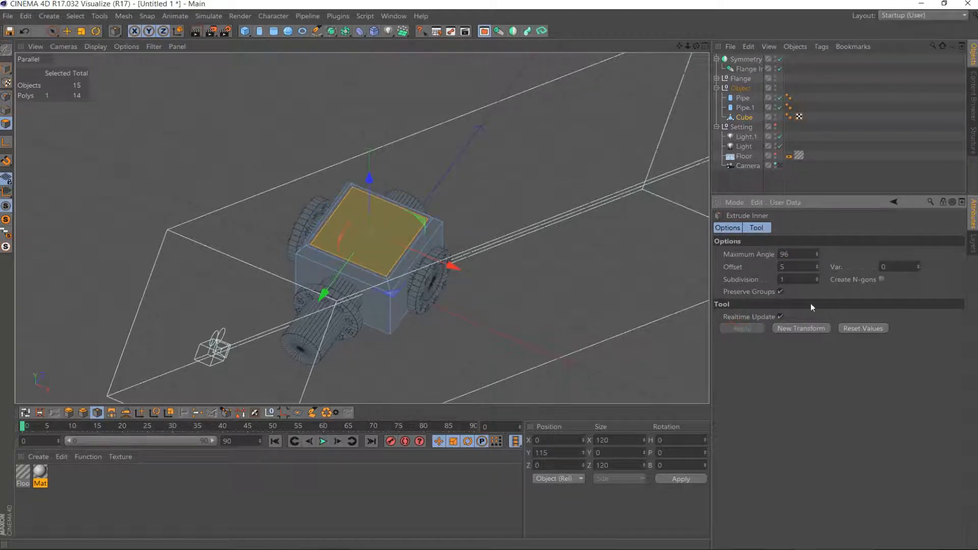
pyautogui.press('Return')
# Extrude the inset top face of the cube with an offset of -5 to form a shallow recess
pyautogui.click(69, 412)
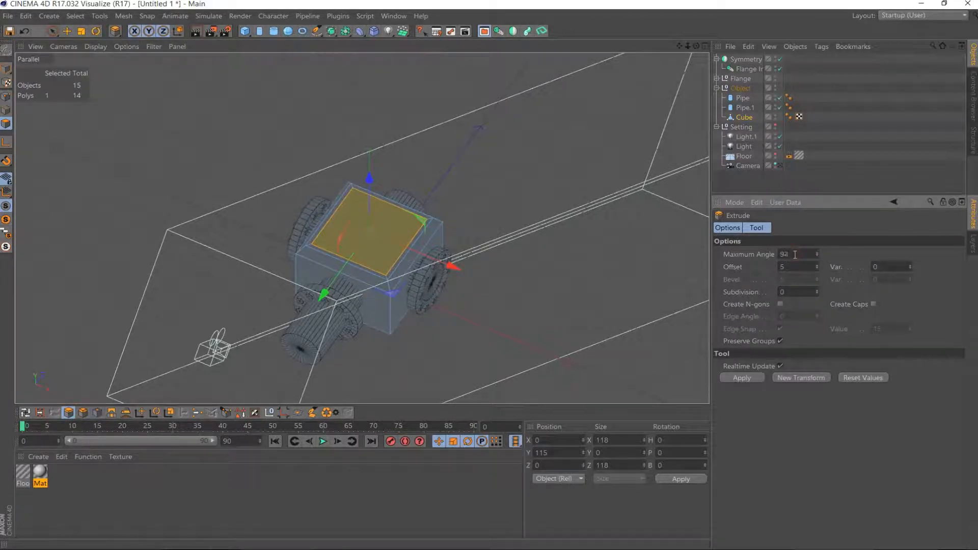
pyautogui.write('-5')
pyautogui.press('Return')
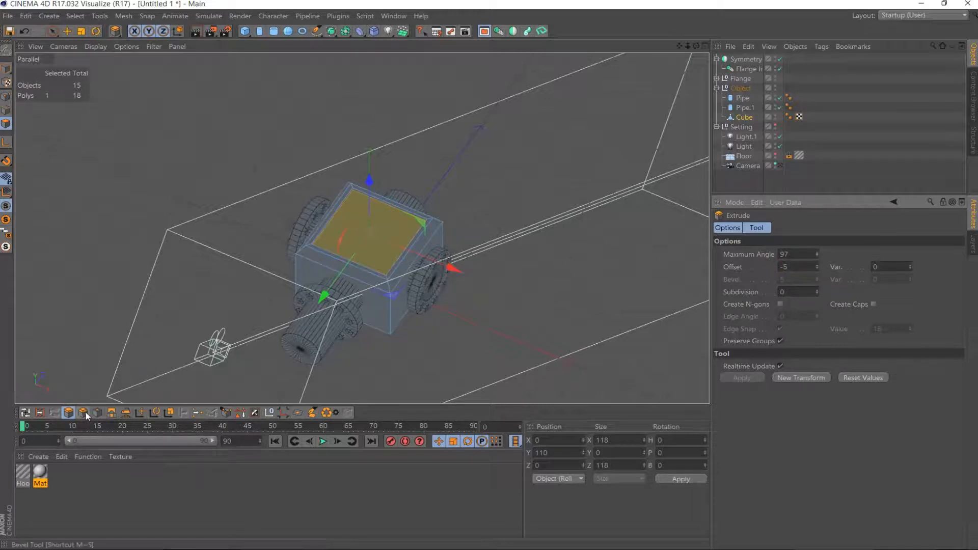
# Add a Tube primitive with an inner radius of 30 and an outer radius of 40
pyautogui.click(273, 32)
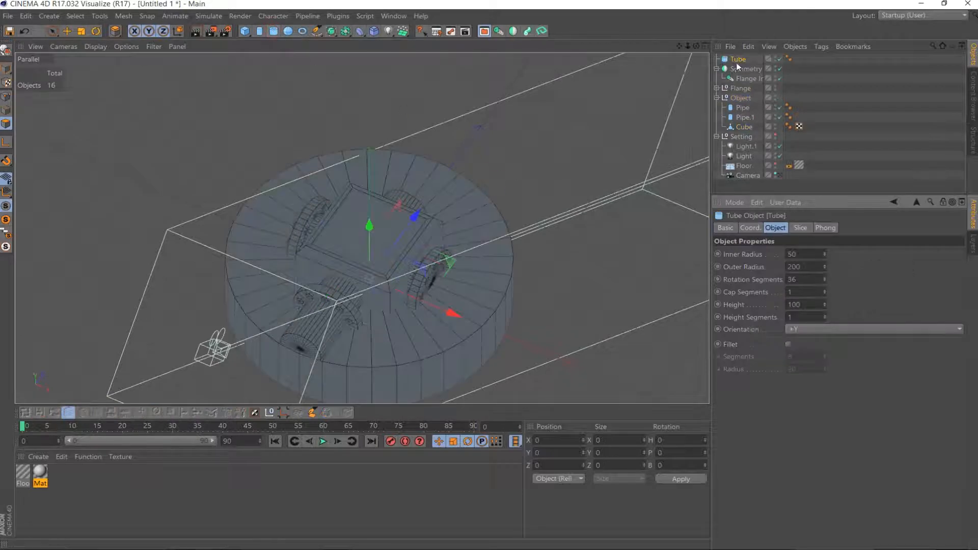
pyautogui.click(797, 258)
pyautogui.press('Return')
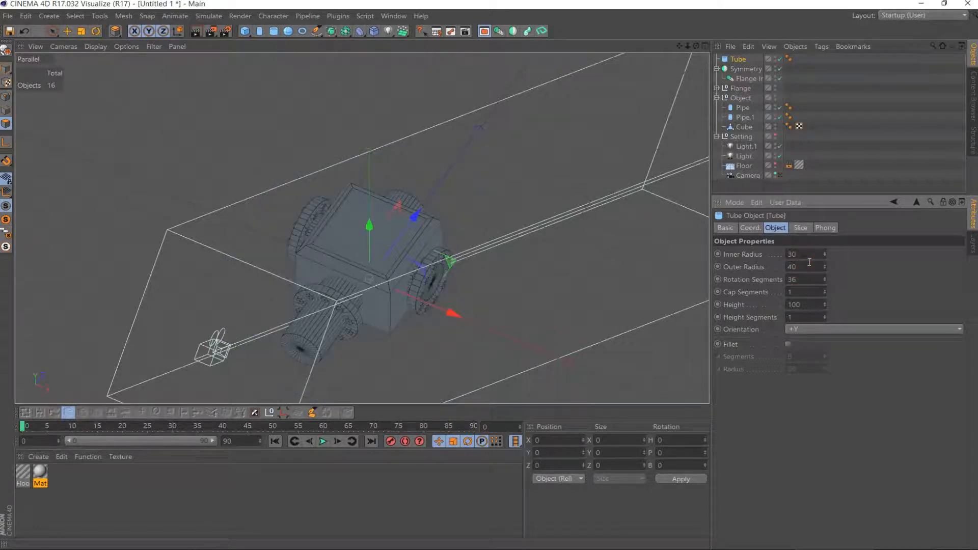
# Move the tube up along Y by about 74 so its rim projects through the cube's top face
pyautogui.click(69, 31)
pyautogui.press('F2')
pyautogui.press('F3')
pyautogui.press('F4')
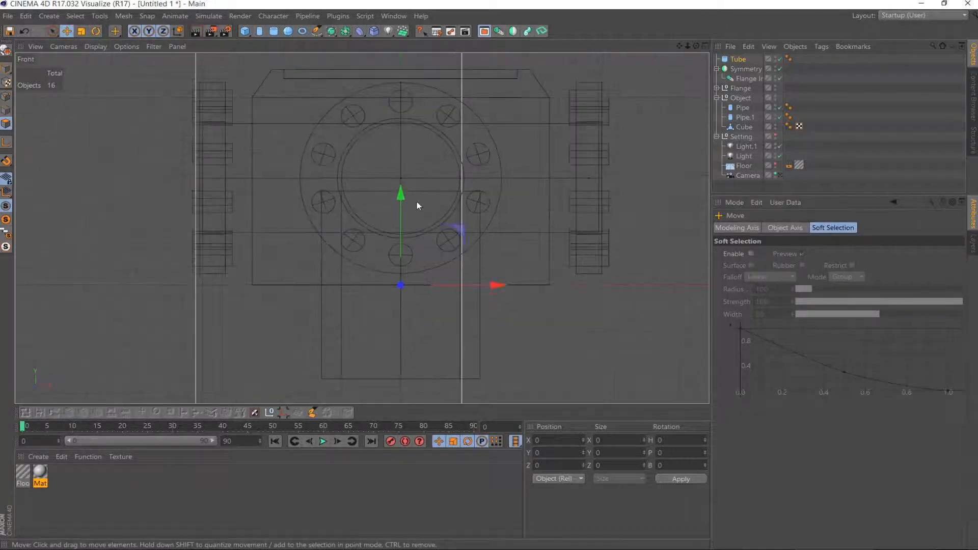
pyautogui.press('F2')
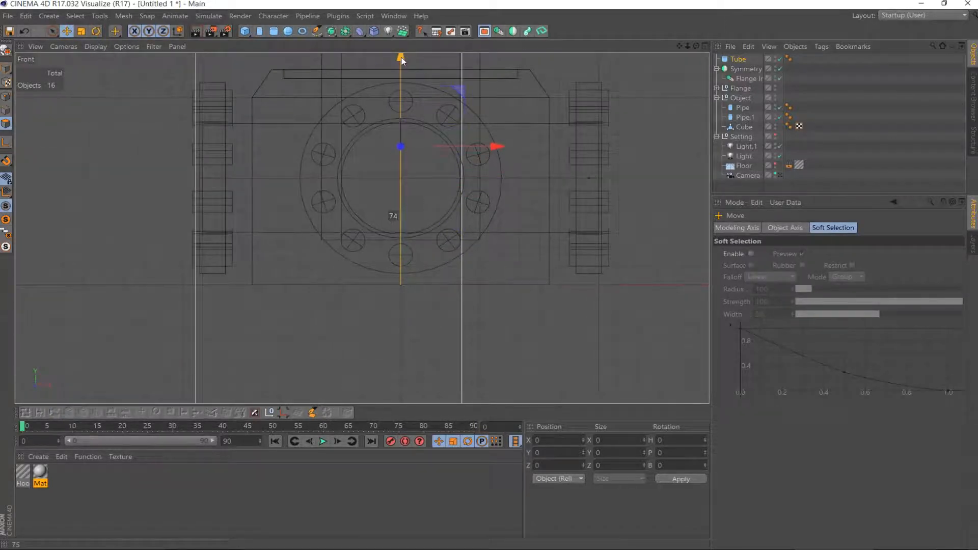
pyautogui.press('F1')
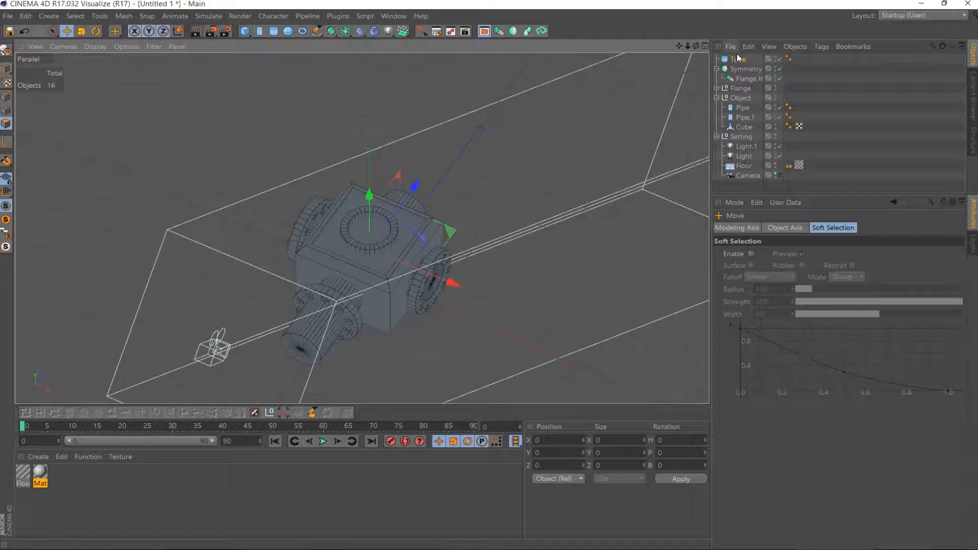
# Raise the tube further along Y so it stands clearly above the cube's top face
pyautogui.click(738, 59)
pyautogui.scroll(5, 480, 135)
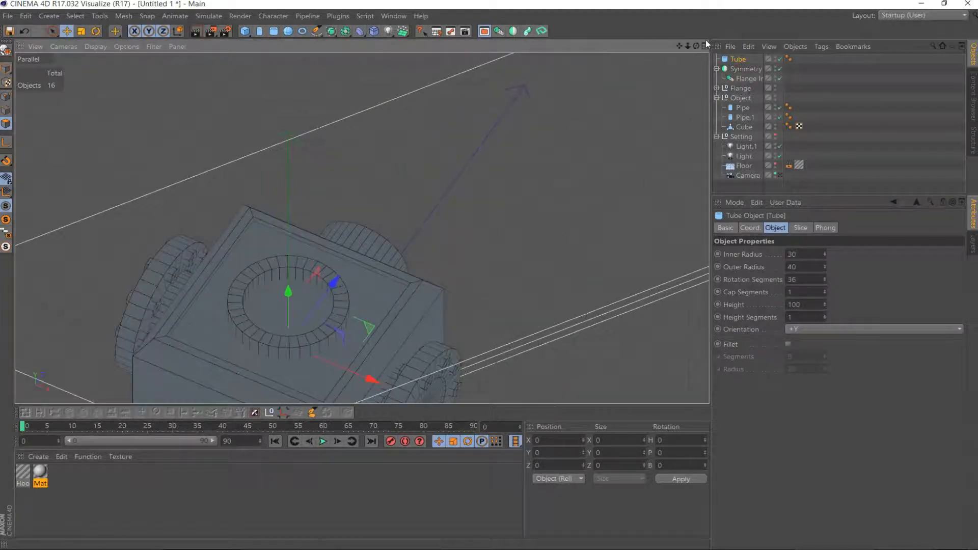
pyautogui.moveTo(679, 47); pyautogui.dragTo(735, 1)
pyautogui.press('F3')
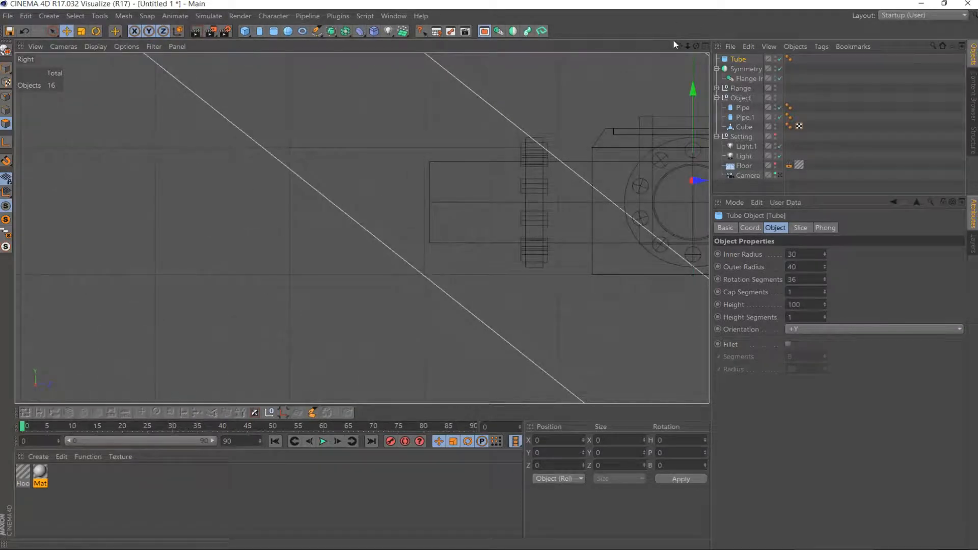
pyautogui.moveTo(674, 44); pyautogui.dragTo(490, 176)
pyautogui.moveTo(372, 180); pyautogui.dragTo(372, 136)
pyautogui.press('F1')
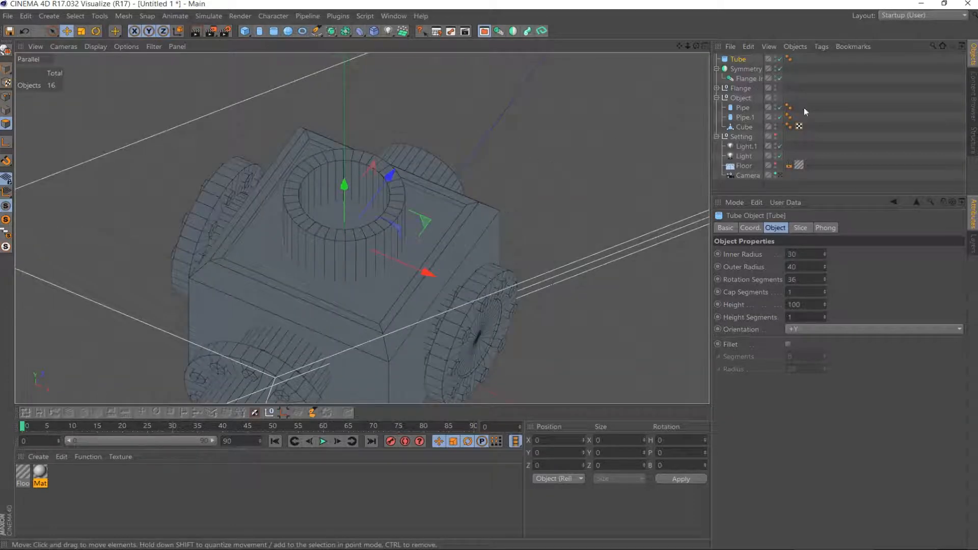
# View the model through the scene camera and check which parts the Flange, Pipe and Pipe.1 objects are
pyautogui.click(780, 175)
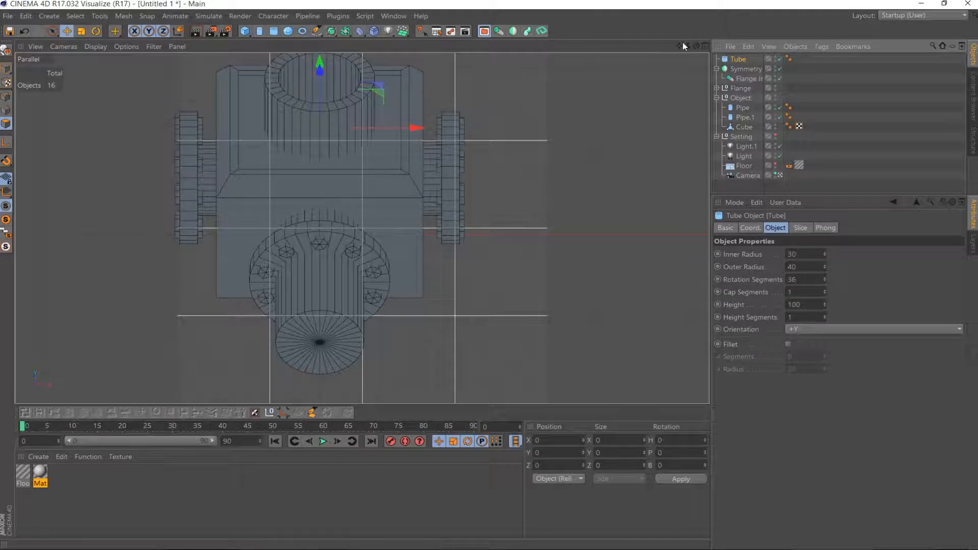
pyautogui.moveTo(681, 46); pyautogui.dragTo(681, 52)
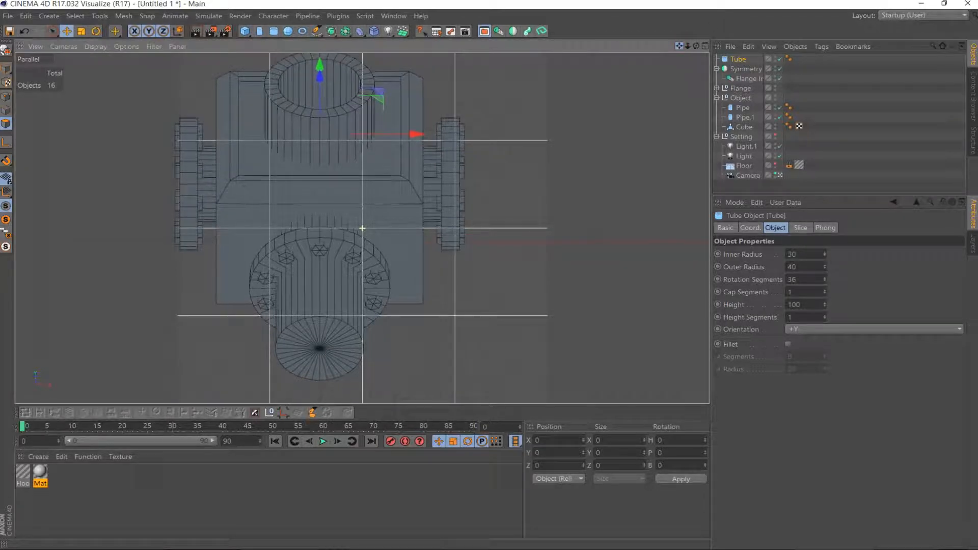
pyautogui.click(747, 88)
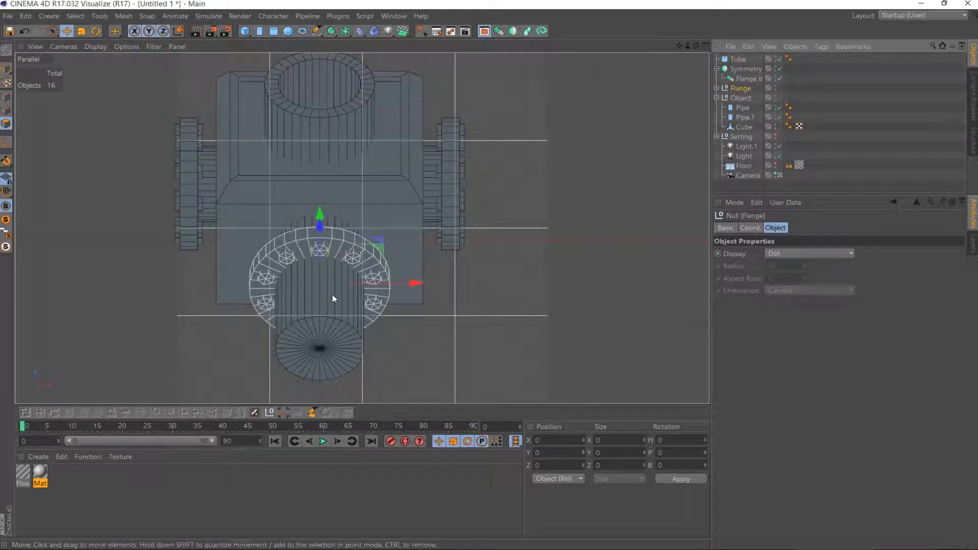
pyautogui.click(742, 108)
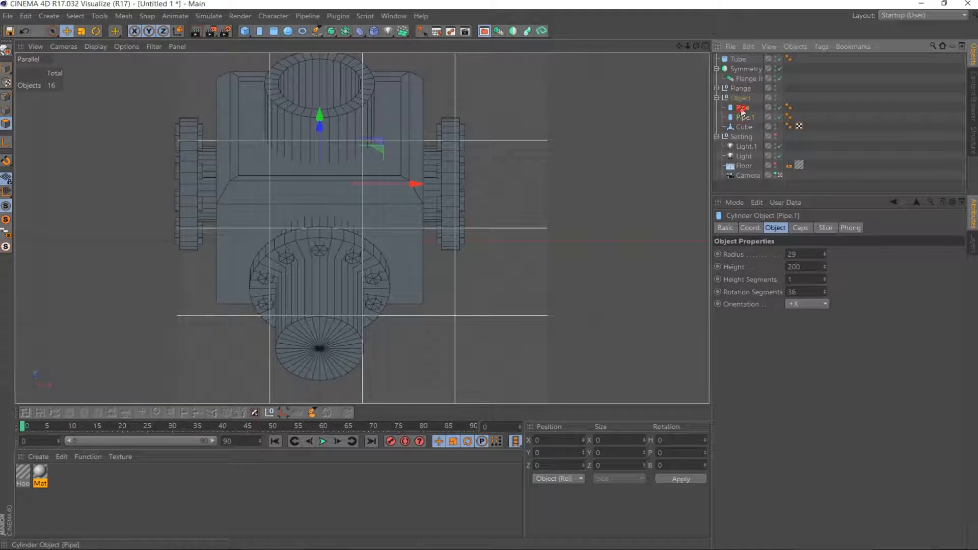
pyautogui.click(744, 118)
# Try nesting the Flange null under Pipe.1 and shifting that pipe sideways, and undo the shift
pyautogui.click(740, 88)
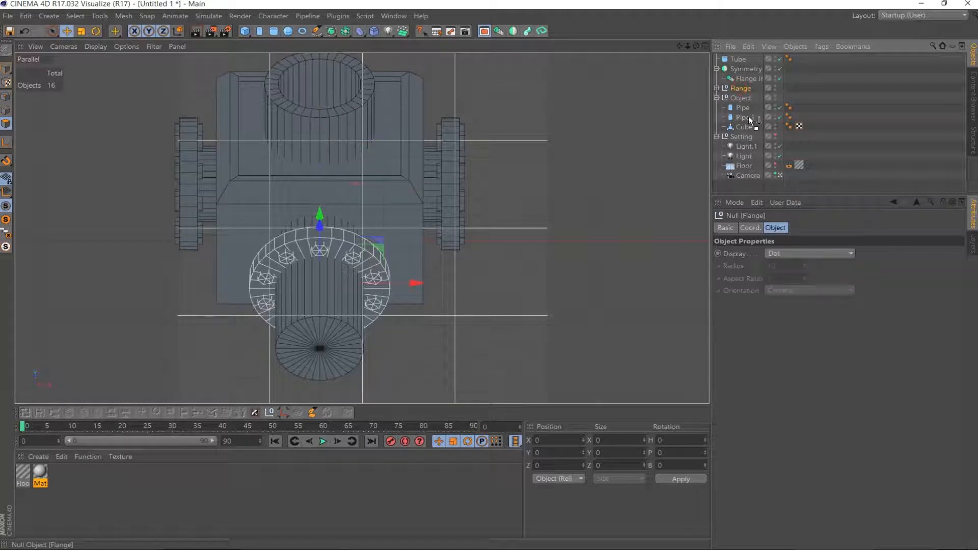
pyautogui.moveTo(750, 120); pyautogui.dragTo(749, 118)
pyautogui.click(745, 107)
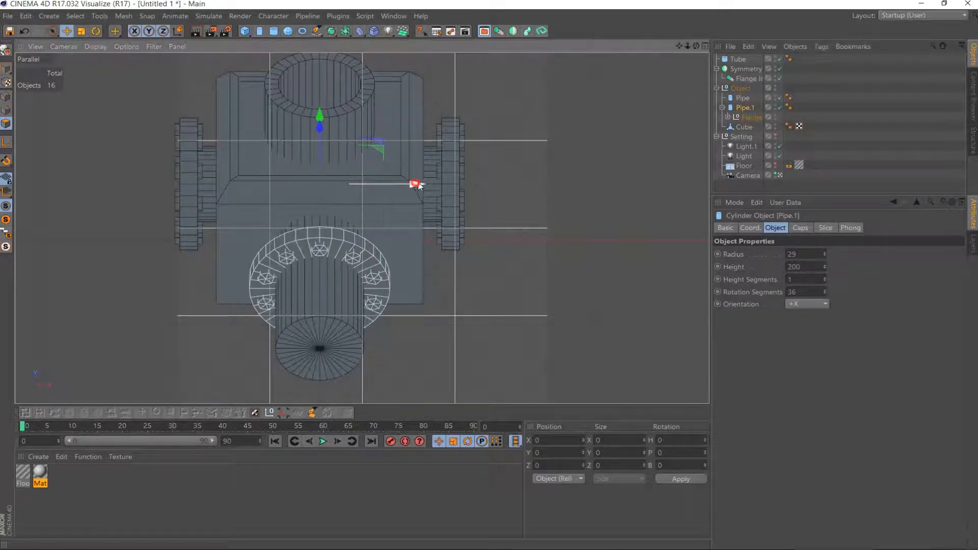
pyautogui.moveTo(415, 184); pyautogui.dragTo(418, 185)
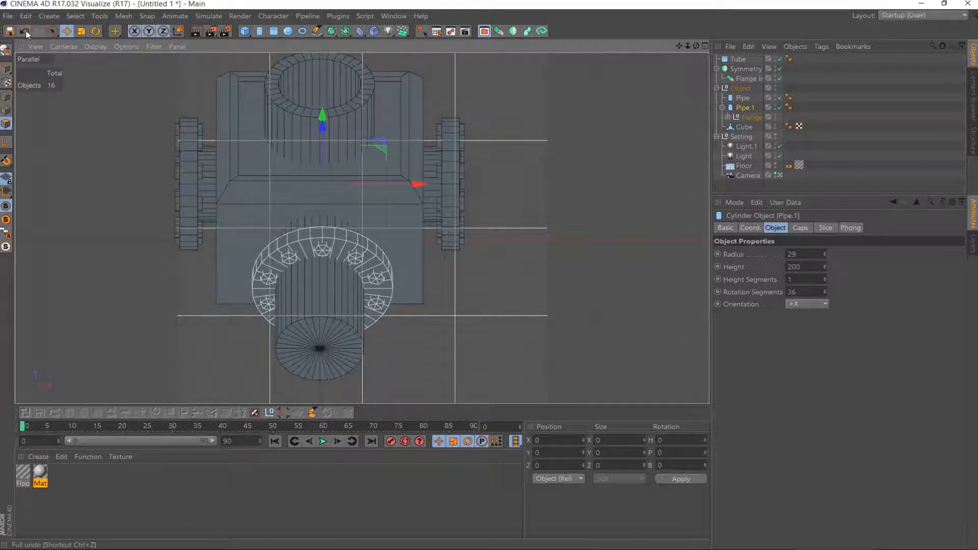
pyautogui.hotkey('ctrl', 'z')
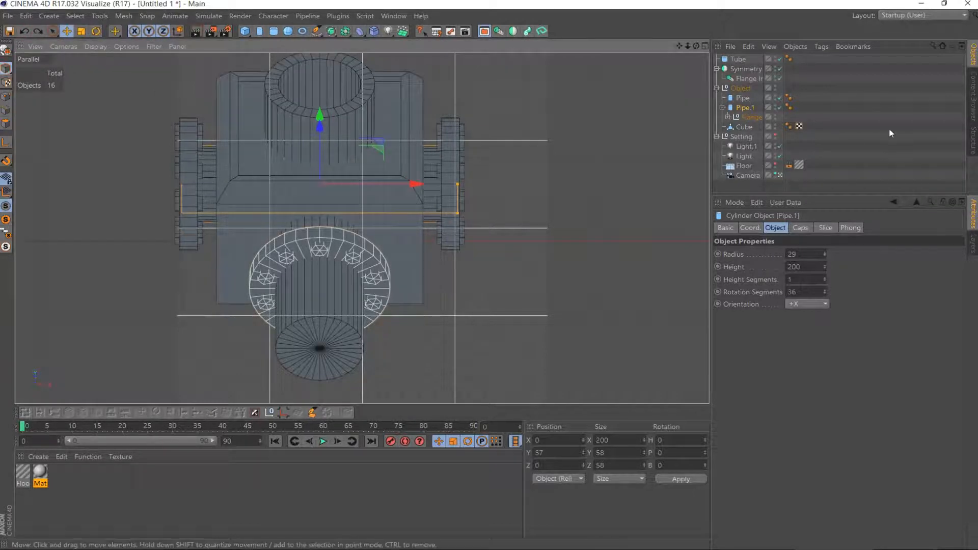
# Make the Flange null a child of the front Pipe cylinder instead of Pipe.1
pyautogui.doubleClick(753, 117)
pyautogui.press('Return')
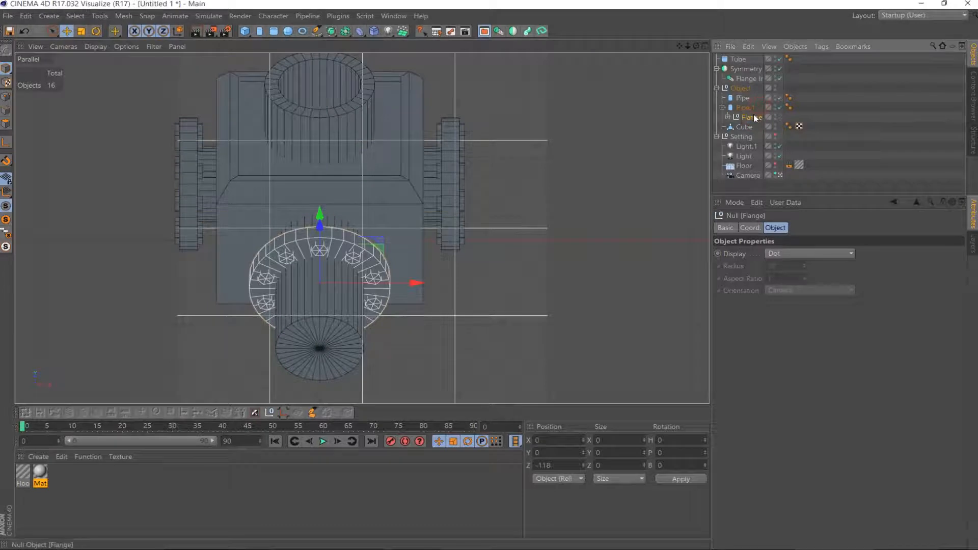
pyautogui.moveTo(746, 98); pyautogui.dragTo(746, 99)
pyautogui.click(745, 98)
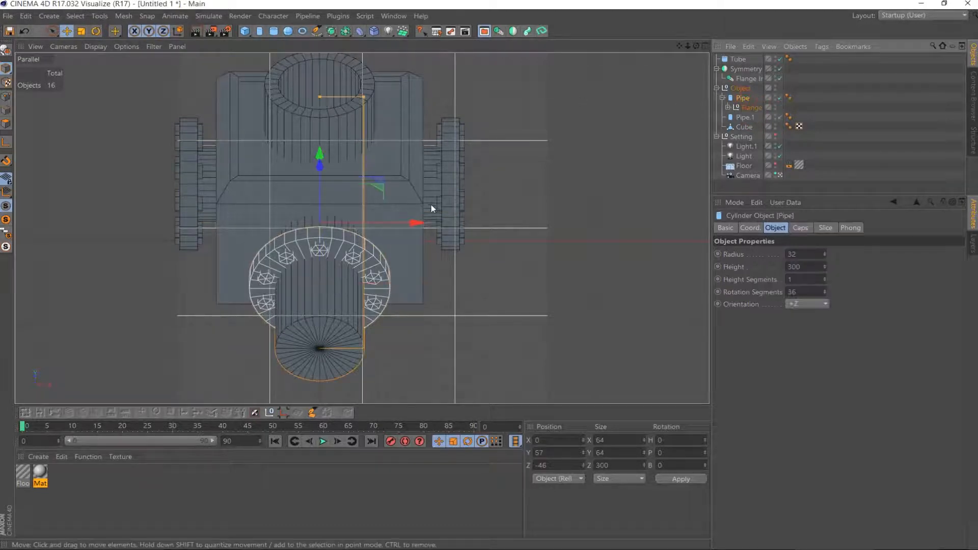
# Slide the front Pipe with its nested flange along X, trying X = 65 and ending at X = -71
pyautogui.moveTo(417, 223)
pyautogui.mouseDown()
pyautogui.moveTo(490, 223)
pyautogui.moveTo(415, 225)
pyautogui.mouseUp()
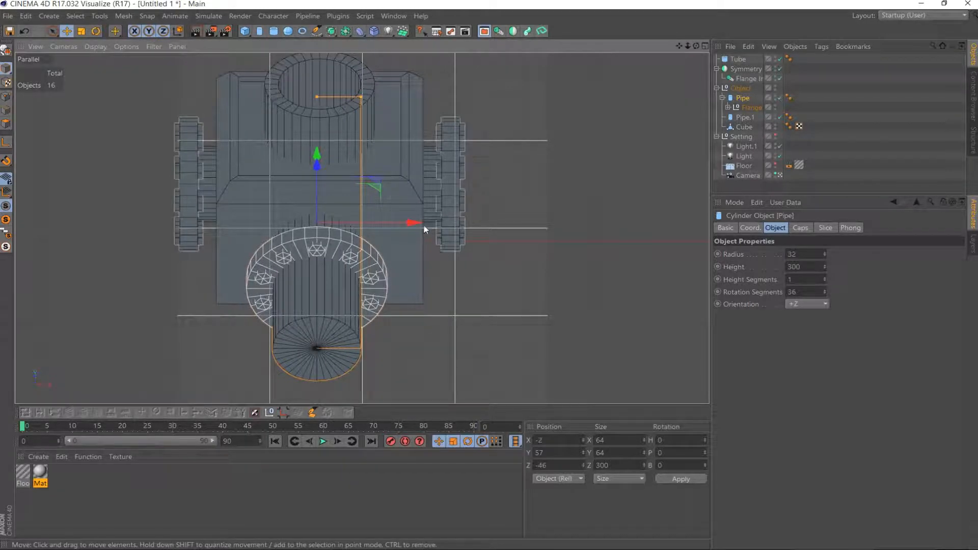
pyautogui.moveTo(413, 224); pyautogui.dragTo(503, 222)
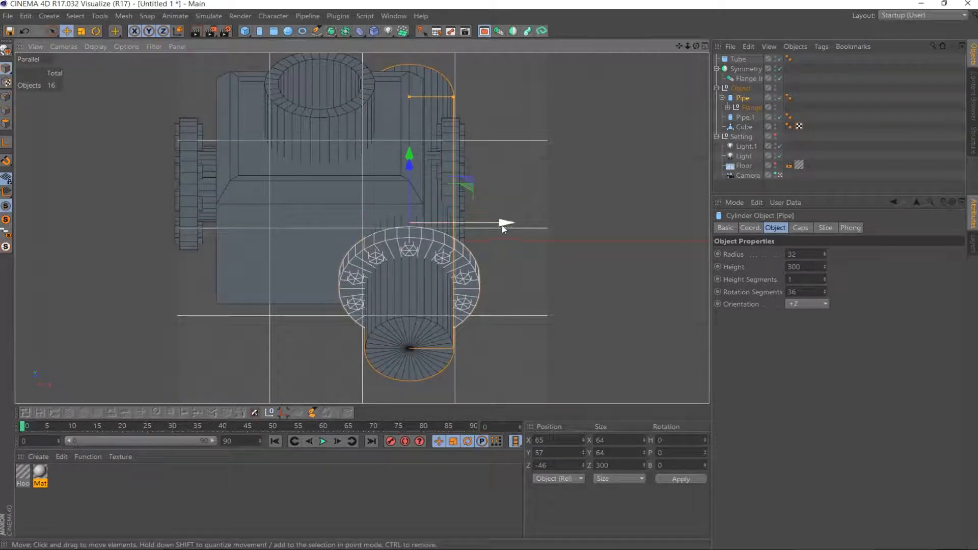
pyautogui.moveTo(506, 221); pyautogui.dragTo(503, 225)
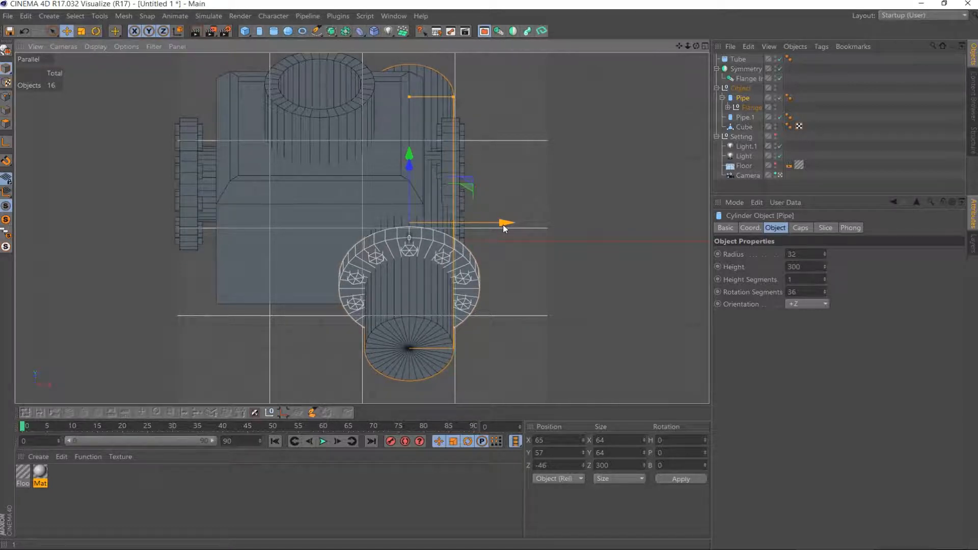
pyautogui.moveTo(503, 225); pyautogui.dragTo(316, 237)
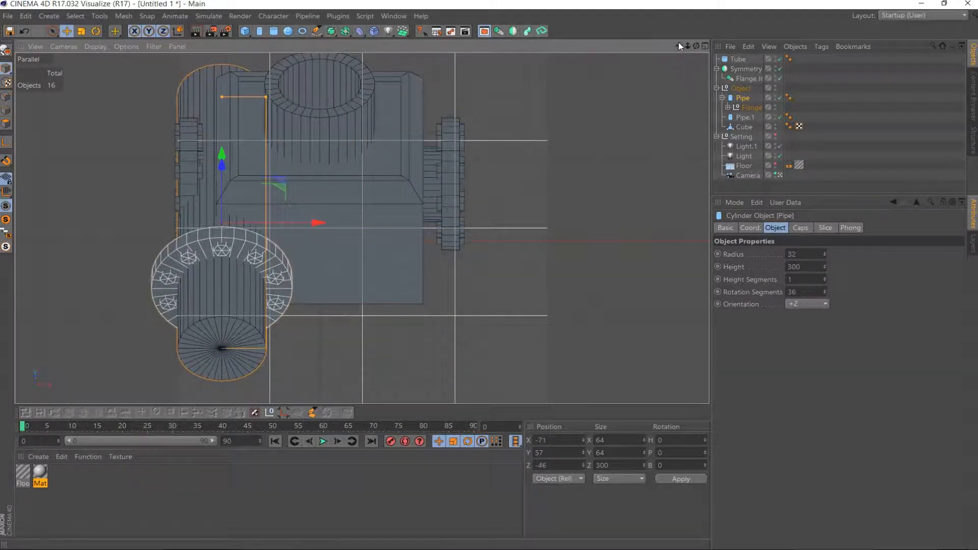
# Set the scene camera's composition grid to 5 cells, with the model shifted into the centre of the frame
pyautogui.moveTo(679, 45); pyautogui.dragTo(774, 57)
pyautogui.moveTo(680, 45); pyautogui.dragTo(634, 51)
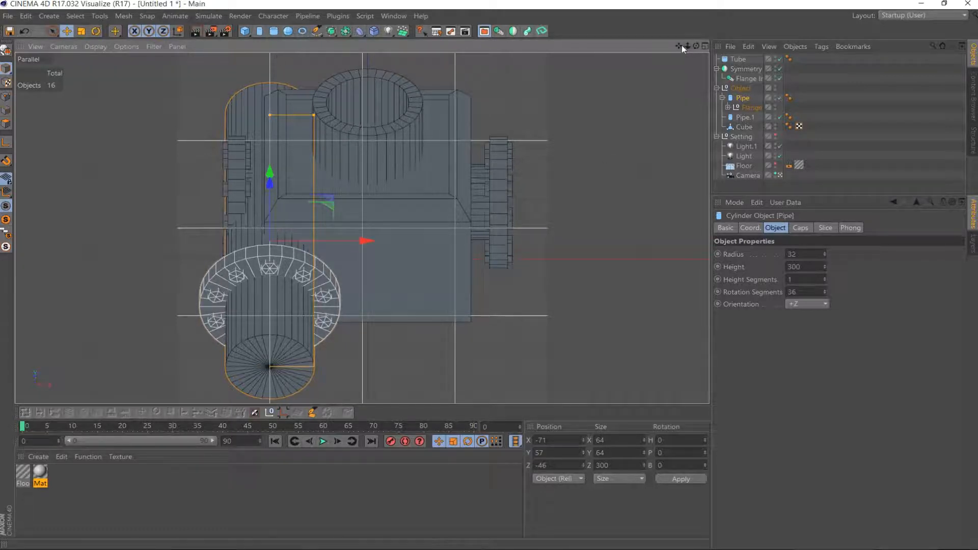
pyautogui.moveTo(679, 46); pyautogui.dragTo(679, 72)
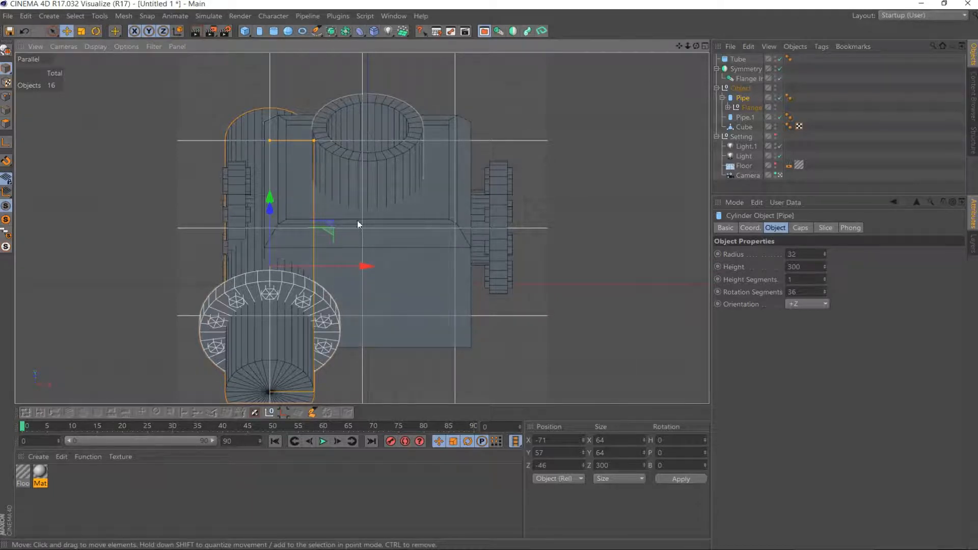
pyautogui.click(754, 175)
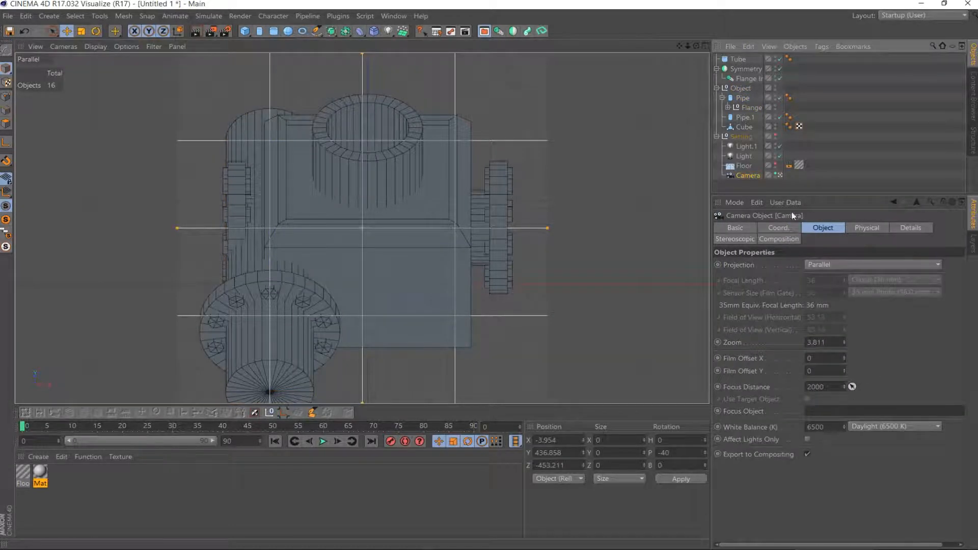
pyautogui.click(910, 229)
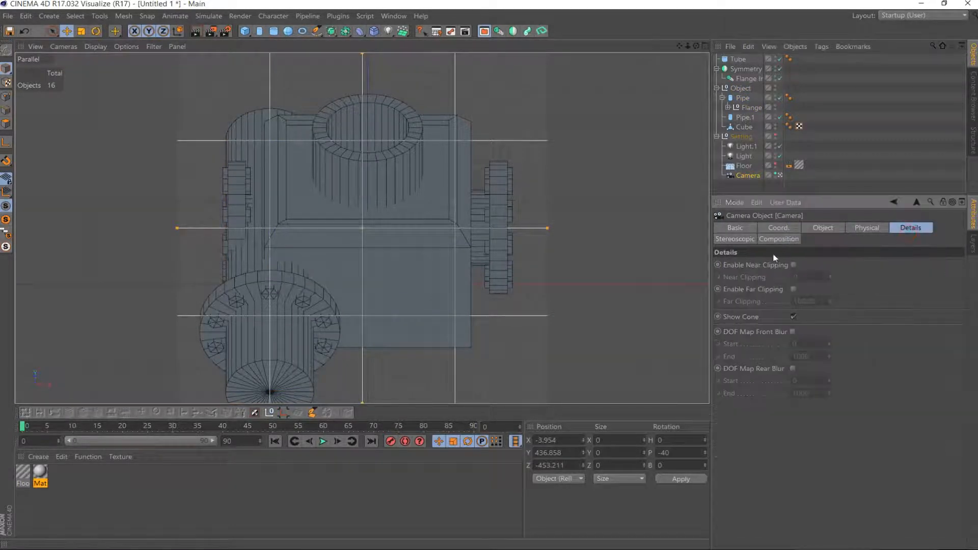
pyautogui.click(727, 240)
pyautogui.click(869, 228)
pyautogui.click(779, 239)
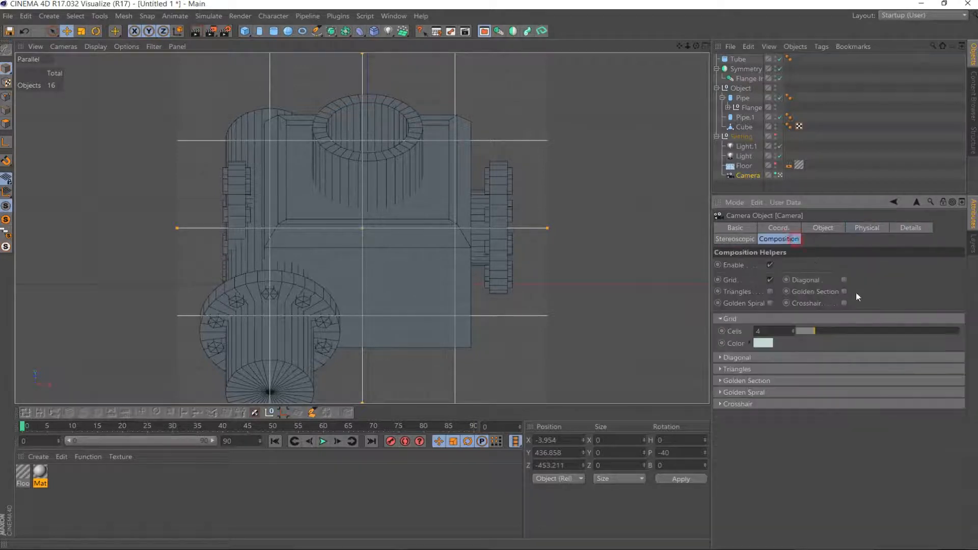
pyautogui.write('5')
pyautogui.press('Return')
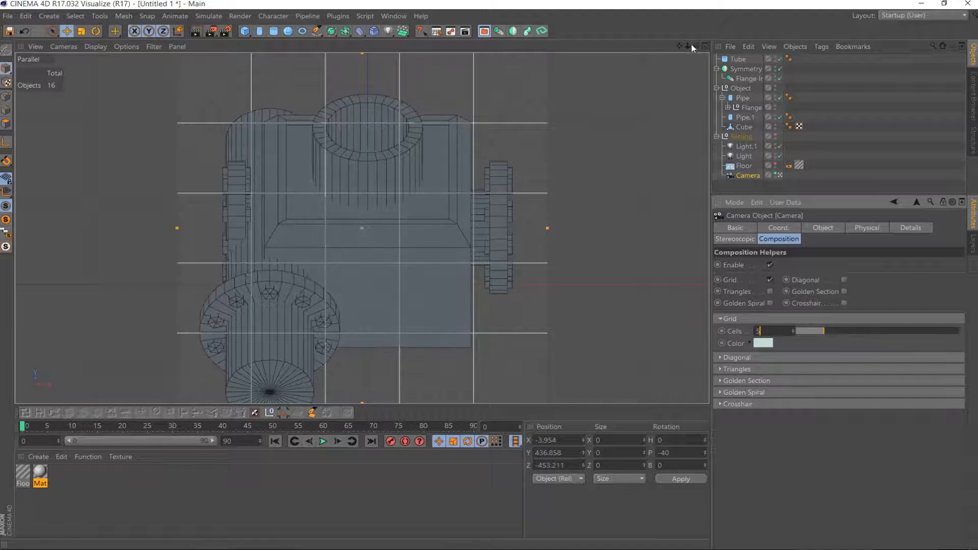
# Zoom the scene camera out so the model fits the composition grid and set its pitch to -45
pyautogui.moveTo(688, 46)
pyautogui.mouseDown()
pyautogui.moveTo(654, 49)
pyautogui.moveTo(675, 51)
pyautogui.mouseUp()
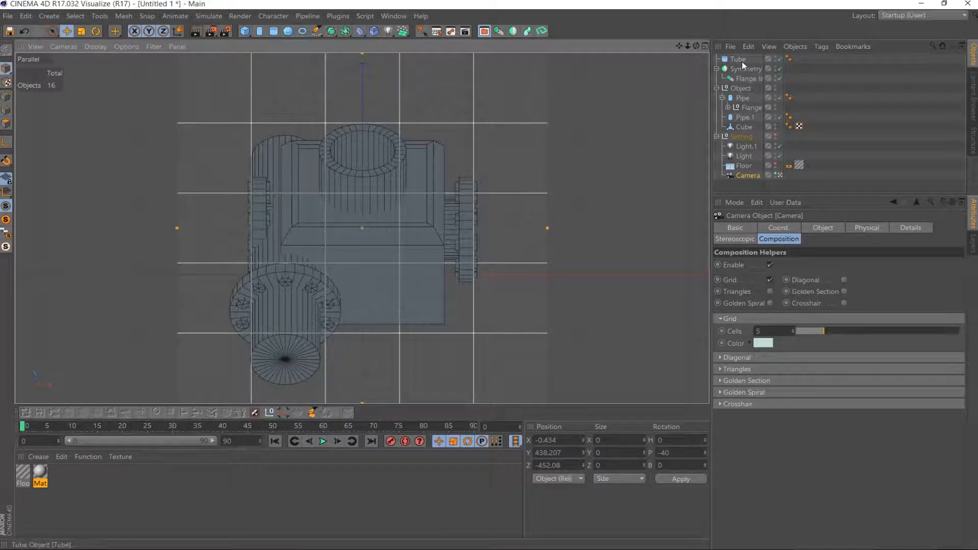
pyautogui.click(272, 331)
pyautogui.click(273, 331)
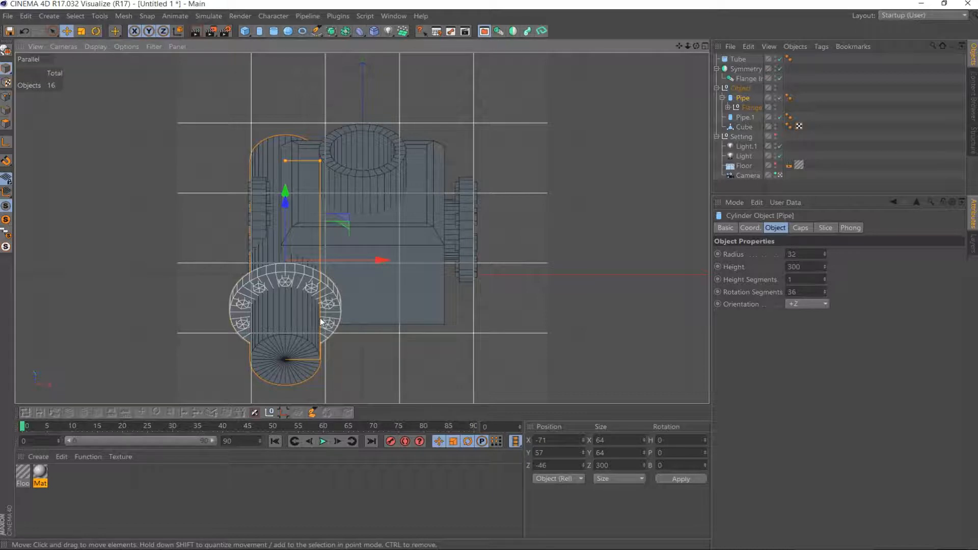
pyautogui.click(749, 176)
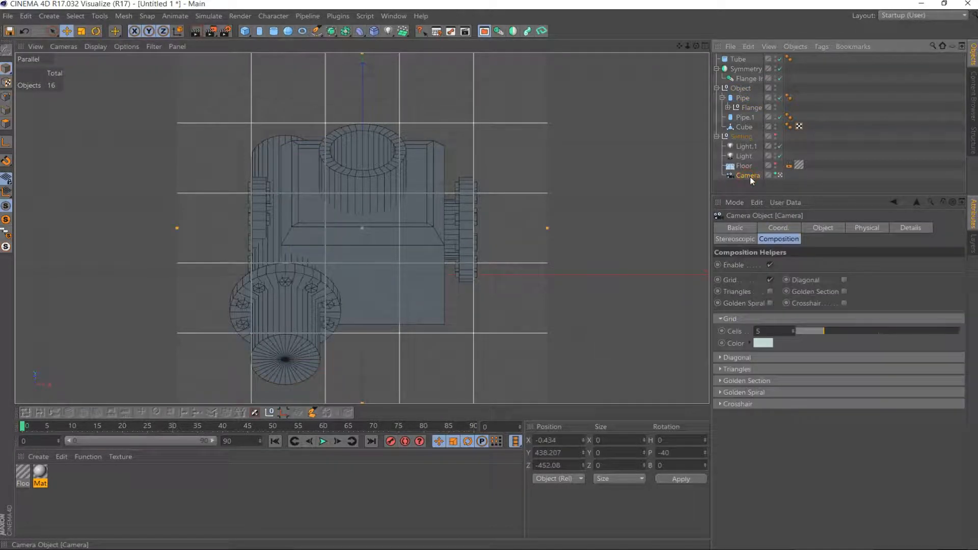
pyautogui.click(831, 231)
pyautogui.click(779, 230)
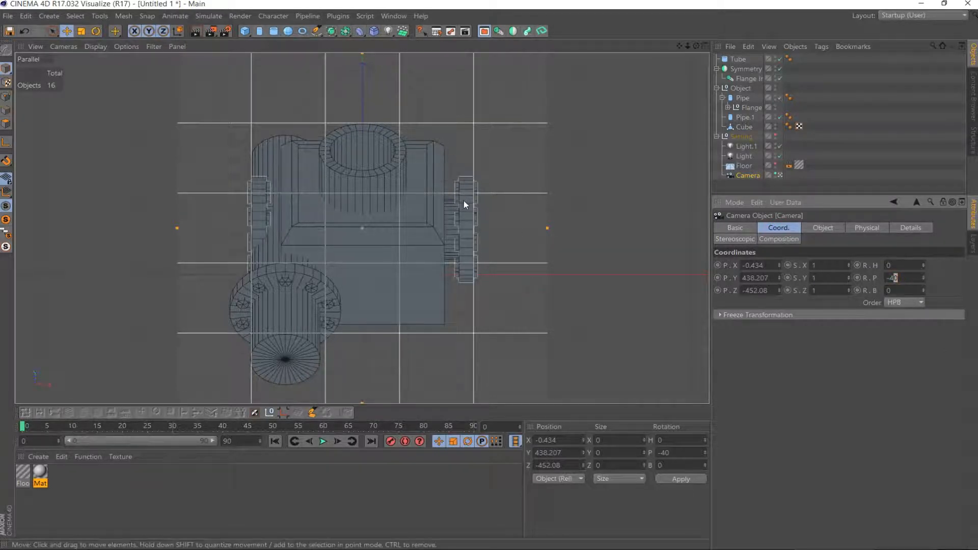
pyautogui.write('5')
pyautogui.press('Return')
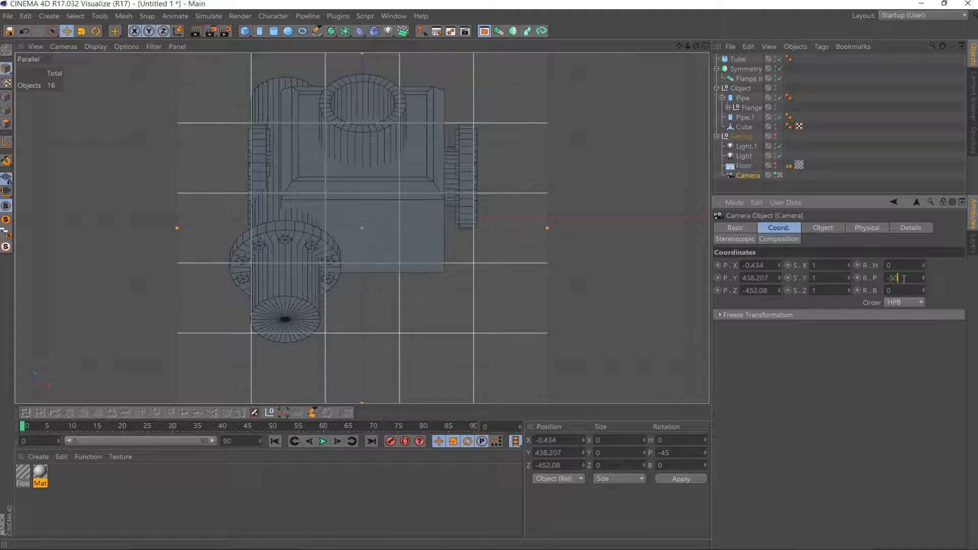
# Try a camera pitch of -50, set it back to -45 and recentre the model in the frame
pyautogui.press('Return')
pyautogui.moveTo(679, 46); pyautogui.dragTo(680, 235)
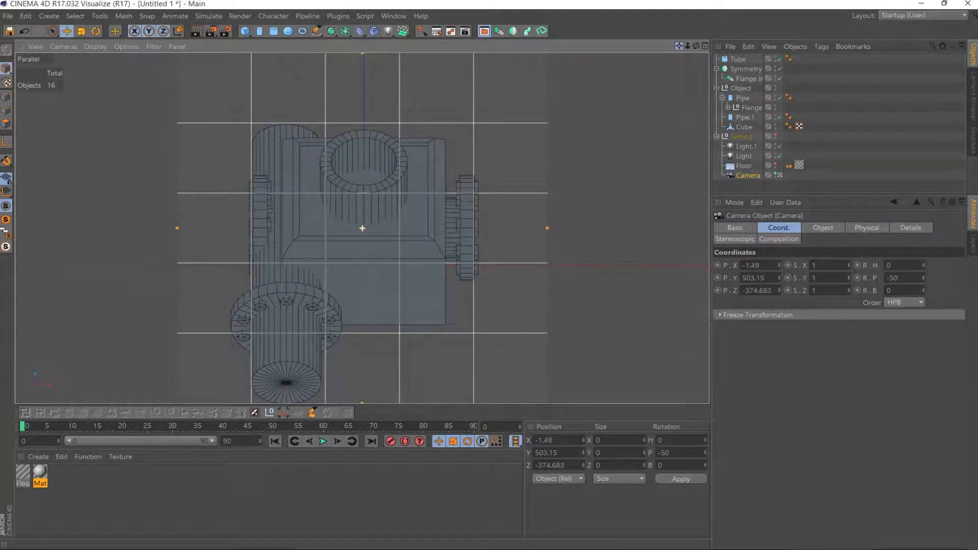
pyautogui.click(905, 279)
pyautogui.write('-45')
pyautogui.press('Return')
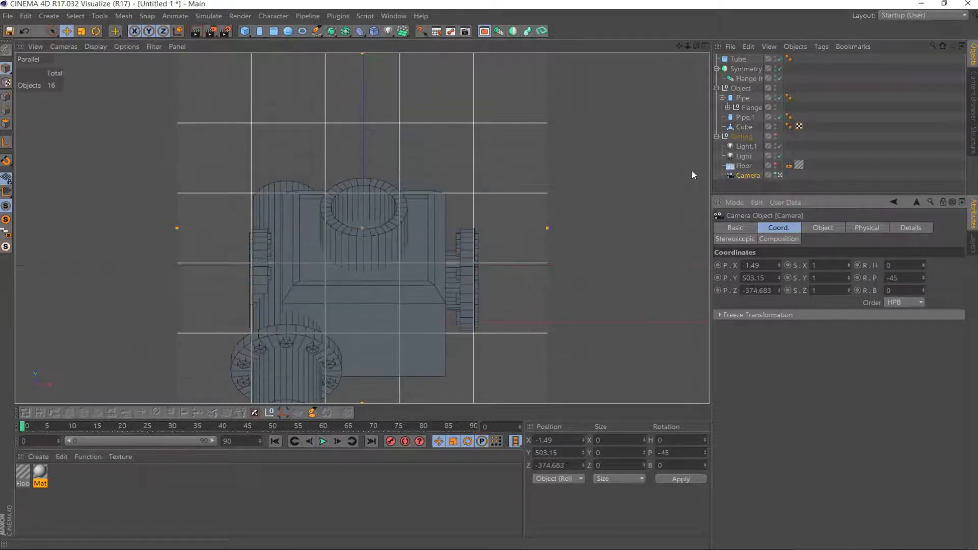
pyautogui.moveTo(681, 49); pyautogui.dragTo(681, 9)
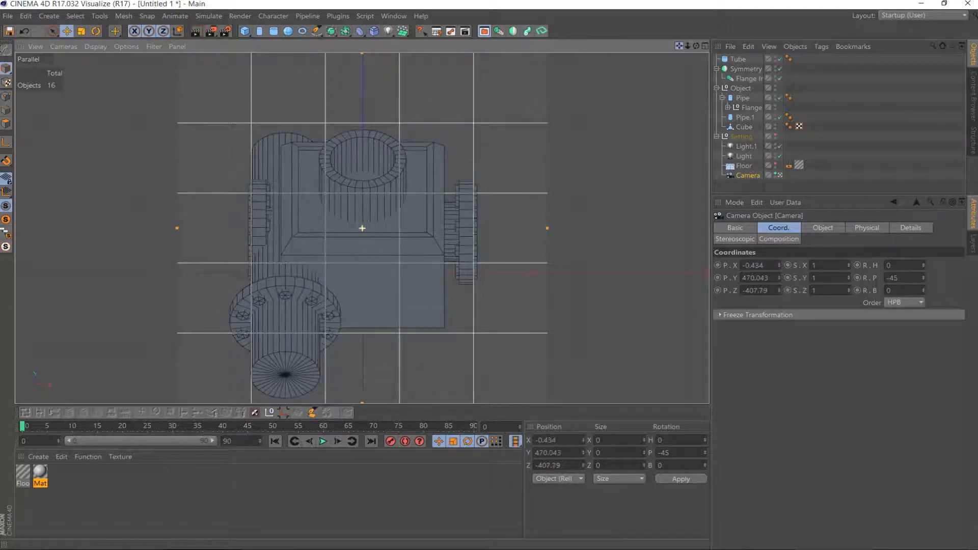
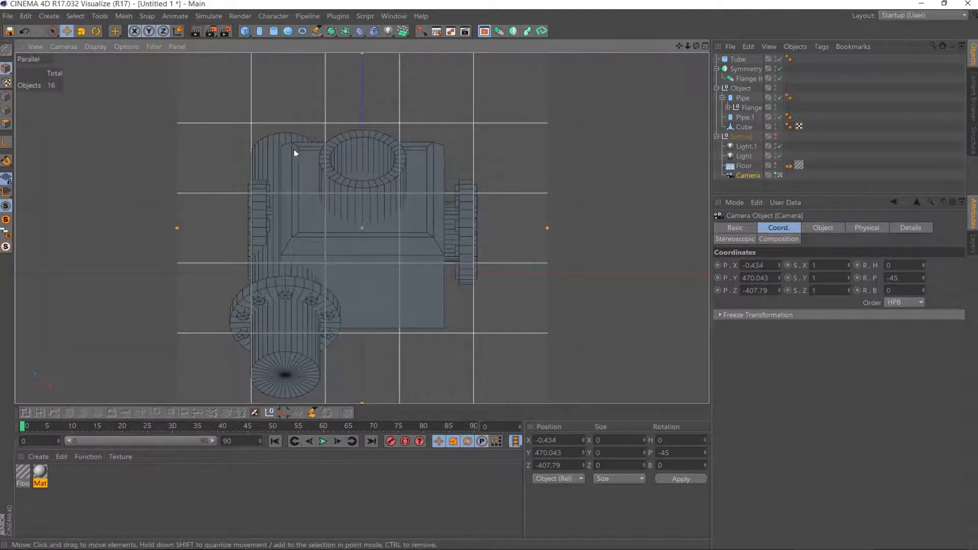
# Duplicate the Flange Instance outside its Symmetry object and rotate the copy to a heading of 180°
pyautogui.click(747, 79)
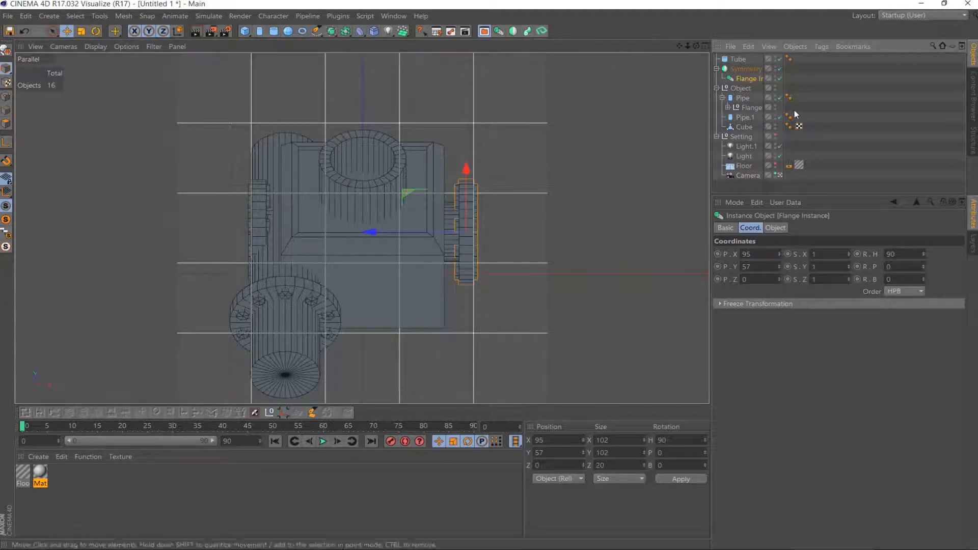
pyautogui.keyDown('ctrl'); pyautogui.moveTo(746, 66); pyautogui.dragTo(746, 67); pyautogui.keyUp('ctrl')
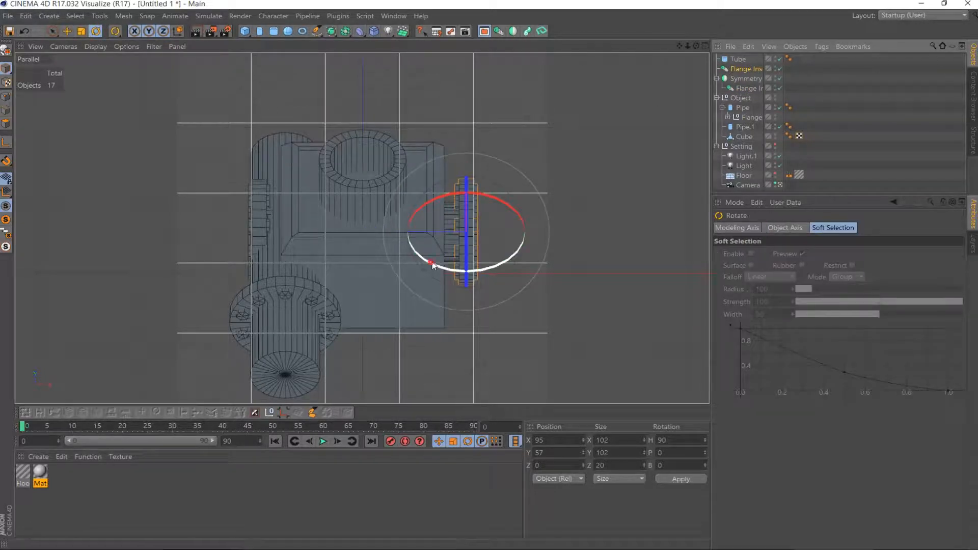
pyautogui.moveTo(436, 265); pyautogui.dragTo(546, 270)
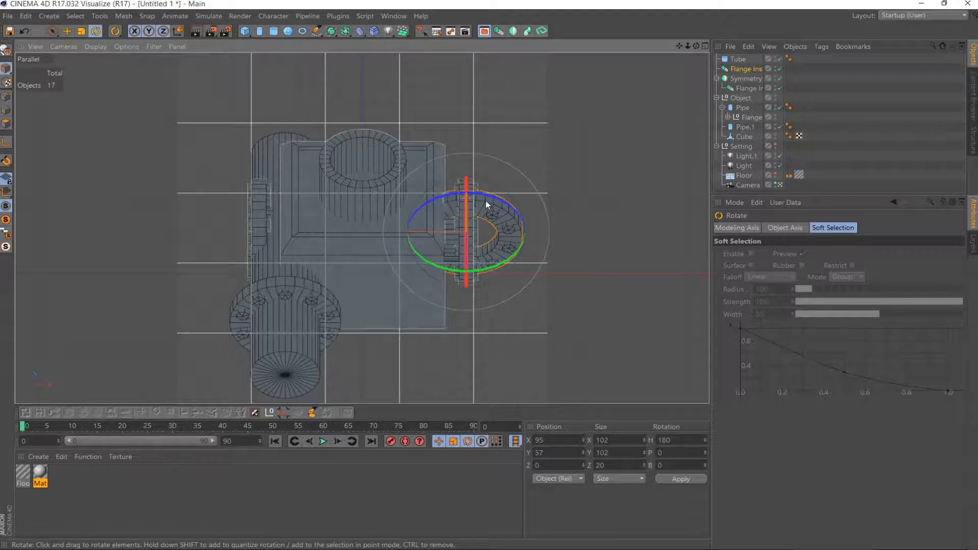
# Try mirroring the Pipe's Flange null with a new Symmetry object nested under Pipe, using the XY mirror plane
pyautogui.click(513, 31)
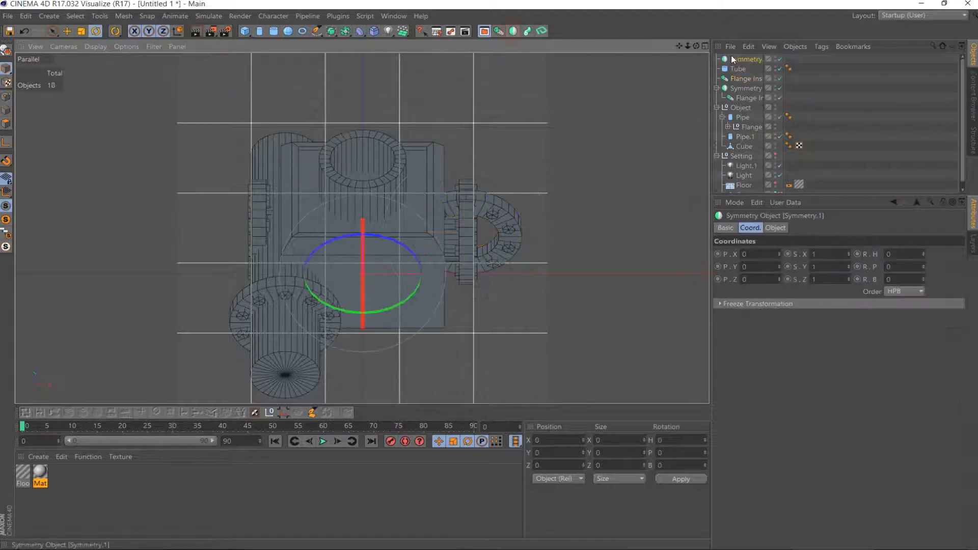
pyautogui.moveTo(740, 58)
pyautogui.mouseDown()
pyautogui.moveTo(739, 145)
pyautogui.moveTo(752, 120)
pyautogui.mouseUp()
pyautogui.click(752, 128)
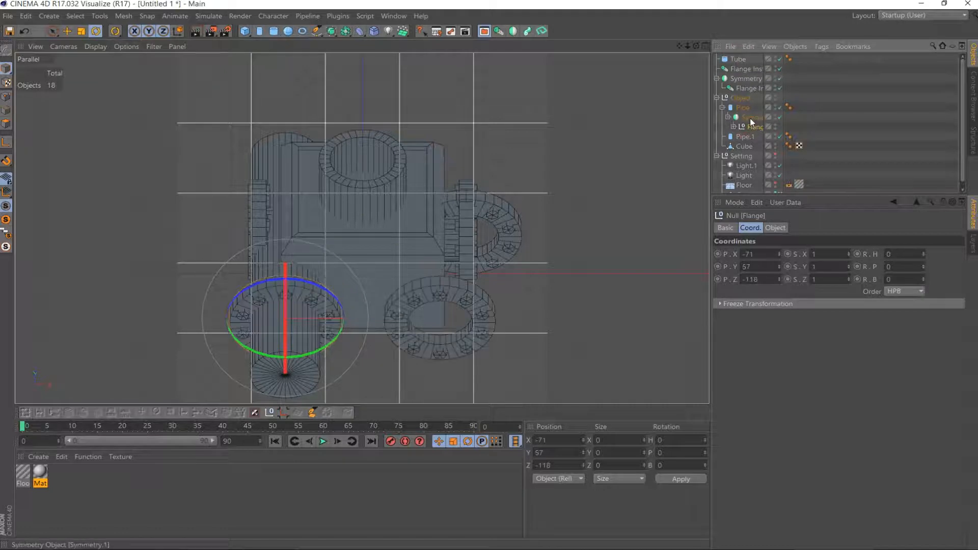
pyautogui.click(754, 118)
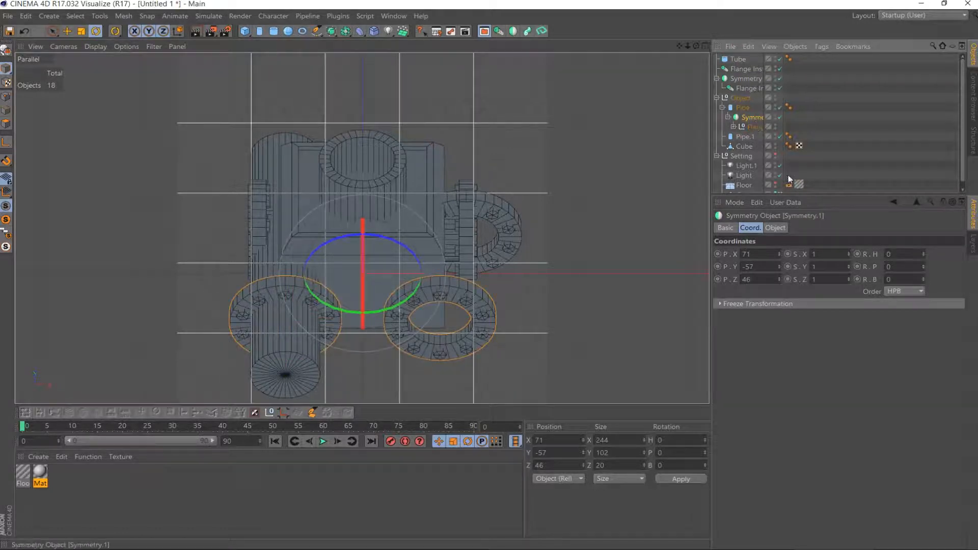
pyautogui.click(775, 227)
pyautogui.moveTo(804, 258); pyautogui.dragTo(803, 264)
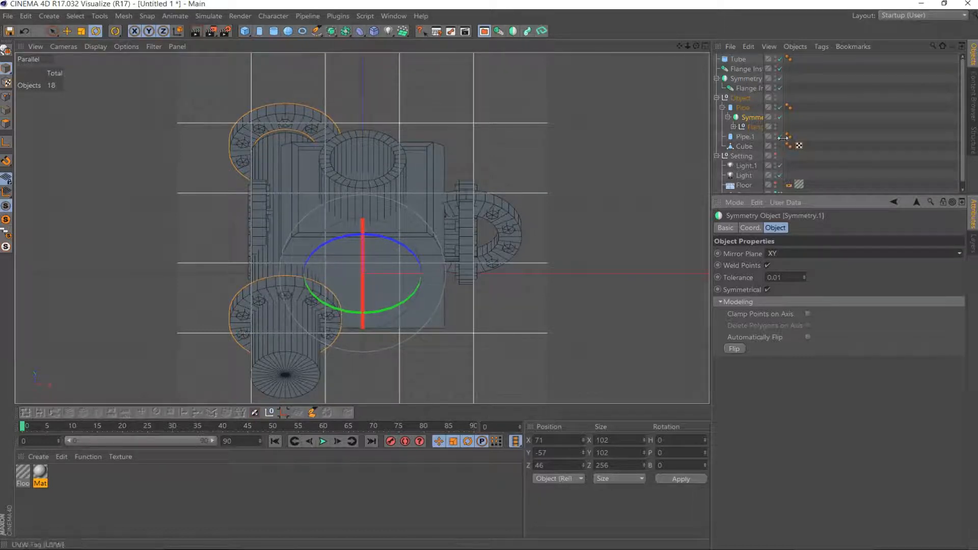
# Take the Flange null out of the new Symmetry object under Pipe and delete that Symmetry
pyautogui.click(757, 124)
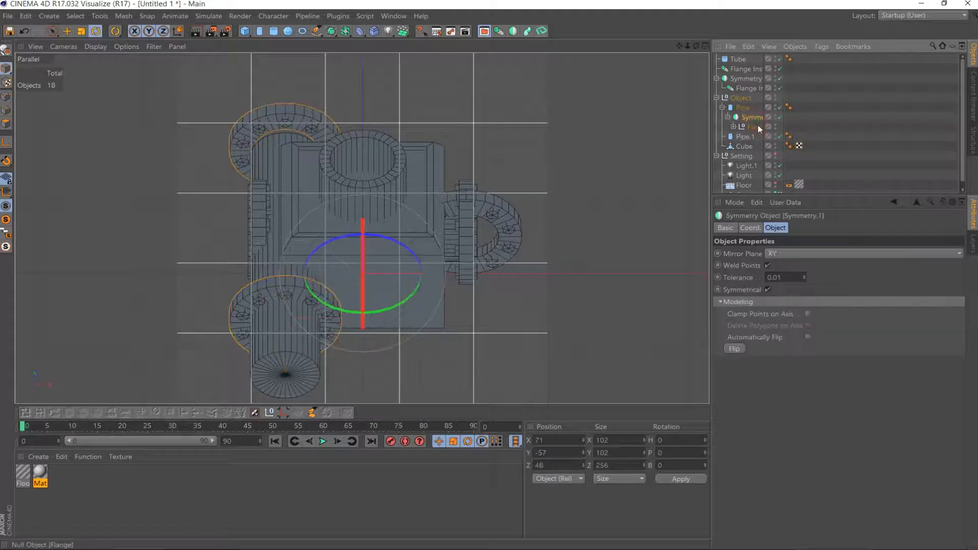
pyautogui.moveTo(754, 113); pyautogui.dragTo(754, 113)
pyautogui.click(756, 126)
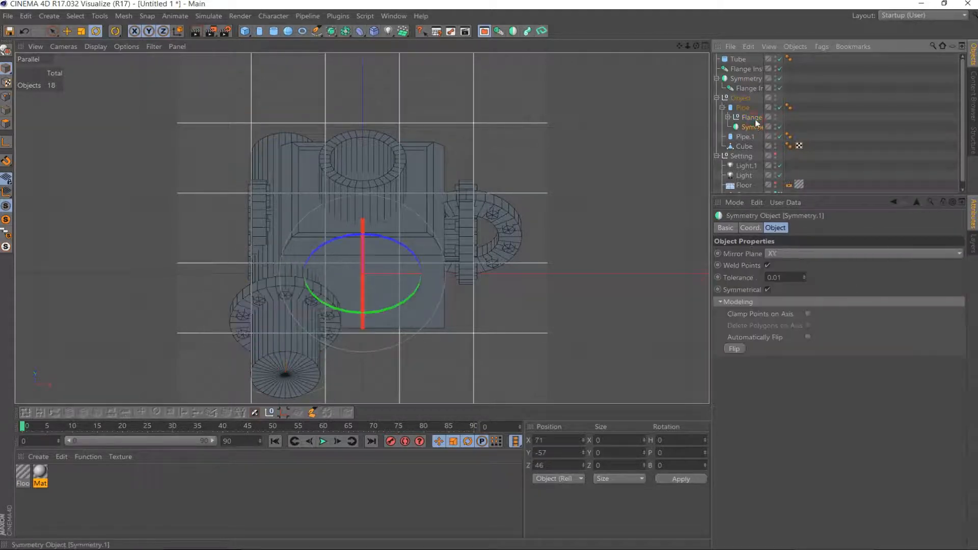
pyautogui.press('Delete')
# Move the duplicated Flange Instance onto the rear end of the Pipe at X = -71, Z = 105
pyautogui.click(748, 71)
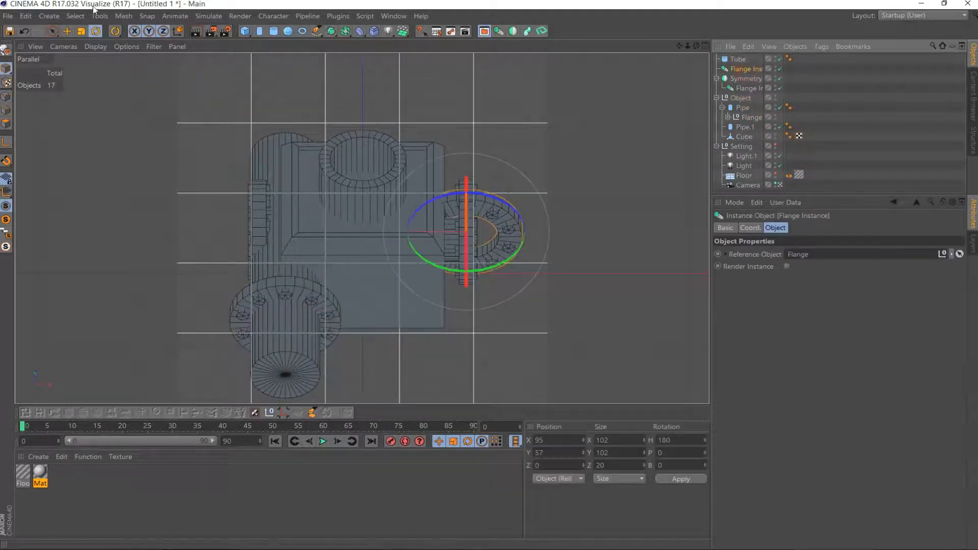
pyautogui.click(66, 31)
pyautogui.moveTo(372, 232); pyautogui.dragTo(194, 233)
pyautogui.press('F2')
pyautogui.scroll(-6, 419, 192)
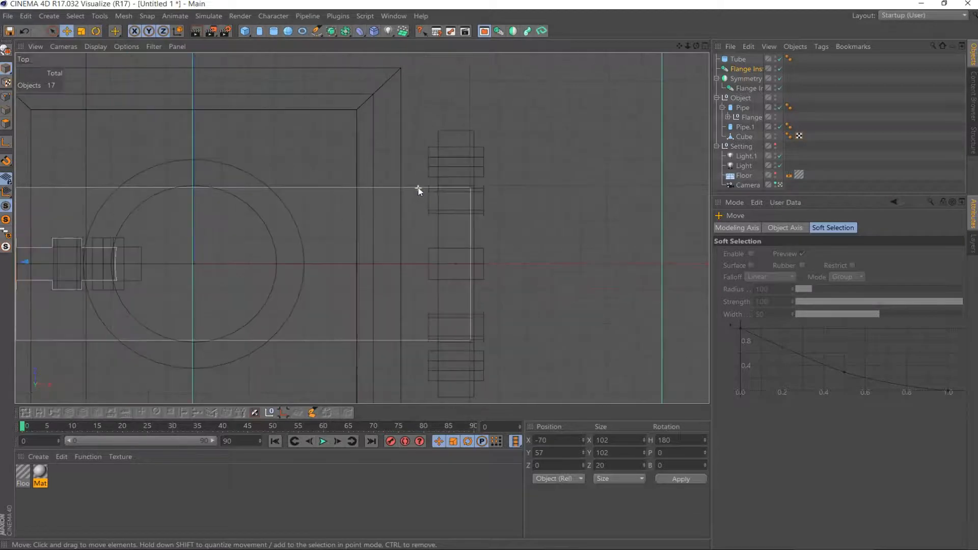
pyautogui.scroll(4, 219, 182)
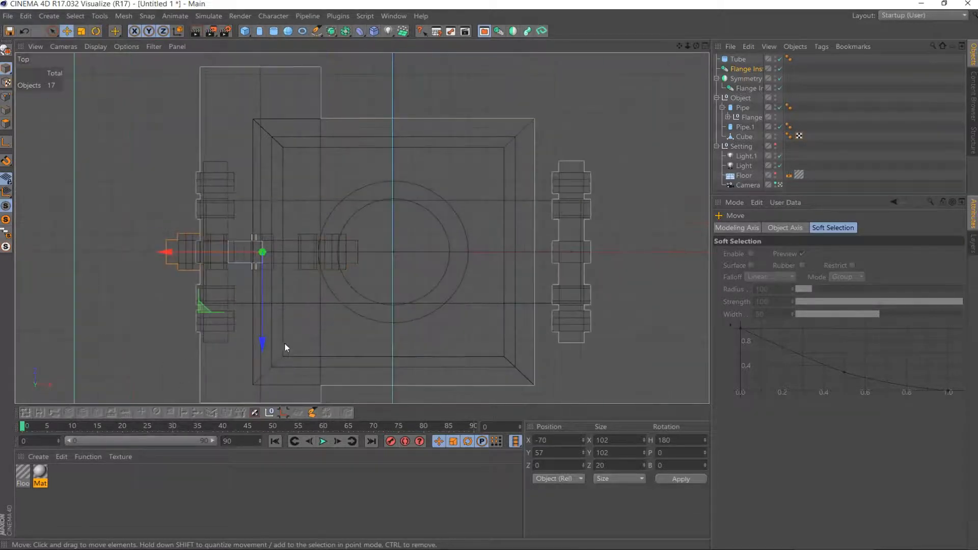
pyautogui.moveTo(262, 339); pyautogui.dragTo(262, 176)
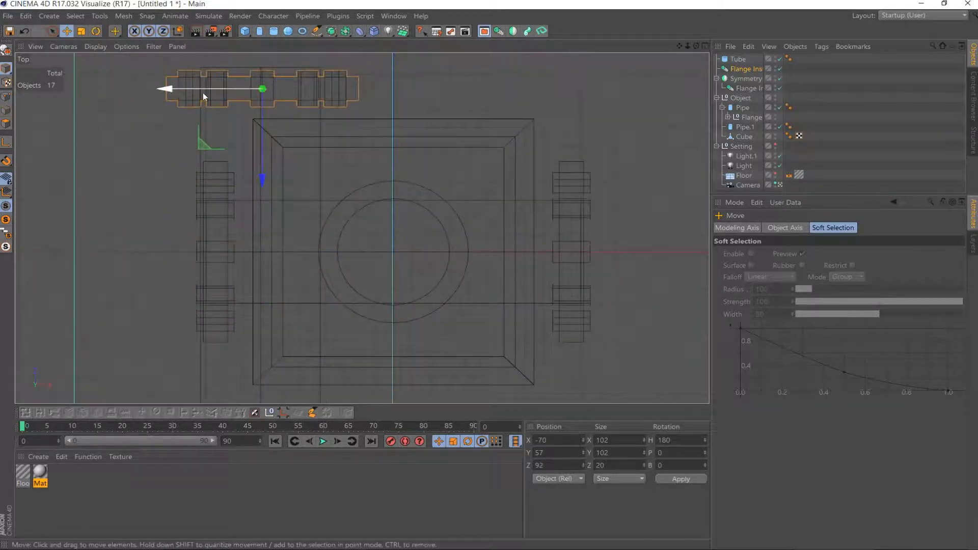
pyautogui.press('F1')
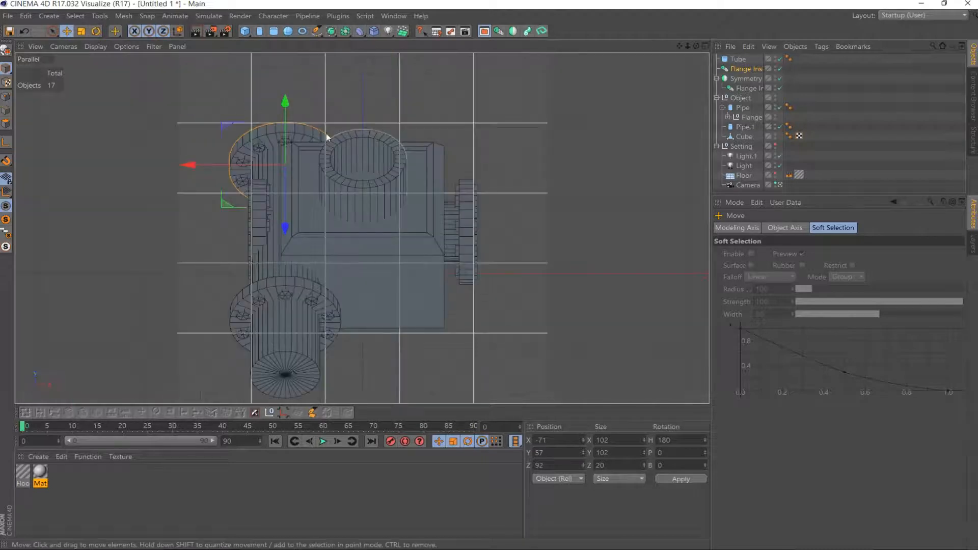
pyautogui.moveTo(286, 228)
pyautogui.mouseDown()
pyautogui.moveTo(283, 159)
pyautogui.moveTo(286, 221)
pyautogui.mouseUp()
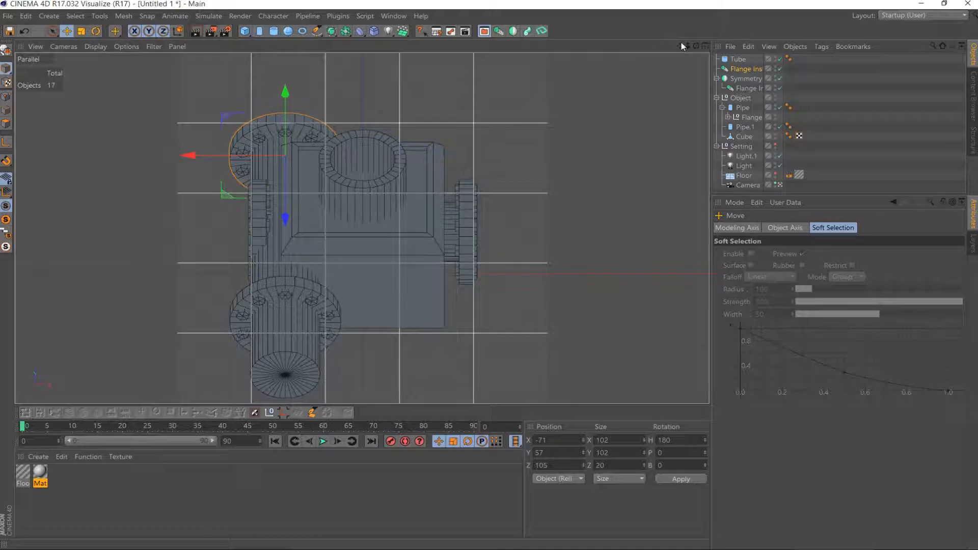
# Nest the rear Flange Instance under Pipe and slide the Pipe with both flanges to X = -67
pyautogui.moveTo(682, 45); pyautogui.dragTo(679, 45)
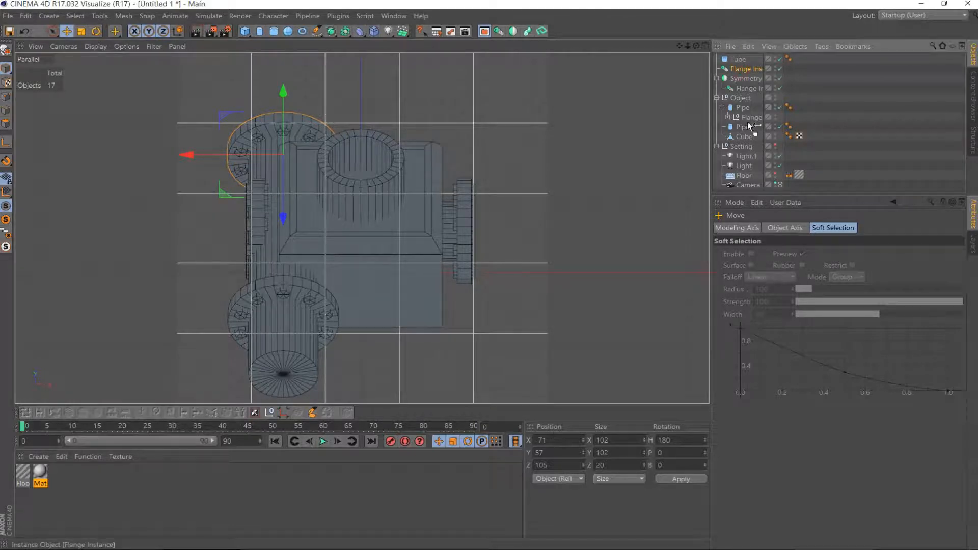
pyautogui.moveTo(751, 127); pyautogui.dragTo(743, 107)
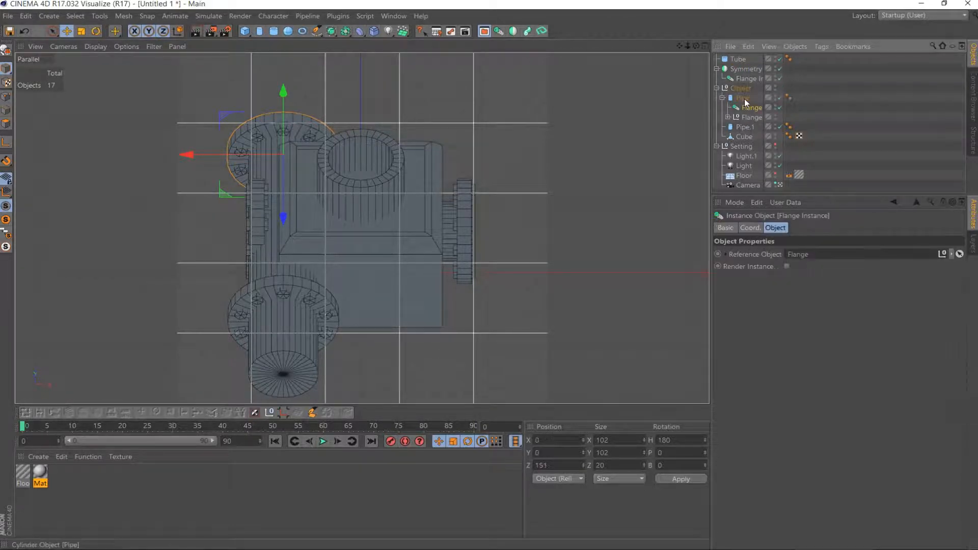
pyautogui.click(746, 98)
pyautogui.moveTo(385, 264); pyautogui.dragTo(390, 267)
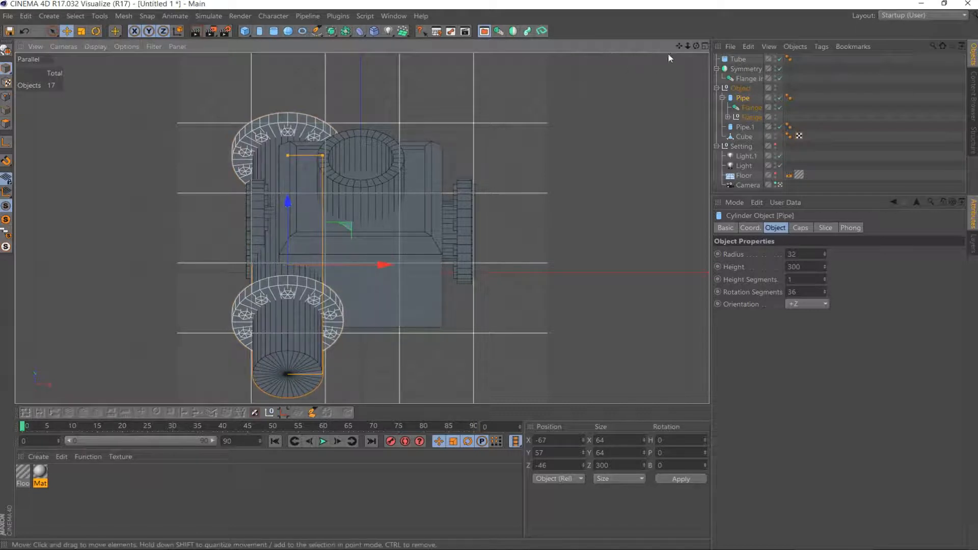
pyautogui.moveTo(688, 46); pyautogui.dragTo(678, 47)
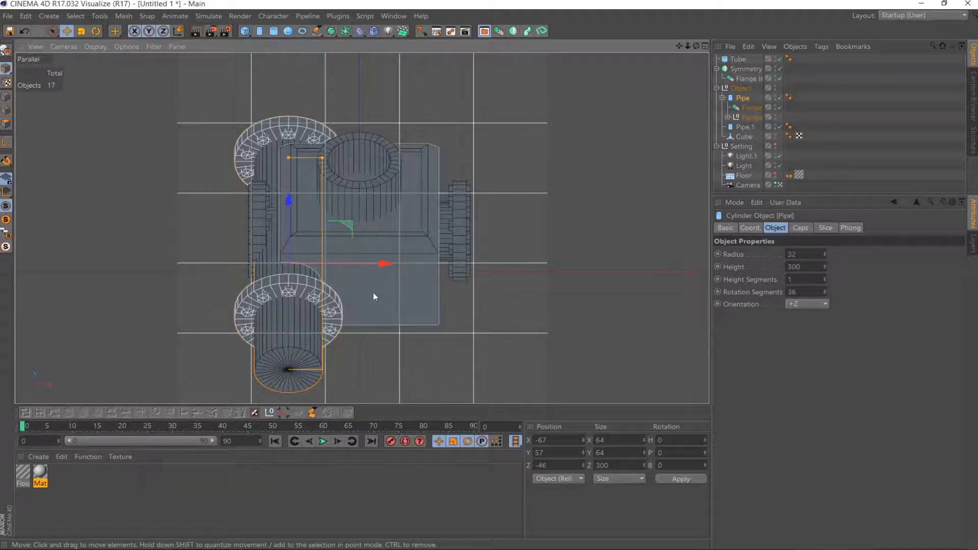
# Slide the front Flange null along the Pipe's Z axis toward its open end, to about Z = -136 in world space
pyautogui.click(751, 117)
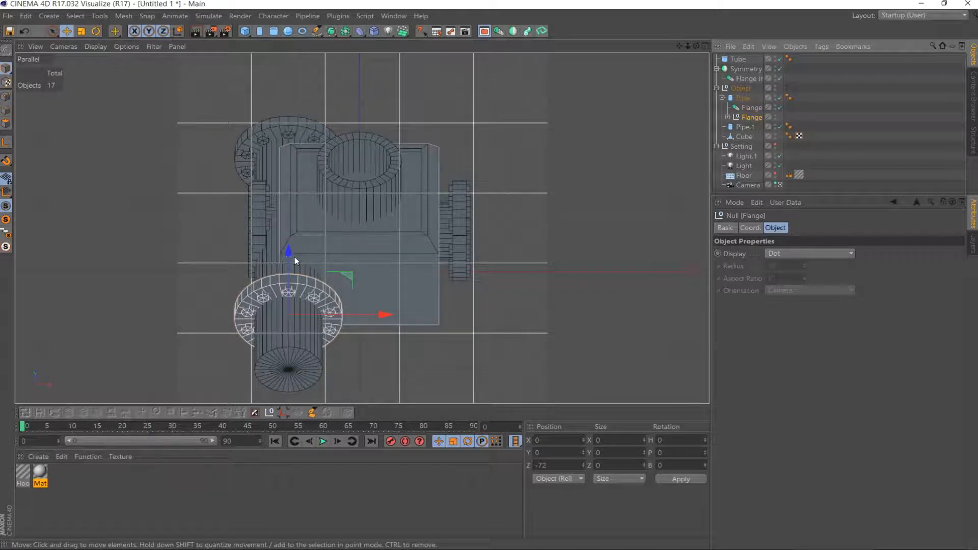
pyautogui.click(779, 185)
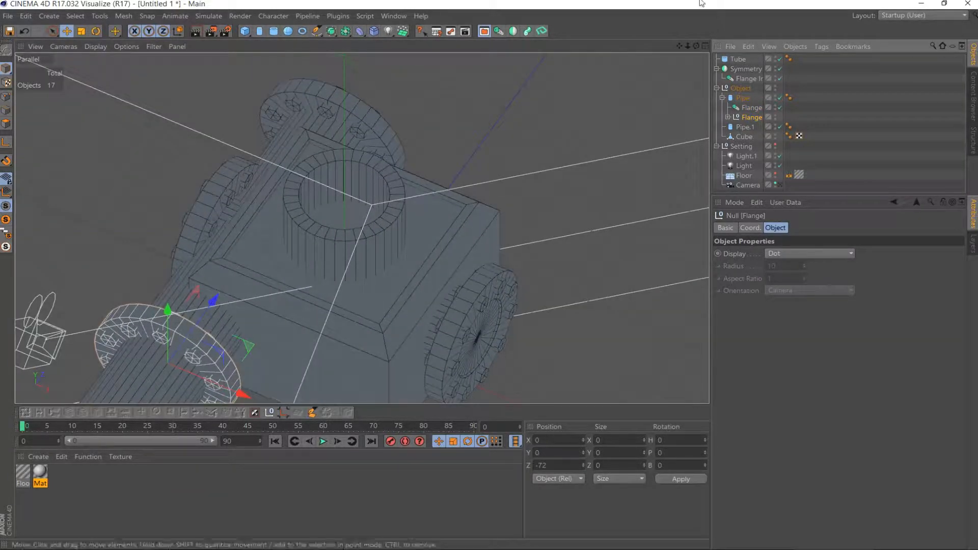
pyautogui.moveTo(679, 47); pyautogui.dragTo(431, 98)
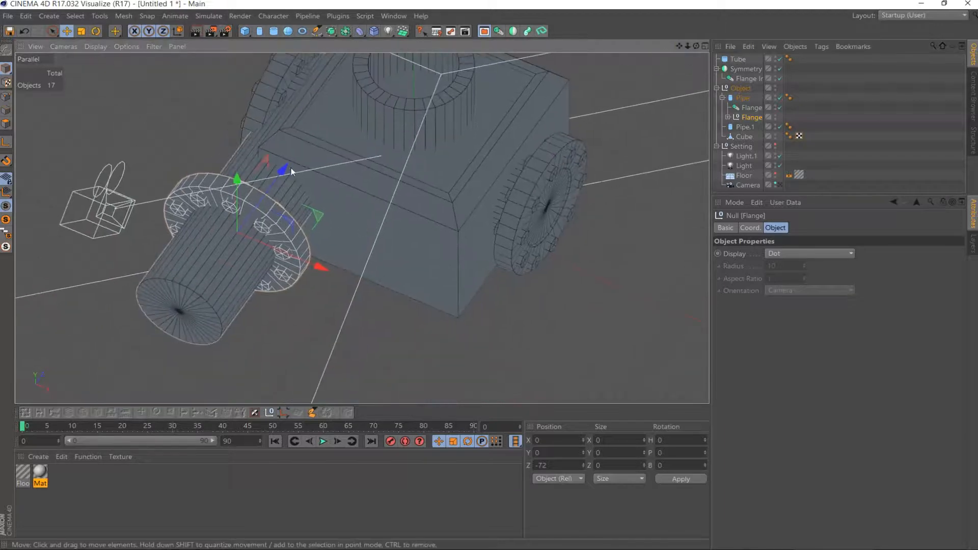
pyautogui.moveTo(287, 171); pyautogui.dragTo(274, 189)
# Set the Pipe cylinder's height to 280 and try sliding it with both flanges along Z to about -15
pyautogui.click(194, 283)
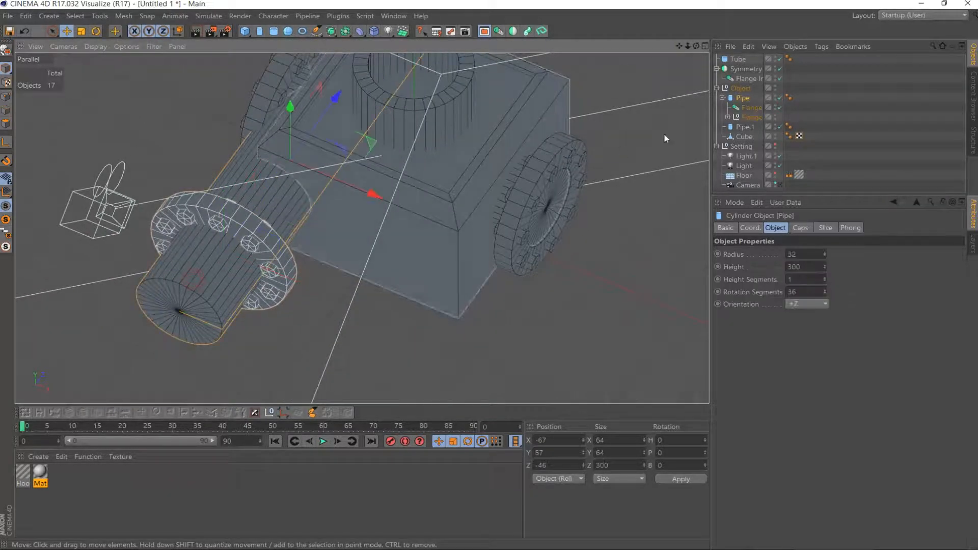
pyautogui.click(746, 100)
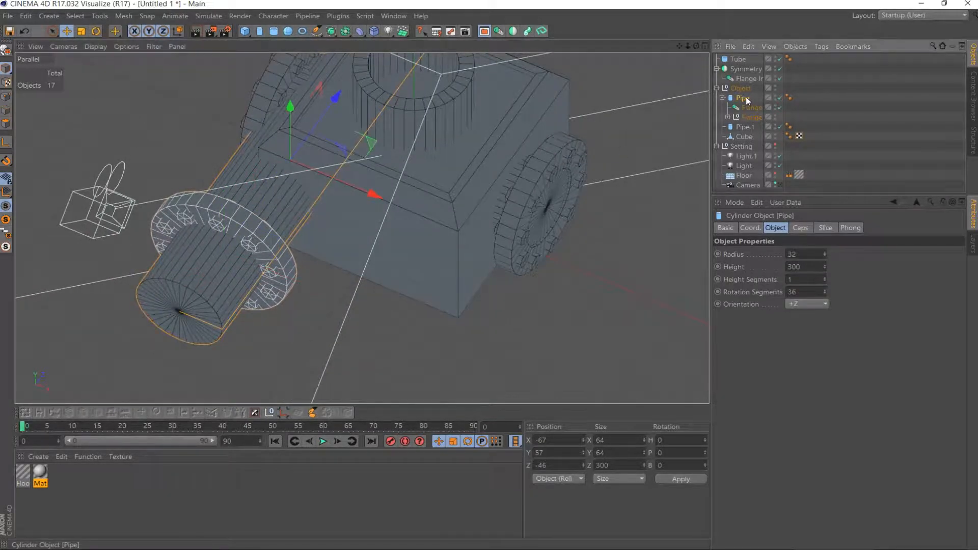
pyautogui.click(816, 267)
pyautogui.write('280')
pyautogui.press('Return')
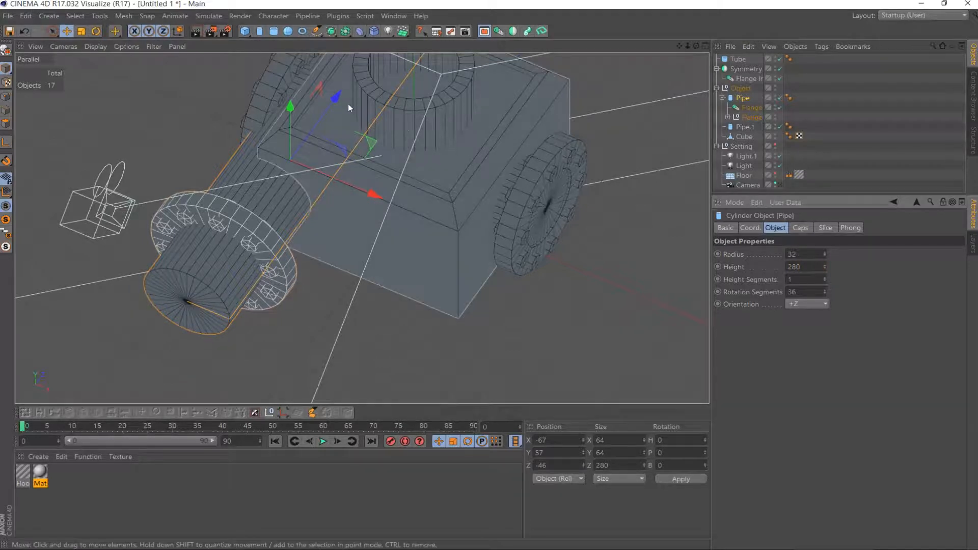
pyautogui.moveTo(338, 99); pyautogui.dragTo(369, 66)
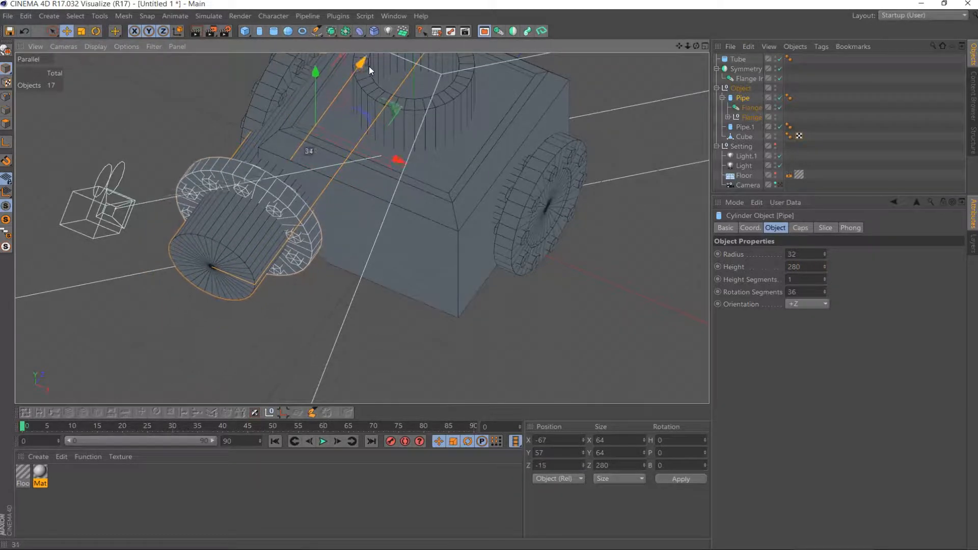
pyautogui.click(23, 31)
# Group the Pipe cylinder and its two flanges under a new null inside Object and name that null Pipe
pyautogui.hotkey('alt', 'n')
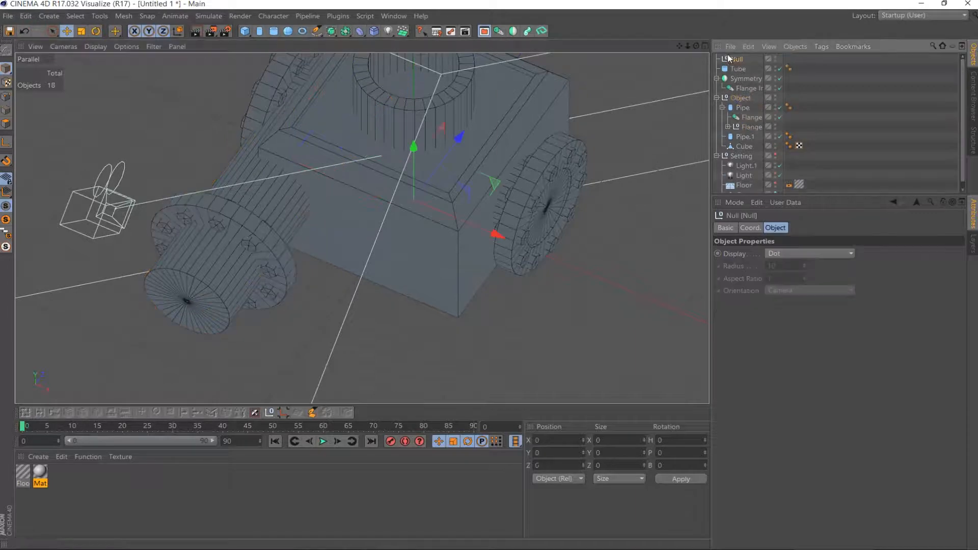
pyautogui.moveTo(748, 106)
pyautogui.mouseDown()
pyautogui.moveTo(754, 110)
pyautogui.moveTo(743, 98)
pyautogui.mouseUp()
pyautogui.click(751, 117)
pyautogui.keyDown('ctrl'); pyautogui.click(755, 126); pyautogui.keyUp('ctrl')
pyautogui.click(744, 127)
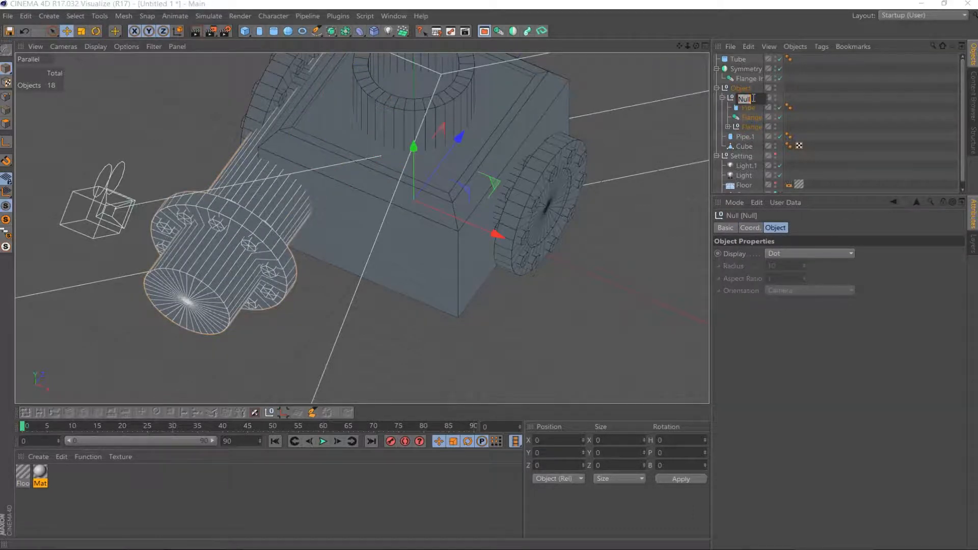
pyautogui.press('Return')
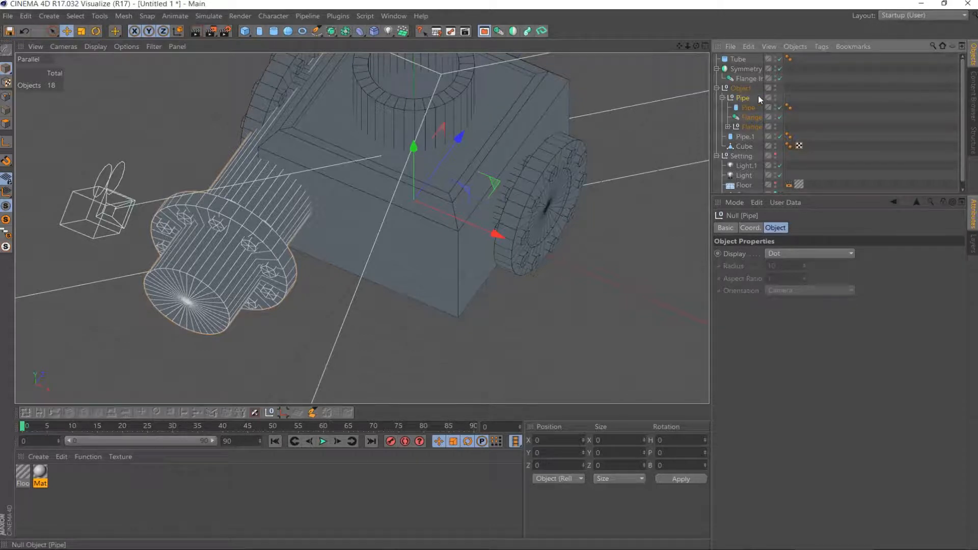
# Shorten the Pipe cylinder to a height of 250 and slide it alone to Z = -11 so its ends sit within the flanges
pyautogui.click(753, 127)
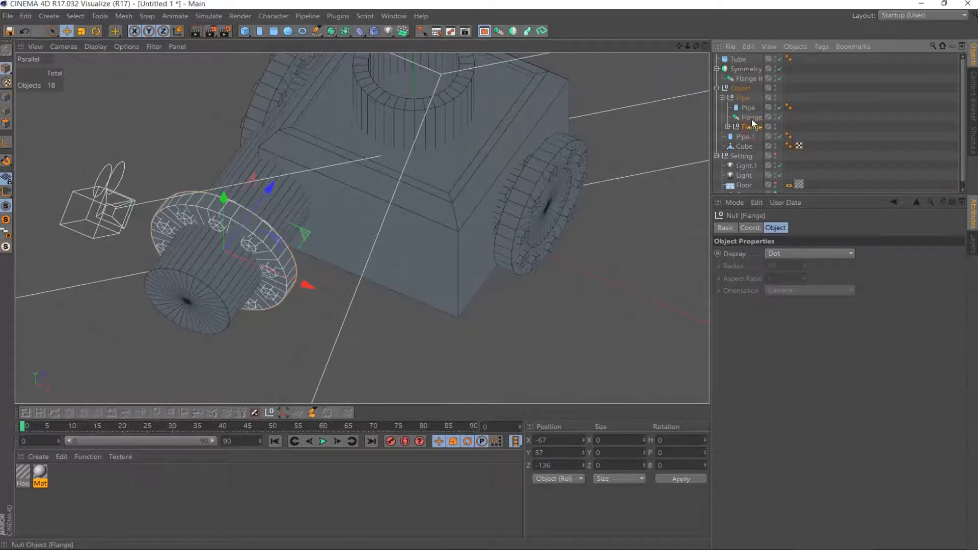
pyautogui.click(747, 108)
pyautogui.moveTo(338, 99)
pyautogui.mouseDown()
pyautogui.moveTo(371, 55)
pyautogui.moveTo(338, 101)
pyautogui.mouseUp()
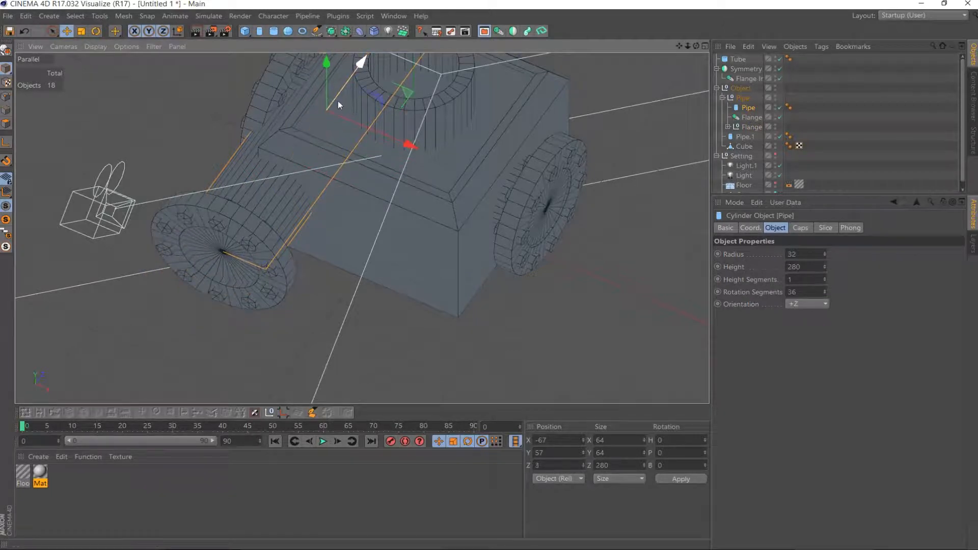
pyautogui.press('F2')
pyautogui.scroll(-6, 499, 187)
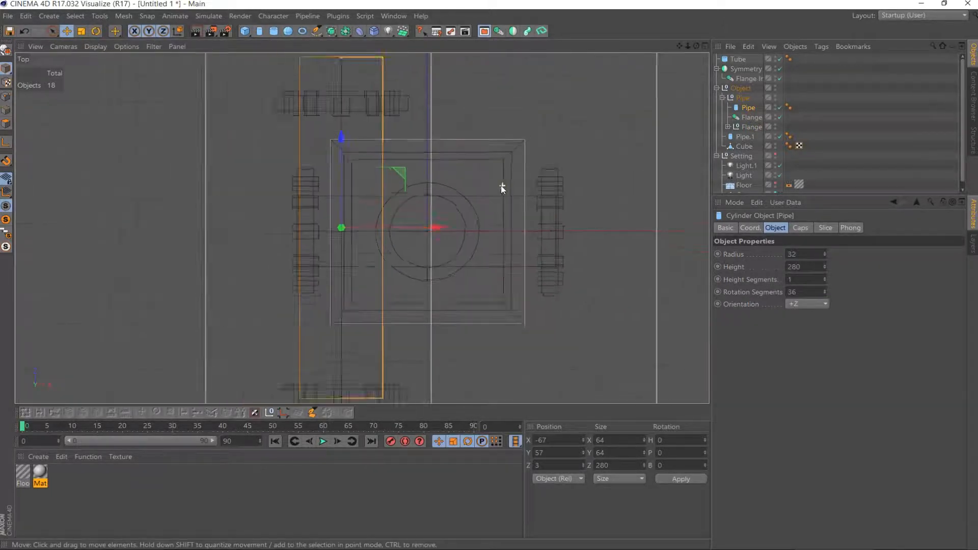
pyautogui.doubleClick(810, 267)
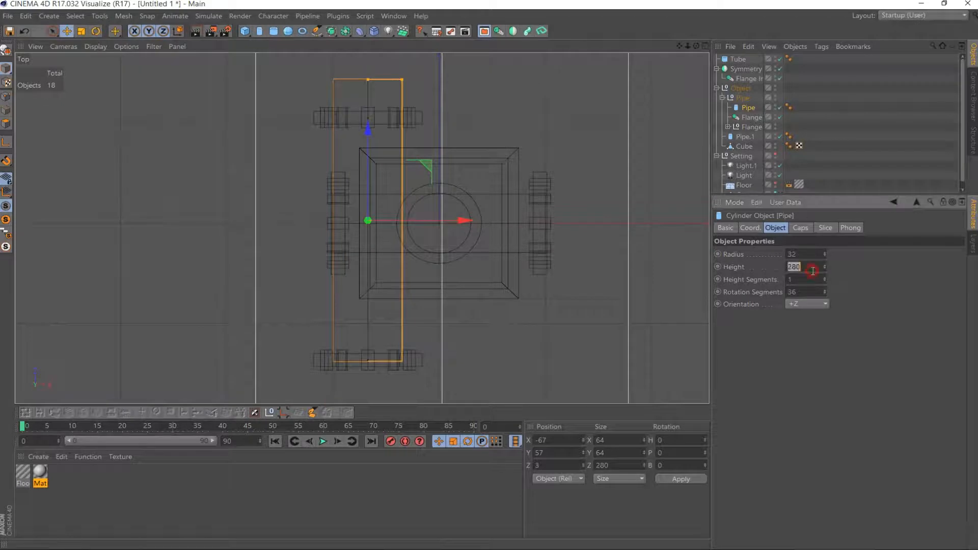
pyautogui.write('270')
pyautogui.press('Return')
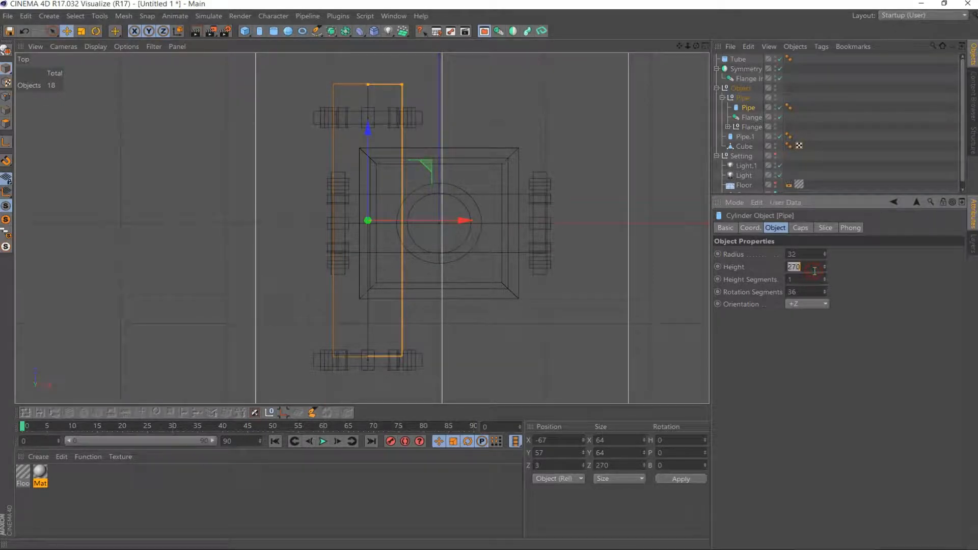
pyautogui.press('Return')
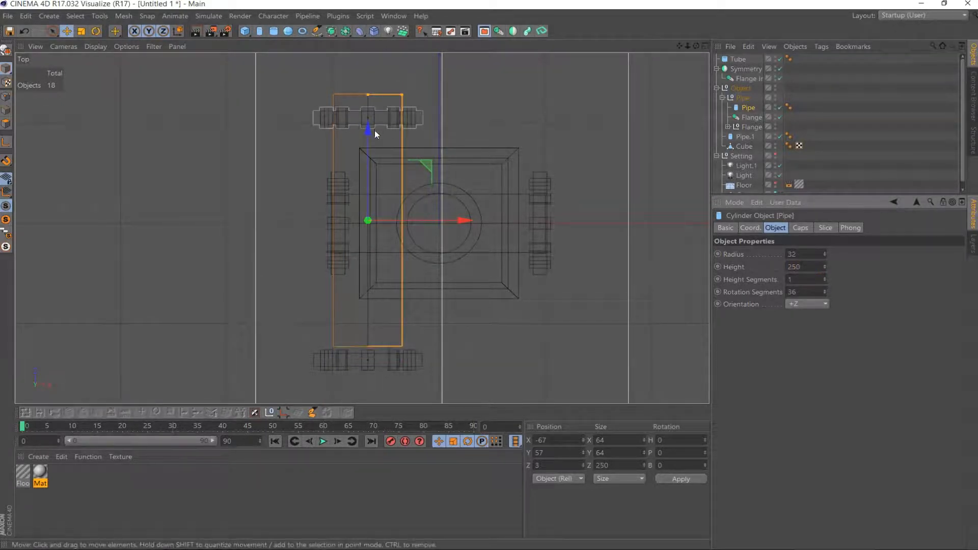
pyautogui.moveTo(368, 128); pyautogui.dragTo(369, 148)
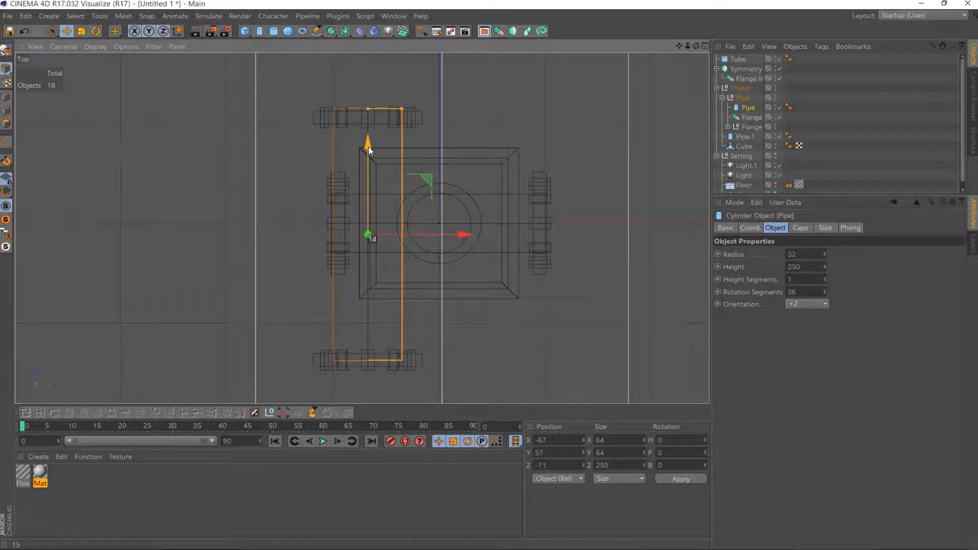
pyautogui.press('F1')
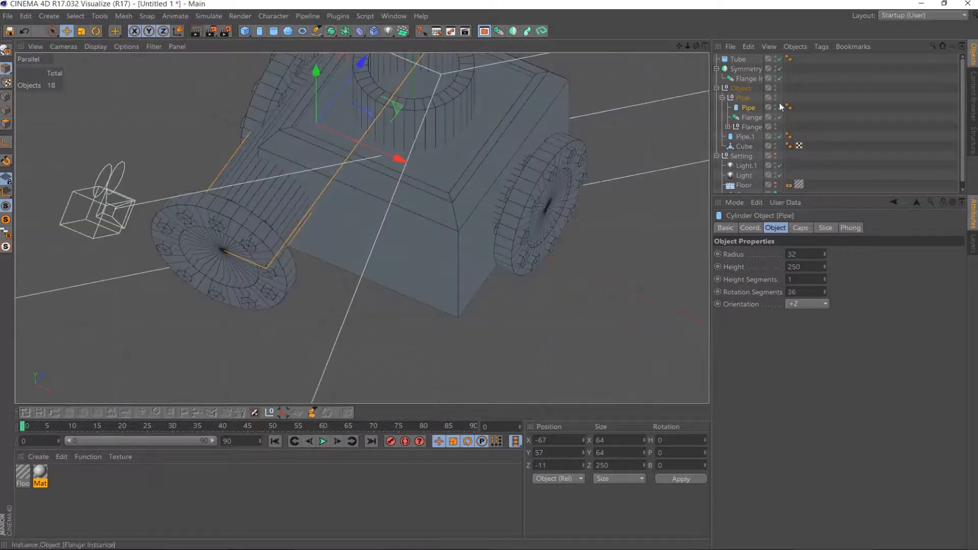
# Render the model through the scene camera in the Picture Viewer to check the shortened pipe, and close the preview
pyautogui.scroll(-1, 830, 147)
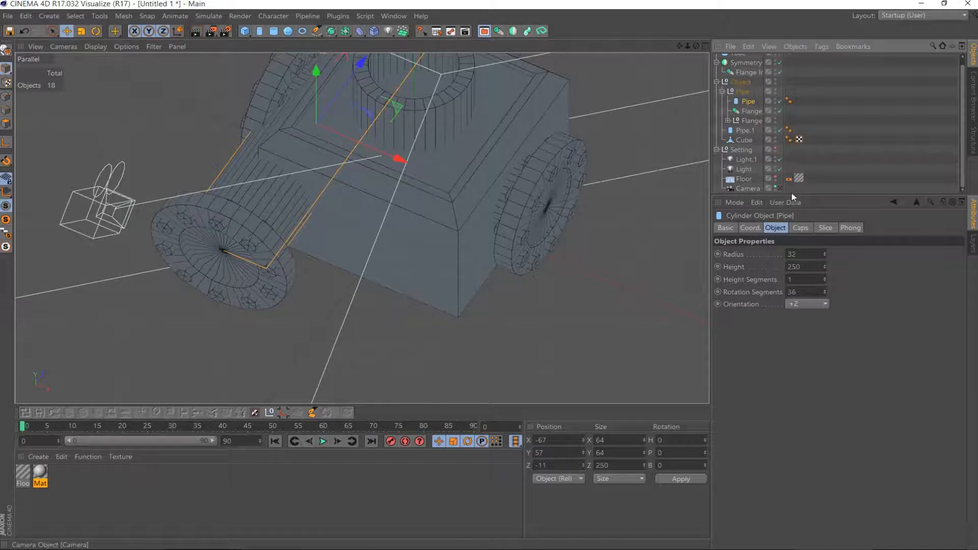
pyautogui.moveTo(798, 195); pyautogui.dragTo(799, 270)
pyautogui.click(778, 195)
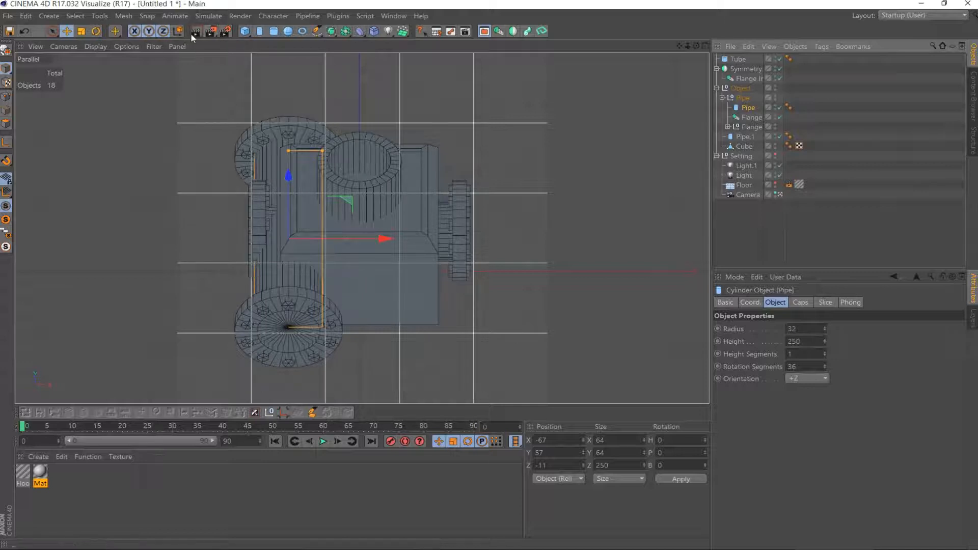
pyautogui.click(210, 32)
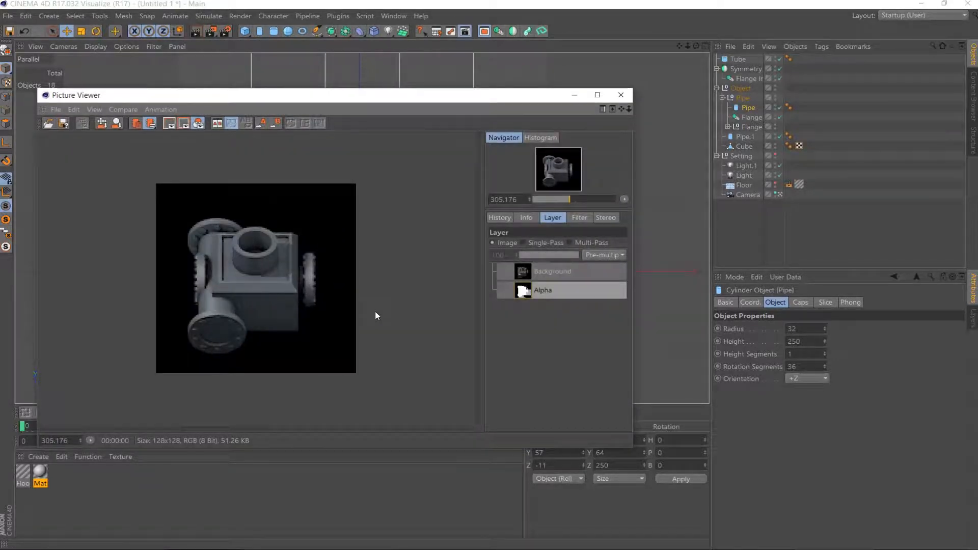
pyautogui.click(621, 95)
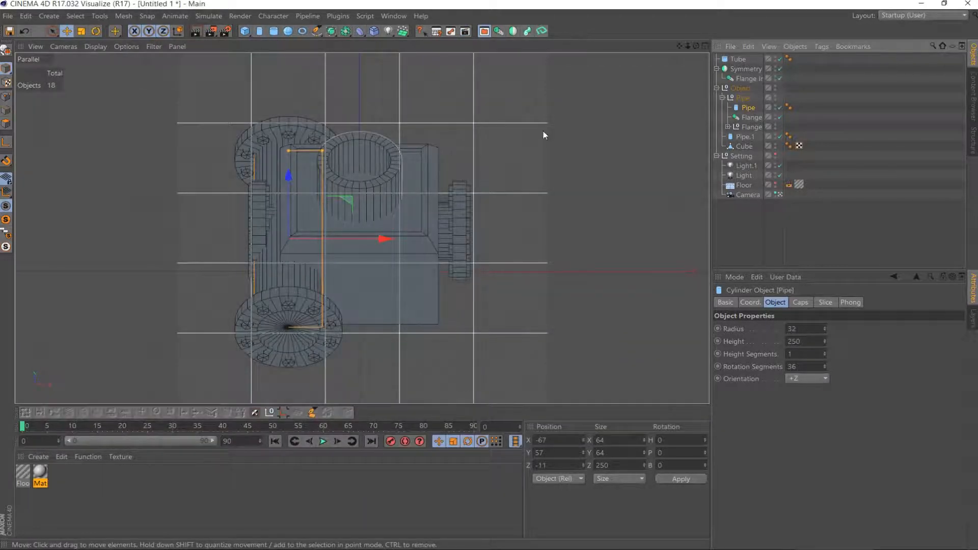
# Duplicate the Tube and give the copy an inner radius of 43, an outer radius of 54 and 8 rotation segments
pyautogui.click(737, 59)
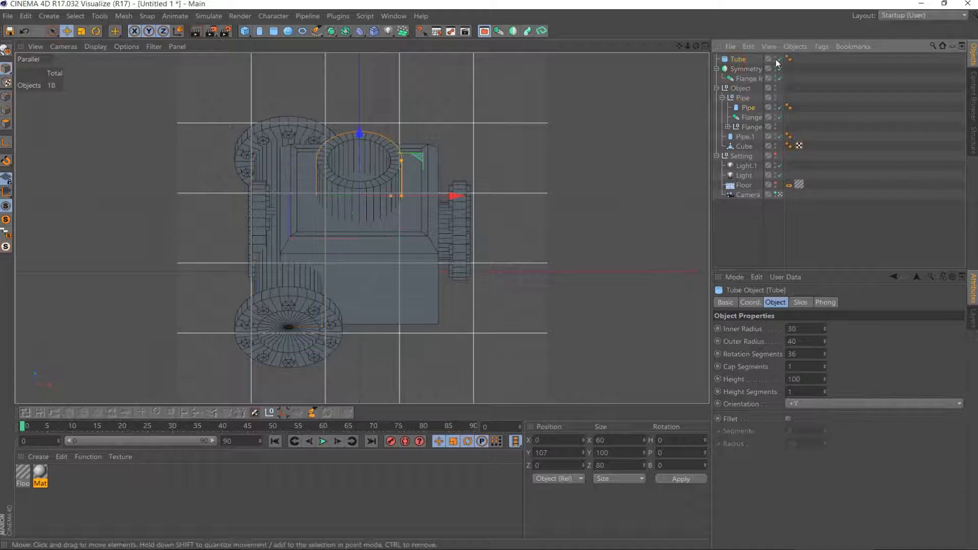
pyautogui.keyDown('ctrl'); pyautogui.moveTo(745, 64); pyautogui.dragTo(751, 70); pyautogui.keyUp('ctrl')
pyautogui.doubleClick(741, 69)
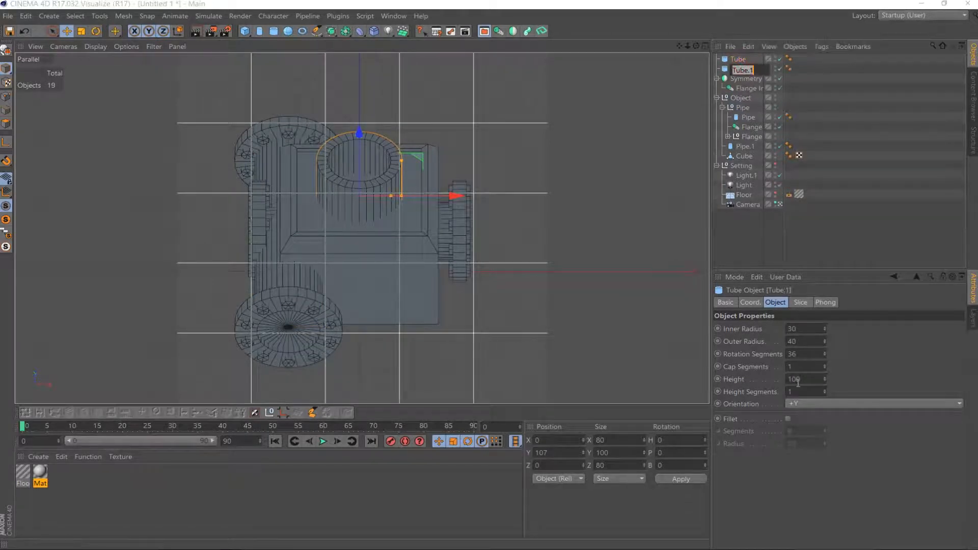
pyautogui.doubleClick(810, 329)
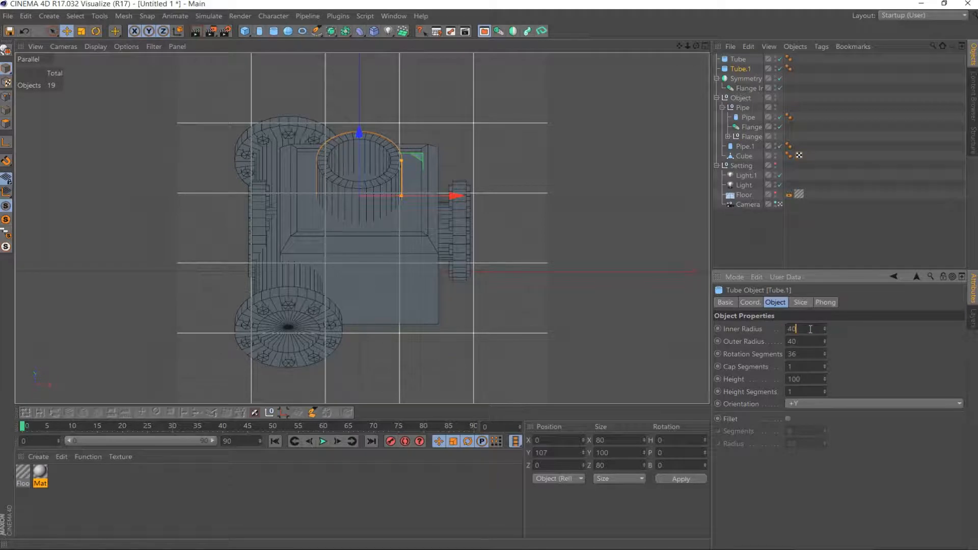
pyautogui.scroll(11, 806, 345)
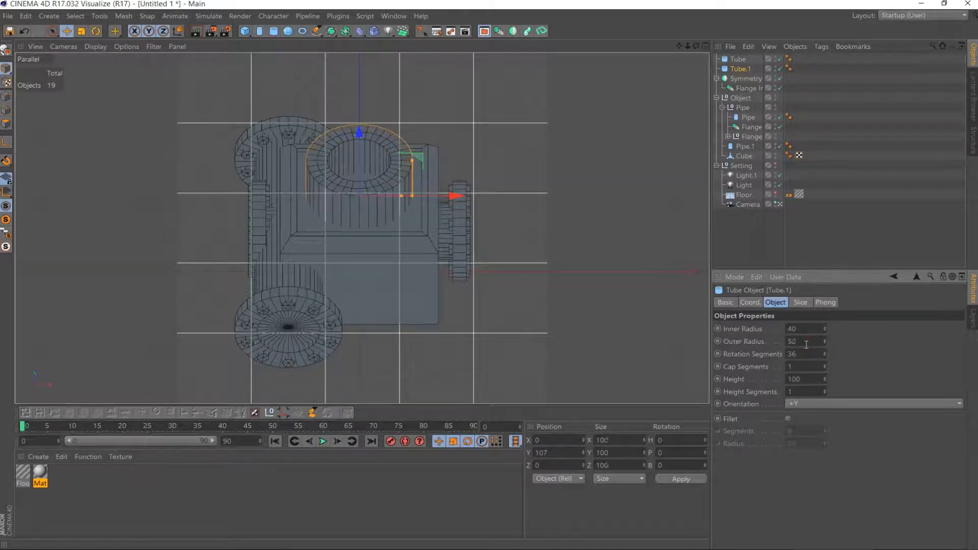
pyautogui.scroll(-1, 806, 345)
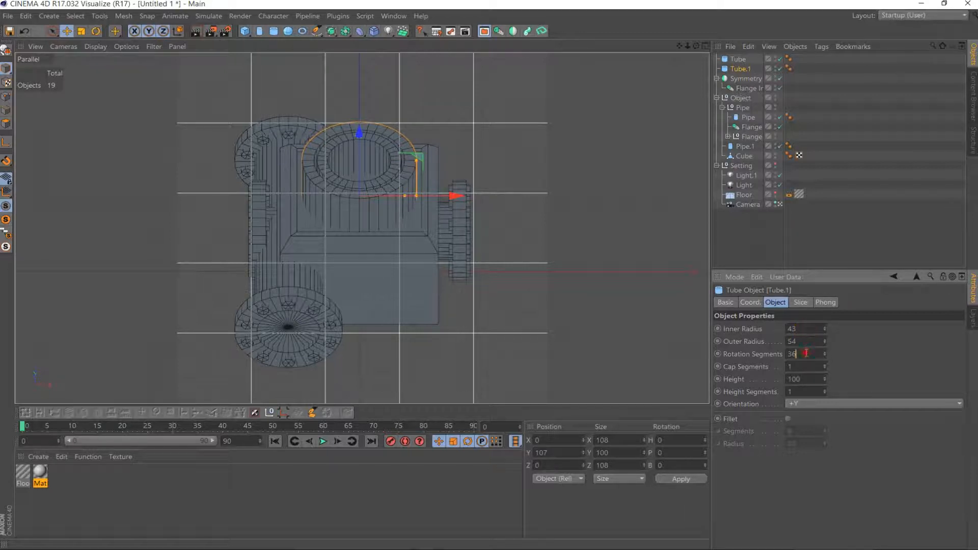
pyautogui.press('Return')
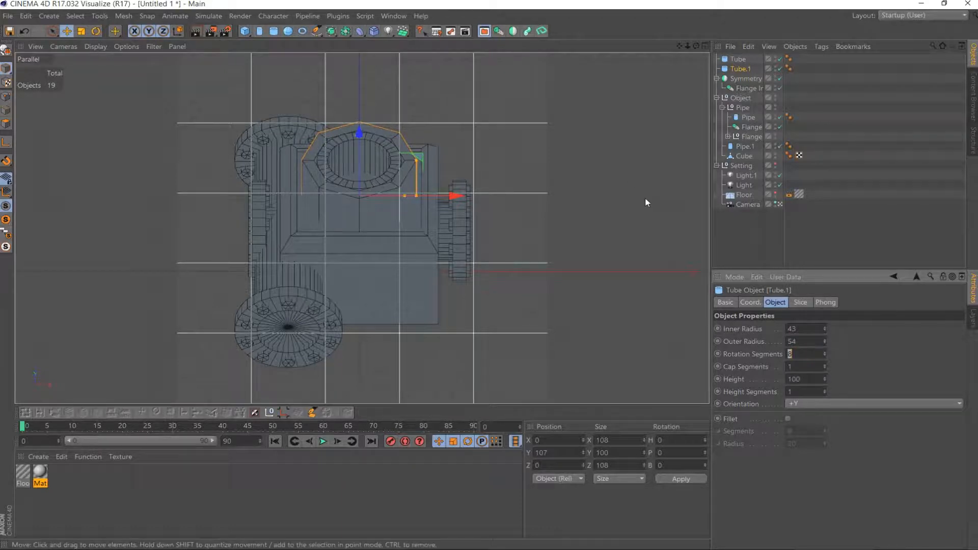
# Lower the octagonal tube copy to Y = 79 and set its heading rotation to -22.5 degrees
pyautogui.press('F3')
pyautogui.moveTo(368, 138); pyautogui.dragTo(368, 177)
pyautogui.press('F1')
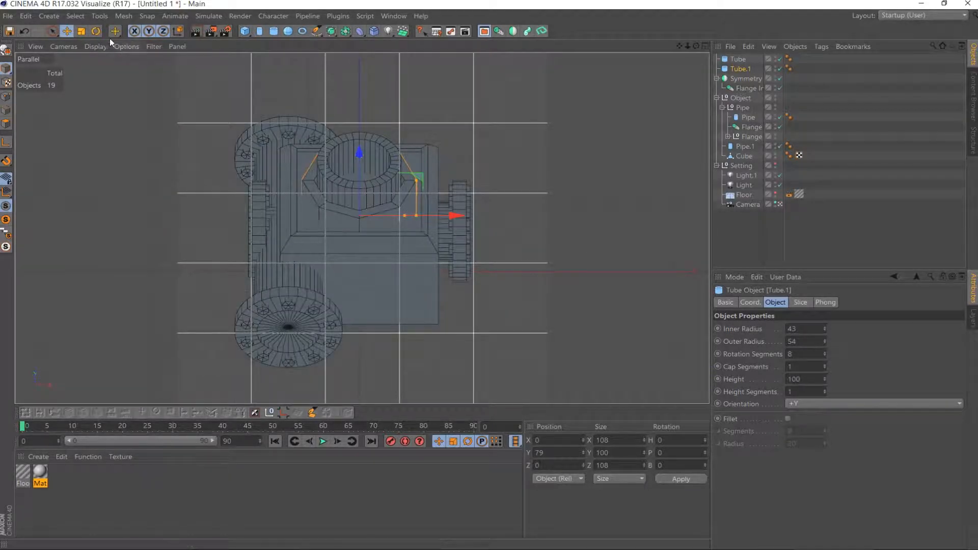
pyautogui.click(96, 31)
pyautogui.moveTo(403, 249); pyautogui.dragTo(388, 256)
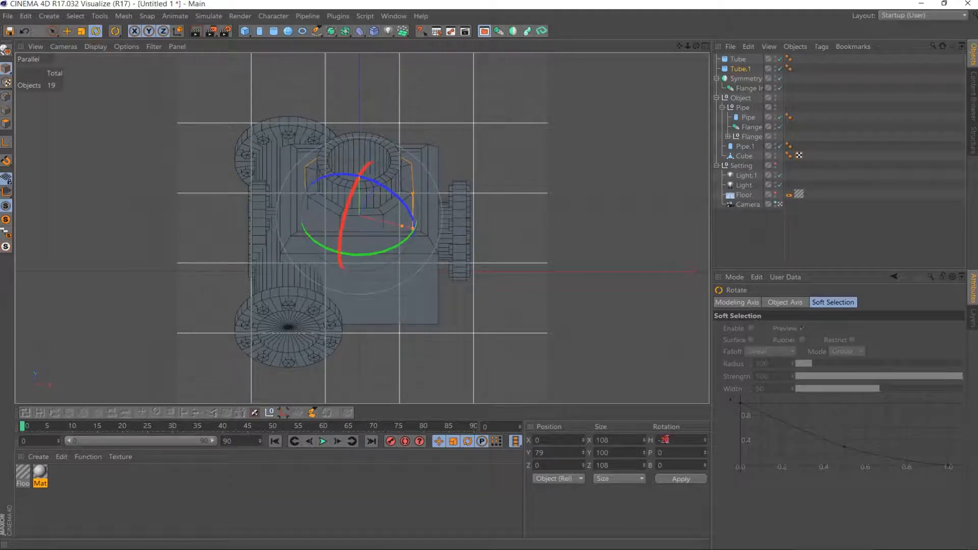
pyautogui.write('-22.5')
pyautogui.press('Return')
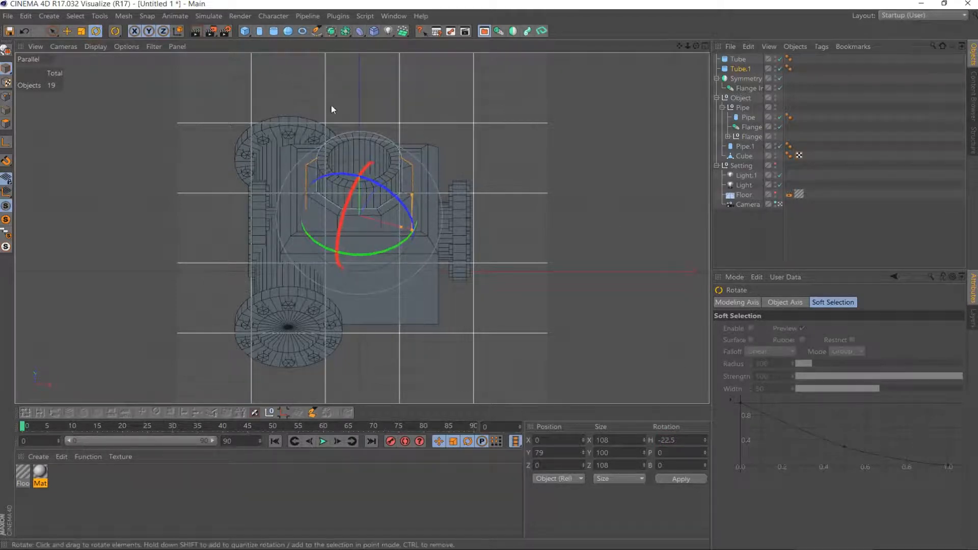
# Set the octagonal tube's outer radius to 59 and render the model in the Picture Viewer
pyautogui.click(739, 68)
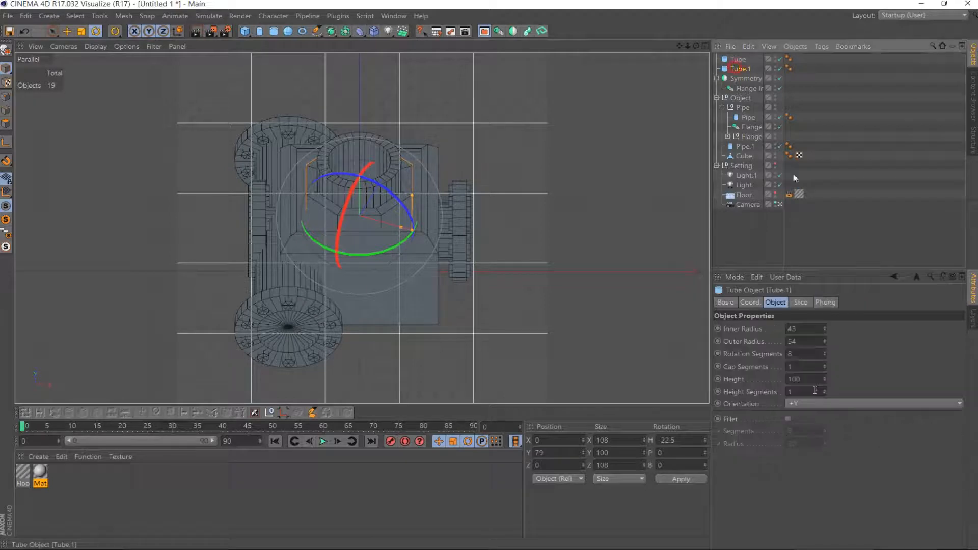
pyautogui.click(801, 341)
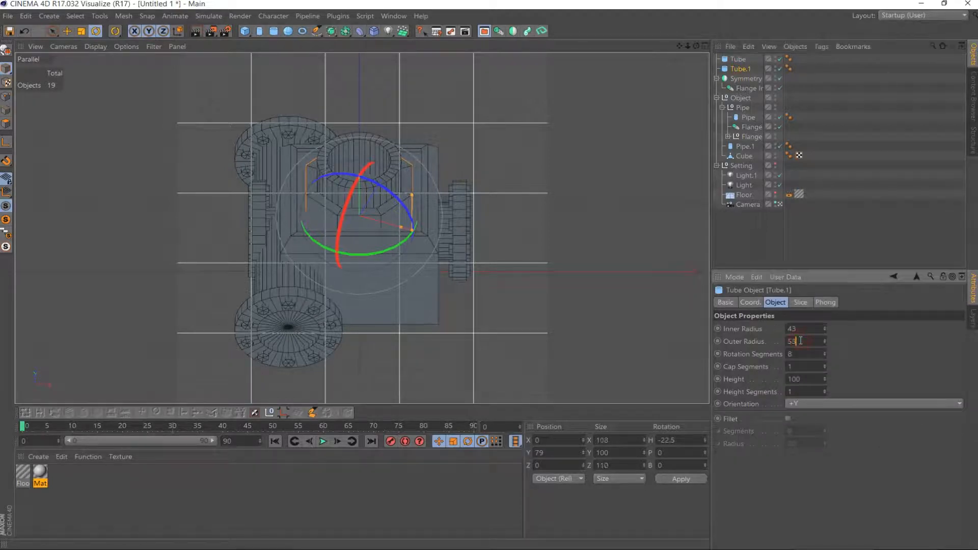
pyautogui.scroll(6, 801, 341)
pyautogui.scroll(-1, 801, 341)
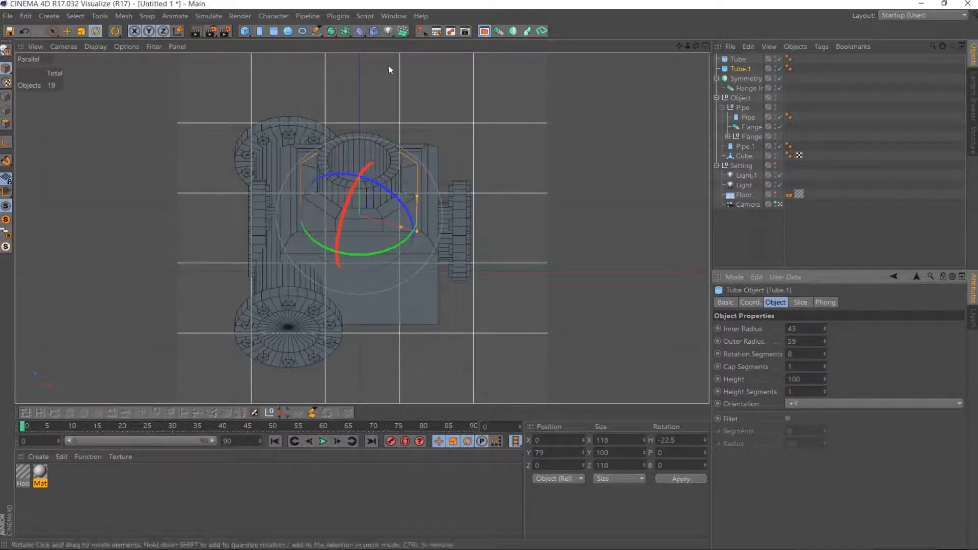
pyautogui.click(213, 34)
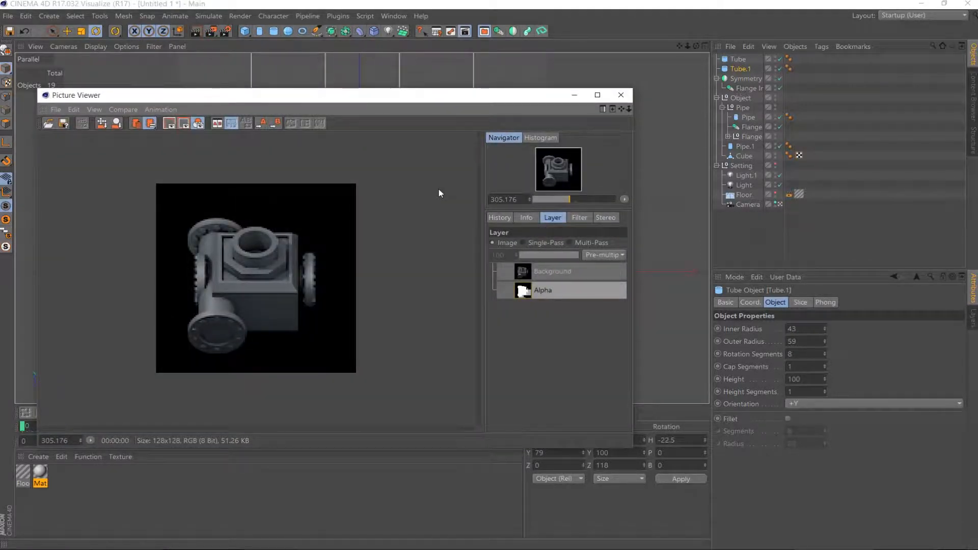
# Close the render preview and set the octagonal tube's inner radius to 47
pyautogui.click(621, 95)
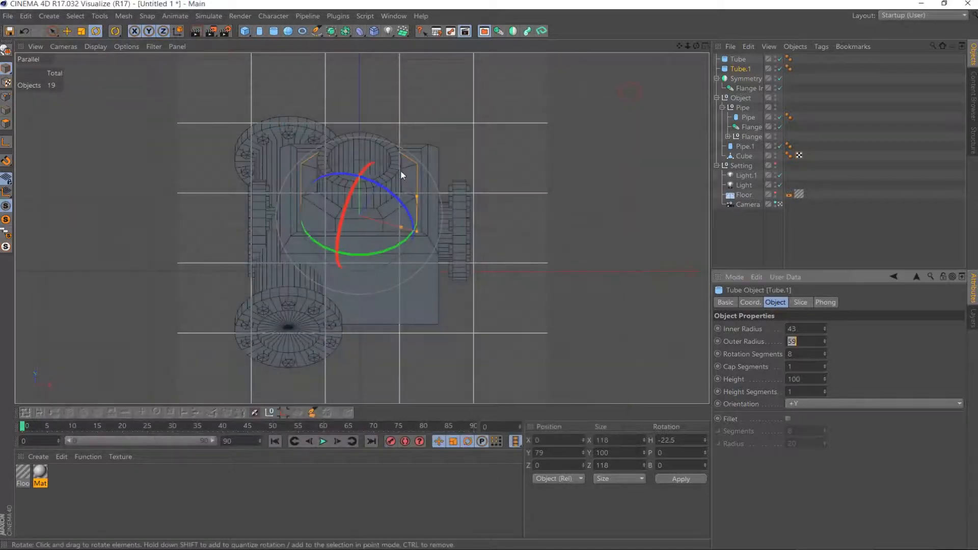
pyautogui.click(381, 216)
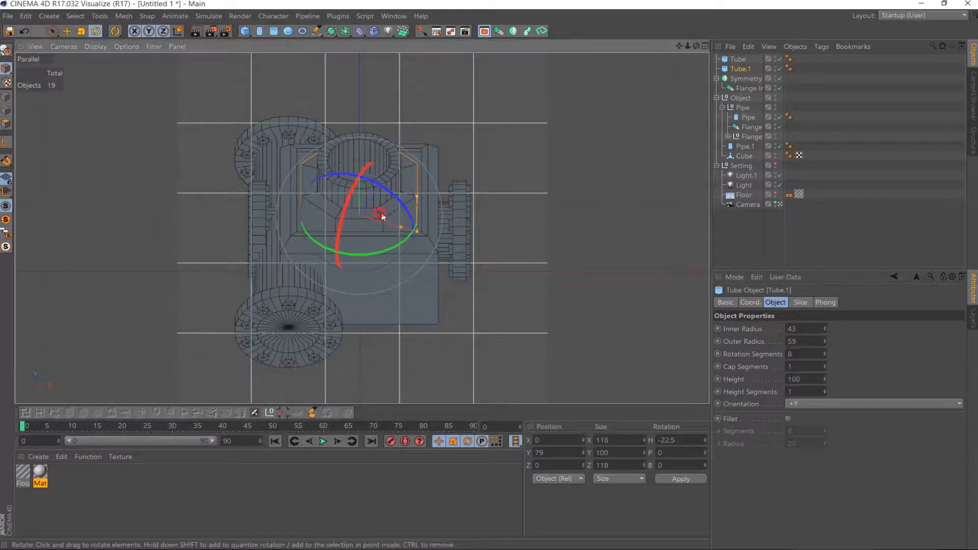
pyautogui.click(815, 328)
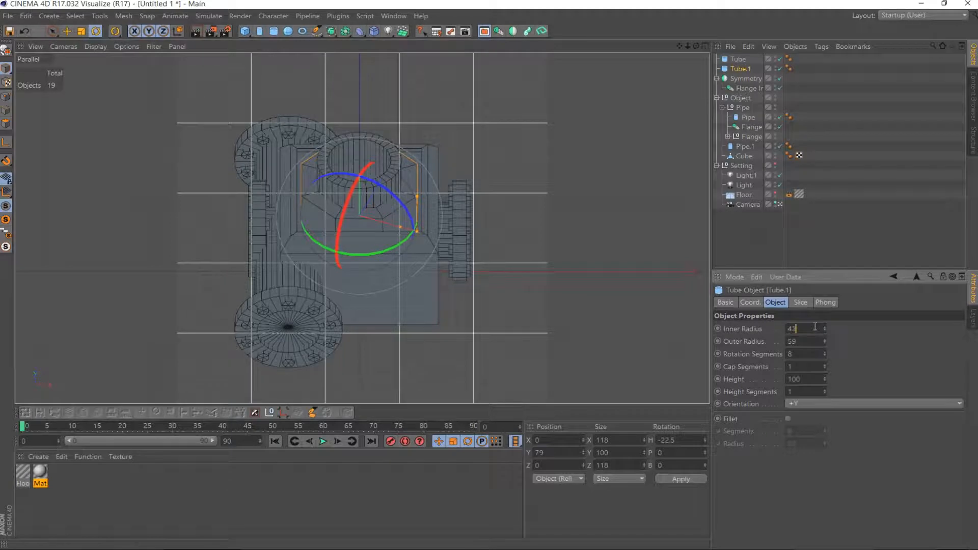
pyautogui.write('5')
pyautogui.press('Return')
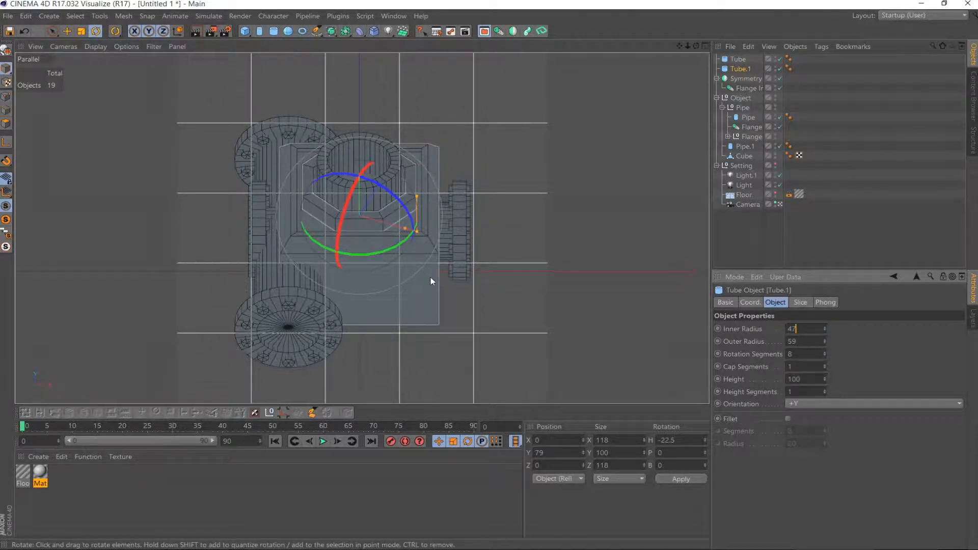
# Render the model in the Picture Viewer, zoom out to examine the thinner octagonal collar, and close the preview
pyautogui.click(210, 32)
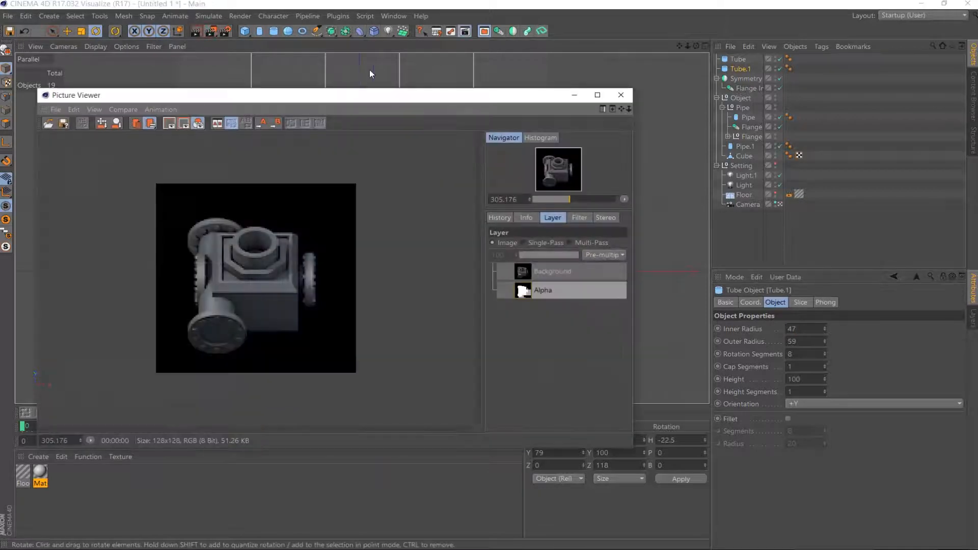
pyautogui.scroll(-2, 447, 255)
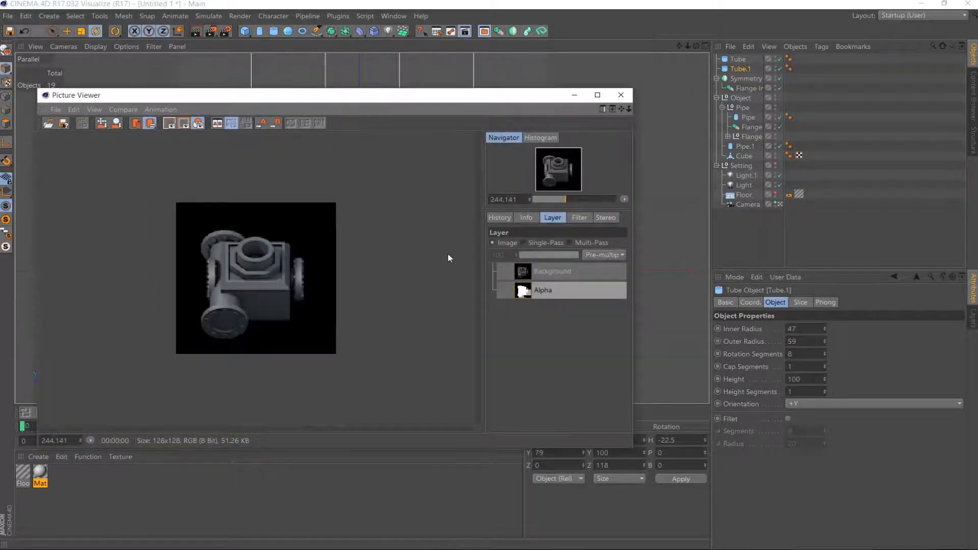
pyautogui.click(546, 244)
pyautogui.click(510, 243)
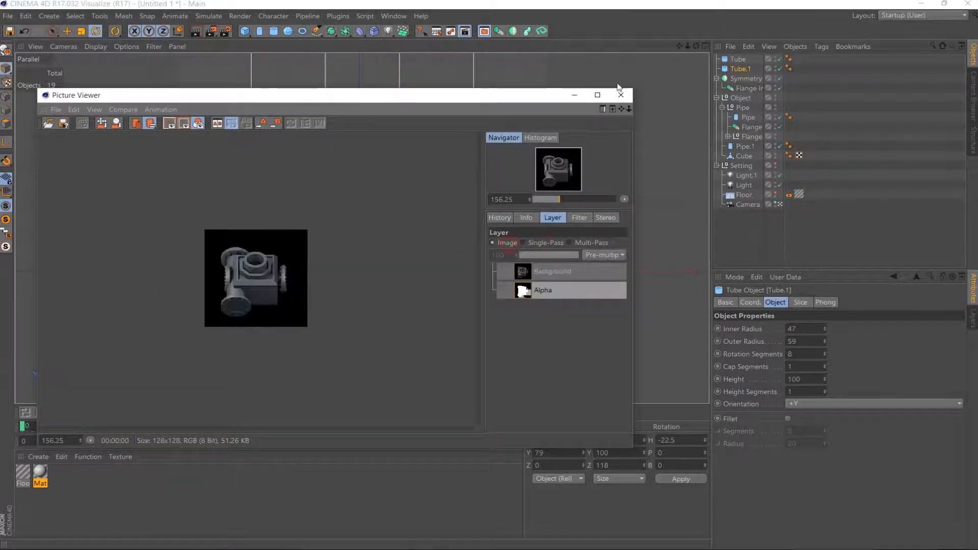
pyautogui.click(620, 98)
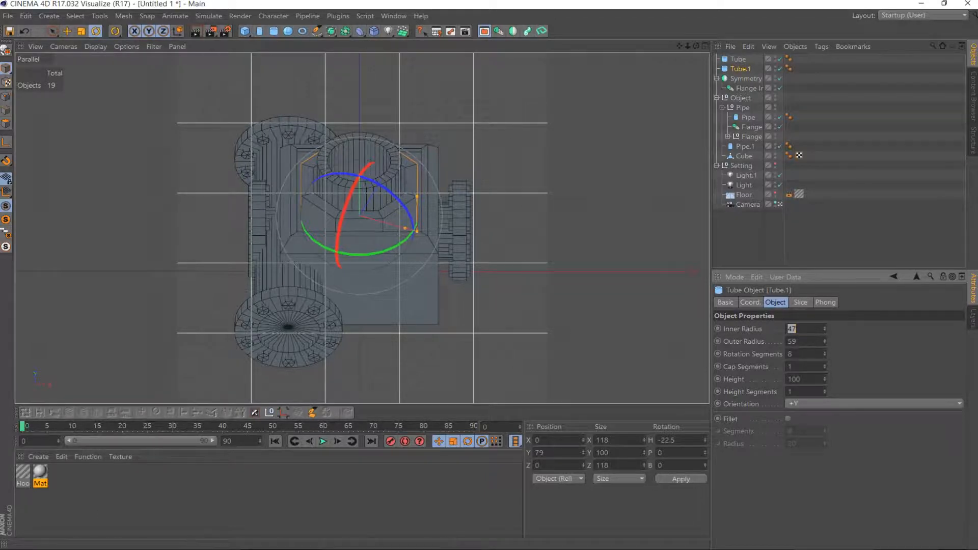
# Set the render output size to 160 x 160 pixels in the render settings
pyautogui.click(233, 549)
pyautogui.click(220, 134)
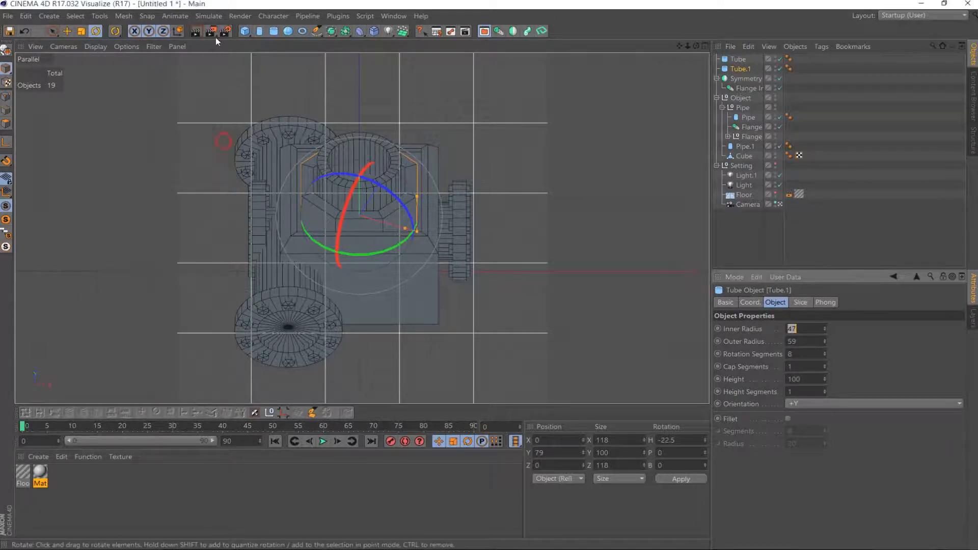
pyautogui.click(225, 31)
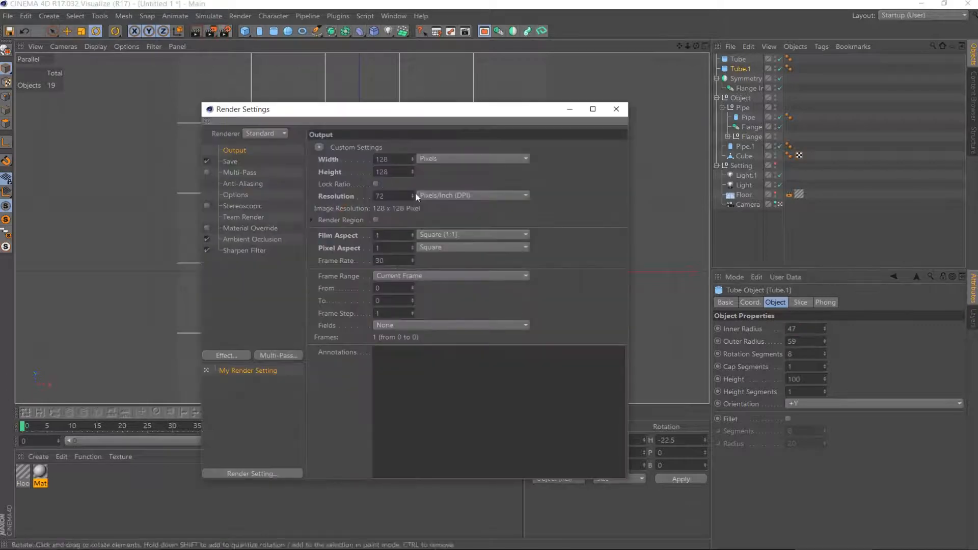
pyautogui.click(399, 167)
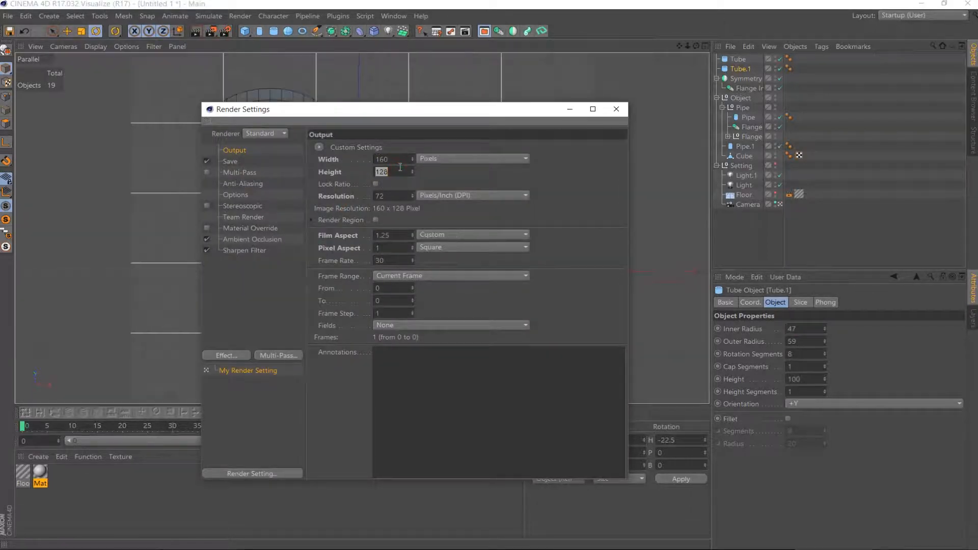
pyautogui.click(617, 109)
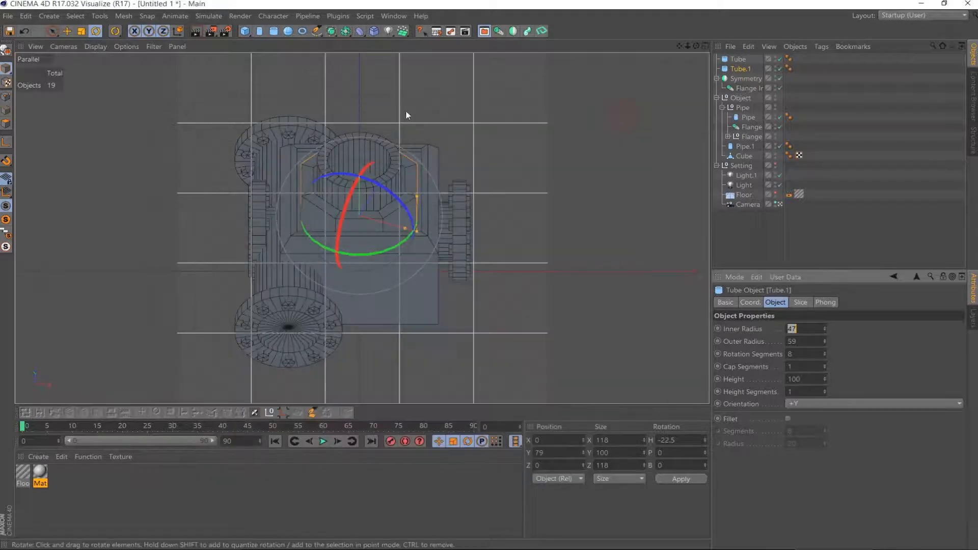
# Render the model at the new size, compare its Alpha and Background layers, and close the preview
pyautogui.click(211, 31)
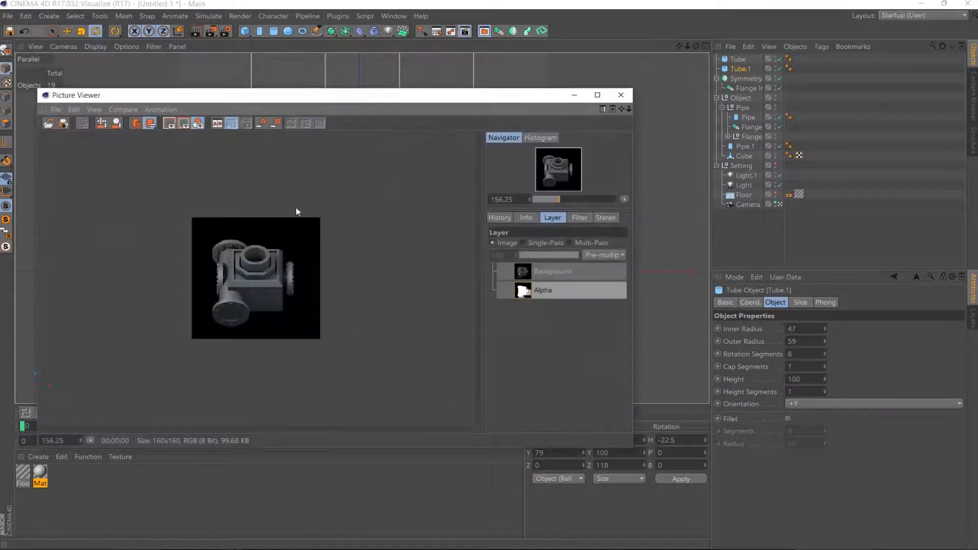
pyautogui.click(546, 243)
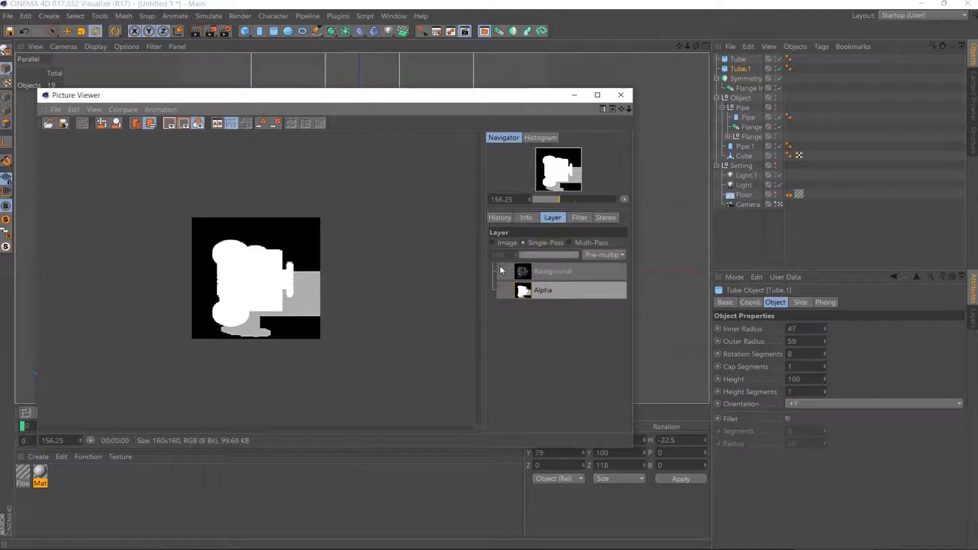
pyautogui.click(563, 275)
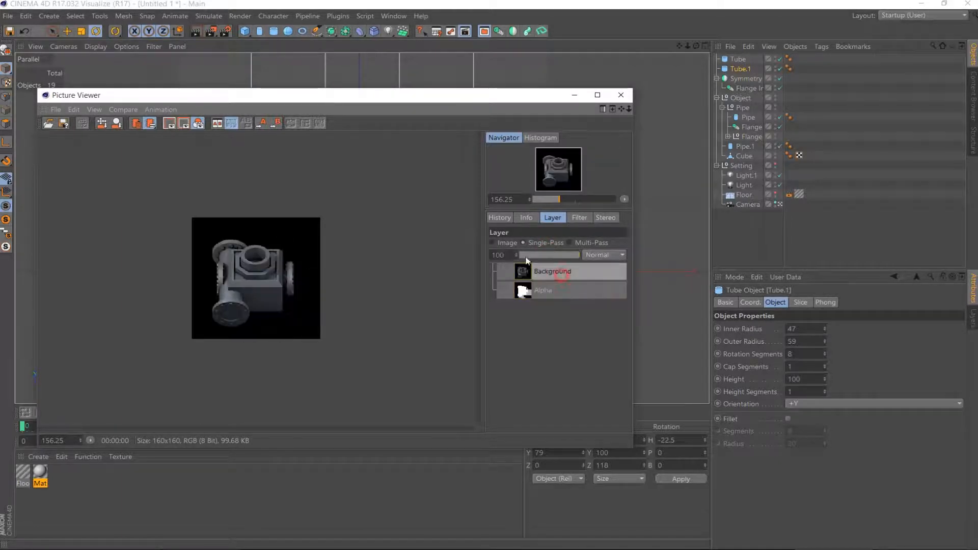
pyautogui.click(621, 95)
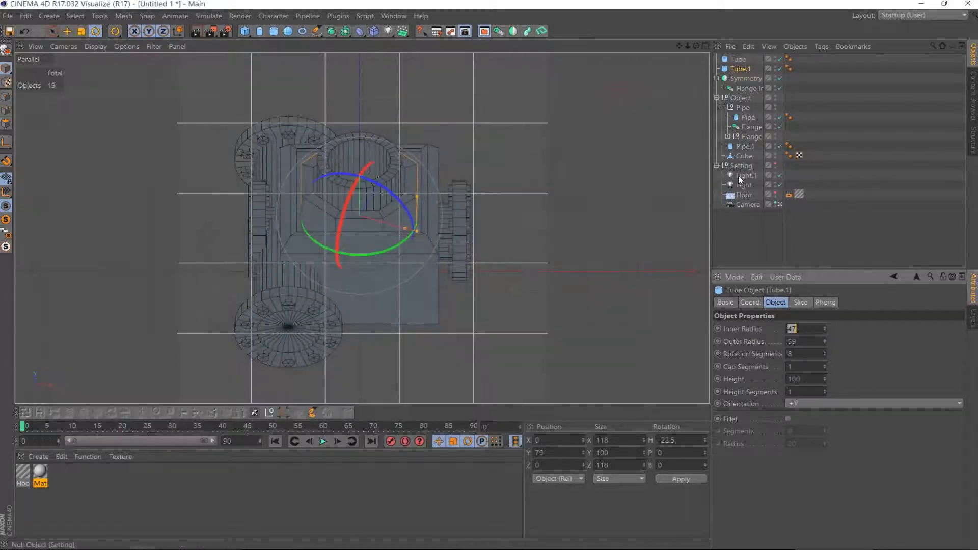
# Move Light.1 along the Z axis to about Z = -239 in the Right view, and return to the camera view
pyautogui.click(739, 176)
pyautogui.press('F2')
pyautogui.scroll(-10, 533, 199)
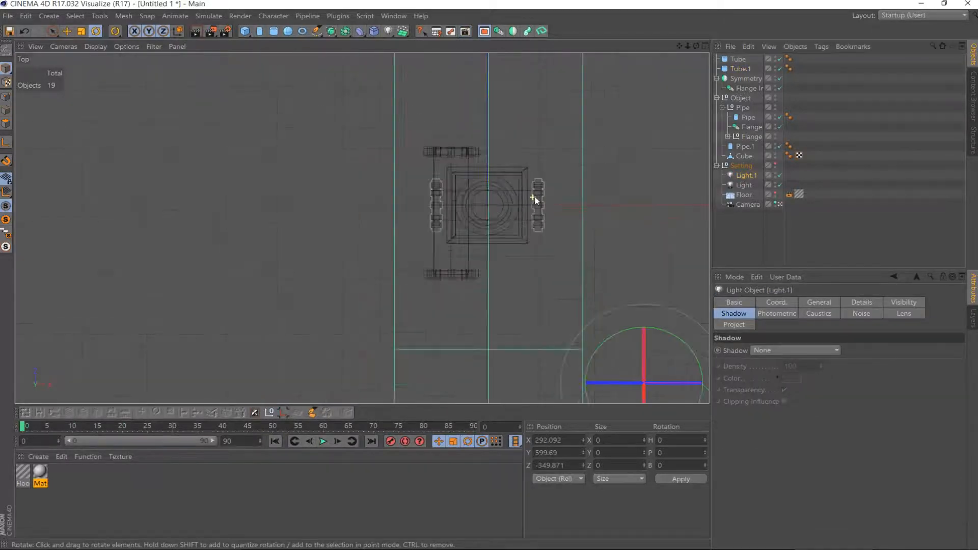
pyautogui.press('F3')
pyautogui.scroll(-3, 535, 201)
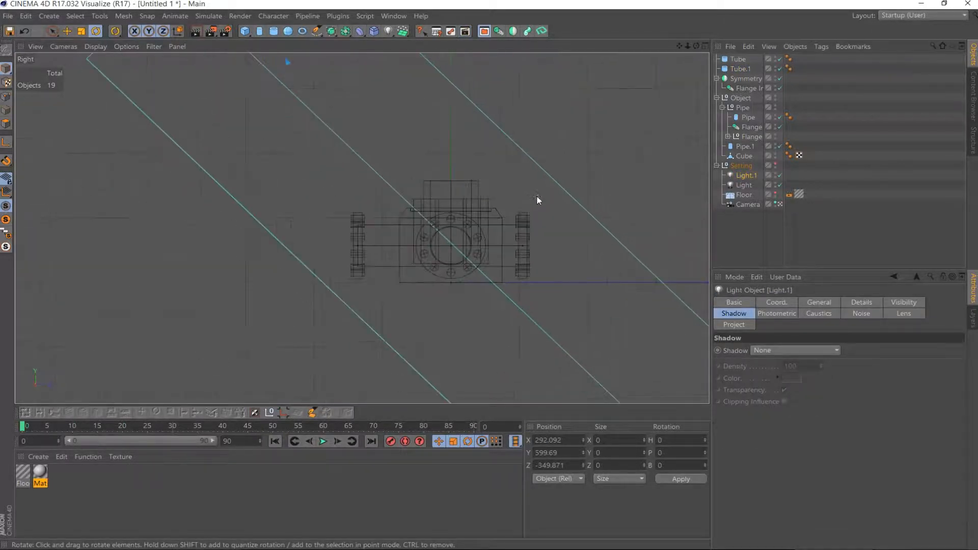
pyautogui.moveTo(681, 47); pyautogui.dragTo(606, 221)
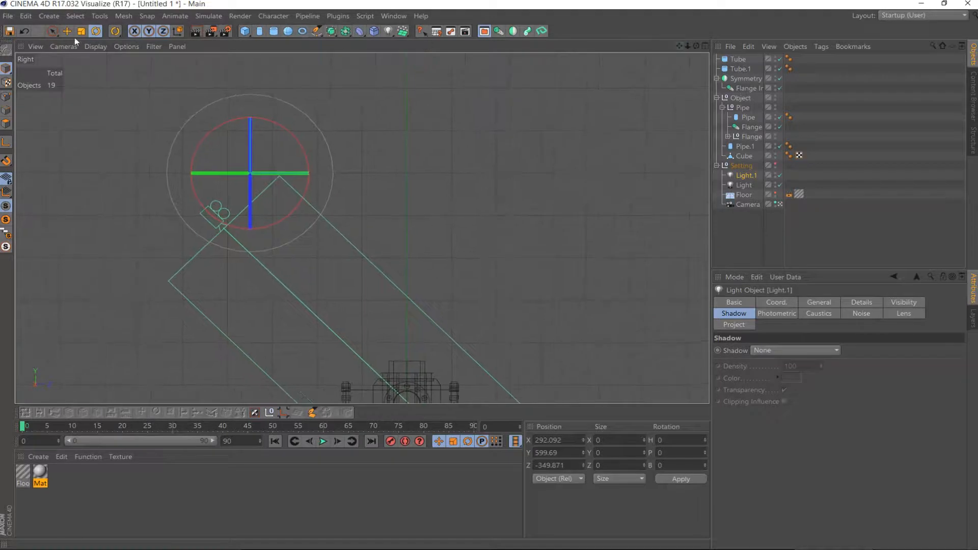
pyautogui.click(65, 33)
pyautogui.moveTo(347, 175); pyautogui.dragTo(393, 175)
pyautogui.press('F1')
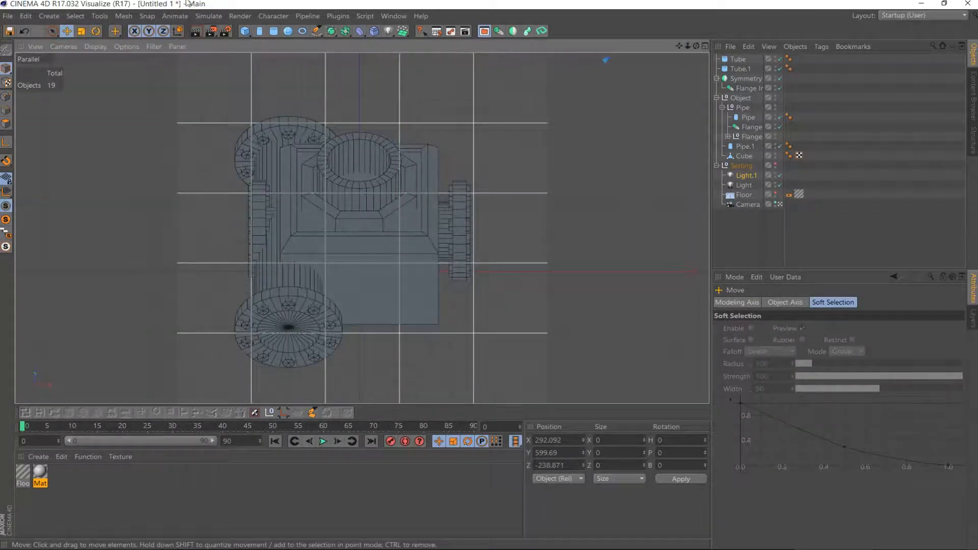
# Render the scene with the moved Light.1, inspect the Alpha layer's shadow, and close the preview
pyautogui.click(210, 32)
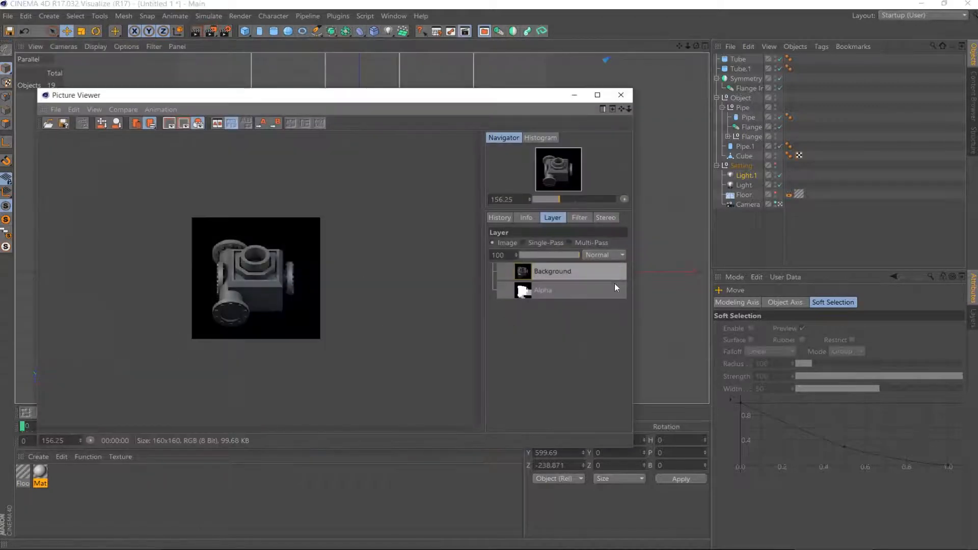
pyautogui.click(585, 288)
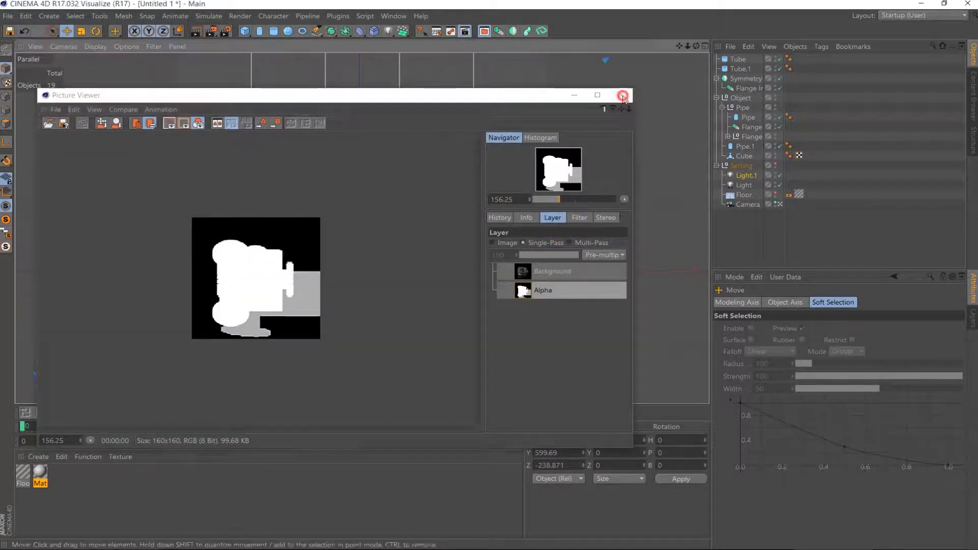
pyautogui.click(621, 95)
# Move the shadow-casting Light along the X axis to about X = -216 in the Top view
pyautogui.press('F2')
pyautogui.press('F3')
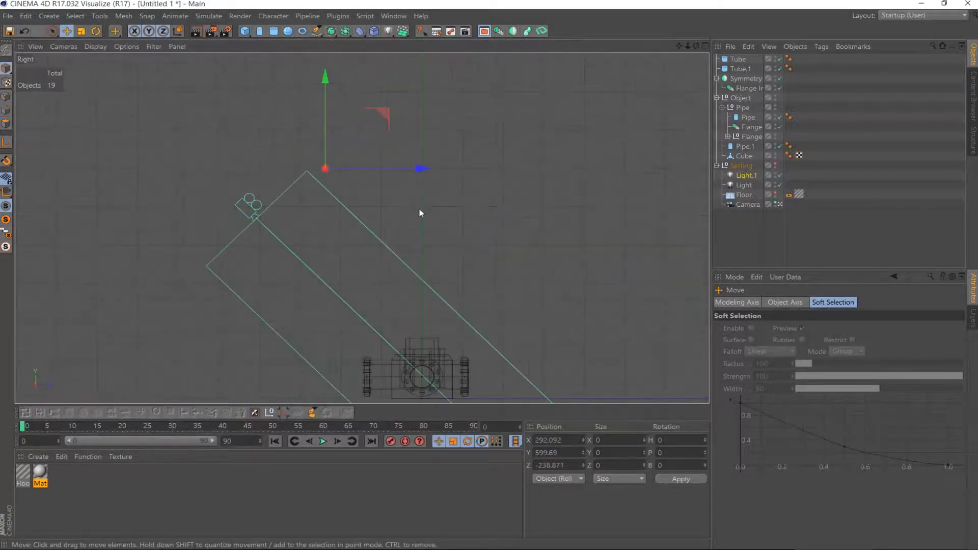
pyautogui.click(728, 186)
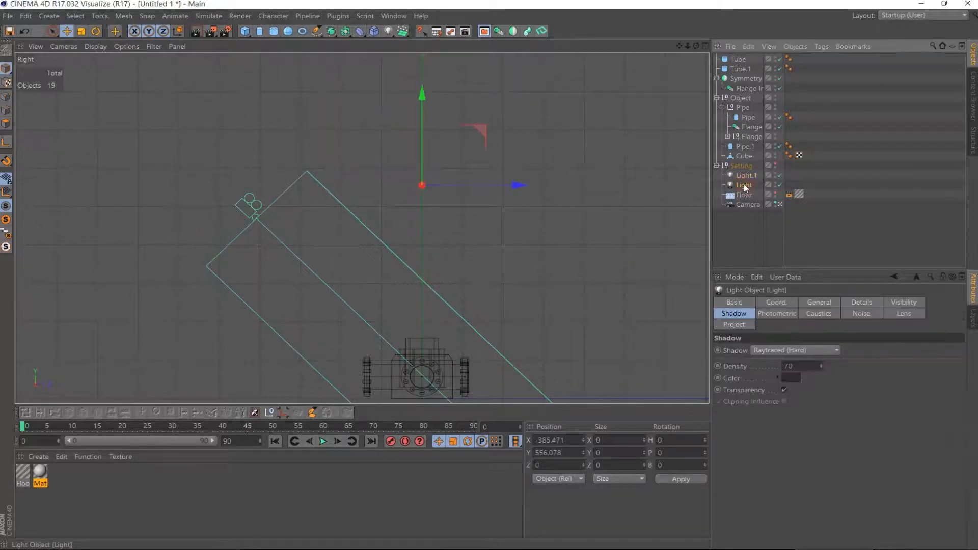
pyautogui.press('F1')
pyautogui.press('F3')
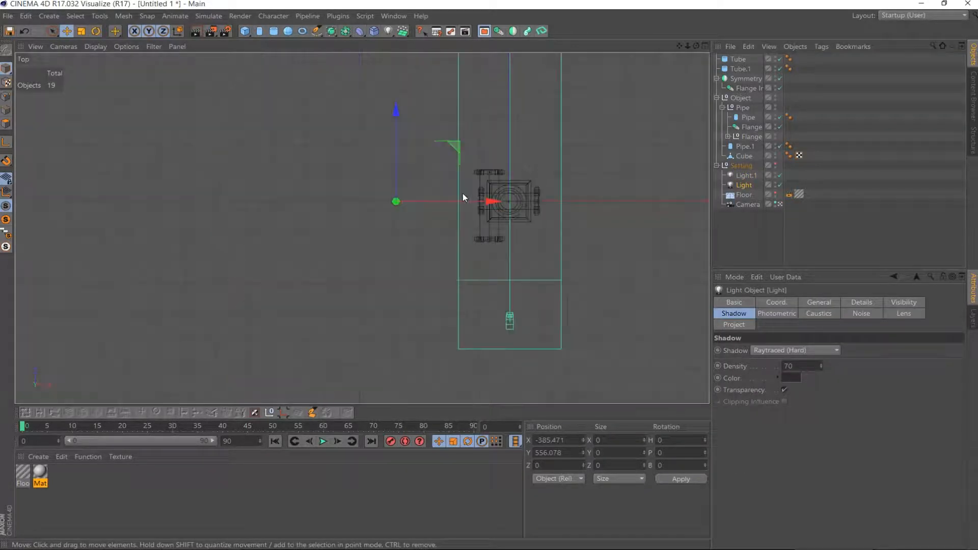
pyautogui.press('F2')
pyautogui.moveTo(498, 205); pyautogui.dragTo(540, 202)
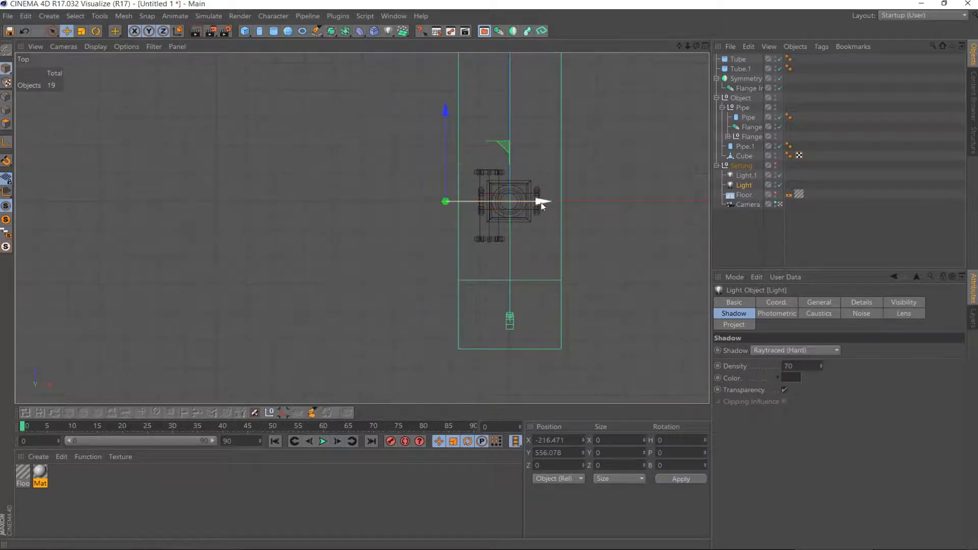
# Render the scene through the camera, show the Background layer, and open the save options for the rendered image
pyautogui.press('F1')
pyautogui.click(216, 32)
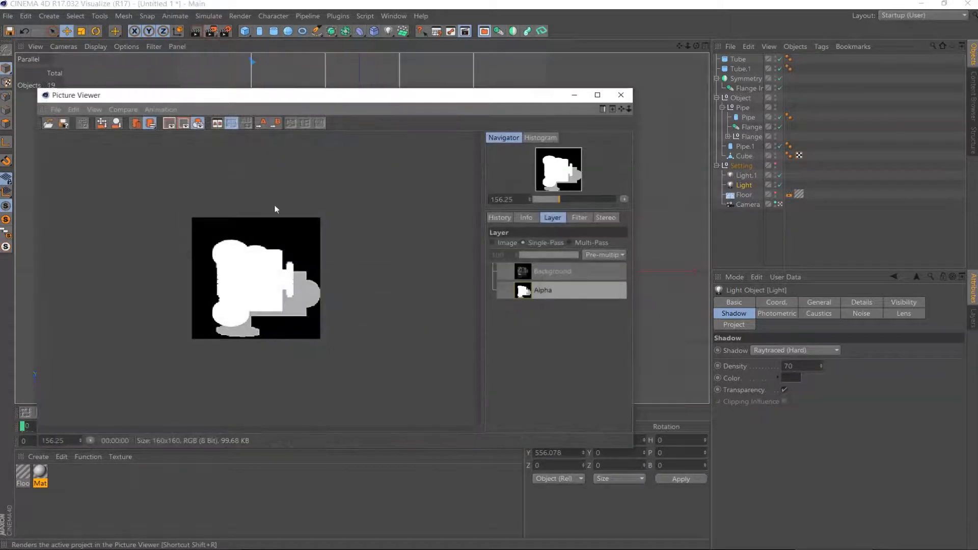
pyautogui.click(557, 271)
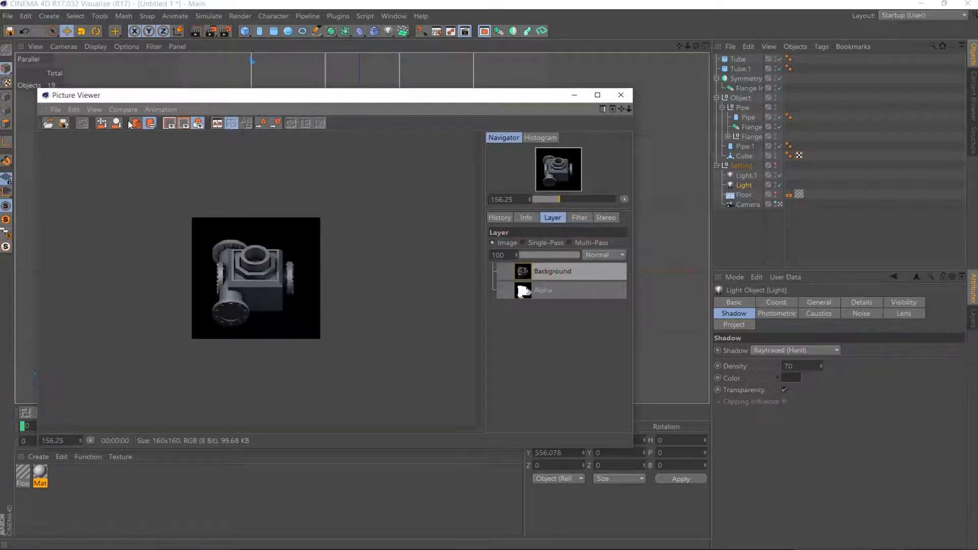
pyautogui.click(63, 123)
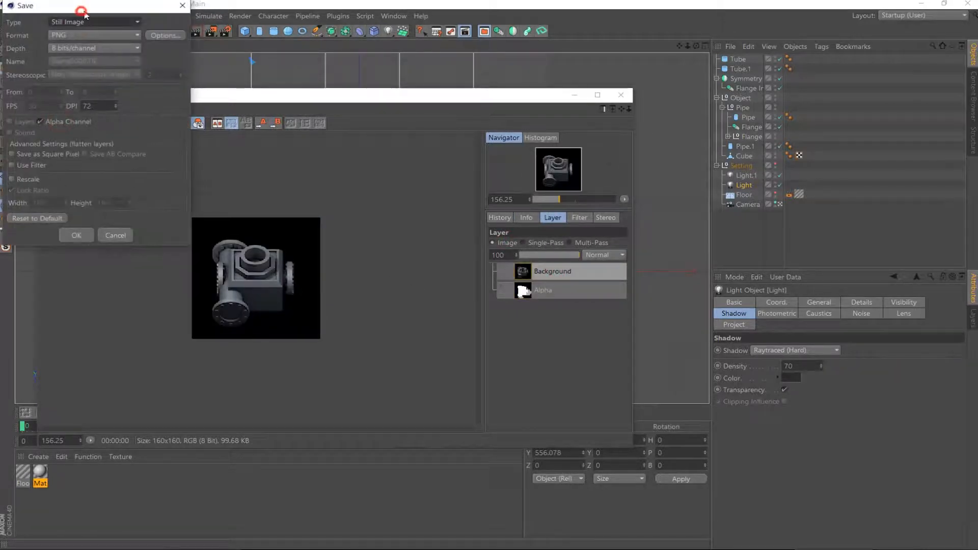
# Try to save the rendered image as tut-2.png in the factorio\temp folder, replacing the existing file
pyautogui.moveTo(84, 15); pyautogui.dragTo(153, 83)
pyautogui.click(144, 302)
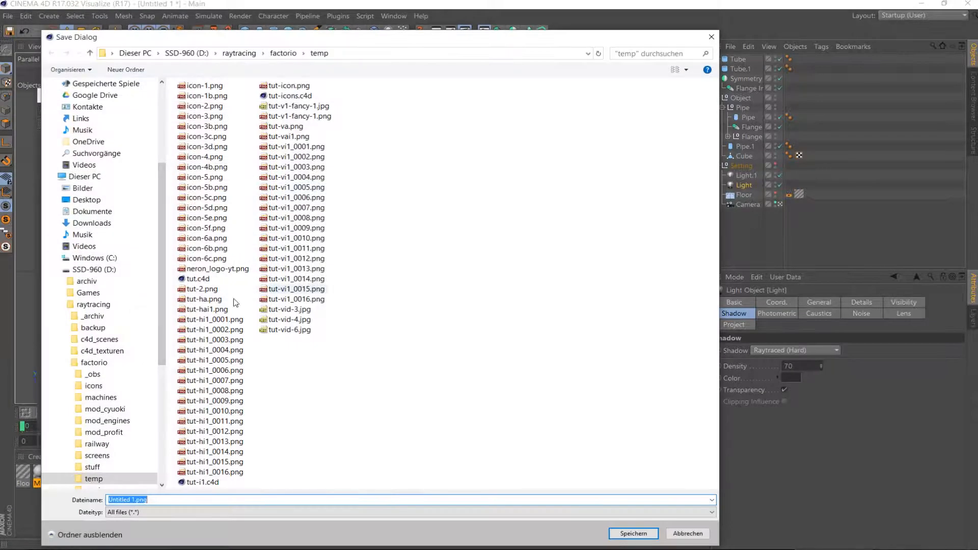
pyautogui.click(202, 289)
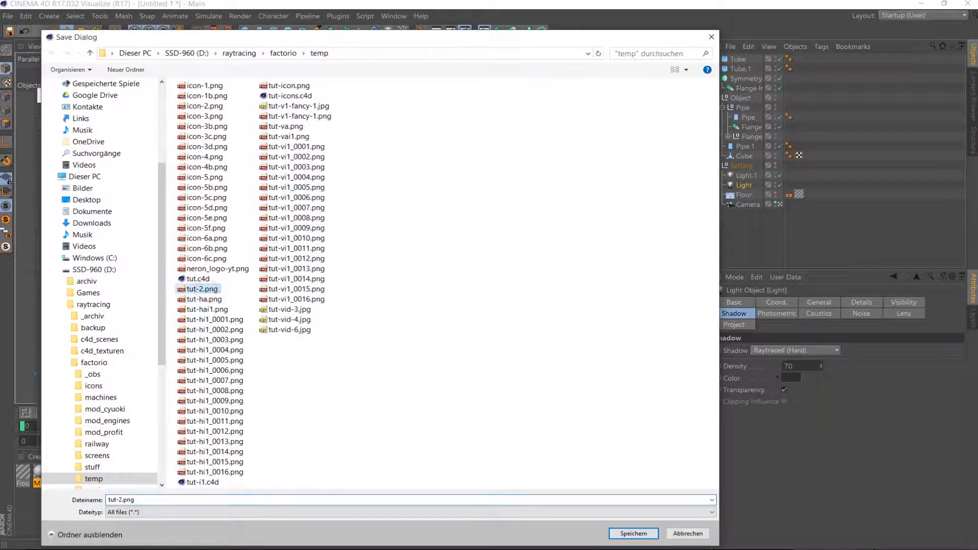
pyautogui.click(632, 538)
pyautogui.click(533, 278)
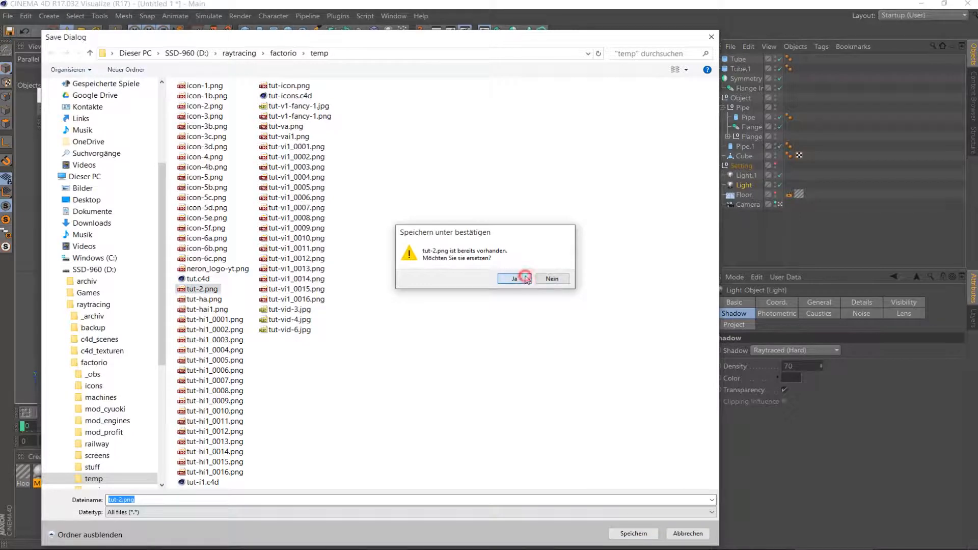
pyautogui.click(535, 320)
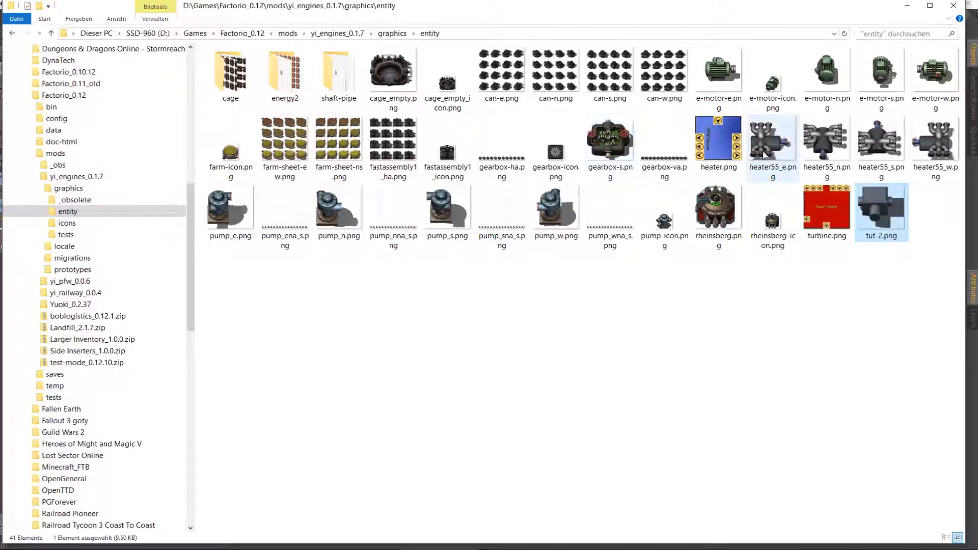
# Switch to File Explorer and open the folder D:\raytracing\factorio\temp
pyautogui.click(669, 465)
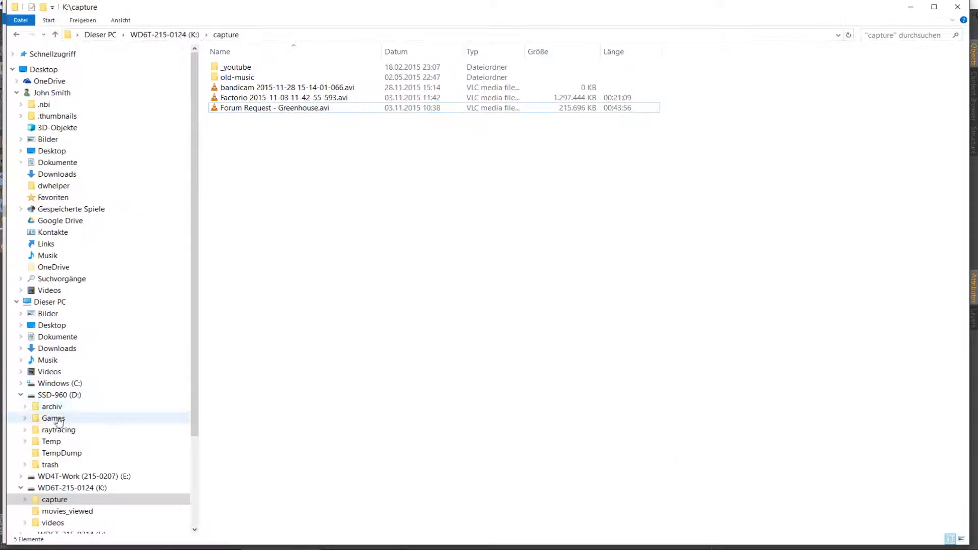
pyautogui.click(55, 442)
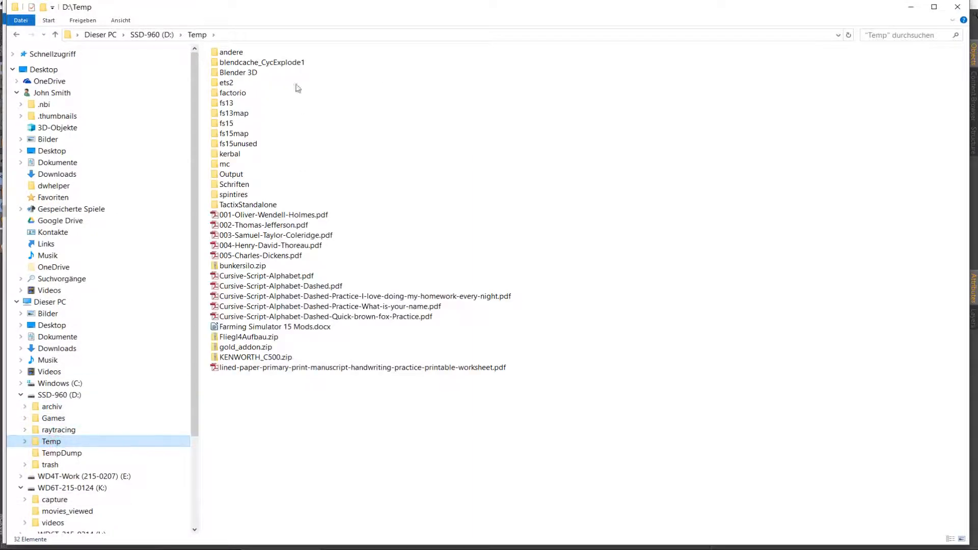
pyautogui.click(58, 430)
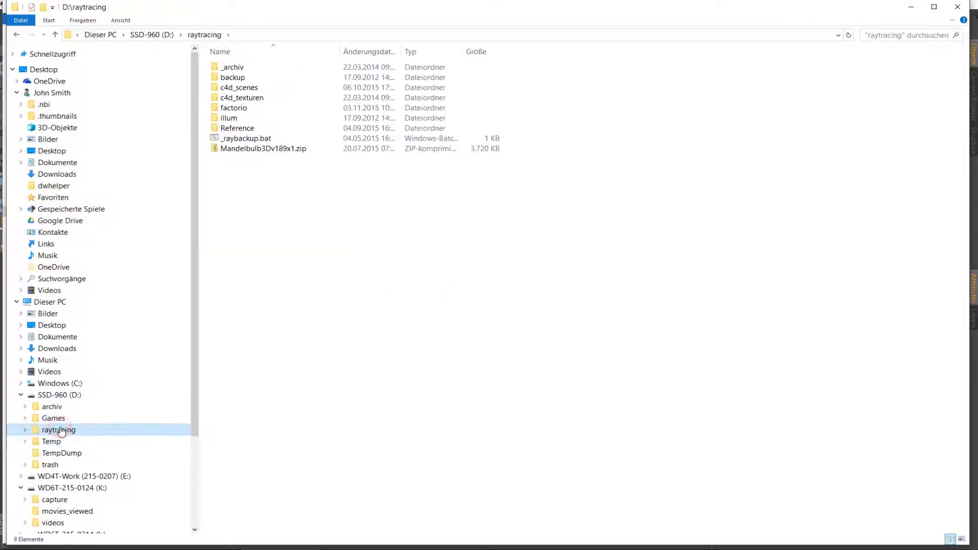
pyautogui.doubleClick(242, 107)
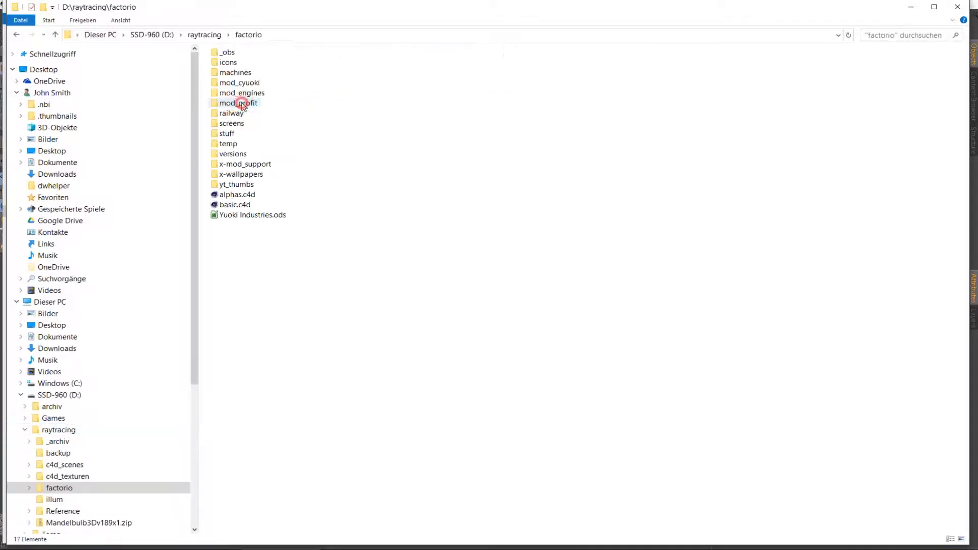
pyautogui.click(234, 145)
pyautogui.doubleClick(234, 144)
# Copy tut-2.png from the temp folder into the mod's graphics\entity folder, replacing the existing file
pyautogui.click(232, 256)
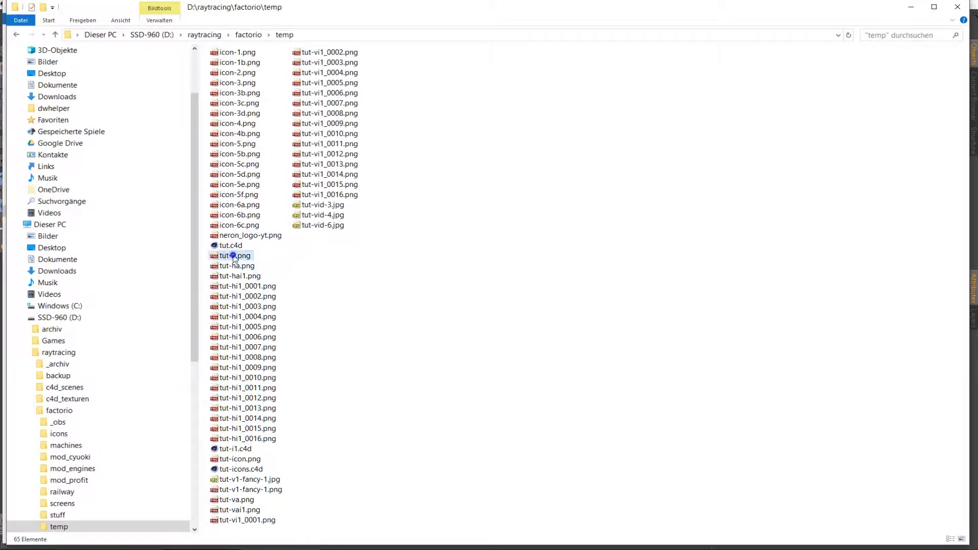
pyautogui.rightClick(233, 257)
pyautogui.click(274, 452)
pyautogui.hotkey('alt', 'Tab')
pyautogui.rightClick(451, 359)
pyautogui.click(492, 435)
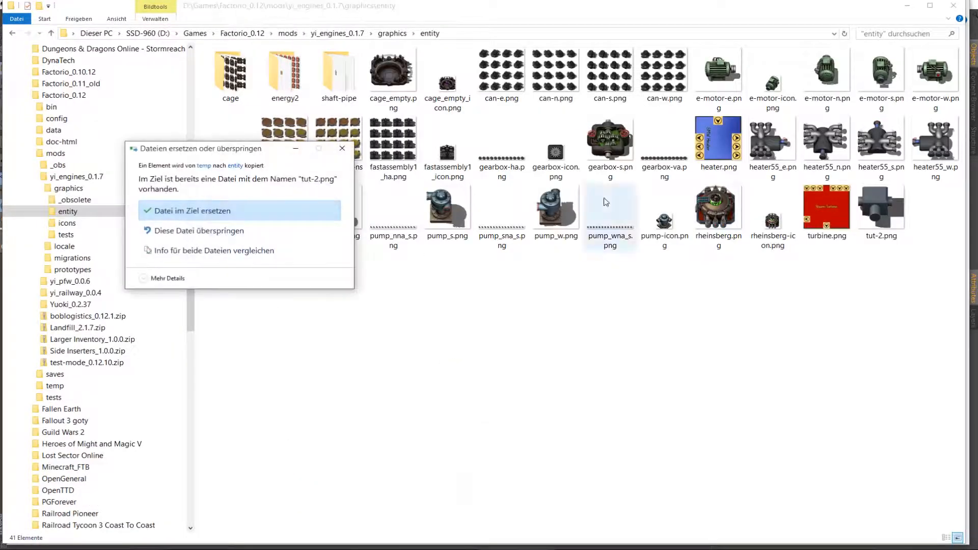
pyautogui.click(197, 211)
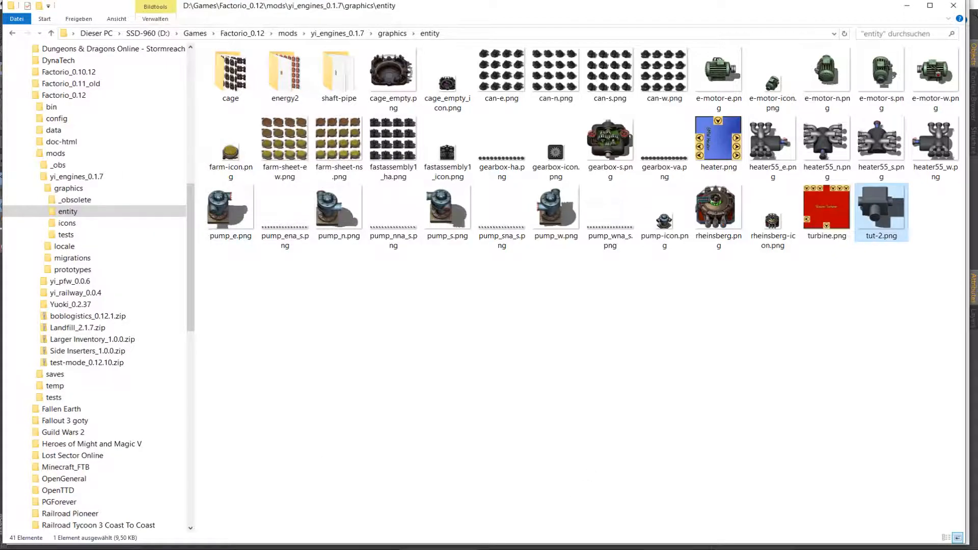
# Review the Tutorial-2 entity code in e_experimental.lua and load tut-2.png from the temp folder into cGFXShift
pyautogui.hotkey('alt', 'Tab')
pyautogui.scroll(10, 279, 223)
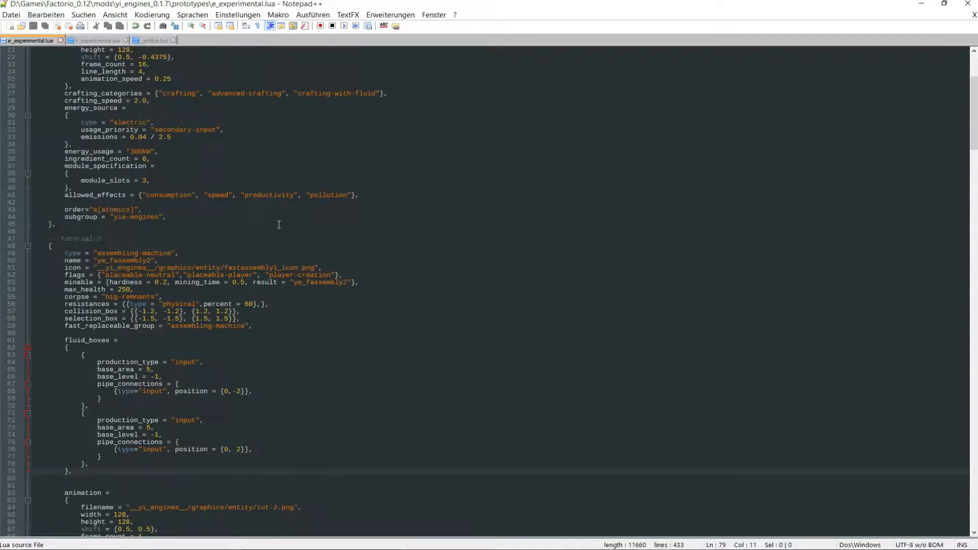
pyautogui.scroll(-3, 279, 263)
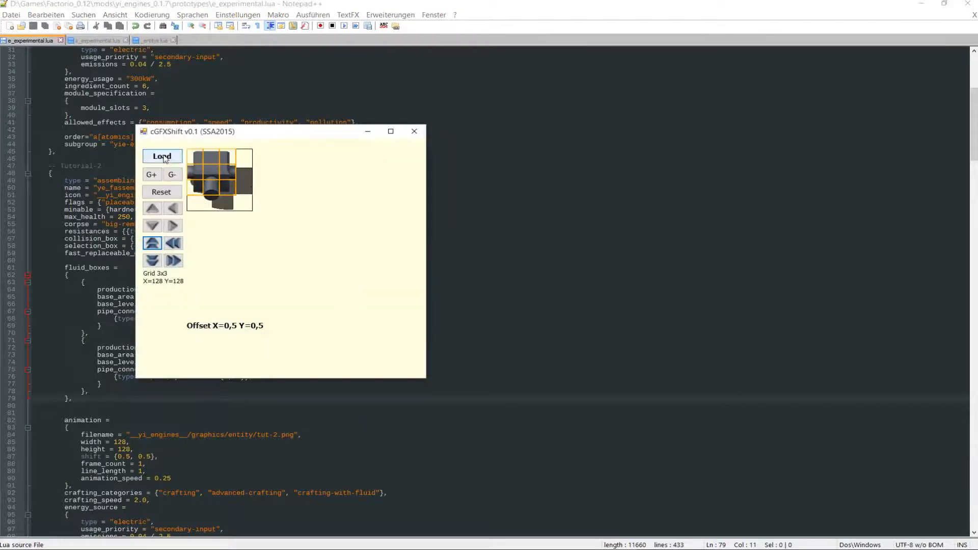
pyautogui.click(162, 156)
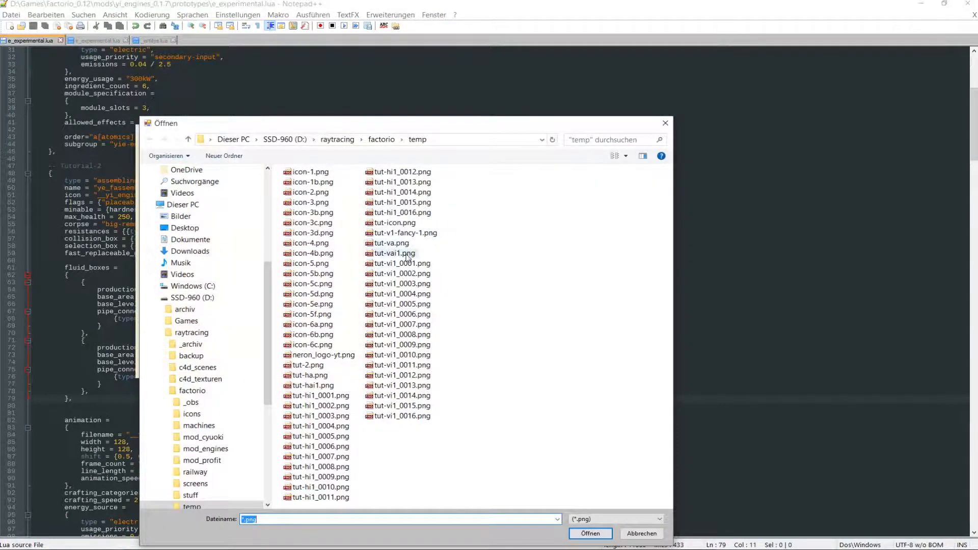
pyautogui.click(308, 366)
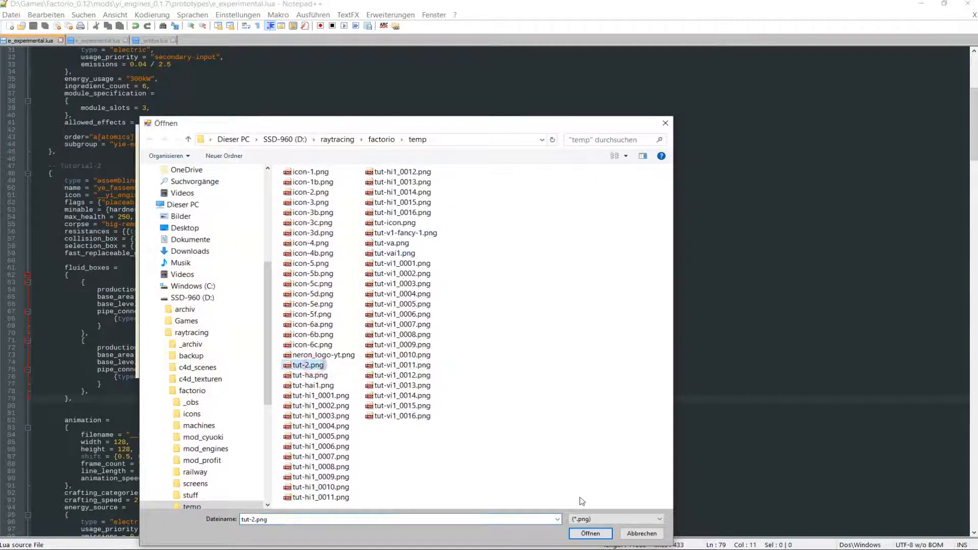
pyautogui.click(590, 533)
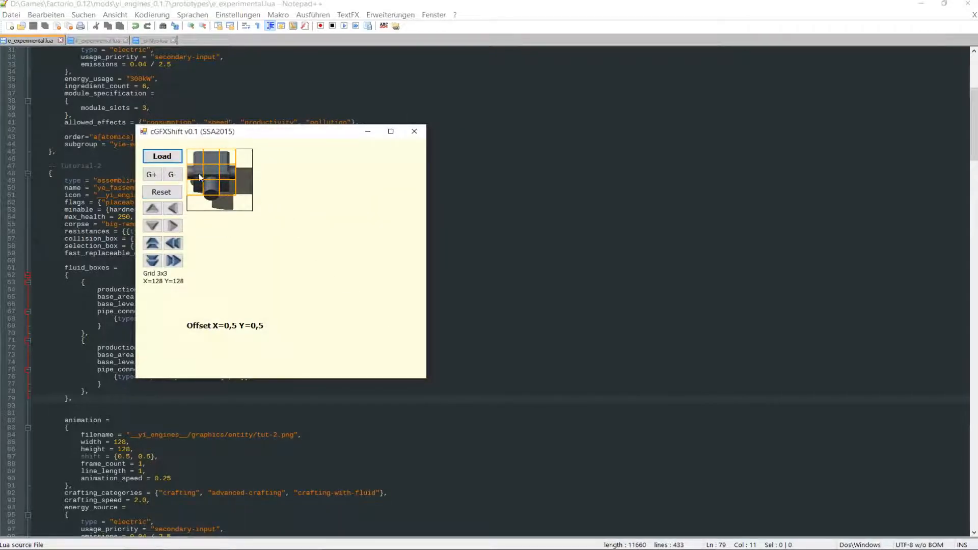
pyautogui.click(162, 156)
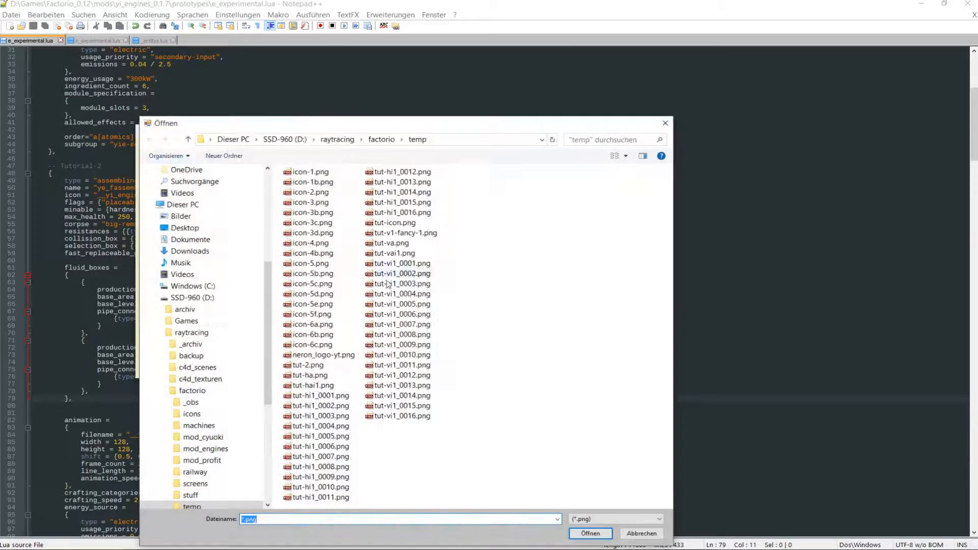
pyautogui.click(635, 534)
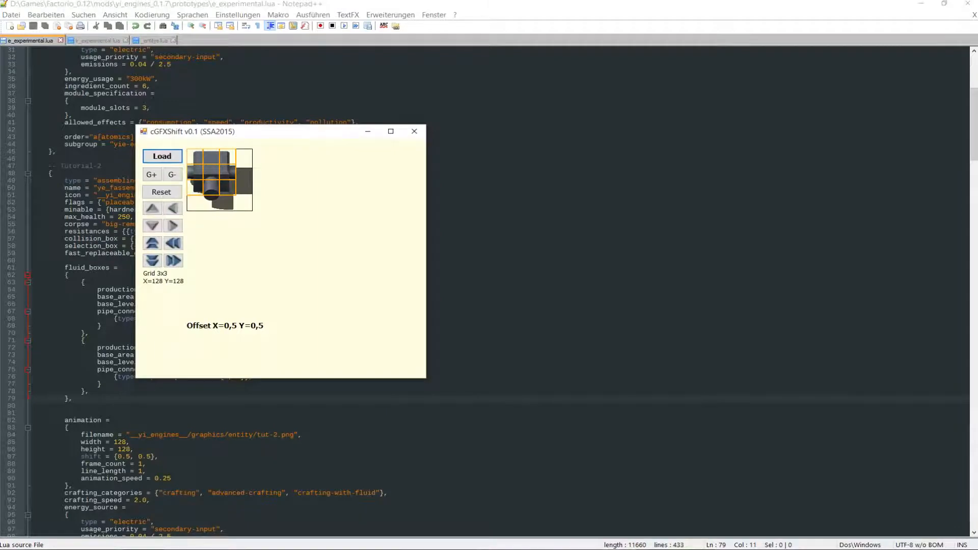
# Return to Cinema 4D and retry saving the Picture Viewer render over tut-2.png in the temp folder
pyautogui.hotkey('alt', 'Tab')
pyautogui.click(577, 319)
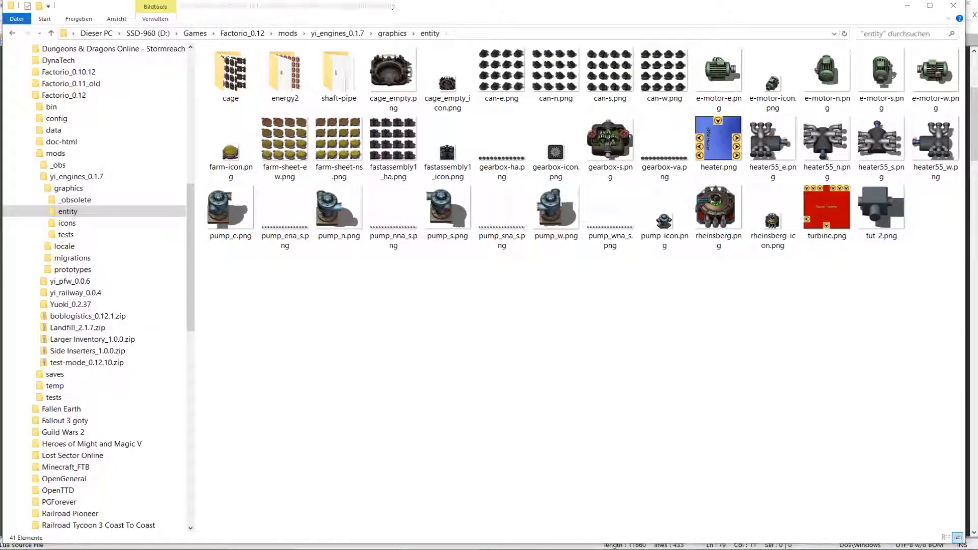
pyautogui.hotkey('alt', 'Tab')
pyautogui.click(63, 124)
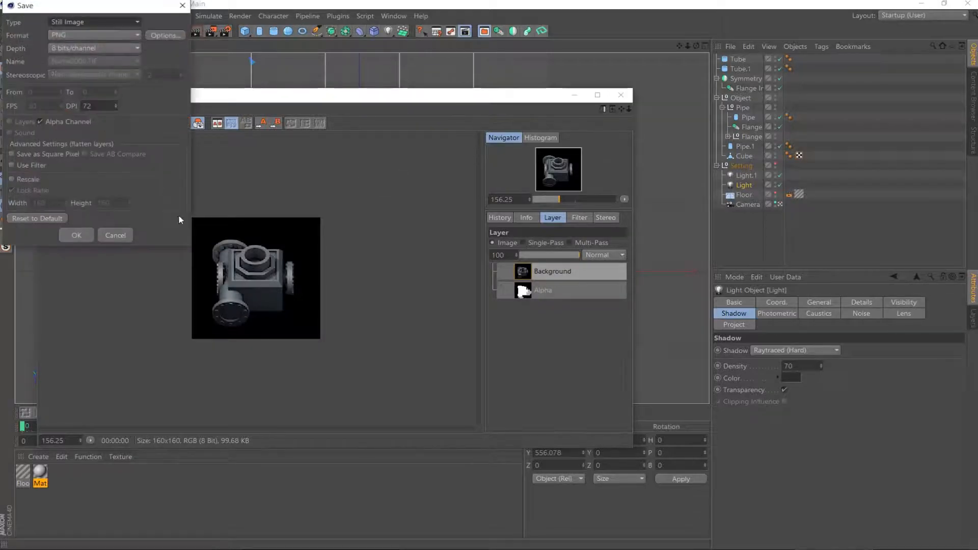
pyautogui.click(76, 235)
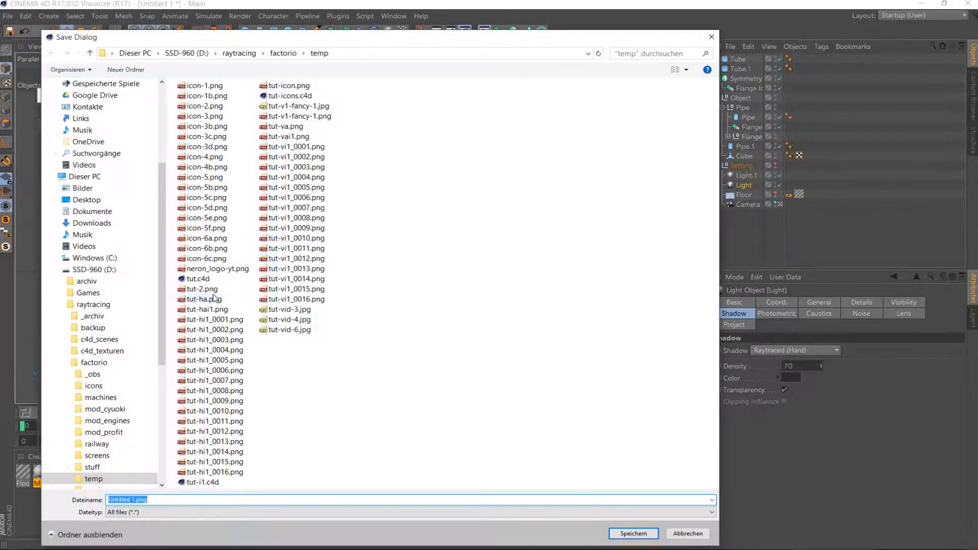
pyautogui.click(202, 289)
pyautogui.click(648, 535)
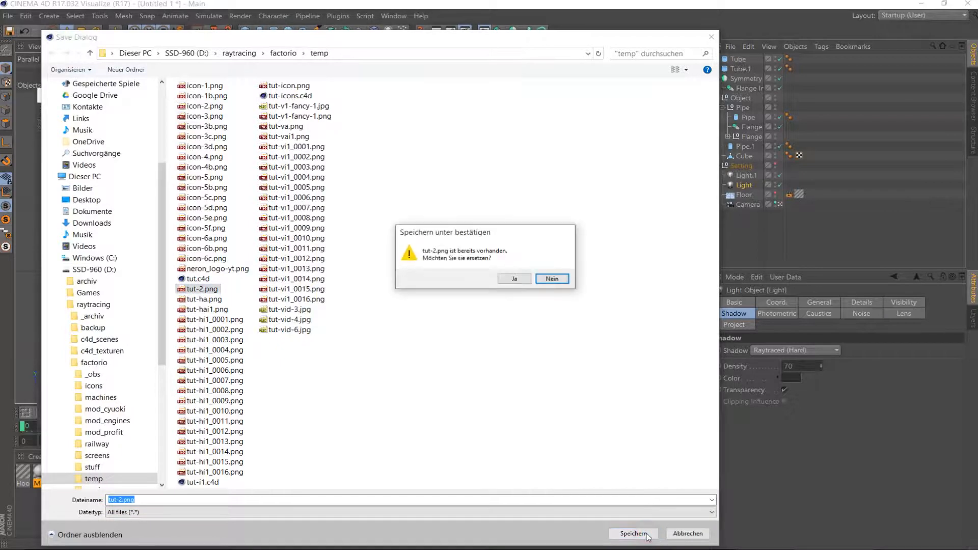
pyautogui.click(504, 280)
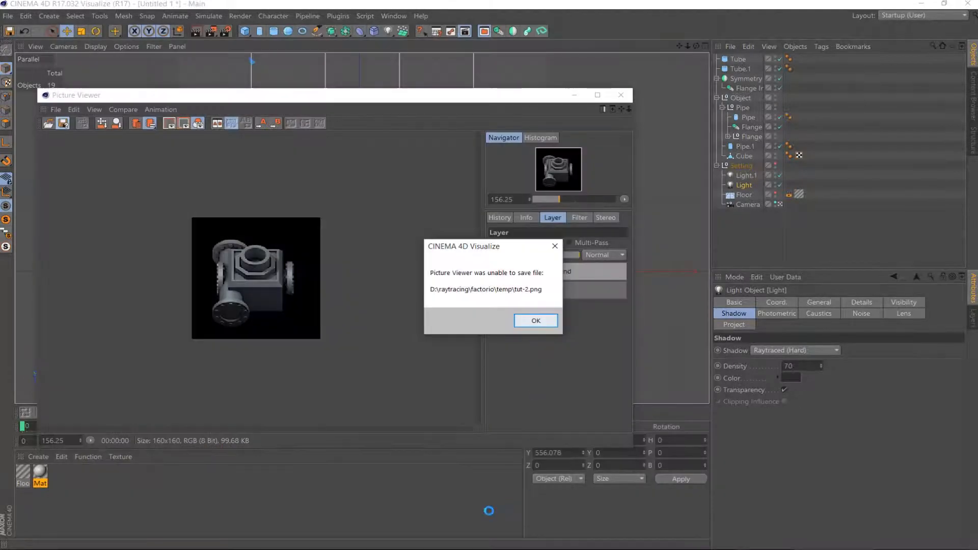
# Close cGFXShift and dismiss the save error in Cinema 4D
pyautogui.hotkey('alt', 'Tab')
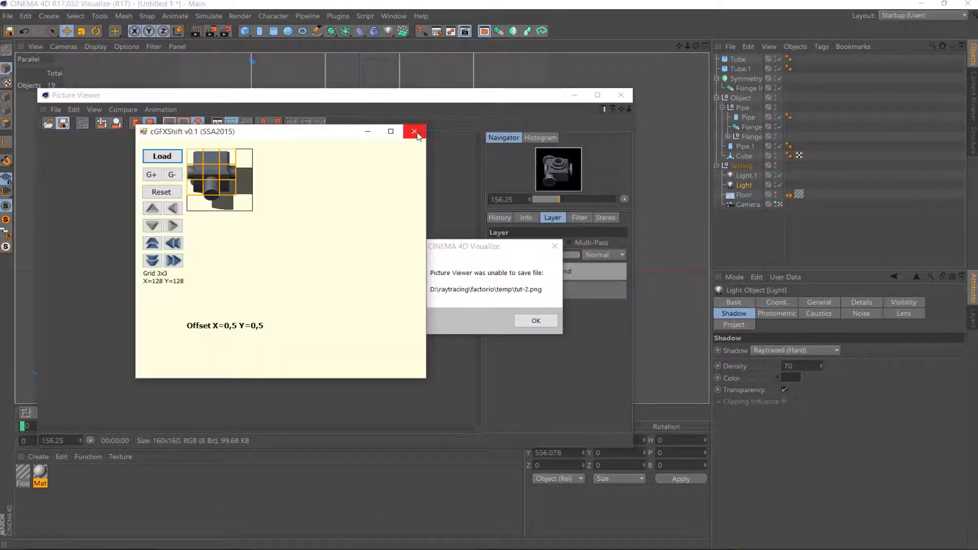
pyautogui.click(416, 131)
pyautogui.click(543, 325)
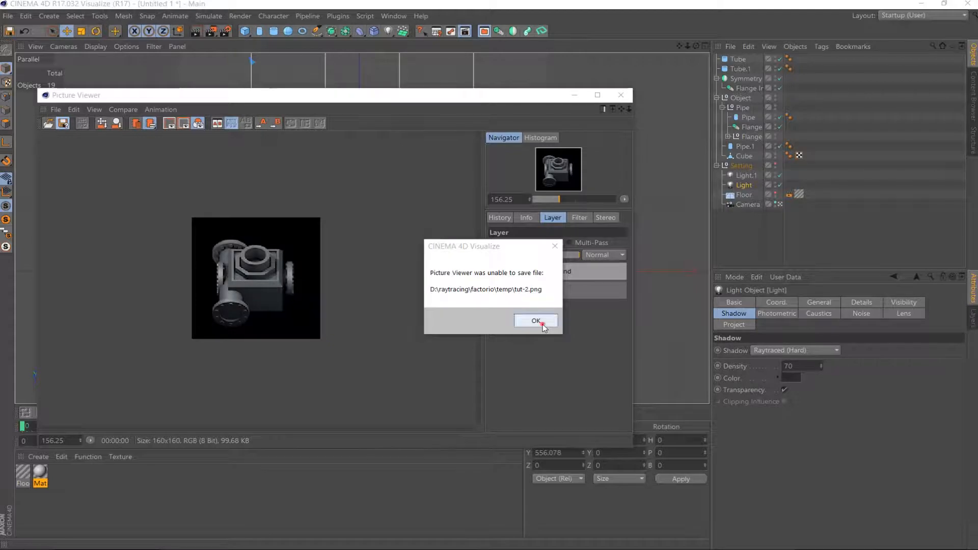
# Save the Picture Viewer render as the PNG file tut-2.png in factorio\temp, overwriting the existing file
pyautogui.click(61, 123)
pyautogui.click(76, 235)
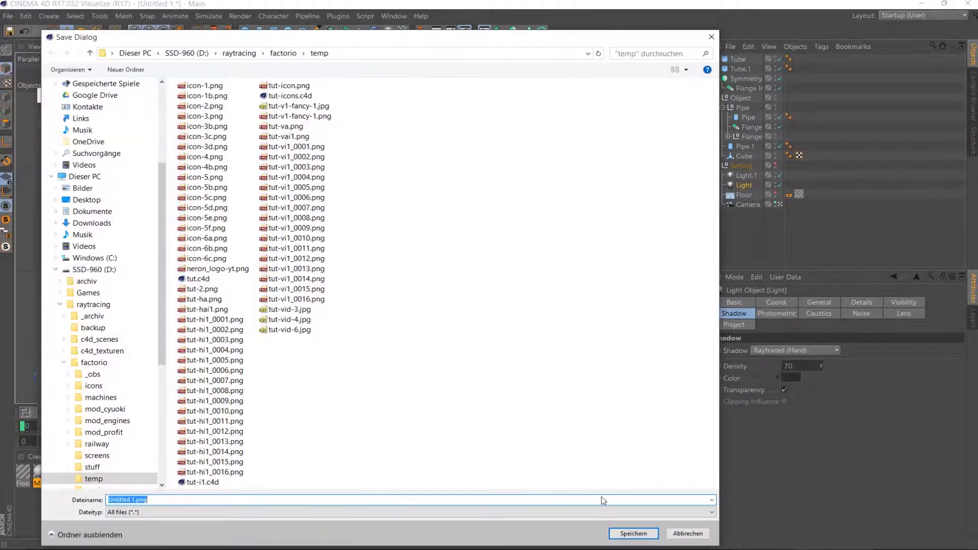
pyautogui.click(204, 289)
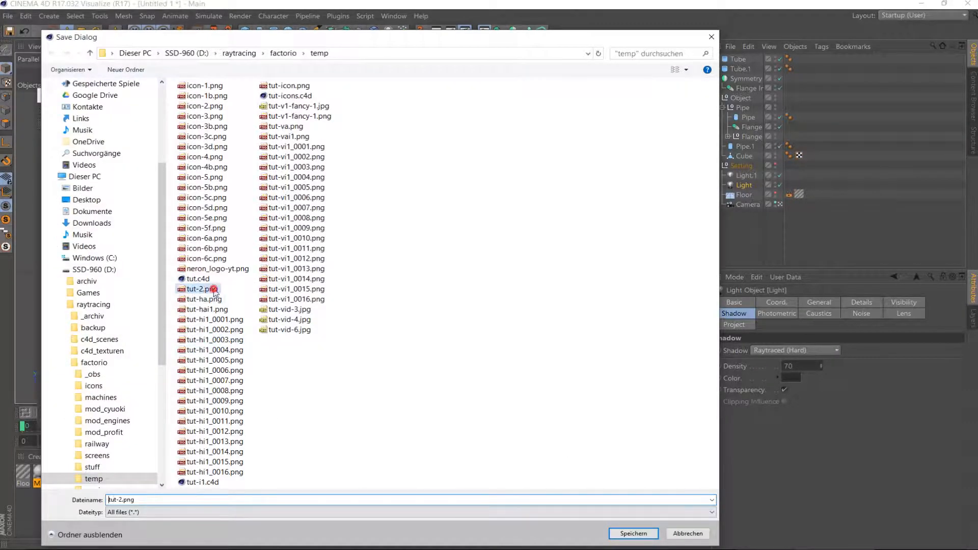
pyautogui.click(633, 533)
pyautogui.click(510, 278)
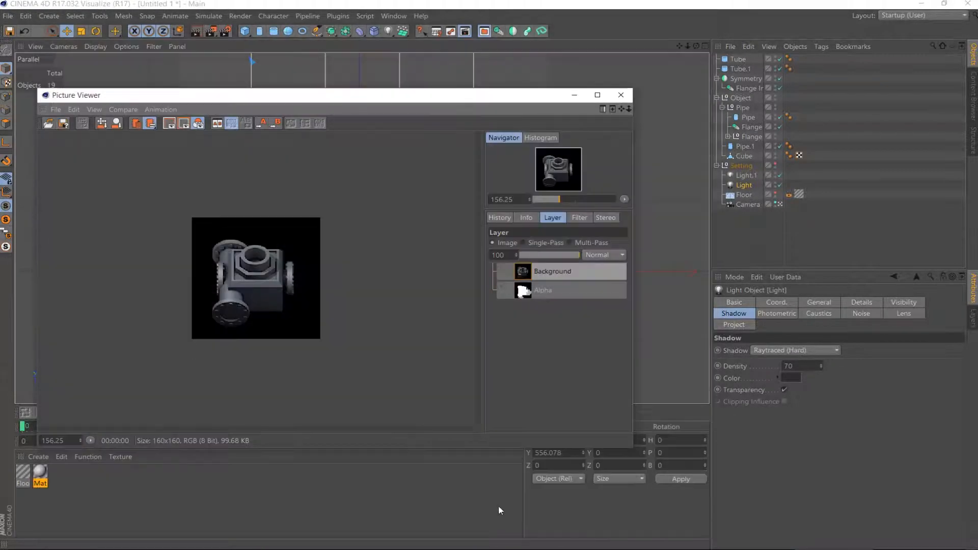
# Copy tut-2.png from factorio\temp into the yi_engines_0.1.7 graphics\entity folder, replacing the existing file
pyautogui.hotkey('alt', 'Tab')
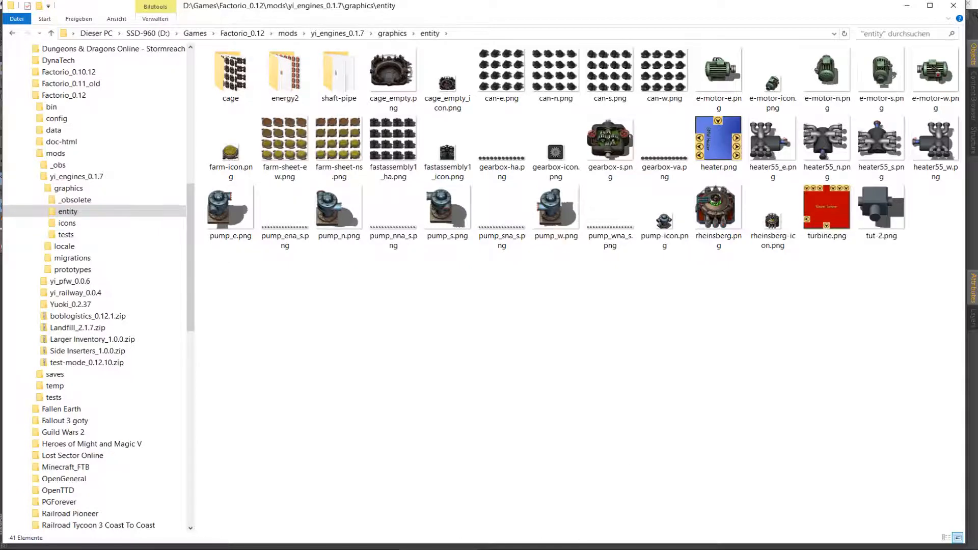
pyautogui.hotkey('alt', 'Tab')
pyautogui.rightClick(239, 257)
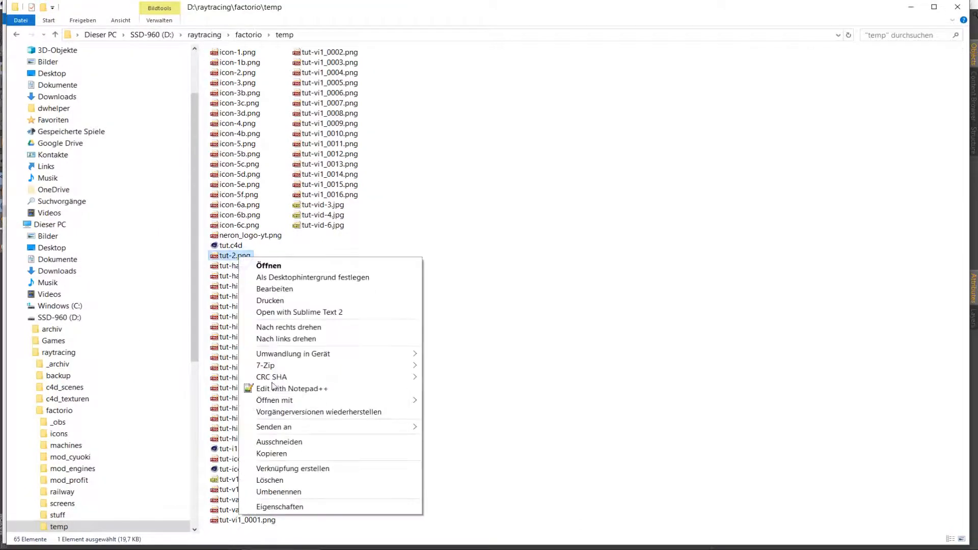
pyautogui.click(293, 450)
pyautogui.hotkey('alt', 'Tab')
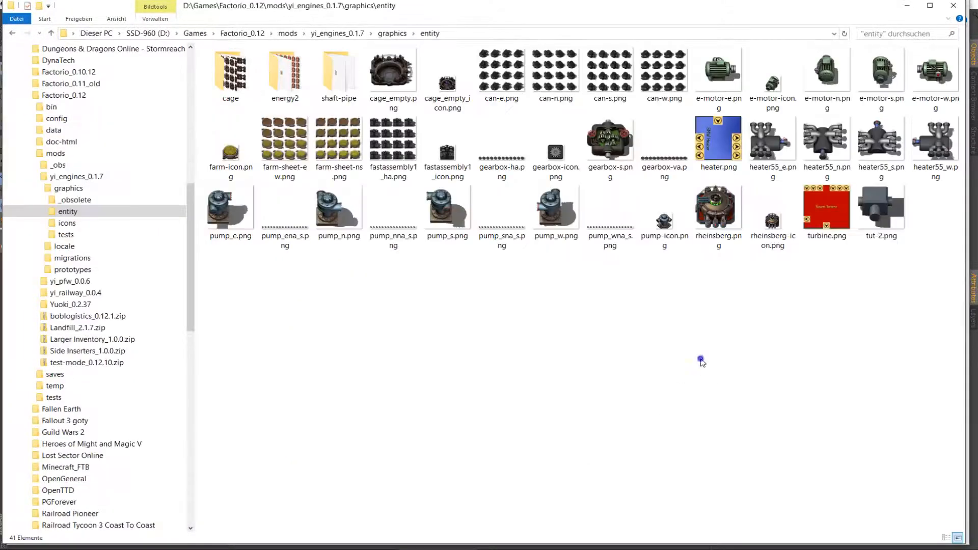
pyautogui.rightClick(699, 360)
pyautogui.click(728, 434)
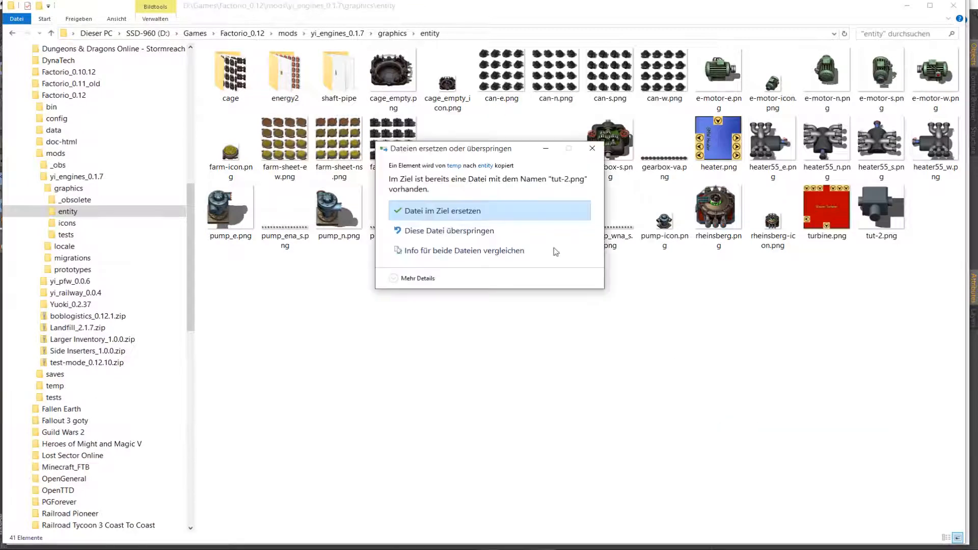
pyautogui.click(442, 212)
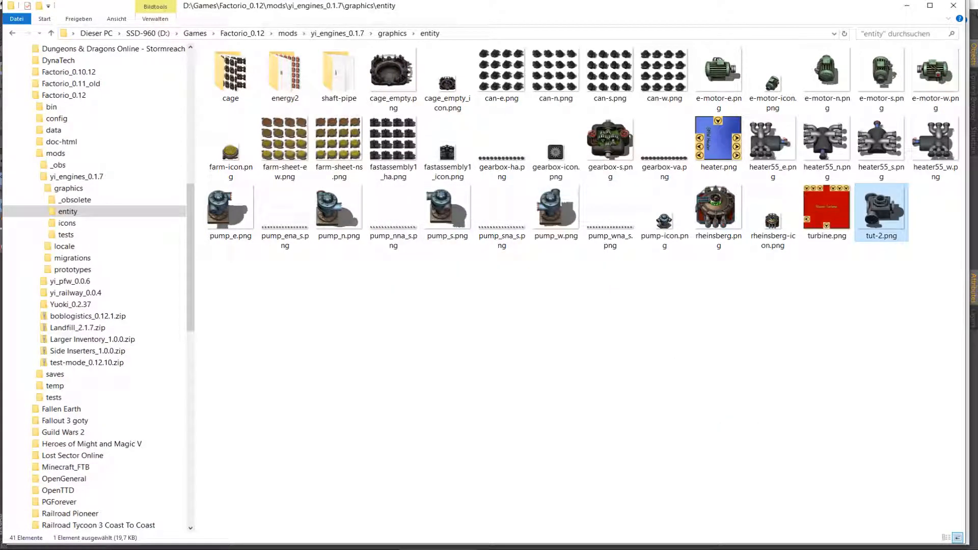
# Switch to cGFXShift, load tut-2.png from factorio\temp to check its grid alignment and offset, and close the tool
pyautogui.hotkey('alt', 'Tab')
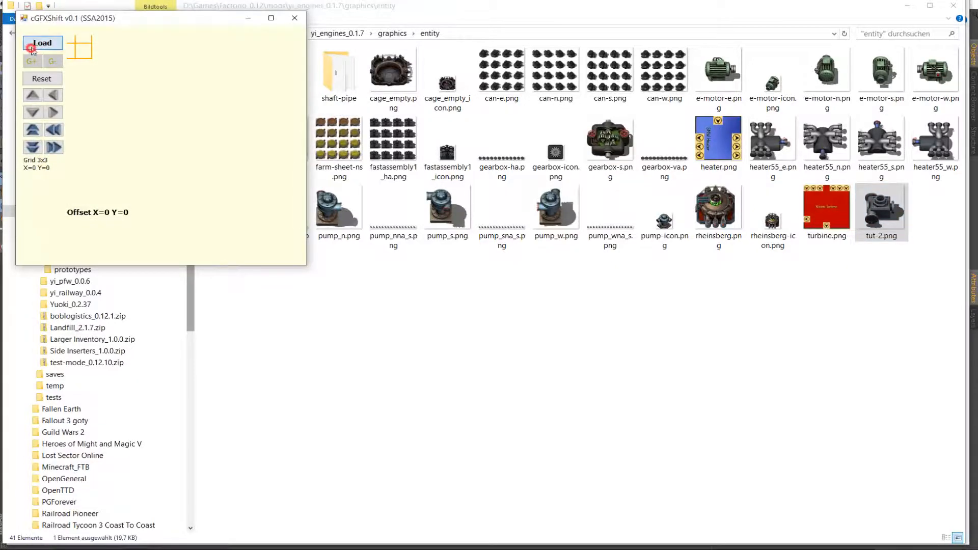
pyautogui.click(44, 40)
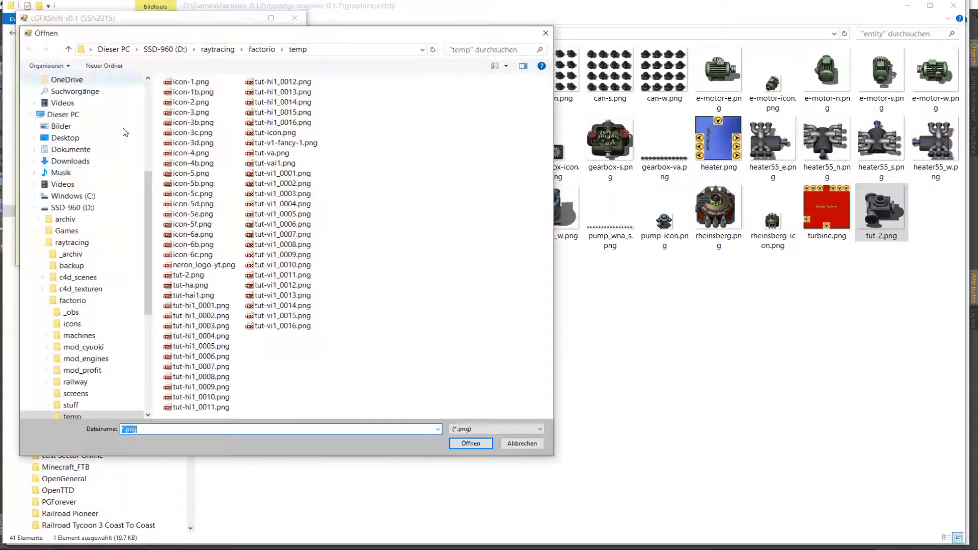
pyautogui.click(206, 276)
pyautogui.click(469, 444)
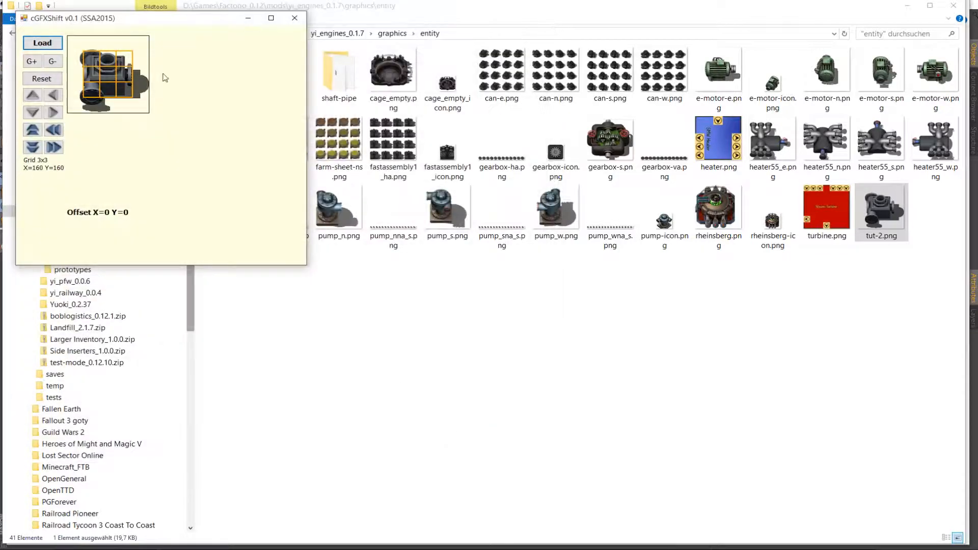
pyautogui.moveTo(129, 10); pyautogui.dragTo(374, 141)
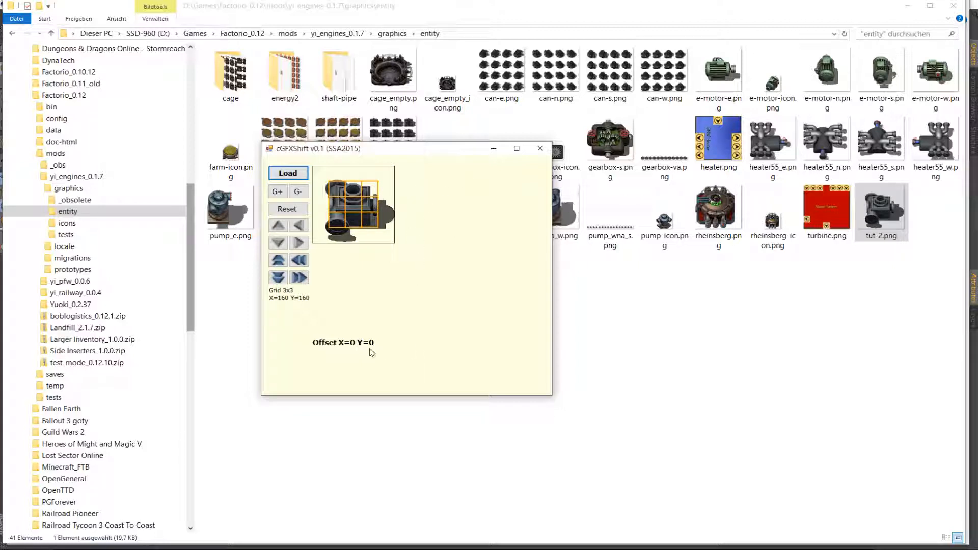
pyautogui.click(540, 149)
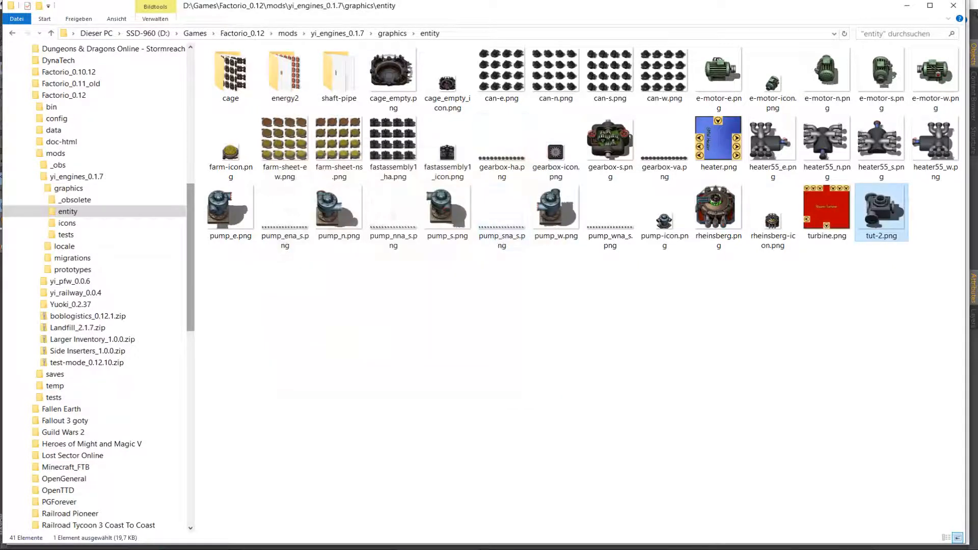
# Switch to e_experimental.lua in Notepad++ and set the second Tutorial-2 fluid box's pipe connection position to {-0.5, 2}
pyautogui.click(281, 549)
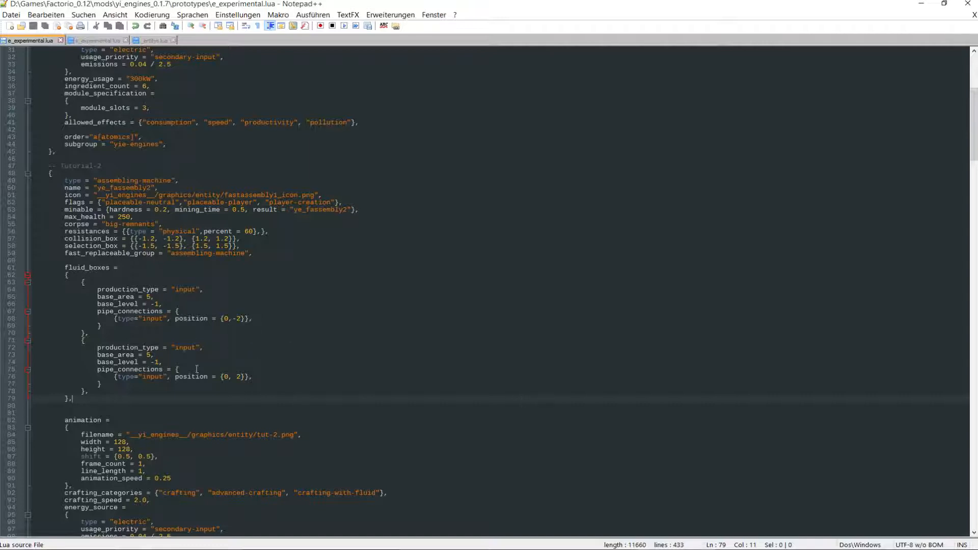
pyautogui.click(229, 377)
pyautogui.press('Delete')
pyautogui.write('-')
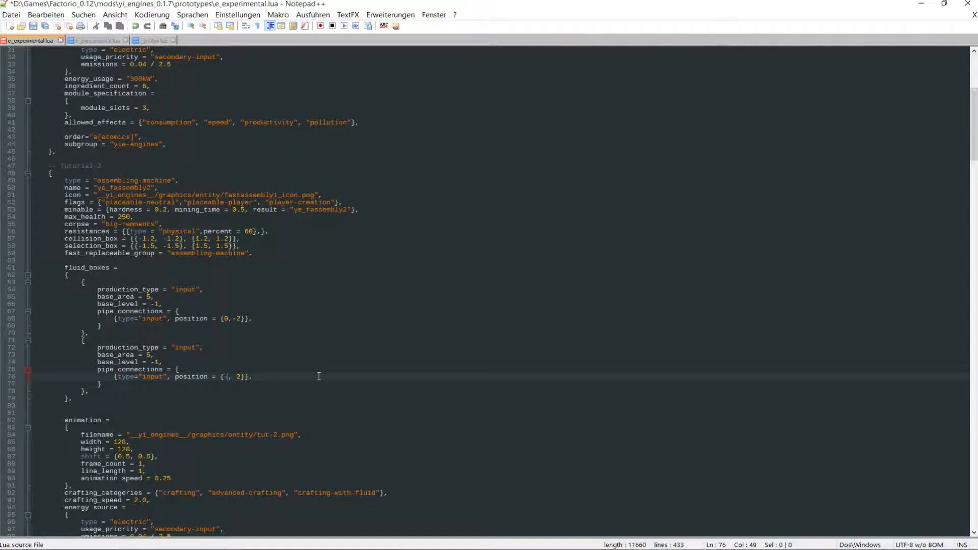
pyautogui.write('0.5')
# Set the first Tutorial-2 fluid box's pipe connection position to {-0.5,-2}
pyautogui.press('Up')
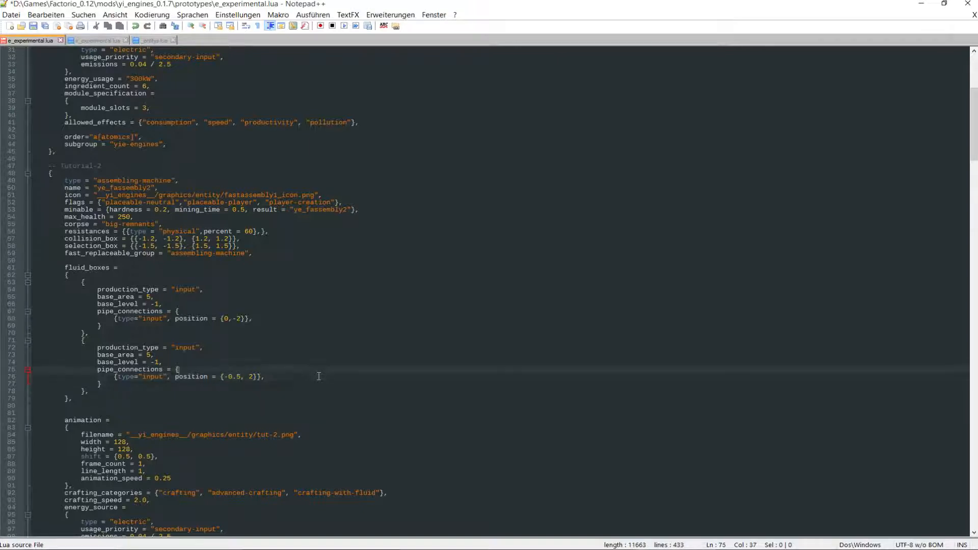
pyautogui.press('Up')
pyautogui.press('Up')
pyautogui.press('Up')
pyautogui.press('Up')
pyautogui.press('Up')
pyautogui.press('Up')
pyautogui.press('Up')
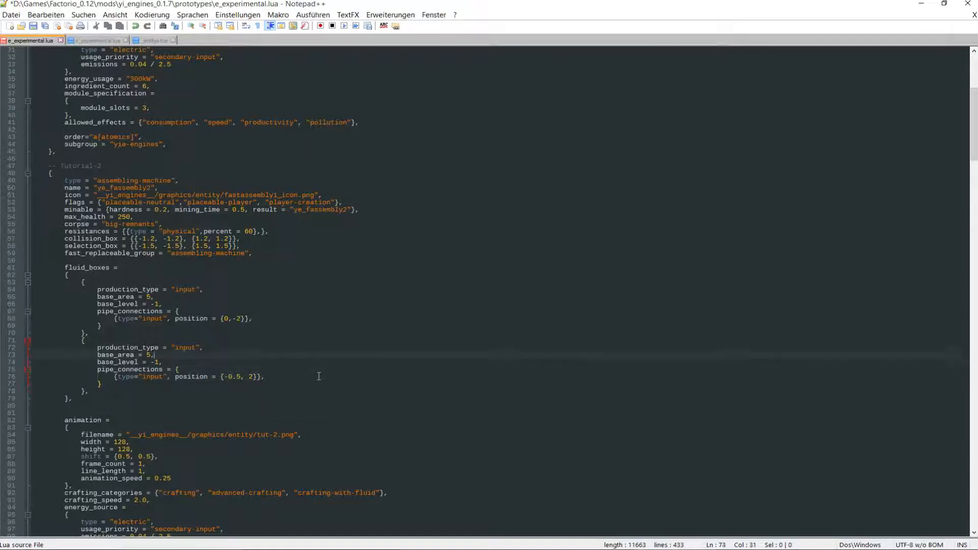
pyautogui.press('Right')
pyautogui.press('Right')
pyautogui.press('Right')
pyautogui.press('Right')
pyautogui.press('Right')
pyautogui.press('Right')
pyautogui.press('Right')
pyautogui.press('Right')
pyautogui.press('Right')
pyautogui.press('Right')
pyautogui.press('Right')
pyautogui.press('Right')
pyautogui.press('Right')
pyautogui.press('Right')
pyautogui.press('Right')
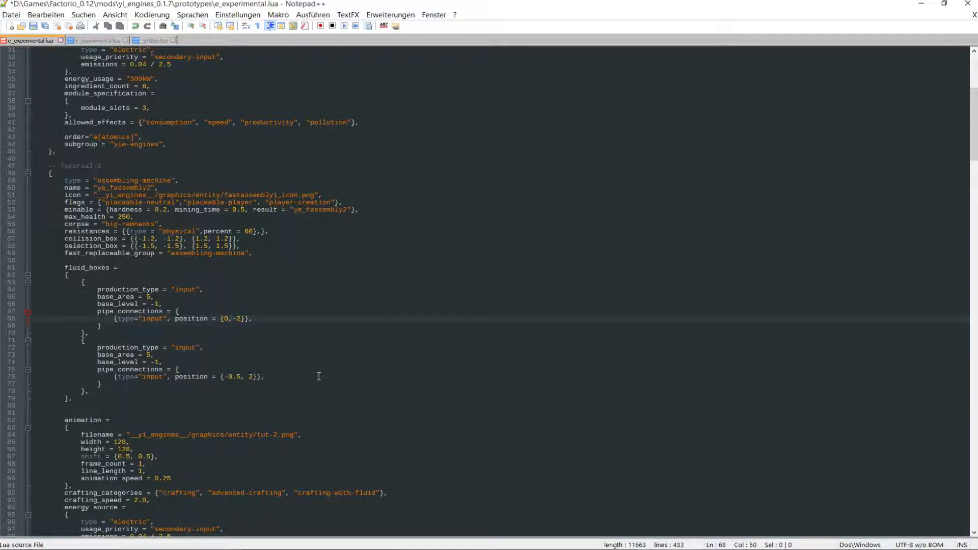
pyautogui.press('BackSpace')
pyautogui.write('-0.5')
# Copy the complete first fluid box block and paste it twice after the second block inside fluid_boxes
pyautogui.press('Down')
pyautogui.press('Up')
pyautogui.press('Up')
pyautogui.press('Up')
pyautogui.press('Up')
pyautogui.press('Up')
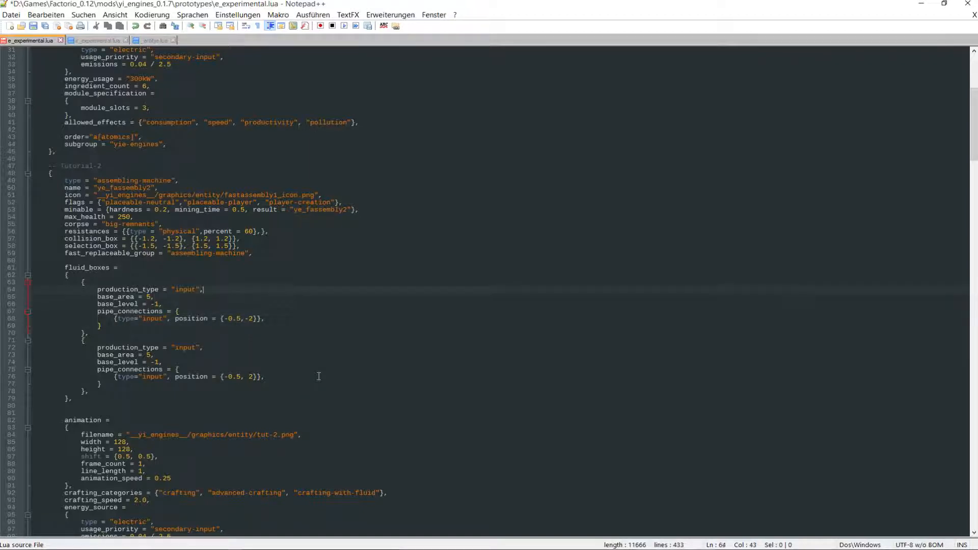
pyautogui.press('Up')
pyautogui.press('Home')
pyautogui.press('Home')
pyautogui.hotkey('shift', 'Down')
pyautogui.hotkey('shift', 'Down')
pyautogui.hotkey('shift', 'Down')
pyautogui.hotkey('shift', 'Down')
pyautogui.hotkey('shift', 'Down')
pyautogui.hotkey('shift', 'Down')
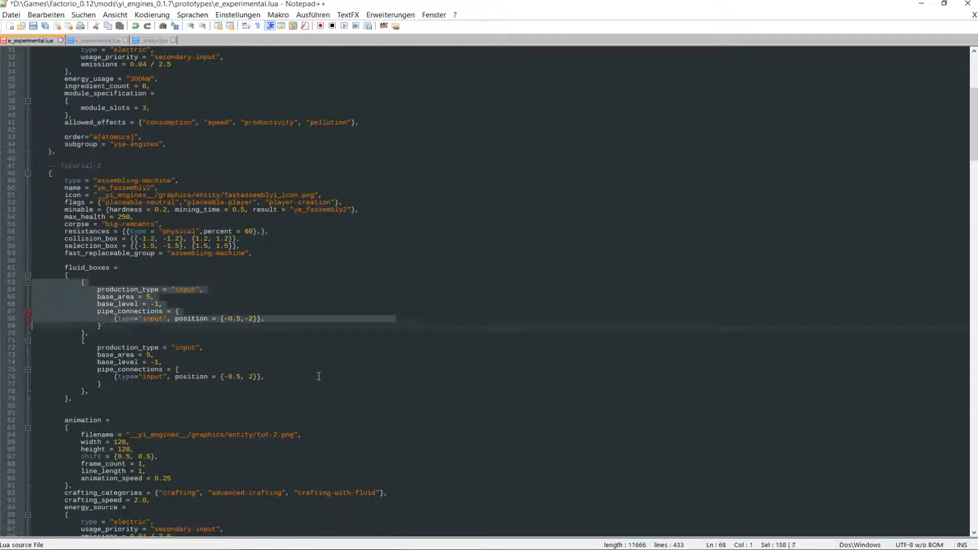
pyautogui.hotkey('shift', 'Down')
pyautogui.hotkey('shift', 'Down')
pyautogui.hotkey('ctrl', 'c')
pyautogui.press('Down')
pyautogui.press('Down')
pyautogui.press('Down')
pyautogui.press('Down')
pyautogui.press('Down')
pyautogui.press('Down')
pyautogui.press('Down')
pyautogui.press('Down')
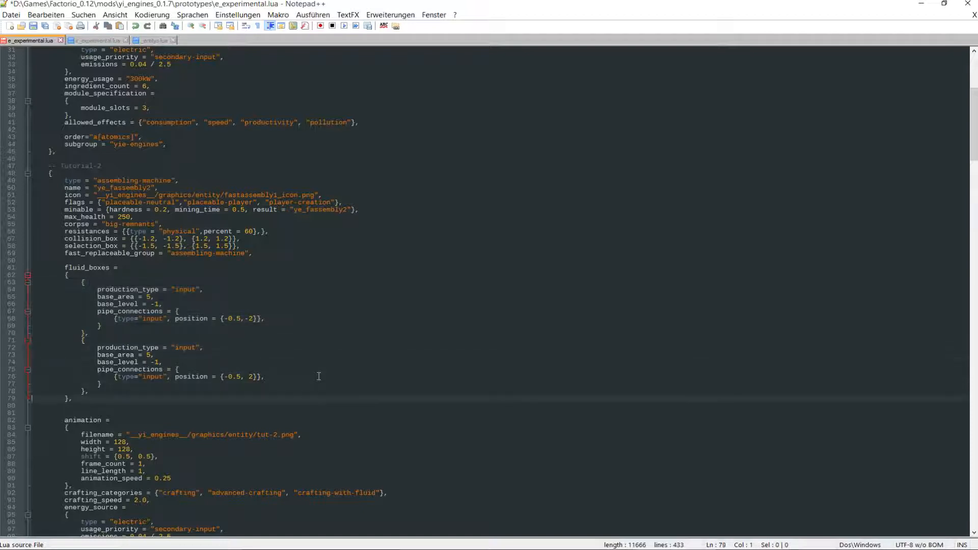
pyautogui.press('Up')
pyautogui.press('End')
pyautogui.press('Return')
pyautogui.press('Home')
pyautogui.hotkey('ctrl', 'v')
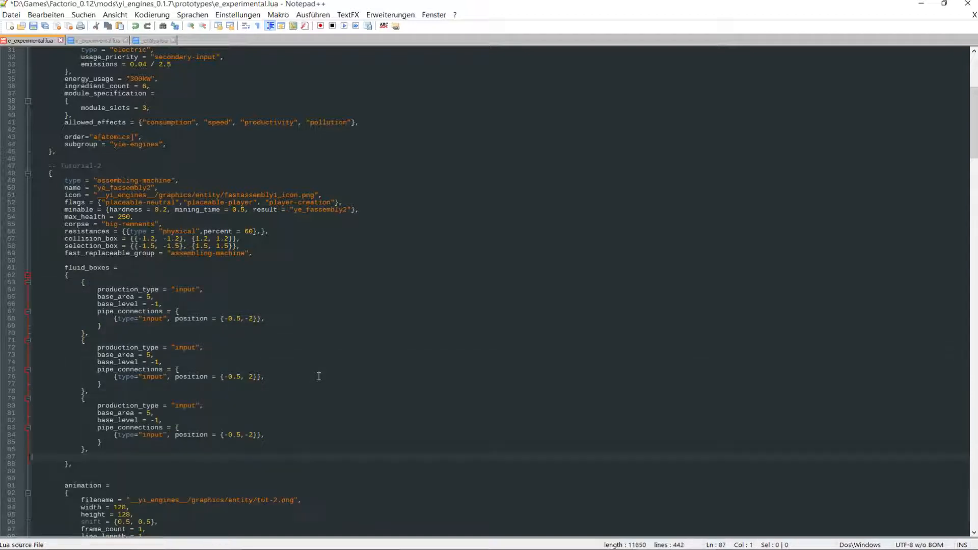
pyautogui.hotkey('ctrl', 'v')
pyautogui.press('Up')
pyautogui.press('Up')
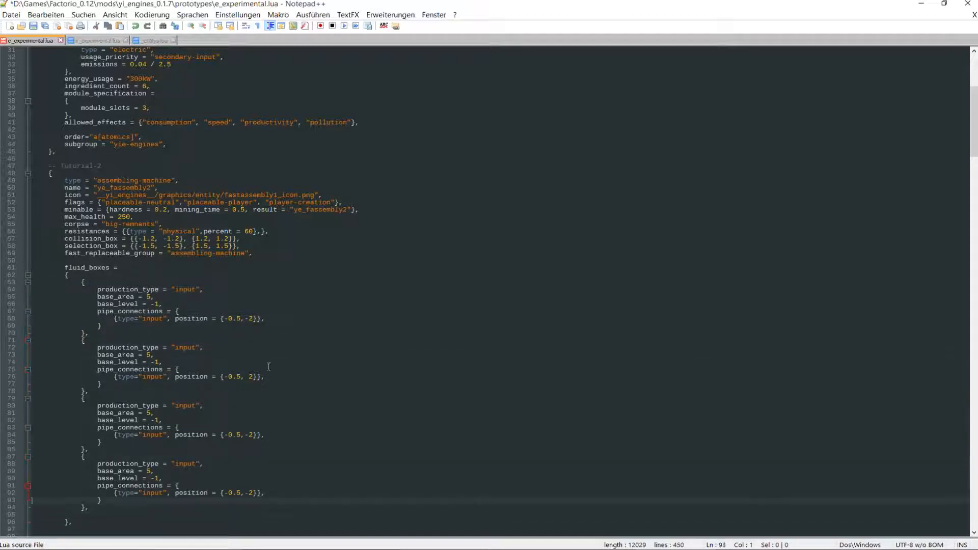
# Set the third fluid box's pipe connection position to {2,0}
pyautogui.click(223, 434)
pyautogui.press('Delete')
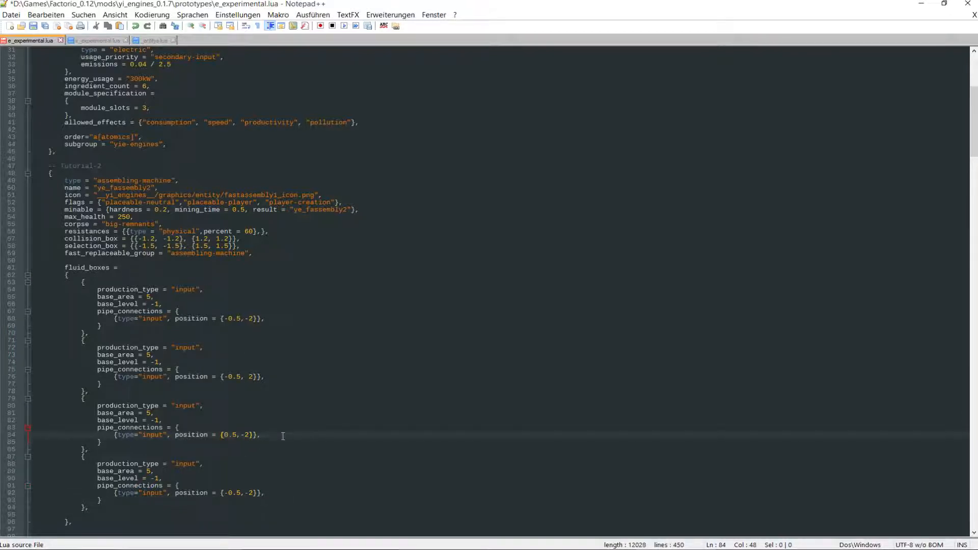
pyautogui.press('Delete')
pyautogui.write('1')
pyautogui.press('Escape')
pyautogui.press('Down')
pyautogui.press('Down')
pyautogui.press('Down')
pyautogui.press('Down')
pyautogui.press('Down')
pyautogui.press('Down')
pyautogui.press('Down')
pyautogui.press('Up')
pyautogui.press('Up')
pyautogui.press('Up')
pyautogui.press('Up')
pyautogui.press('Up')
pyautogui.press('Up')
pyautogui.press('Up')
pyautogui.press('BackSpace')
pyautogui.press('BackSpace')
pyautogui.press('BackSpace')
pyautogui.write('0')
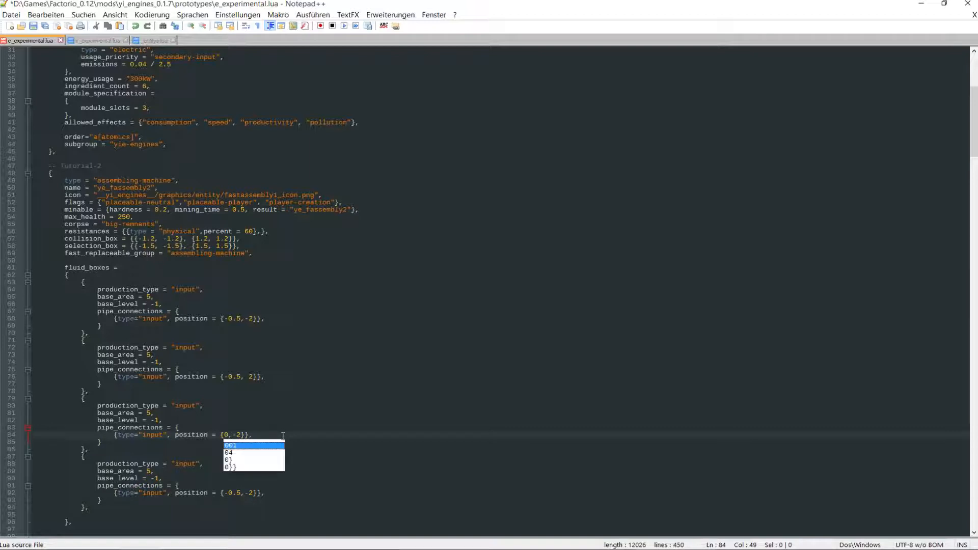
pyautogui.press('BackSpace')
pyautogui.write('2')
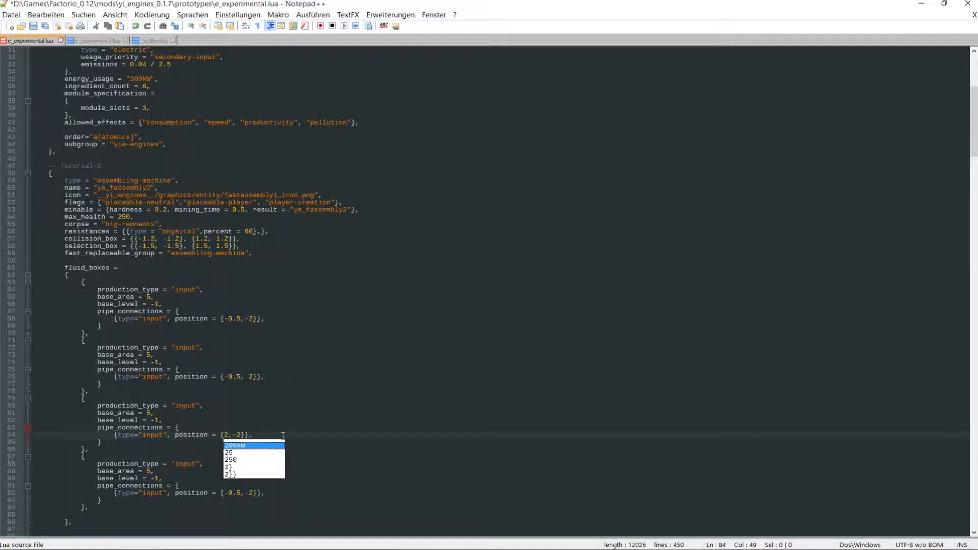
pyautogui.press('Escape')
pyautogui.press('Delete')
pyautogui.write('0')
pyautogui.press('Escape')
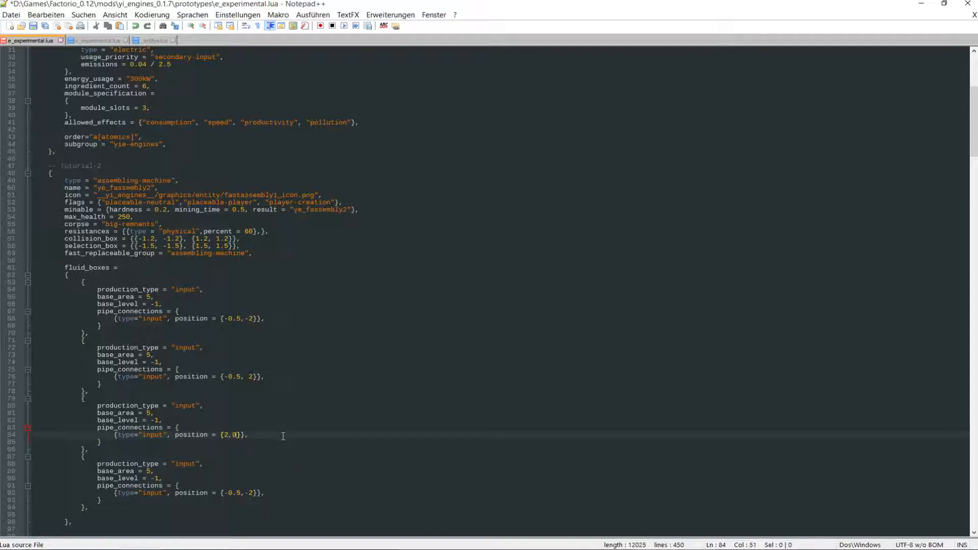
# Set the fourth fluid box's pipe connection position to {-2,0} and save e_experimental.lua
pyautogui.press('Down')
pyautogui.press('Down')
pyautogui.press('Down')
pyautogui.press('Down')
pyautogui.press('Down')
pyautogui.press('Down')
pyautogui.press('Down')
pyautogui.press('Down')
pyautogui.press('Down')
pyautogui.press('Up')
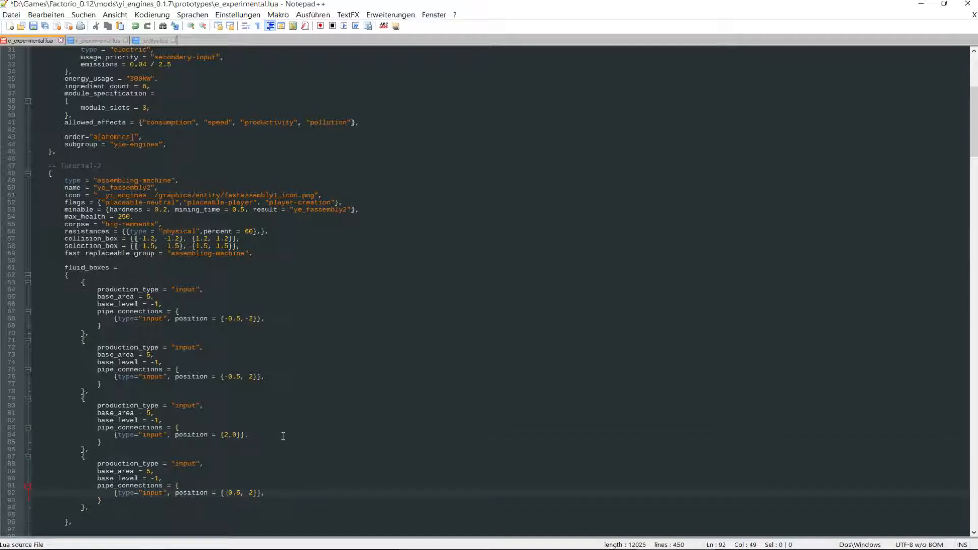
pyautogui.press('Delete')
pyautogui.press('Delete')
pyautogui.press('Delete')
pyautogui.press('Delete')
pyautogui.write('2,0')
pyautogui.click(382, 362)
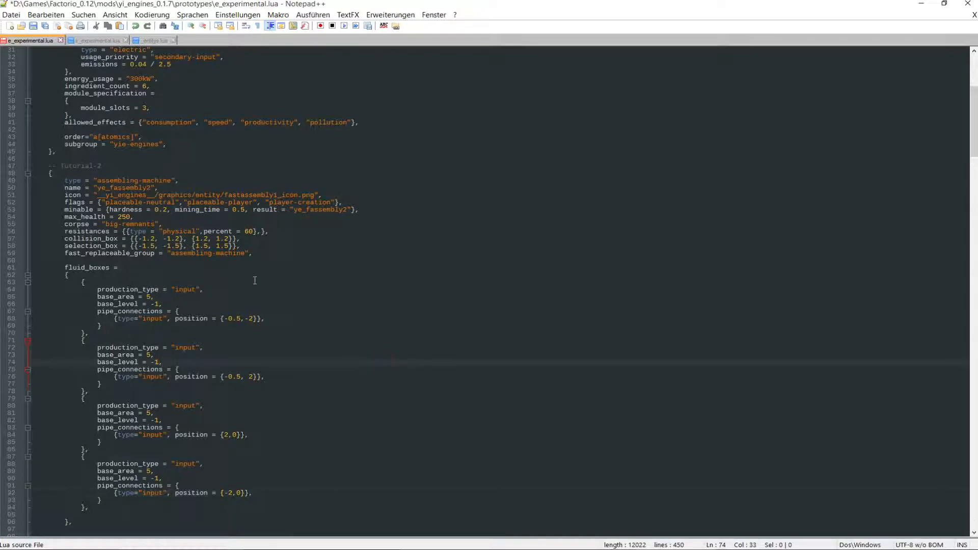
pyautogui.click(33, 25)
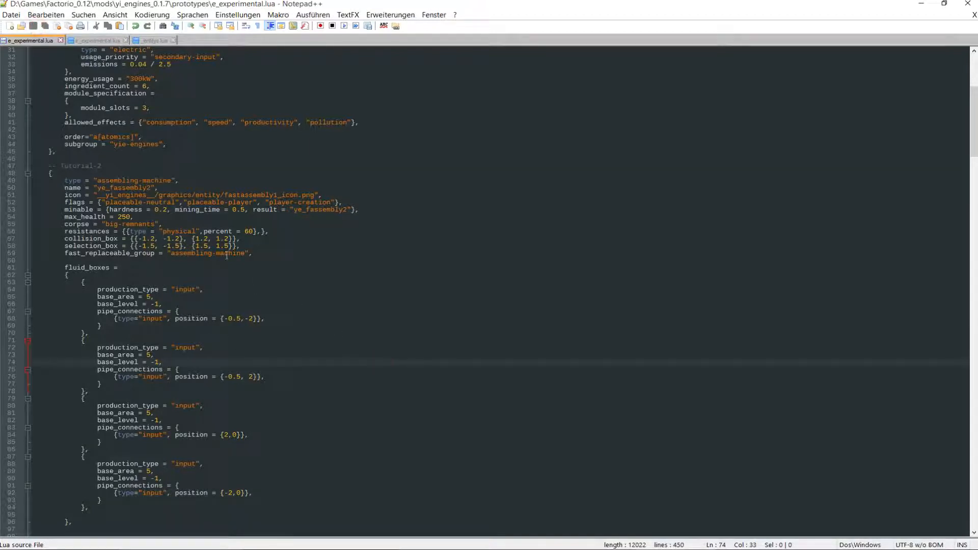
# Set the tut-2.png animation's width and height to 160
pyautogui.scroll(-3, 229, 246)
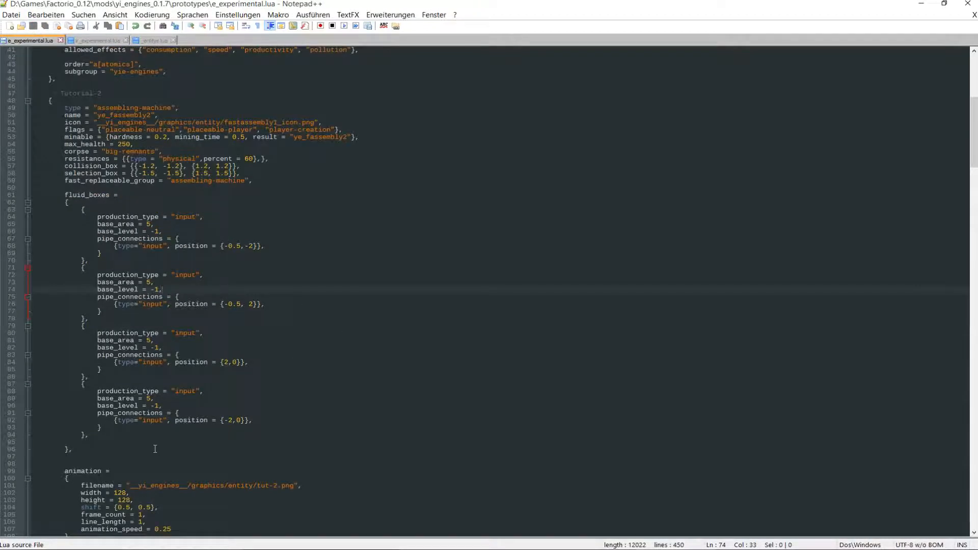
pyautogui.scroll(-3, 155, 450)
pyautogui.doubleClick(126, 421)
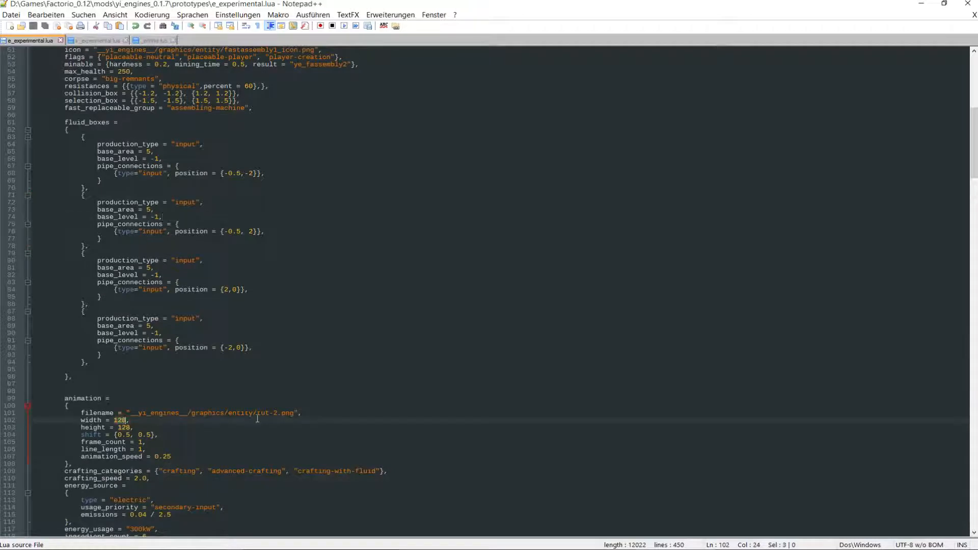
pyautogui.write('160')
pyautogui.press('Down')
pyautogui.press('Right')
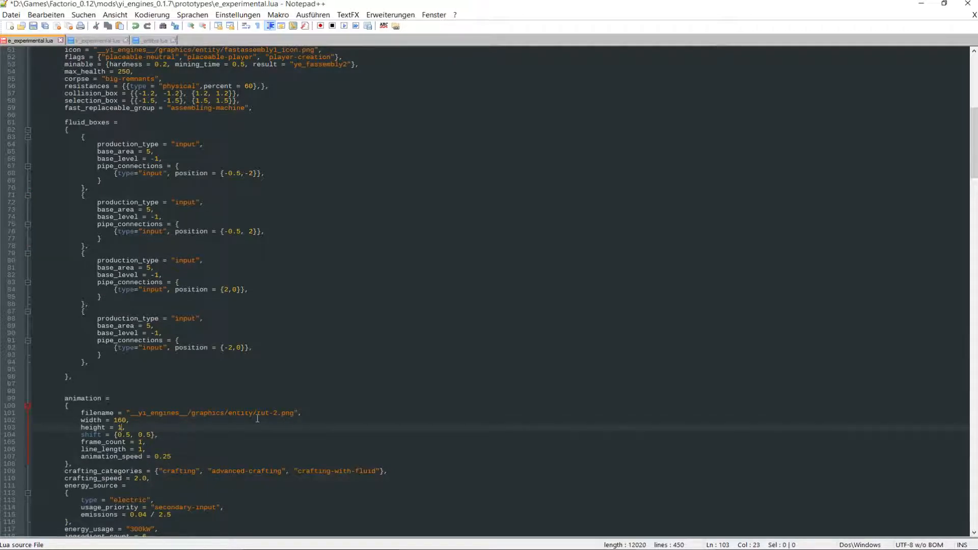
pyautogui.write('60')
# Set the tut-2.png animation's shift to {0.0, 0.0} and save the file
pyautogui.press('Down')
pyautogui.press('BackSpace')
pyautogui.write('0')
pyautogui.press('Right')
pyautogui.press('Right')
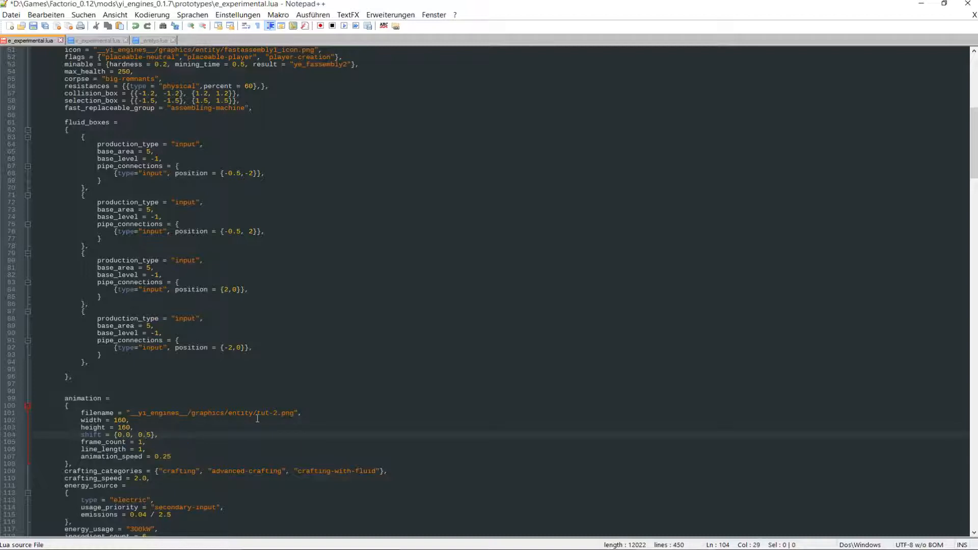
pyautogui.write('0')
pyautogui.click(321, 297)
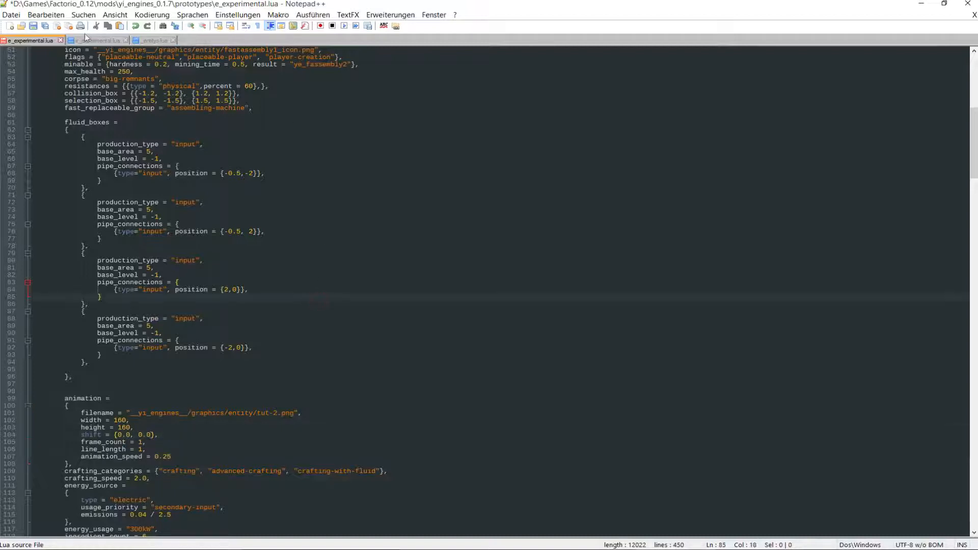
pyautogui.click(43, 26)
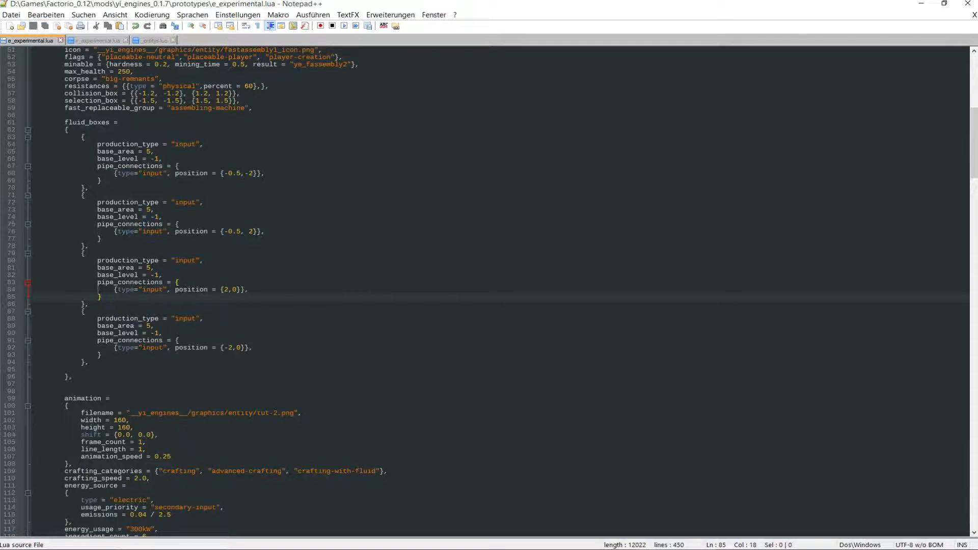
# Launch Factorio and load the saved game xT
pyautogui.click(169, 544)
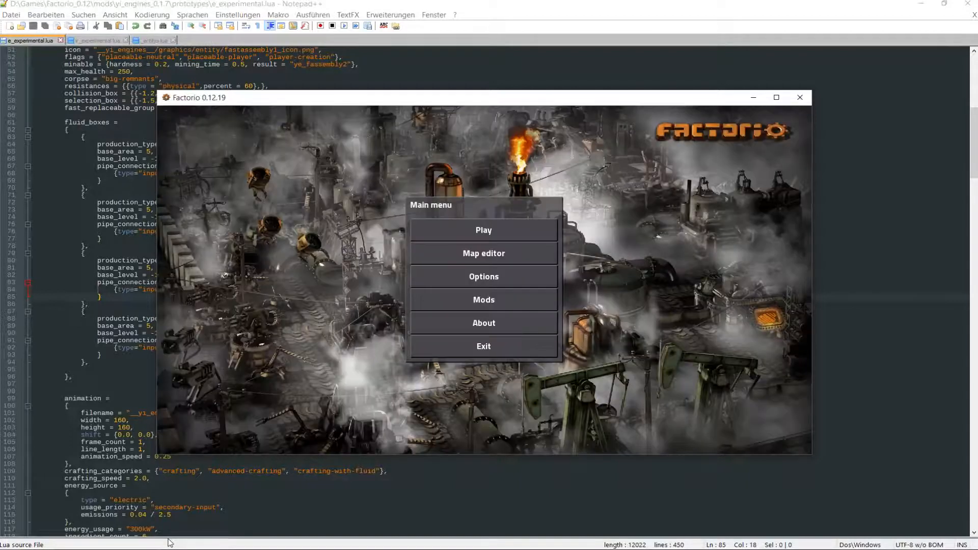
pyautogui.click(484, 230)
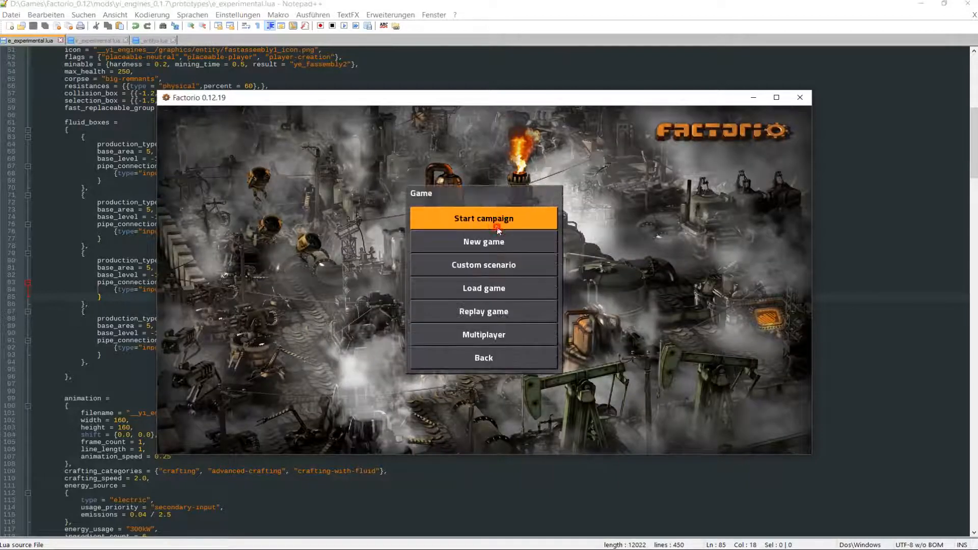
pyautogui.click(481, 283)
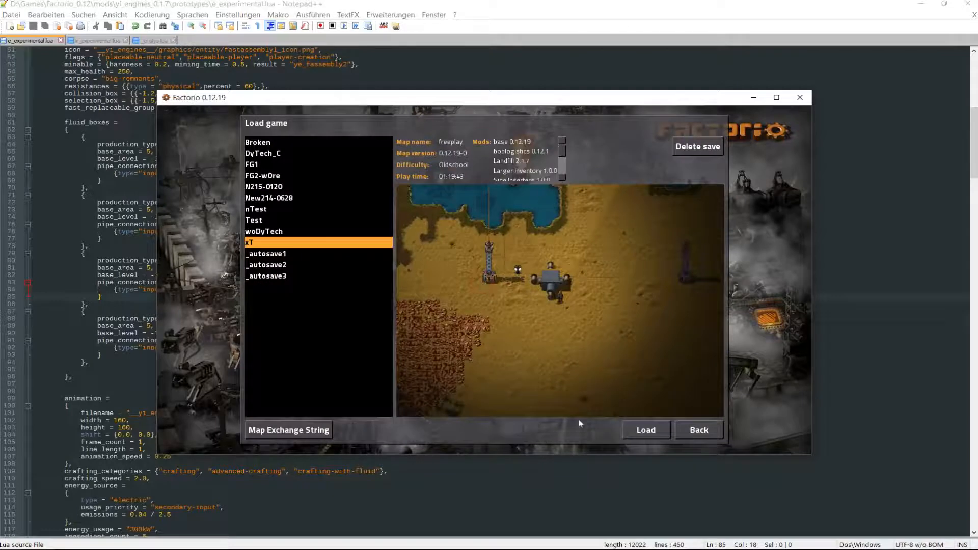
pyautogui.click(635, 429)
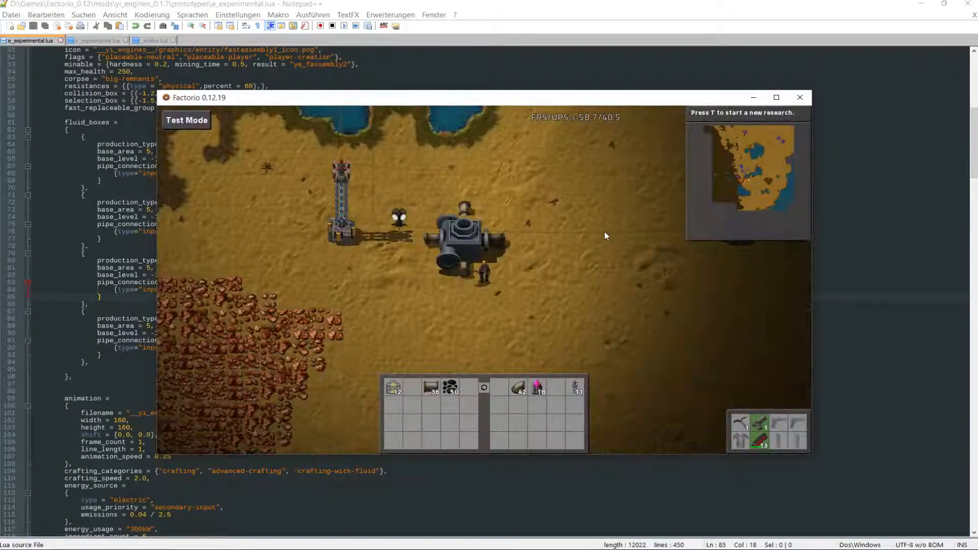
# Mine the iron pipes on the north and east sides of the placed machine
pyautogui.scroll(3, 605, 235)
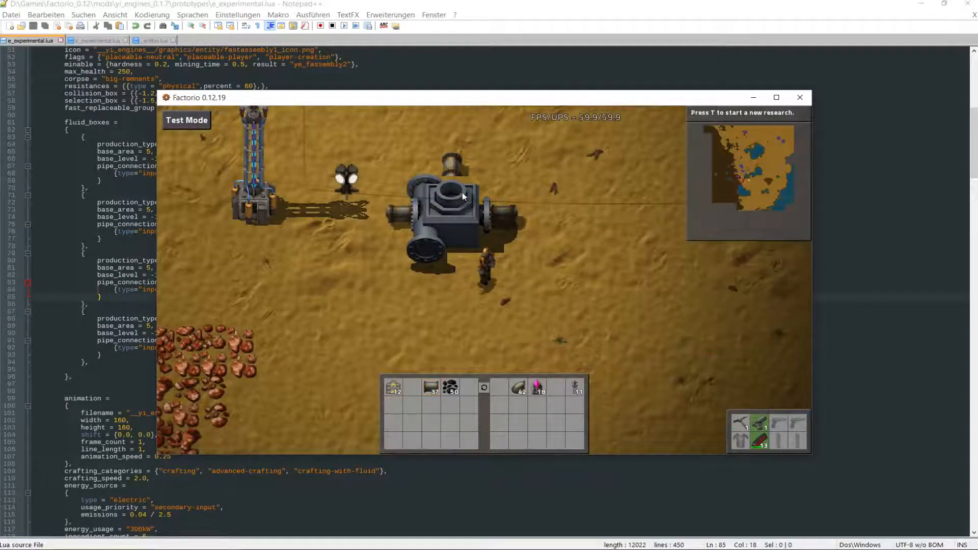
pyautogui.rightClick(453, 162)
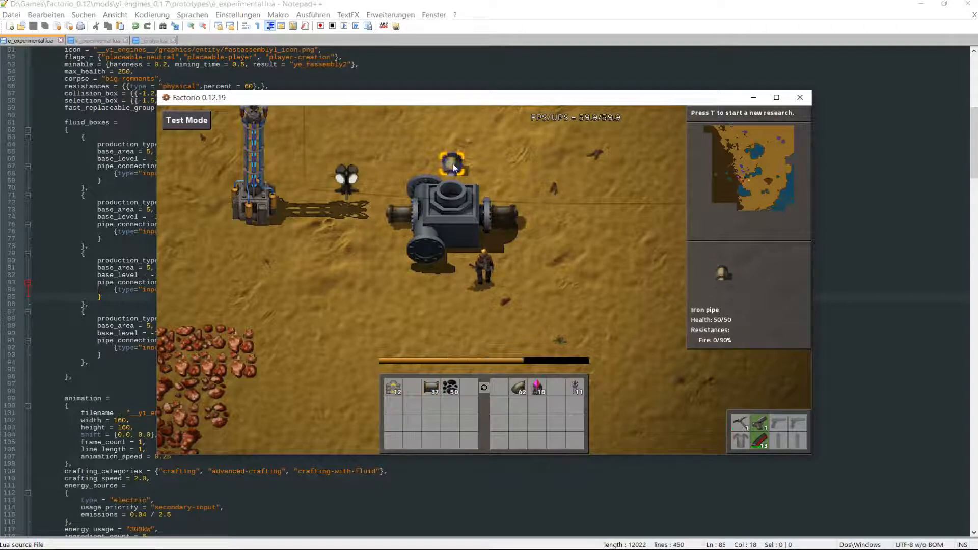
pyautogui.rightClick(501, 214)
pyautogui.scroll(5, 522, 214)
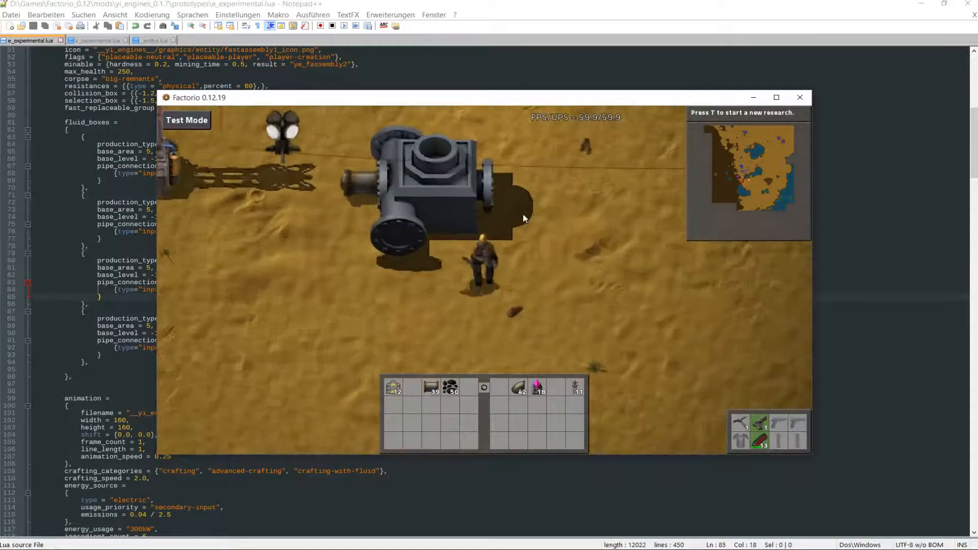
# Place iron pipes at the machine's south, east and north pipe connections
pyautogui.press('w')
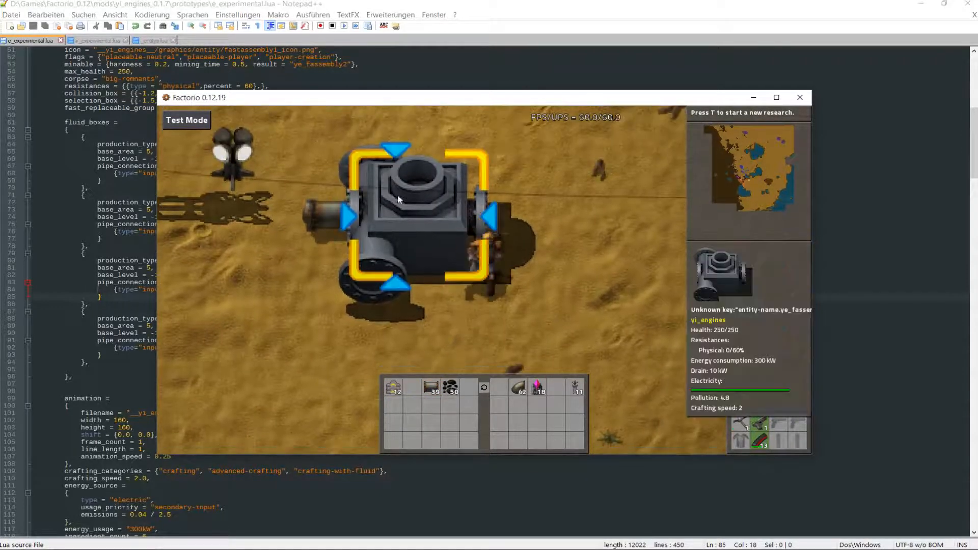
pyautogui.press('s')
pyautogui.click(431, 388)
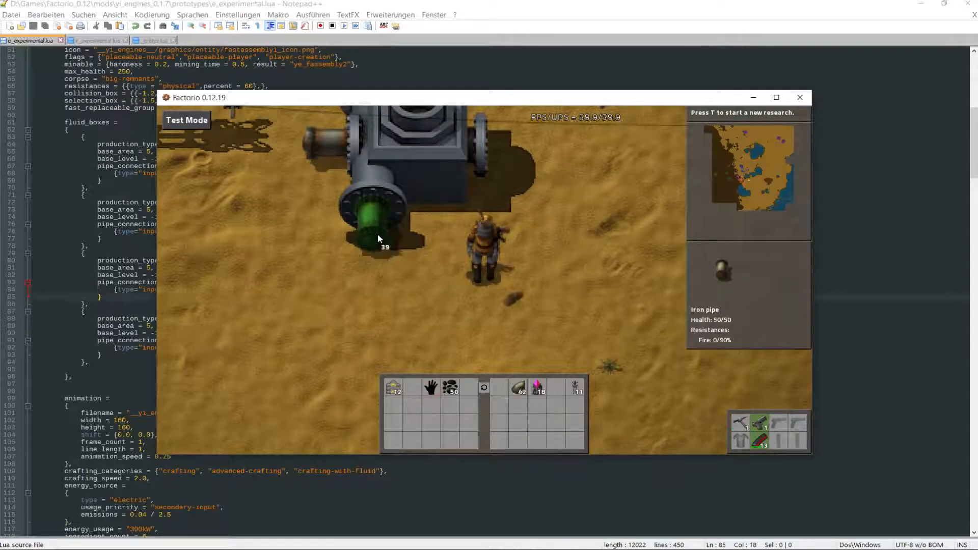
pyautogui.click(378, 240)
pyautogui.press('d')
pyautogui.press('w')
pyautogui.click(446, 226)
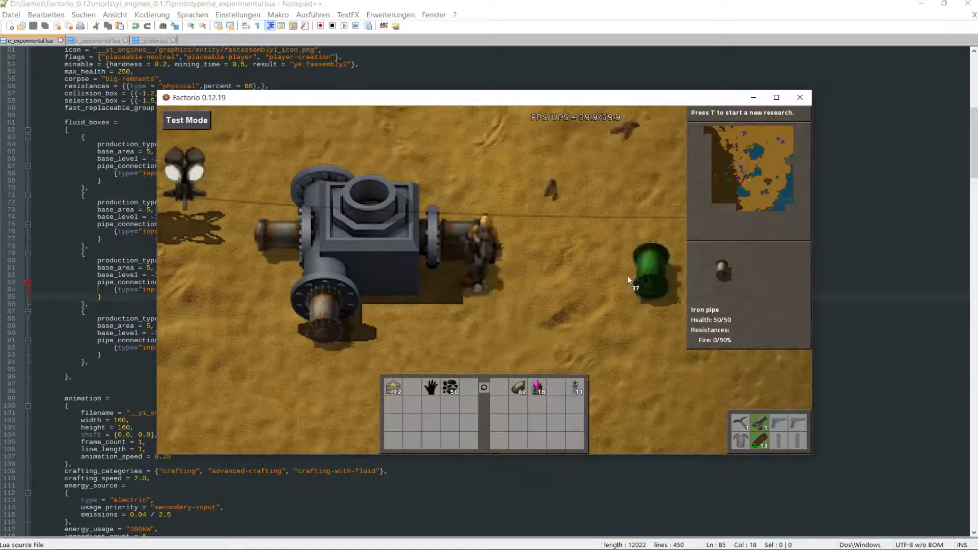
pyautogui.press('w')
pyautogui.click(393, 316)
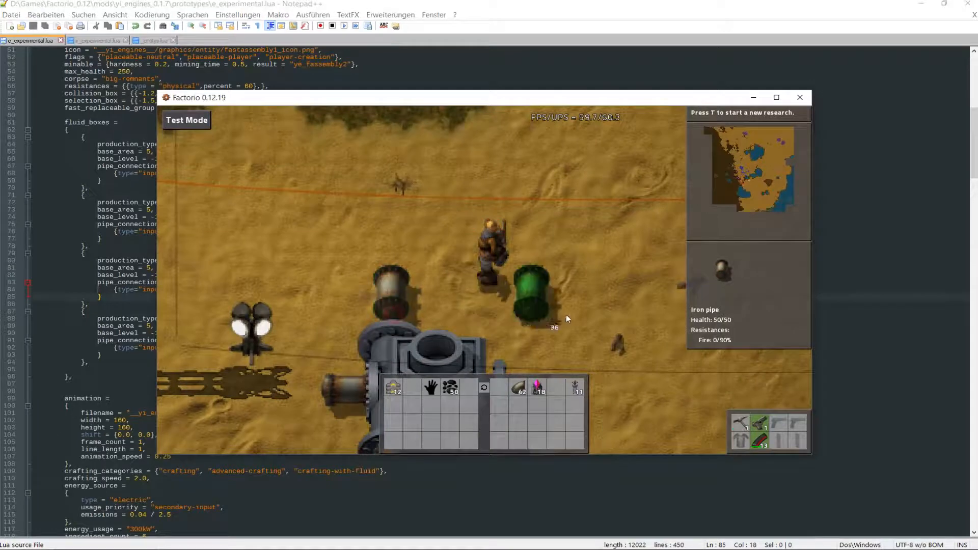
# Put the remaining iron pipes back into the inventory and inspect the machine's four pipe connections
pyautogui.press('s')
pyautogui.click(512, 316)
pyautogui.press('w')
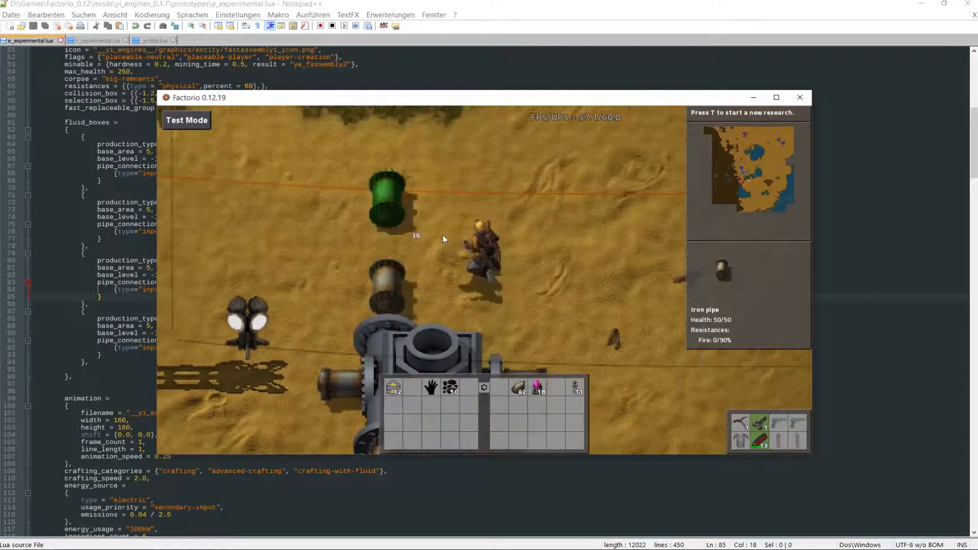
pyautogui.press('a')
pyautogui.press('s')
pyautogui.press('s')
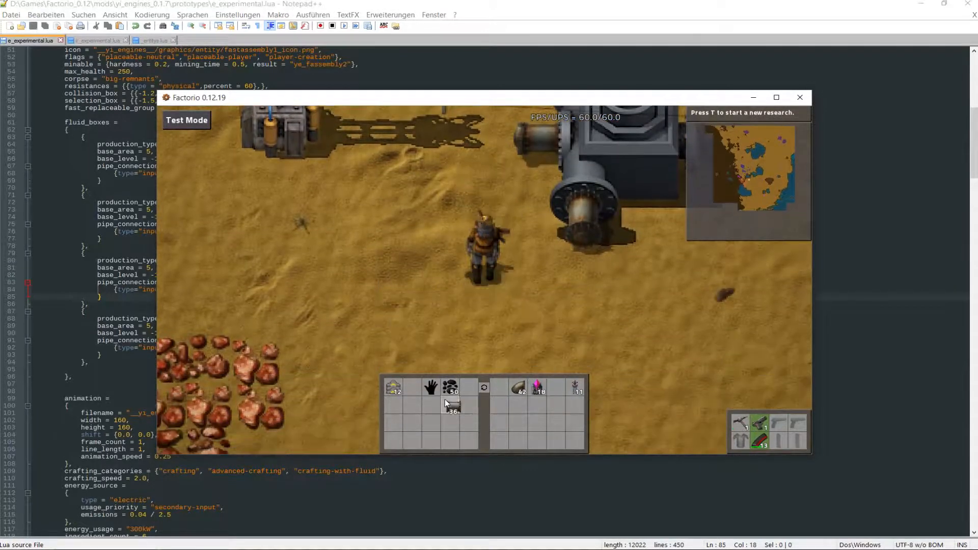
pyautogui.press('d')
pyautogui.press('q')
pyautogui.press('w')
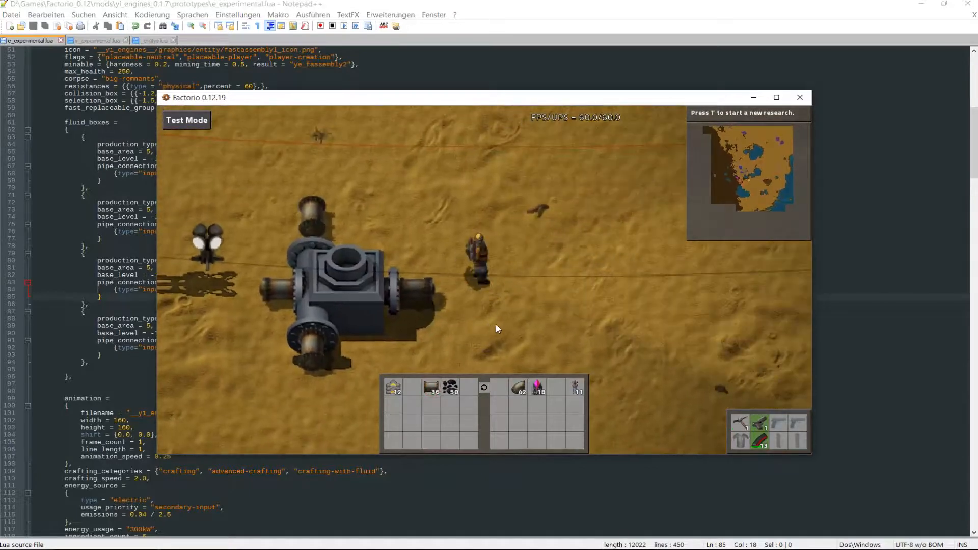
pyautogui.moveTo(313, 233)
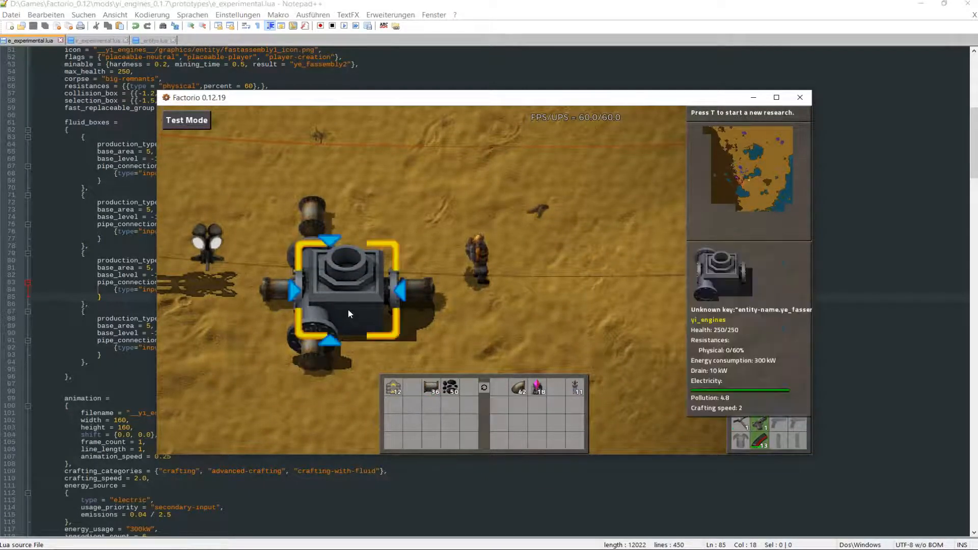
# Show the debug overlays to compare the machine and its pipes with the tile grid and collision boxes, and hide them again
pyautogui.press('F5')
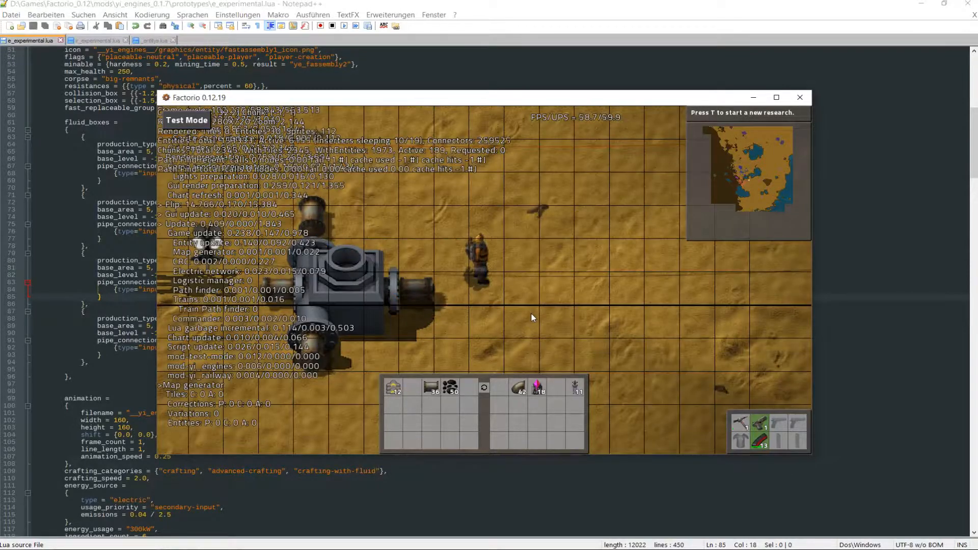
pyautogui.press('F5')
pyautogui.press('a')
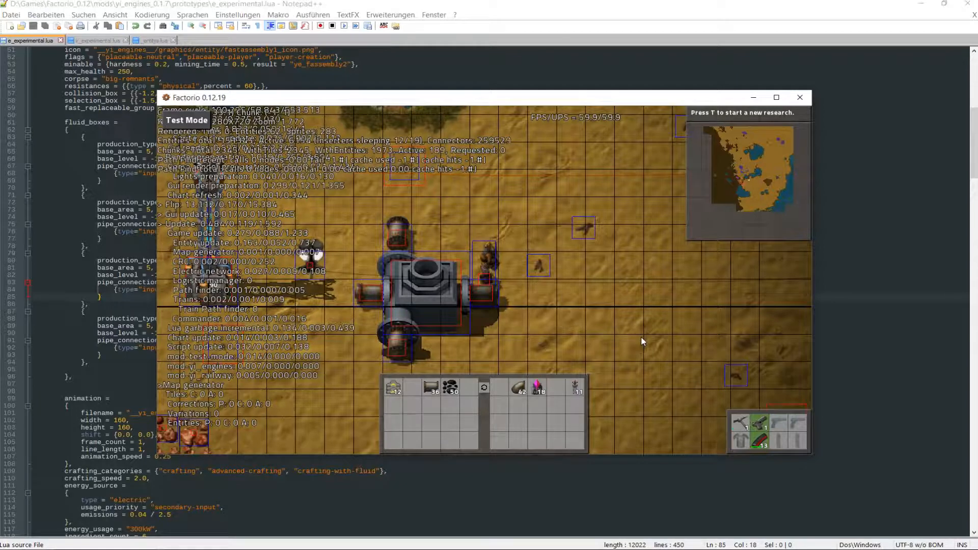
pyautogui.press('F5')
pyautogui.press('F5')
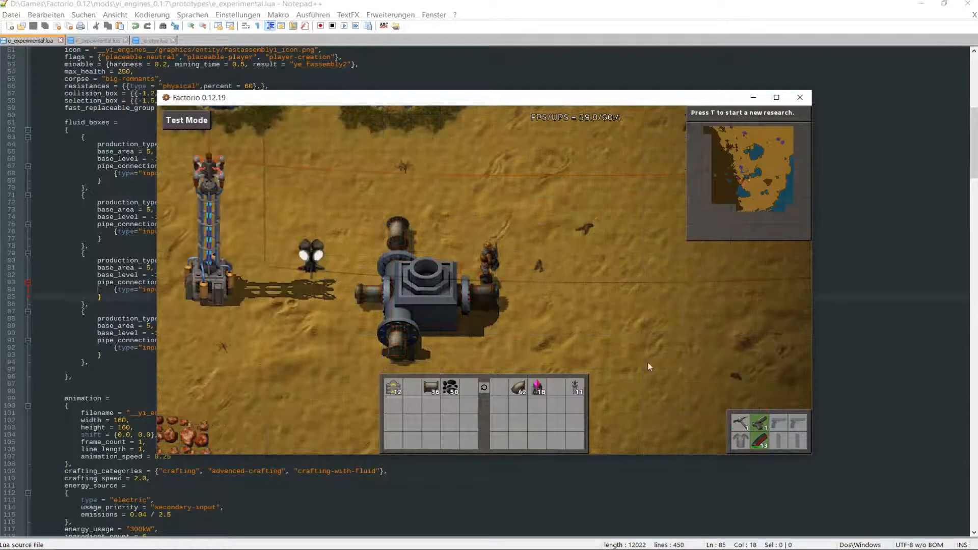
# Examine the machine sprite's overlap with the character from its south side, checking it against the debug grid and bounding boxes
pyautogui.press('d')
pyautogui.press('s')
pyautogui.scroll(3, 591, 312)
pyautogui.press('a')
pyautogui.press('w')
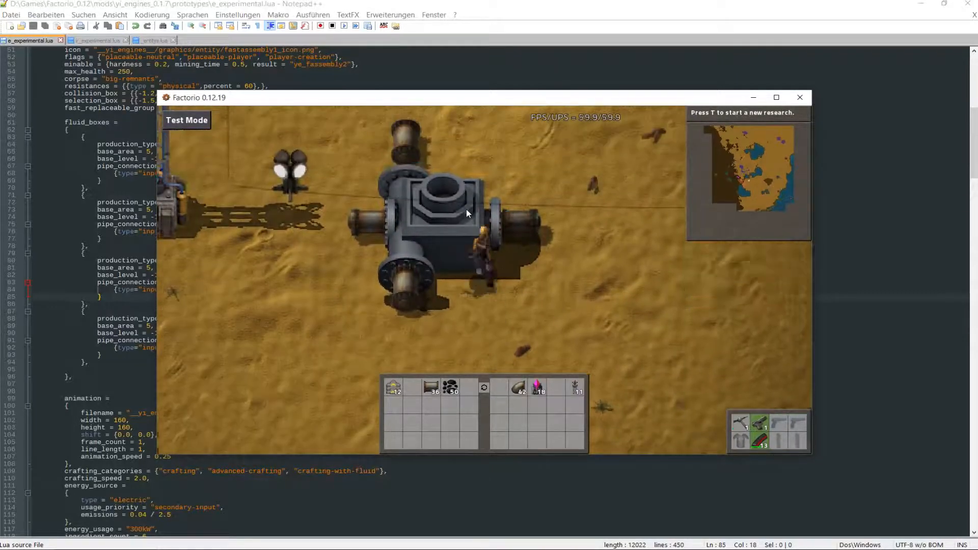
pyautogui.press('s')
pyautogui.press('w')
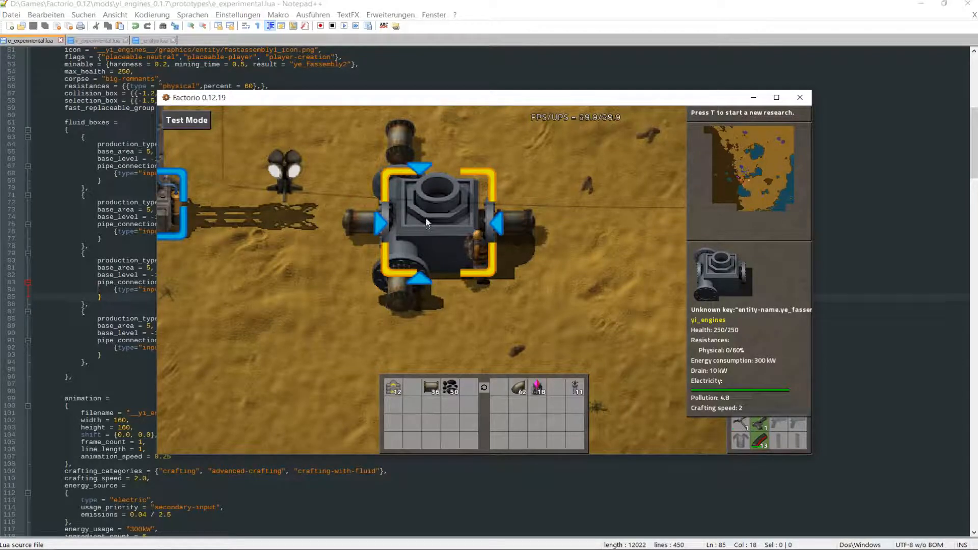
pyautogui.press('F5')
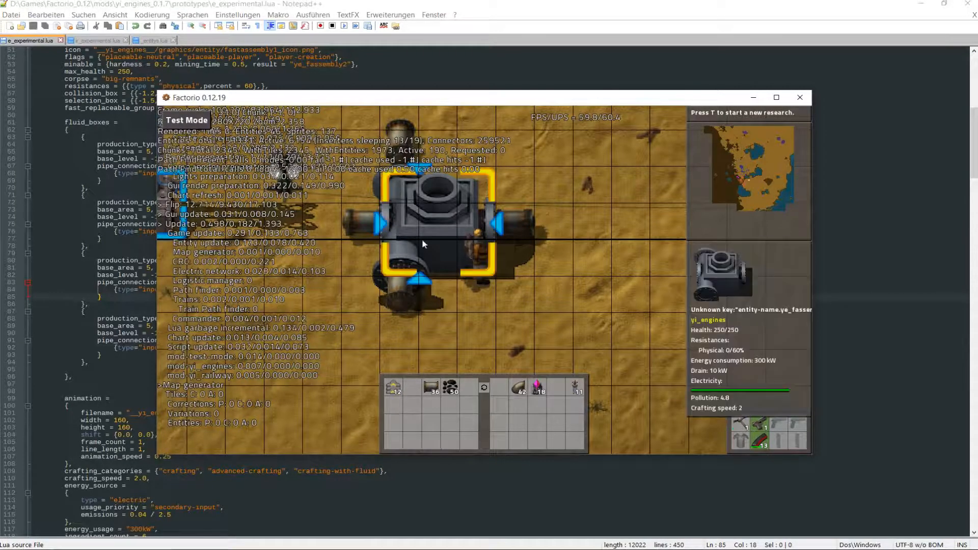
pyautogui.press('F5')
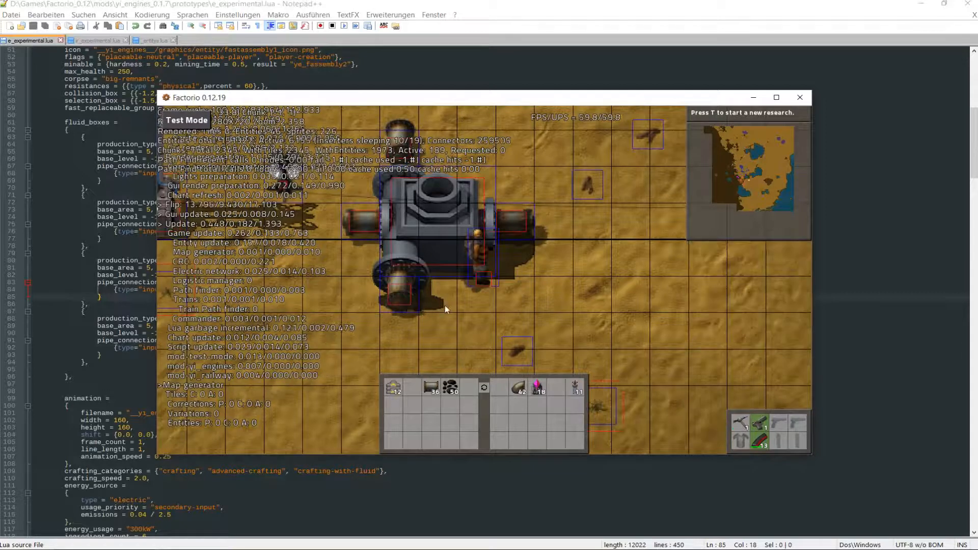
pyautogui.press('F5')
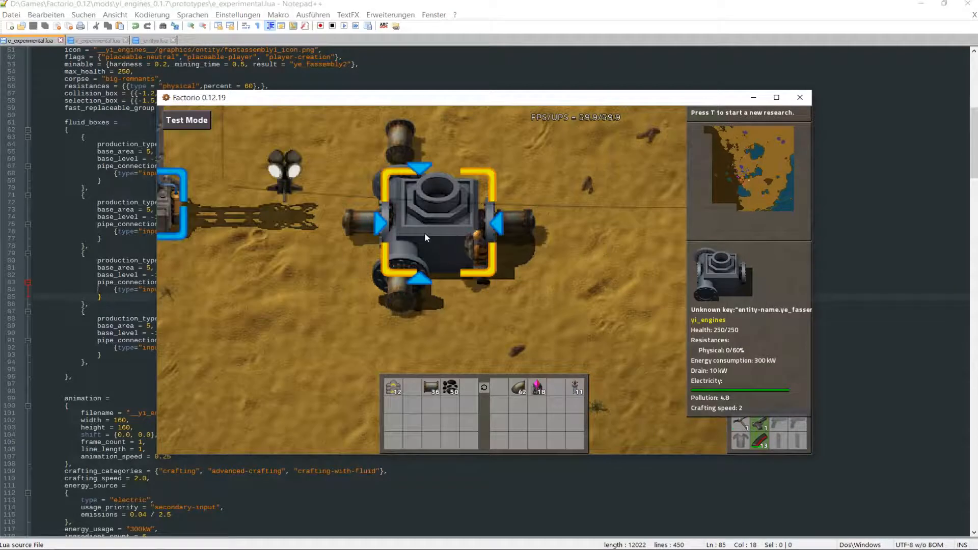
# Mine the iron pipes on the machine's east and west sides and rotate the machine to test its connection positions
pyautogui.press('r')
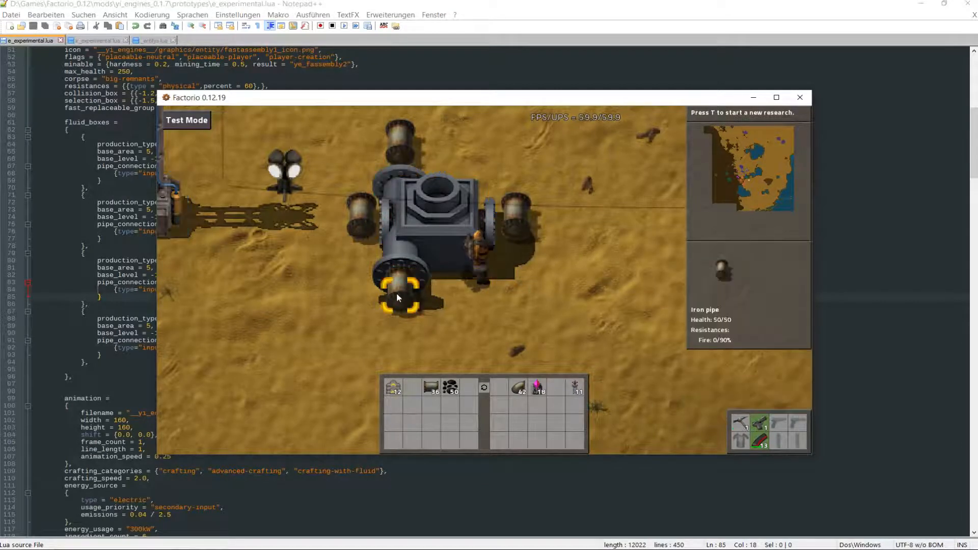
pyautogui.rightClick(520, 218)
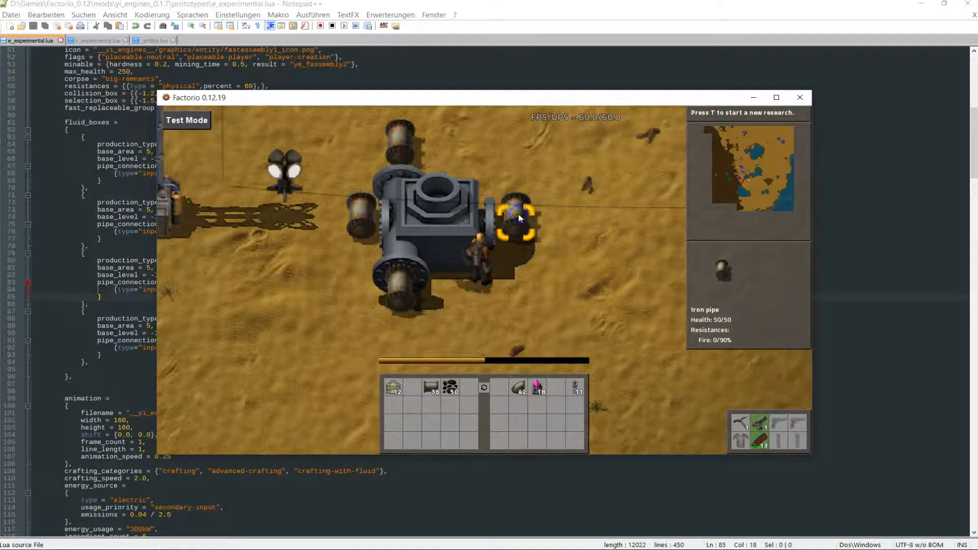
pyautogui.rightClick(365, 211)
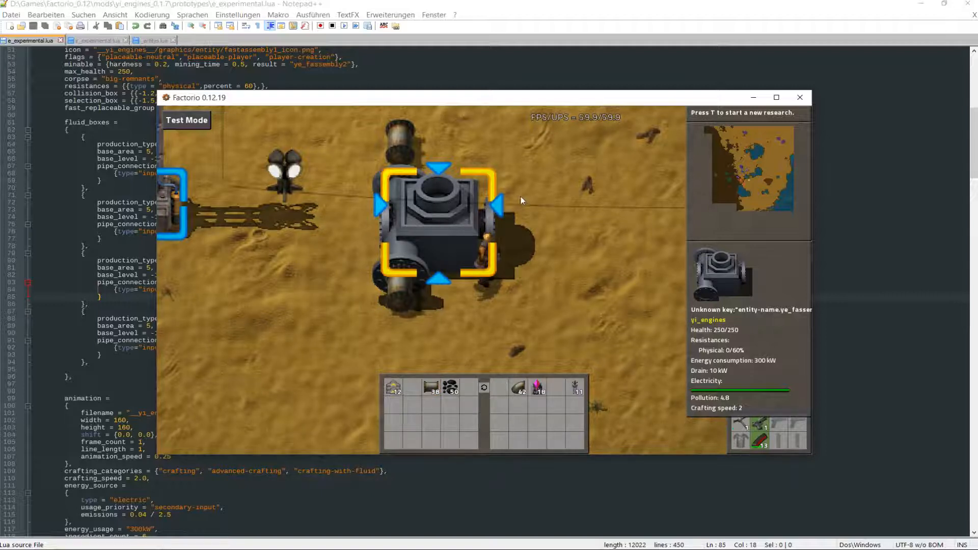
pyautogui.press('r')
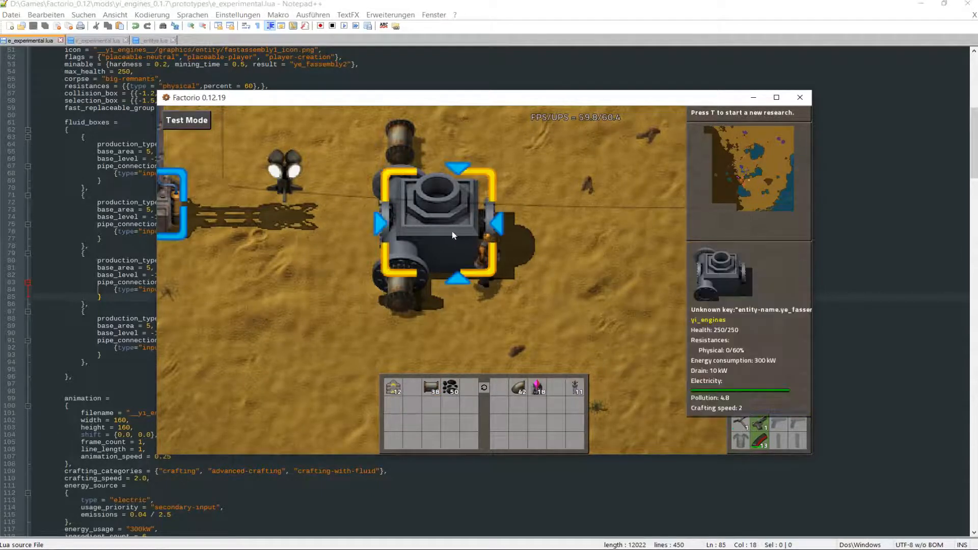
pyautogui.press('r')
pyautogui.press('r')
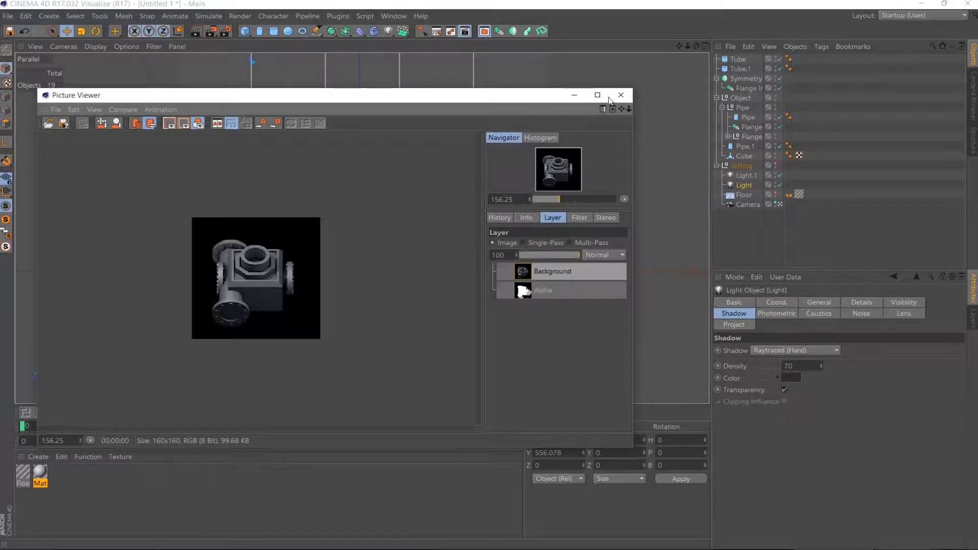
# Switch to Cinema 4D, close the rendered picture, and group Symmetry, Tube and Tube.1 under the Object null
pyautogui.click(619, 95)
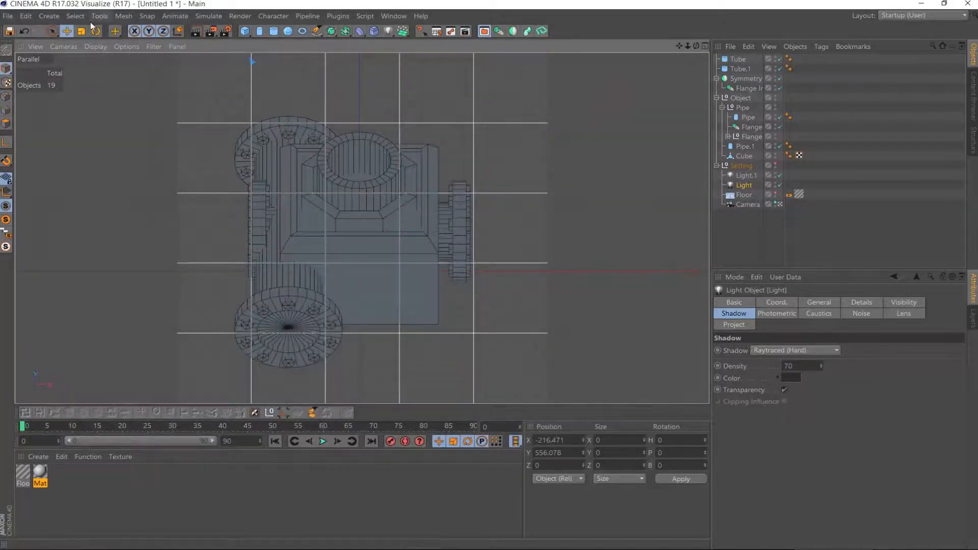
pyautogui.click(737, 69)
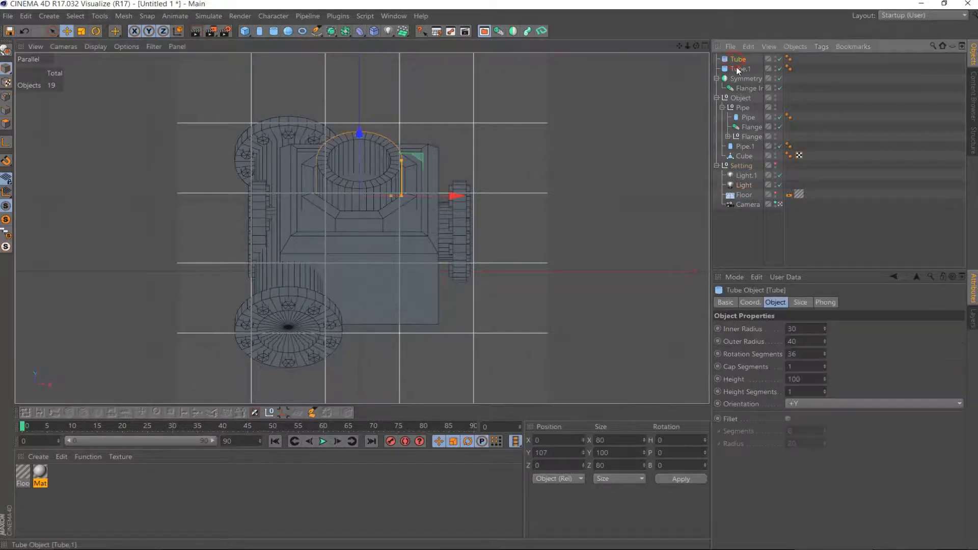
pyautogui.click(742, 98)
pyautogui.click(747, 78)
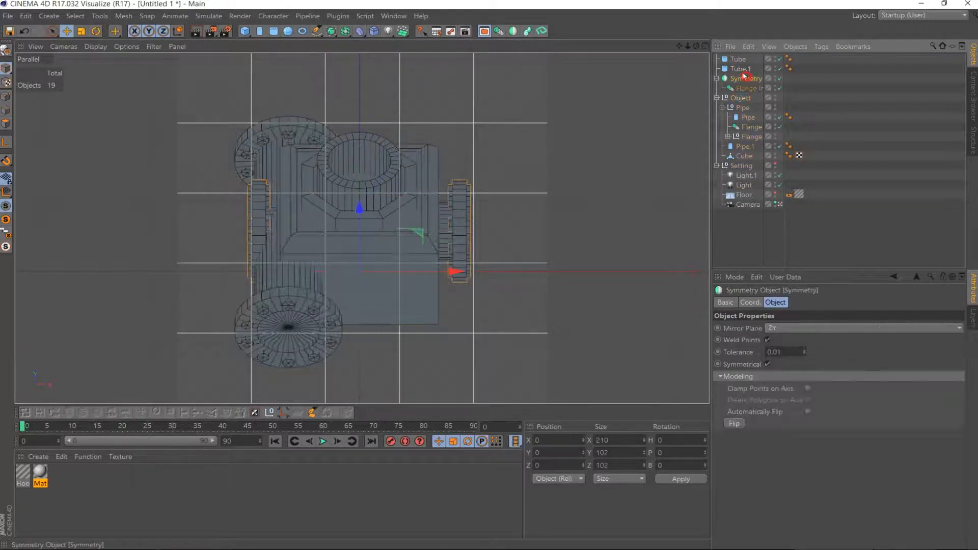
pyautogui.click(741, 69)
pyautogui.click(717, 79)
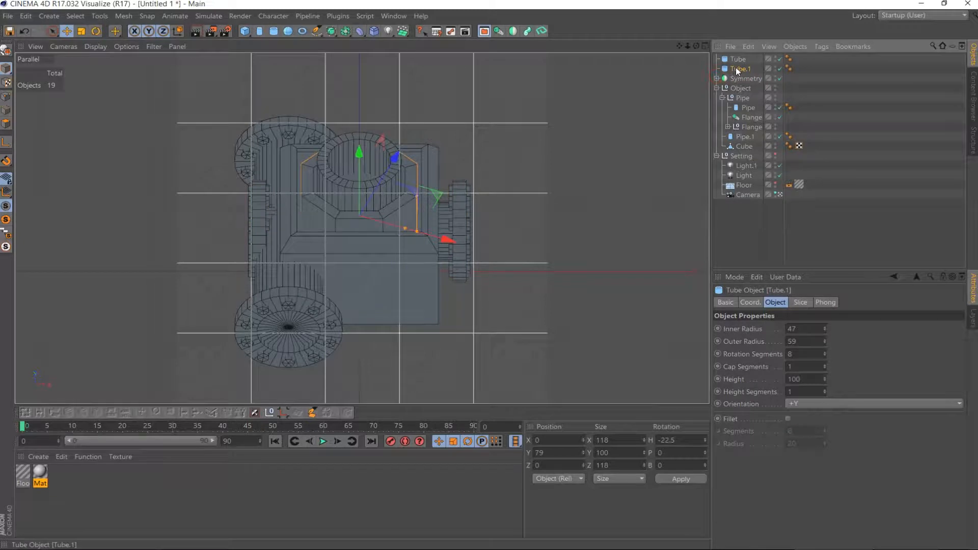
pyautogui.moveTo(737, 72)
pyautogui.mouseDown()
pyautogui.moveTo(743, 94)
pyautogui.moveTo(744, 74)
pyautogui.mouseUp()
pyautogui.click(738, 59)
pyautogui.click(740, 59)
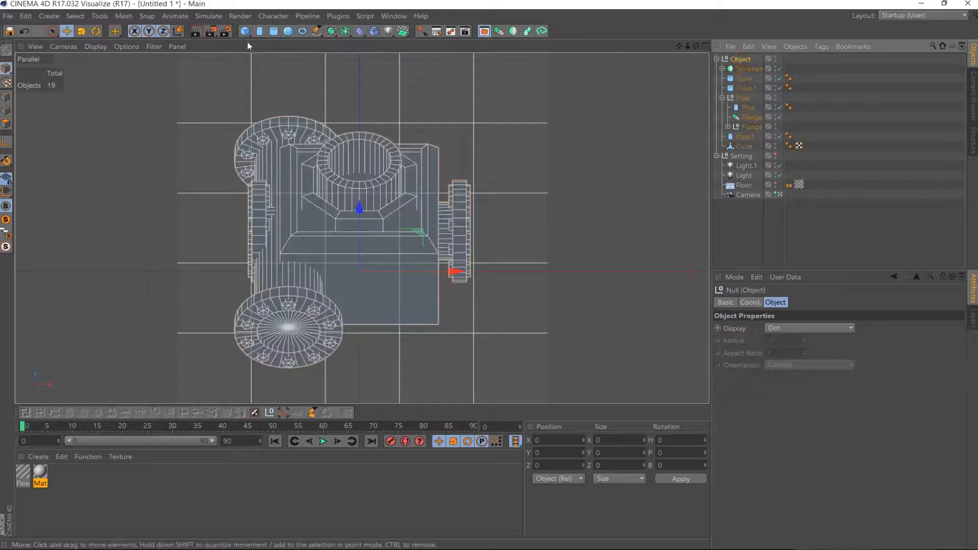
# Rotate the Object null's heading in 90-degree steps to -90, -180 and -270 degrees, and return it to 0
pyautogui.click(95, 32)
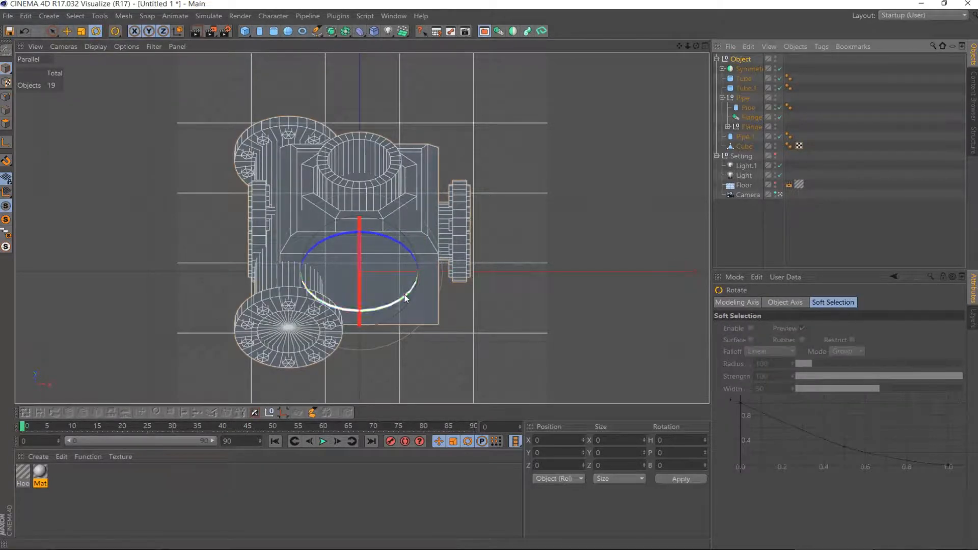
pyautogui.moveTo(405, 293); pyautogui.dragTo(325, 303)
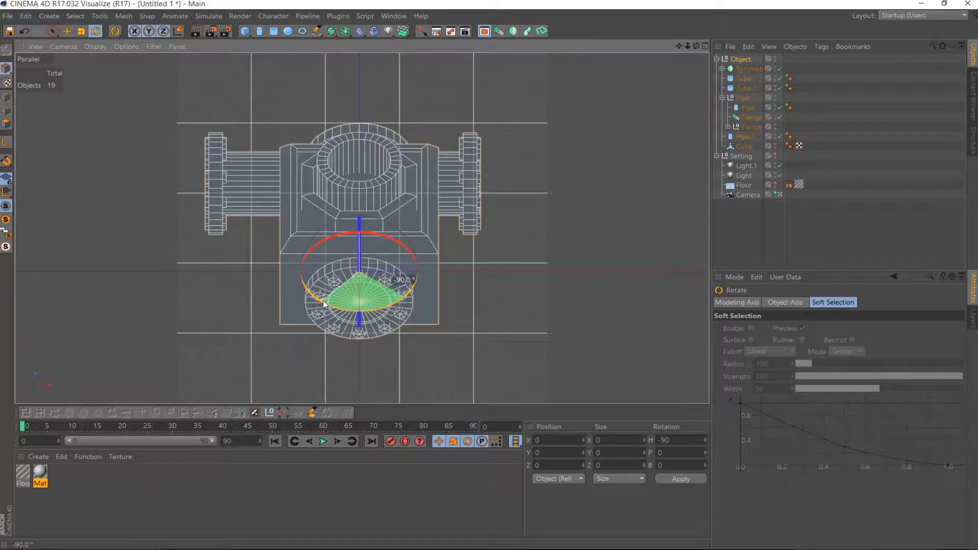
pyautogui.moveTo(323, 301); pyautogui.dragTo(201, 188)
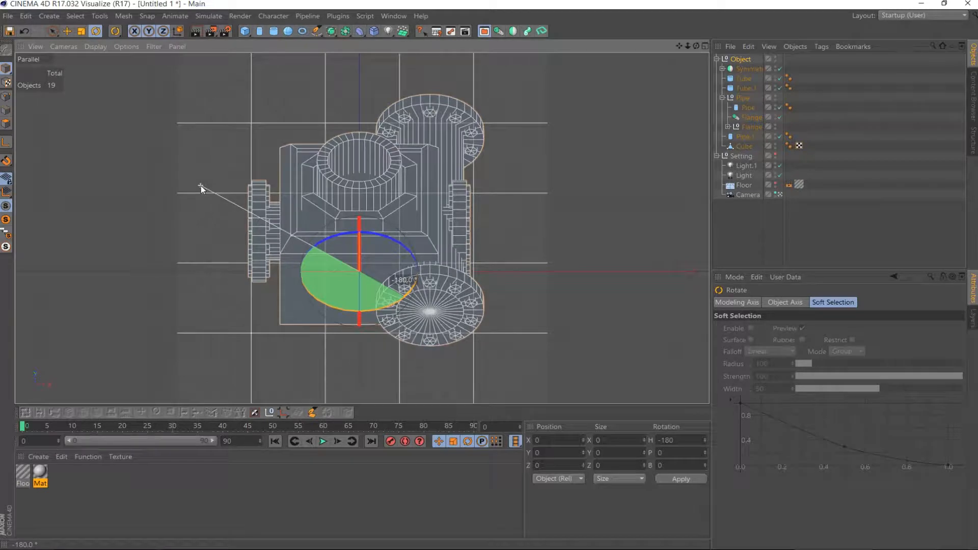
pyautogui.moveTo(201, 185); pyautogui.dragTo(380, 255)
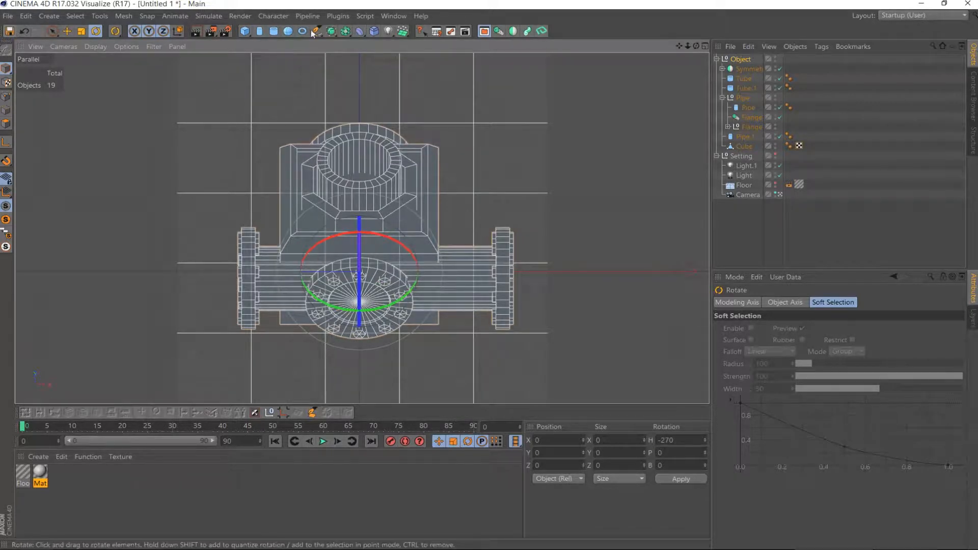
pyautogui.moveTo(321, 303); pyautogui.dragTo(429, 217)
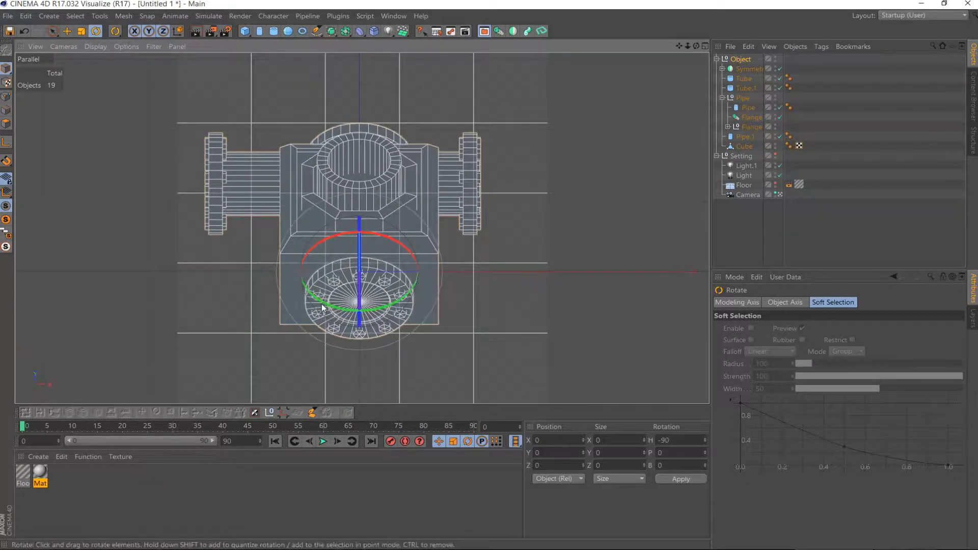
pyautogui.moveTo(332, 308); pyautogui.dragTo(415, 308)
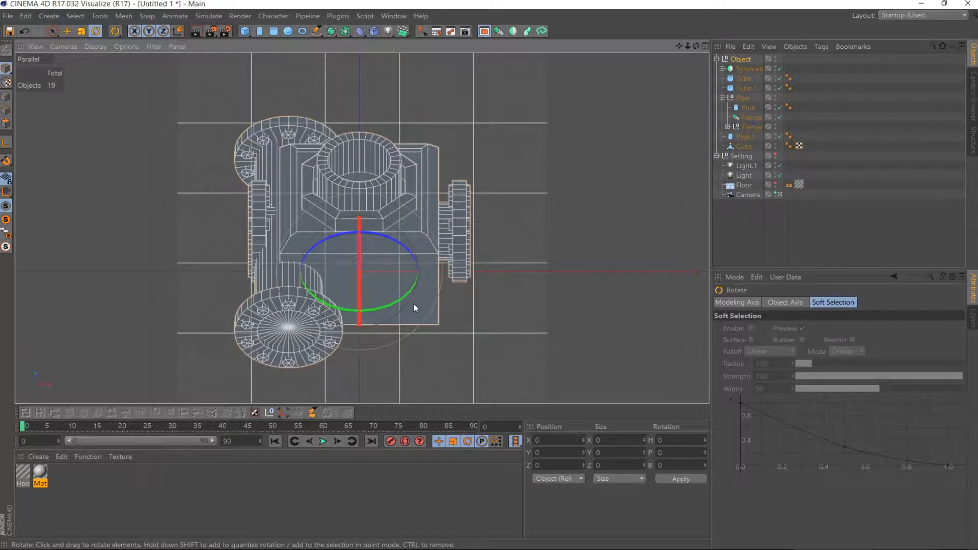
# Try to move the Pipe null along X to 71, towards the machine's centre, and undo the move
pyautogui.click(742, 97)
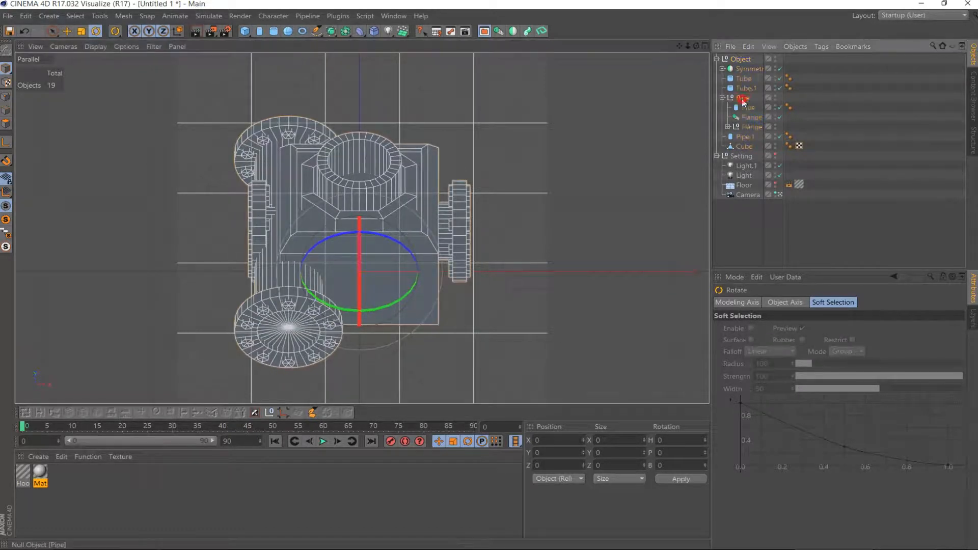
pyautogui.click(63, 32)
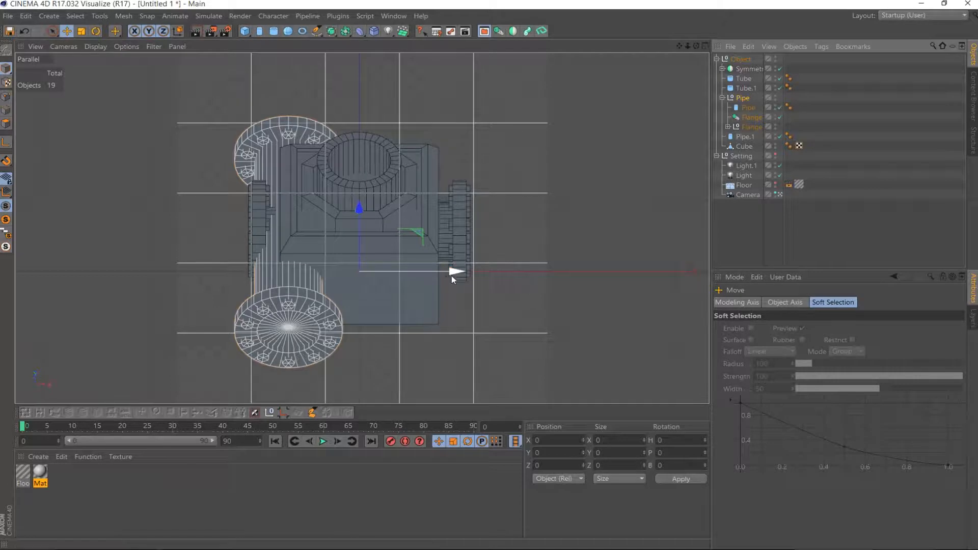
pyautogui.moveTo(452, 274); pyautogui.dragTo(531, 273)
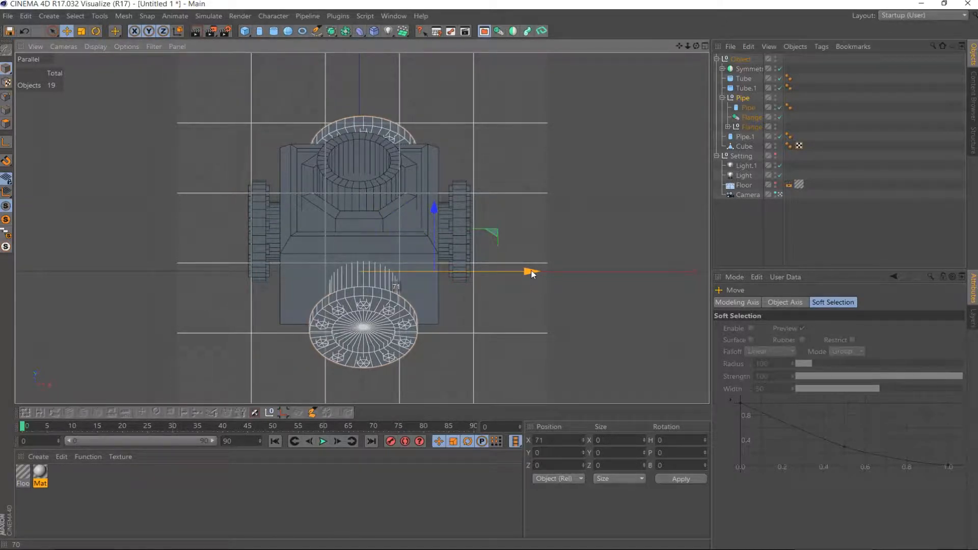
pyautogui.click(24, 31)
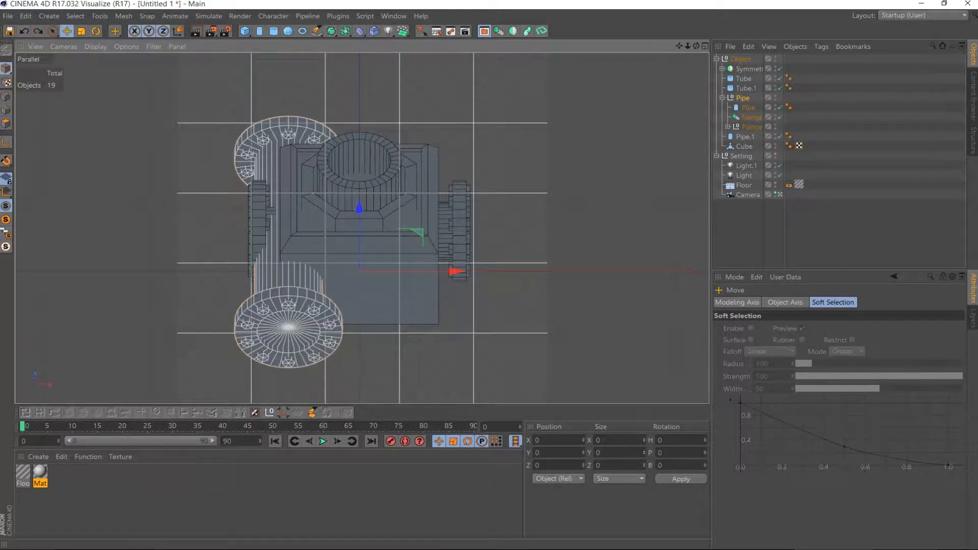
# Switch to Factorio, examine the machine sprite and its pipe connections from far and near, and return to Cinema 4D
pyautogui.hotkey('alt', 'Tab')
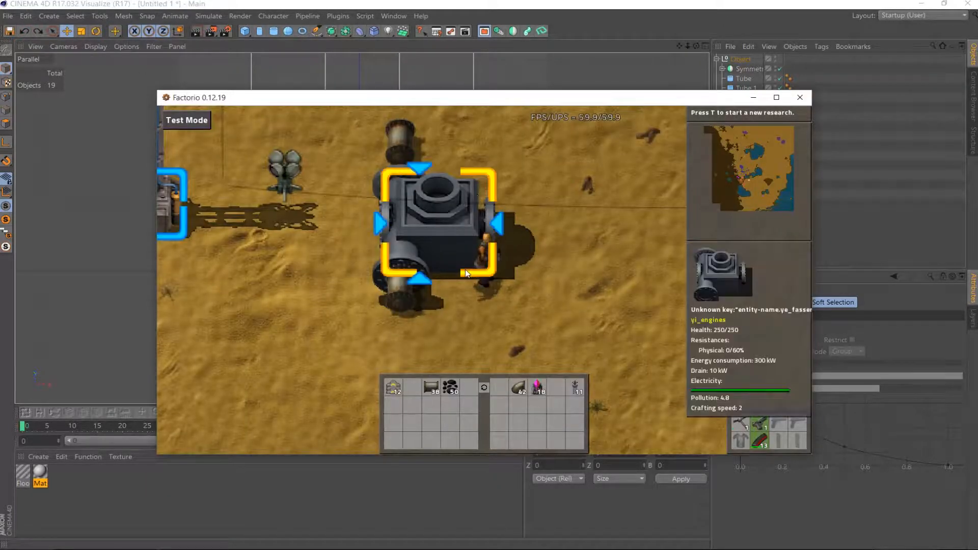
pyautogui.scroll(-5, 584, 288)
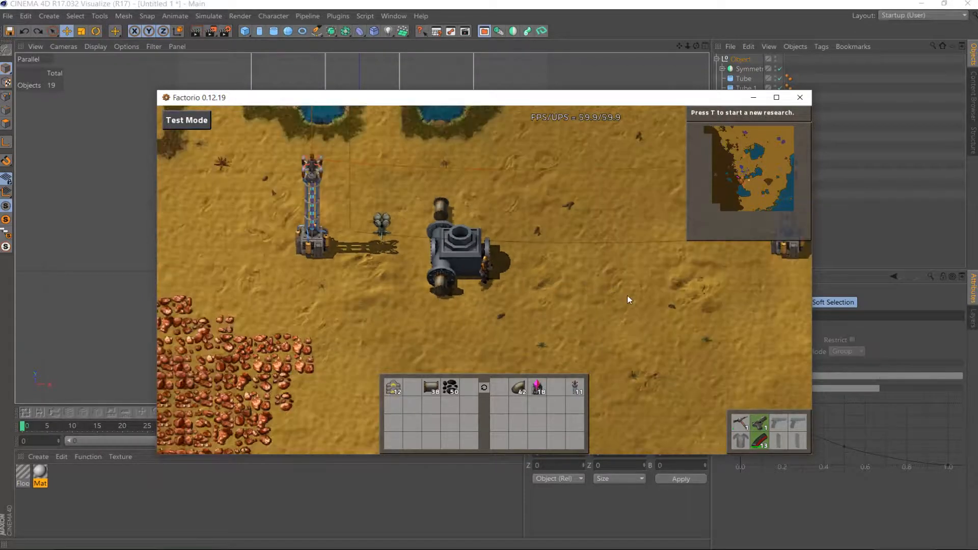
pyautogui.scroll(-2, 623, 296)
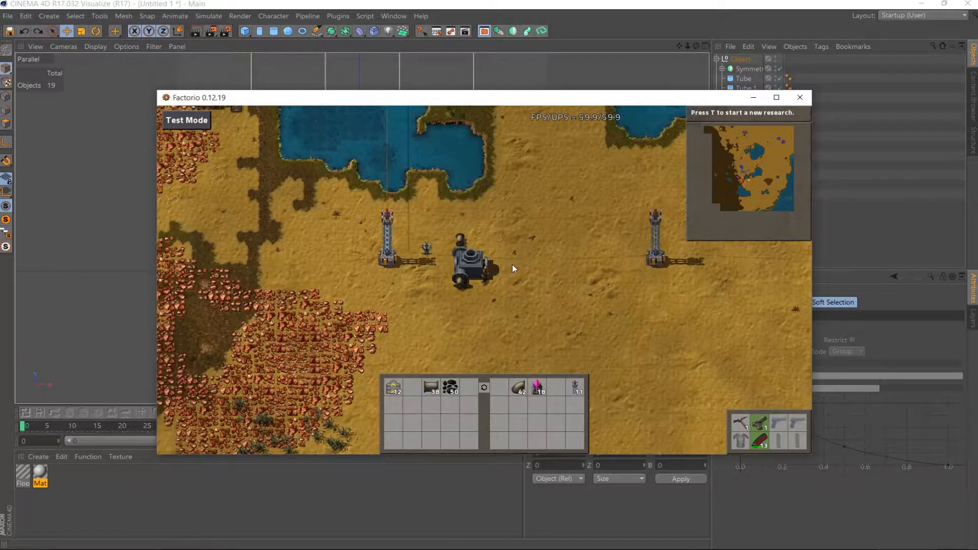
pyautogui.scroll(7, 512, 265)
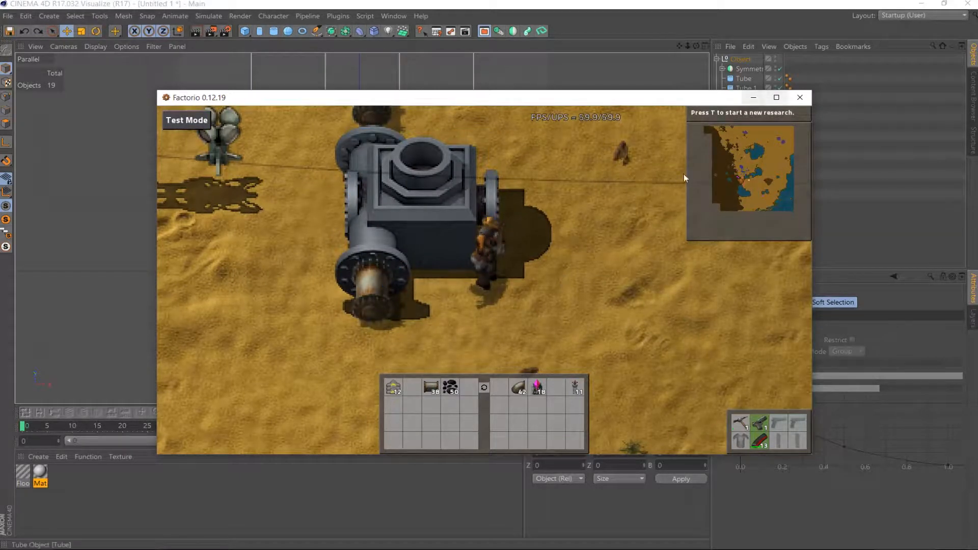
pyautogui.click(504, 10)
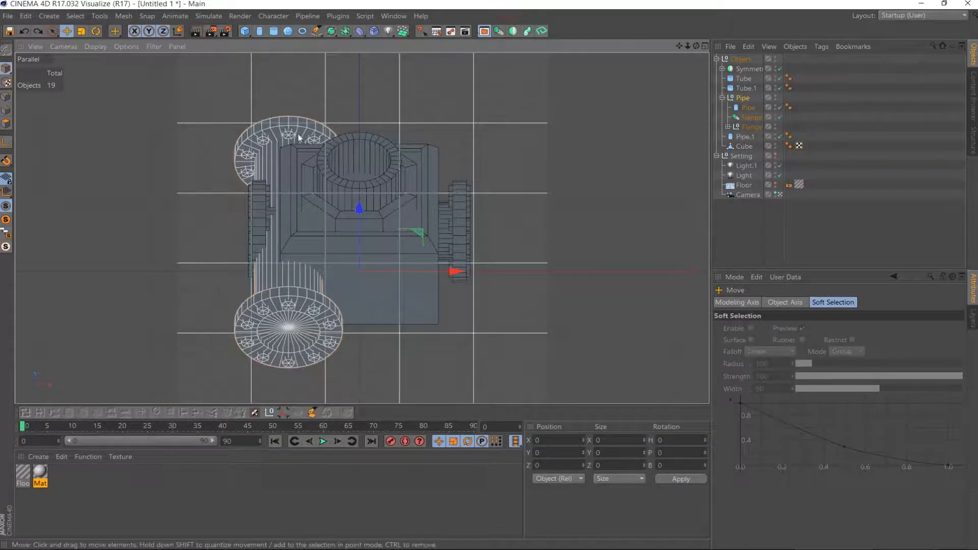
pyautogui.click(745, 100)
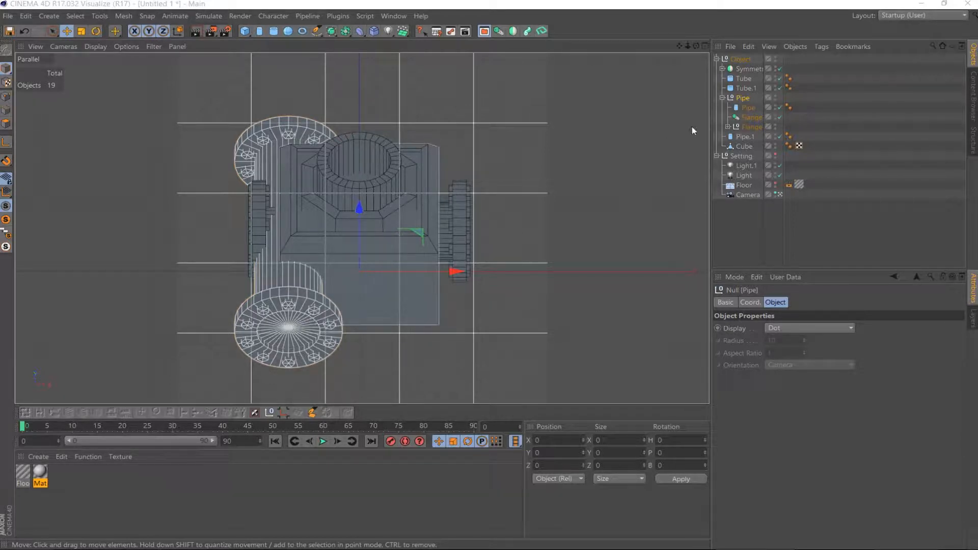
pyautogui.click(722, 97)
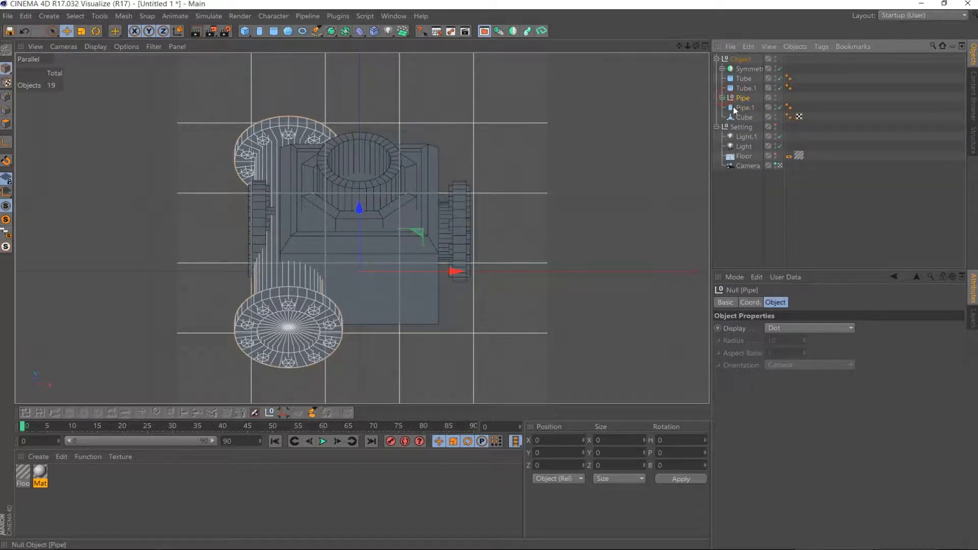
pyautogui.click(744, 107)
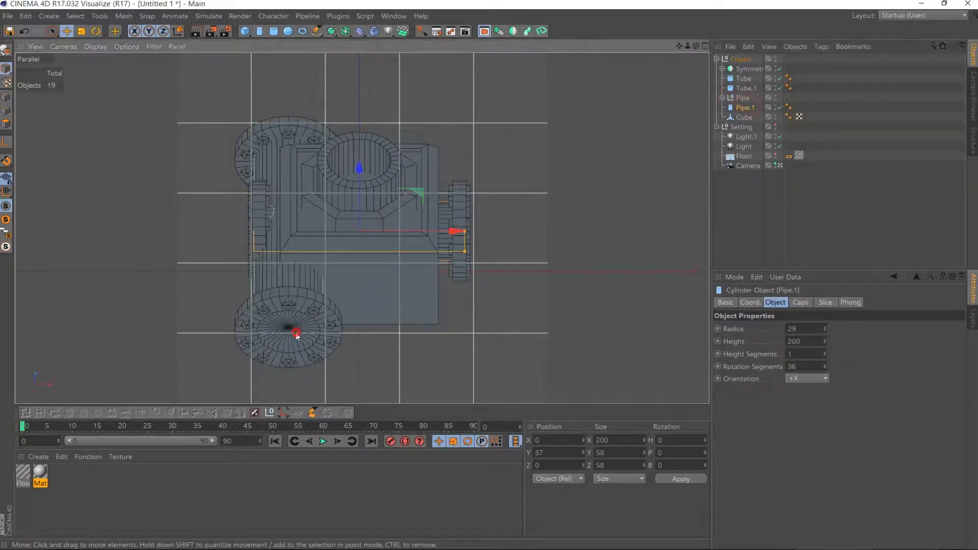
pyautogui.click(290, 299)
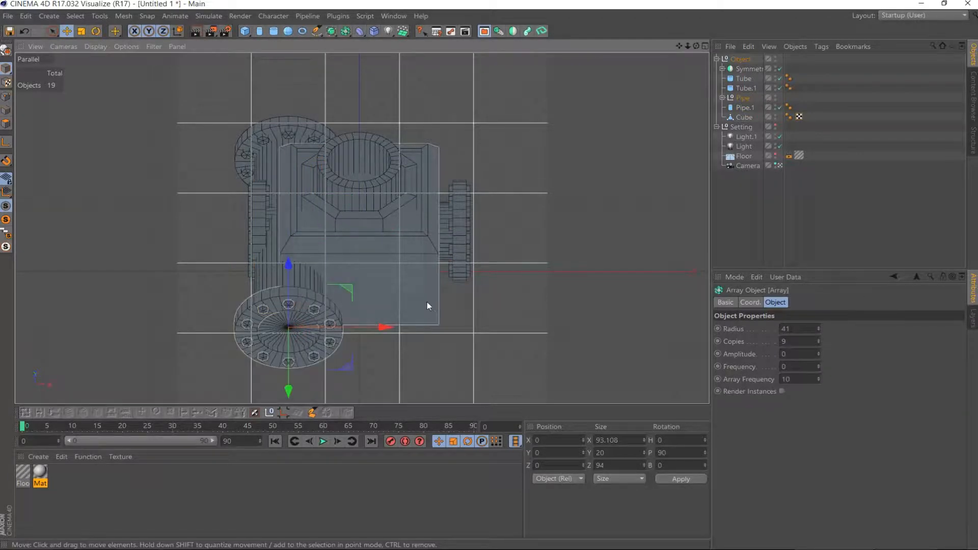
# Move the Pipe null along X to 65, bringing the pipe near the machine's centre line
pyautogui.click(745, 97)
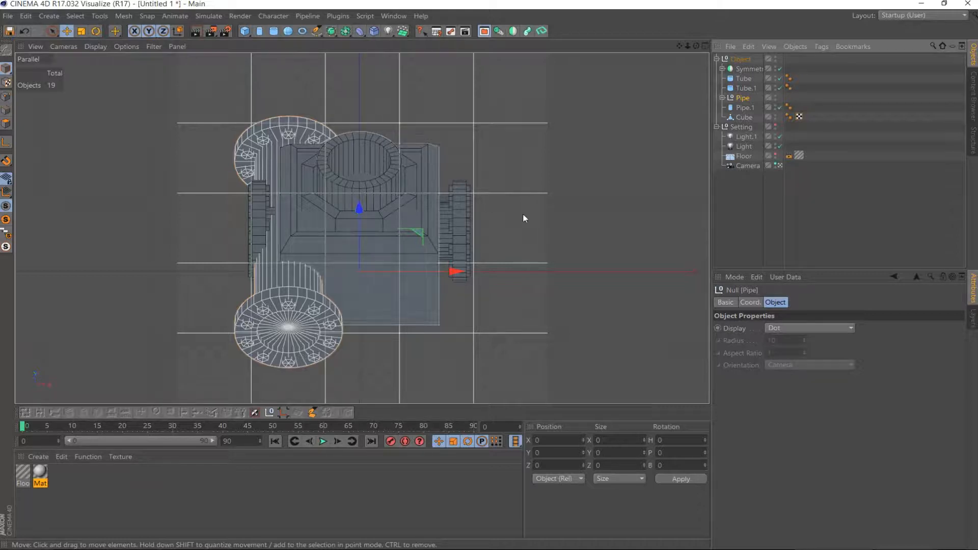
pyautogui.click(722, 97)
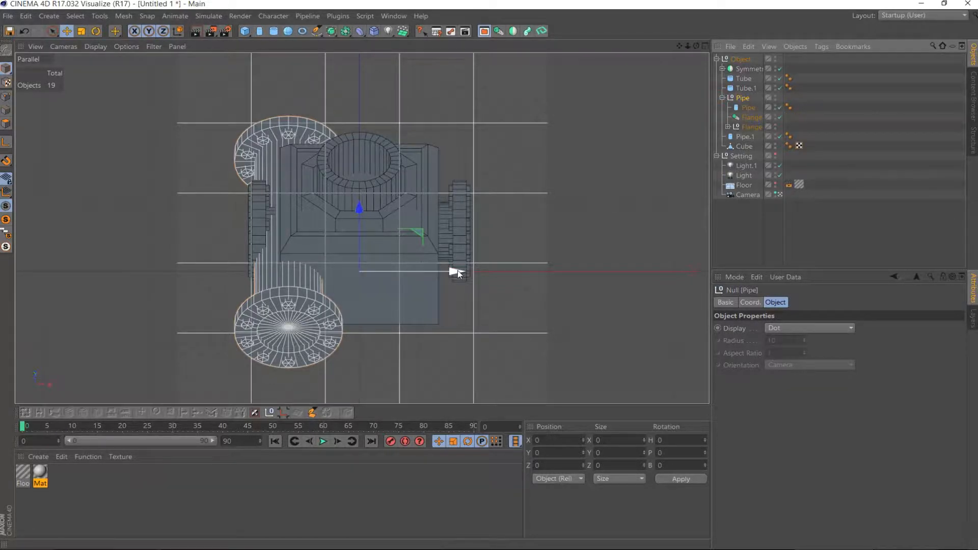
pyautogui.moveTo(457, 274); pyautogui.dragTo(525, 273)
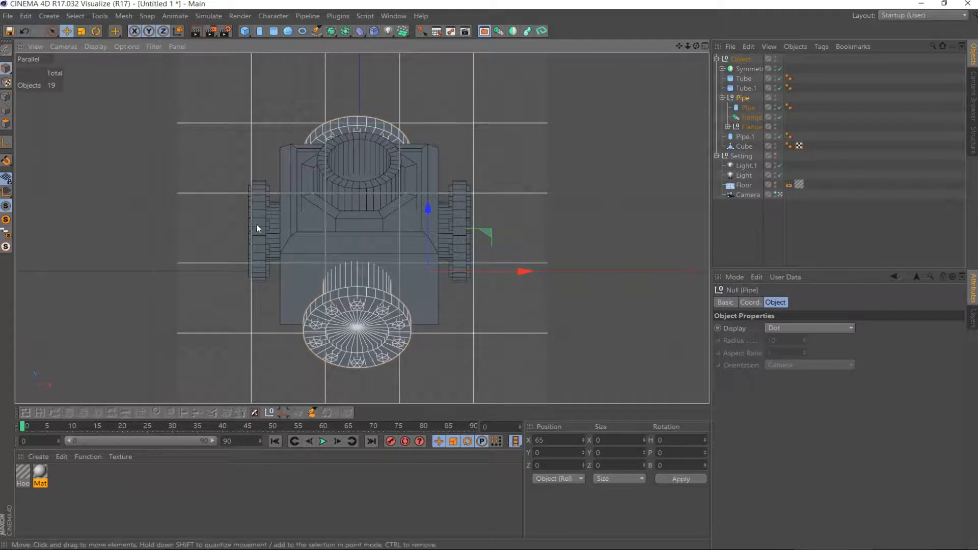
# In the front view, move only the Pipe null's axis to the flange's centre, at X -2 and Y 57
pyautogui.press('F3')
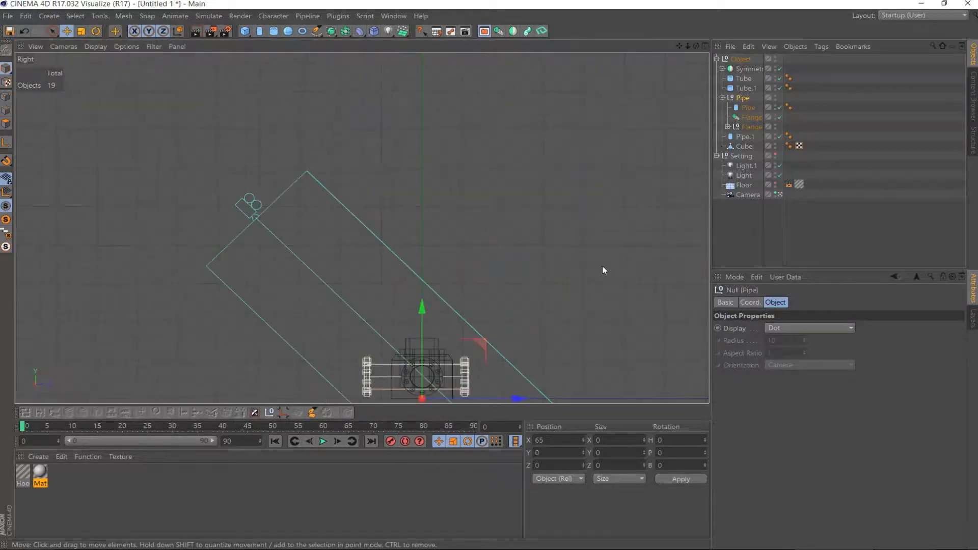
pyautogui.scroll(-2, 474, 255)
pyautogui.press('F4')
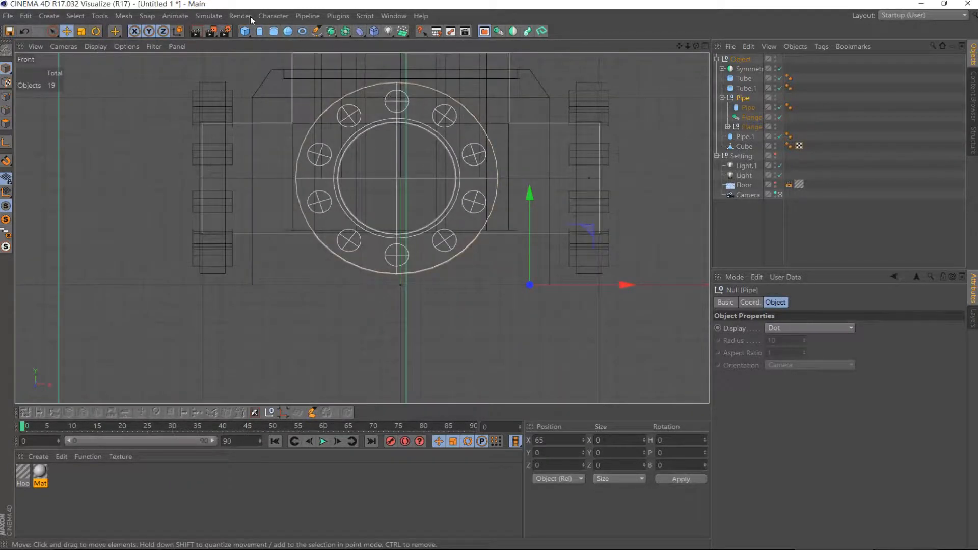
pyautogui.click(6, 142)
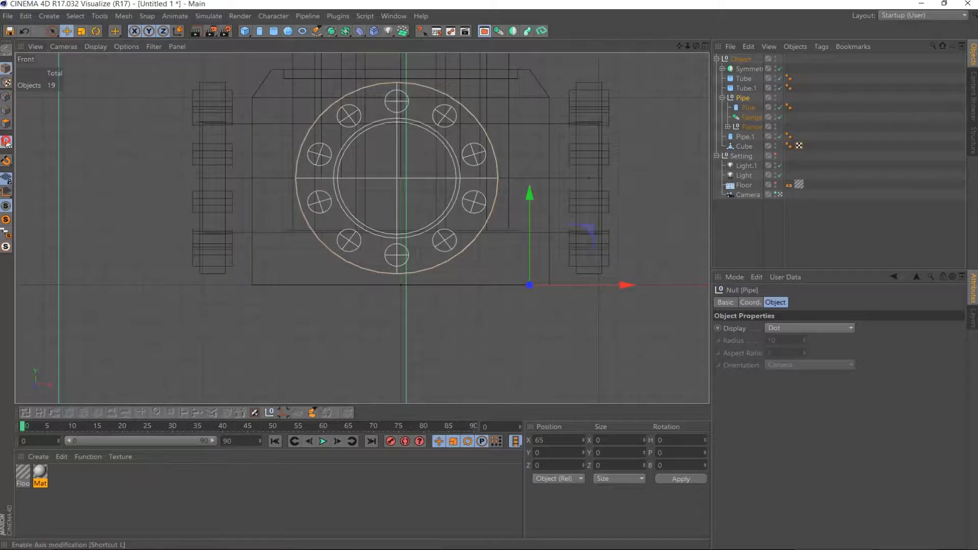
pyautogui.moveTo(587, 228); pyautogui.dragTo(456, 122)
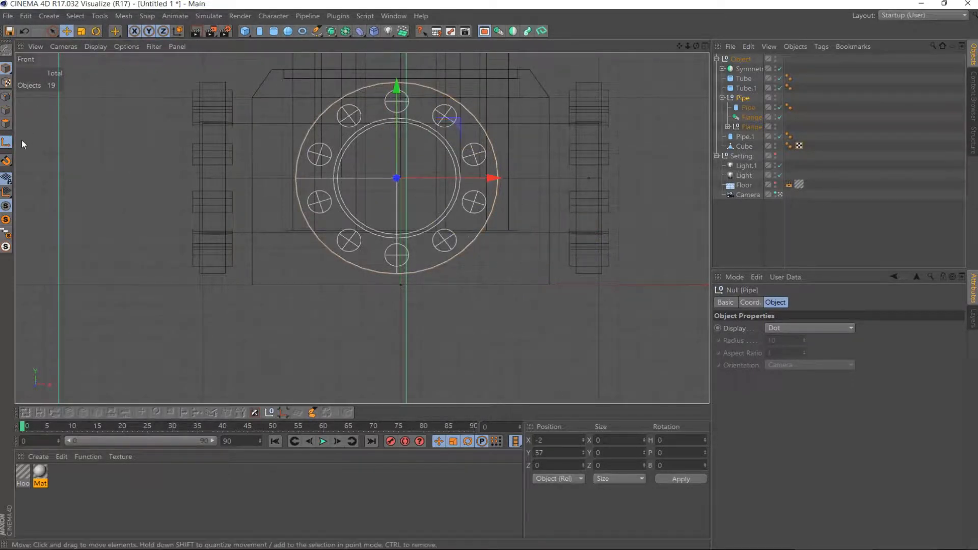
pyautogui.click(6, 142)
# Set the Pipe null's X position to 0 and return to the camera view
pyautogui.press('F1')
pyautogui.press('F3')
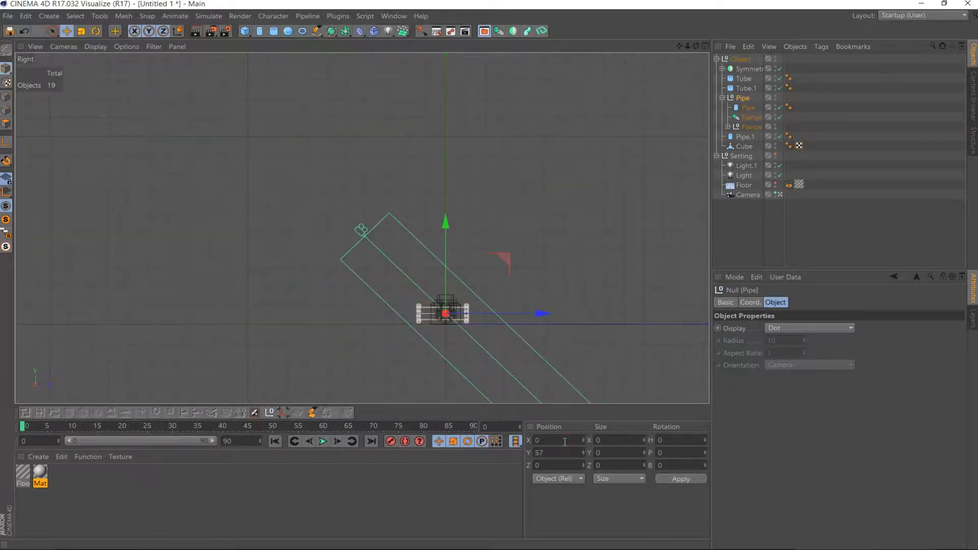
pyautogui.press('F1')
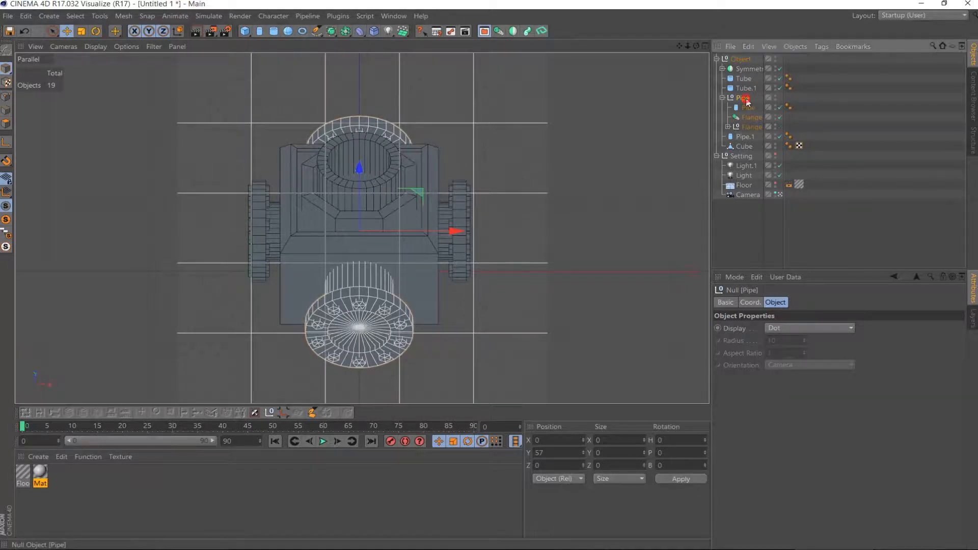
# Try to shrink the whole Pipe null by entering 0.8 for its X and Y sizes
pyautogui.click(608, 441)
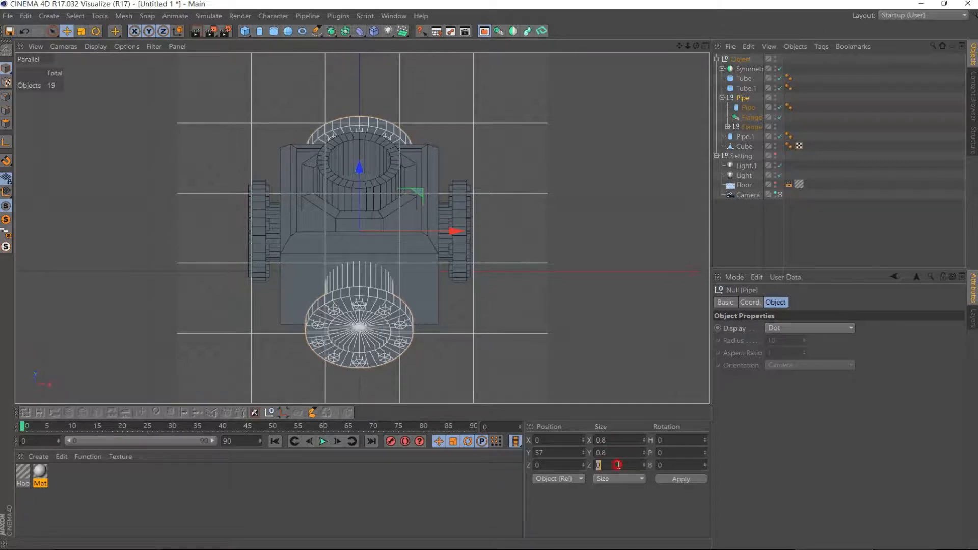
pyautogui.click(619, 465)
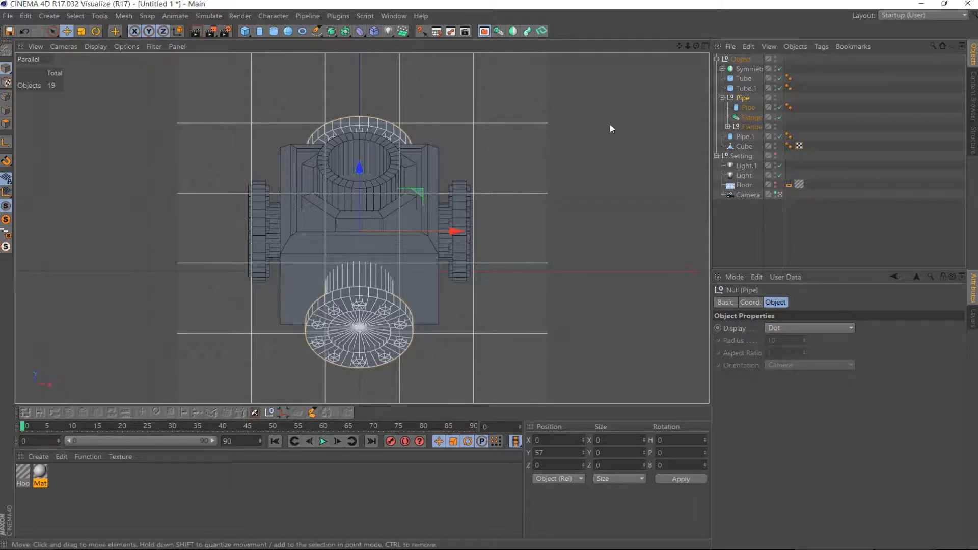
# Set the radius of the Pipe cylinder inside the Pipe null to 24
pyautogui.click(749, 107)
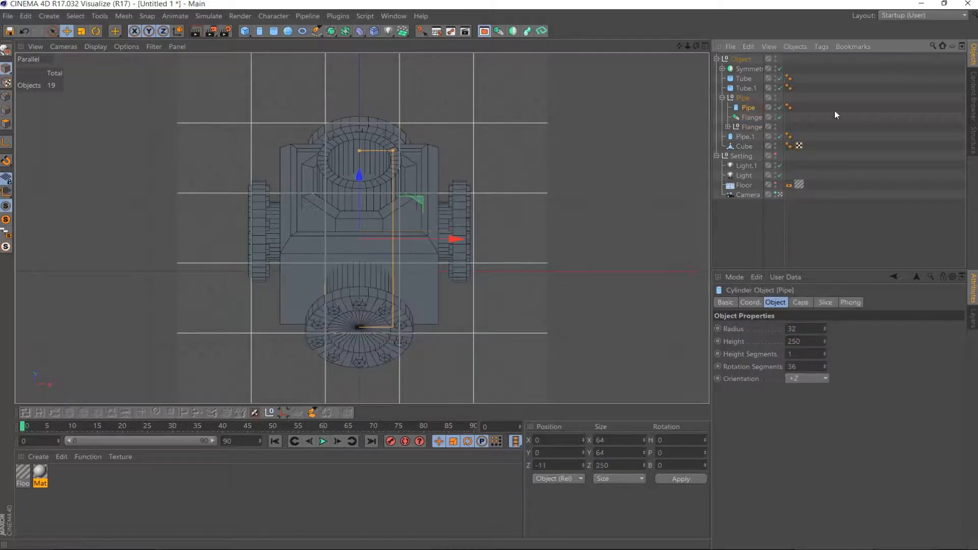
pyautogui.click(809, 329)
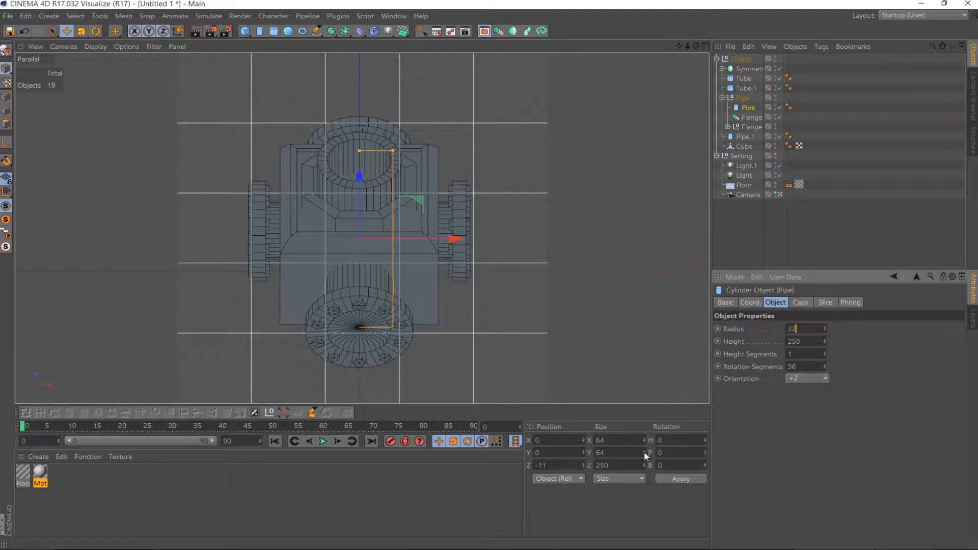
pyautogui.scroll(-7, 807, 329)
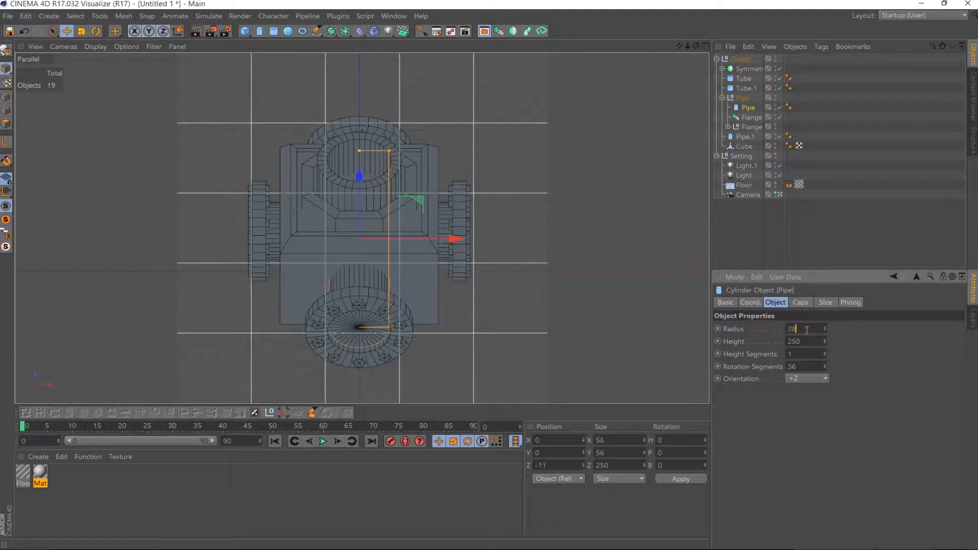
pyautogui.scroll(-1, 807, 330)
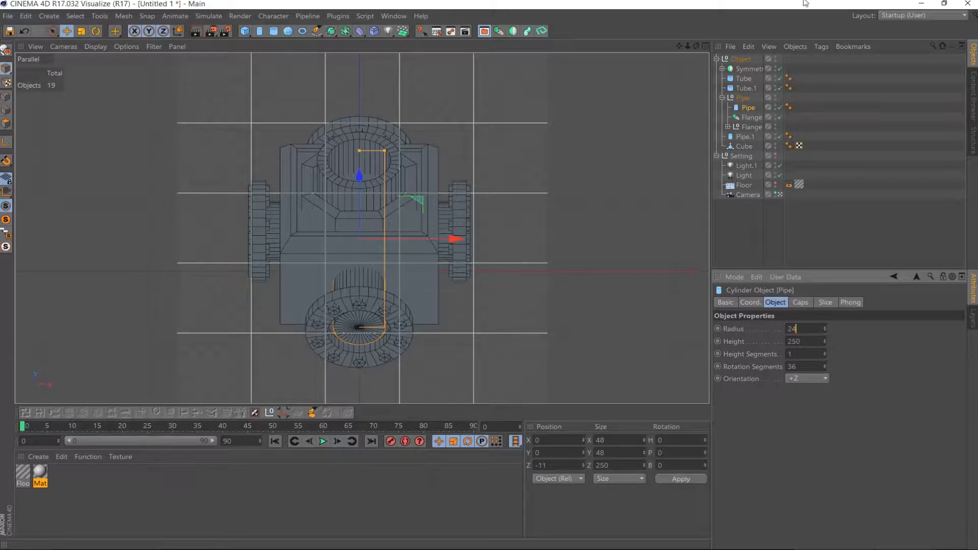
# Expand the Flange null's hierarchy and widen the object list's name column so full names fit
pyautogui.click(752, 127)
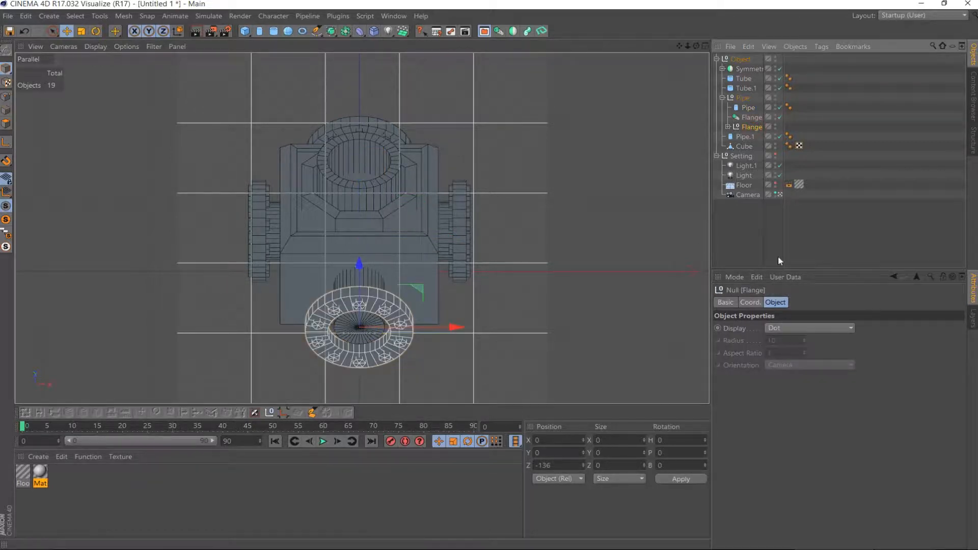
pyautogui.click(727, 130)
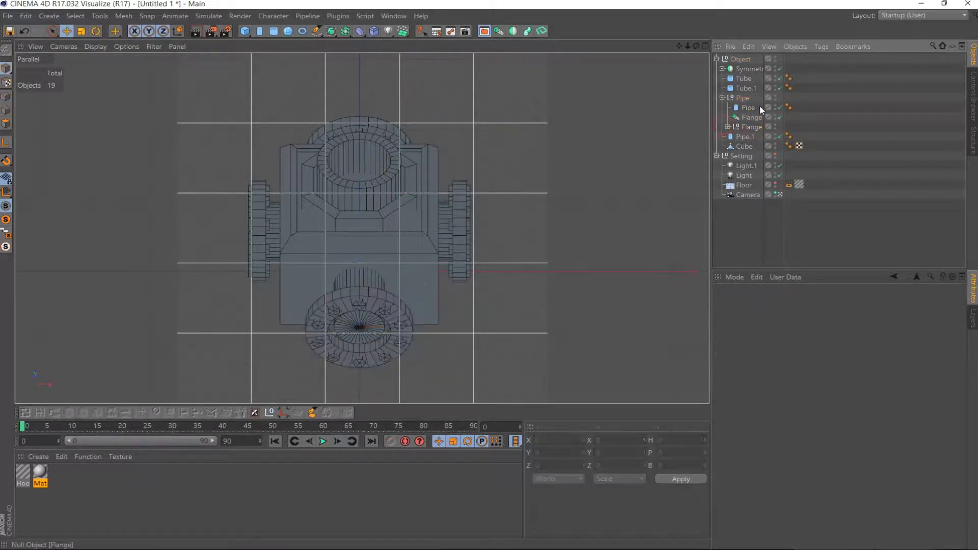
pyautogui.click(728, 127)
pyautogui.click(752, 118)
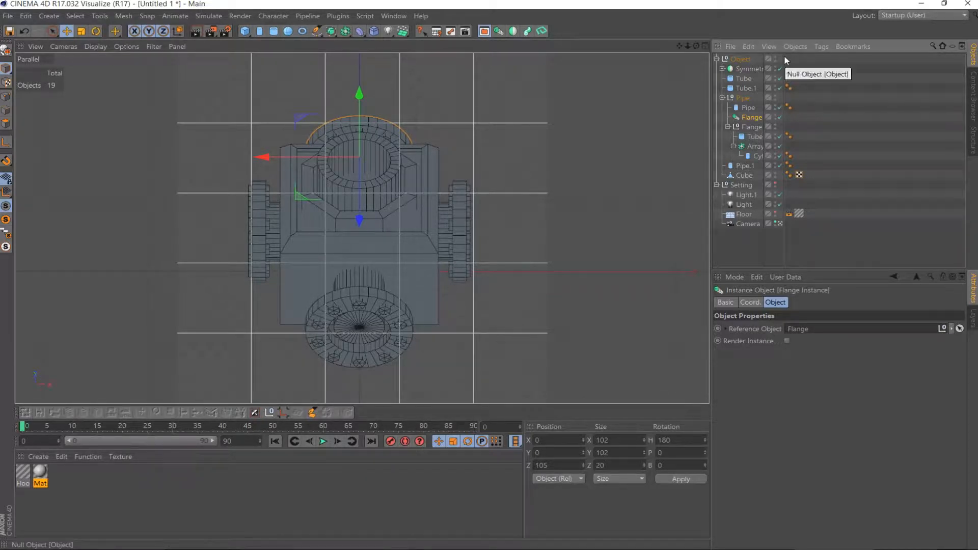
pyautogui.moveTo(784, 59); pyautogui.dragTo(838, 59)
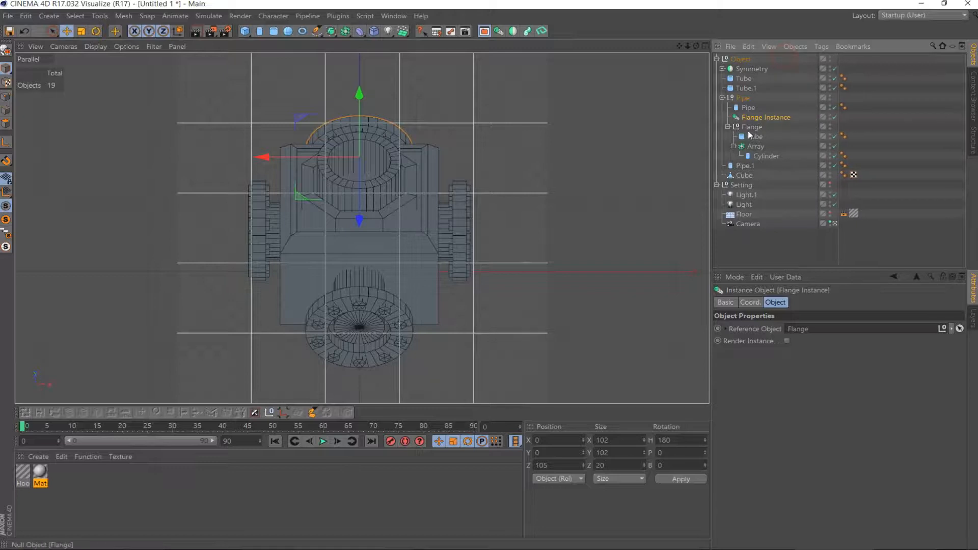
# Set the Flange's Tube to an inner radius of 19 and an outer radius of 39
pyautogui.click(753, 137)
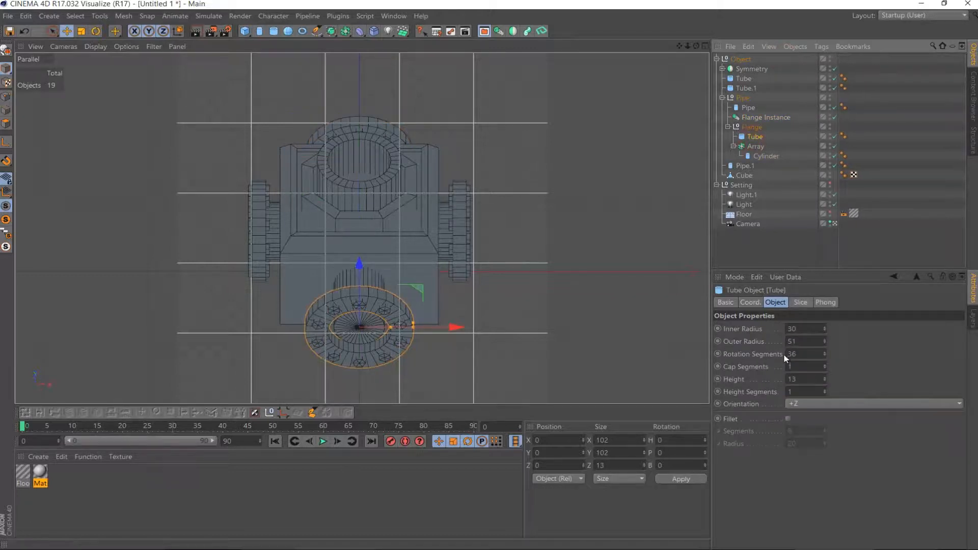
pyautogui.scroll(-10, 810, 331)
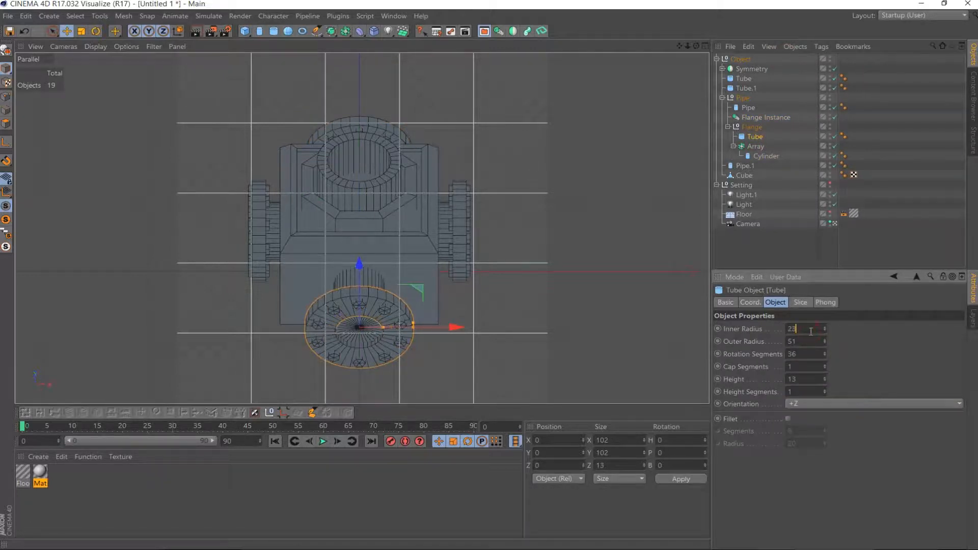
pyautogui.scroll(-1, 811, 331)
pyautogui.scroll(-17, 806, 341)
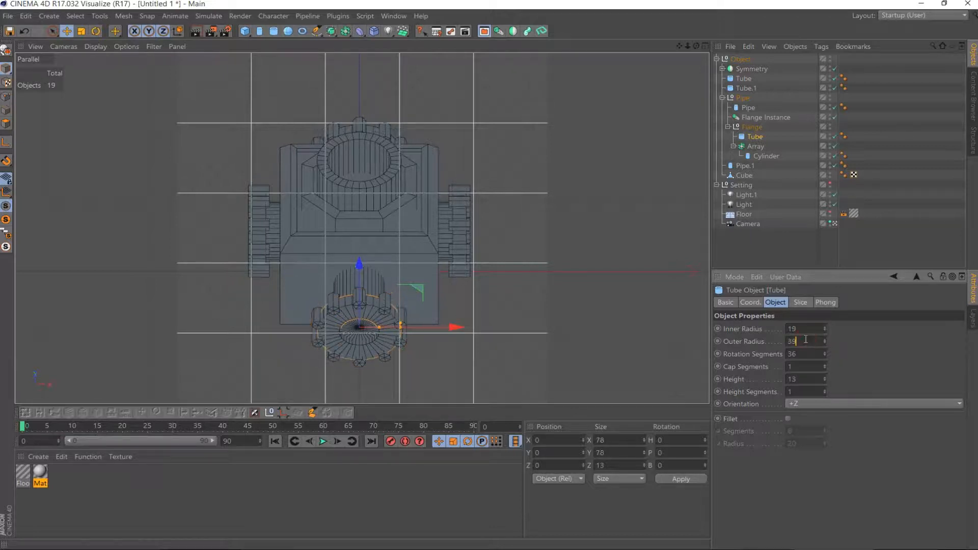
# Reduce the outer radius of the Flange's Tube to 30 and the radius of its bolt Array to 22
pyautogui.scroll(-5, 806, 340)
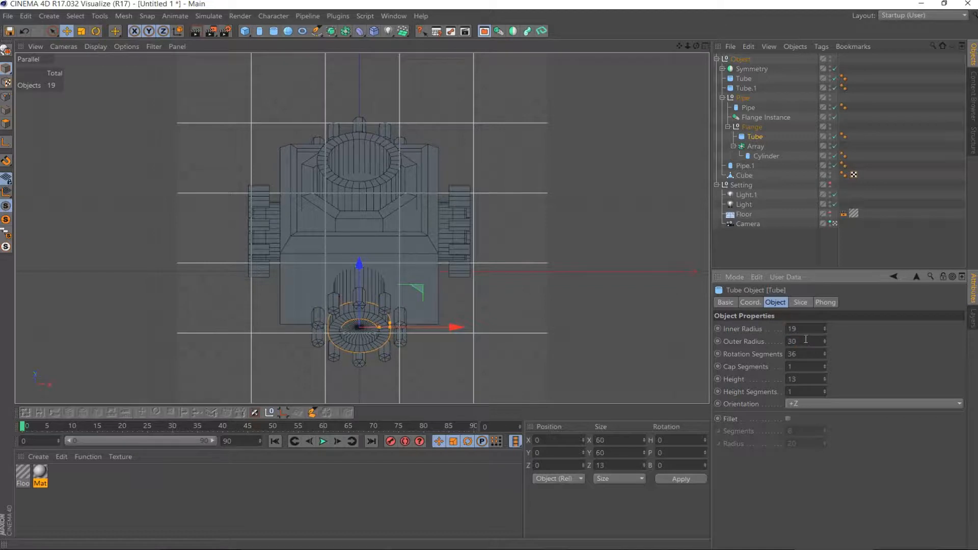
pyautogui.click(806, 340)
pyautogui.click(756, 146)
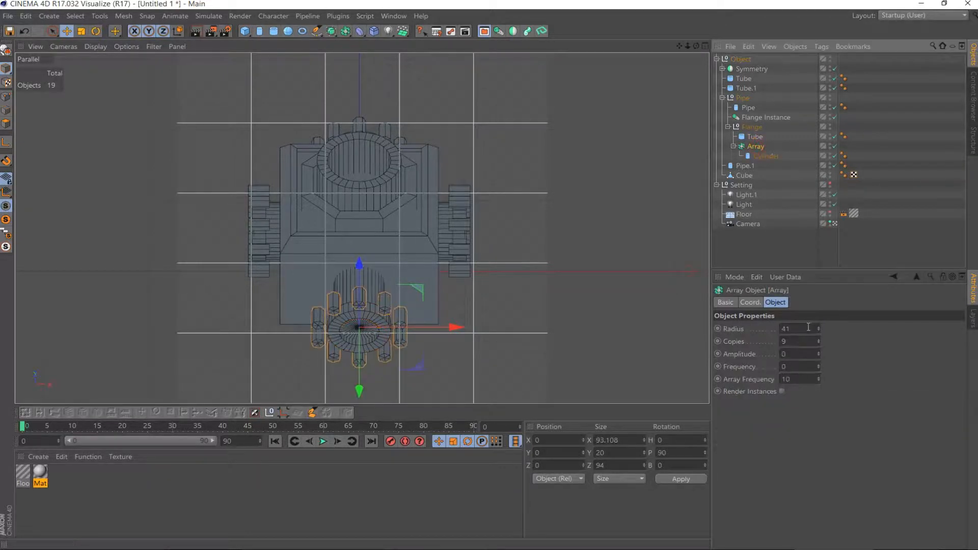
pyautogui.click(805, 328)
pyautogui.scroll(-19, 806, 328)
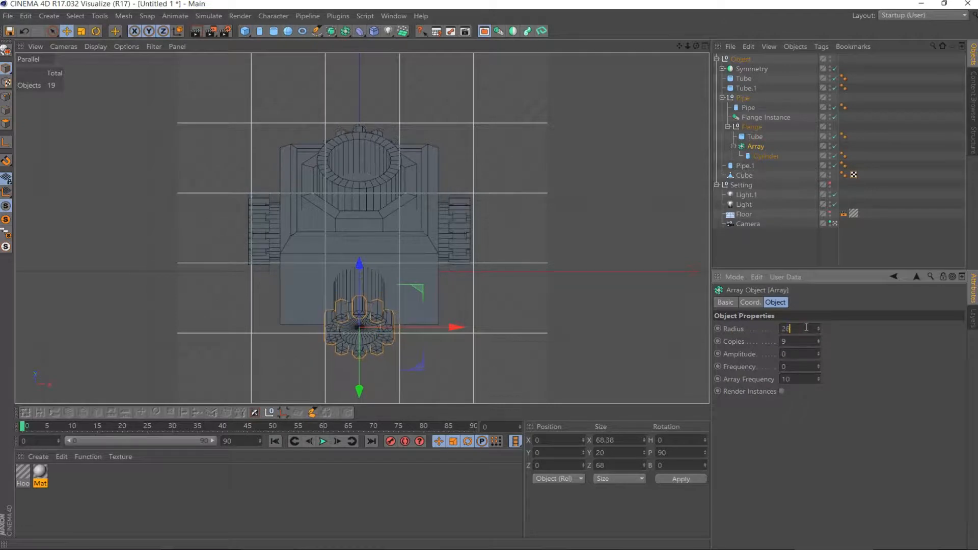
pyautogui.press('Return')
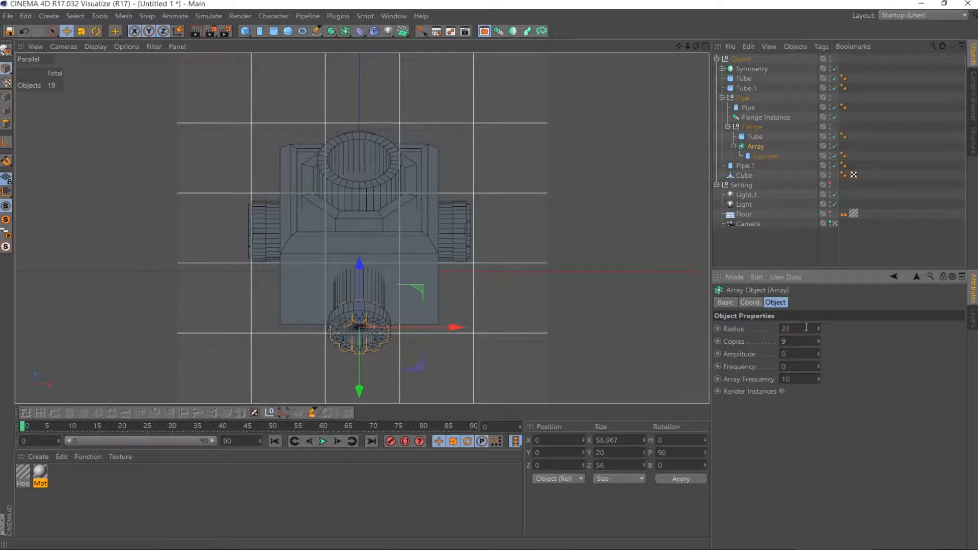
# Set the radius of the bolt Cylinder inside the Flange's Array to 3.5
pyautogui.click(801, 341)
pyautogui.click(766, 156)
pyautogui.click(812, 329)
pyautogui.write('3,5')
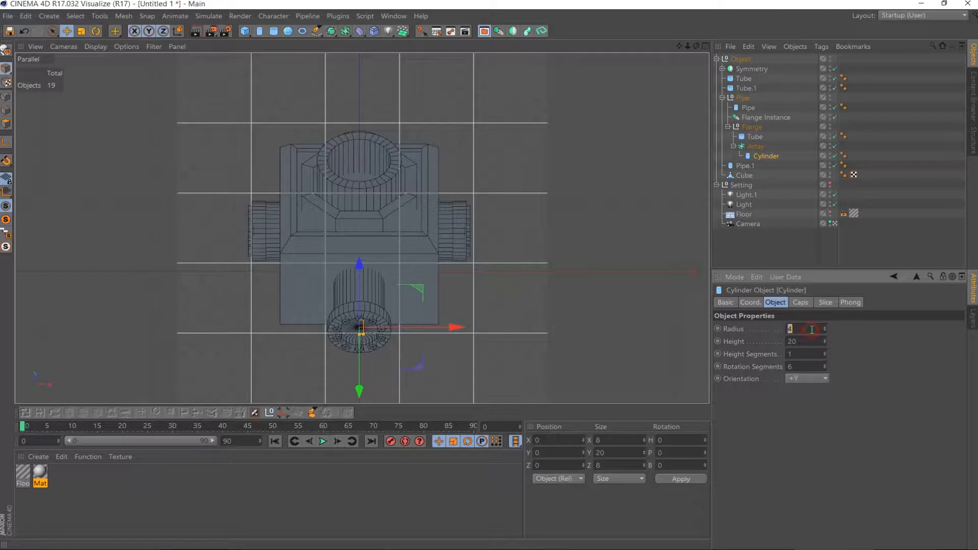
# Widen the ring of flange bolts by setting the Array's radius to 25
pyautogui.click(755, 147)
pyautogui.click(801, 329)
pyautogui.write('24')
pyautogui.press('Return')
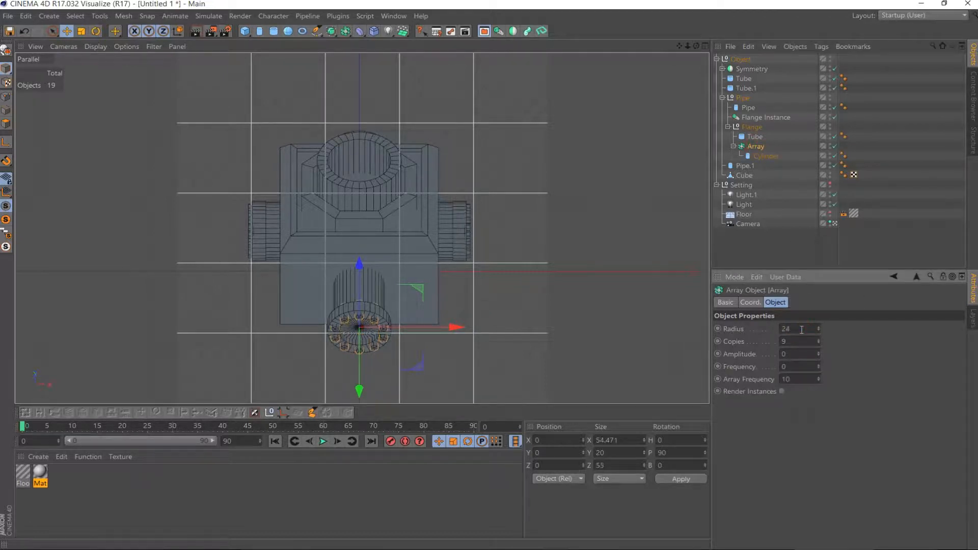
pyautogui.press('Up')
# Examine the flange and its bolts up close outside the render camera, and return to the camera view
pyautogui.click(835, 224)
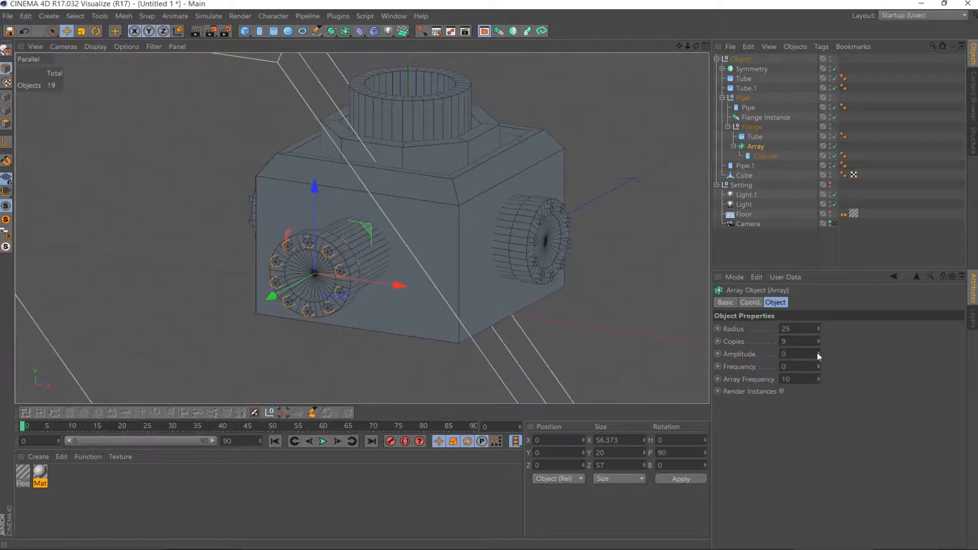
pyautogui.scroll(5, 306, 250)
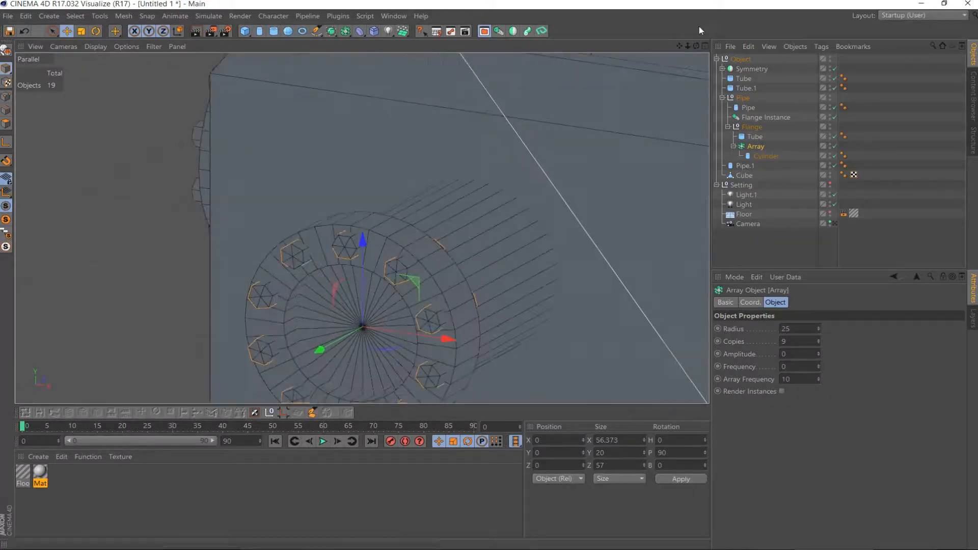
pyautogui.moveTo(696, 46); pyautogui.dragTo(637, 66)
pyautogui.keyDown('alt'); pyautogui.moveTo(361, 227); pyautogui.dragTo(362, 228); pyautogui.keyUp('alt')
pyautogui.moveTo(689, 46); pyautogui.dragTo(647, 88)
pyautogui.click(833, 223)
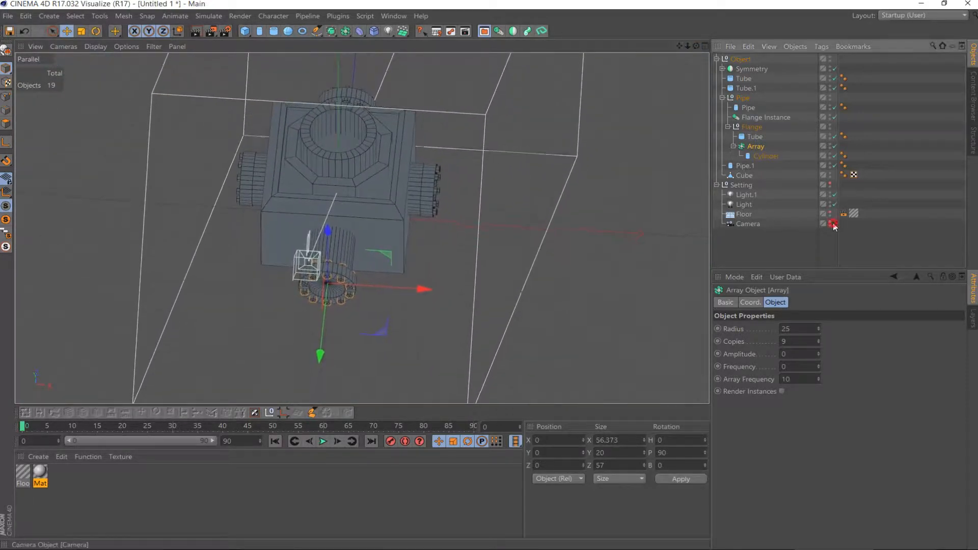
# Shift the camera's framing slightly so the whole machine sits centred on the background grid
pyautogui.click(743, 59)
pyautogui.click(681, 45)
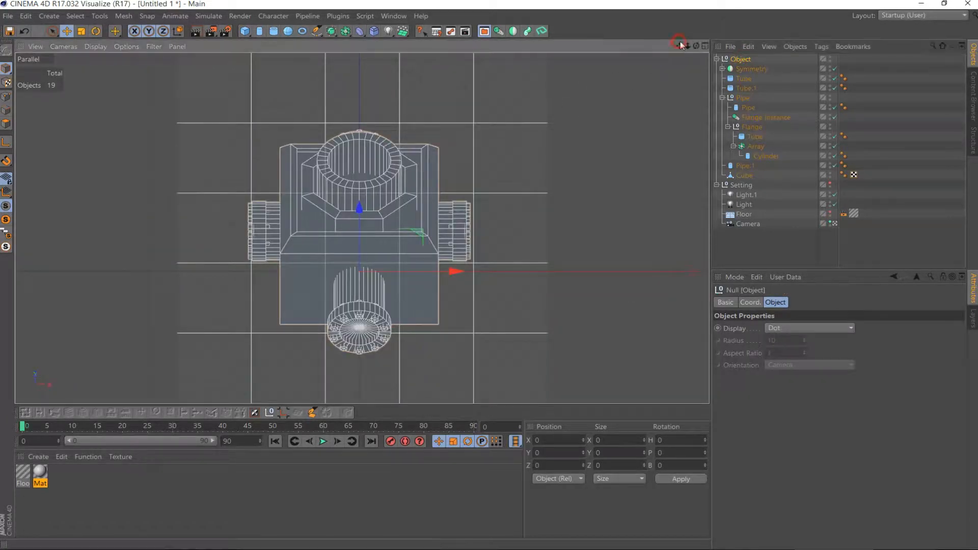
pyautogui.moveTo(680, 44); pyautogui.dragTo(680, 42)
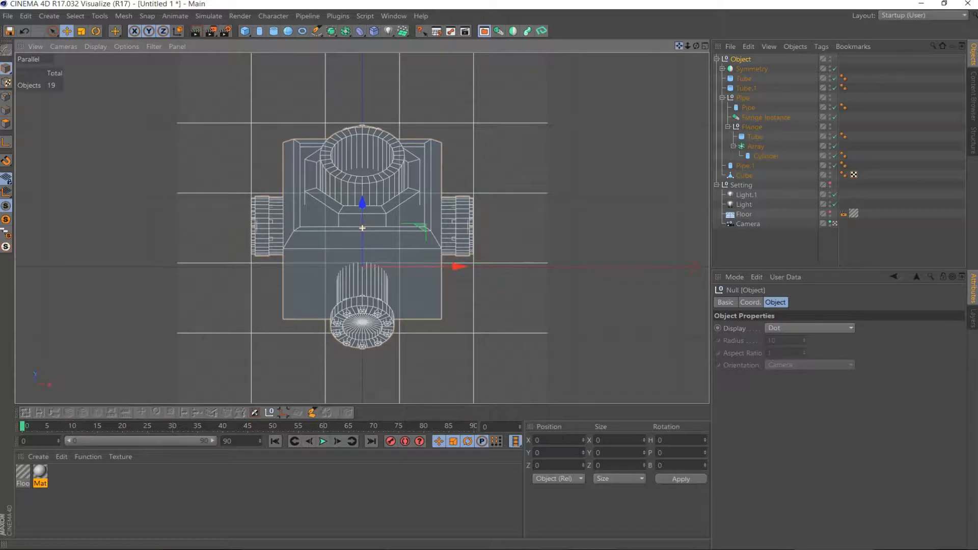
pyautogui.click(347, 285)
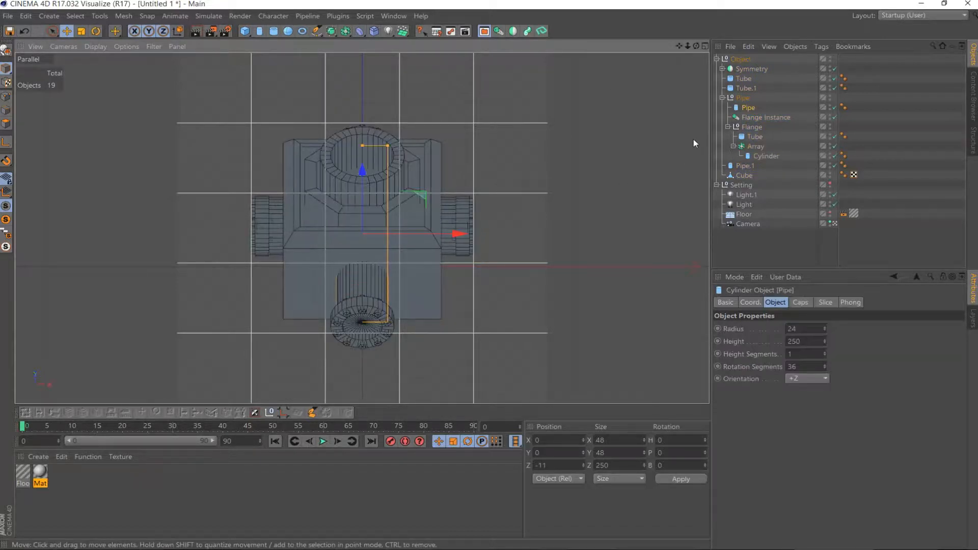
# Switch to Factorio, save the running game as xT and exit the program
pyautogui.click(833, 549)
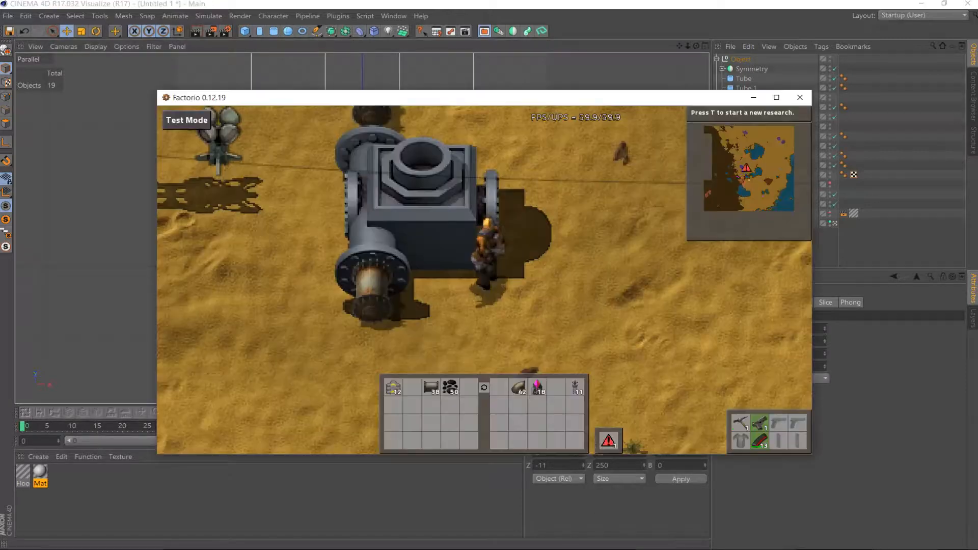
pyautogui.press('Escape')
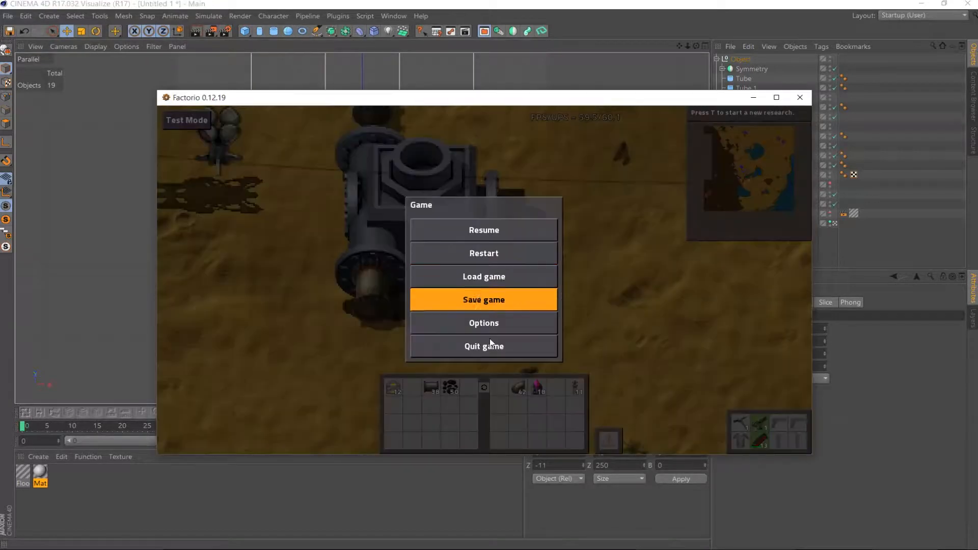
pyautogui.click(484, 299)
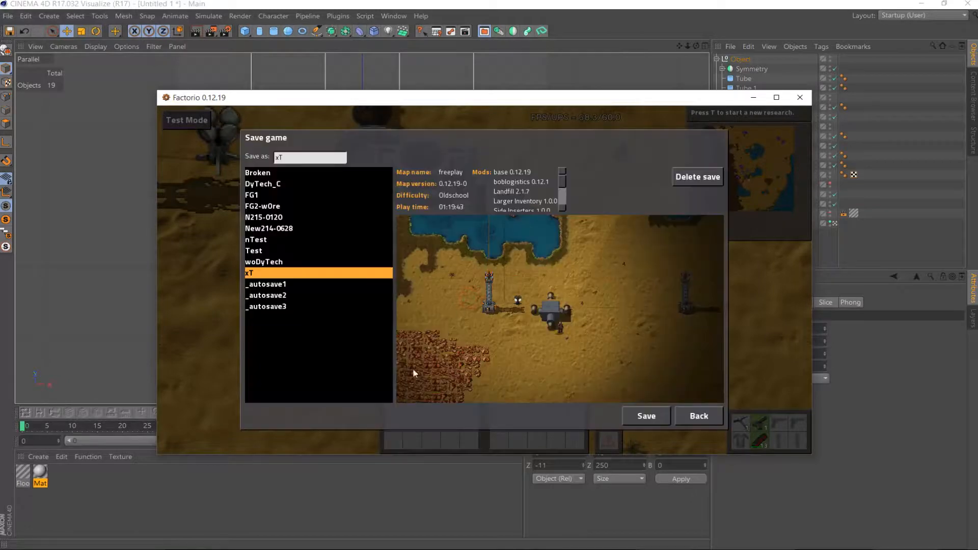
pyautogui.click(643, 421)
pyautogui.click(477, 351)
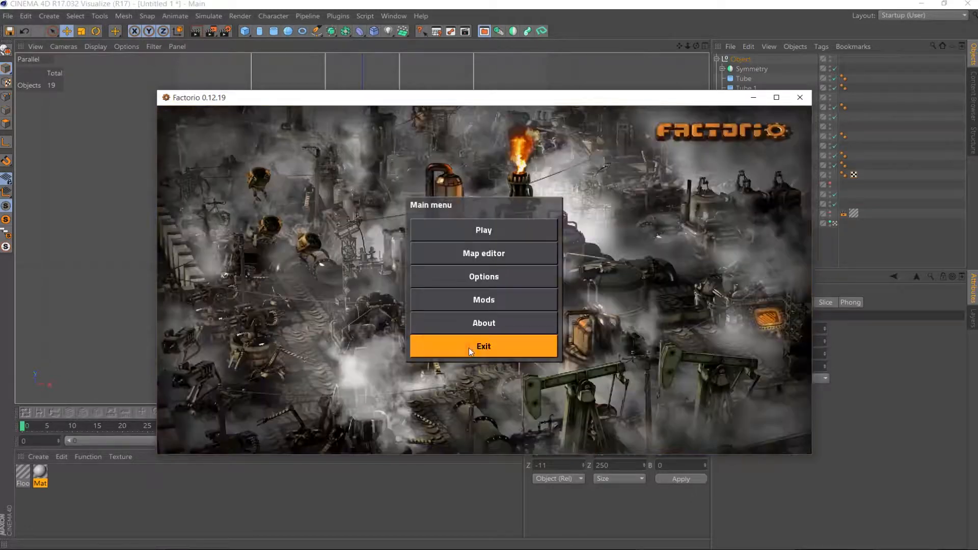
pyautogui.click(467, 346)
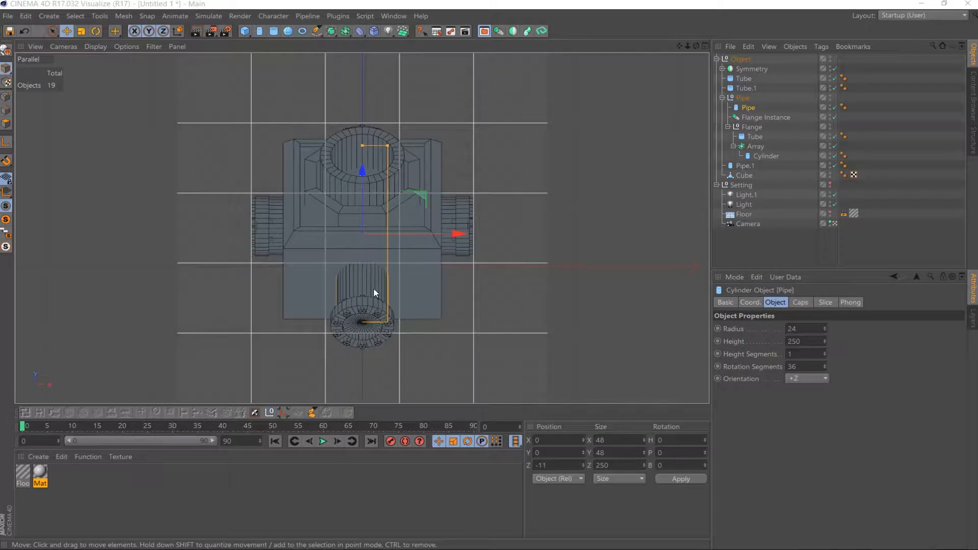
# Move the whole Pipe null along its Z axis to 4, checking it through the render camera
pyautogui.click(745, 99)
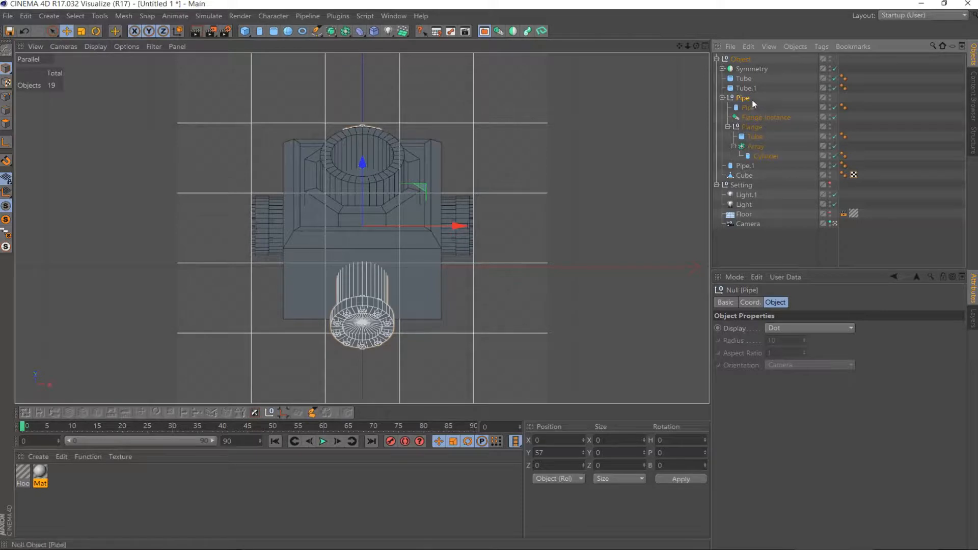
pyautogui.click(835, 223)
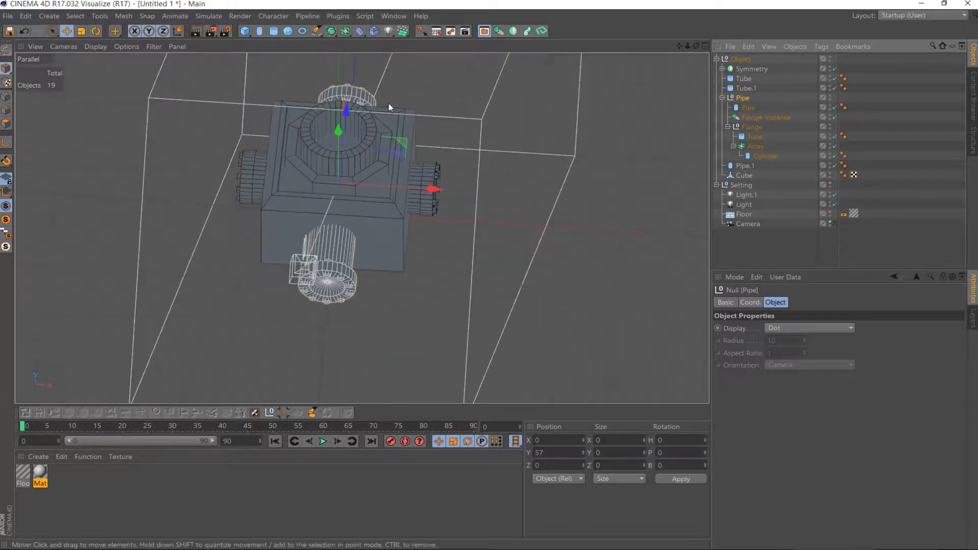
pyautogui.moveTo(350, 110); pyautogui.dragTo(350, 107)
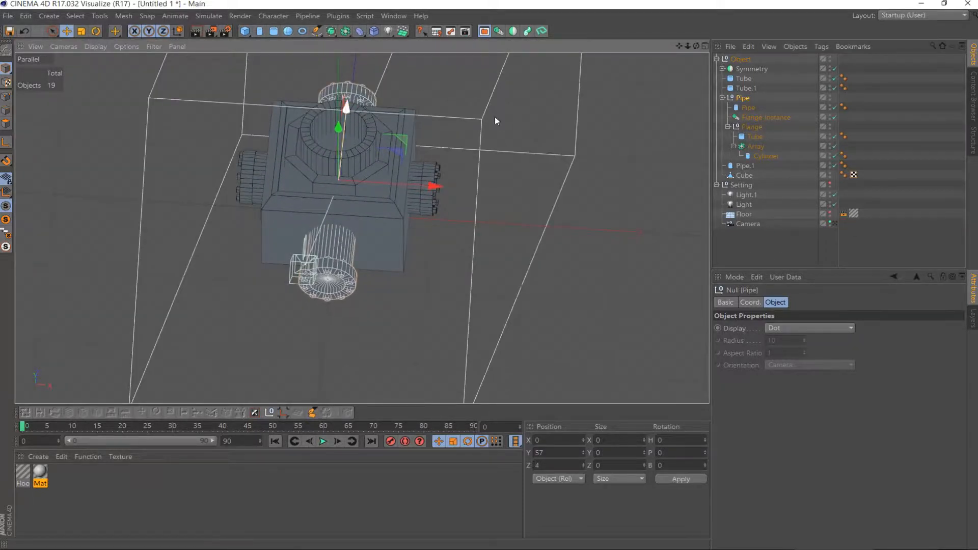
pyautogui.click(836, 224)
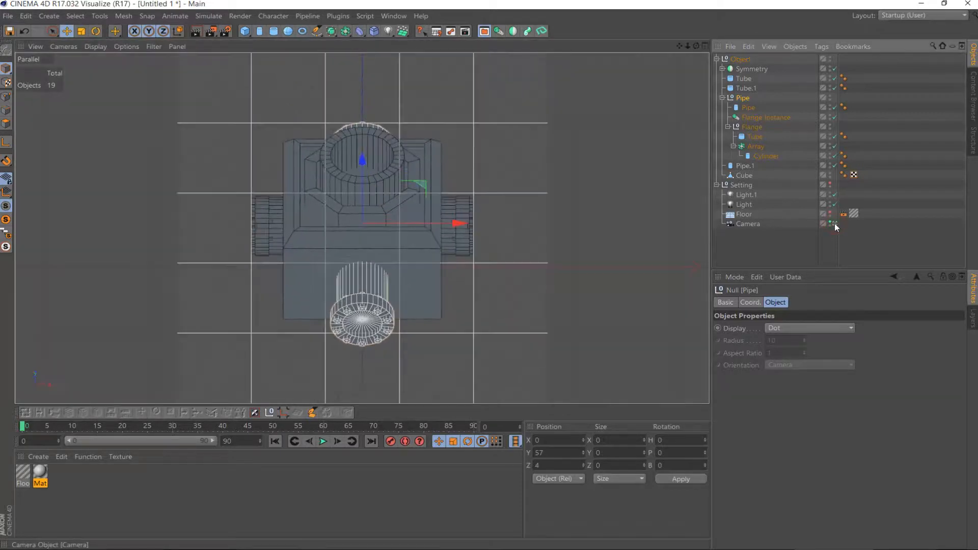
# Set the Camera's pitch rotation to -50 and pan its view to recentre the machine on the grid
pyautogui.click(749, 225)
pyautogui.click(780, 303)
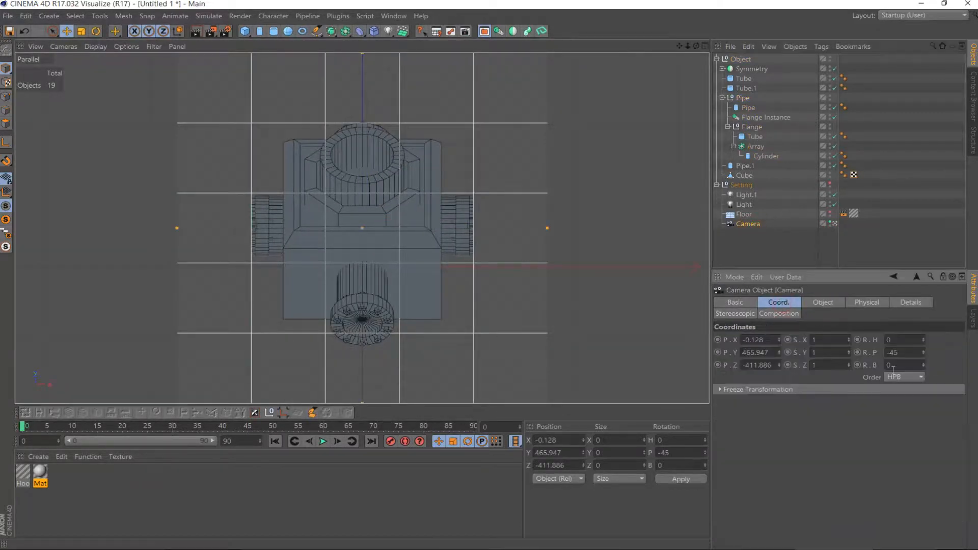
pyautogui.press('Return')
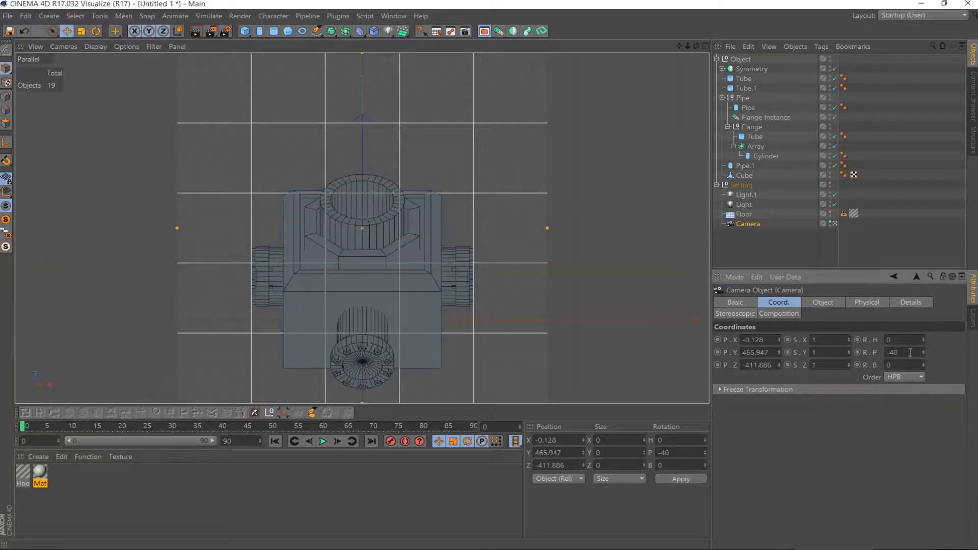
pyautogui.press('Return')
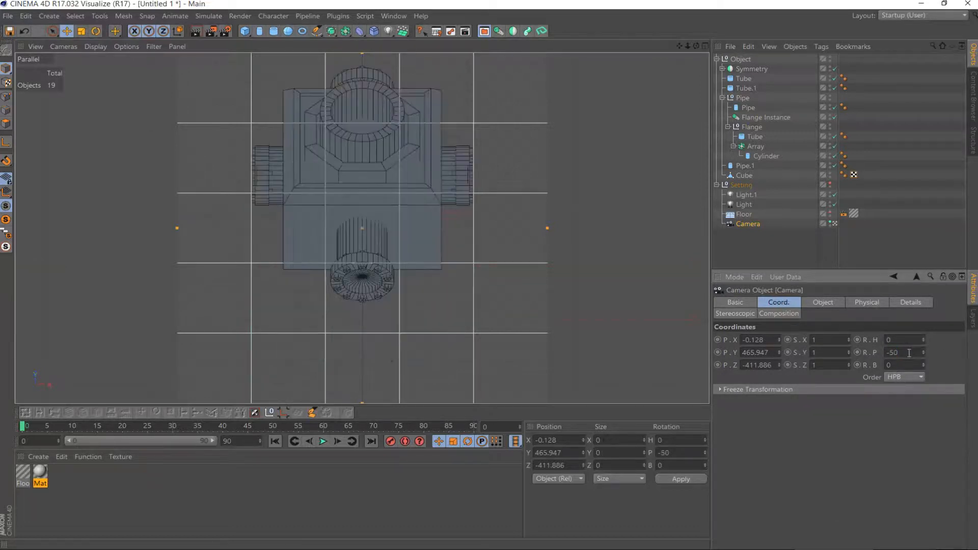
pyautogui.moveTo(680, 46); pyautogui.dragTo(679, 97)
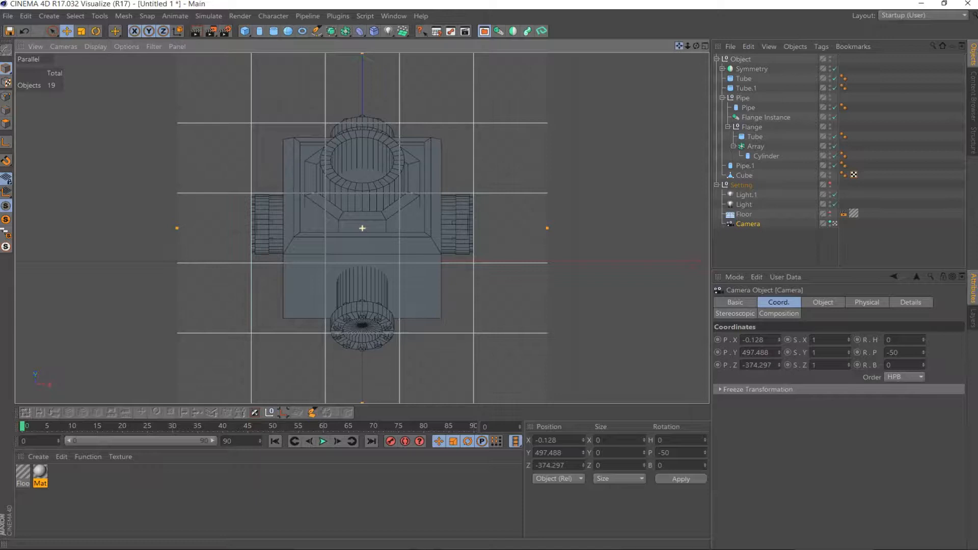
pyautogui.moveTo(679, 96); pyautogui.dragTo(679, 99)
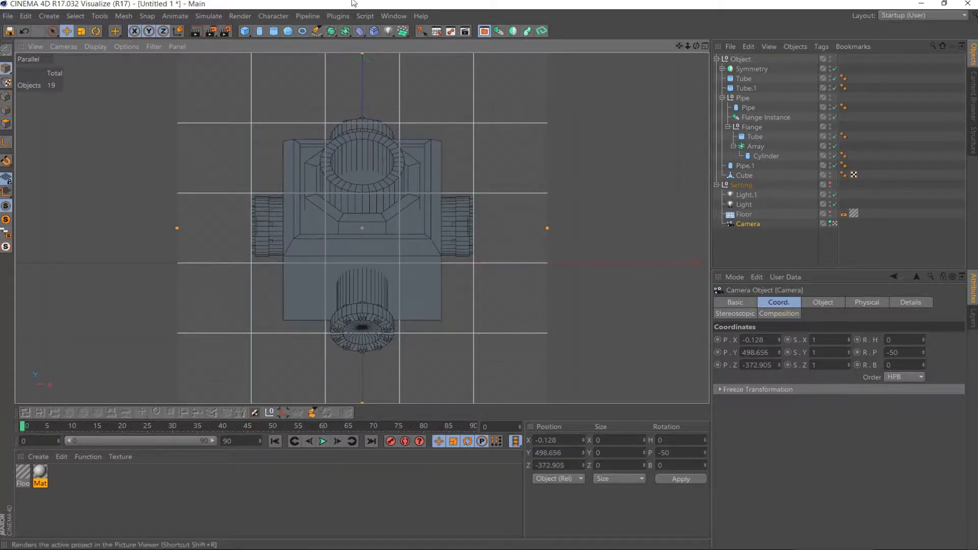
# Render the machine to the Picture Viewer and examine the image and its alpha layer with the shadow
pyautogui.click(211, 31)
pyautogui.scroll(5, 274, 285)
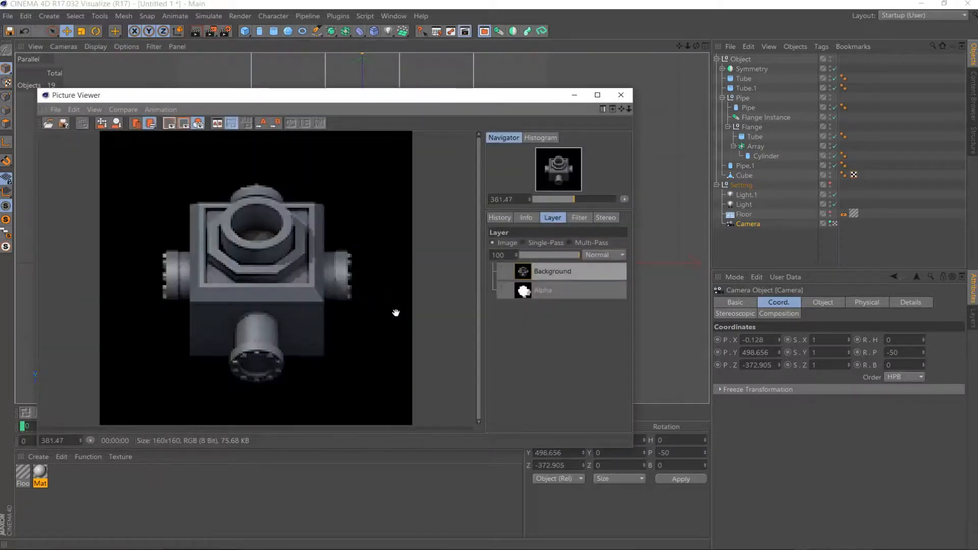
pyautogui.click(536, 291)
pyautogui.click(532, 243)
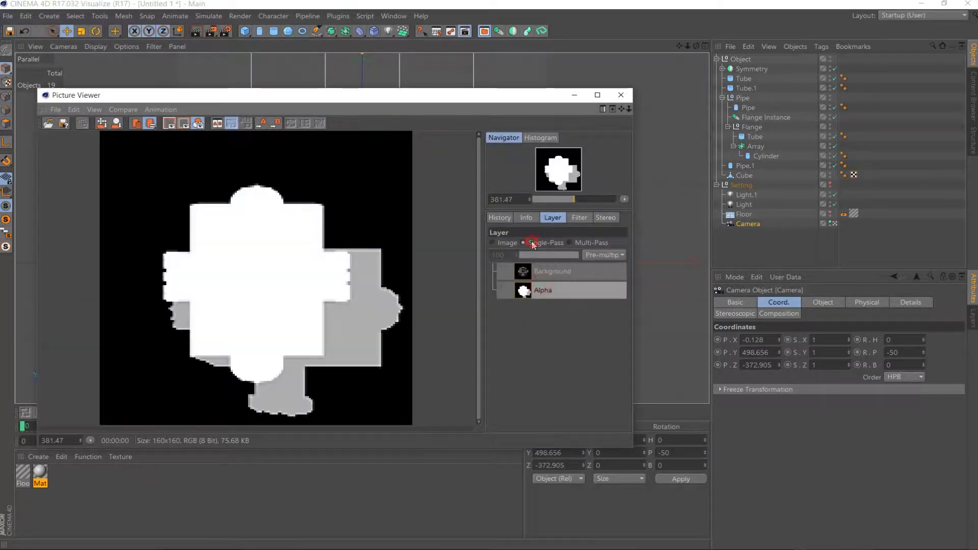
pyautogui.click(512, 243)
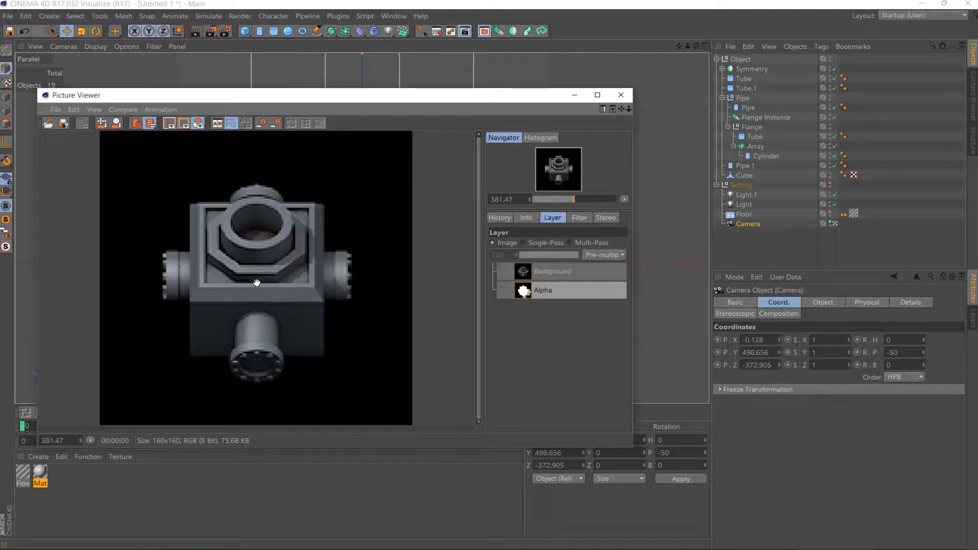
pyautogui.click(617, 96)
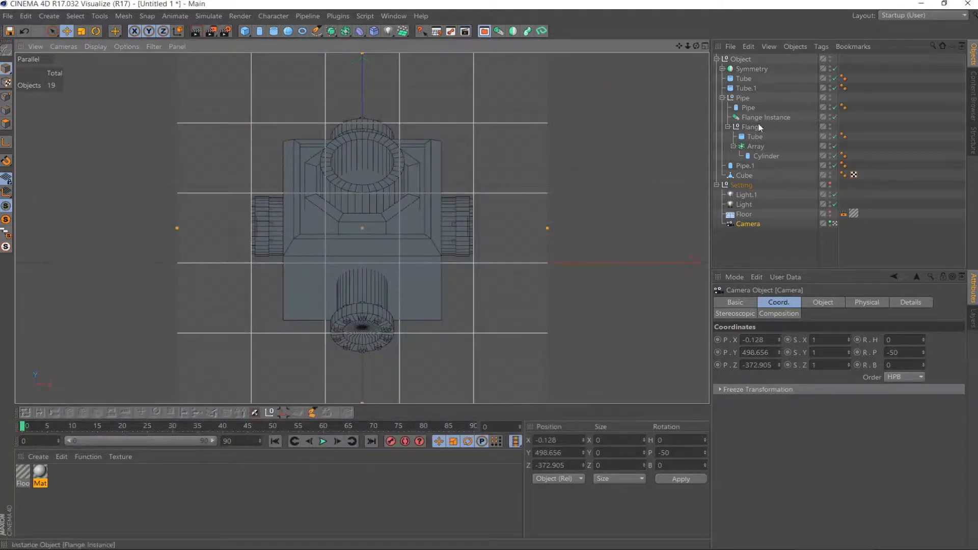
# Thin the flange by setting the height of its Tube to 8
pyautogui.click(755, 137)
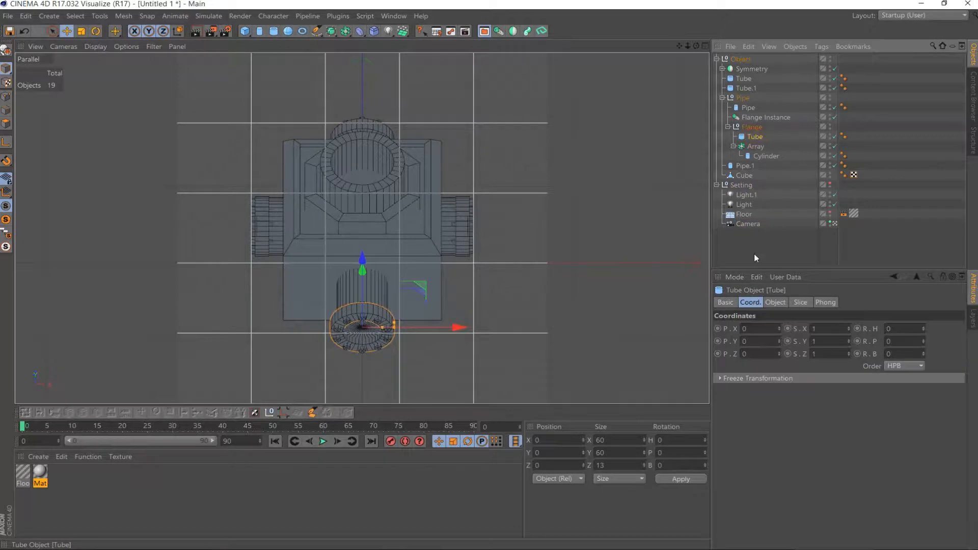
pyautogui.click(783, 305)
pyautogui.scroll(-1, 803, 379)
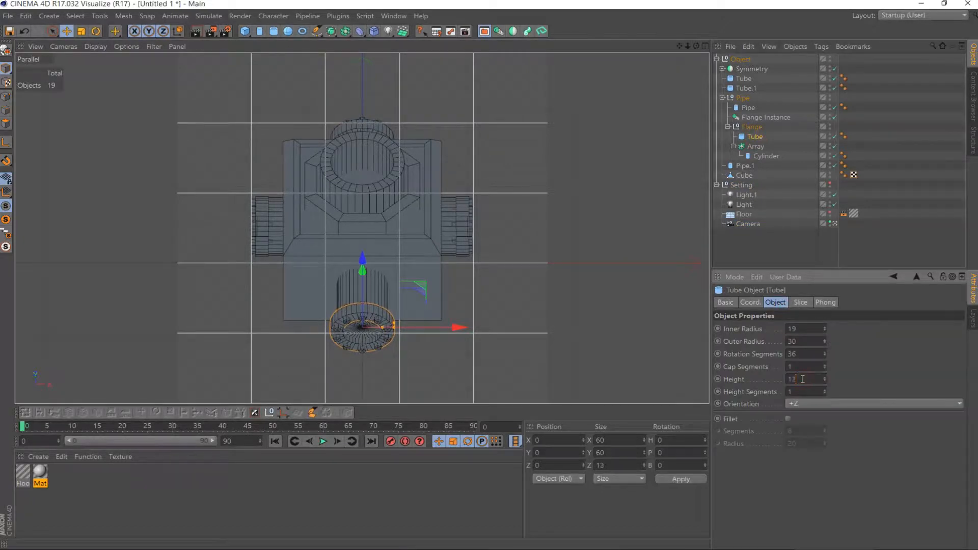
pyautogui.scroll(-1, 803, 379)
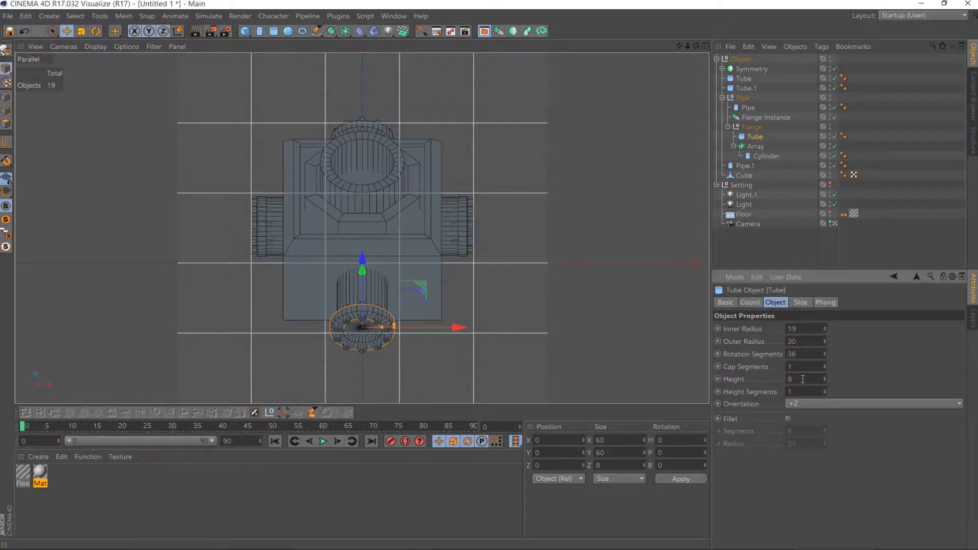
# Slim the flange's bolts by setting the radius of the Cylinder inside the Array to 3
pyautogui.click(756, 147)
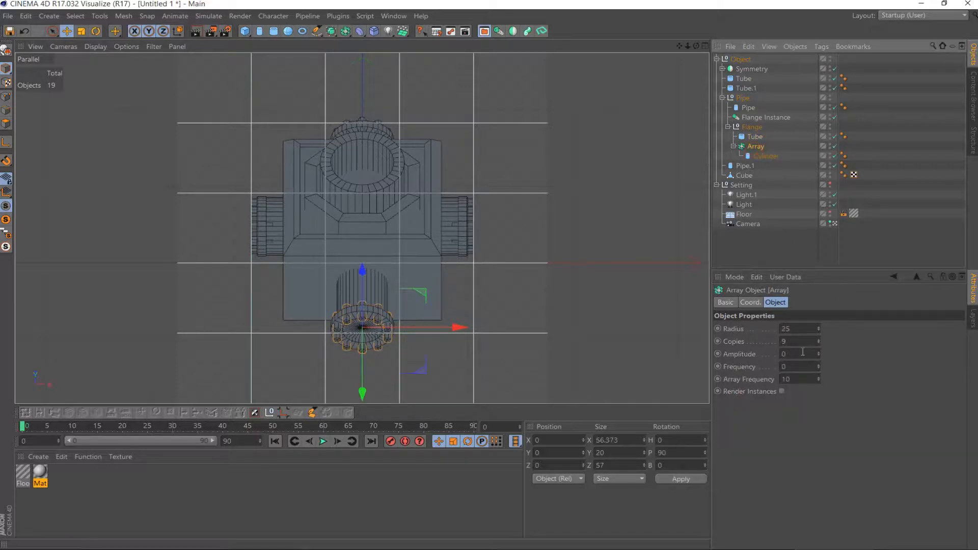
pyautogui.click(800, 329)
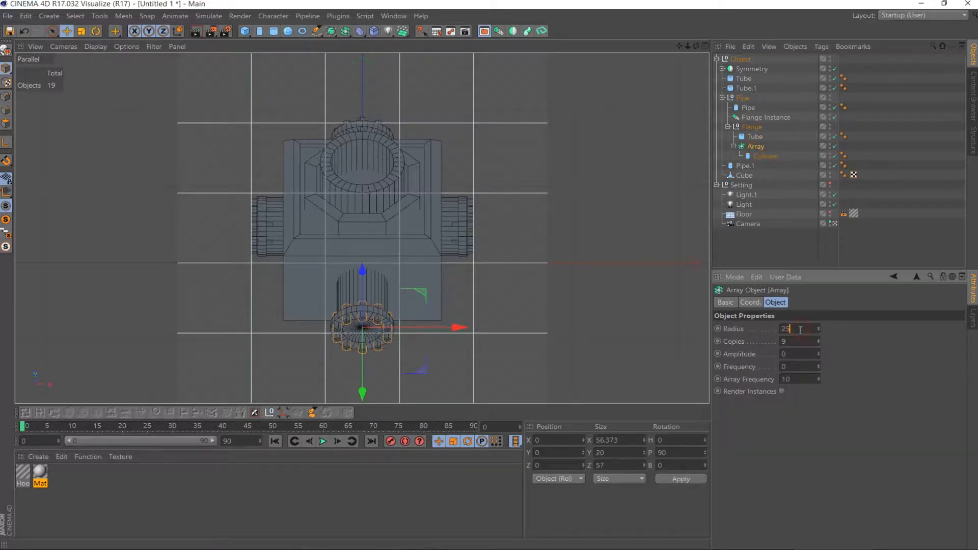
pyautogui.click(762, 156)
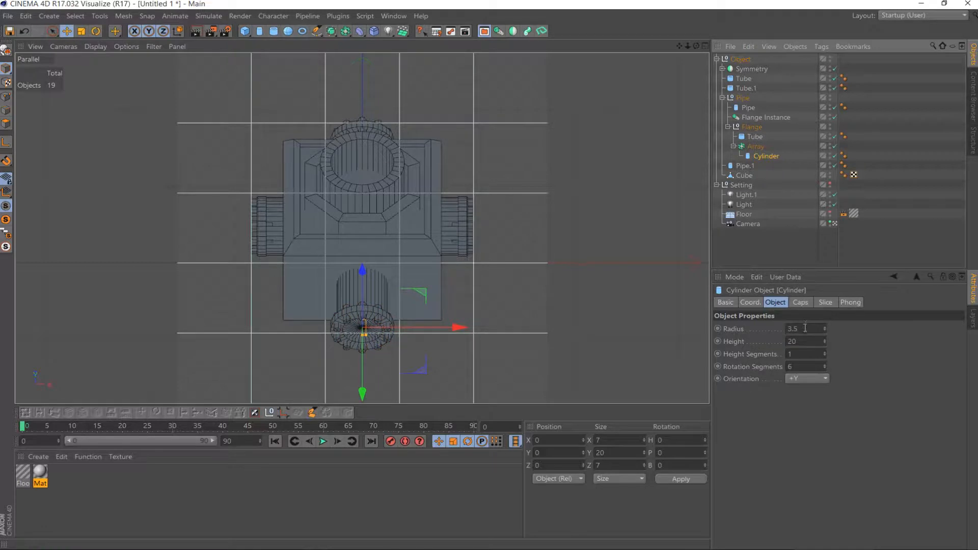
pyautogui.click(805, 328)
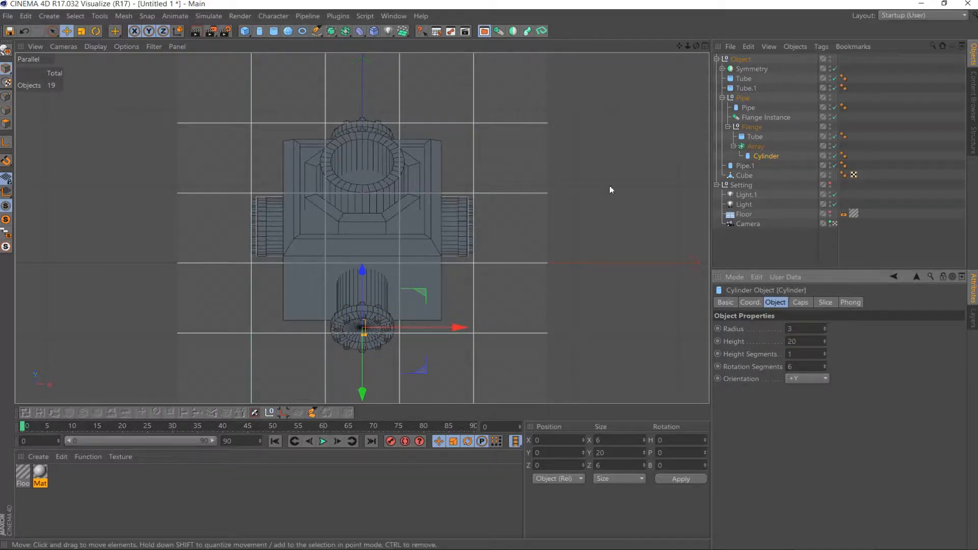
# Try a radius of 20 on the Pipe cylinder inside the Pipe null, and settle on 22
pyautogui.click(748, 108)
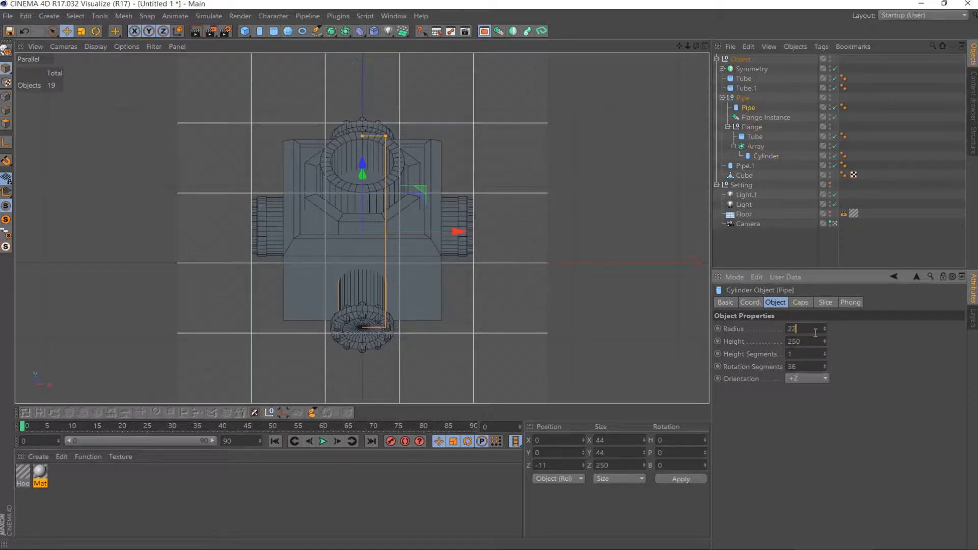
pyautogui.press('BackSpace')
pyautogui.write('0')
pyautogui.press('Return')
pyautogui.press('BackSpace')
pyautogui.write('1')
pyautogui.press('Return')
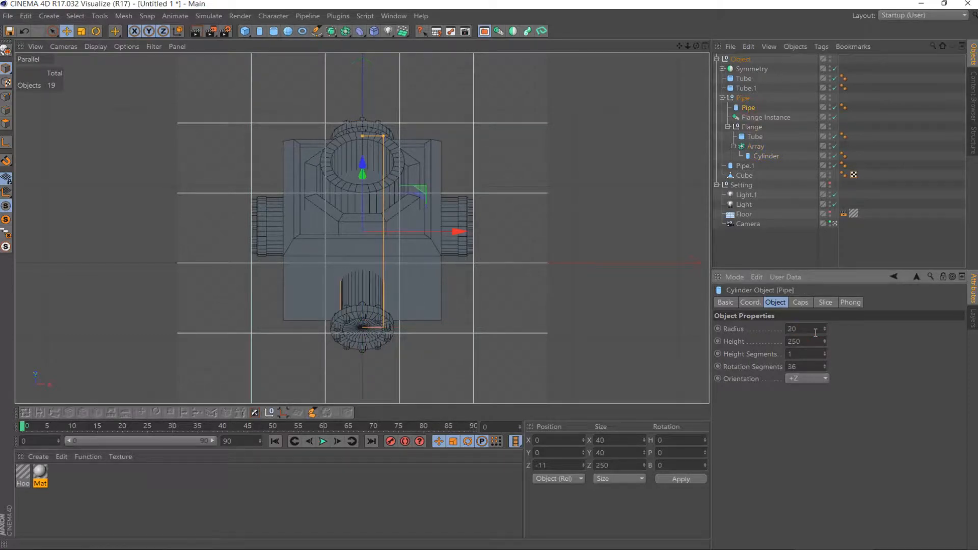
pyautogui.press('BackSpace')
pyautogui.write('2')
pyautogui.press('Return')
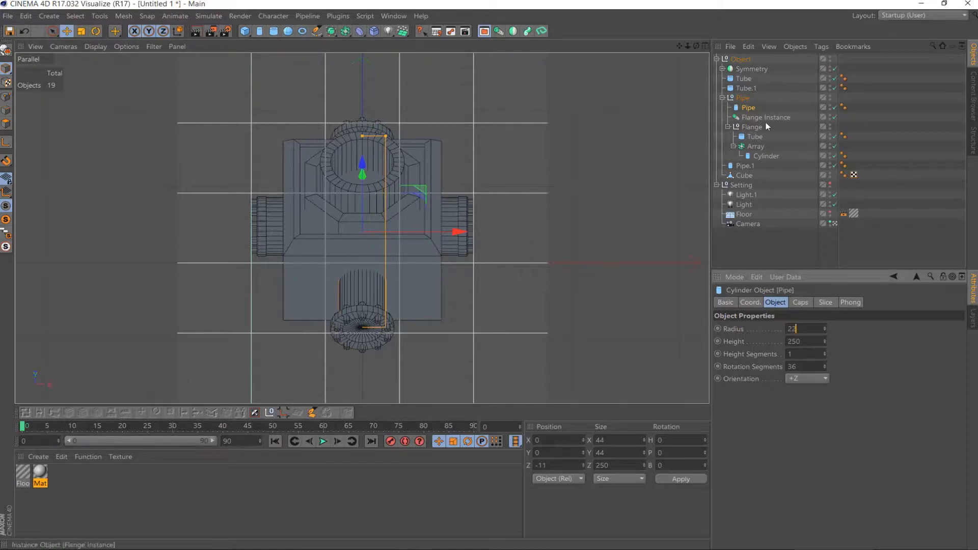
# Reduce the radius of the crosswise Pipe.1 cylinder to 22 and check the machine in a Picture Viewer render
pyautogui.click(745, 166)
pyautogui.click(808, 331)
pyautogui.press('Down')
pyautogui.press('Down')
pyautogui.press('Down')
pyautogui.press('Down')
pyautogui.press('Down')
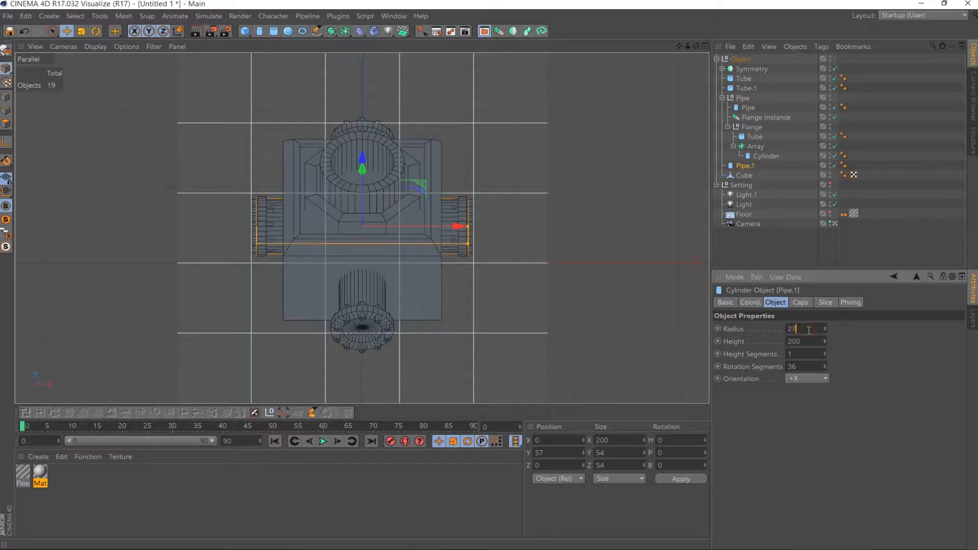
pyautogui.press('Down')
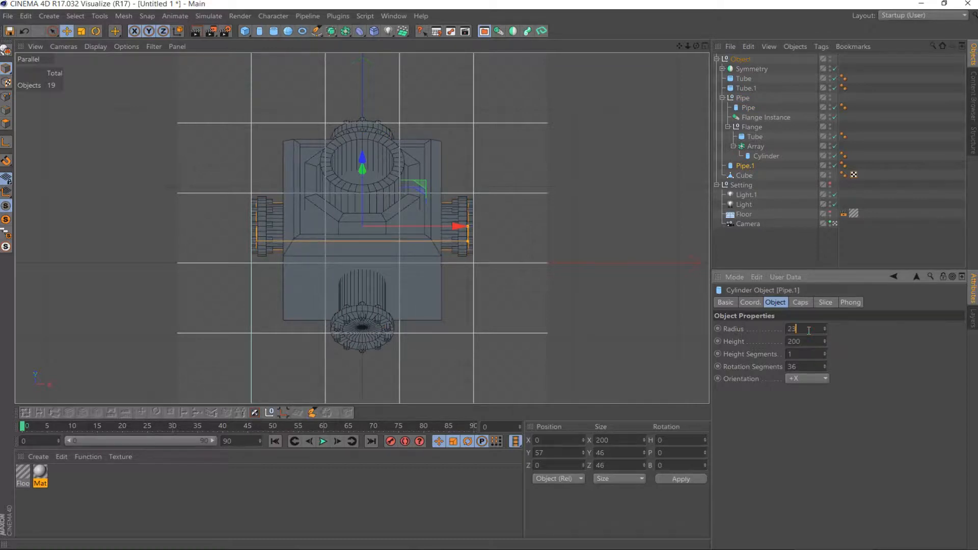
pyautogui.press('Down')
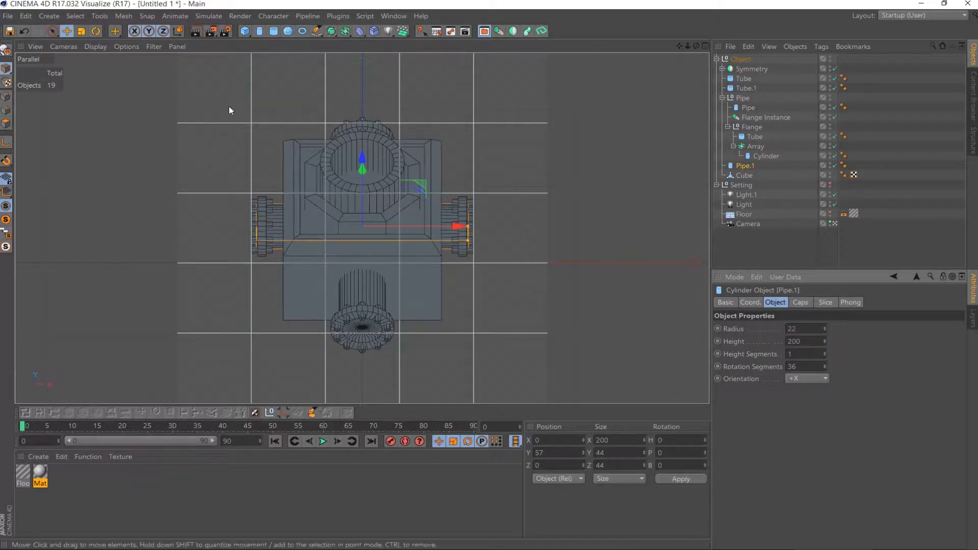
pyautogui.click(211, 30)
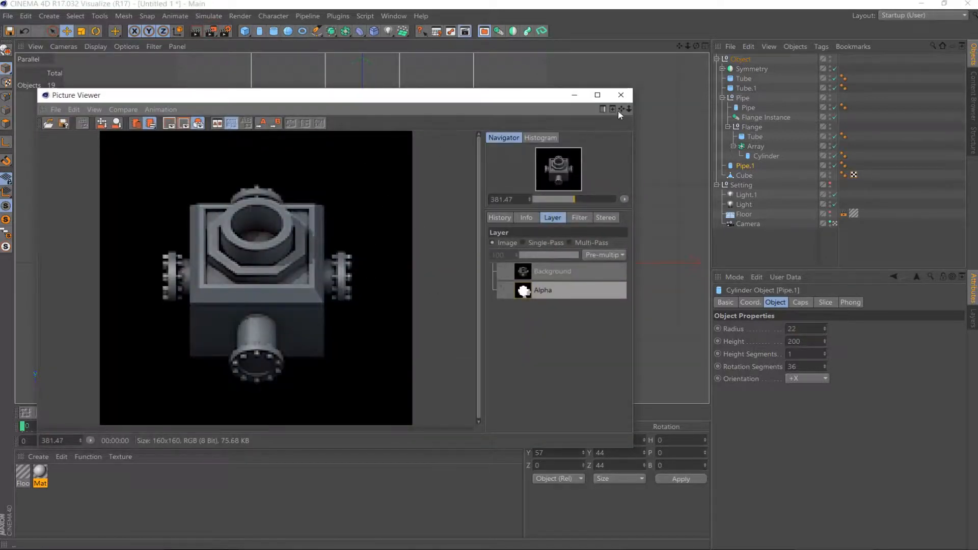
pyautogui.click(621, 95)
# Cut two horizontal edge loops around the Cube's side walls, one at half height and one midway up the upper half
pyautogui.click(380, 265)
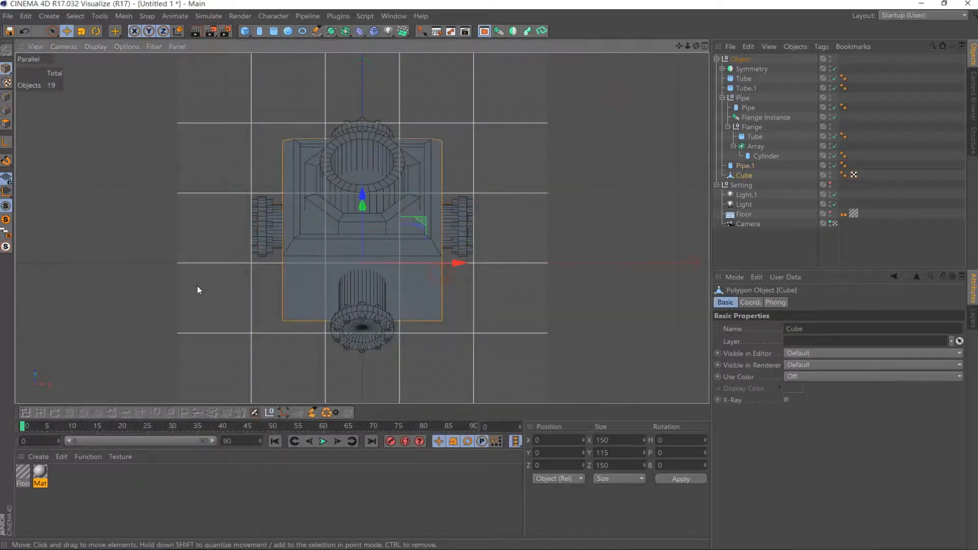
pyautogui.click(6, 124)
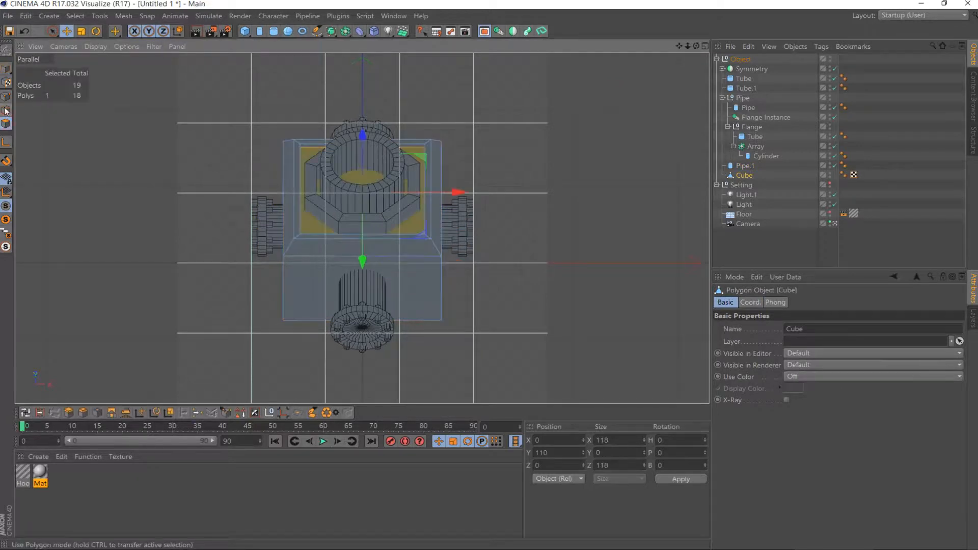
pyautogui.click(6, 110)
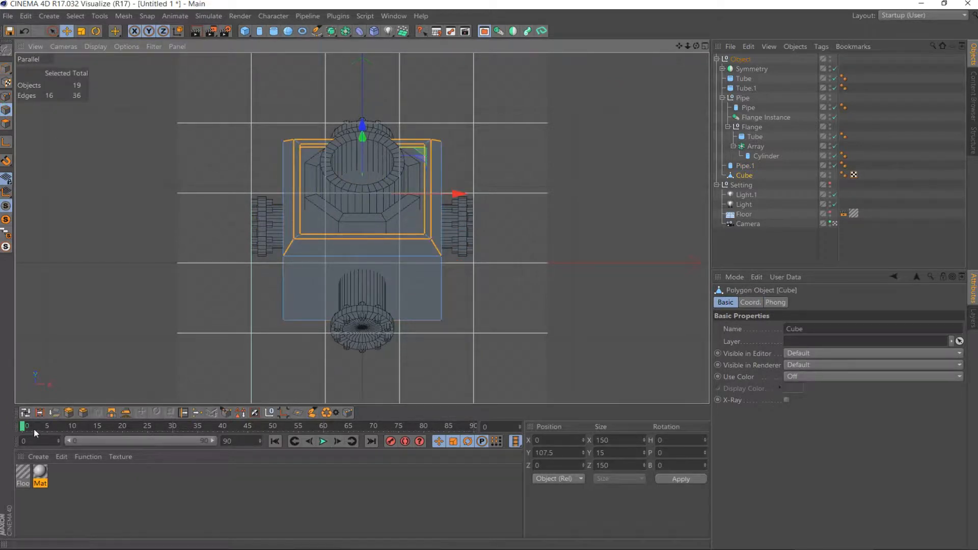
pyautogui.click(39, 412)
pyautogui.click(284, 311)
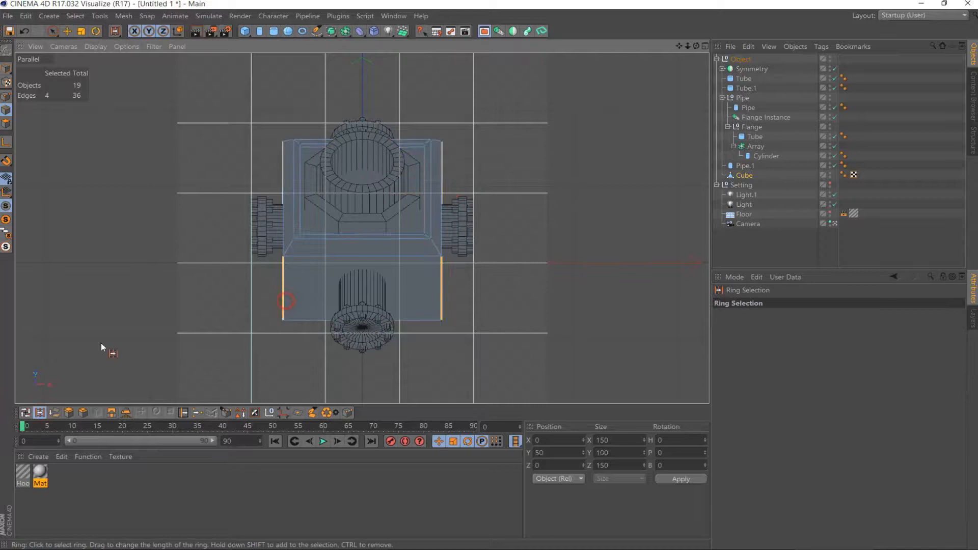
pyautogui.click(54, 412)
pyautogui.click(283, 275)
pyautogui.click(55, 413)
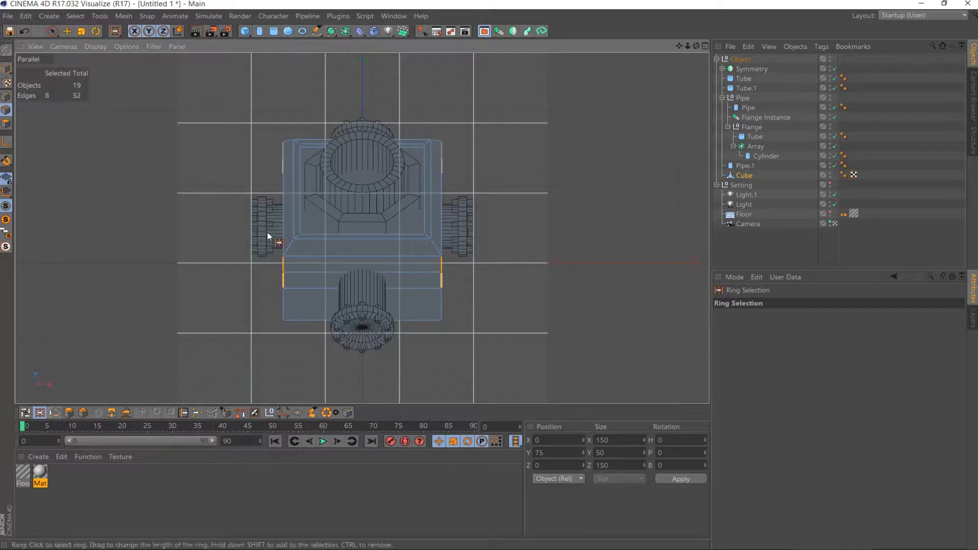
# Loop-select the narrow polygon band around the Cube between the two cuts and extrude it inward with an offset of -3
pyautogui.click(25, 413)
pyautogui.click(6, 124)
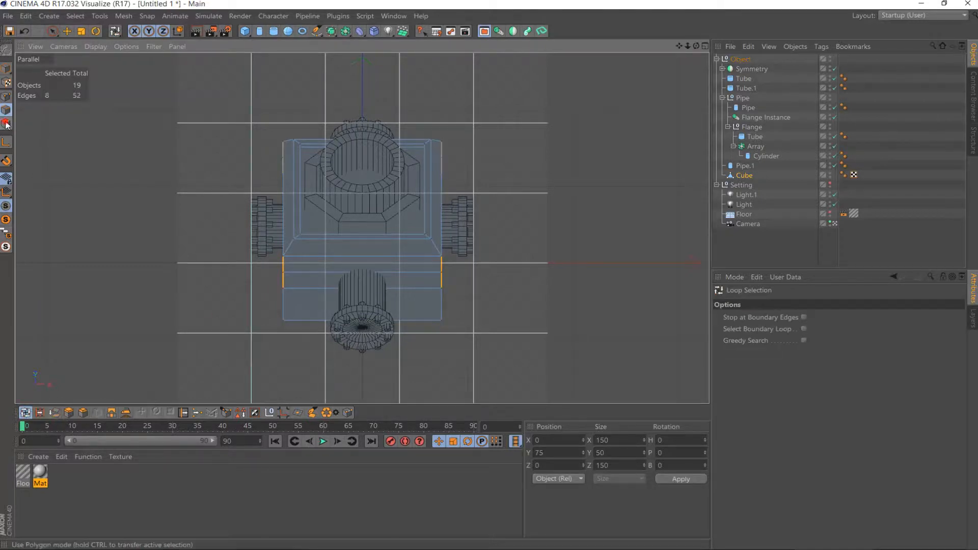
pyautogui.click(288, 282)
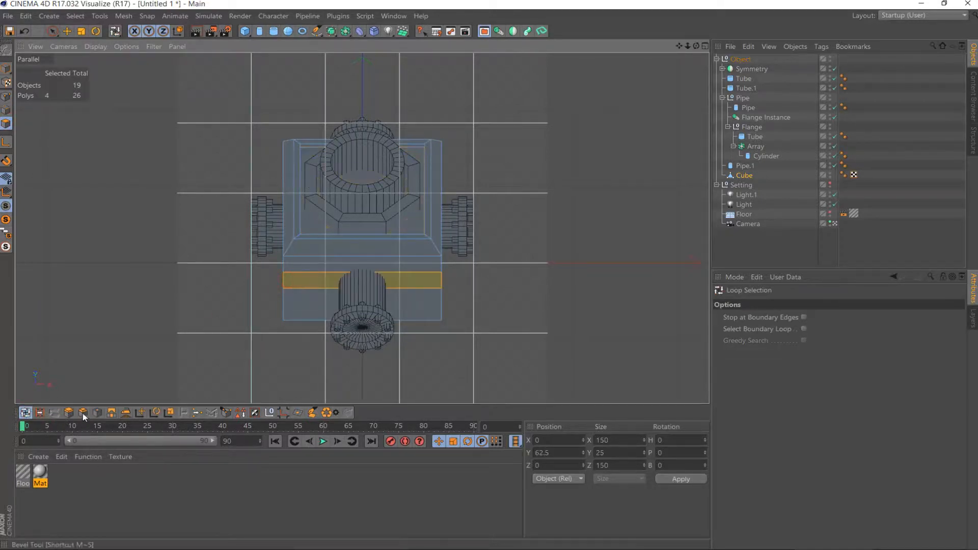
pyautogui.click(69, 413)
pyautogui.doubleClick(787, 341)
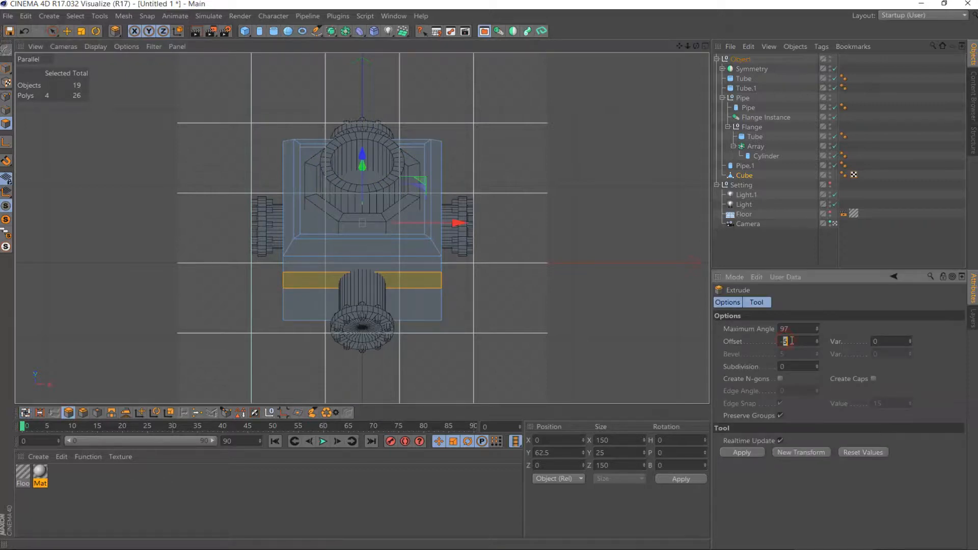
pyautogui.write('-3')
pyautogui.press('Return')
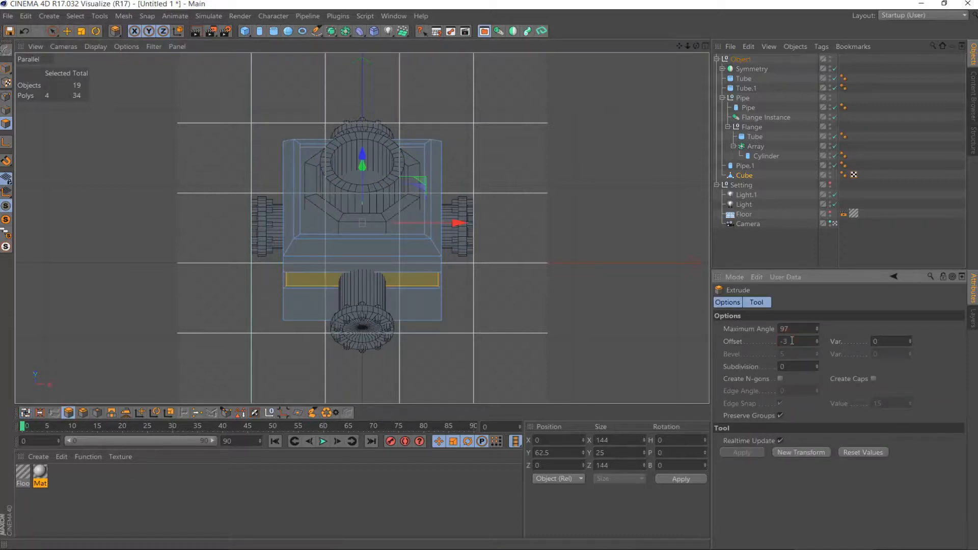
# Render the machine to the Picture Viewer to examine the recessed band around the Cube
pyautogui.click(214, 32)
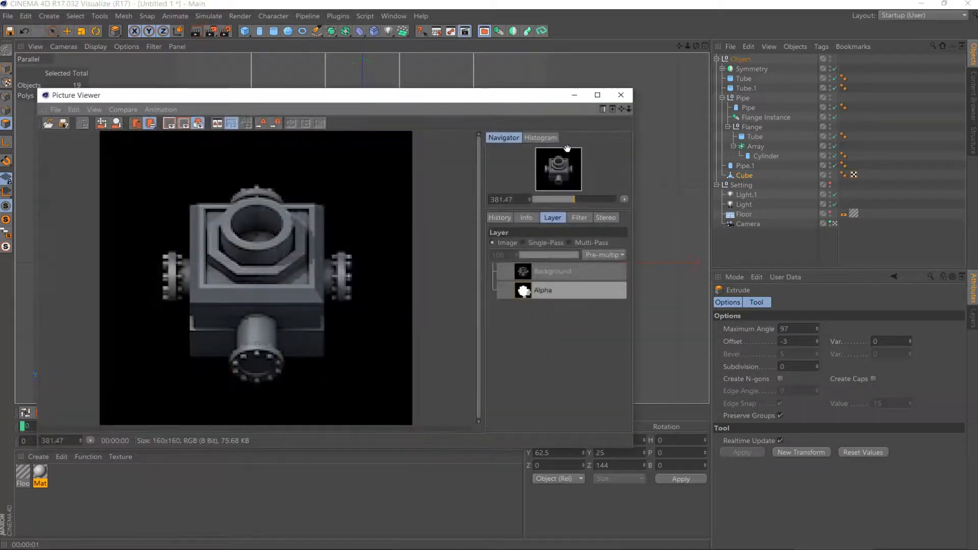
pyautogui.click(621, 94)
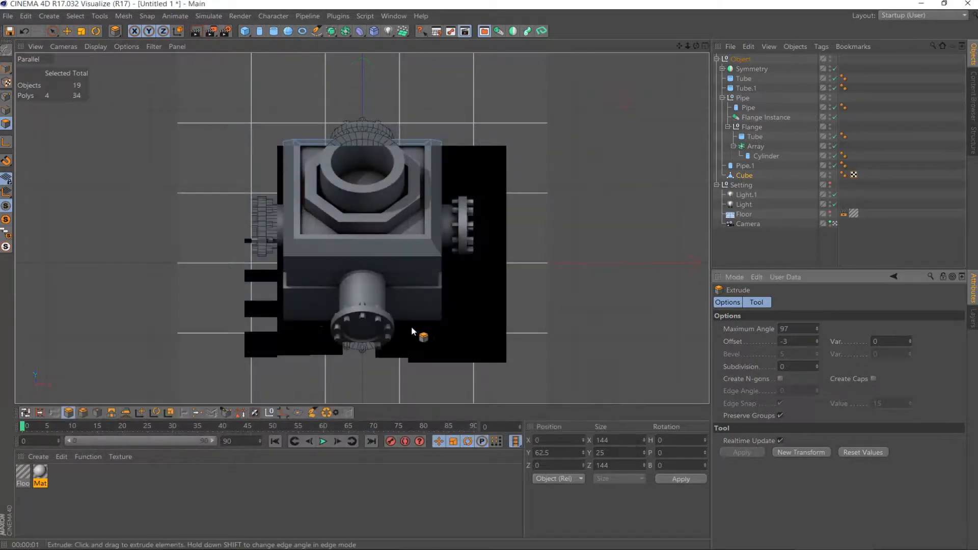
pyautogui.scroll(-1, 520, 146)
pyautogui.scroll(1, 519, 146)
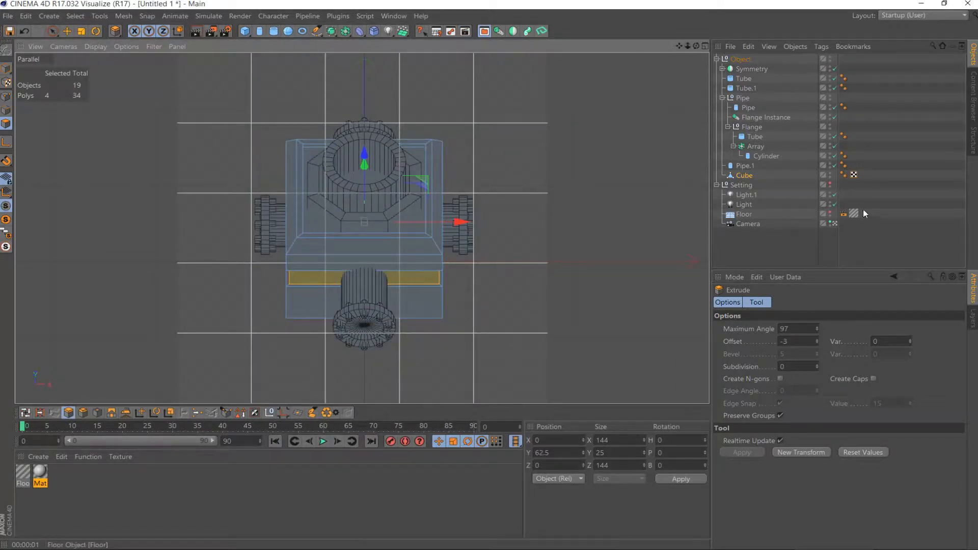
# Leave the render camera, select the Cube's bottom polygon and set its X and Z size to 160
pyautogui.click(833, 223)
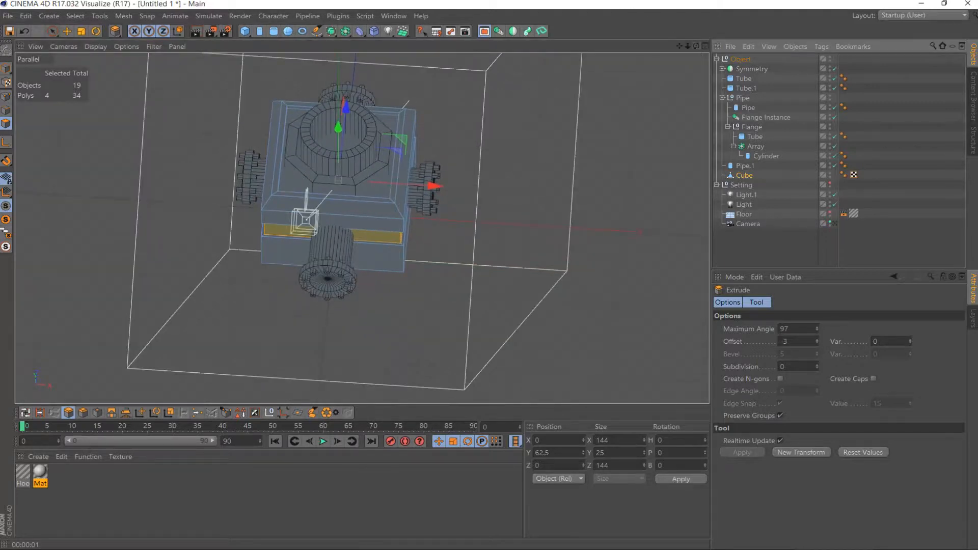
pyautogui.moveTo(696, 46); pyautogui.dragTo(632, 13)
pyautogui.click(387, 336)
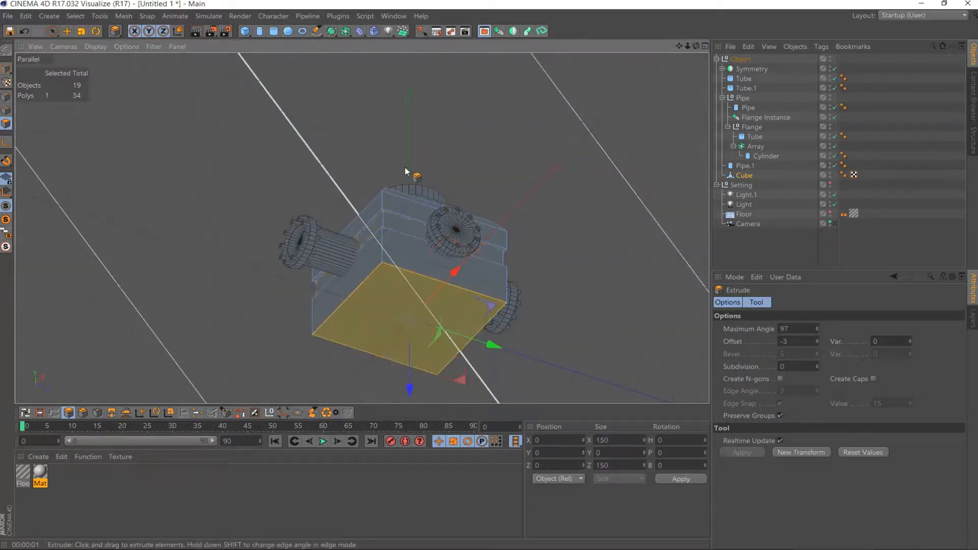
pyautogui.moveTo(696, 46); pyautogui.dragTo(659, 181)
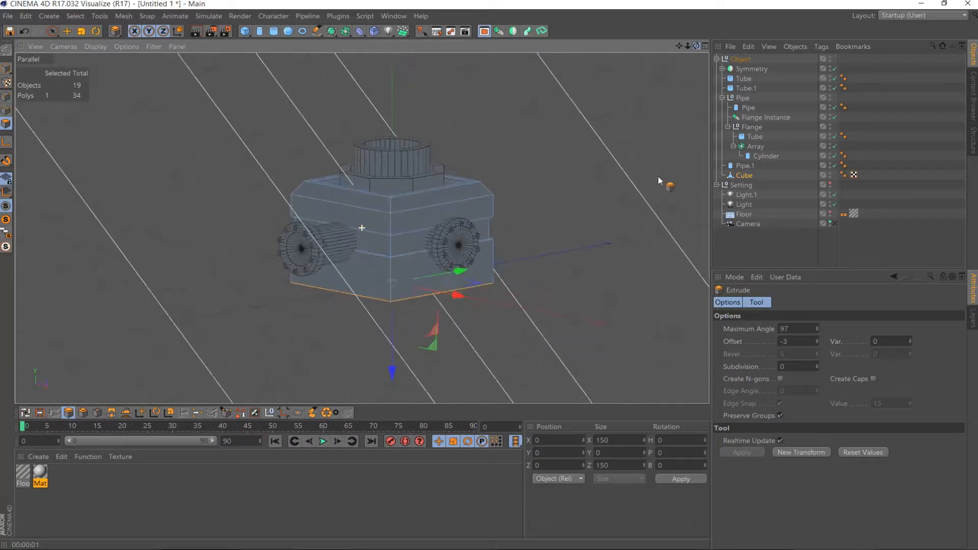
pyautogui.click(623, 443)
pyautogui.write('16')
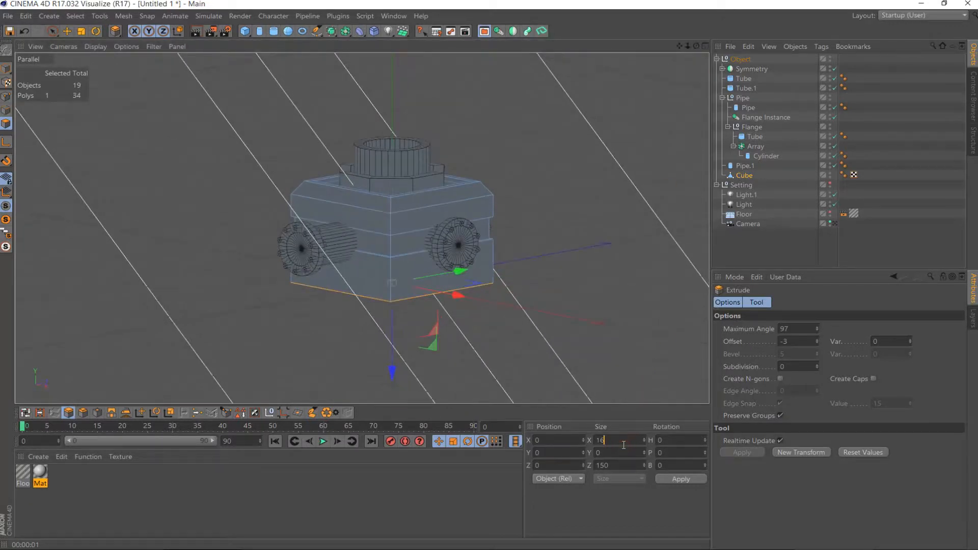
pyautogui.write('0')
pyautogui.click(617, 465)
pyautogui.write('160')
pyautogui.press('Return')
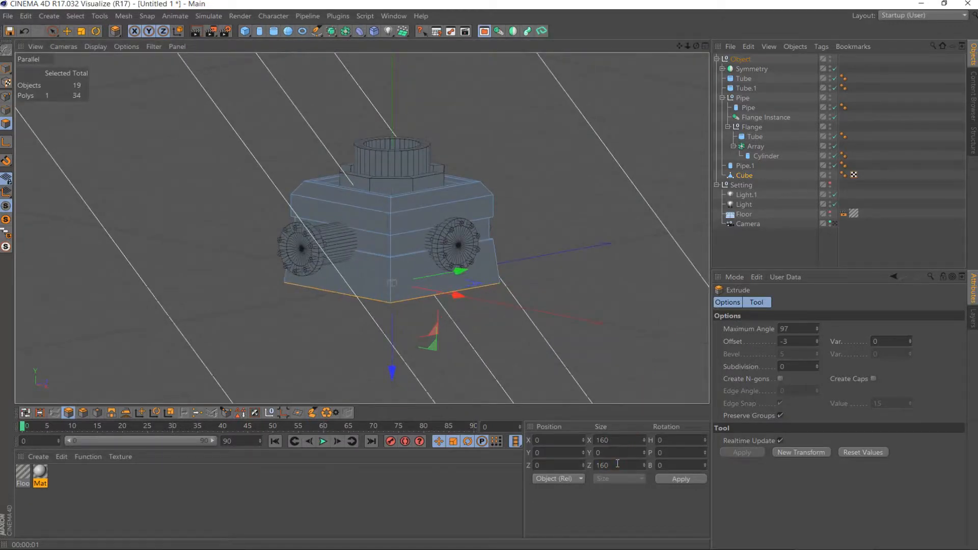
# Flare the machine's base further by setting the bottom polygon's X and Z size to 170
pyautogui.write('170')
pyautogui.click(626, 466)
pyautogui.write('170')
pyautogui.press('Return')
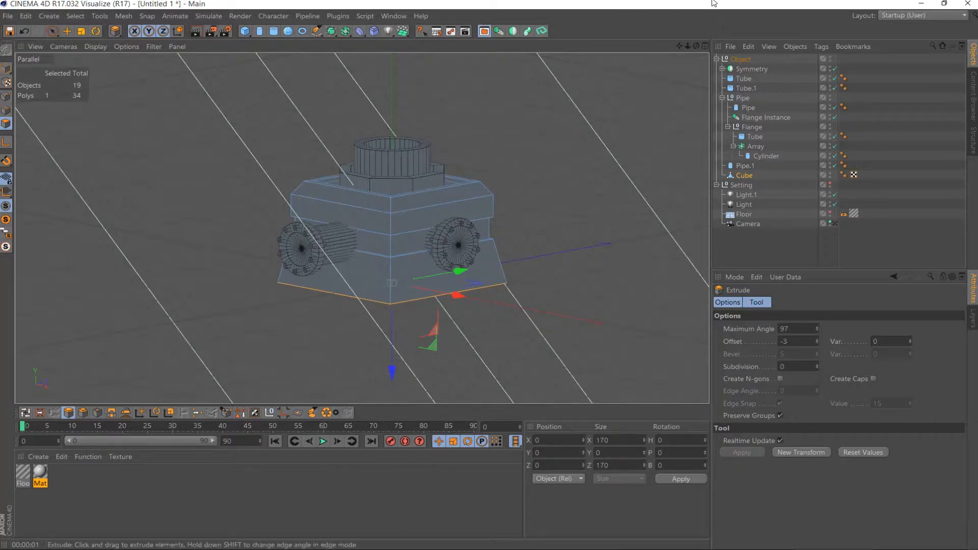
# Add a Bevel deformer as a child of the Cube and set its offset to 2
pyautogui.moveTo(696, 46); pyautogui.dragTo(644, 66)
pyautogui.click(378, 32)
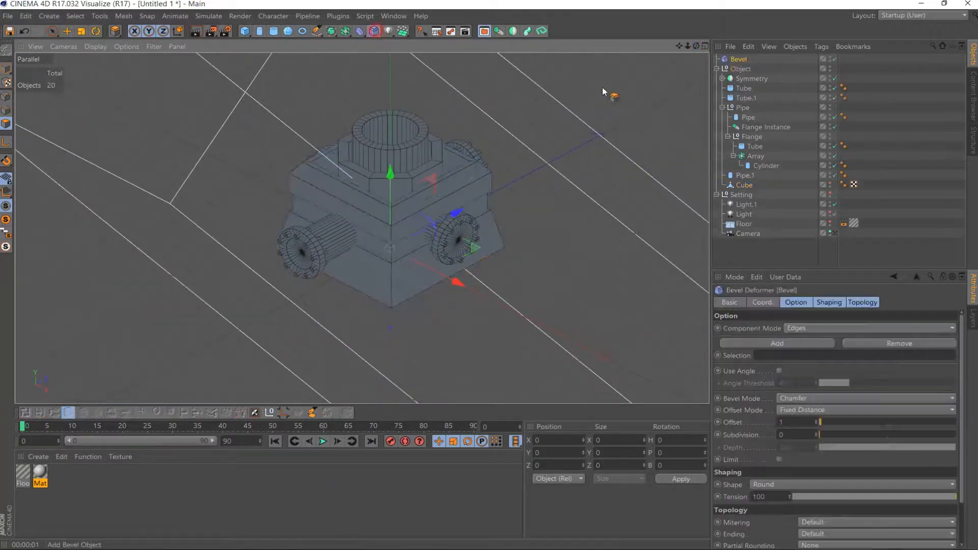
pyautogui.moveTo(740, 60); pyautogui.dragTo(742, 184)
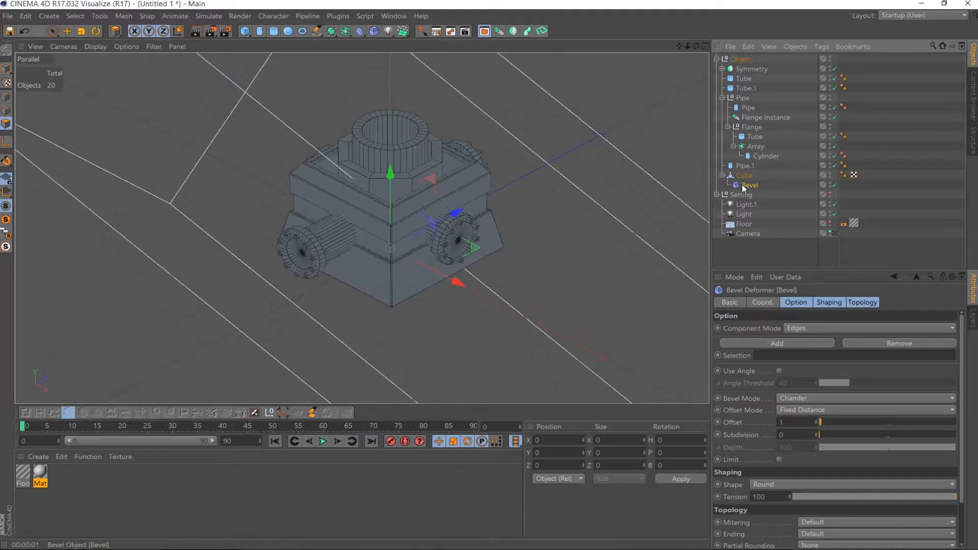
pyautogui.click(789, 423)
pyautogui.scroll(1, 790, 424)
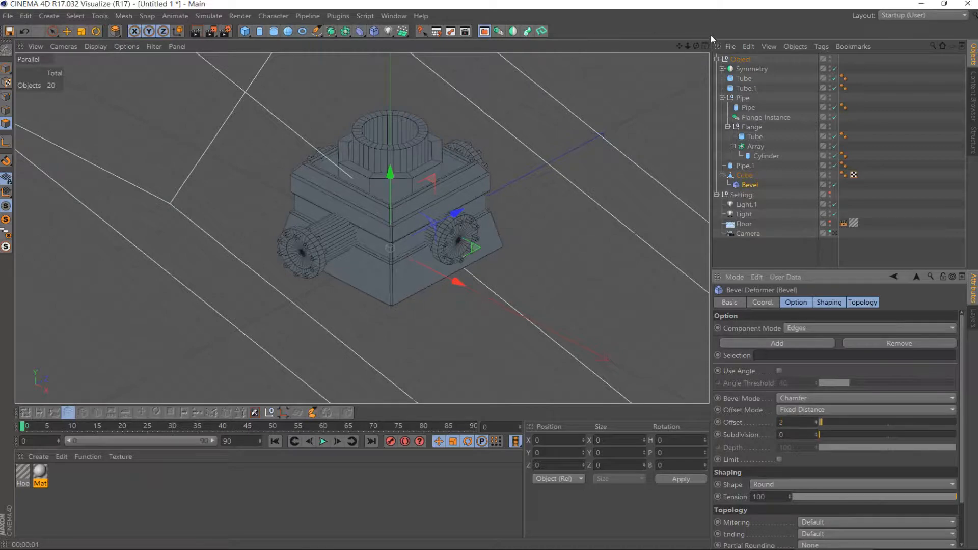
# Switch back to the render Camera, adjust its framing of the machine and render to the Picture Viewer
pyautogui.moveTo(697, 46); pyautogui.dragTo(729, 61)
pyautogui.click(835, 234)
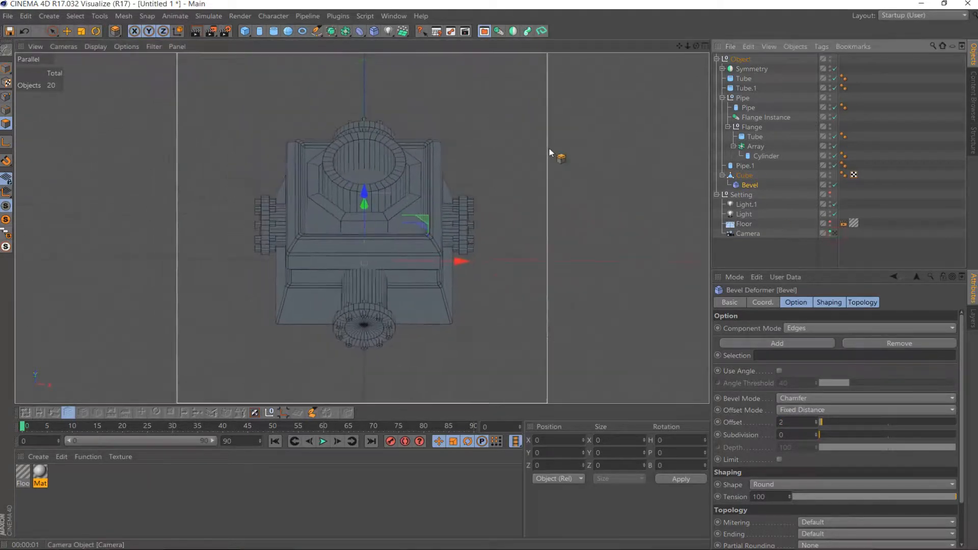
pyautogui.moveTo(689, 47); pyautogui.dragTo(680, 46)
pyautogui.click(213, 32)
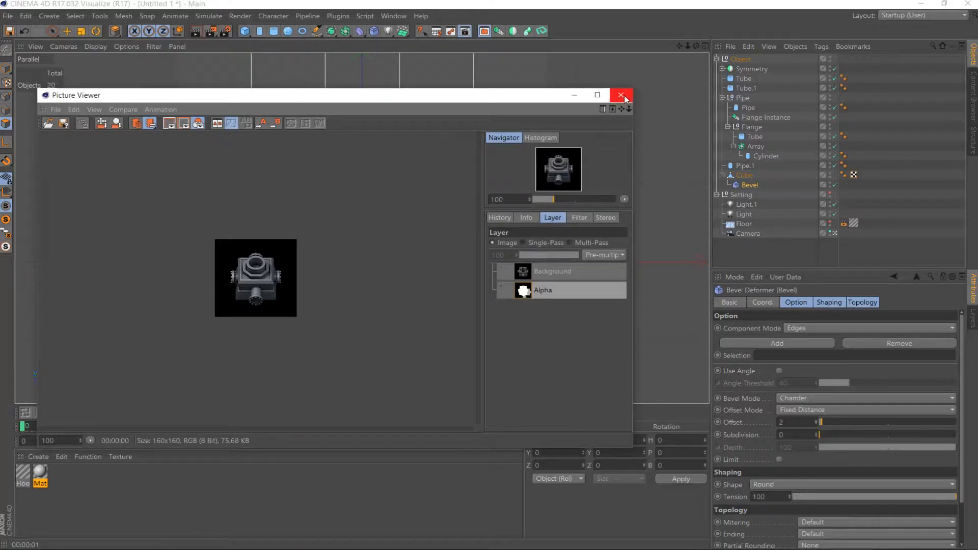
# Save the rendered image over the existing tut-2.png in the factorio temp folder
pyautogui.click(63, 122)
pyautogui.click(77, 236)
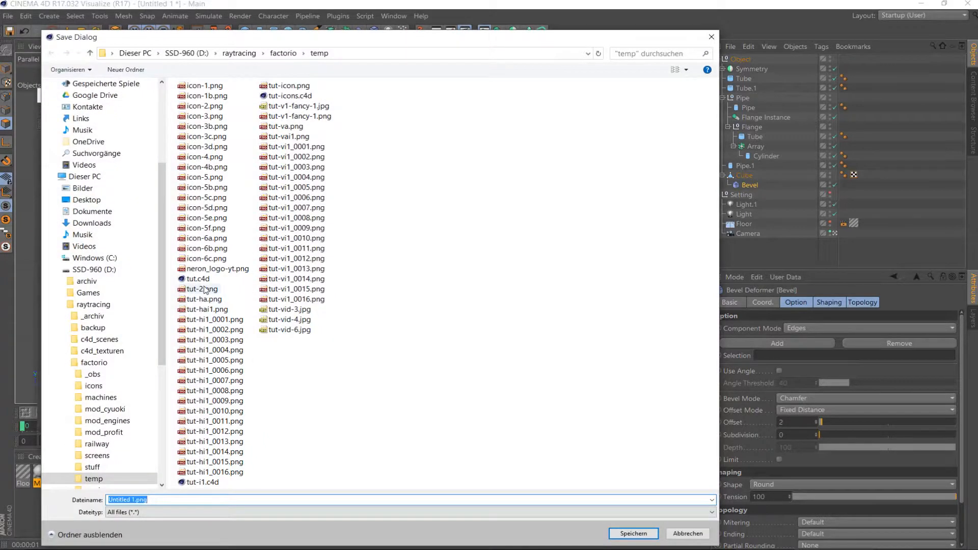
pyautogui.click(204, 289)
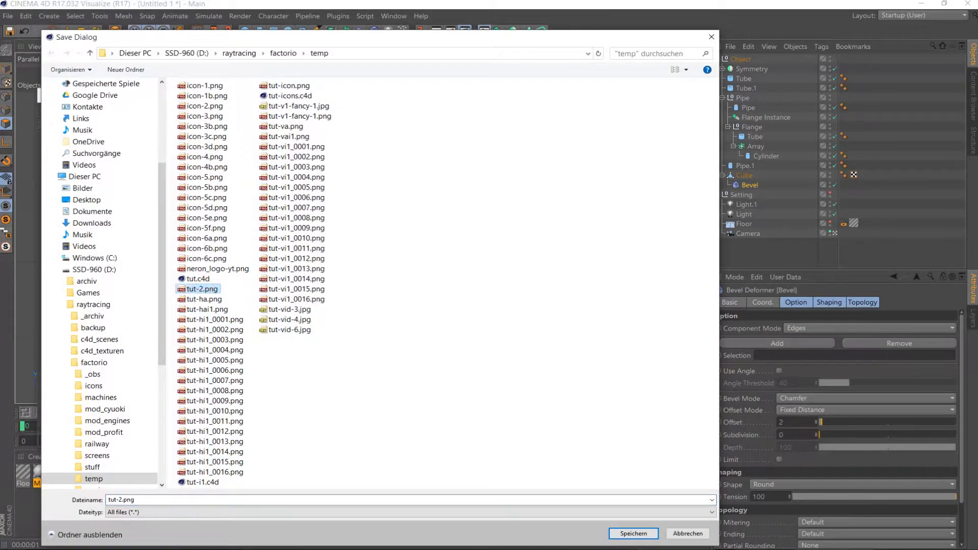
pyautogui.click(641, 536)
pyautogui.click(514, 278)
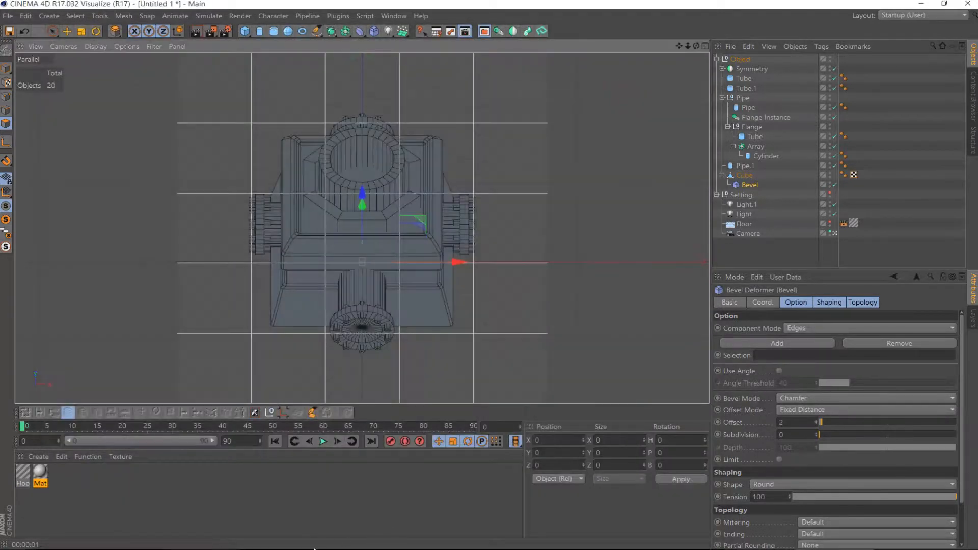
# Copy tut-2.png from the temp folder into the yi_engines_0.1.7 graphics/entity folder, replacing the existing file
pyautogui.click(340, 549)
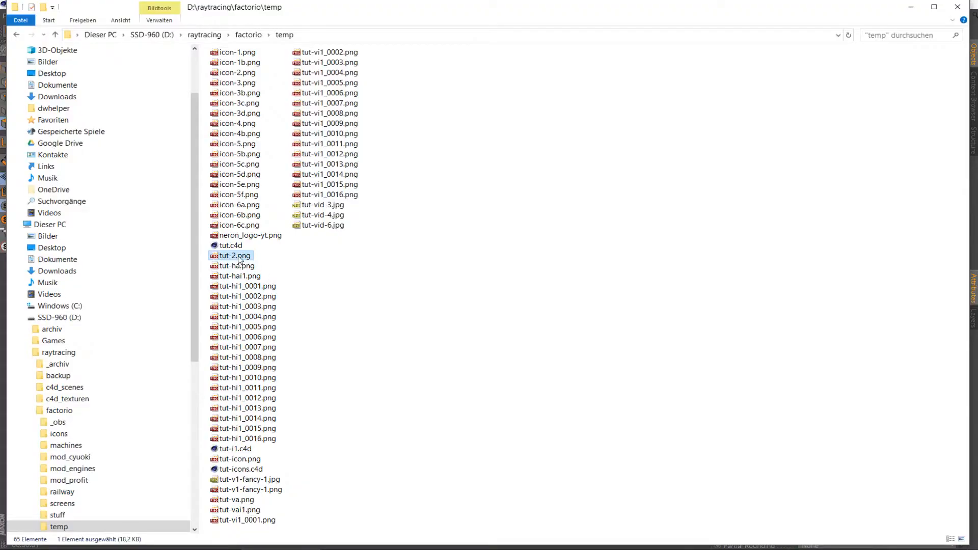
pyautogui.rightClick(239, 260)
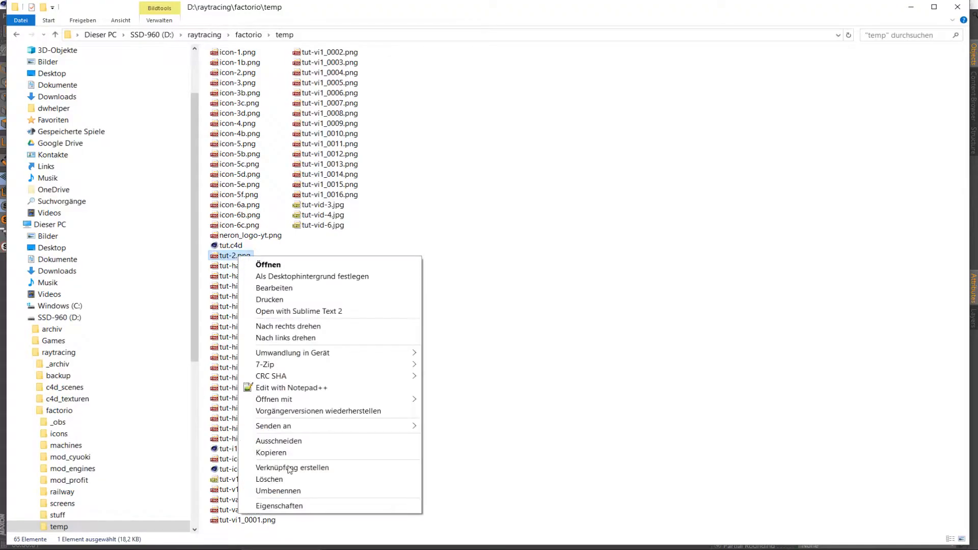
pyautogui.click(284, 453)
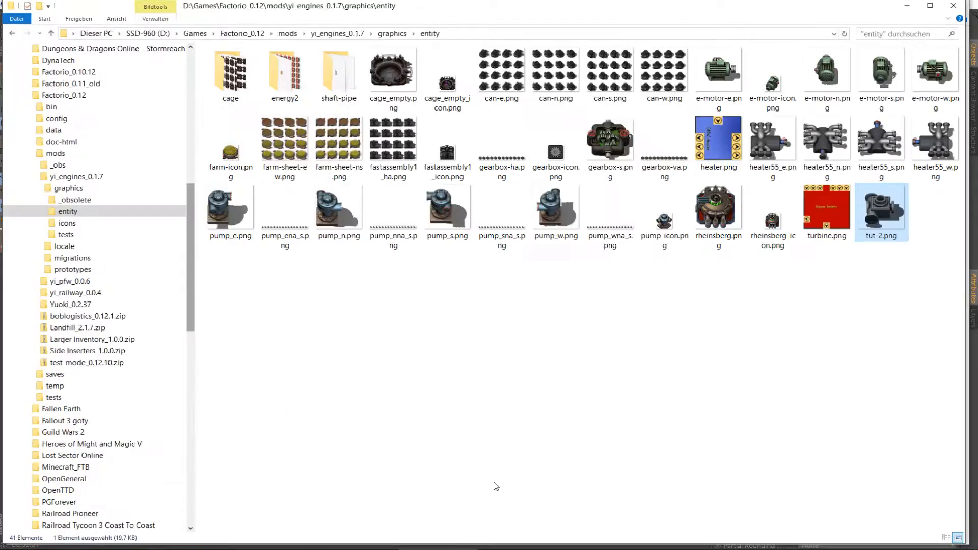
pyautogui.rightClick(596, 310)
pyautogui.click(630, 384)
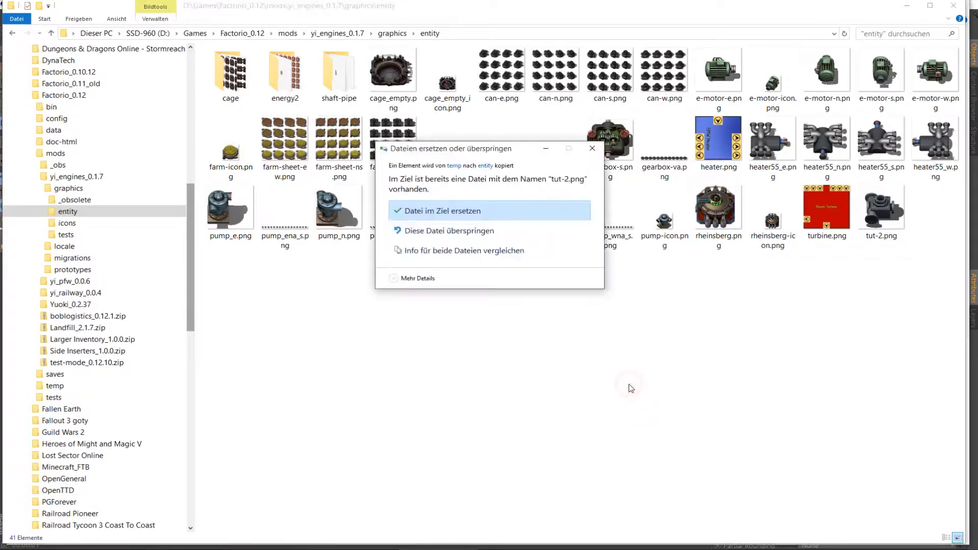
pyautogui.click(458, 216)
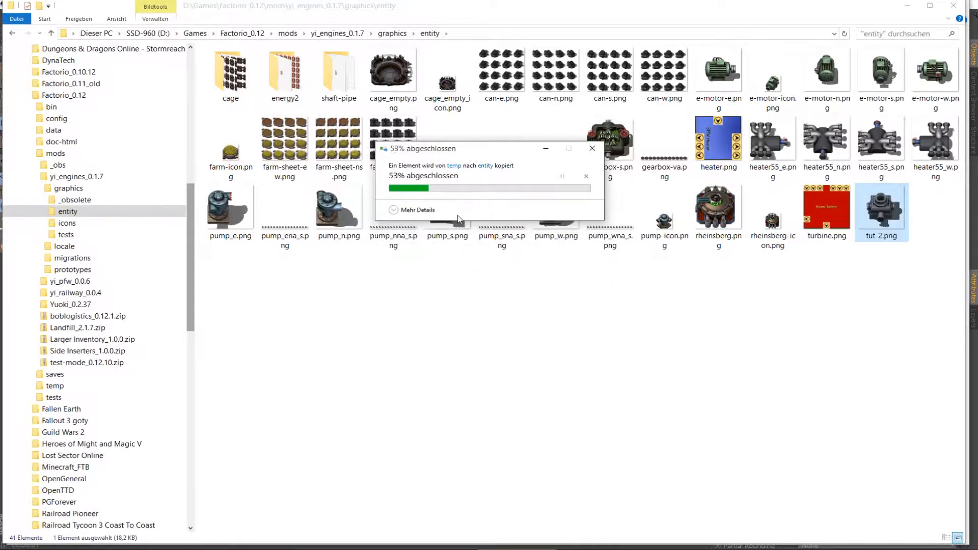
# Switch to e_experimental.lua in Notepad++ and change the third Tutorial-2 fluid box's pipe connection position to {-1.5,0}
pyautogui.hotkey('alt', 'Tab')
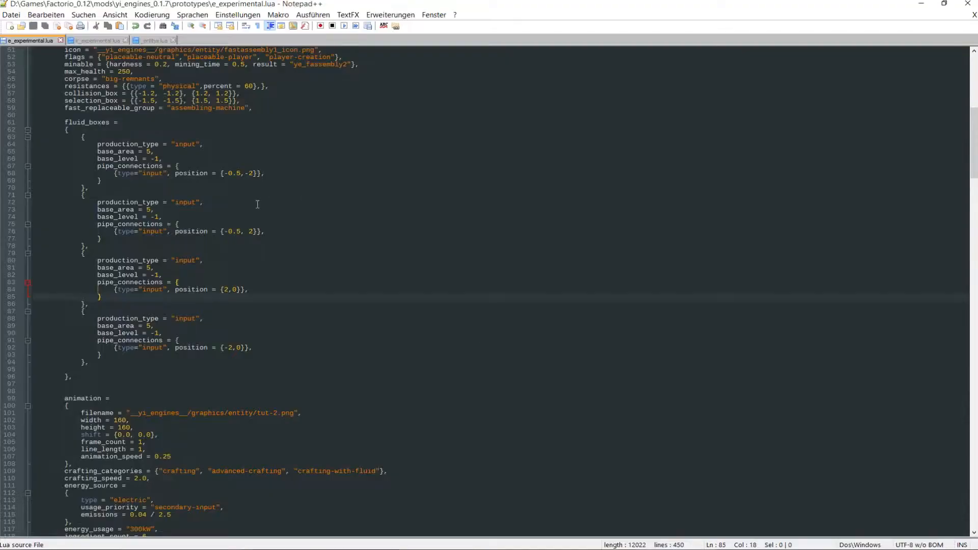
pyautogui.click(308, 288)
pyautogui.scroll(13, 303, 286)
pyautogui.scroll(-10, 208, 371)
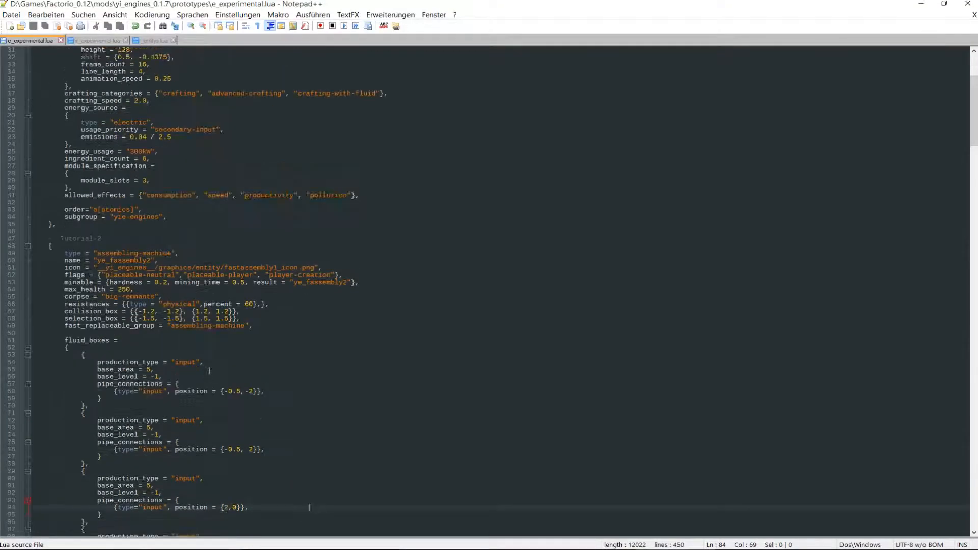
pyautogui.scroll(-3, 292, 337)
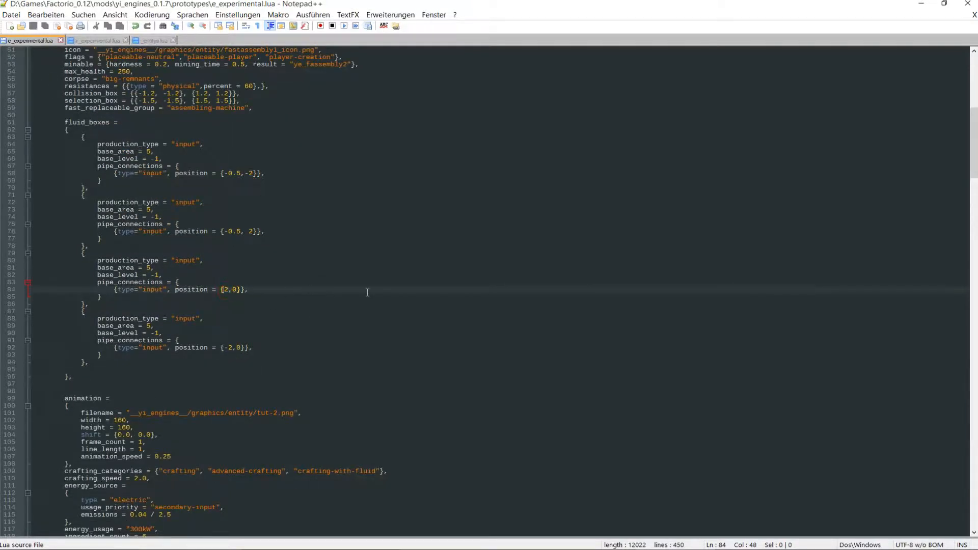
pyautogui.press('Delete')
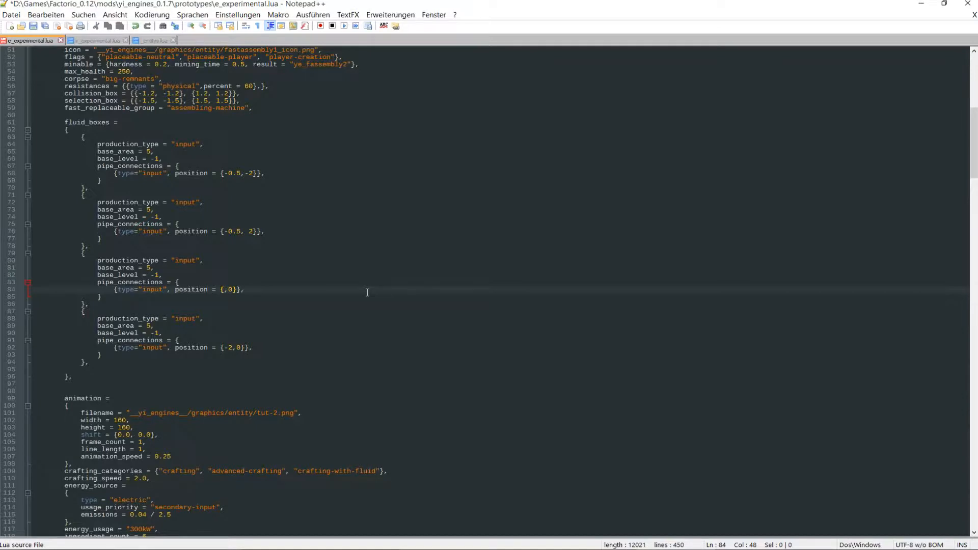
pyautogui.write('-1.5')
# Change the fourth fluid box's pipe connection position to {1.5,0} and save the Lua file
pyautogui.press('Down')
pyautogui.press('Down')
pyautogui.press('Down')
pyautogui.press('Down')
pyautogui.press('Down')
pyautogui.press('Down')
pyautogui.press('Down')
pyautogui.press('Down')
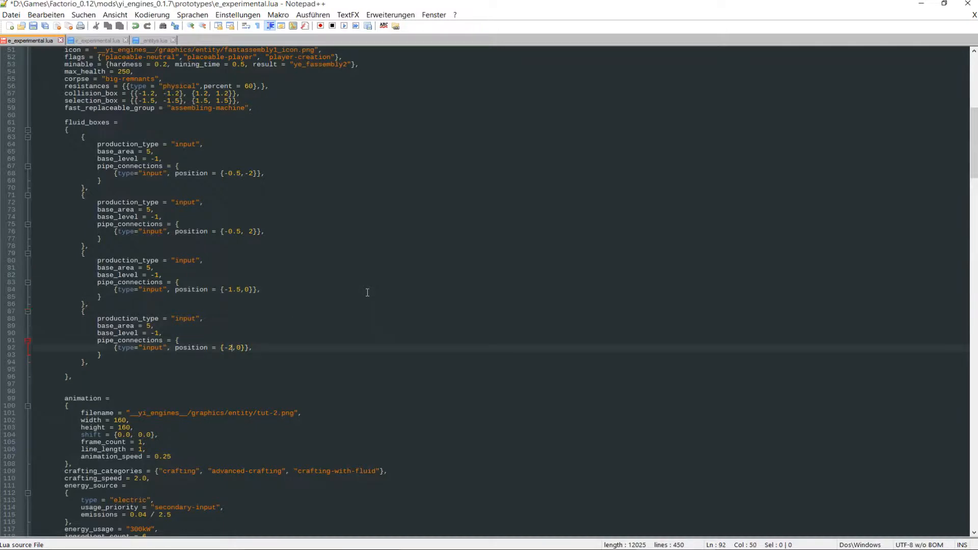
pyautogui.write('1.5')
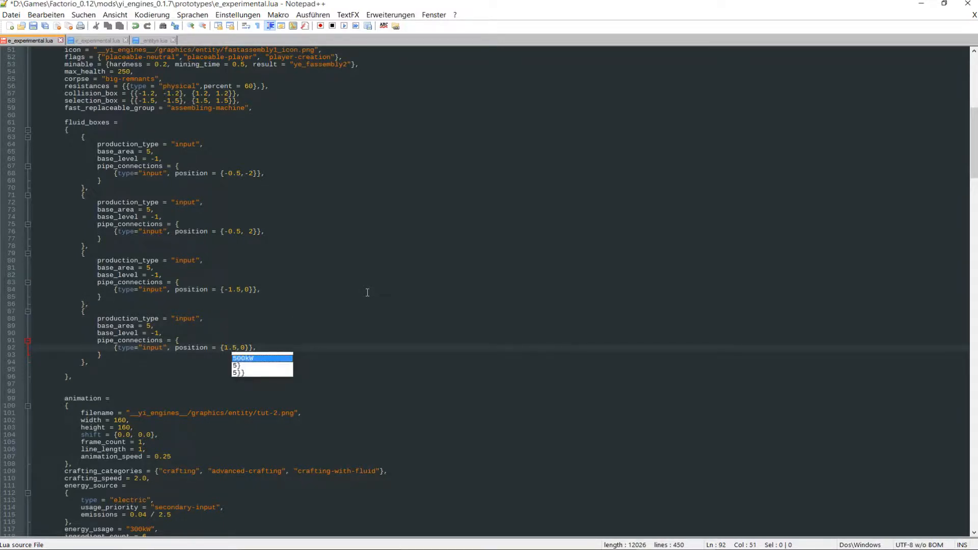
pyautogui.click(35, 26)
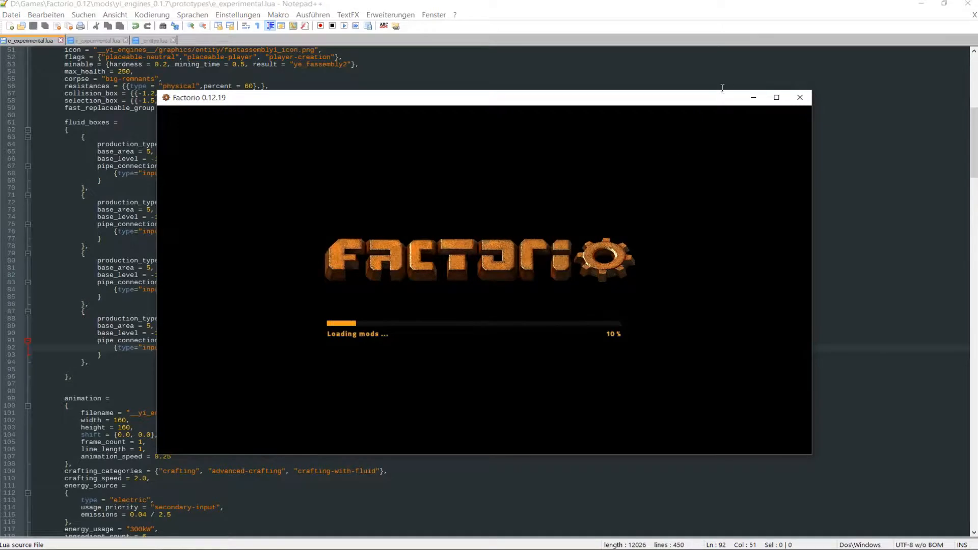
# Maximize the Factorio window and load the saved game xT
pyautogui.click(776, 97)
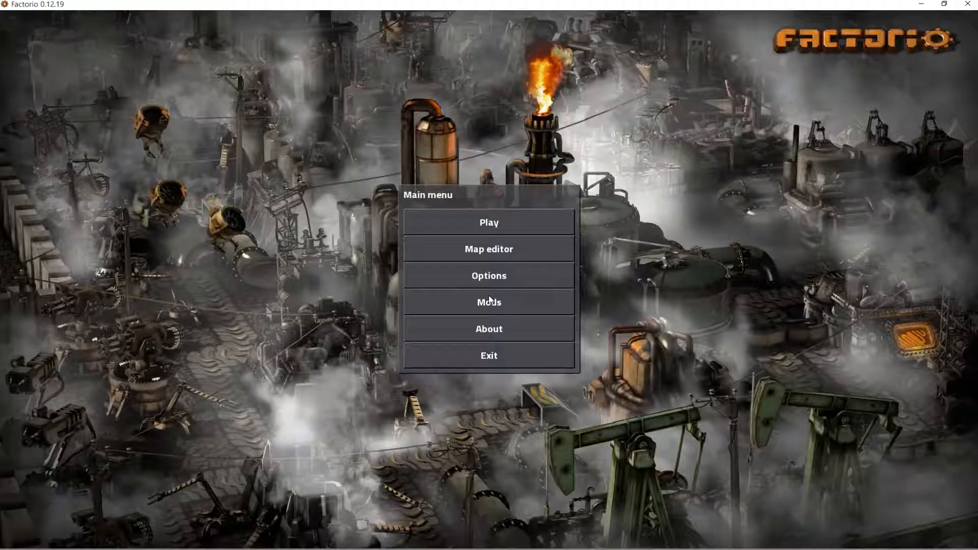
pyautogui.click(466, 217)
pyautogui.click(471, 292)
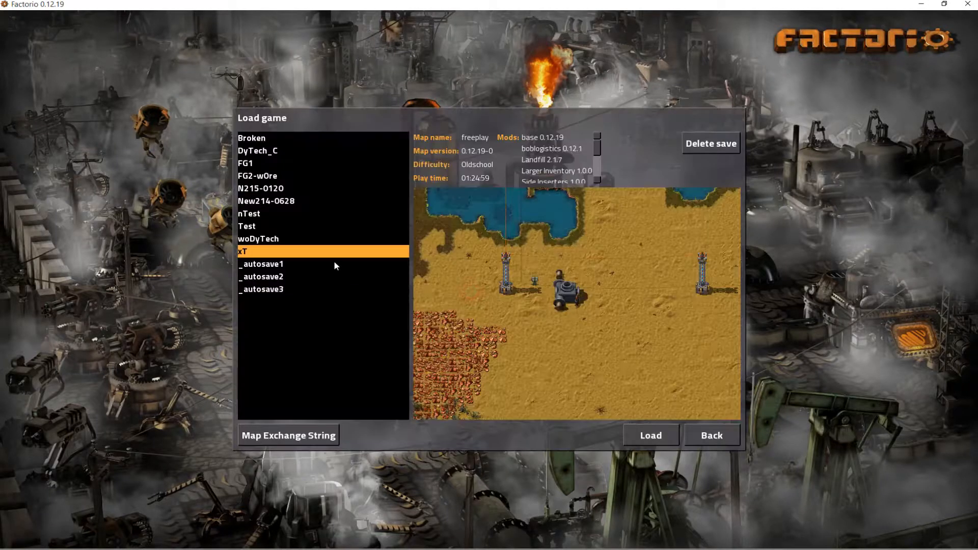
pyautogui.click(645, 433)
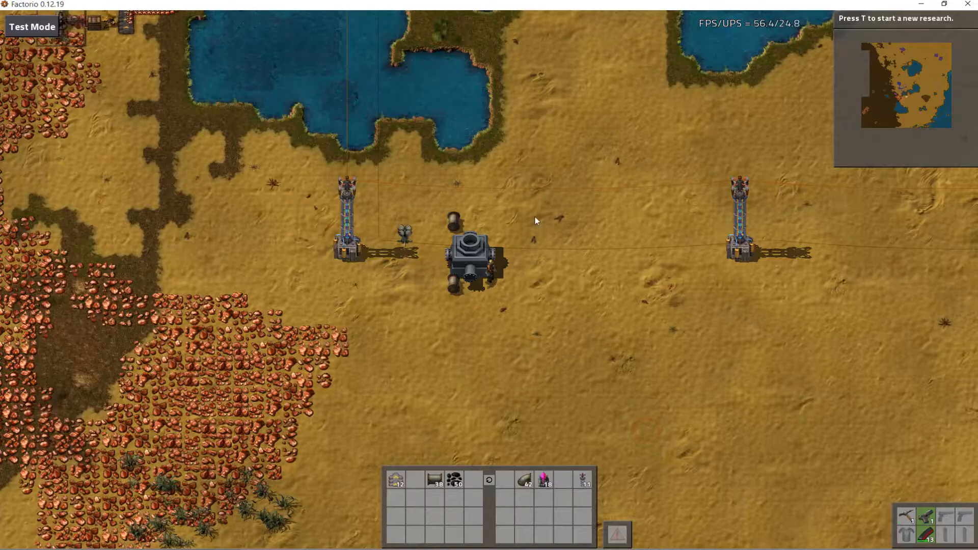
# View the updated machine on the map, walk north to the base and inspect the Radar Narc
pyautogui.scroll(-5, 533, 222)
pyautogui.scroll(-5, 527, 224)
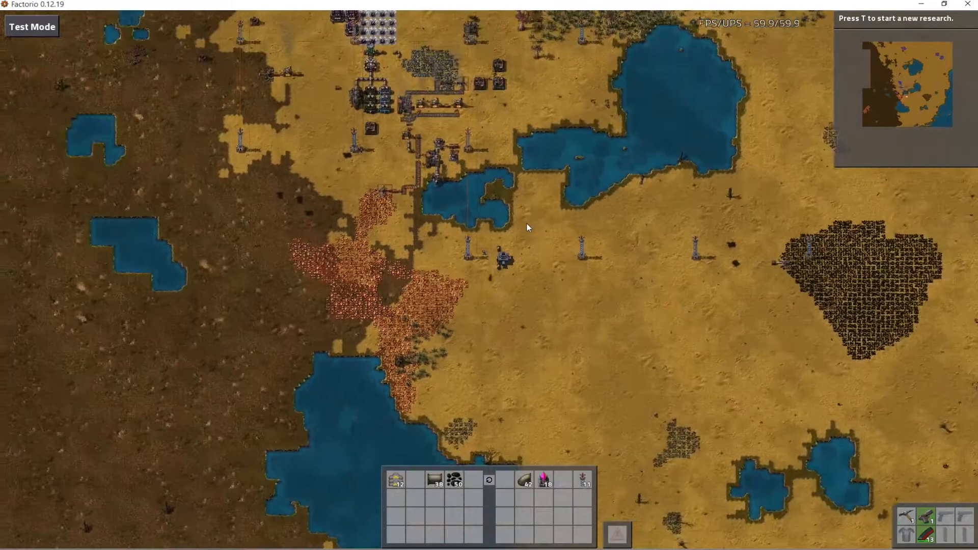
pyautogui.press('a')
pyautogui.press('w')
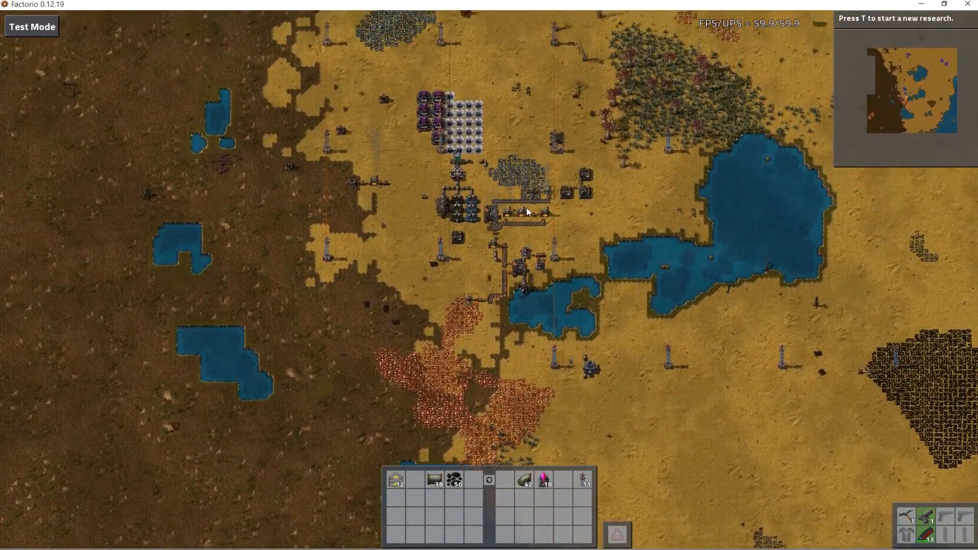
pyautogui.scroll(3, 540, 211)
pyautogui.press('w')
pyautogui.press('d')
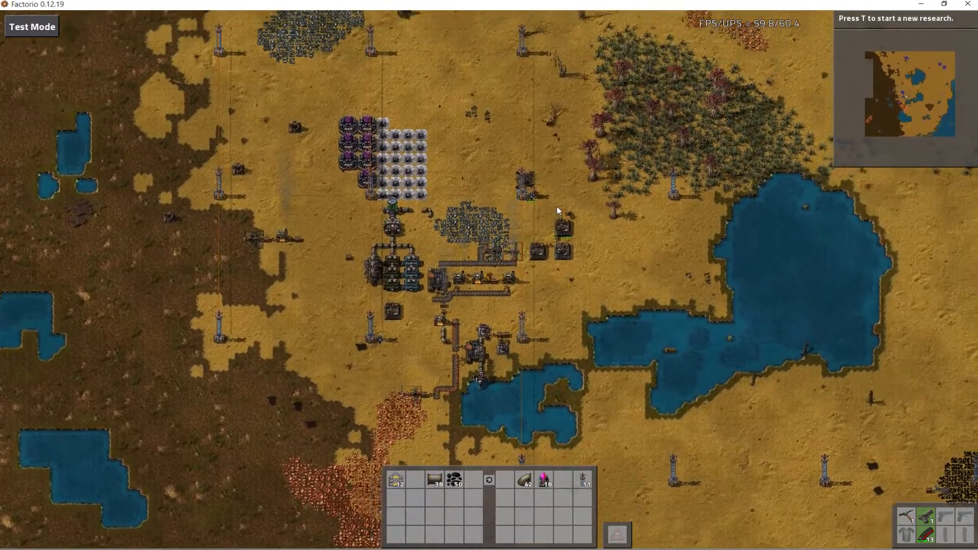
pyautogui.scroll(5, 532, 243)
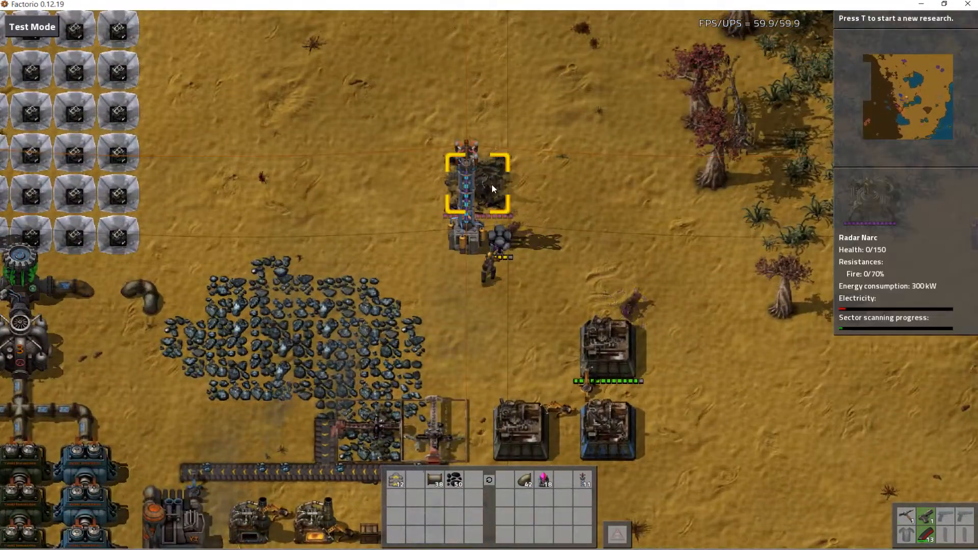
# Survey the base between the radar, the lake and the assemblers, and return to the radar's power pole
pyautogui.scroll(-5, 492, 188)
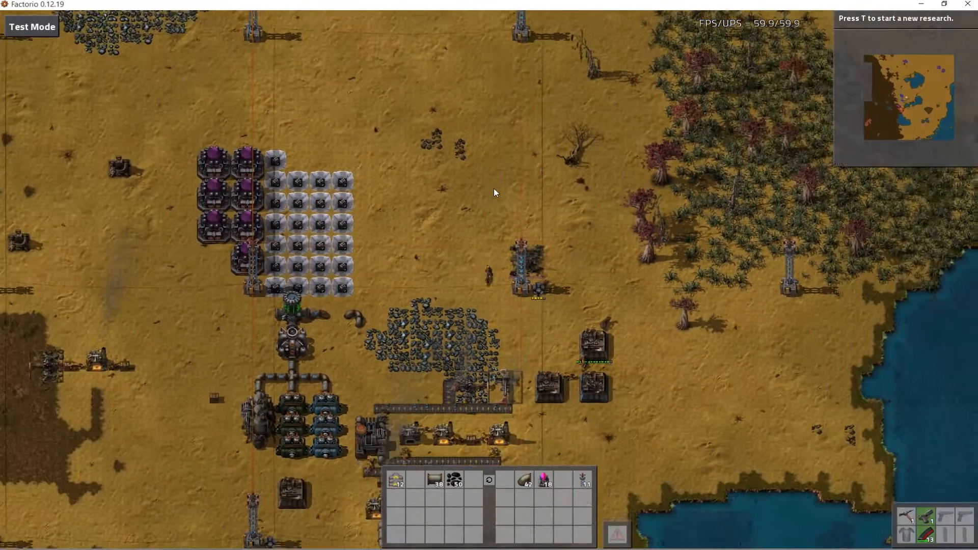
pyautogui.press('s')
pyautogui.press('d')
pyautogui.scroll(-1, 494, 192)
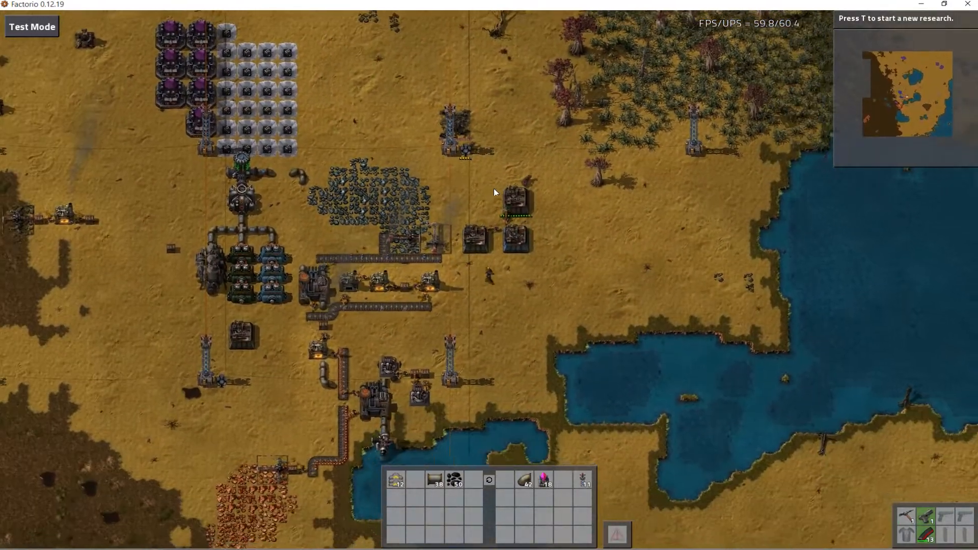
pyautogui.press('d')
pyautogui.press('w')
pyautogui.scroll(-2, 494, 192)
pyautogui.scroll(5, 493, 192)
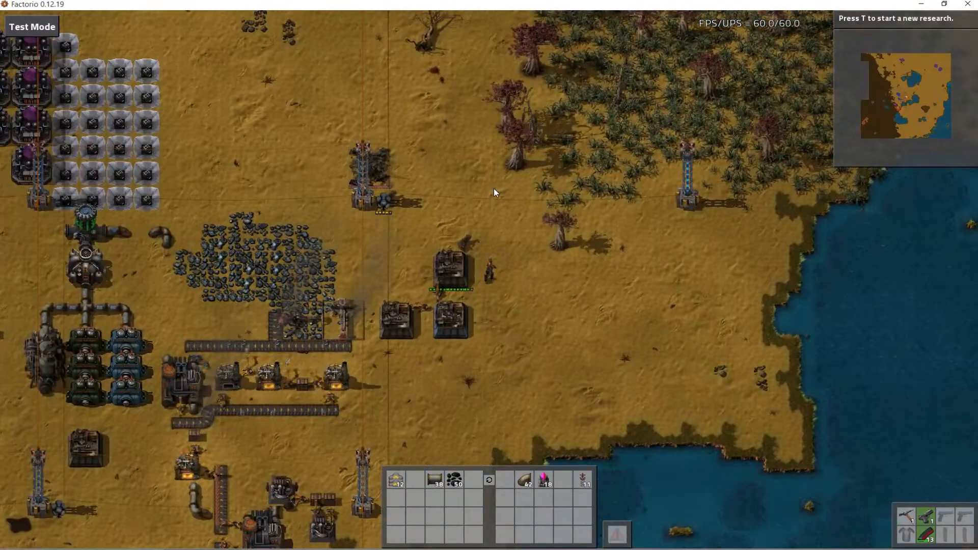
pyautogui.scroll(4, 494, 190)
pyautogui.press('w')
pyautogui.press('a')
pyautogui.scroll(5, 425, 269)
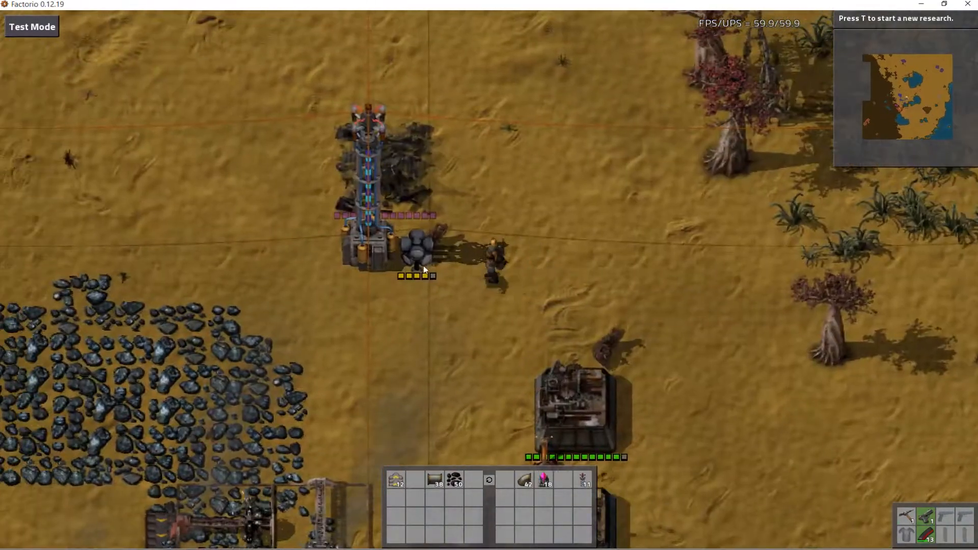
# Craft a gun turret from the combat crafting category
pyautogui.press('e')
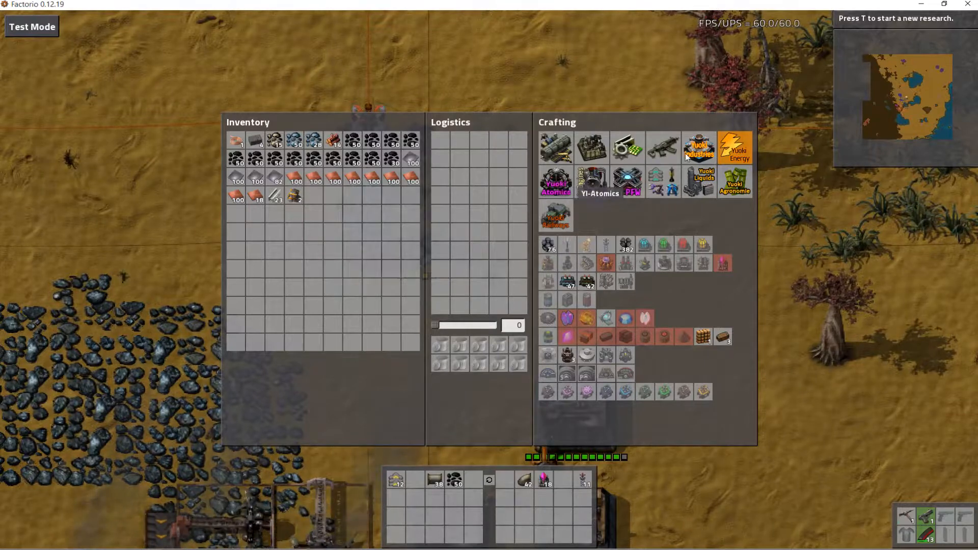
pyautogui.click(664, 148)
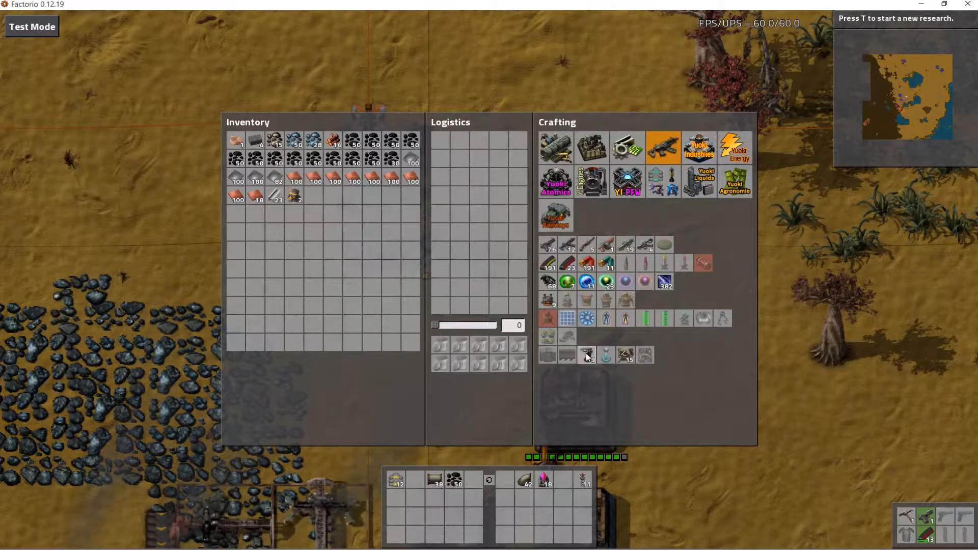
pyautogui.click(587, 358)
pyautogui.press('e')
# Scout the open terrain and power poles north of the base
pyautogui.press('a')
pyautogui.scroll(-3, 575, 326)
pyautogui.press('w')
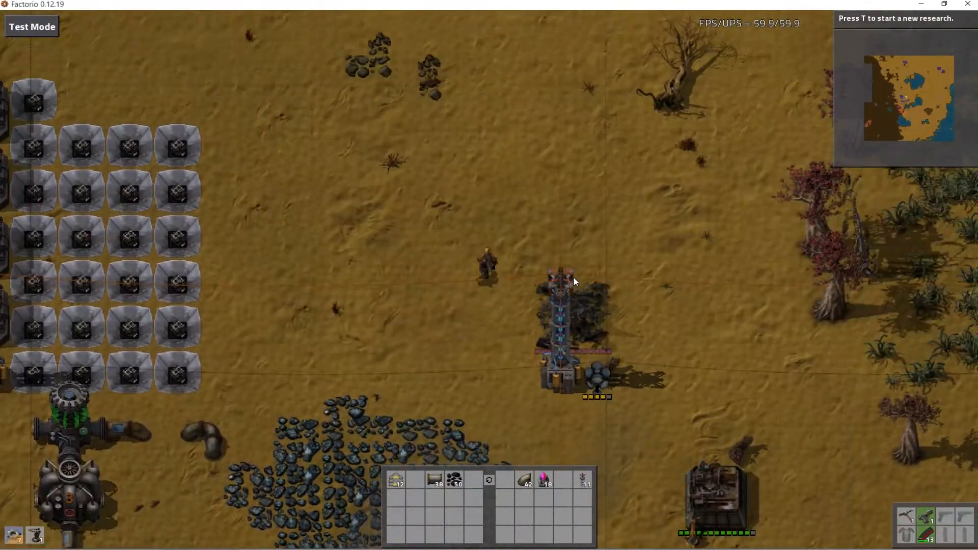
pyautogui.scroll(-5, 399, 240)
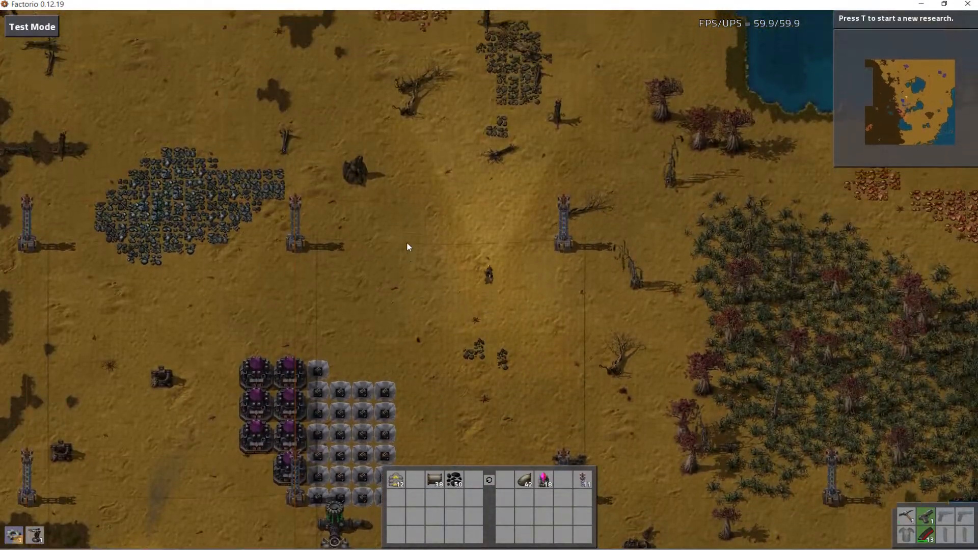
pyautogui.scroll(-3, 407, 246)
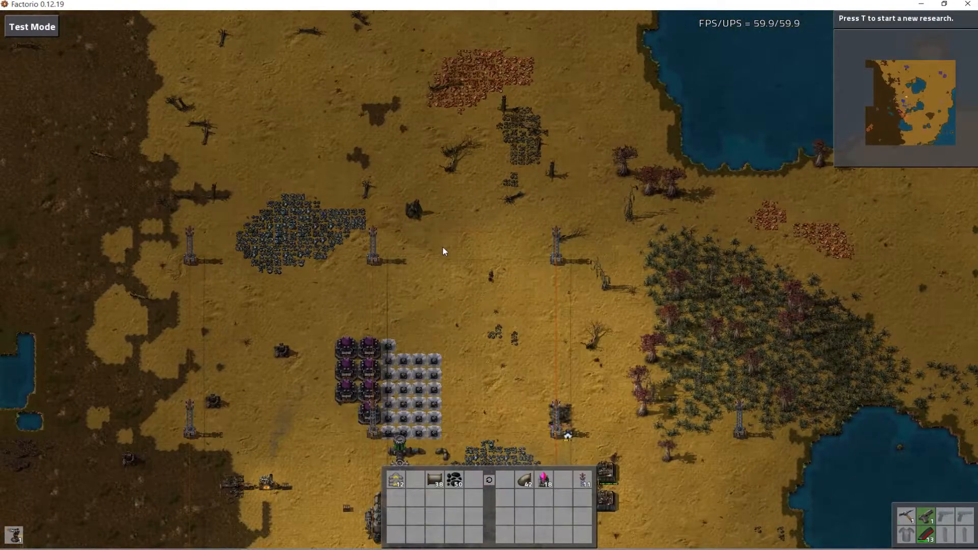
pyautogui.scroll(2, 442, 247)
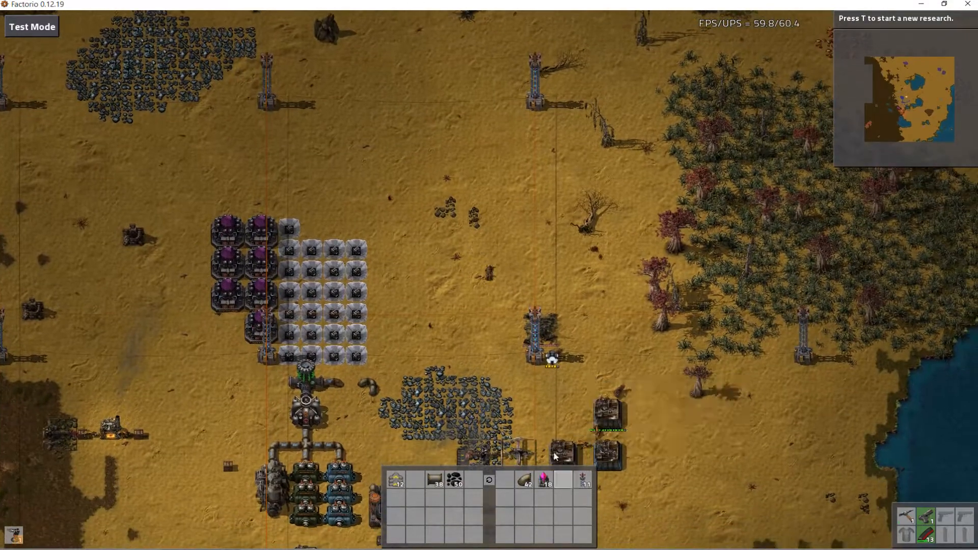
# Return to the area beside the Radar Narc and craft a repair pack from the production crafting category
pyautogui.press('e')
pyautogui.press('s')
pyautogui.press('e')
pyautogui.scroll(4, 497, 292)
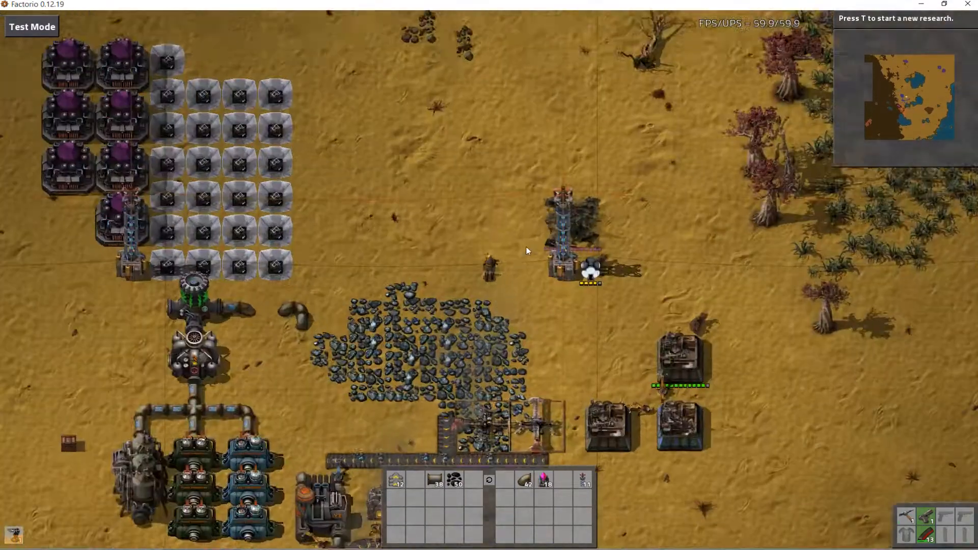
pyautogui.hotkey('s', 'd')
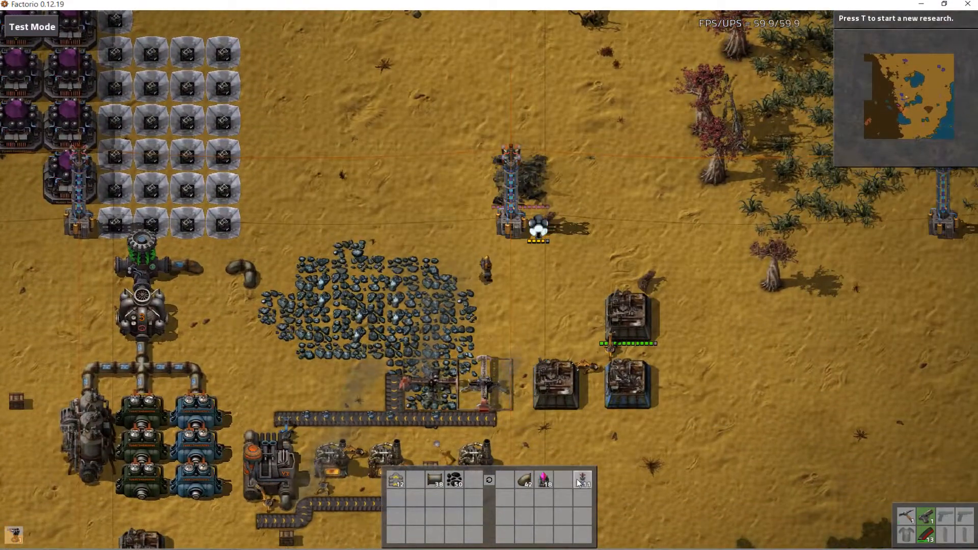
pyautogui.press('e')
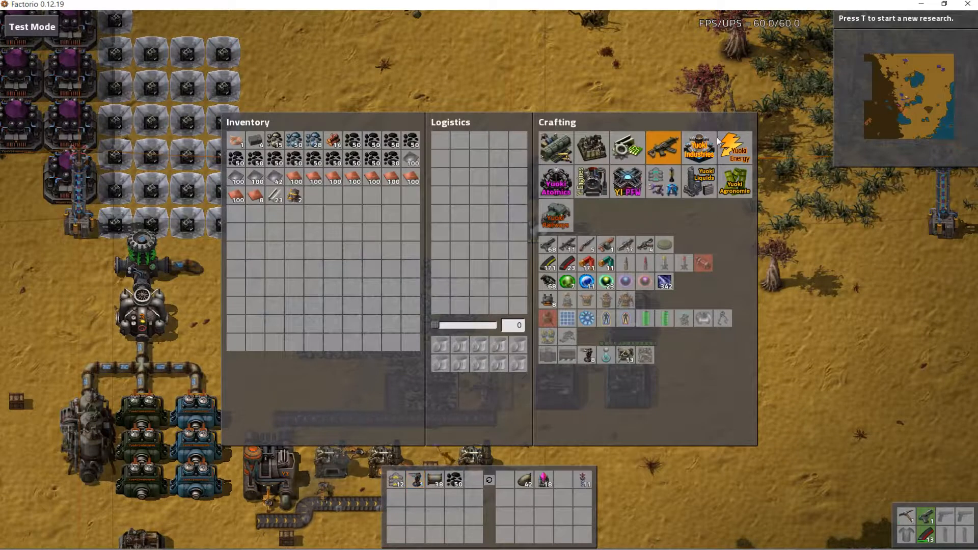
pyautogui.click(734, 147)
pyautogui.click(709, 150)
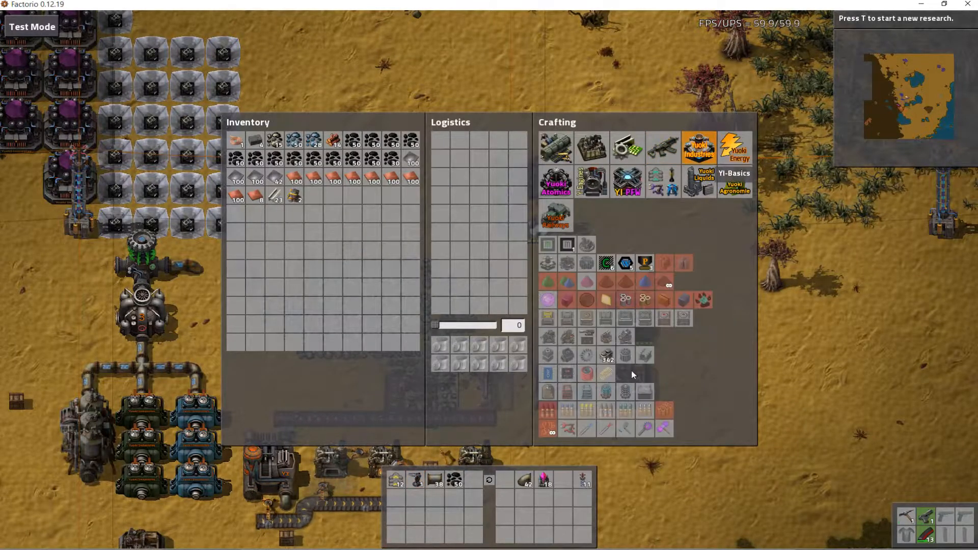
pyautogui.click(658, 148)
pyautogui.click(628, 147)
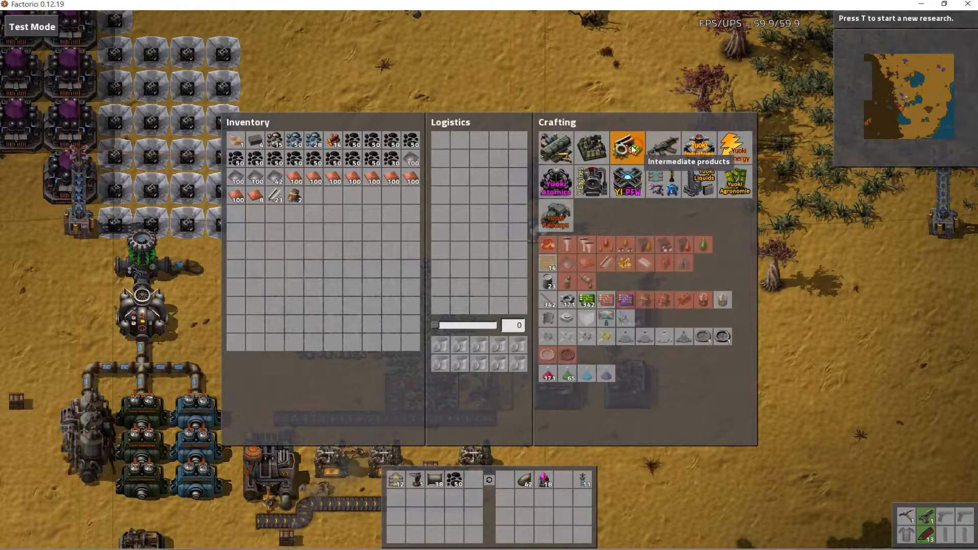
pyautogui.click(604, 145)
pyautogui.click(570, 284)
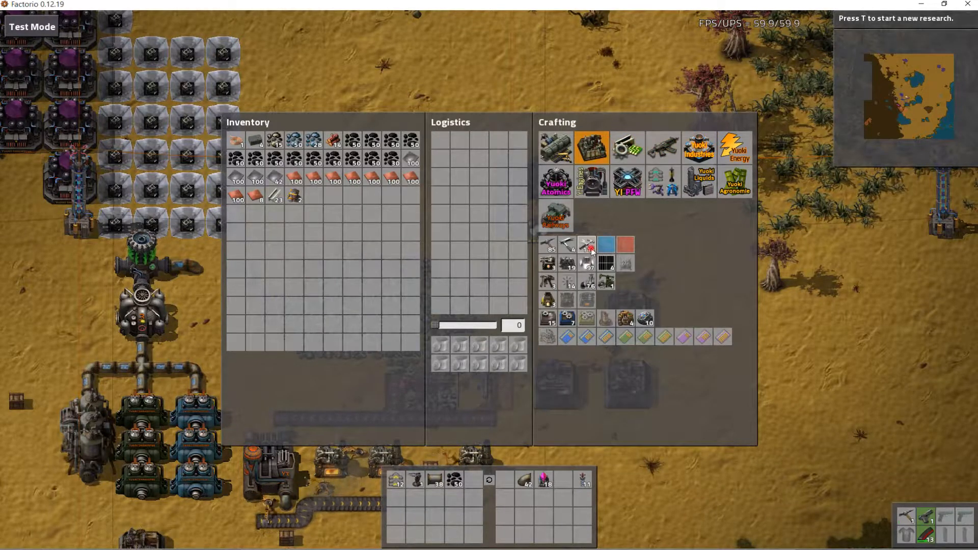
pyautogui.press('e')
# Place the gun turret northeast of the Radar Narc and load it with half of the carried ammo magazines
pyautogui.click(416, 481)
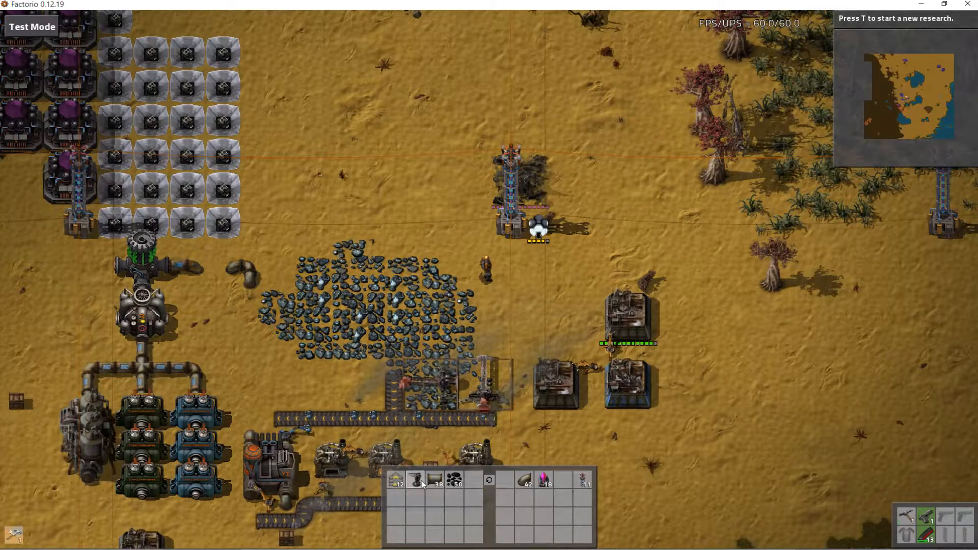
pyautogui.press('w')
pyautogui.press('d')
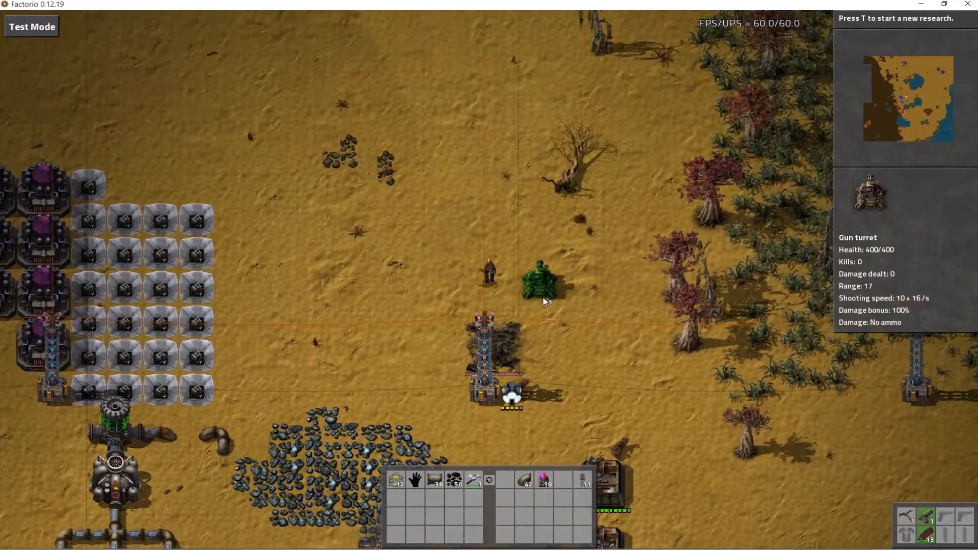
pyautogui.click(542, 299)
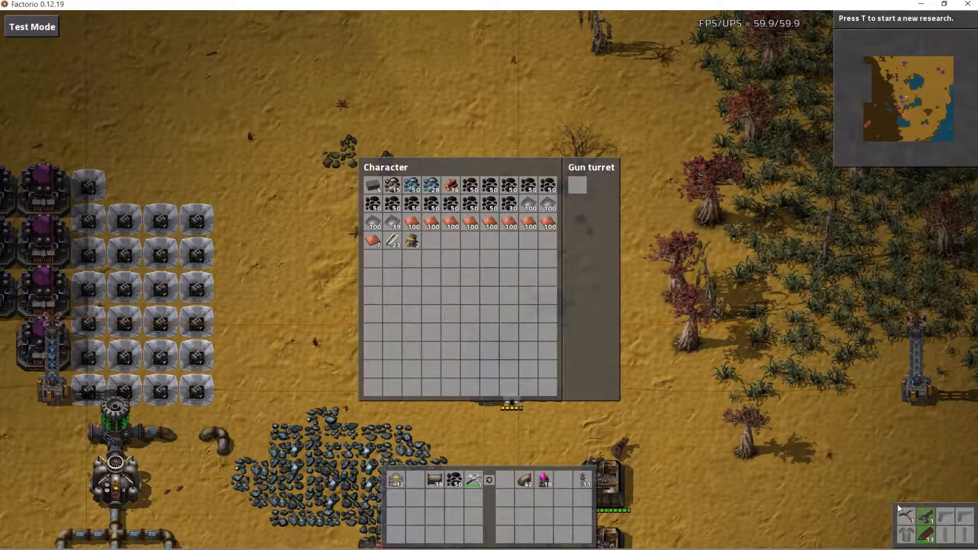
pyautogui.rightClick(925, 536)
pyautogui.click(575, 188)
pyautogui.press('e')
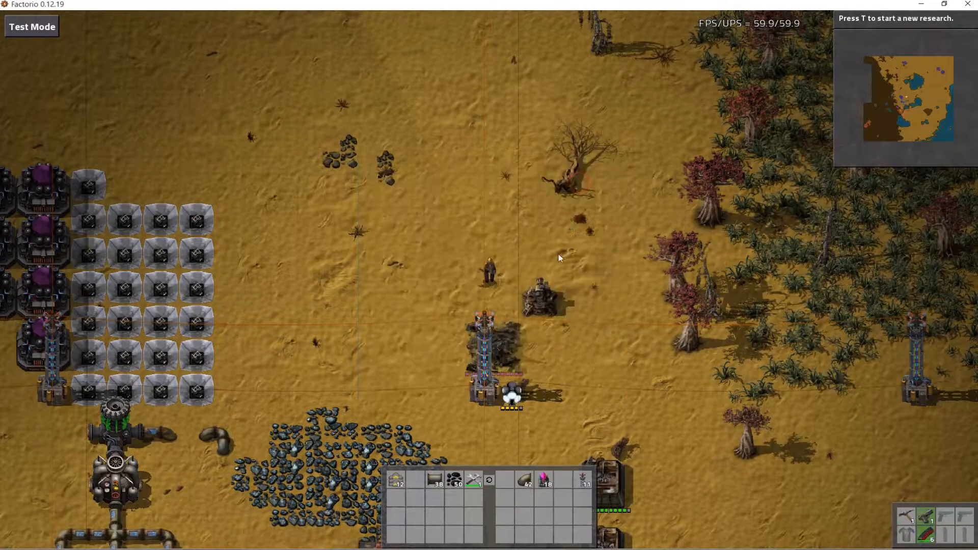
# Try to repair the Radar Narc with the repair pack, and stow the pack in the second half of the toolbelt
pyautogui.press('s')
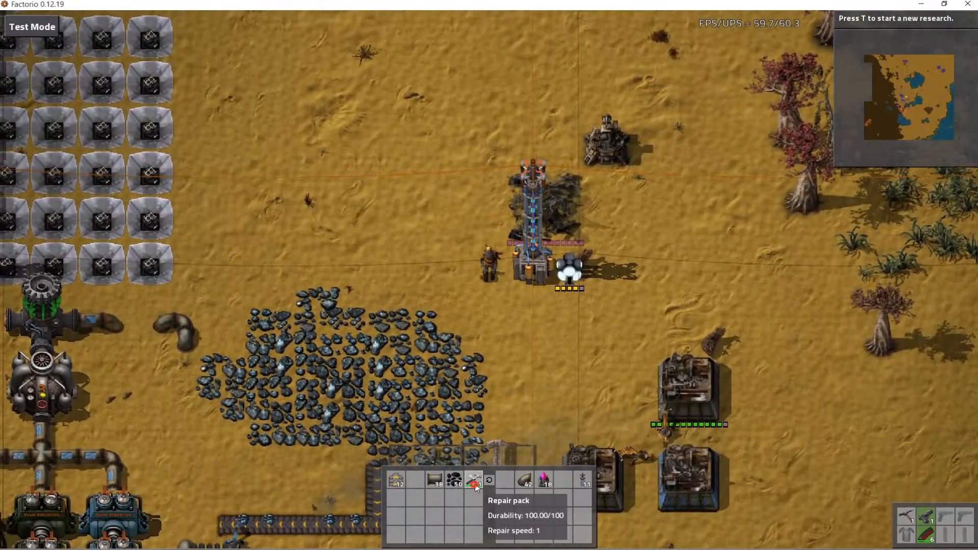
pyautogui.click(474, 483)
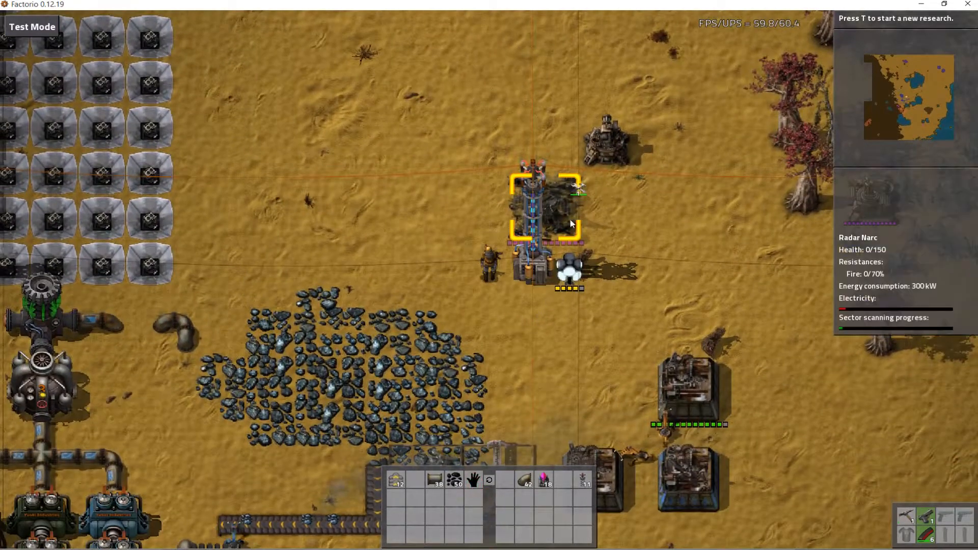
pyautogui.press('s')
pyautogui.press('d')
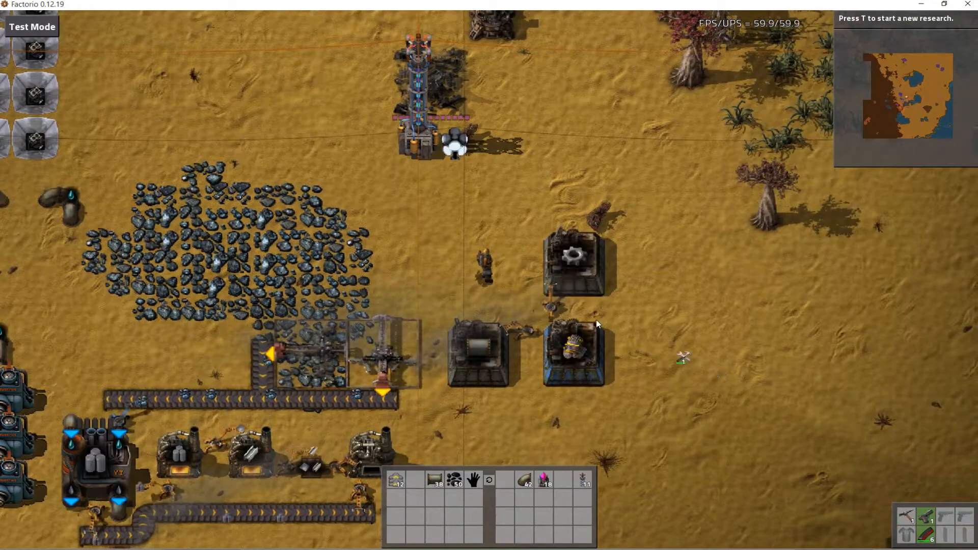
pyautogui.press('a')
pyautogui.press('w')
pyautogui.click(505, 488)
# Craft a radar from the combat crafting category
pyautogui.press('e')
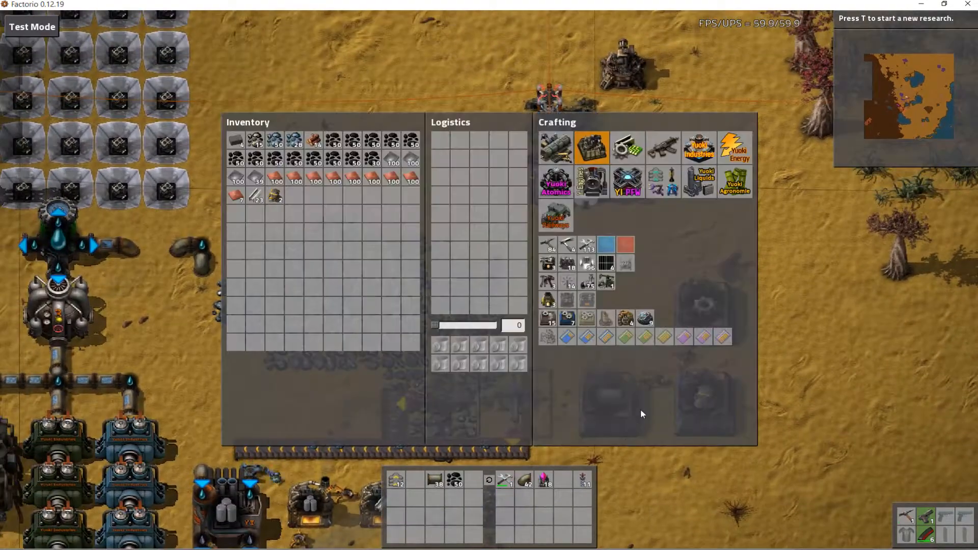
pyautogui.click(657, 147)
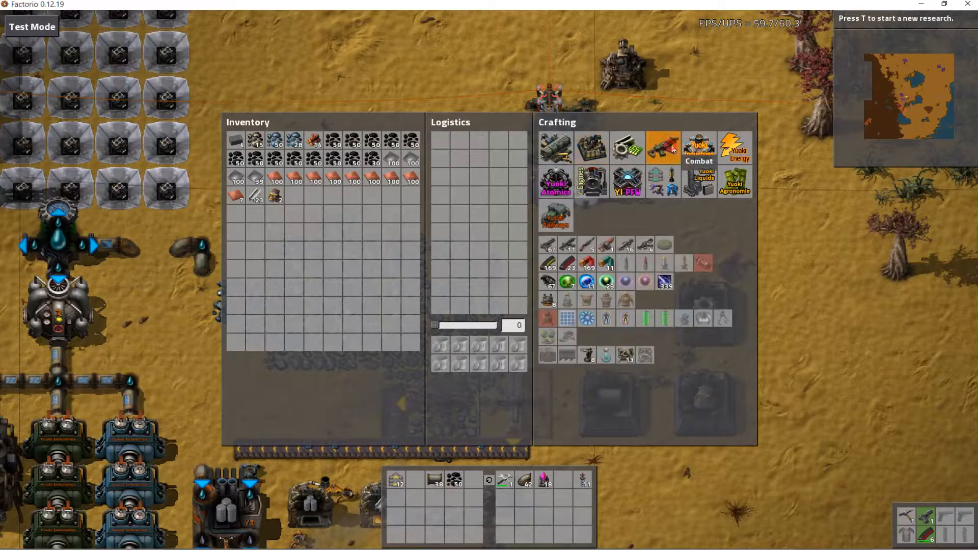
pyautogui.click(627, 359)
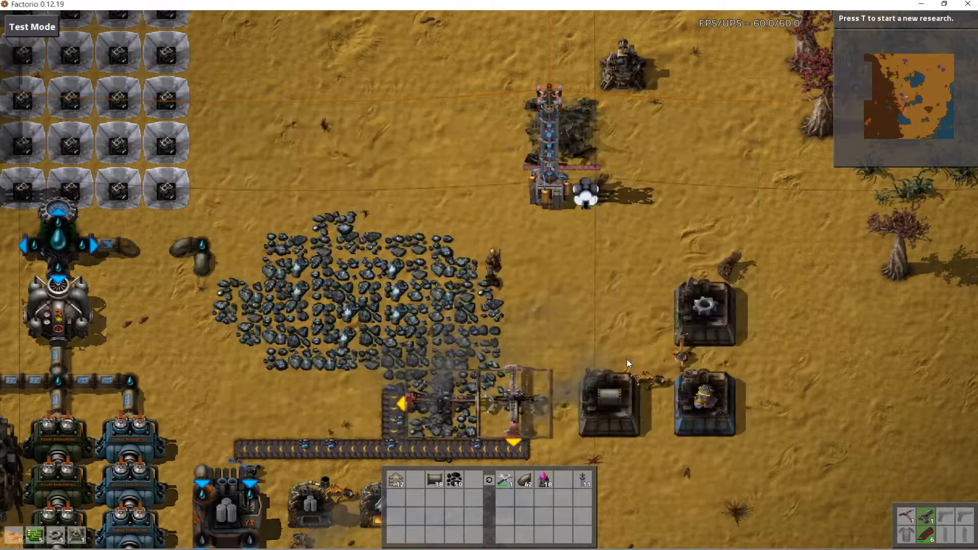
pyautogui.press('e')
# Inspect the Radar Narc and survey the ore field, furnaces and lakeside machines while the radar is crafted
pyautogui.press('w')
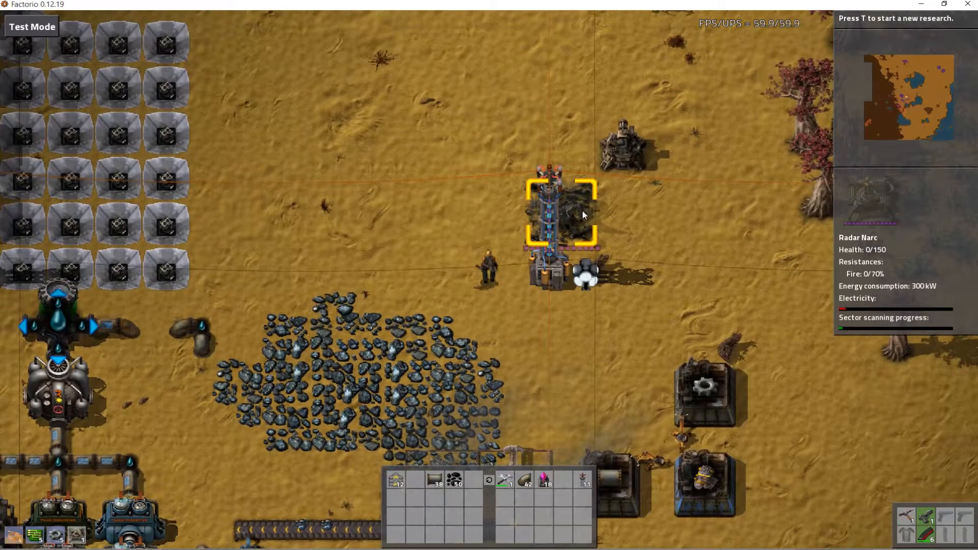
pyautogui.press('s')
pyautogui.press('a')
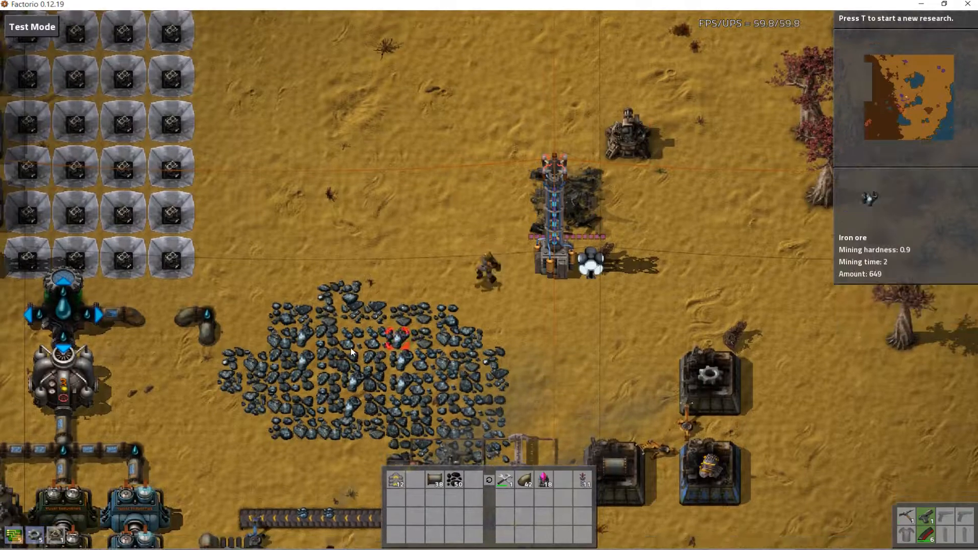
pyautogui.press('d')
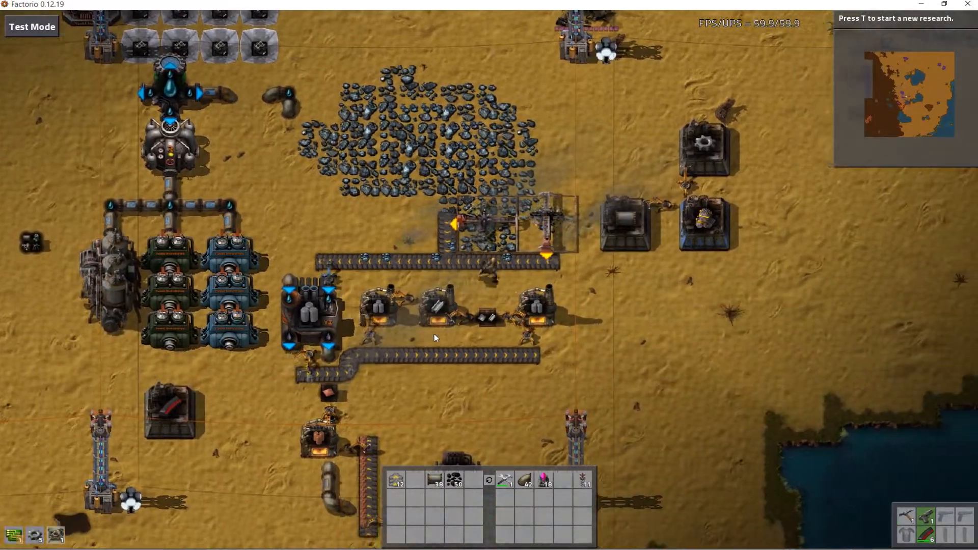
pyautogui.press('s')
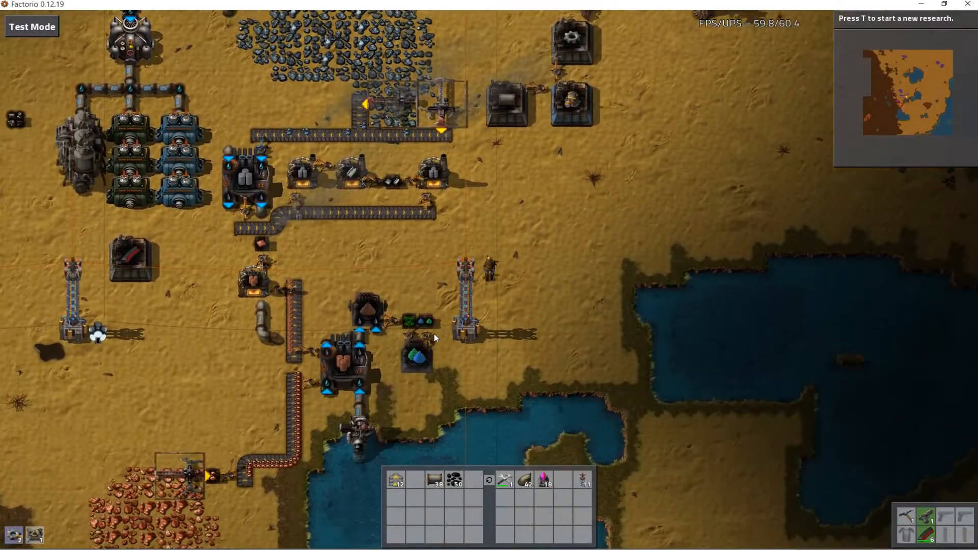
pyautogui.press('a')
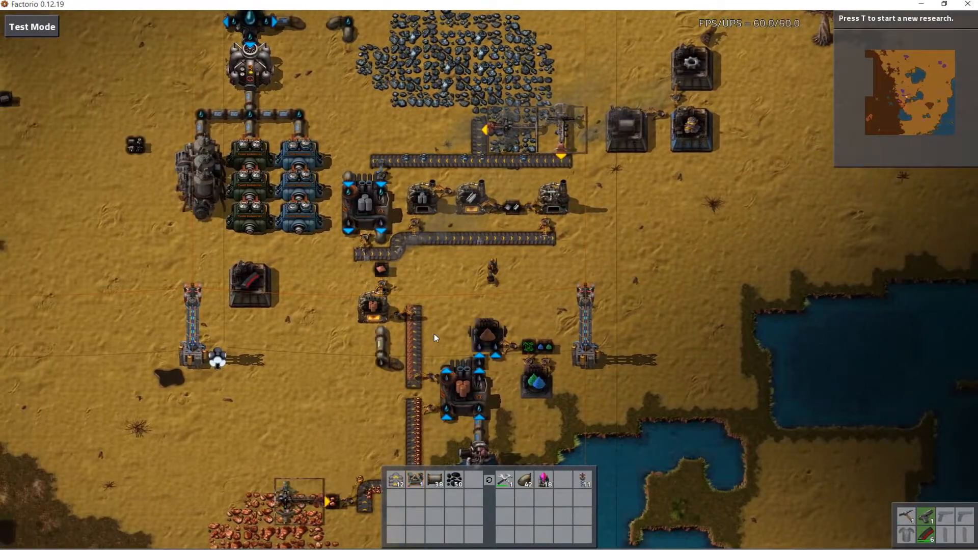
pyautogui.scroll(-5, 434, 335)
pyautogui.scroll(5, 434, 334)
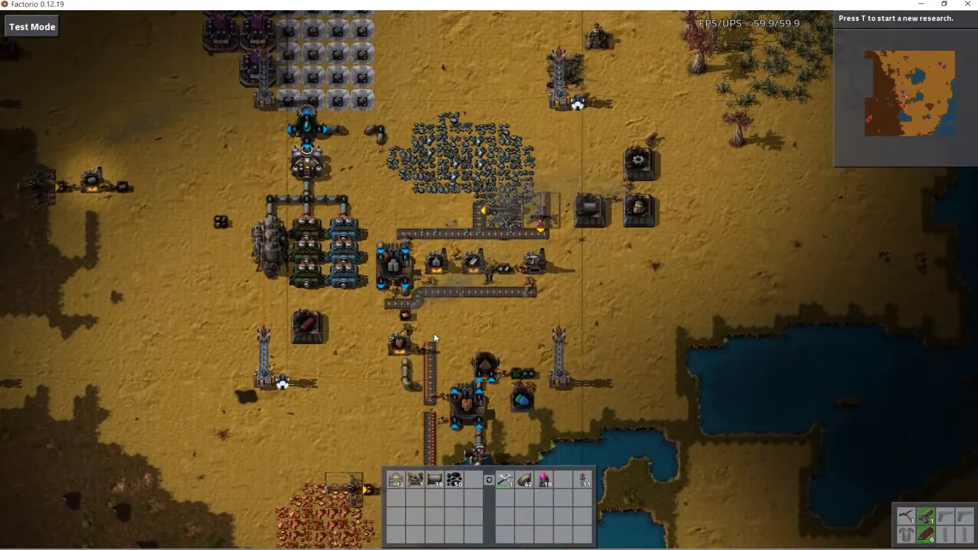
# Walk back north and place the new radar over the Radar Narc beside the power pole
pyautogui.press('w')
pyautogui.scroll(4, 434, 335)
pyautogui.press('d')
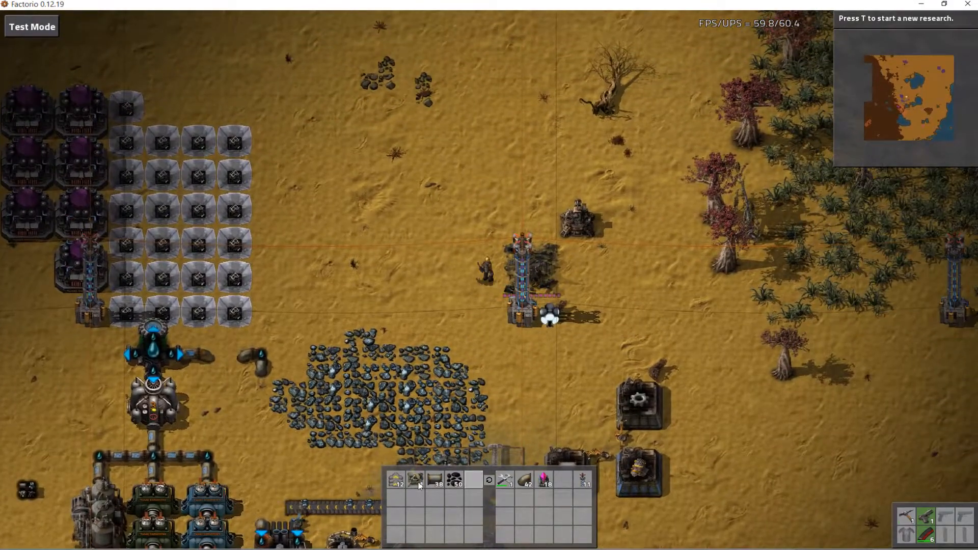
pyautogui.click(418, 483)
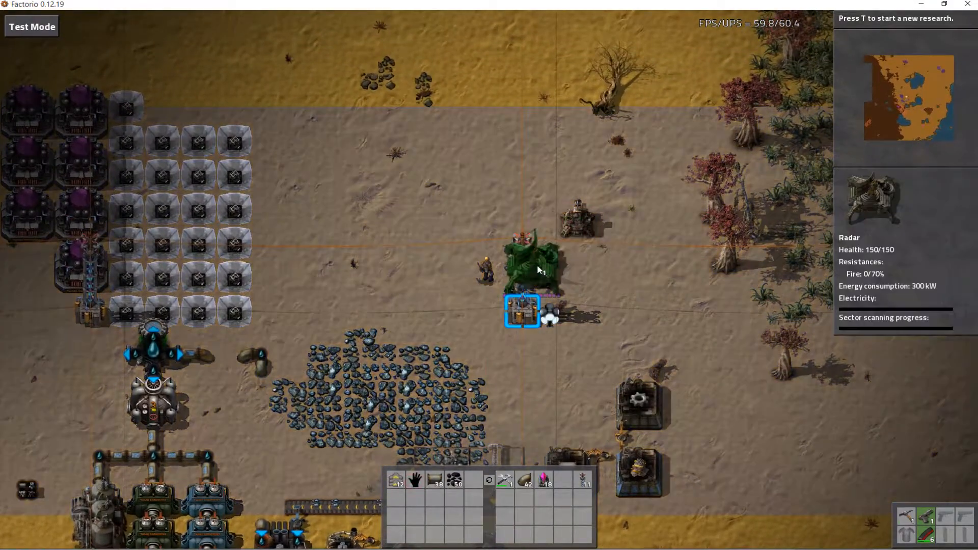
pyautogui.click(536, 267)
# Collect the finished ammo magazines from the Assembling machine 1 southwest of the generators
pyautogui.press('a')
pyautogui.press('s')
pyautogui.scroll(2, 509, 312)
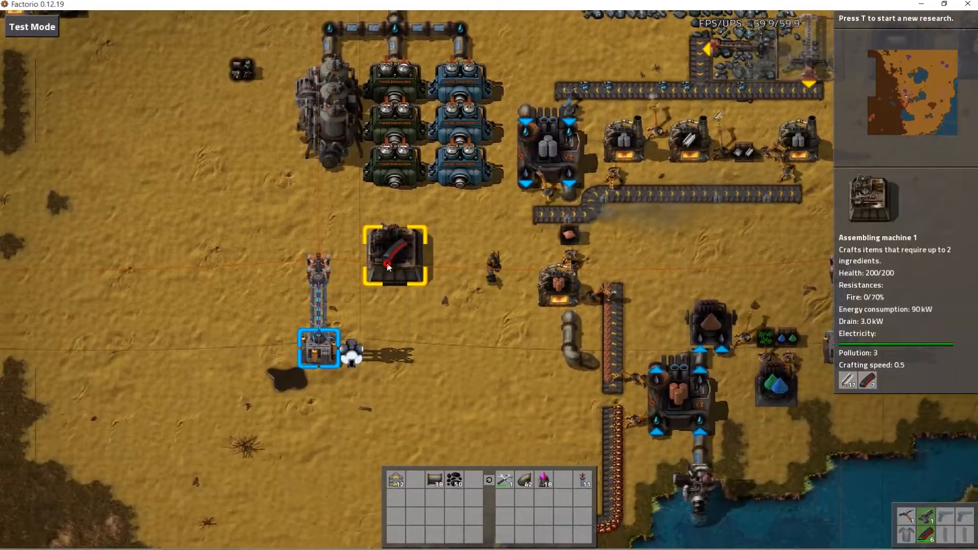
pyautogui.click(392, 255)
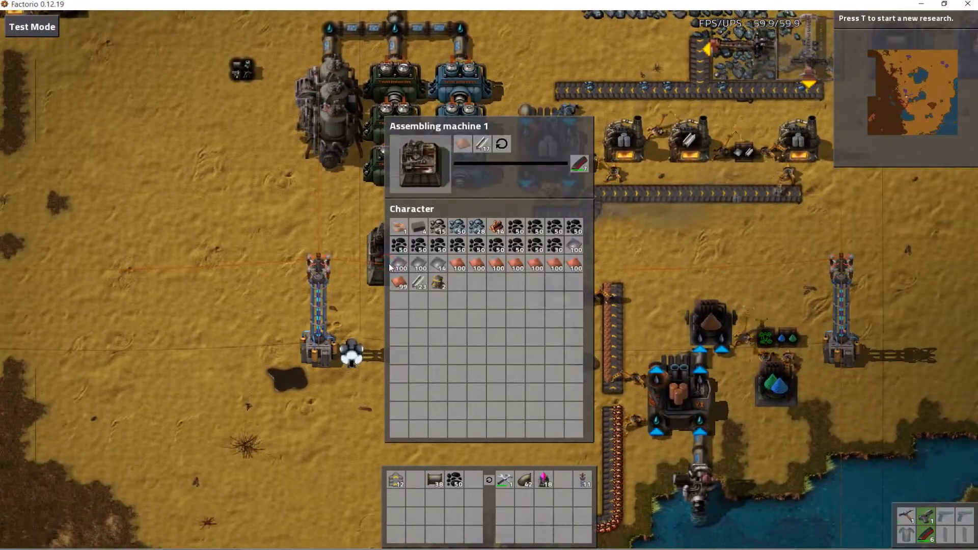
pyautogui.click(579, 163)
pyautogui.press('e')
# Go to the test machine south of the lake and pick up the machine and its two pipes
pyautogui.press('w')
pyautogui.scroll(-2, 565, 244)
pyautogui.press('d')
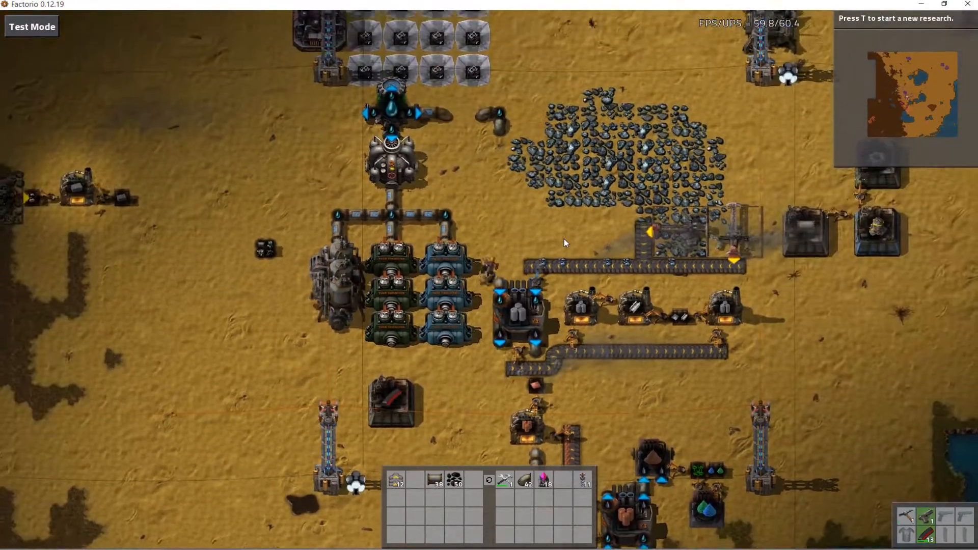
pyautogui.press('s')
pyautogui.scroll(-3, 565, 241)
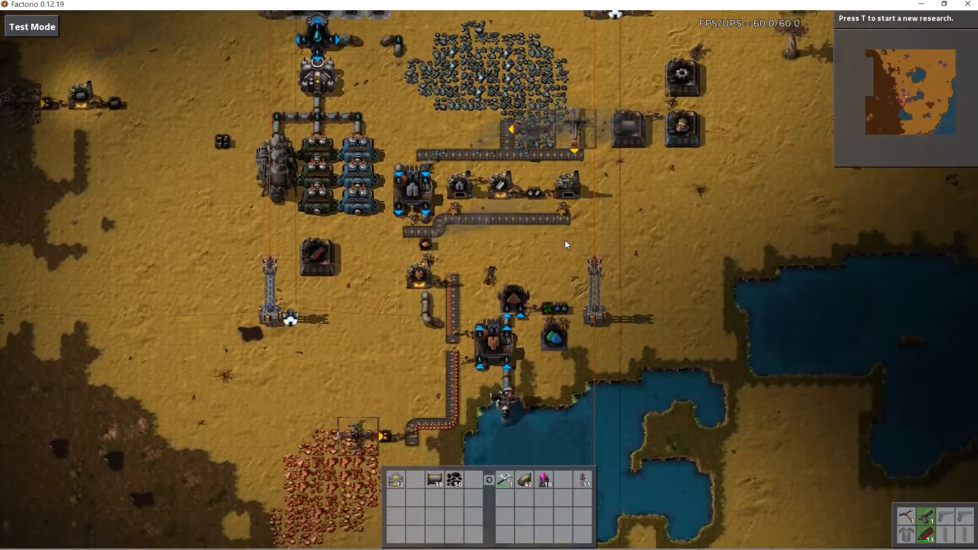
pyautogui.press('a')
pyautogui.press('s')
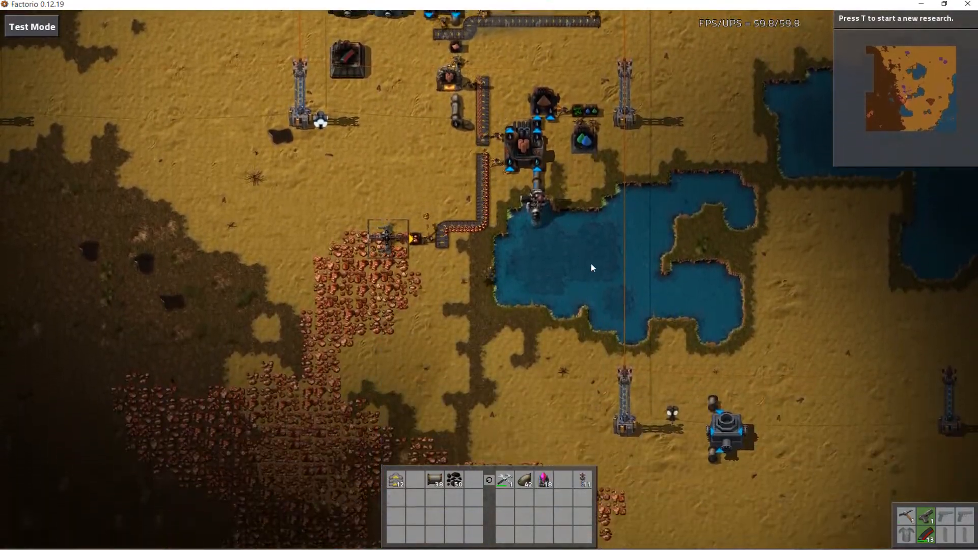
pyautogui.scroll(4, 665, 358)
pyautogui.press('d')
pyautogui.scroll(2, 701, 351)
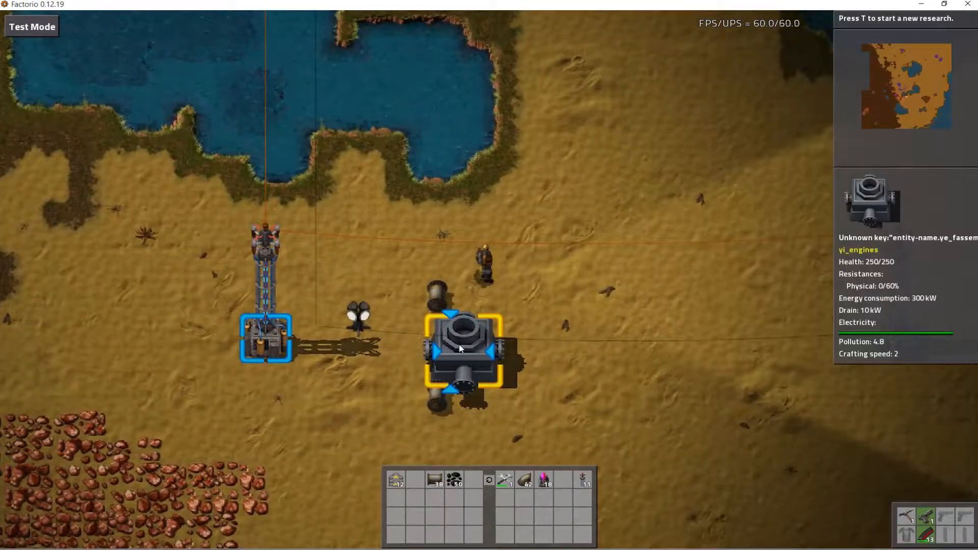
pyautogui.rightClick(460, 345)
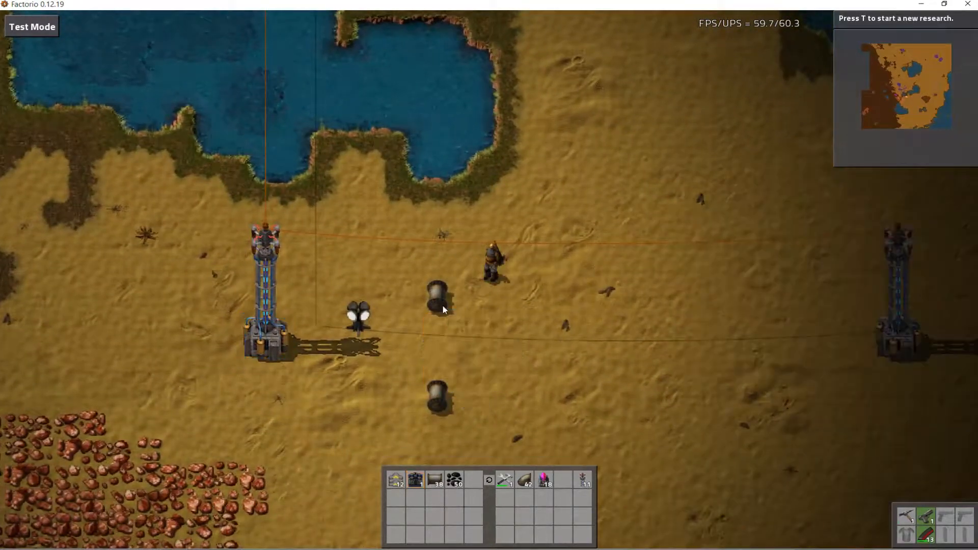
pyautogui.rightClick(436, 293)
pyautogui.rightClick(439, 395)
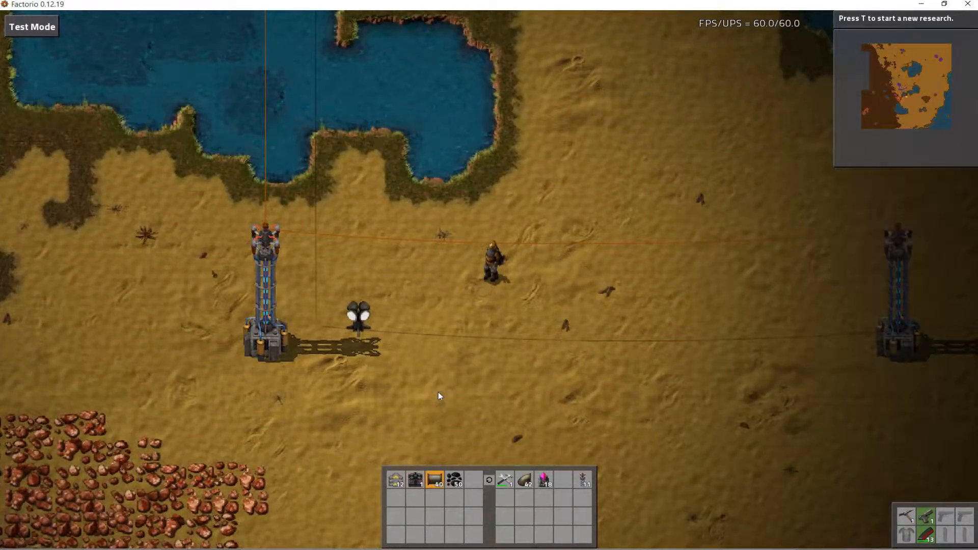
# Place the test machine again in the same spot and check its position with the debug grid overlay
pyautogui.click(416, 480)
pyautogui.click(473, 348)
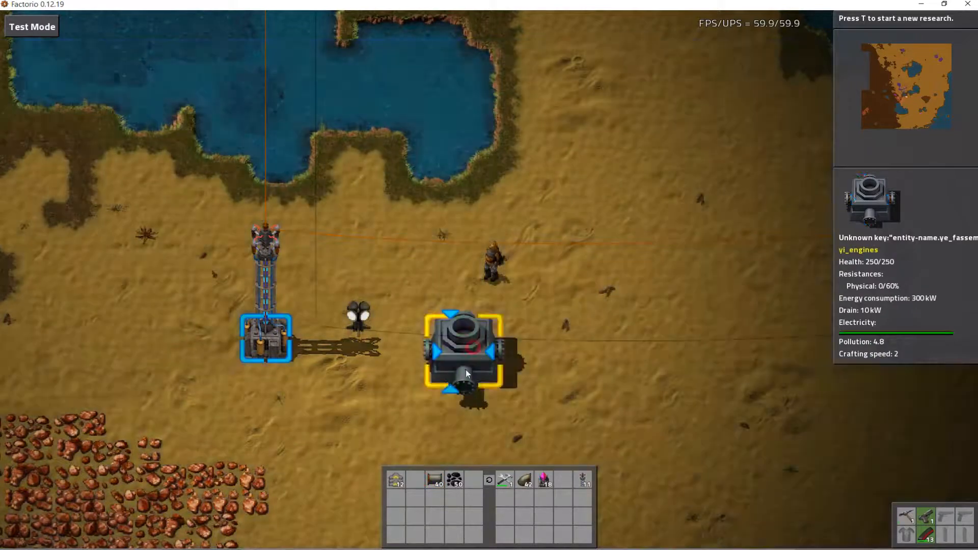
pyautogui.press('F5')
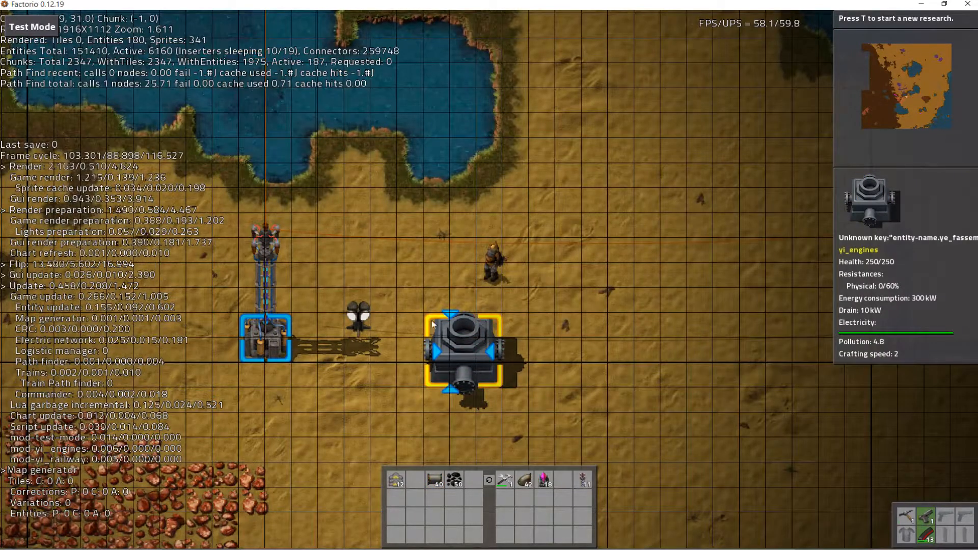
pyautogui.press('F5')
pyautogui.press('F5')
pyautogui.press('F5')
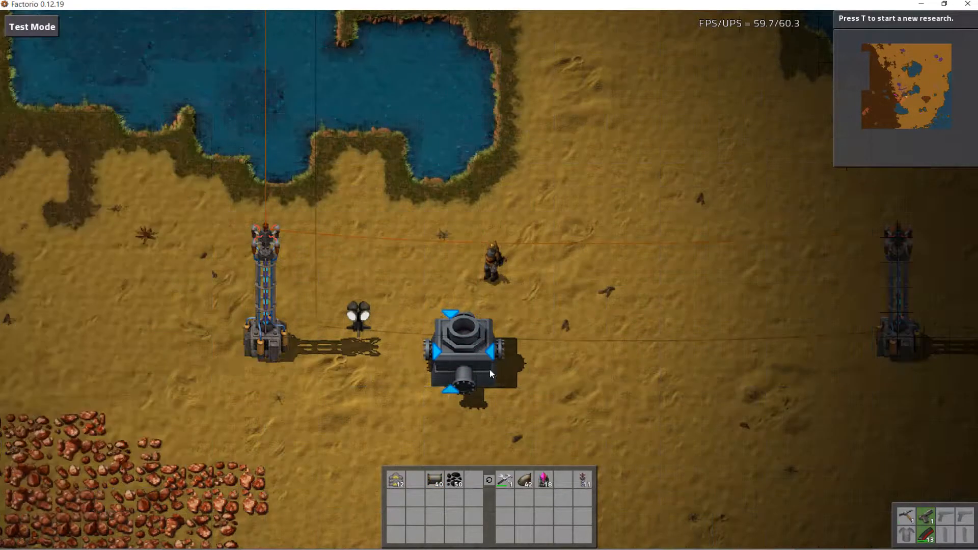
# Save the current game and quit Factorio
pyautogui.press('Escape')
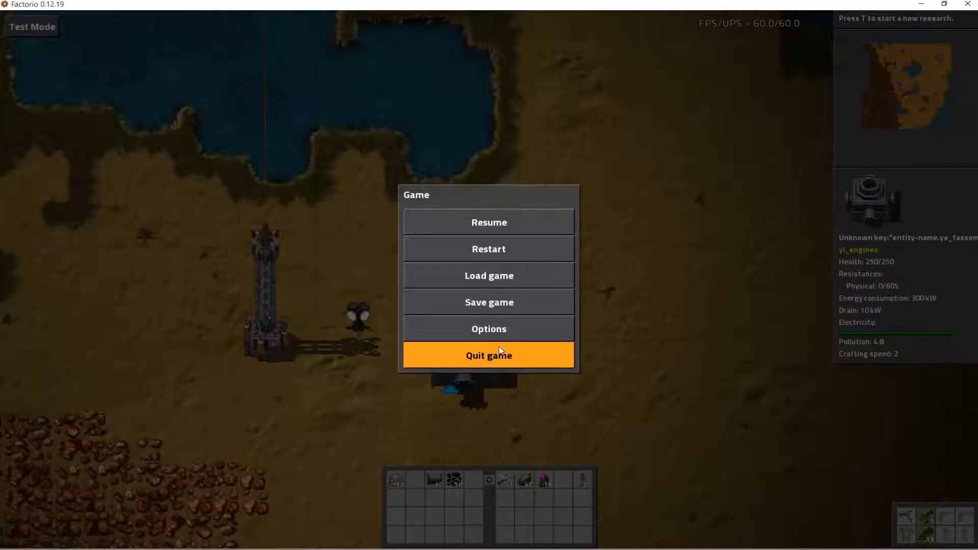
pyautogui.click(486, 308)
pyautogui.click(641, 431)
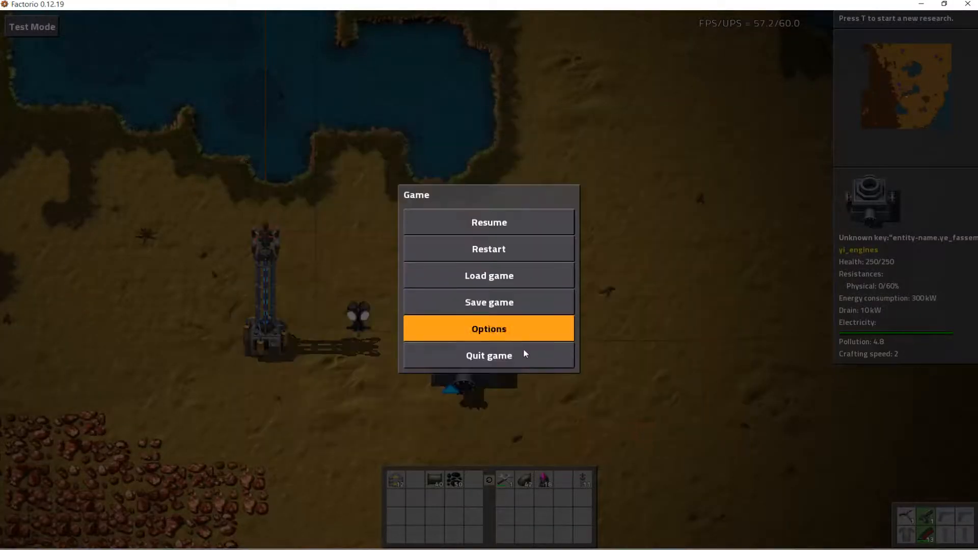
pyautogui.click(514, 361)
pyautogui.click(507, 360)
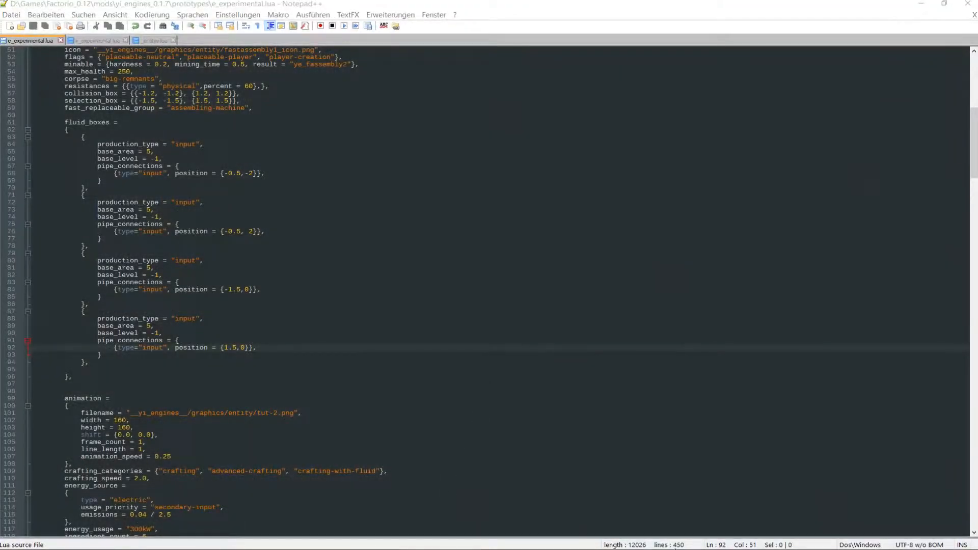
# Switch to e_experimental.lua in Notepad++ and set the first fluid box's pipe connection position to {-0,-2}
pyautogui.click(677, 548)
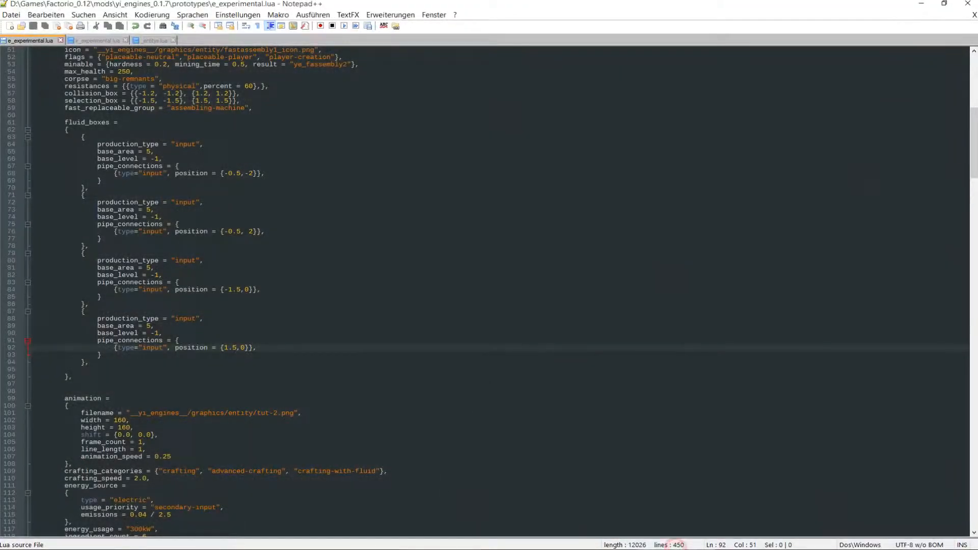
pyautogui.click(651, 549)
pyautogui.click(230, 173)
pyautogui.press('Delete')
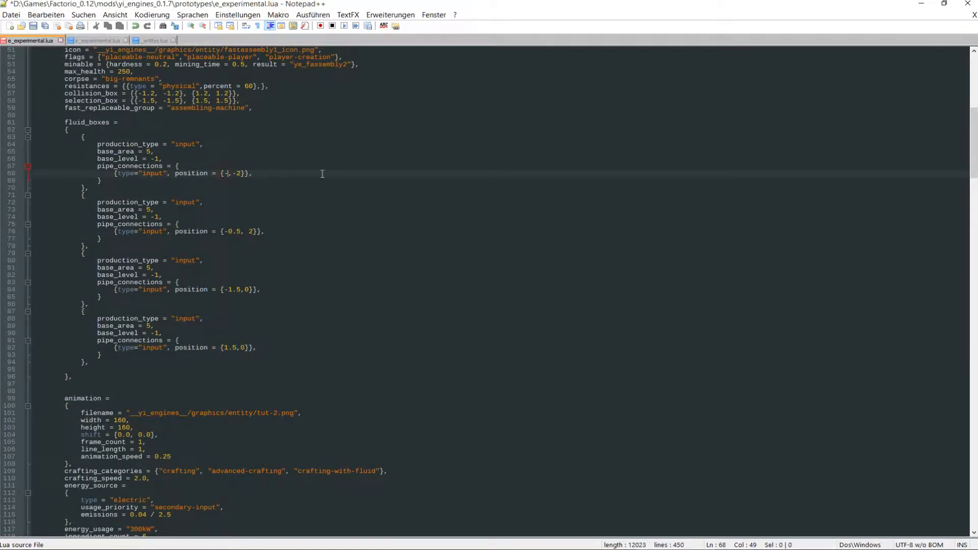
pyautogui.write('0')
pyautogui.press('Escape')
# Set the second fluid box's pipe connection position to {-0, 2}
pyautogui.press('Down')
pyautogui.press('Down')
pyautogui.press('Down')
pyautogui.press('Down')
pyautogui.press('Down')
pyautogui.press('Down')
pyautogui.press('Down')
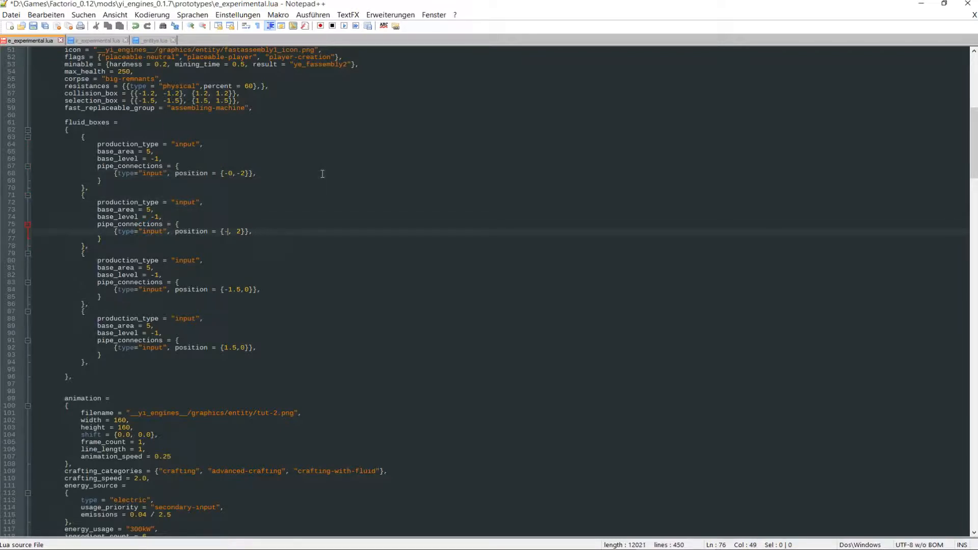
pyautogui.write('0')
pyautogui.press('Escape')
# Set the third fluid box's pipe connection position to {-2,0}
pyautogui.press('Down')
pyautogui.press('Down')
pyautogui.press('Down')
pyautogui.press('Down')
pyautogui.press('Down')
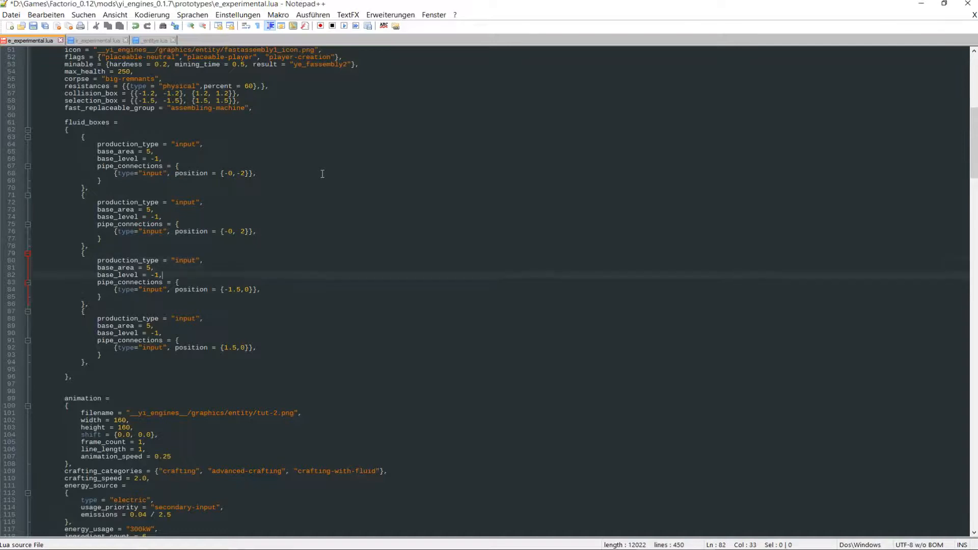
pyautogui.press('Right')
pyautogui.press('Right')
pyautogui.press('Right')
pyautogui.press('Right')
pyautogui.press('Right')
pyautogui.press('Right')
pyautogui.press('Right')
pyautogui.press('Right')
pyautogui.press('BackSpace')
pyautogui.press('BackSpace')
pyautogui.write('2')
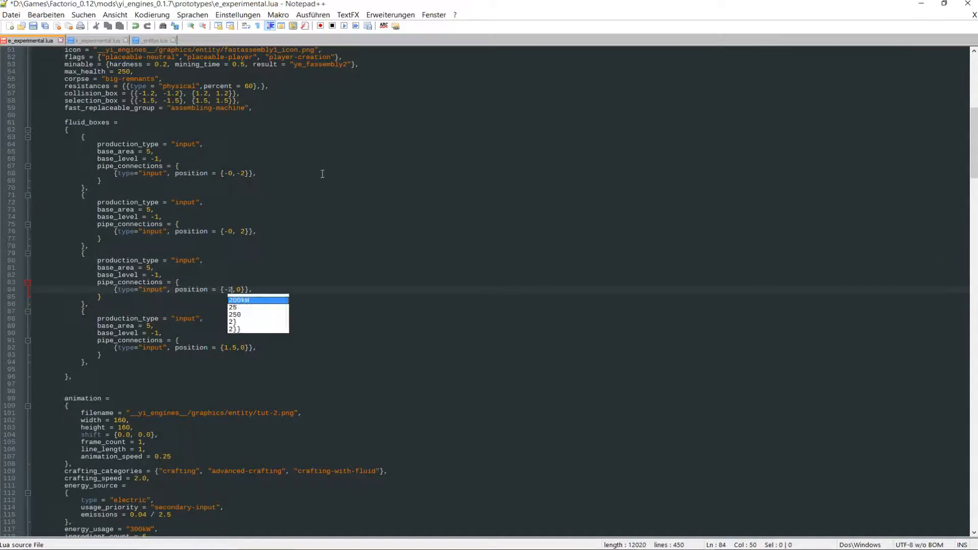
pyautogui.press('Delete')
# Set the fourth fluid box's pipe connection position to {2,0} and save e_experimental.lua
pyautogui.press('Down')
pyautogui.press('Down')
pyautogui.press('Down')
pyautogui.press('Down')
pyautogui.press('Down')
pyautogui.press('Down')
pyautogui.press('Down')
pyautogui.press('Down')
pyautogui.press('Right')
pyautogui.press('Right')
pyautogui.press('Right')
pyautogui.press('Right')
pyautogui.press('Right')
pyautogui.press('Right')
pyautogui.press('Right')
pyautogui.press('Right')
pyautogui.press('Right')
pyautogui.press('Right')
pyautogui.press('Right')
pyautogui.press('Right')
pyautogui.press('Right')
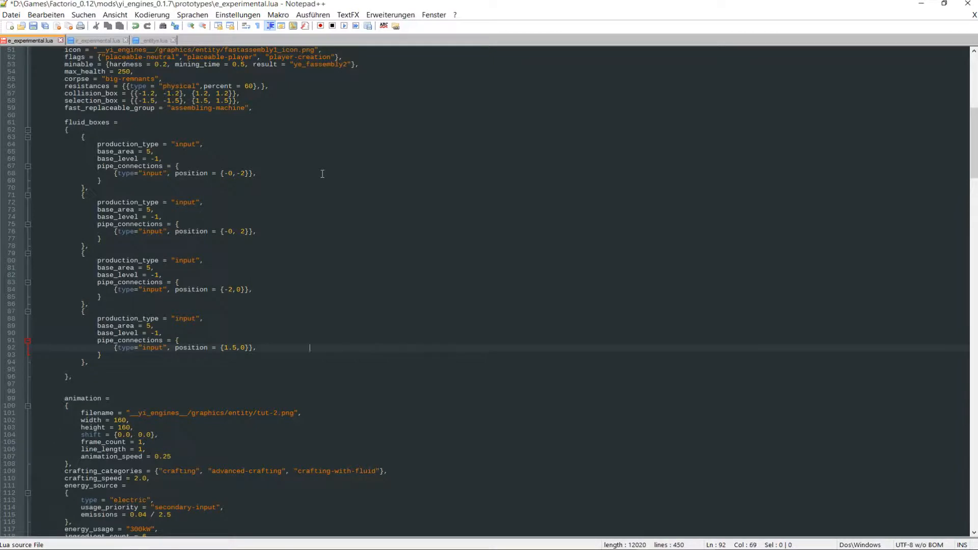
pyautogui.press('BackSpace')
pyautogui.press('BackSpace')
pyautogui.press('BackSpace')
pyautogui.write('0')
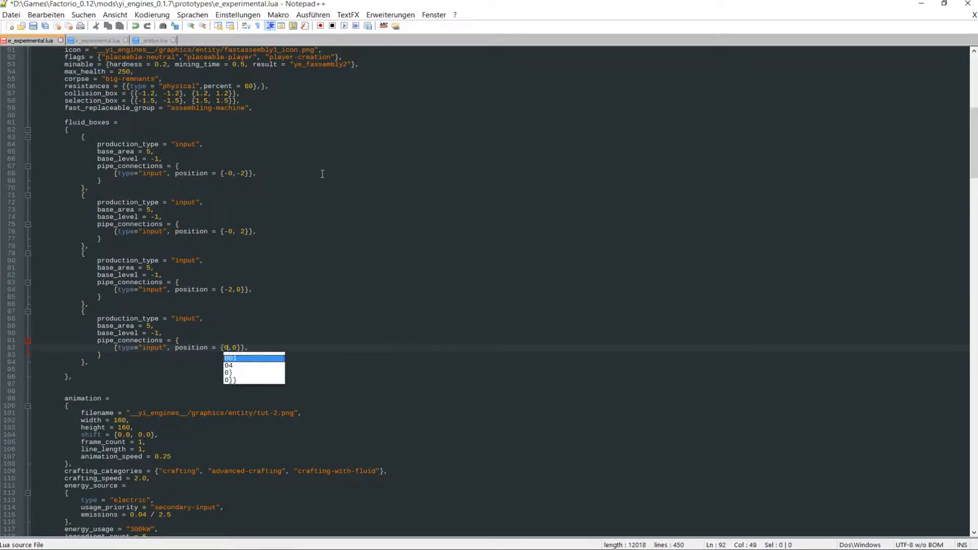
pyautogui.press('BackSpace')
pyautogui.write('2')
pyautogui.click(427, 150)
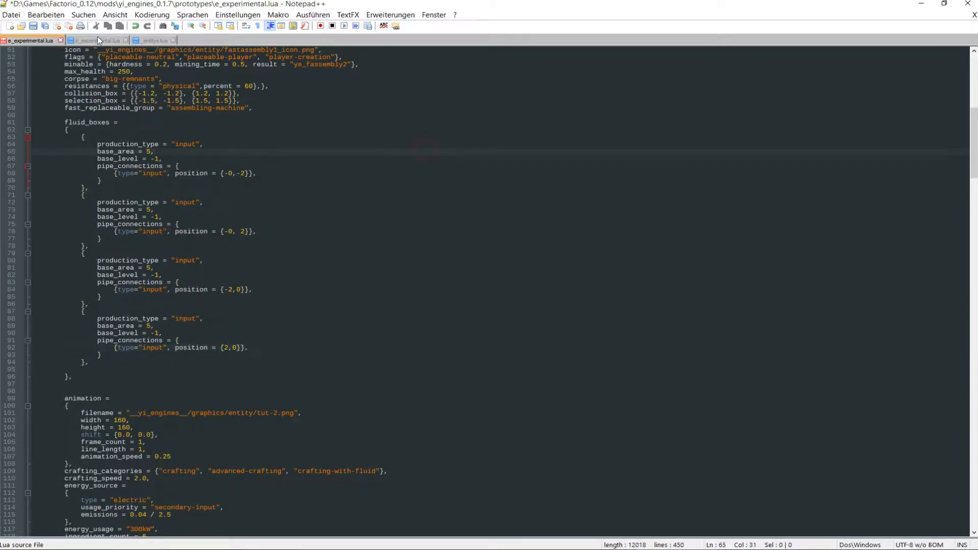
pyautogui.click(33, 26)
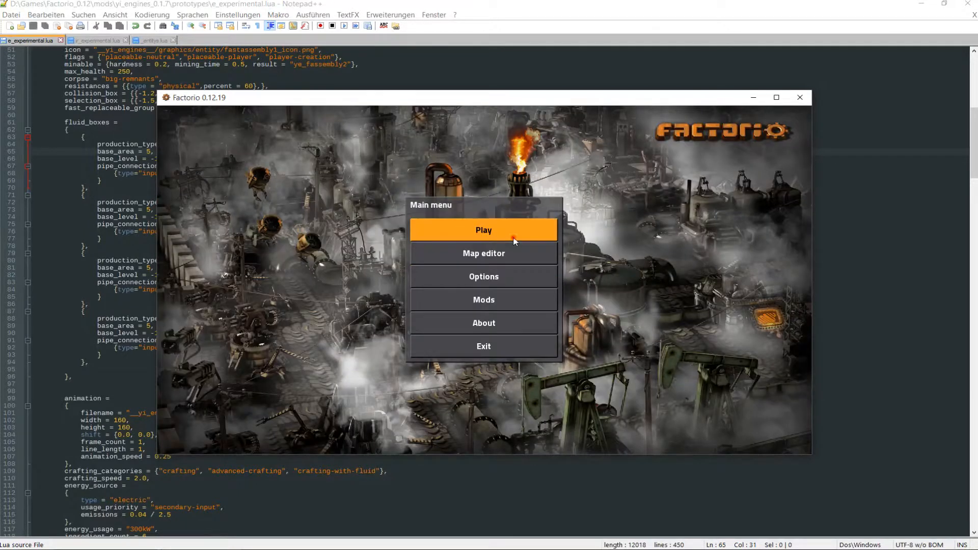
# Return to Factorio and load the xT saved game
pyautogui.click(479, 230)
pyautogui.click(478, 291)
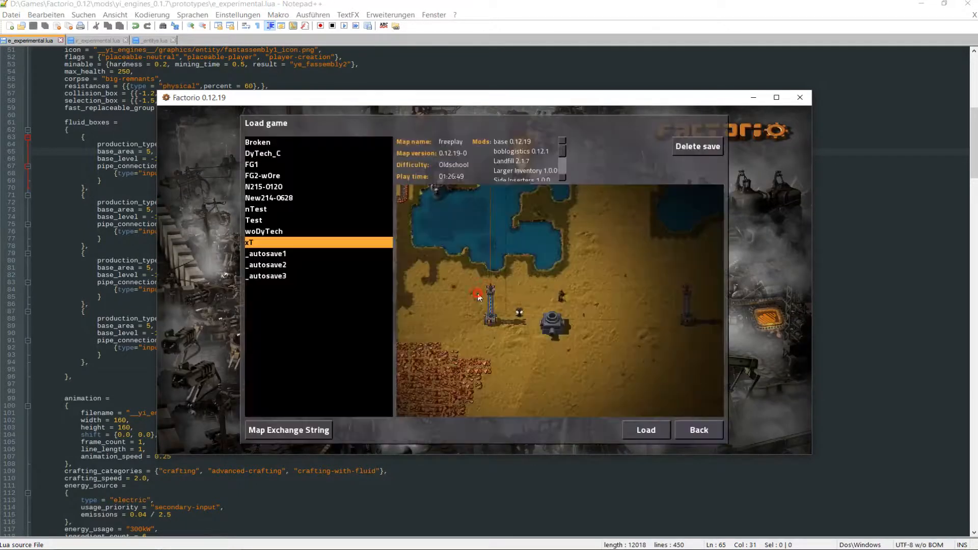
pyautogui.click(635, 427)
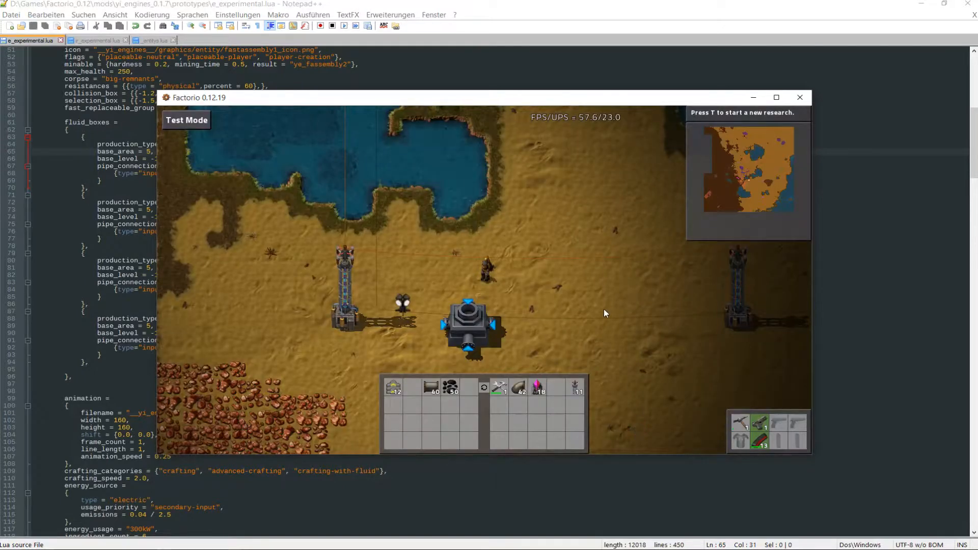
# Take the iron pipes from the inventory and place one at the test machine's east connection and one at its north connection
pyautogui.scroll(5, 589, 309)
pyautogui.scroll(1, 587, 309)
pyautogui.press('s')
pyautogui.press('d')
pyautogui.press('w')
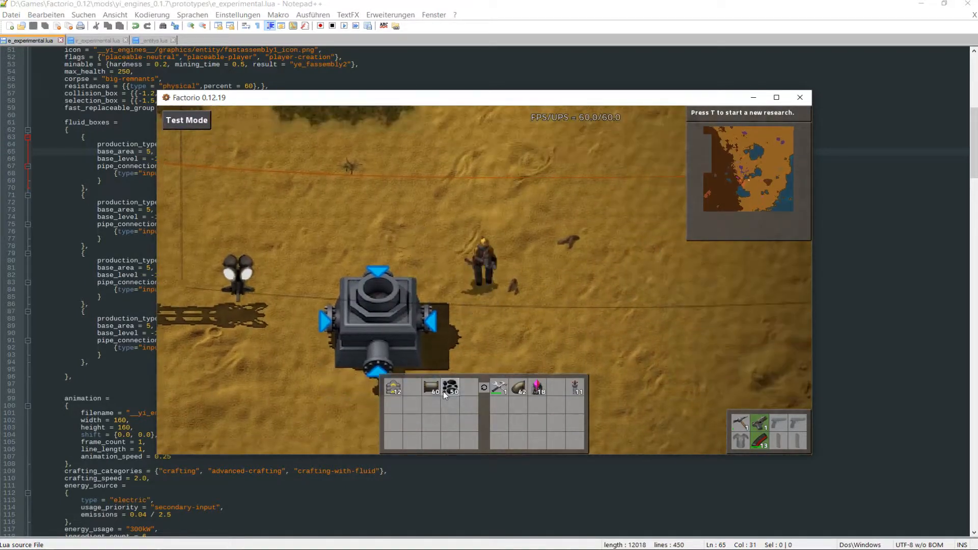
pyautogui.click(436, 389)
pyautogui.click(459, 320)
pyautogui.click(379, 247)
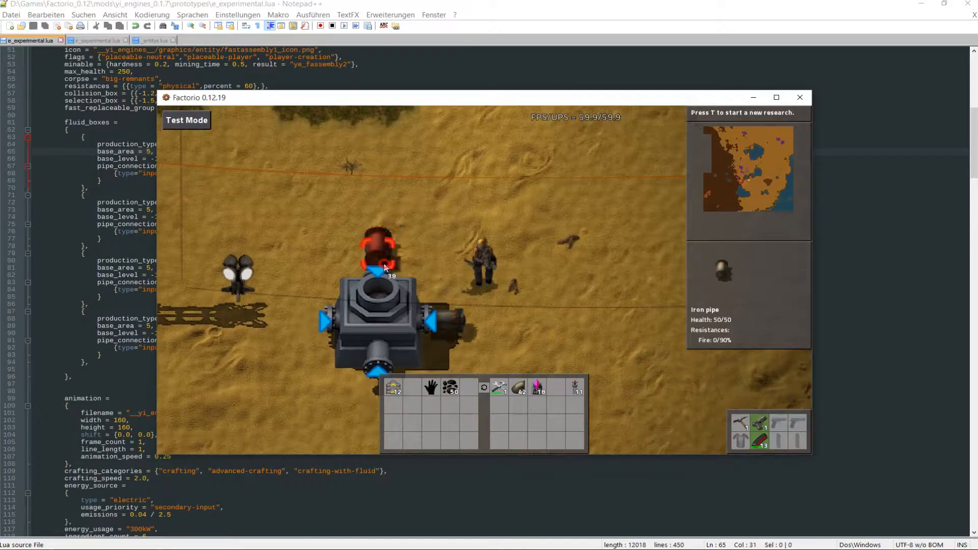
# Walk around the machine, place iron pipes at its west and south connections, and put the remaining pipes back in the inventory
pyautogui.press('a')
pyautogui.press('w')
pyautogui.press('s')
pyautogui.click(516, 269)
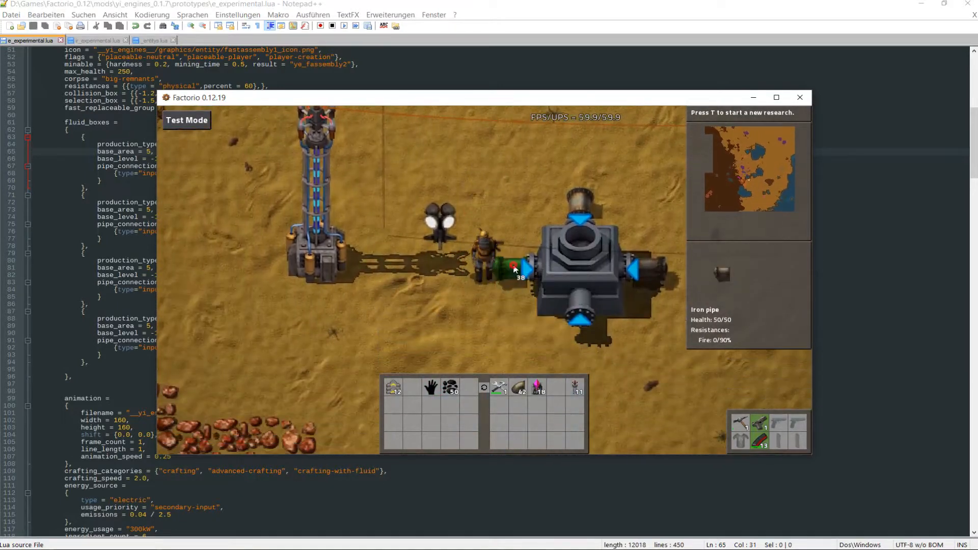
pyautogui.press('s')
pyautogui.press('d')
pyautogui.click(548, 230)
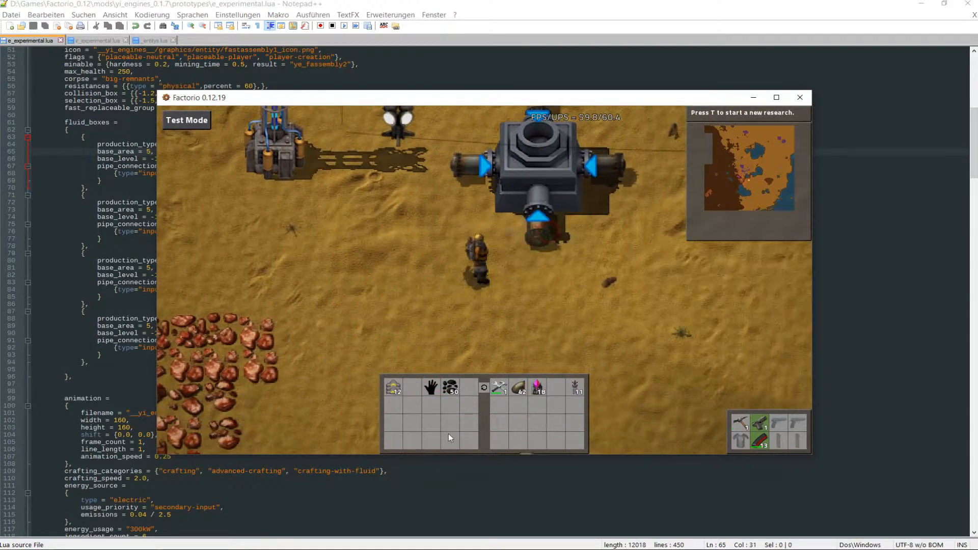
pyautogui.press('d')
pyautogui.click(431, 394)
pyautogui.press('w')
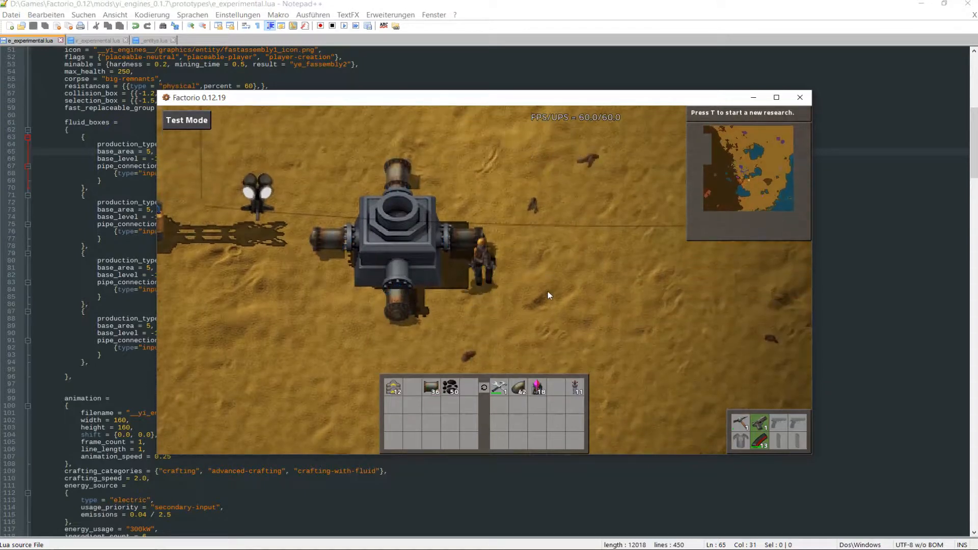
# Examine up close how the four iron pipes line up with the machine's connections
pyautogui.press('d')
pyautogui.scroll(4, 510, 278)
pyautogui.press('w')
pyautogui.press('a')
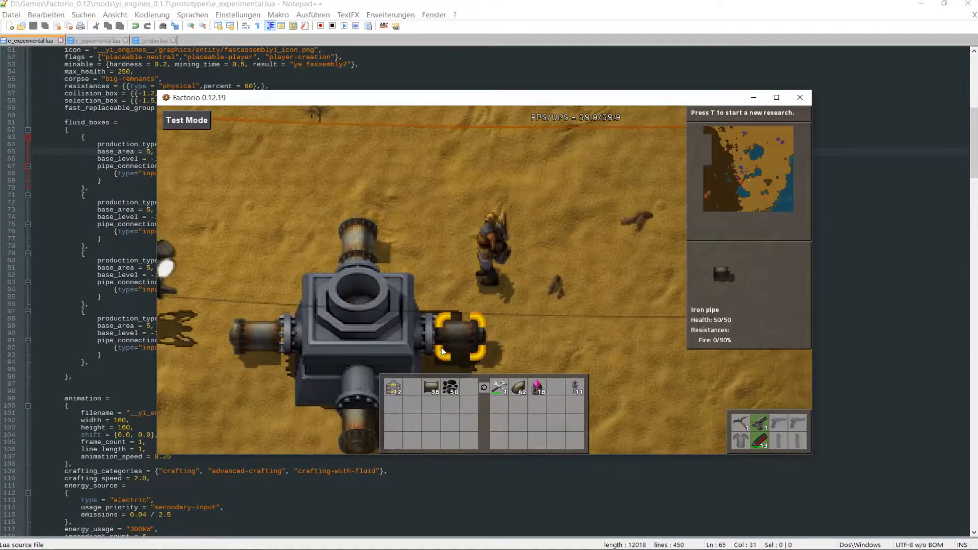
pyautogui.scroll(-3, 505, 306)
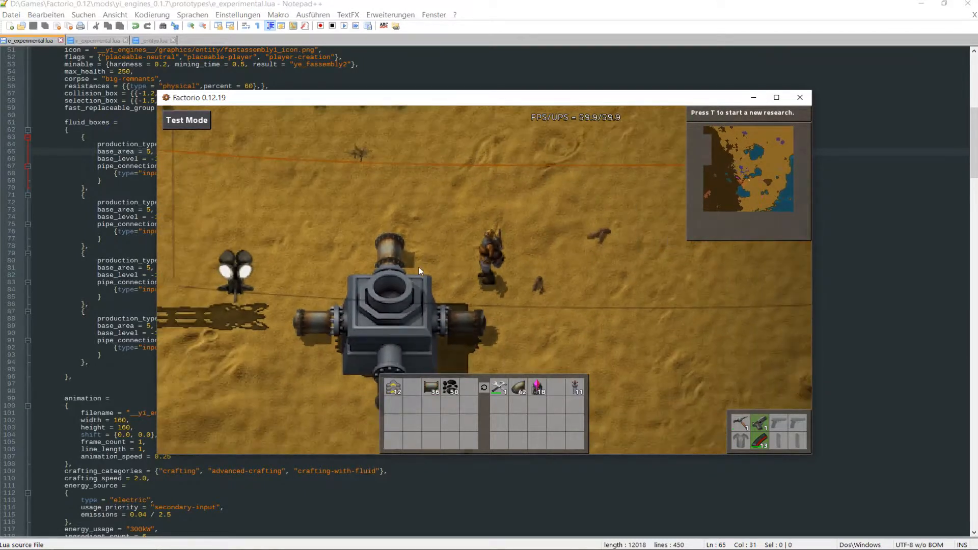
pyautogui.scroll(-2, 505, 280)
pyautogui.press('s')
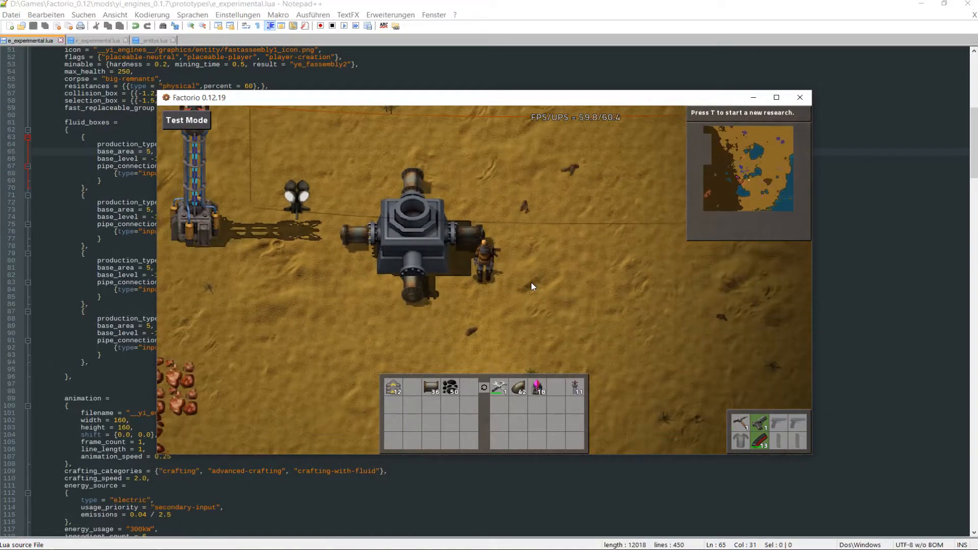
pyautogui.scroll(-3, 531, 285)
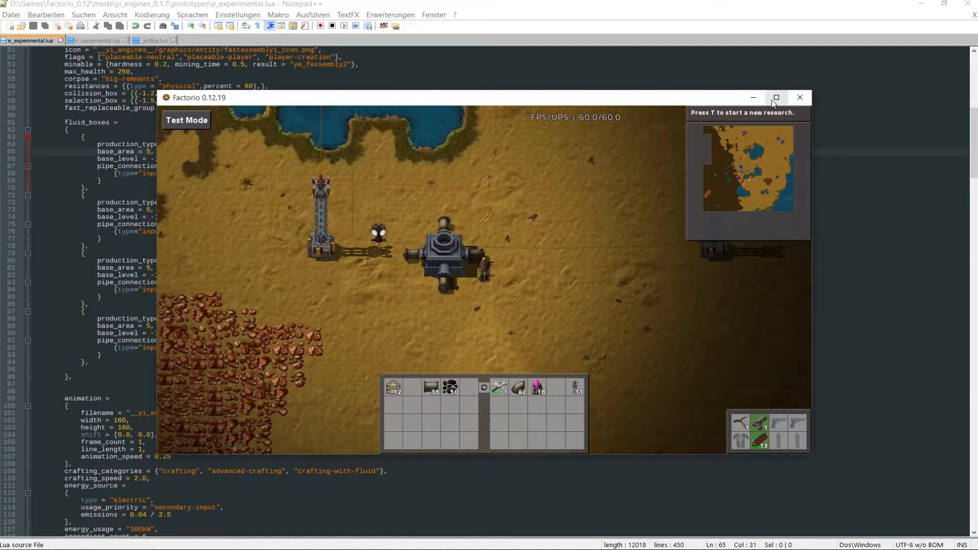
# Maximize the game window and walk around the machine to inspect its sprite, shadow and pipe connections from all sides
pyautogui.click(776, 97)
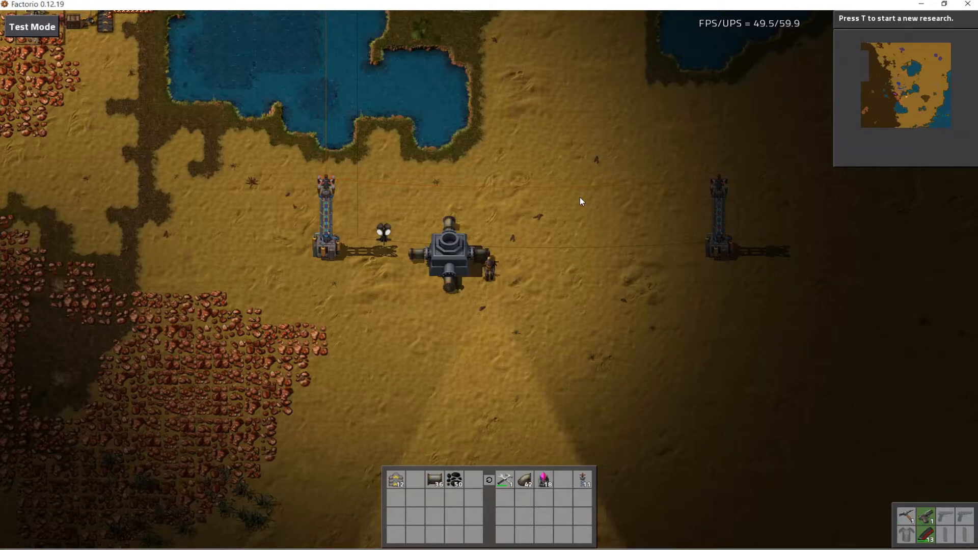
pyautogui.press('s')
pyautogui.press('a')
pyautogui.press('w')
pyautogui.scroll(1, 612, 234)
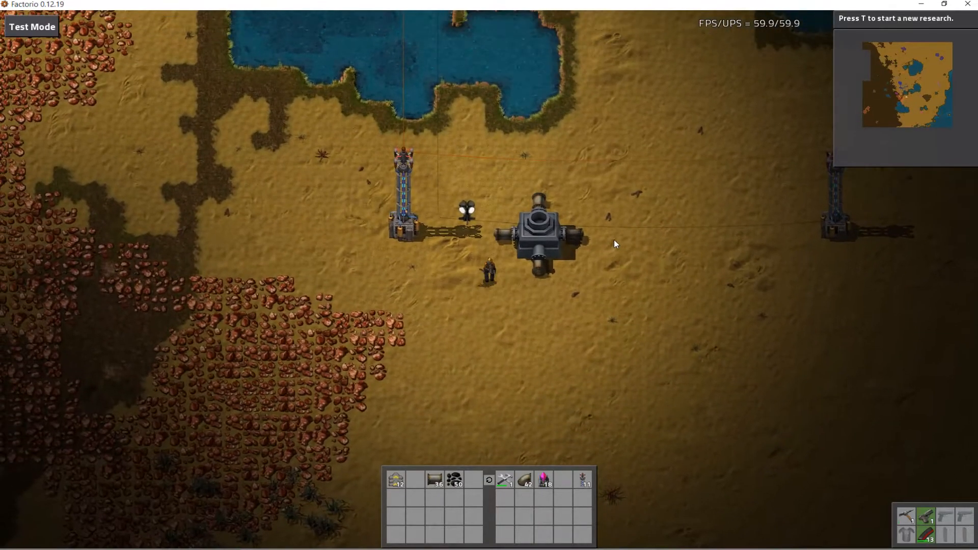
pyautogui.press('w')
pyautogui.scroll(3, 615, 240)
pyautogui.press('d')
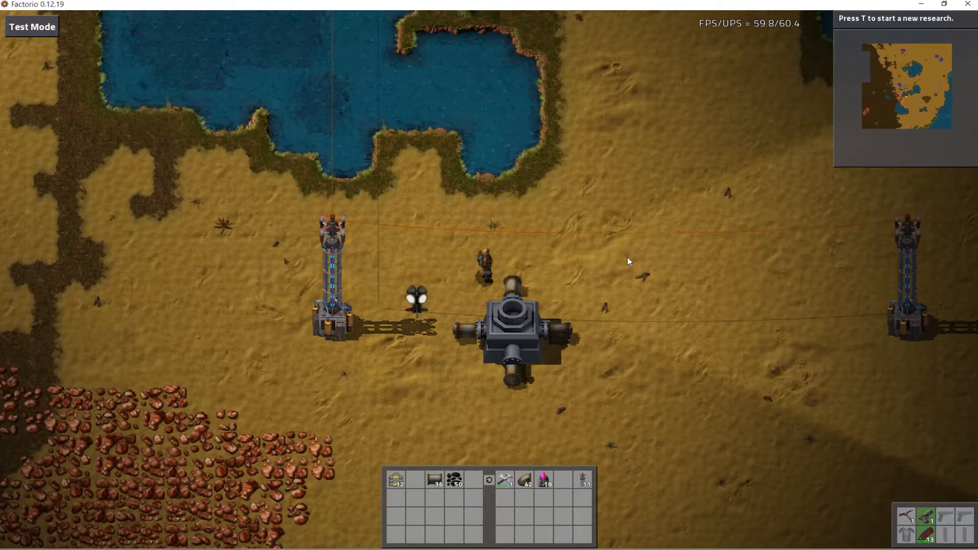
pyautogui.scroll(-2, 628, 258)
pyautogui.press('a')
pyautogui.press('s')
pyautogui.press('s')
pyautogui.press('d')
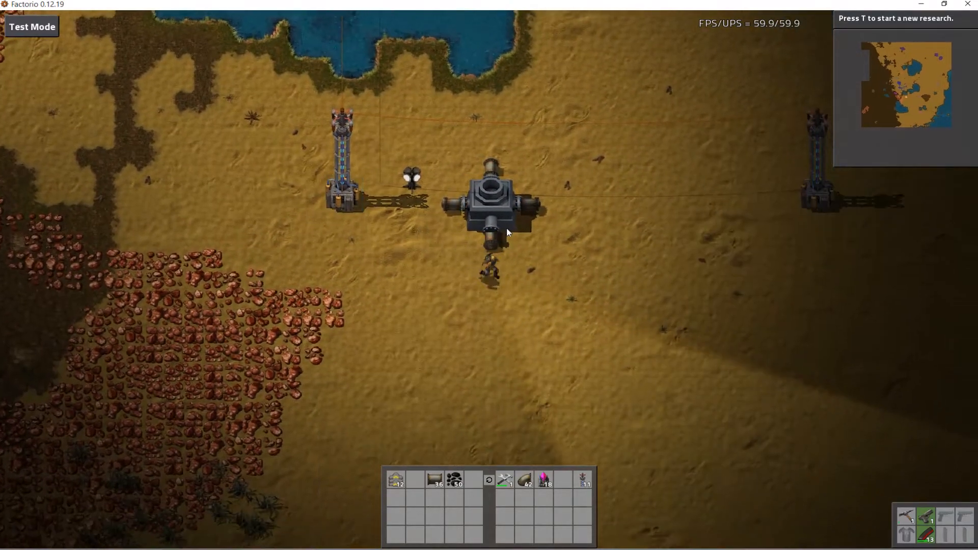
pyautogui.press('w')
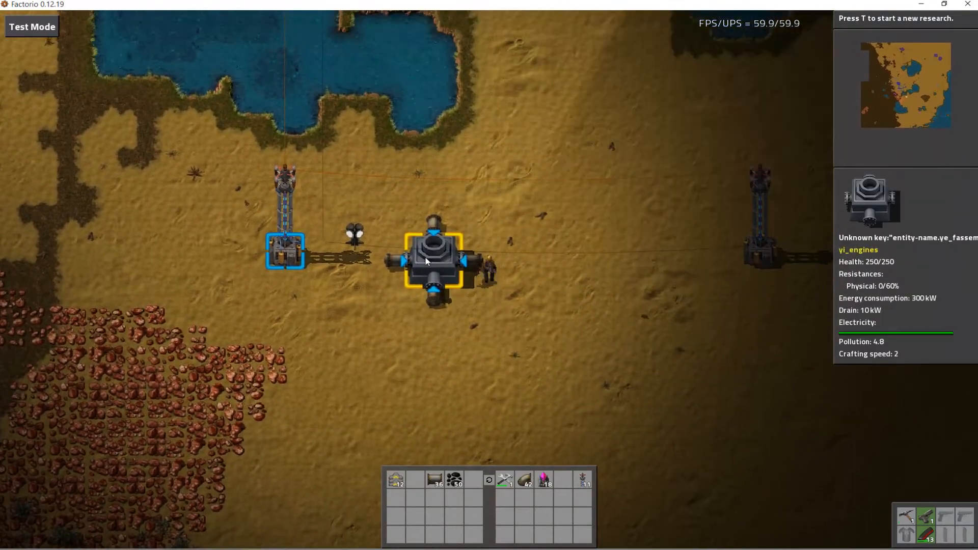
pyautogui.press('w')
pyautogui.press('a')
pyautogui.press('s')
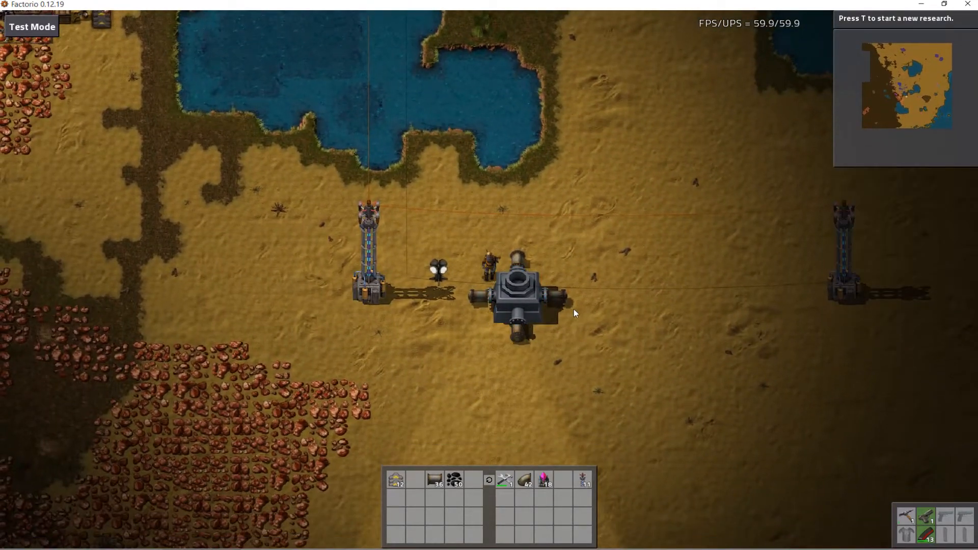
pyautogui.press('a')
pyautogui.press('w')
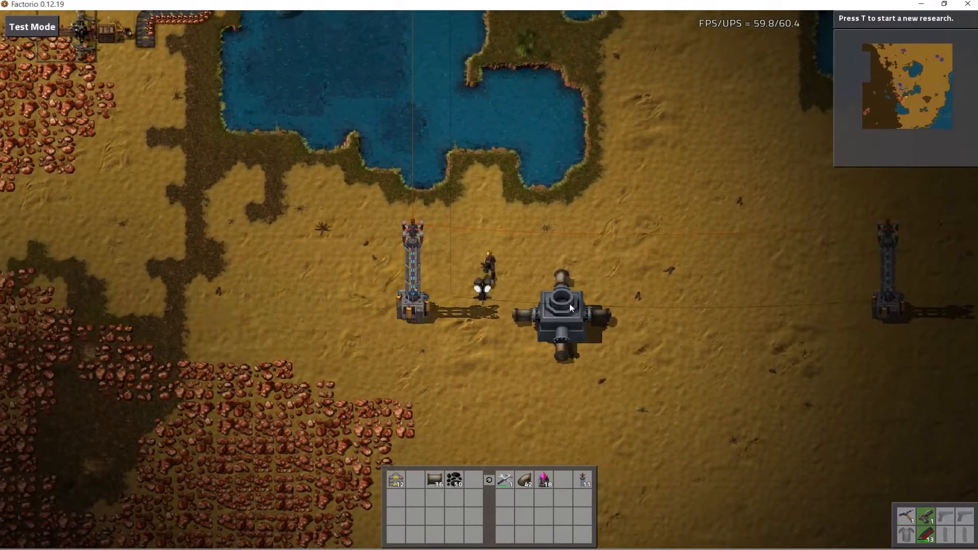
pyautogui.press('d')
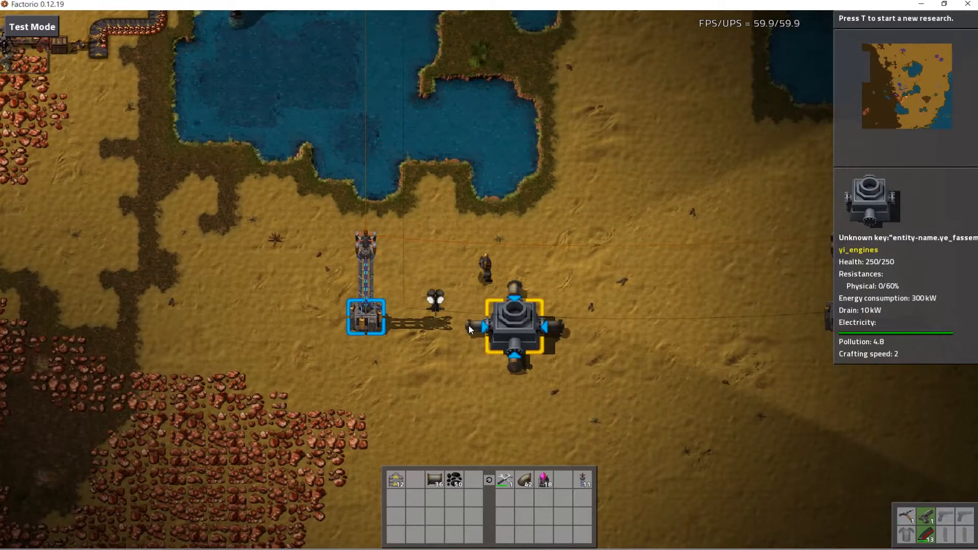
pyautogui.press('a')
pyautogui.press('s')
pyautogui.press('s')
pyautogui.press('d')
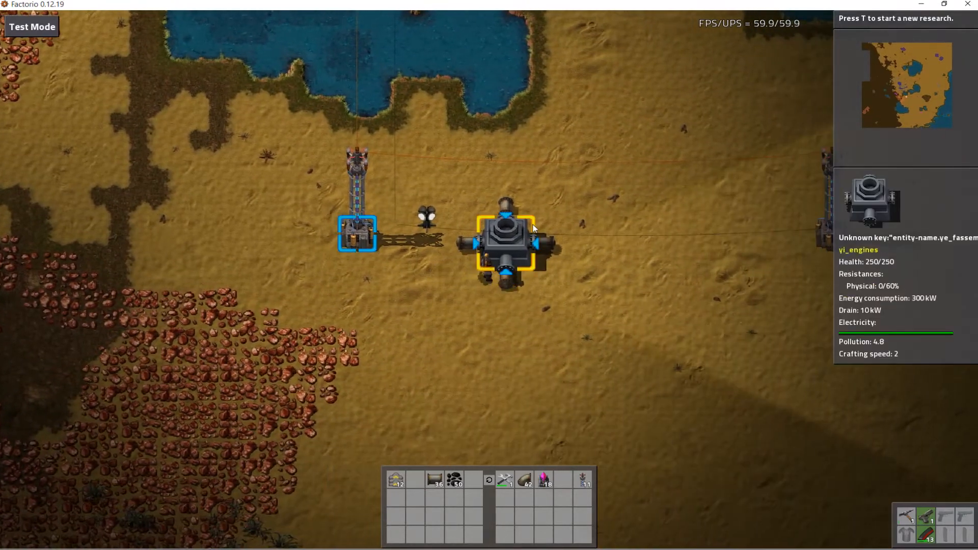
pyautogui.press('a')
pyautogui.press('w')
pyautogui.press('d')
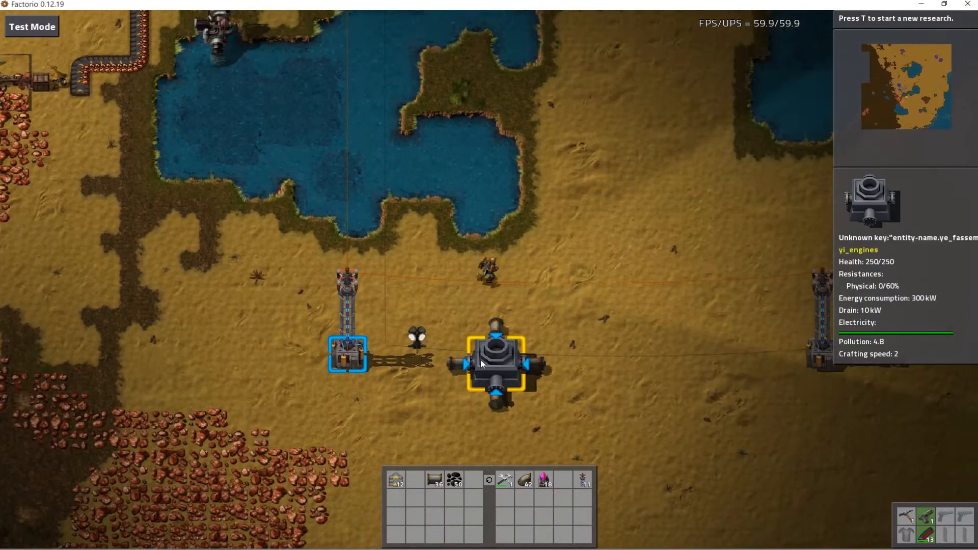
pyautogui.press('s')
pyautogui.press('d')
pyautogui.press('s')
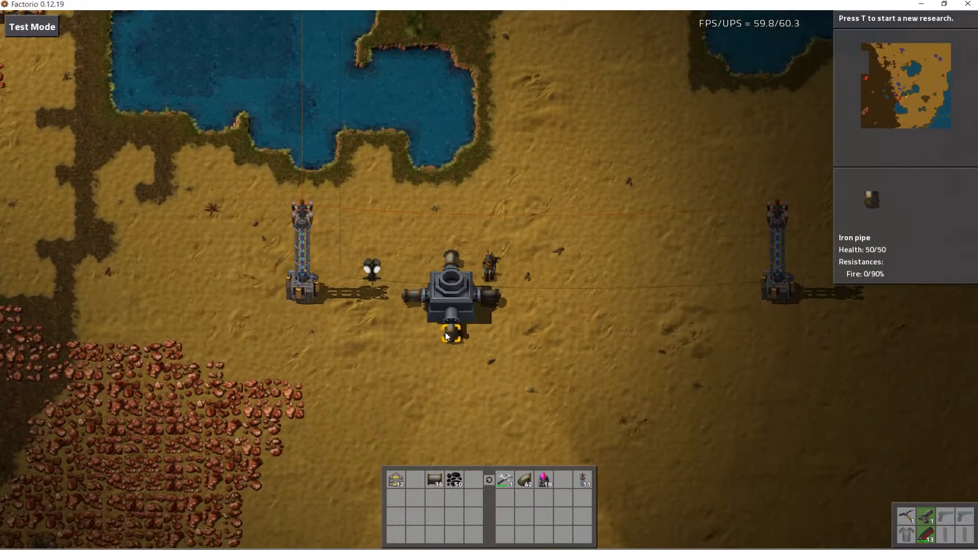
pyautogui.press('d')
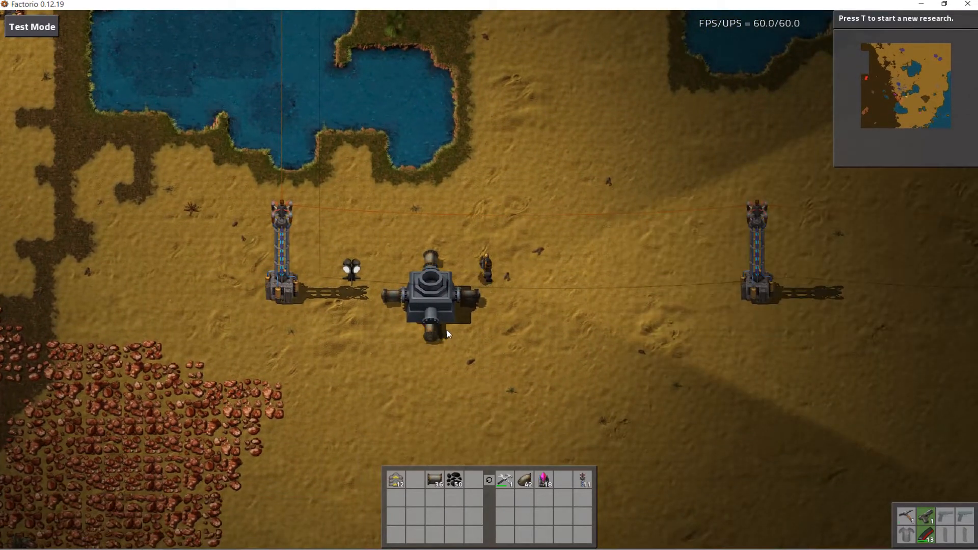